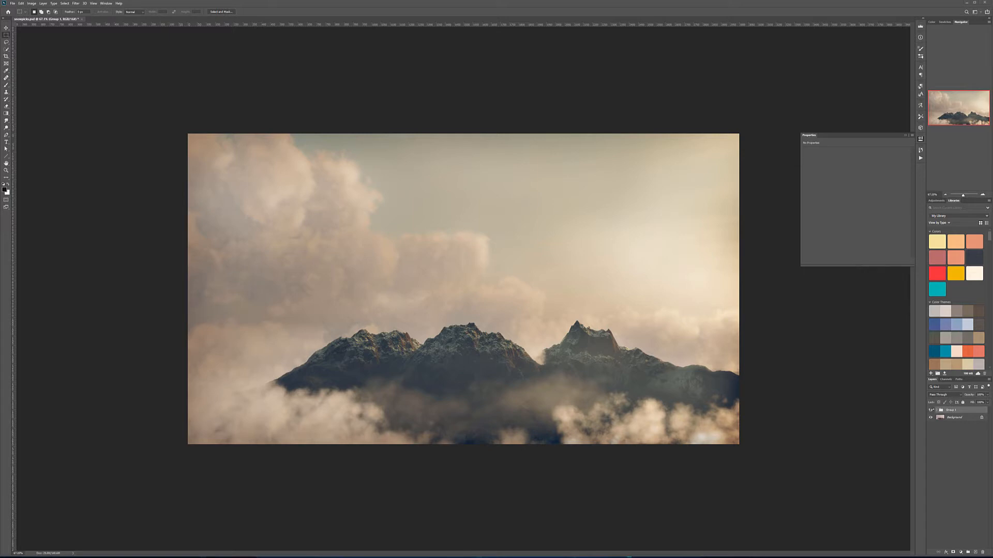
Toggle the visibility of the Group 1 layer group to compare the graded mountain image with the original background.
left_click(931, 411)
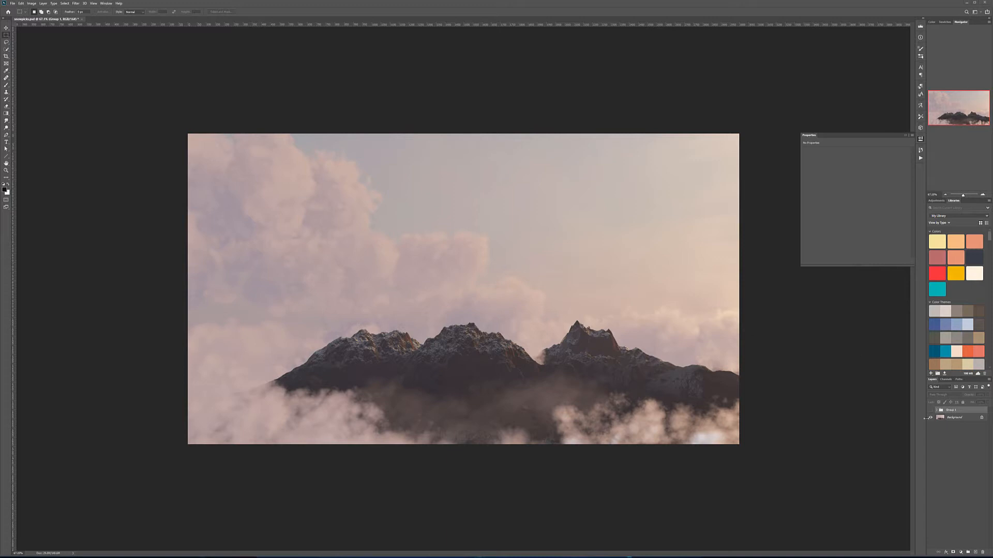
left_click(931, 411)
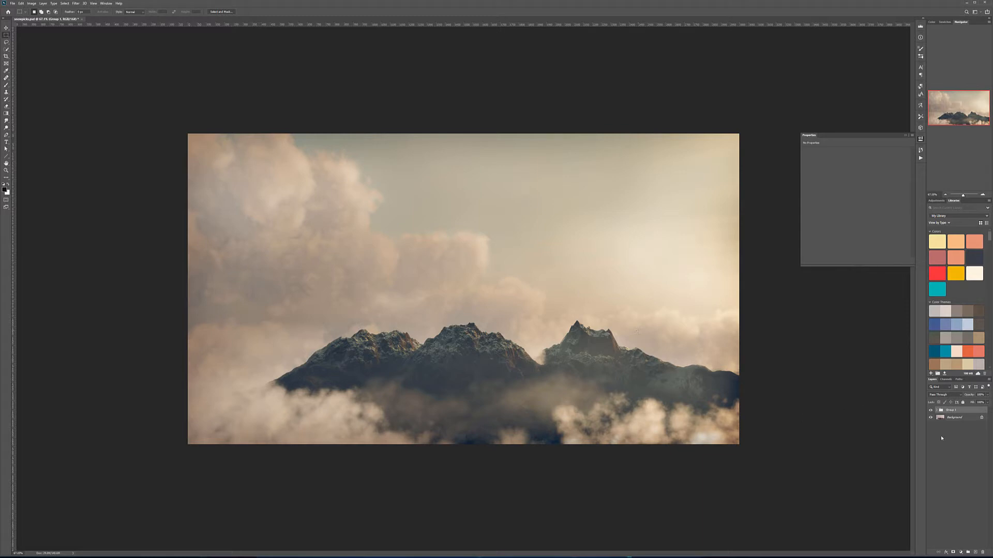
left_click(930, 410)
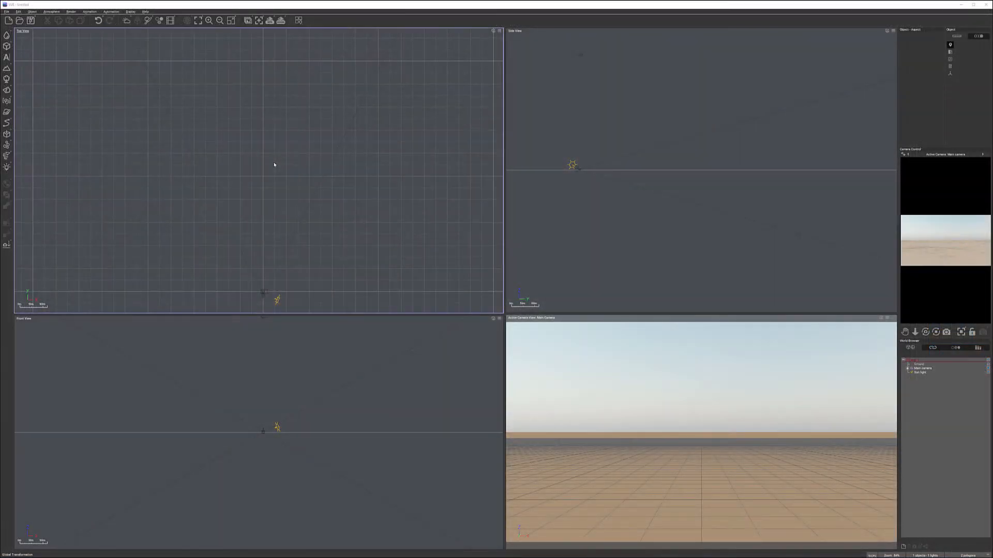
Switch to VUE, add a procedural terrain to the empty scene, and scale it up uniformly in the top view.
scroll(290, 138, "down", 5)
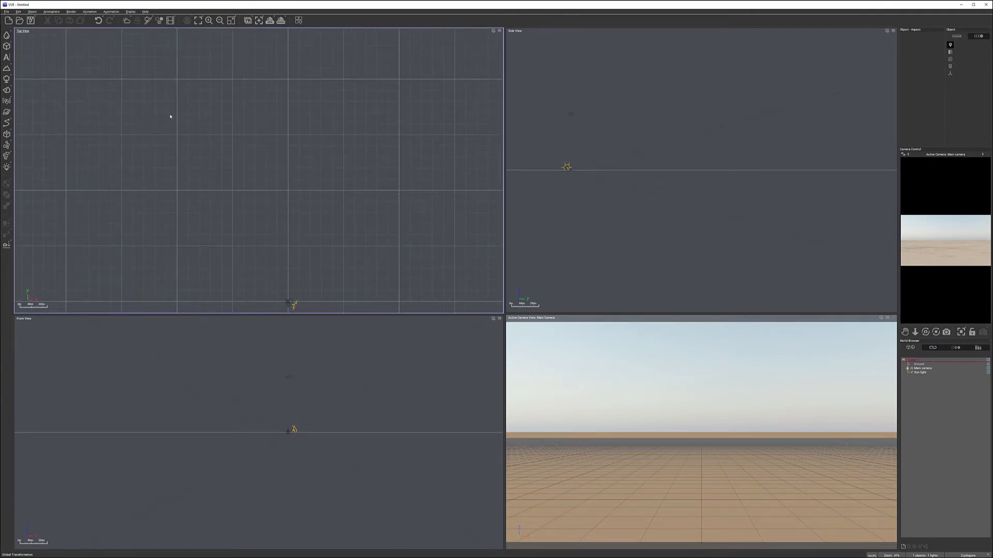
left_click(7, 69)
left_click(24, 71)
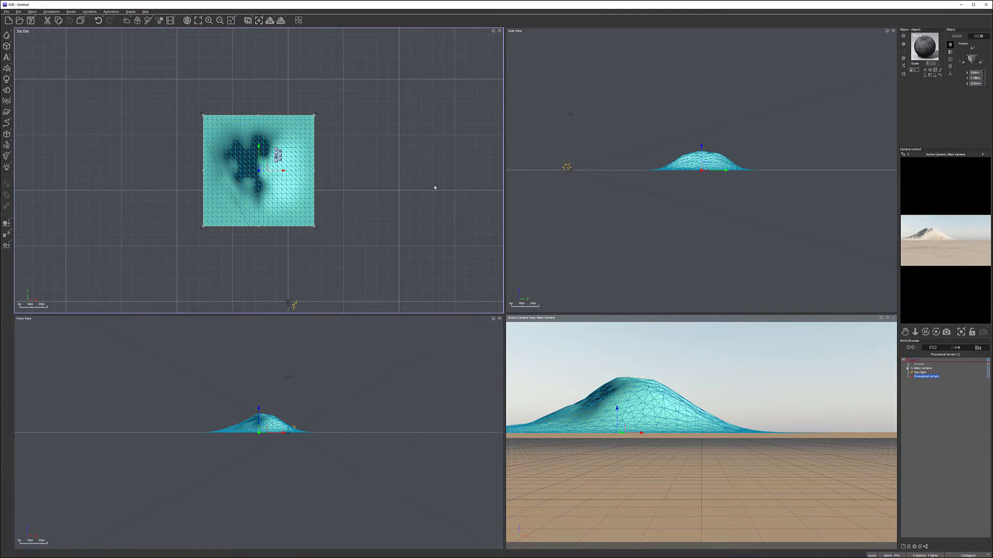
right_click_drag(342, 178, 392, 196)
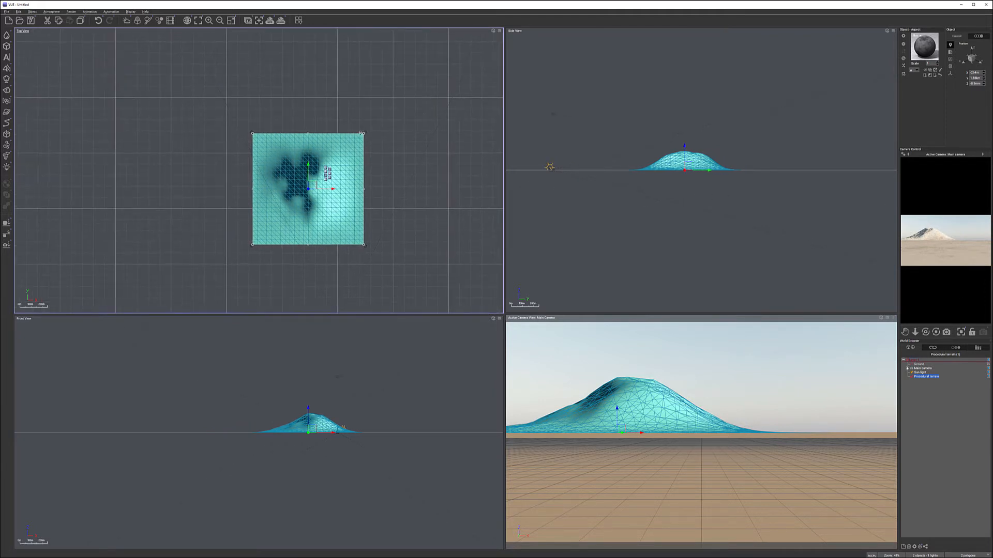
left_click_drag(362, 133, 386, 104)
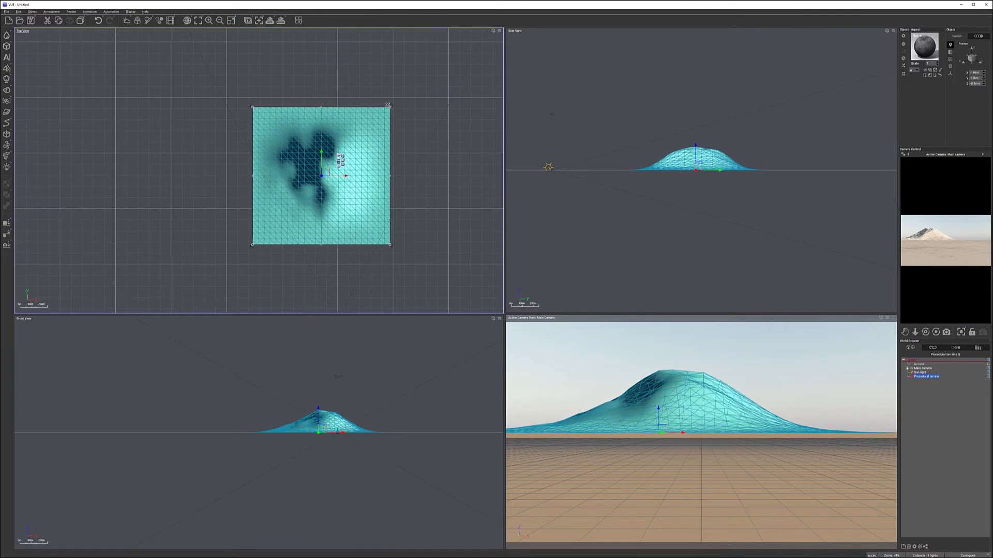
Open the procedural terrain for editing and bring up its altitude production function graph.
left_click(343, 161)
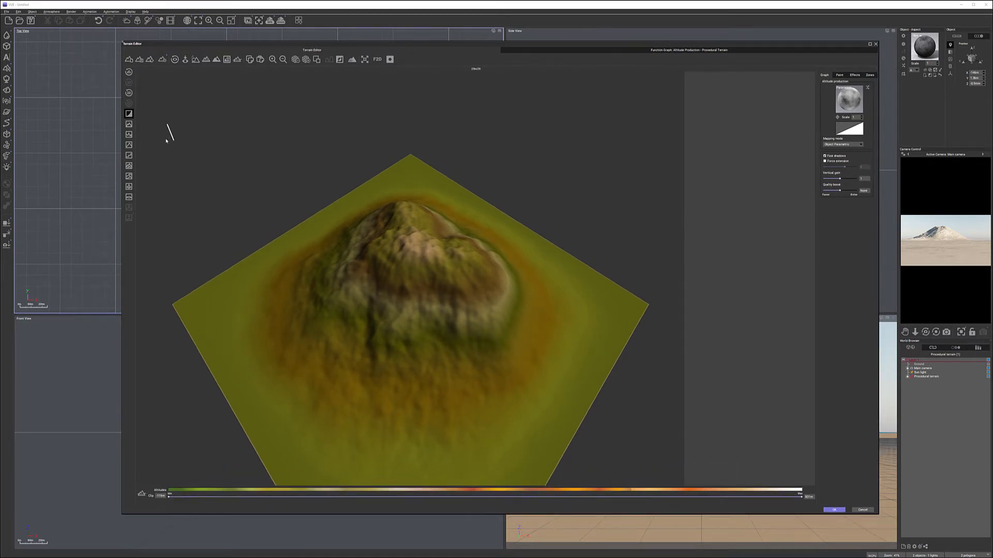
mouse_move(455, 303)
right_mouse_down()
mouse_move(417, 248)
mouse_move(411, 294)
mouse_move(420, 295)
right_mouse_up()
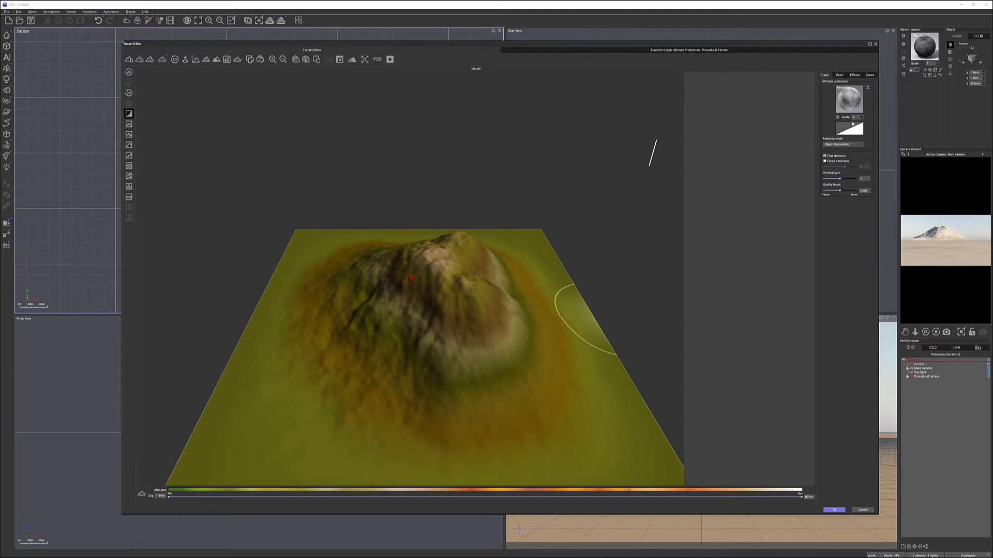
double_click(851, 105)
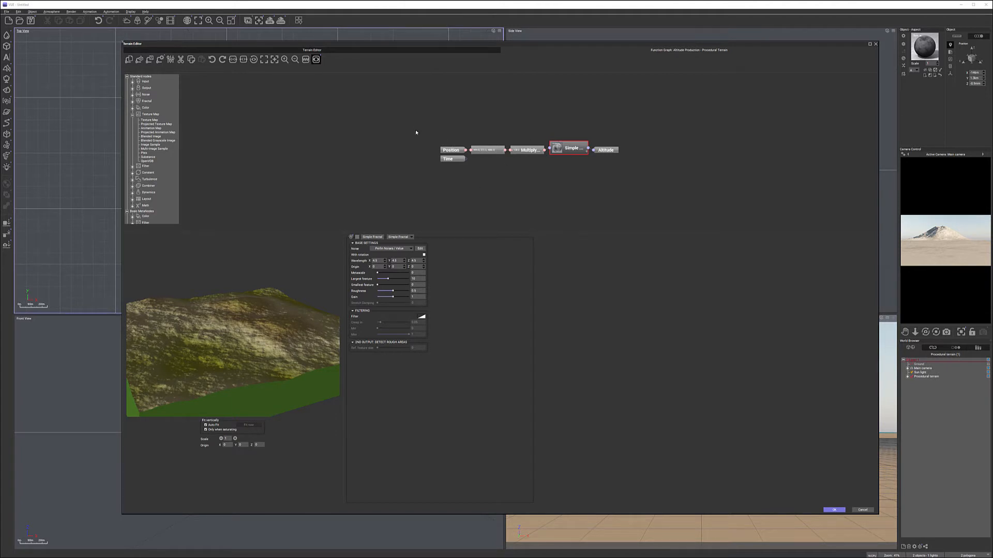
Spread out the Position, Time, offset, Multiply, Simple Fractal and Altitude nodes to make room for more nodes.
left_click_drag(416, 133, 372, 141)
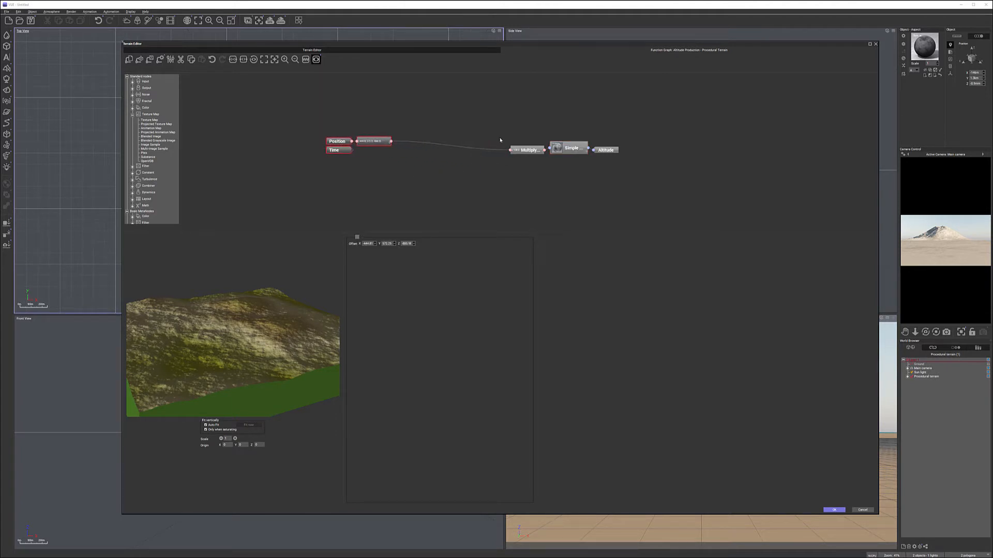
left_click_drag(527, 150, 446, 136)
left_click_drag(569, 149, 524, 135)
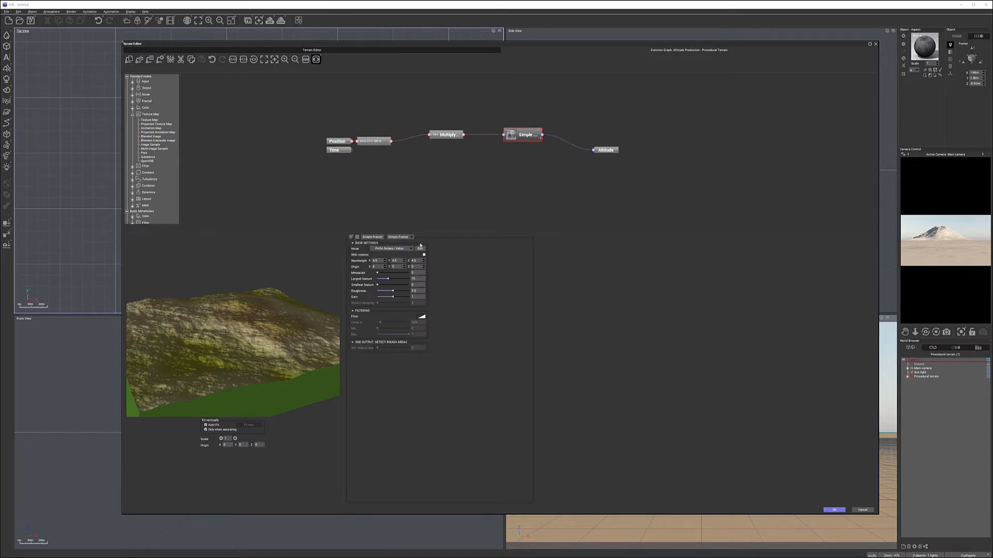
left_click_drag(617, 148, 677, 124)
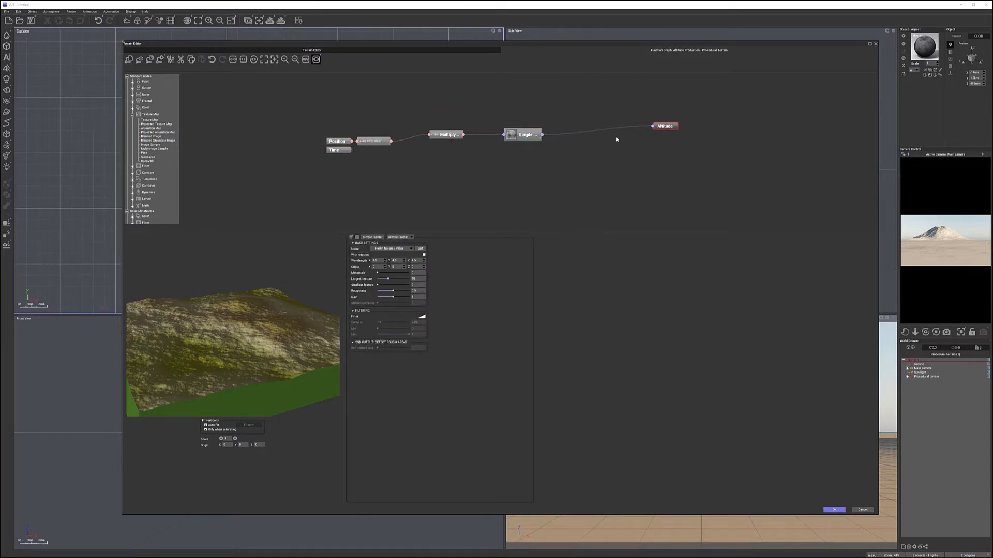
left_click_drag(528, 135, 527, 123)
left_click_drag(448, 138, 447, 131)
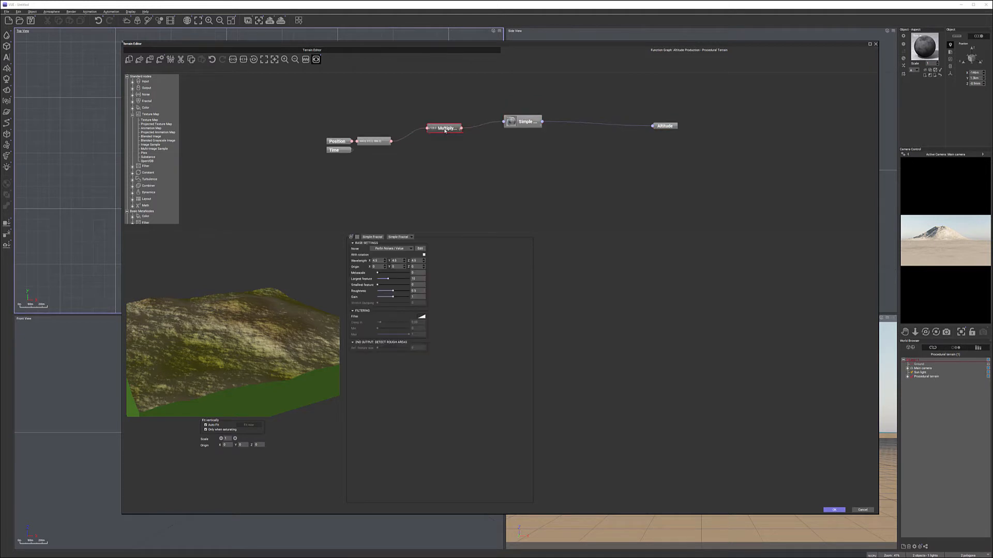
left_click(520, 119)
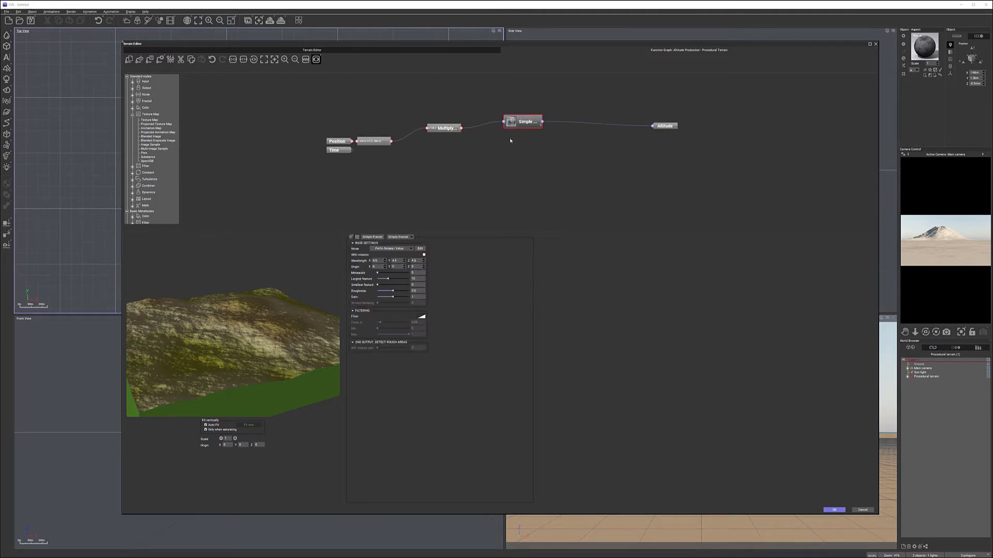
Add a Rocky Mountains fractal node below the Simple Fractal node and connect its Altitude output to the Altitude node.
left_click(504, 154)
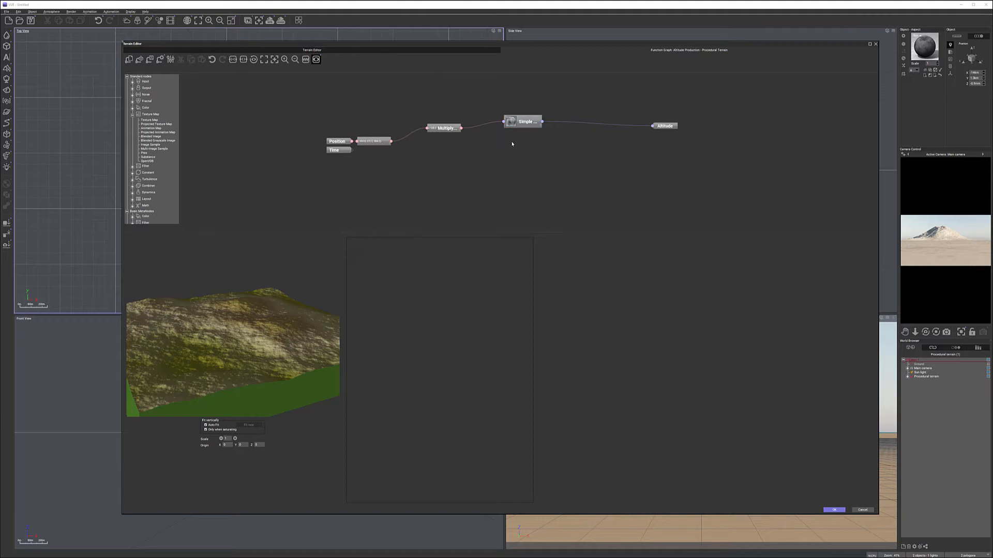
right_click(507, 152)
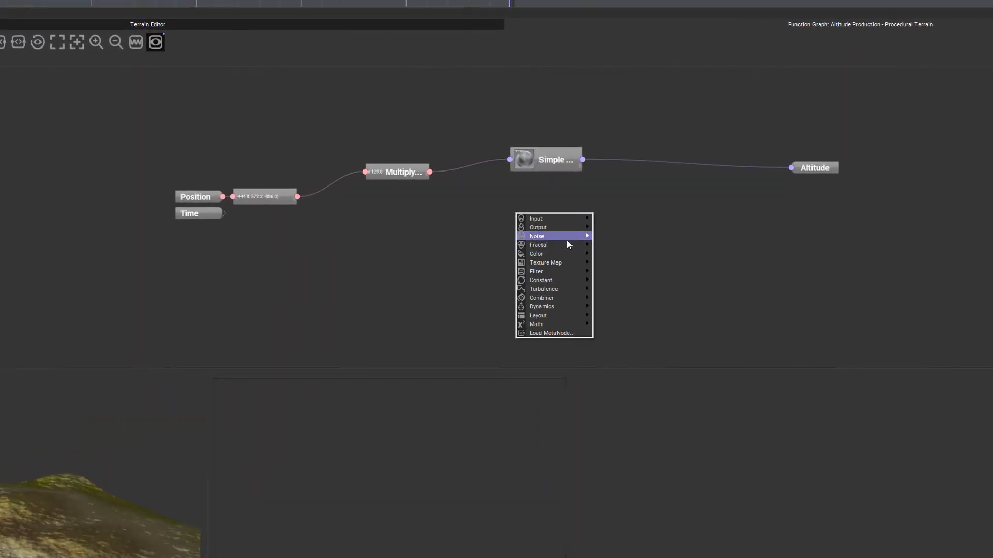
mouse_move(568, 247)
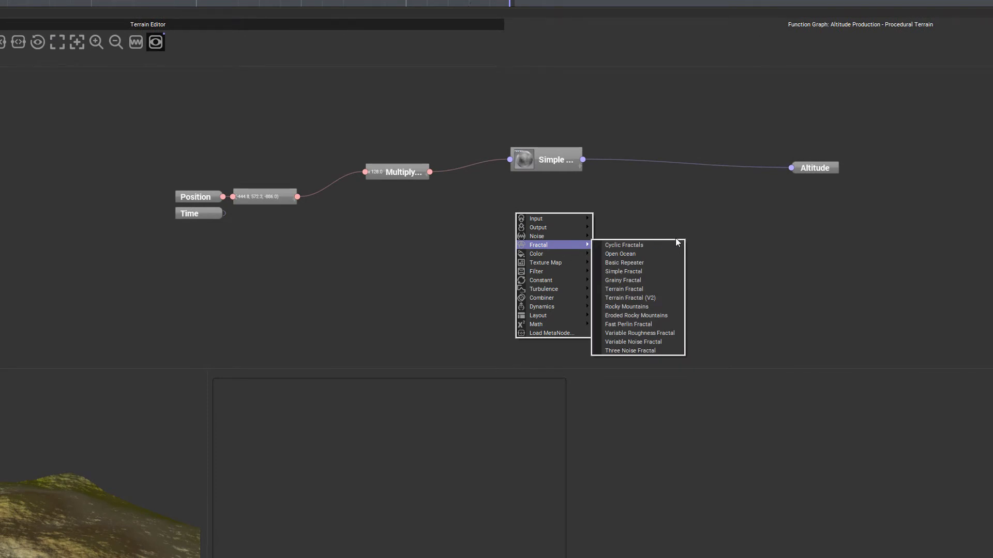
left_click(662, 307)
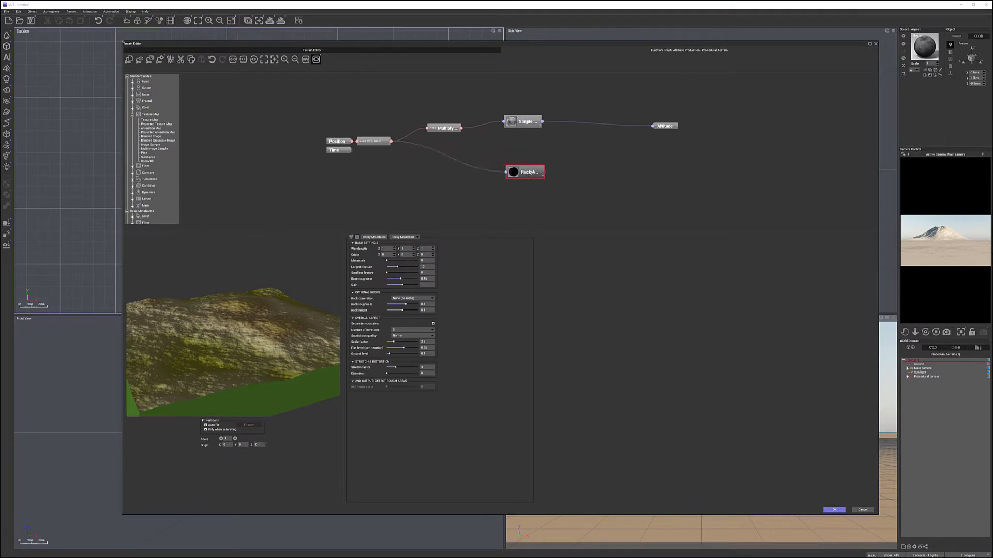
left_click_drag(534, 172, 537, 167)
left_click_drag(525, 122, 534, 119)
left_click(545, 170)
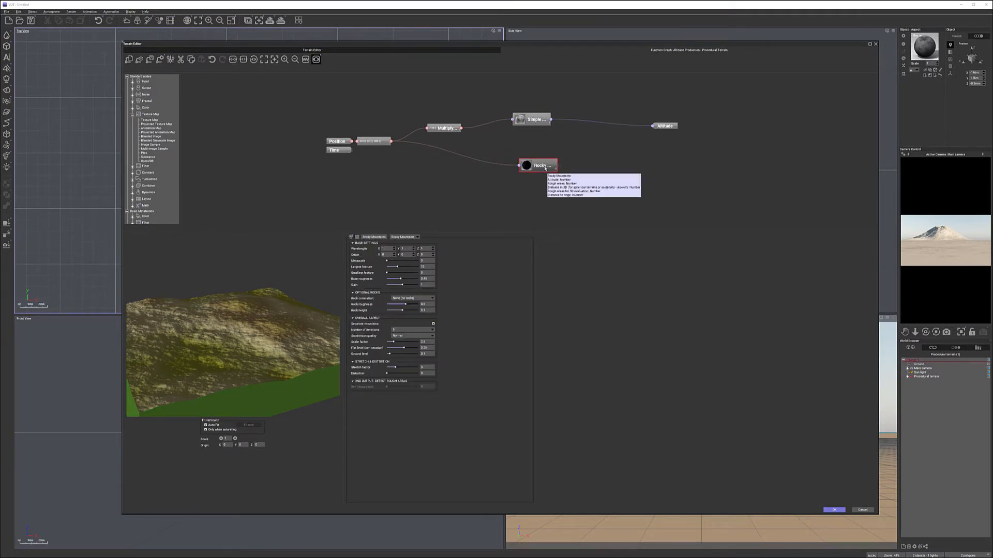
left_click_drag(652, 126, 564, 169)
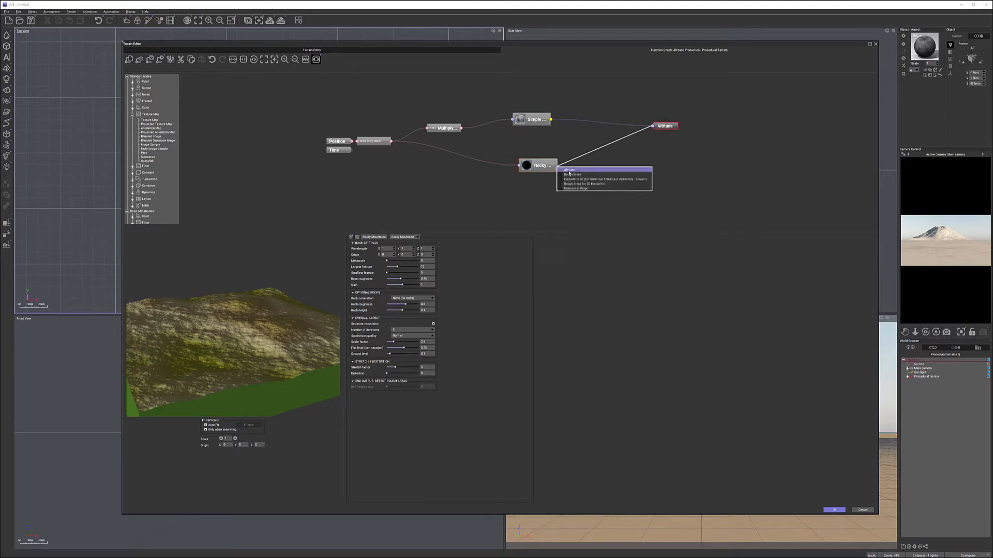
left_click(568, 170)
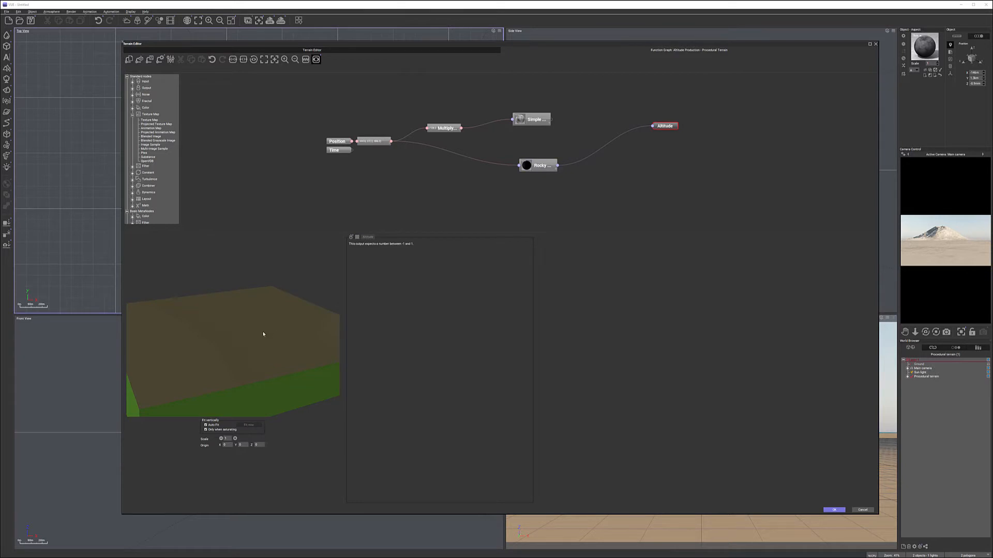
Set the Rocky Mountains node's largest feature to about 2.38, base roughness to about 0.64 and gain to about 3.6.
left_click(542, 165)
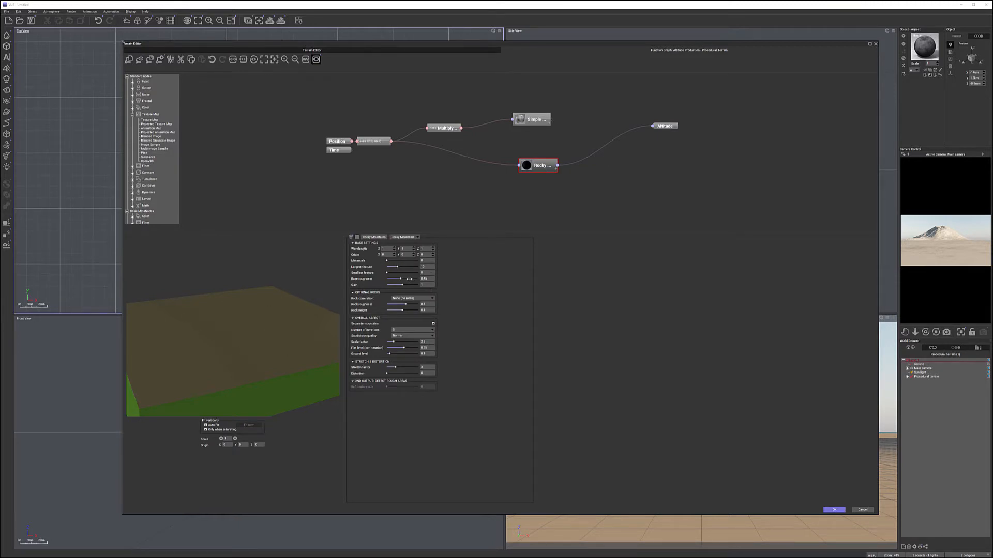
left_click_drag(397, 266, 395, 266)
left_click_drag(406, 279, 413, 286)
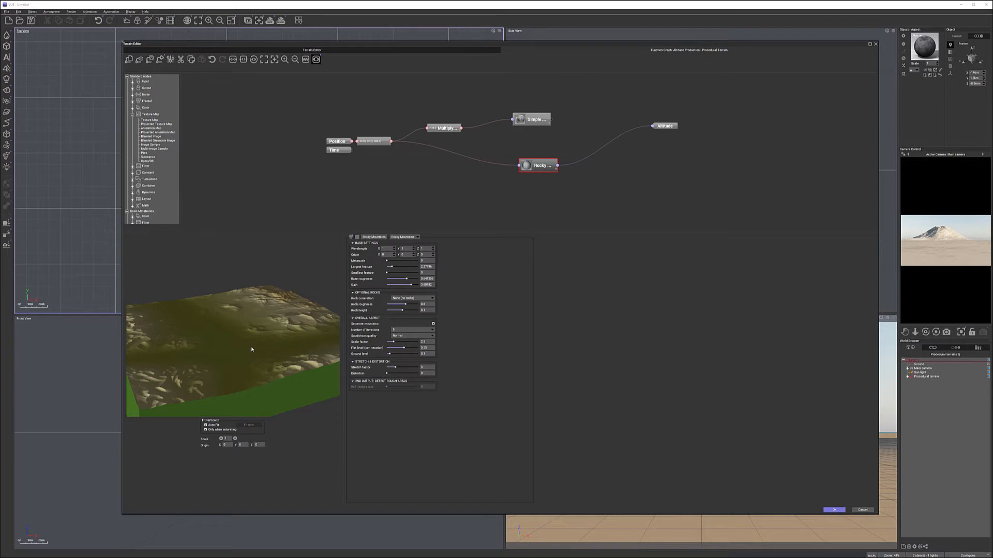
Add a Blender node that takes the Simple Fractal and Rocky Mountains nodes as inputs and feeds the Altitude node.
right_click(575, 130)
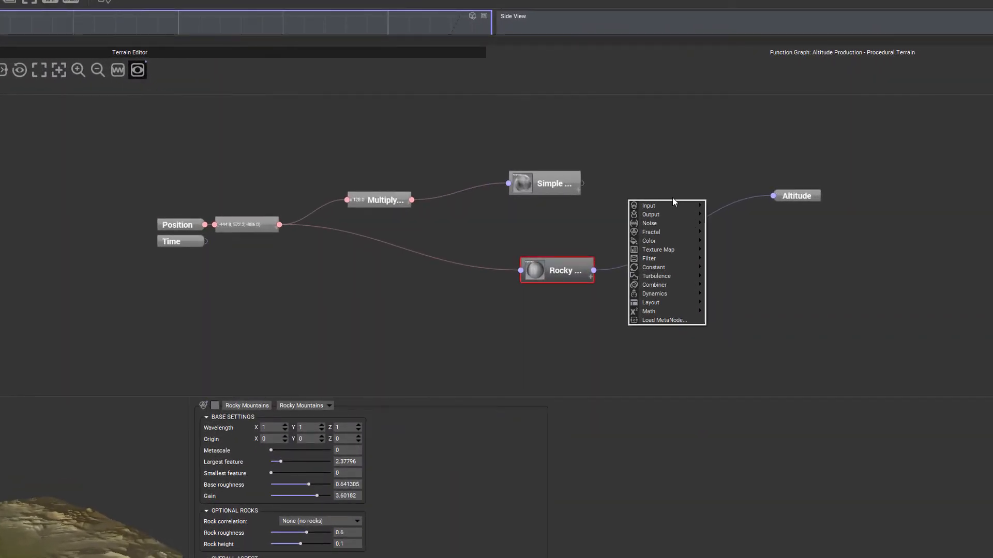
mouse_move(676, 287)
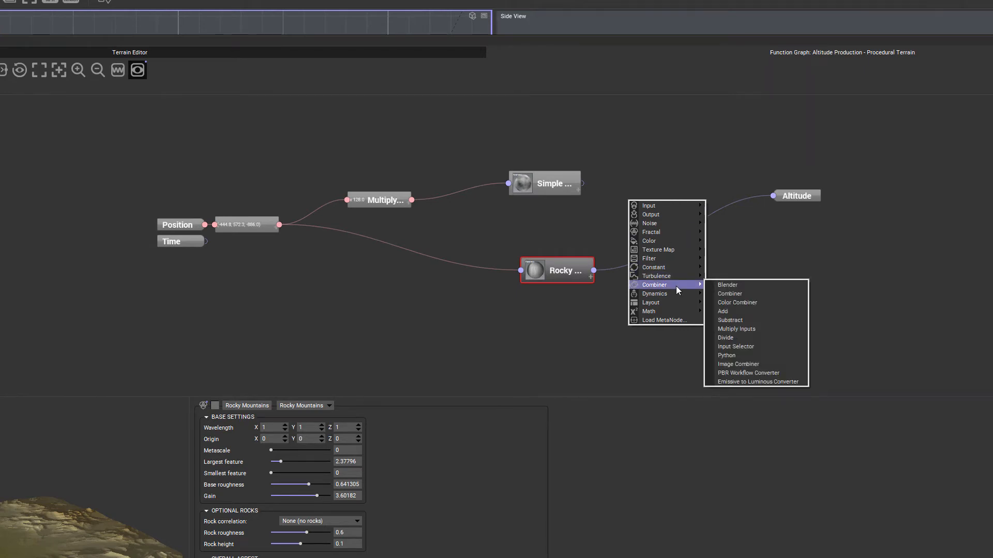
left_click(751, 282)
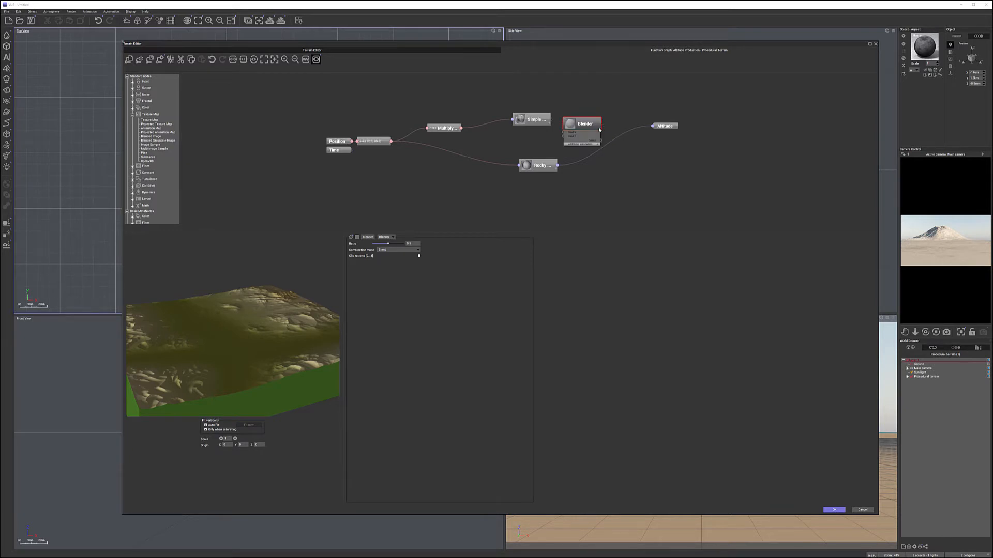
left_click_drag(599, 129, 615, 127)
left_click_drag(552, 122, 579, 130)
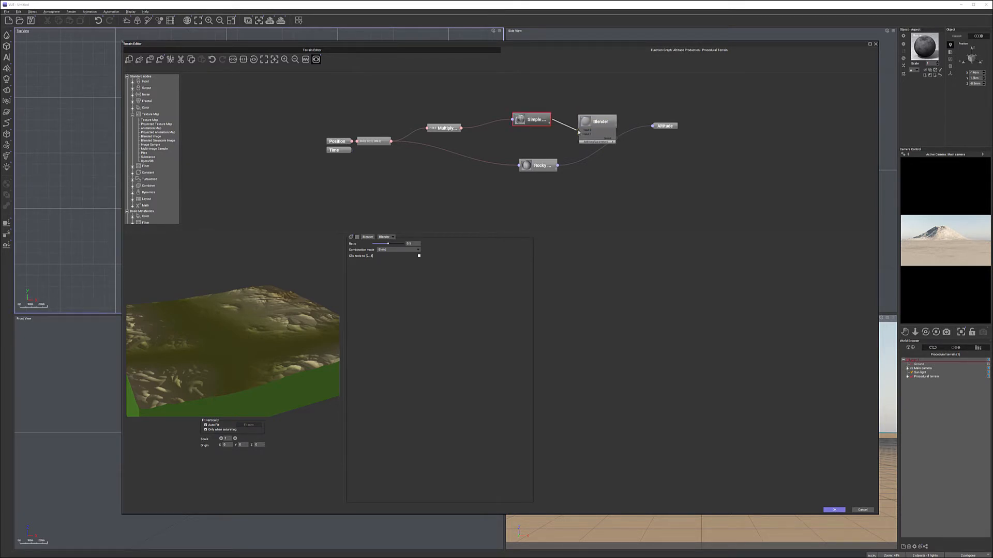
left_click_drag(556, 166, 579, 135)
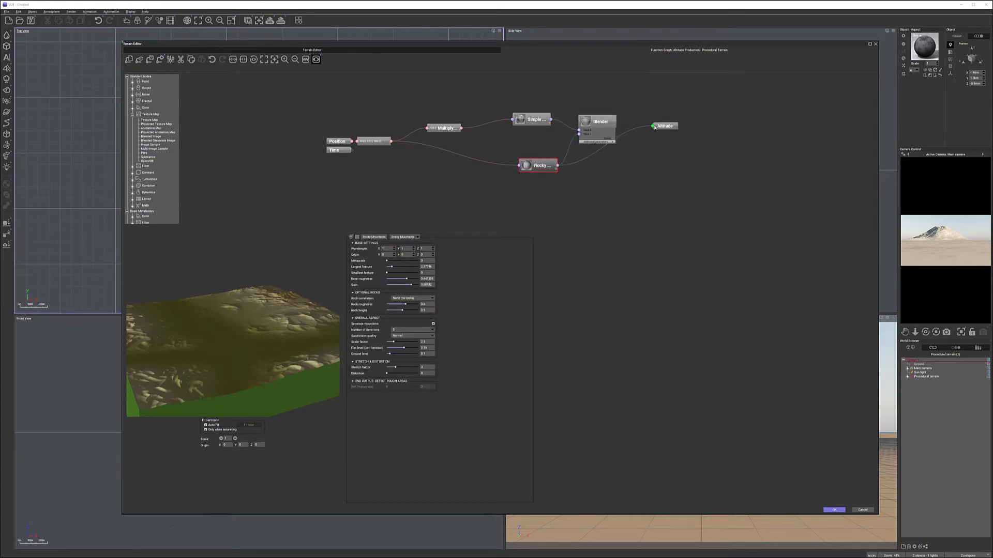
left_click_drag(653, 125, 601, 138)
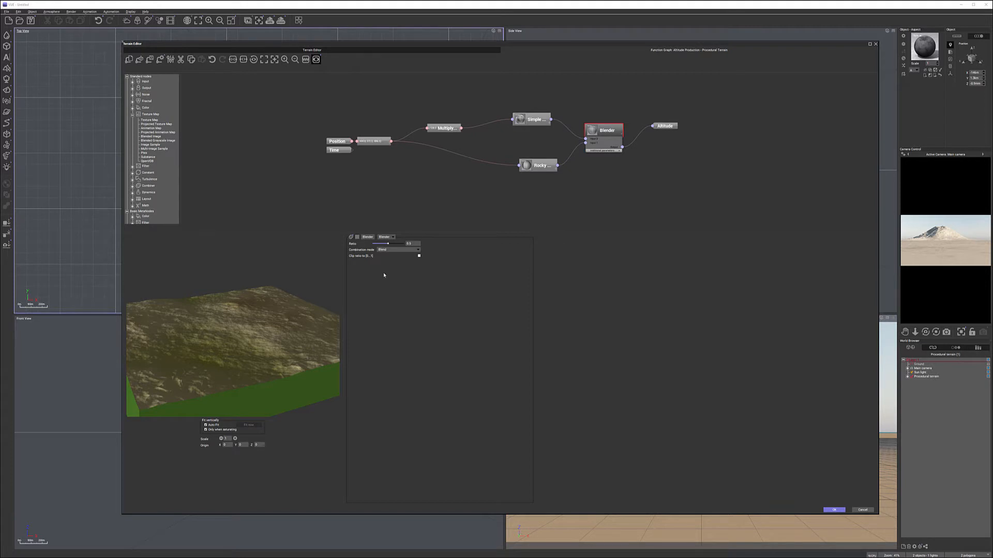
Set the Blender node's combination mode to Add with a ratio of about 0.8, and check the terrain in the terrain editor.
left_click_drag(393, 243, 389, 244)
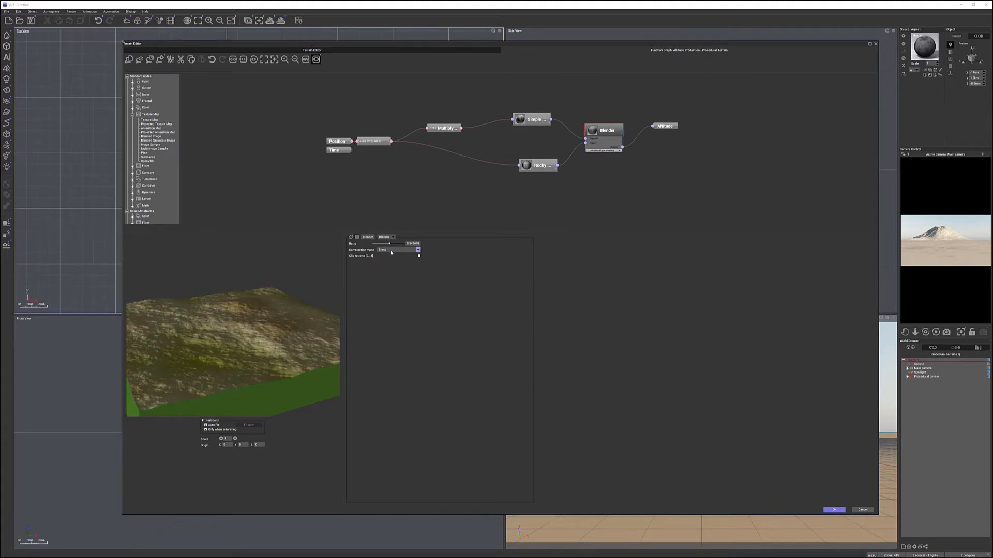
left_click(389, 250)
left_click(389, 260)
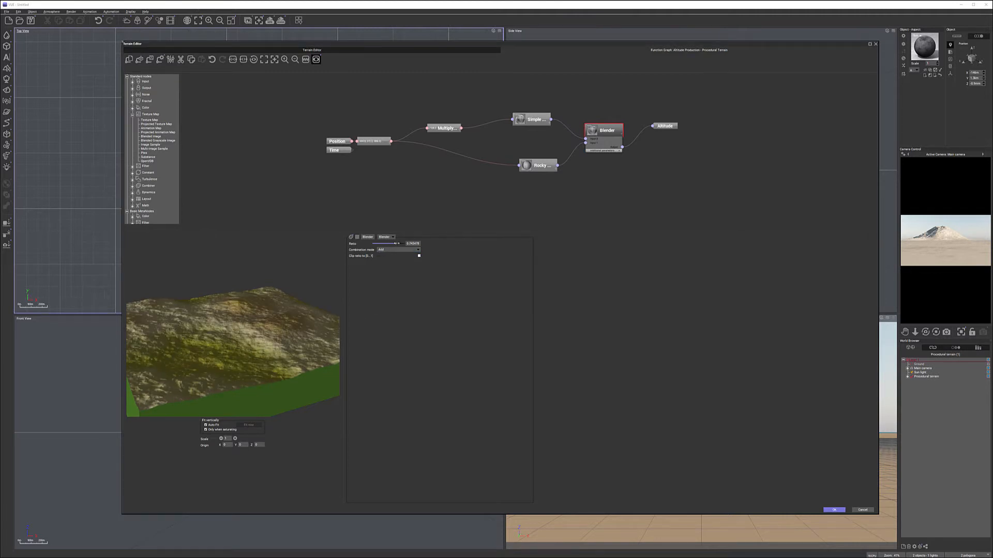
left_click_drag(397, 243, 398, 243)
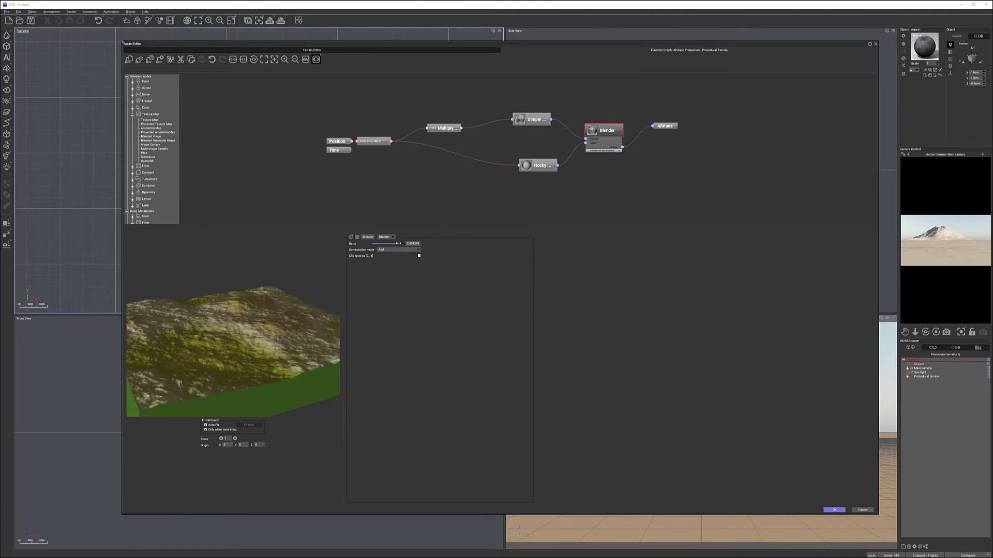
left_click(352, 50)
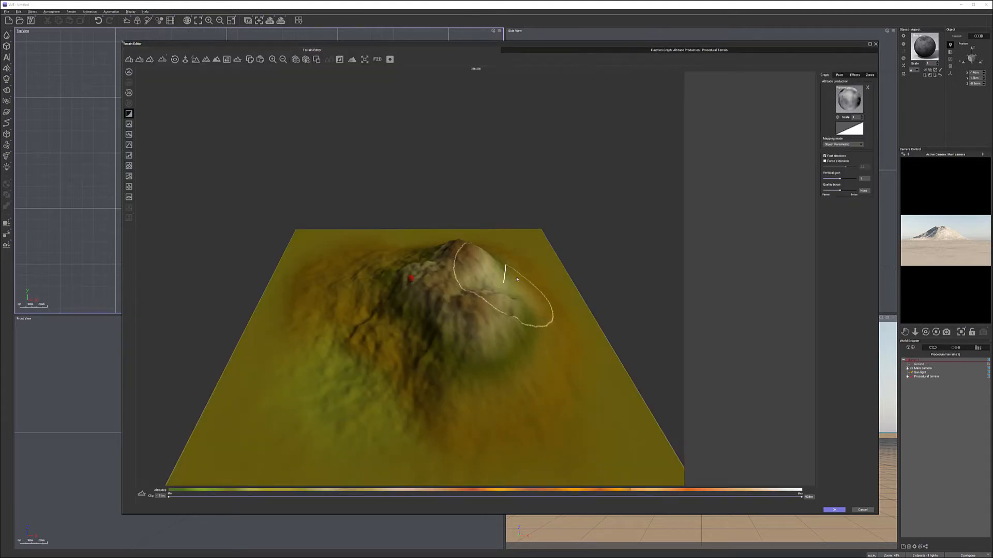
mouse_move(458, 302)
right_mouse_down()
mouse_move(386, 318)
mouse_move(457, 322)
mouse_move(466, 341)
mouse_move(492, 293)
right_mouse_up()
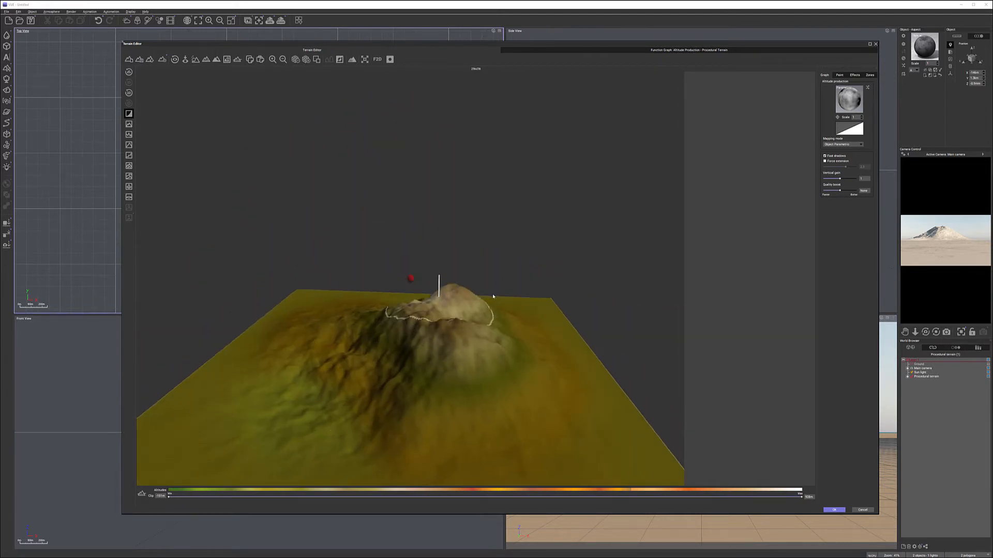
Set the terrain's altitude production scale to 0.1, inspect the reshaped relief, and accept the terrain edits.
right_click_drag(335, 403, 454, 322)
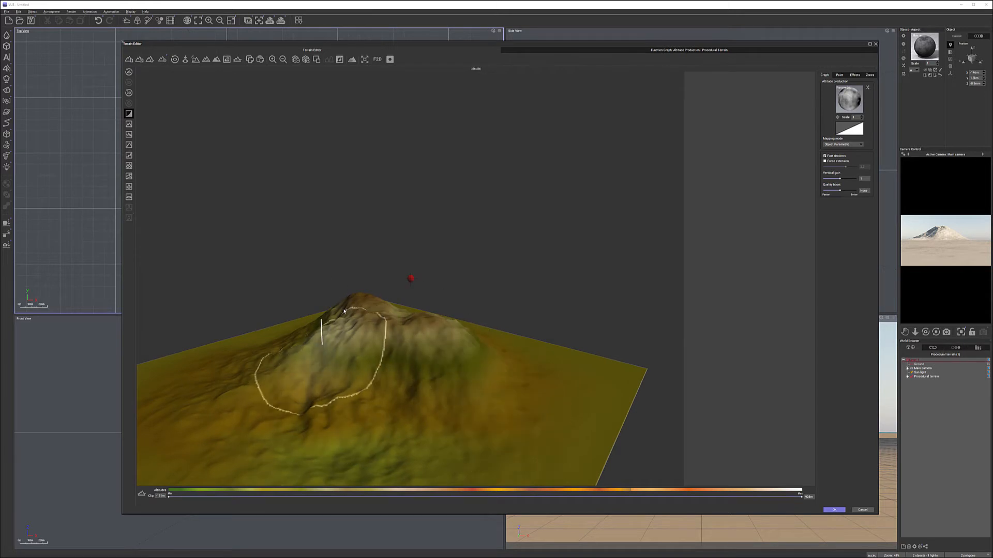
right_click_drag(512, 372, 440, 380)
mouse_move(373, 371)
right_mouse_down()
mouse_move(521, 402)
mouse_move(764, 185)
right_mouse_up()
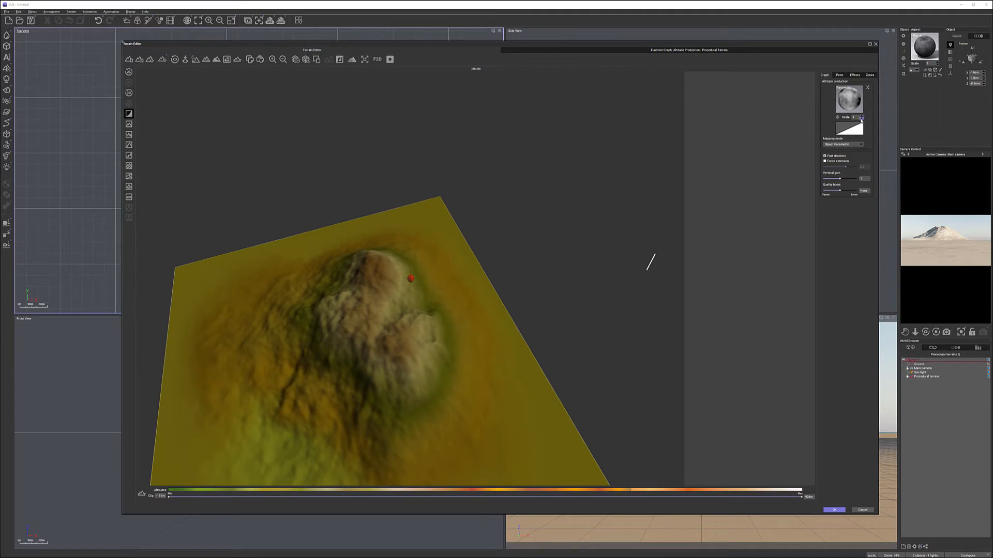
type("0.1")
key("Return")
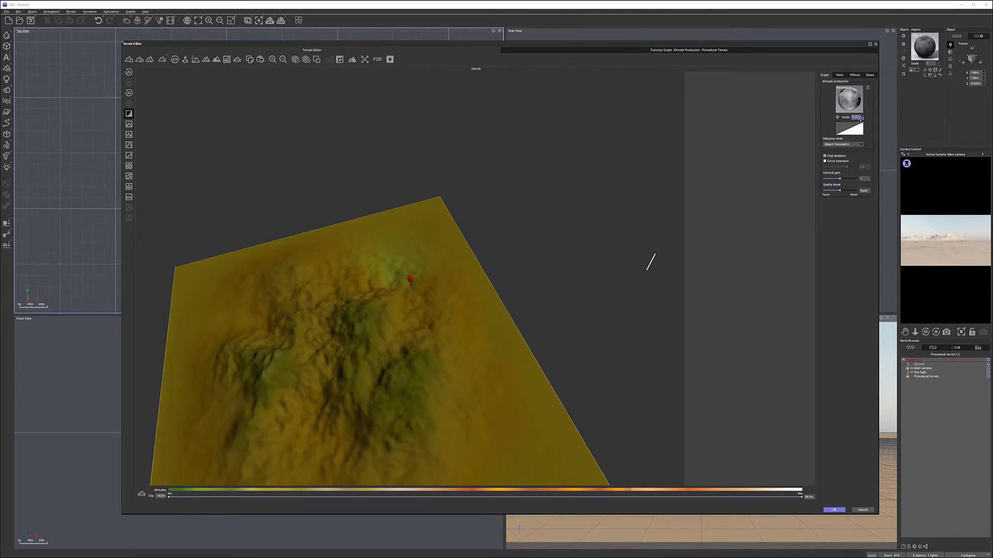
mouse_move(415, 305)
right_mouse_down()
mouse_move(424, 294)
mouse_move(425, 325)
mouse_move(443, 304)
mouse_move(445, 331)
mouse_move(380, 326)
mouse_move(357, 305)
mouse_move(443, 327)
mouse_move(426, 318)
mouse_move(407, 415)
mouse_move(559, 318)
mouse_move(451, 322)
mouse_move(552, 314)
mouse_move(532, 335)
mouse_move(532, 325)
right_mouse_up()
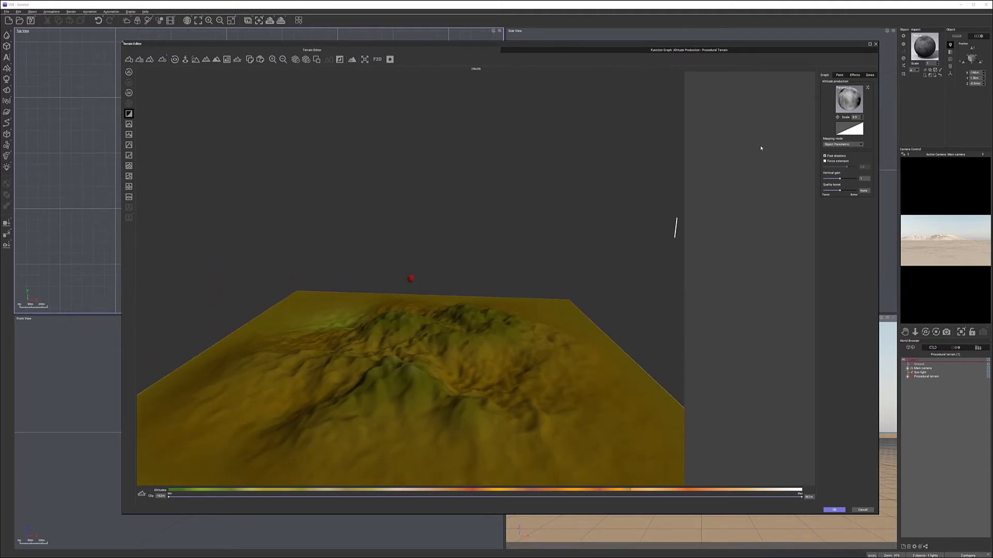
left_click(853, 76)
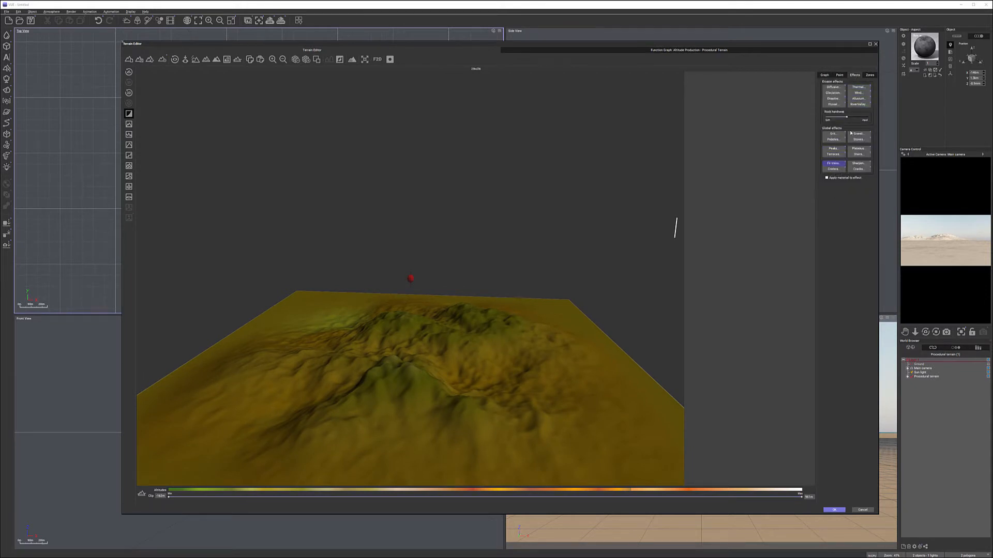
left_click(825, 75)
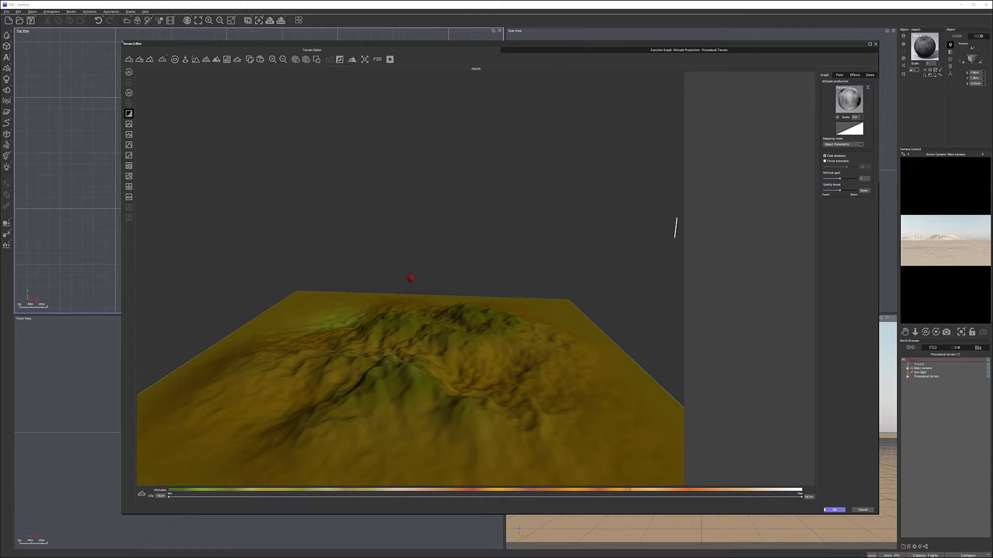
key("Return")
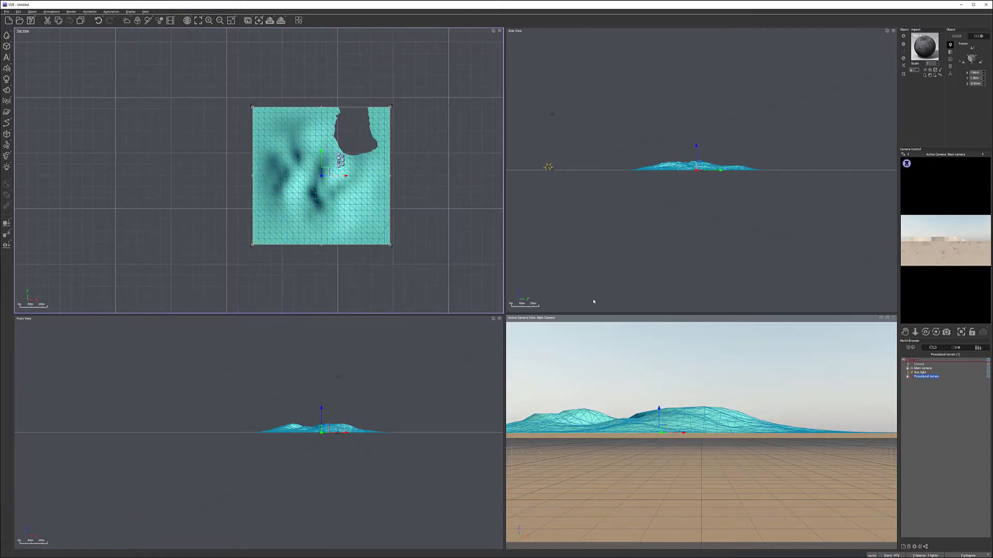
Raise the procedural terrain above the ground plane and stretch it vertically into taller mountains.
left_click(667, 165)
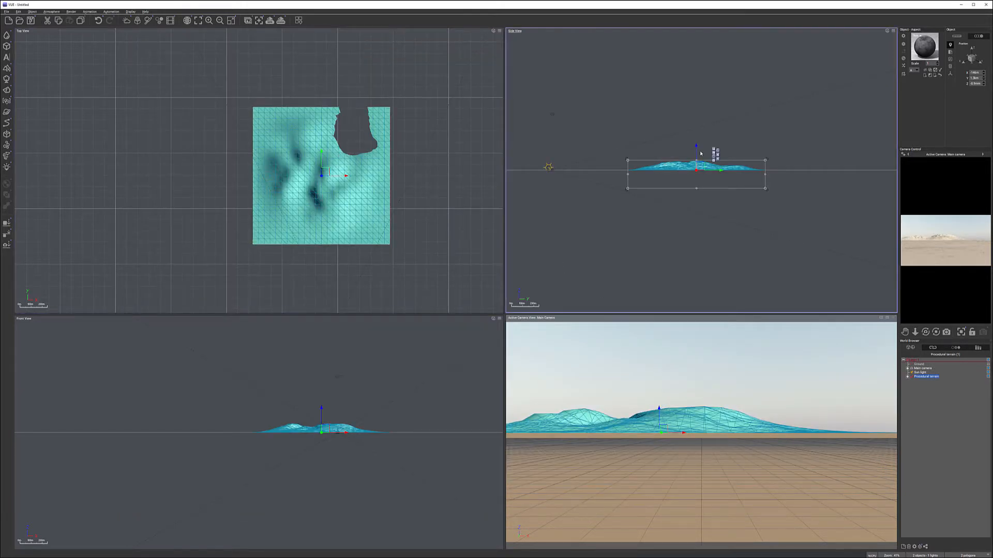
left_click_drag(695, 162, 696, 155)
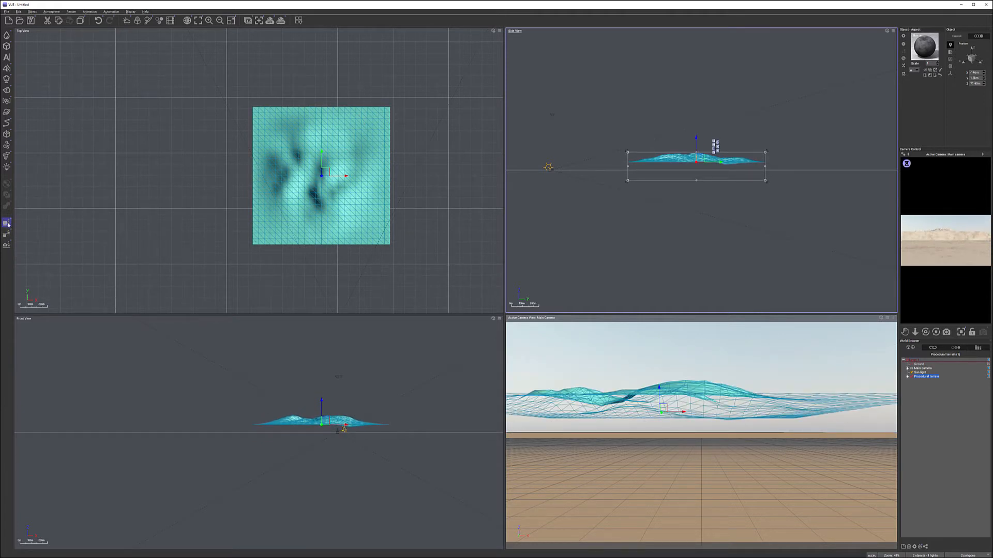
left_click(7, 222)
left_click(521, 292)
mouse_move(697, 139)
left_mouse_down()
mouse_move(698, 151)
mouse_move(693, 111)
mouse_move(697, 150)
mouse_move(694, 140)
left_mouse_up()
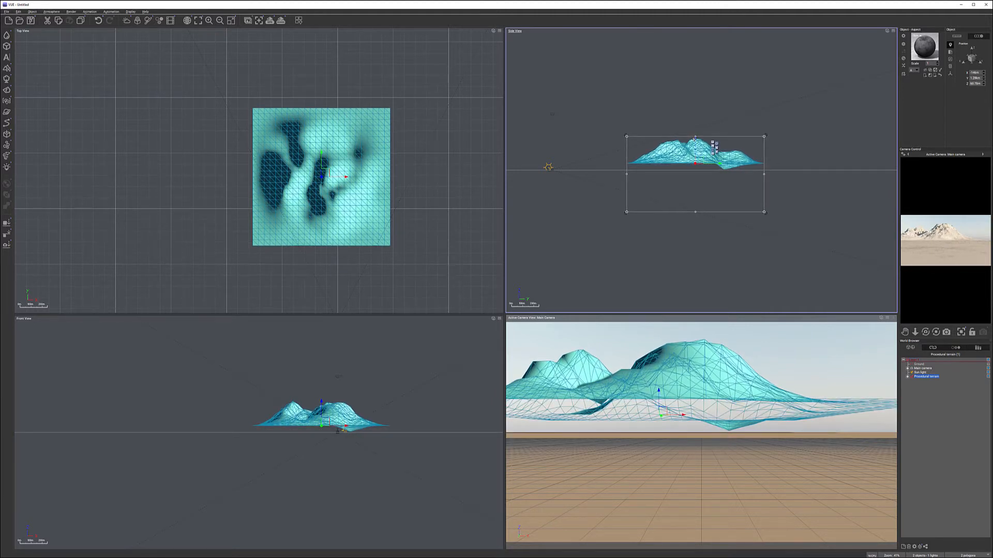
Reposition the main camera in front of the terrain, raise it above the ground, and tilt it slightly upward to frame the peaks.
left_click(922, 368)
left_click_drag(333, 275, 309, 250)
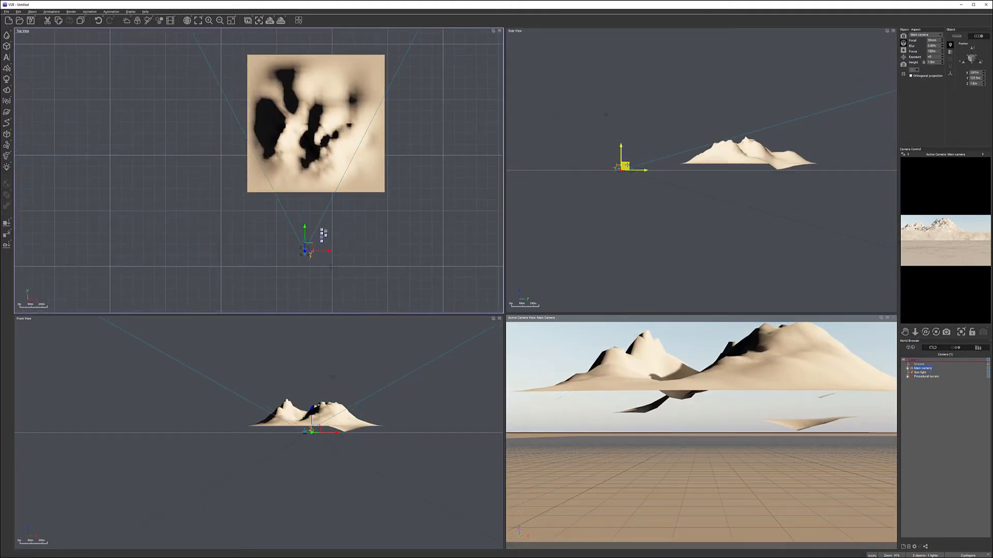
mouse_move(625, 160)
left_mouse_down()
mouse_move(628, 138)
mouse_move(632, 148)
left_mouse_up()
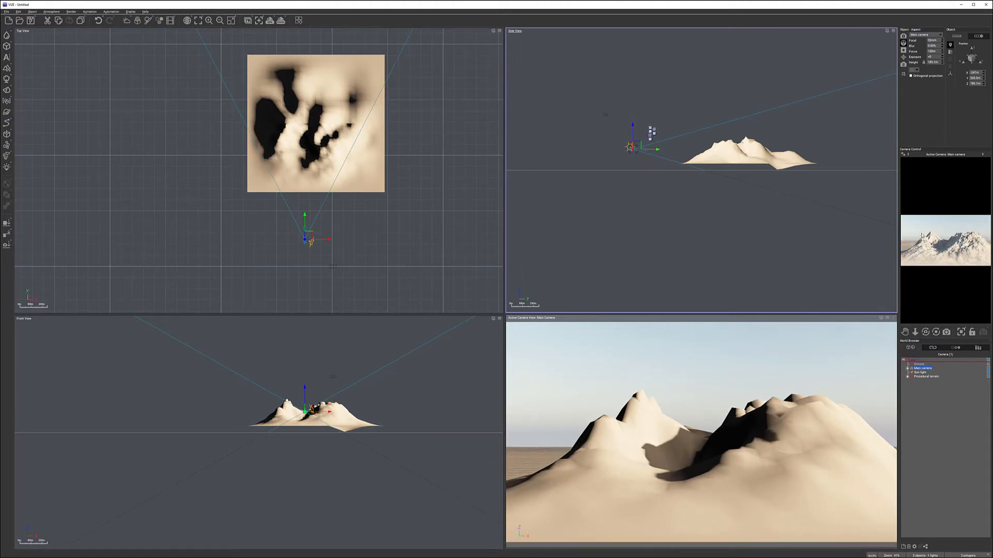
mouse_move(926, 332)
left_mouse_down()
mouse_move(925, 319)
mouse_move(929, 327)
left_mouse_up()
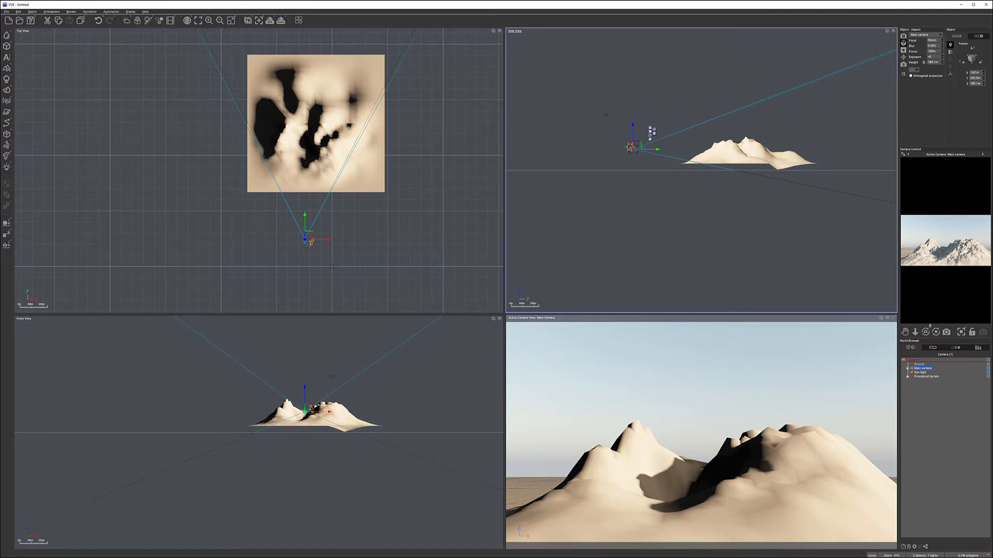
Rotate the terrain around its vertical axis and move the main camera slightly back and down to reframe the mountains.
left_click(313, 133)
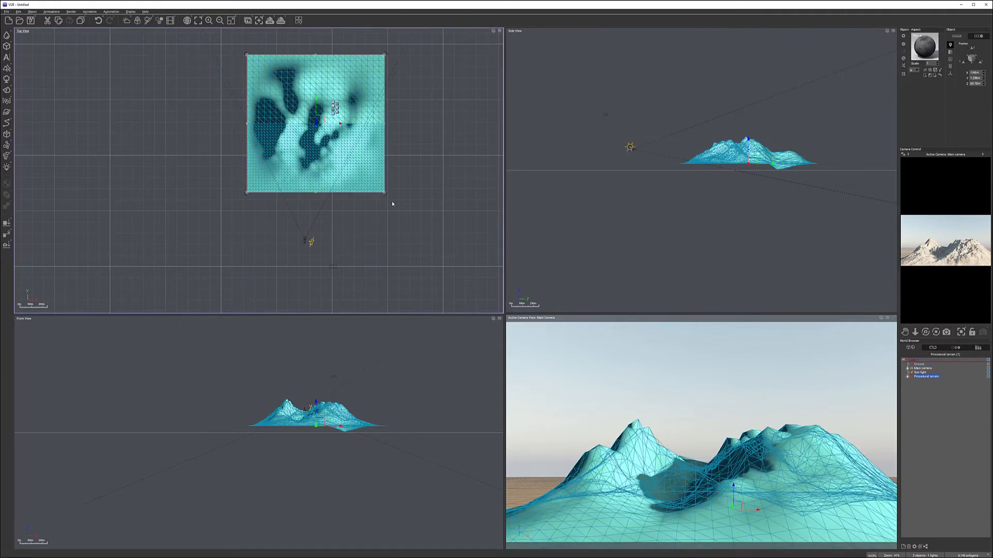
left_click_drag(404, 179, 271, 108)
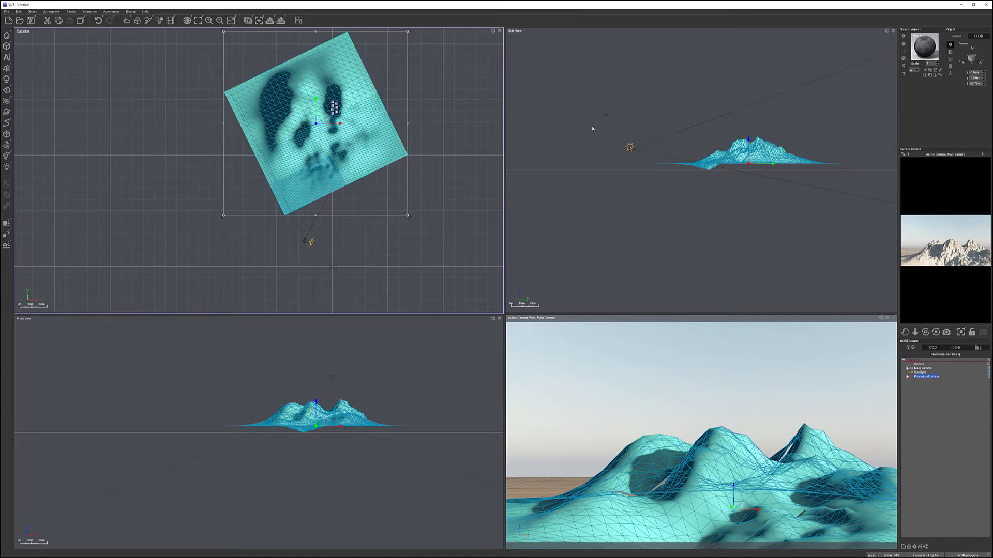
left_click(934, 369)
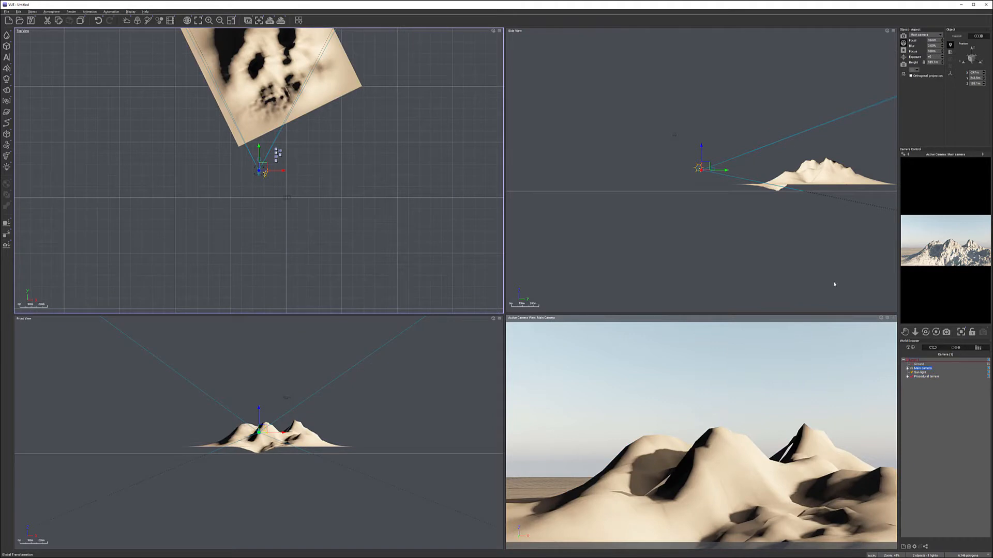
left_click_drag(699, 169, 693, 166)
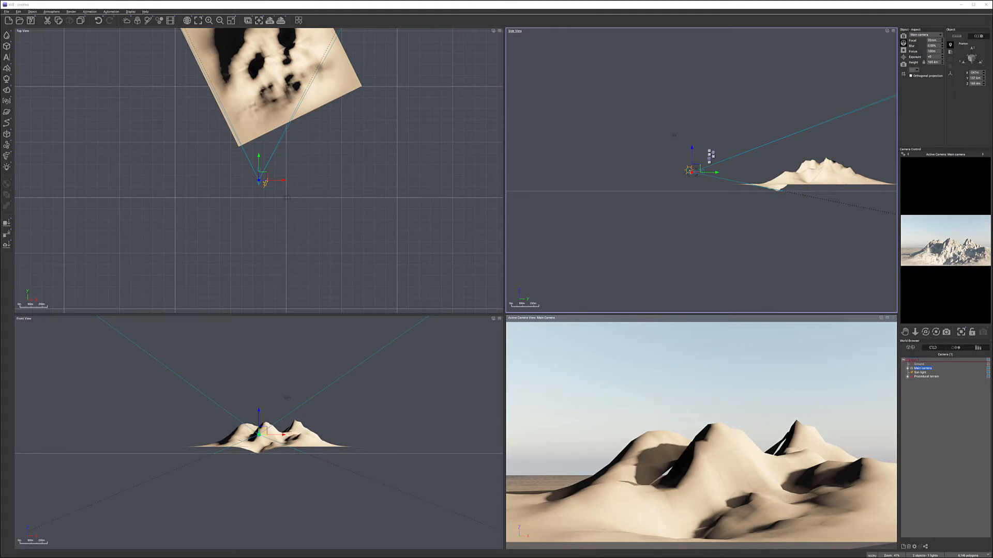
Set the render resolution to 800x450, render the main camera view, accept the post-render options and close the render display.
left_click(281, 20)
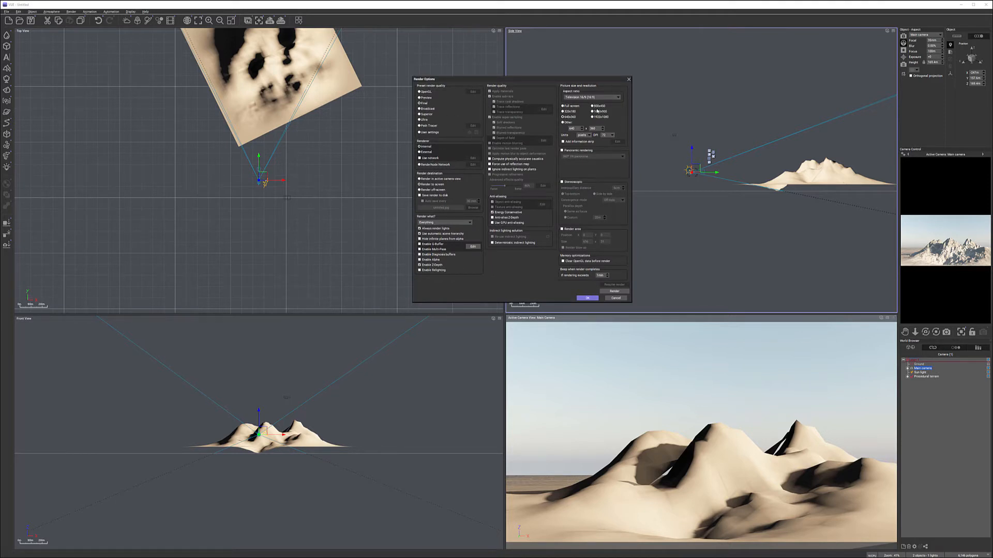
left_click(592, 299)
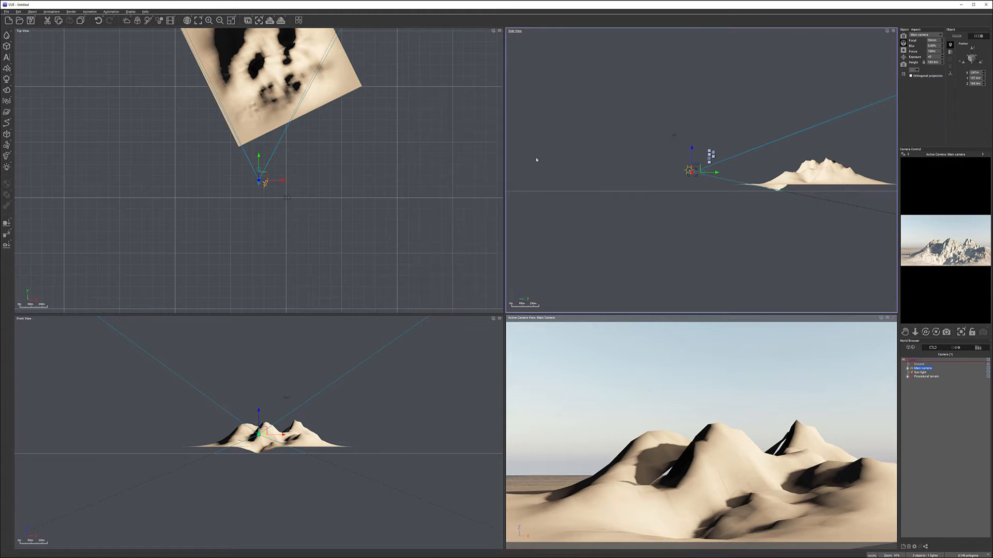
left_click(282, 21)
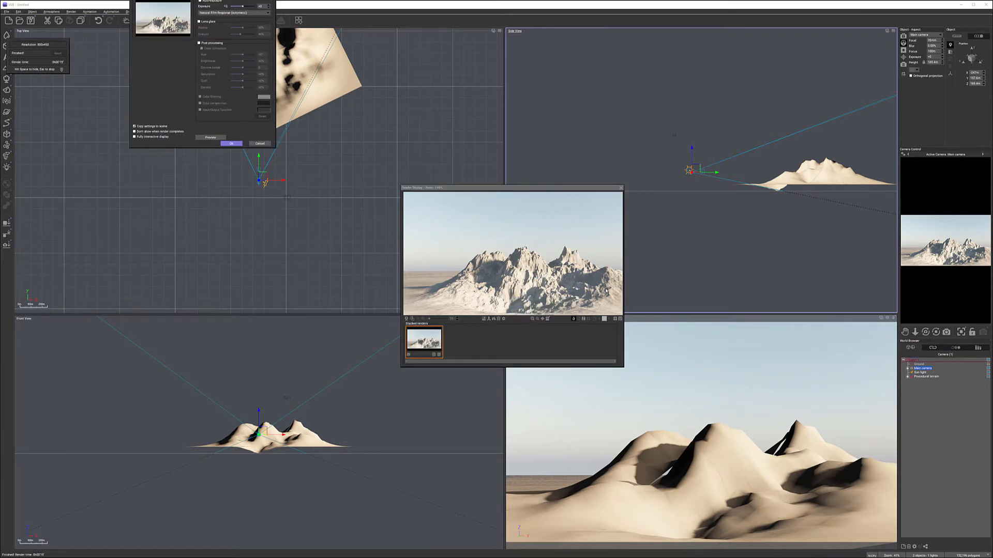
left_click(231, 143)
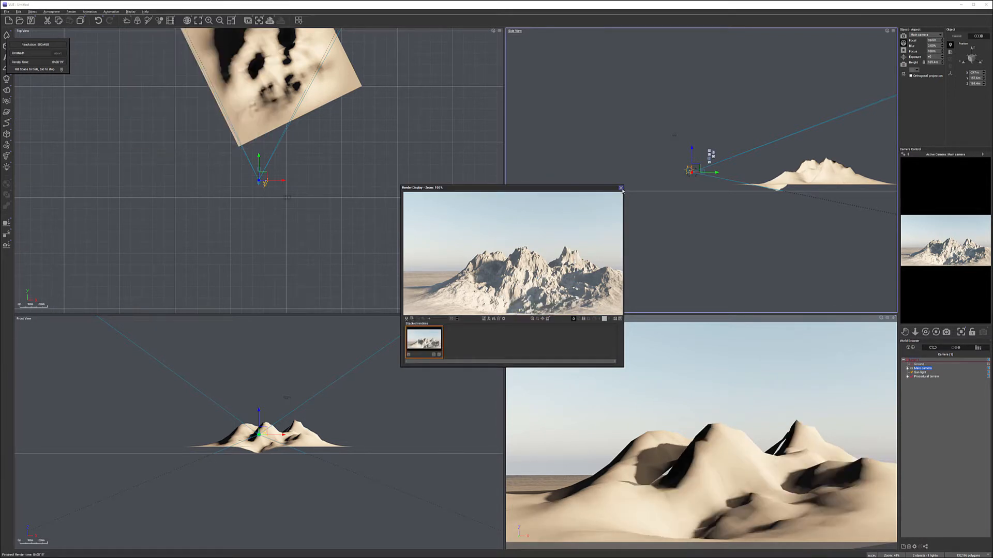
left_click(620, 187)
Reduce the terrain's height, and reframe it by moving the main camera lower and closer and tilting it upward.
left_click(676, 229)
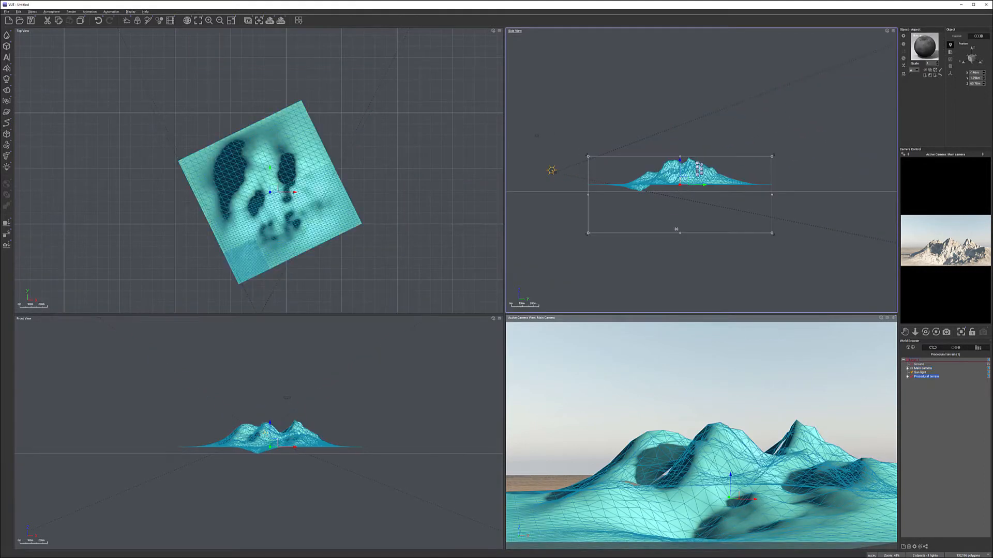
left_click_drag(680, 234, 684, 182)
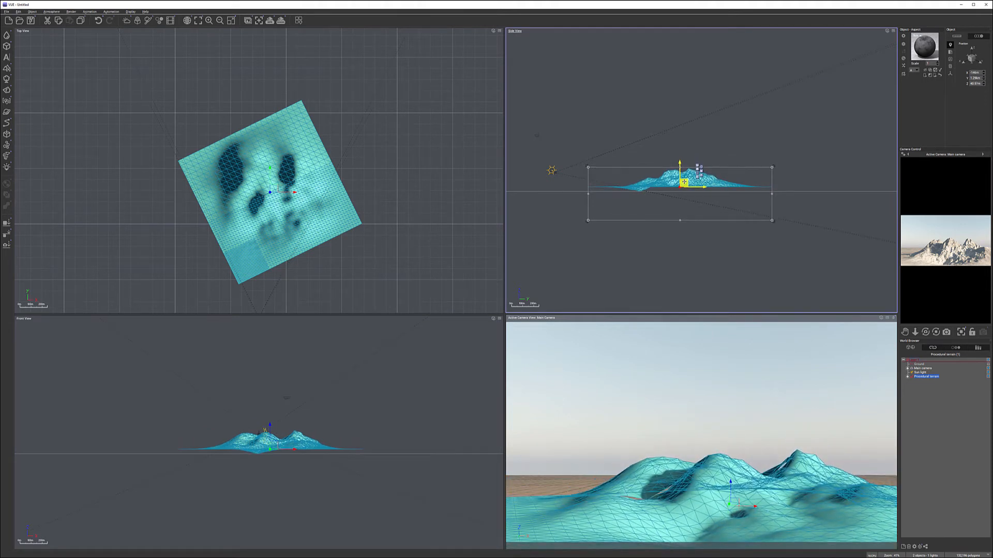
left_click(922, 368)
scroll(781, 169, "up", 3)
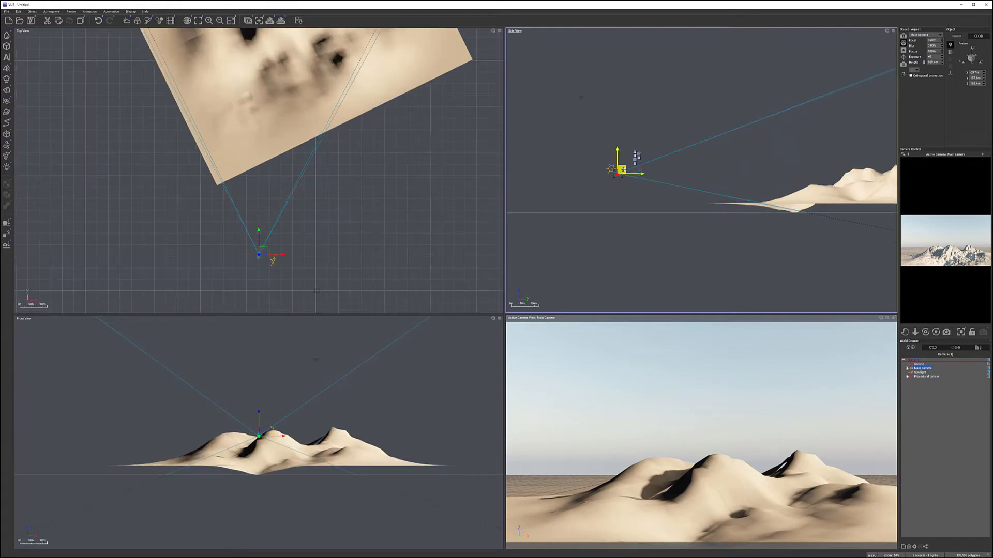
left_click_drag(625, 167, 642, 178)
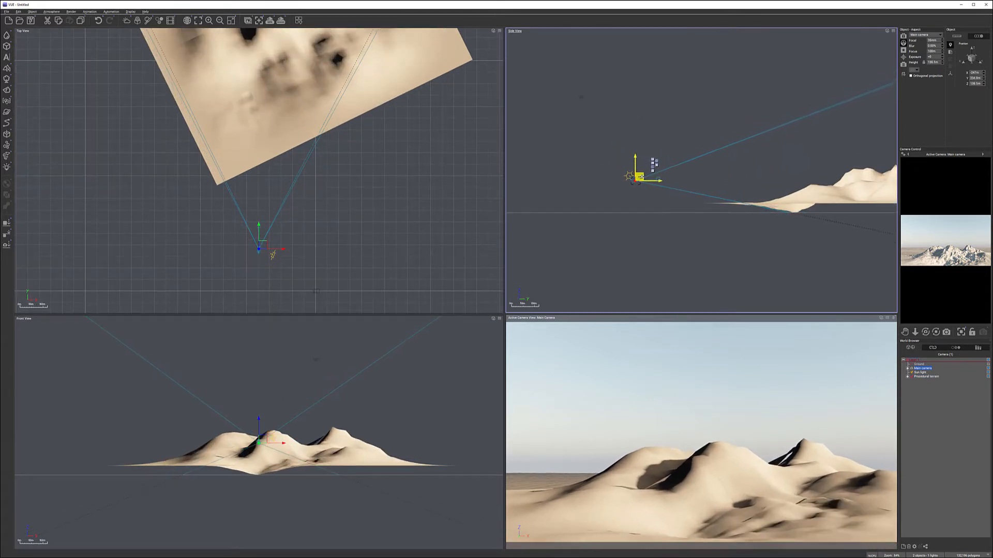
left_click_drag(925, 332, 445, 150)
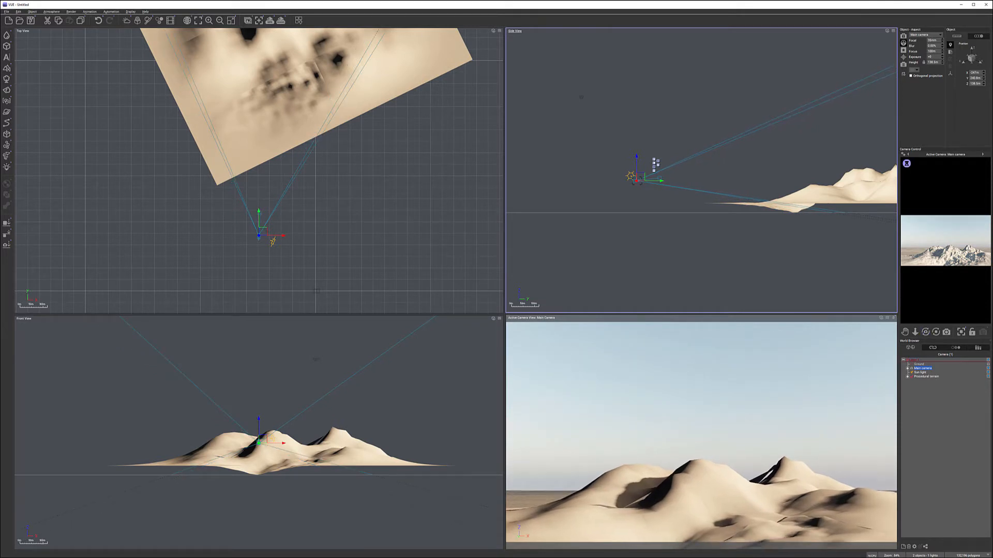
Render the reframed terrain as a test, accept the post-render options and close the render display.
left_click(269, 21)
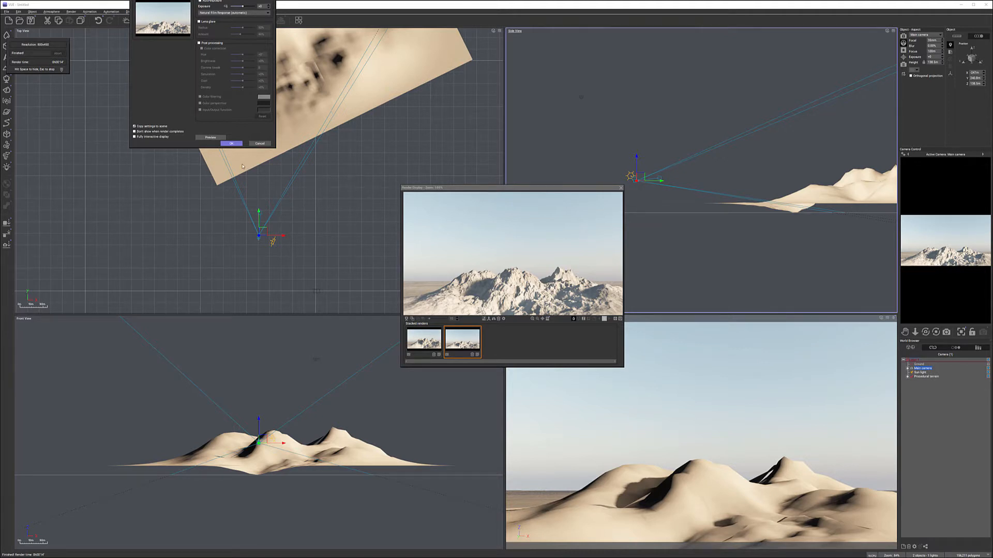
left_click(231, 143)
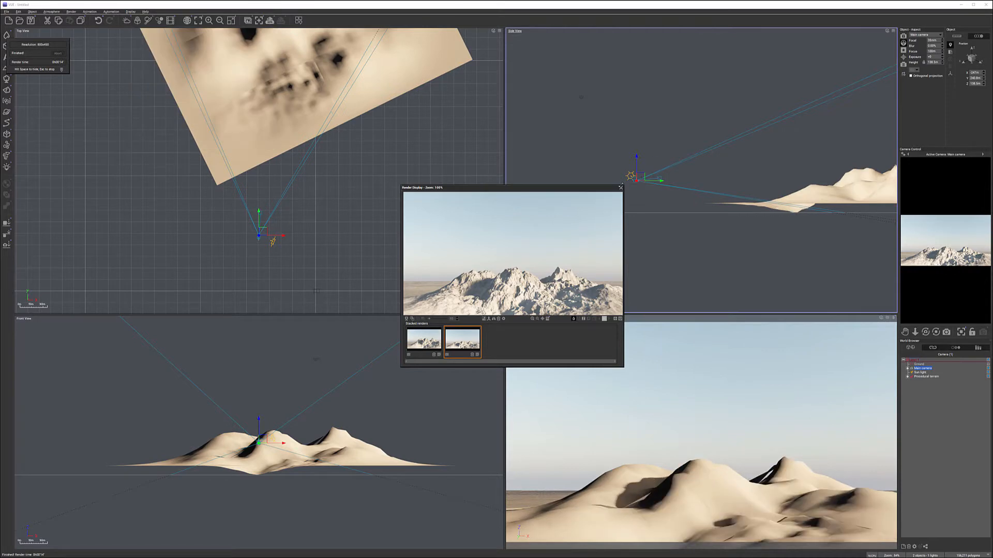
left_click(621, 188)
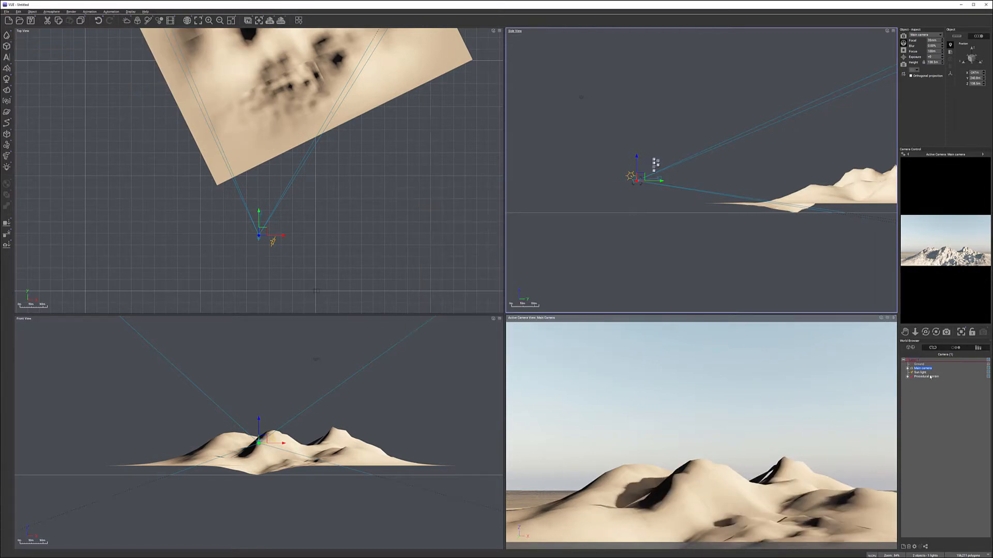
Open the procedural terrain's material for editing and set Color 2 of its natural grain color production to dark grey.
left_click(925, 377)
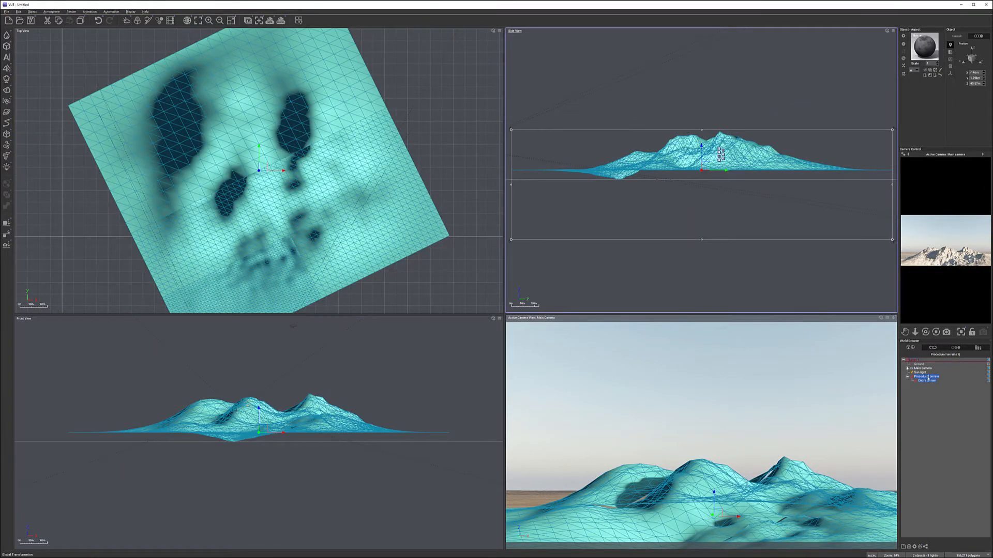
double_click(924, 47)
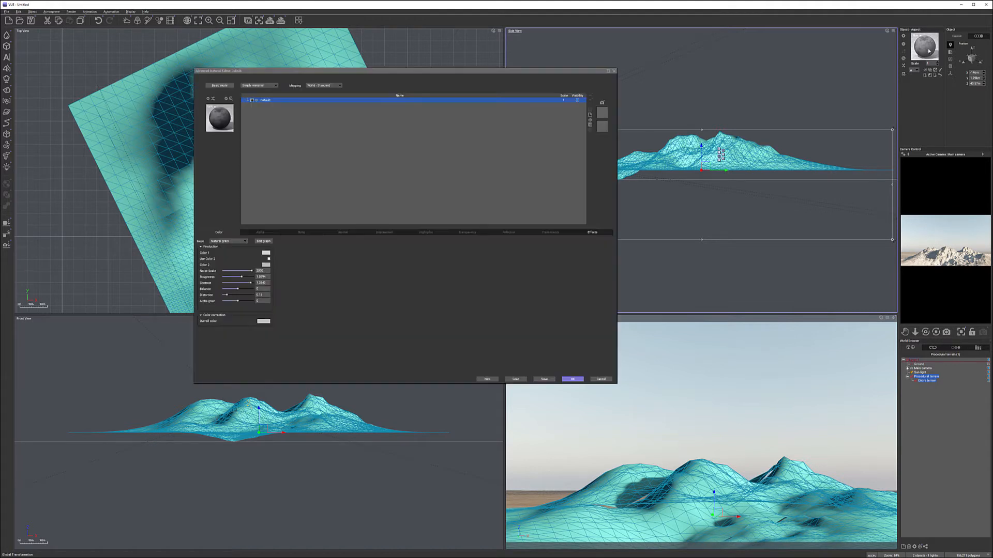
left_click_drag(405, 74, 421, 91)
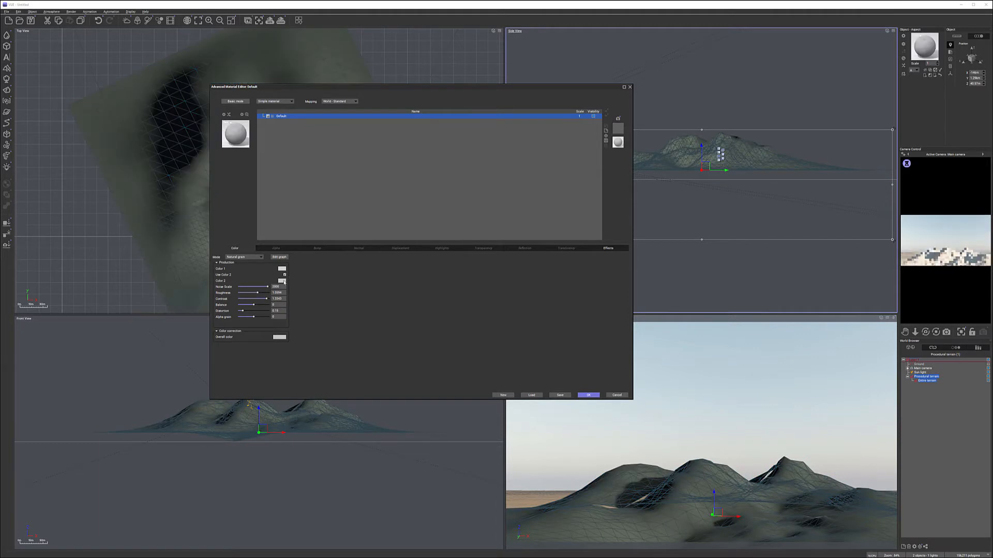
left_click(282, 281)
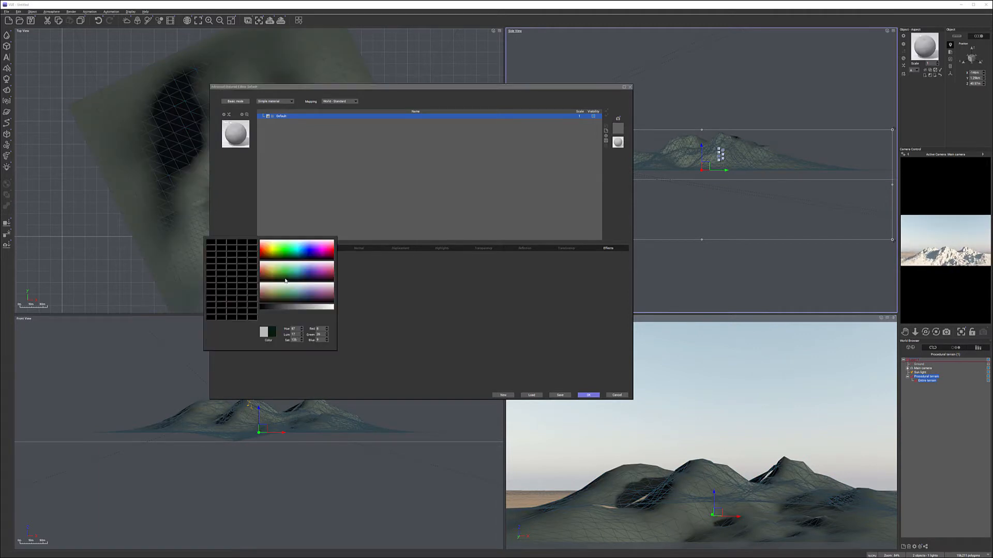
left_click(322, 292)
left_click_drag(321, 292, 324, 296)
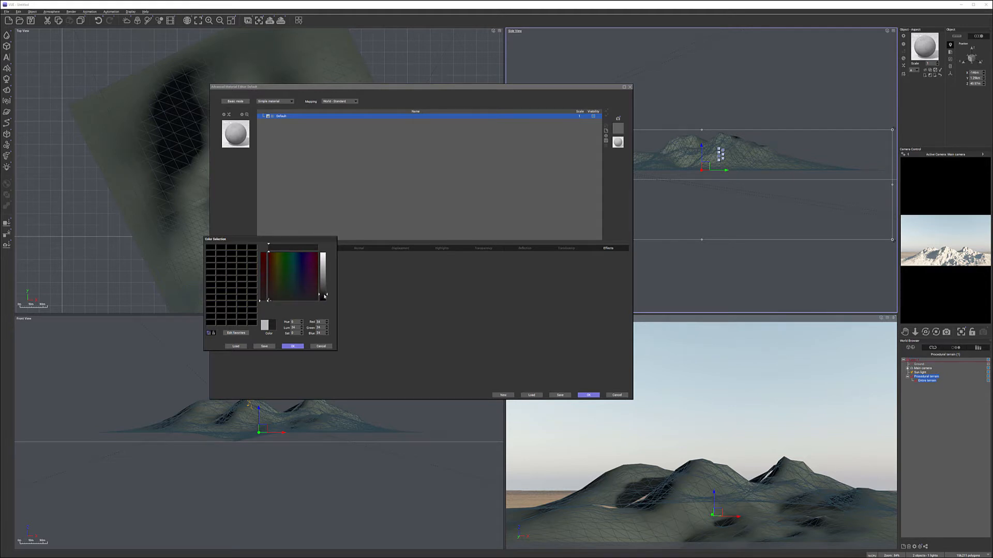
left_click(292, 346)
Set Color 1 of the terrain material's natural grain to dark grey, refresh the camera preview and accept the material.
left_click(282, 270)
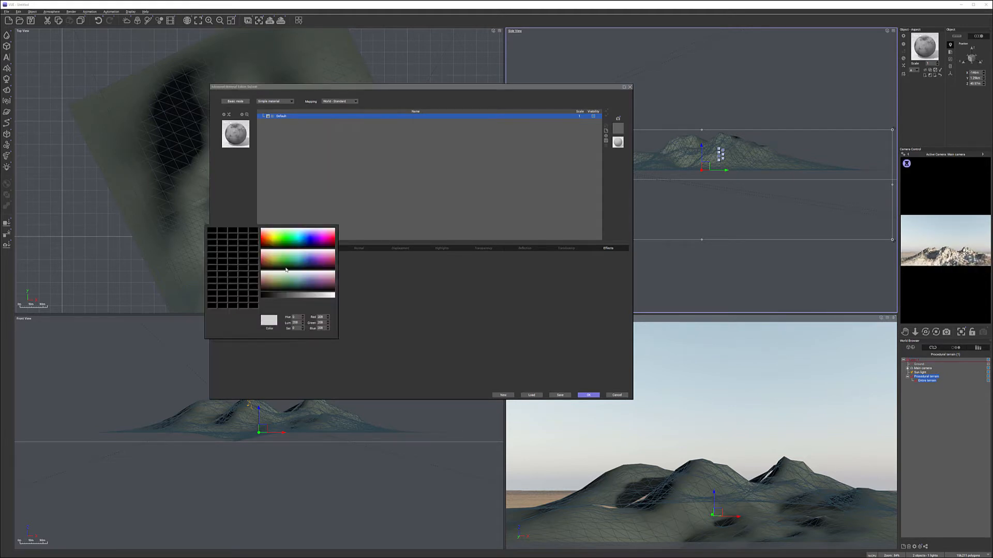
left_click_drag(324, 249, 323, 279)
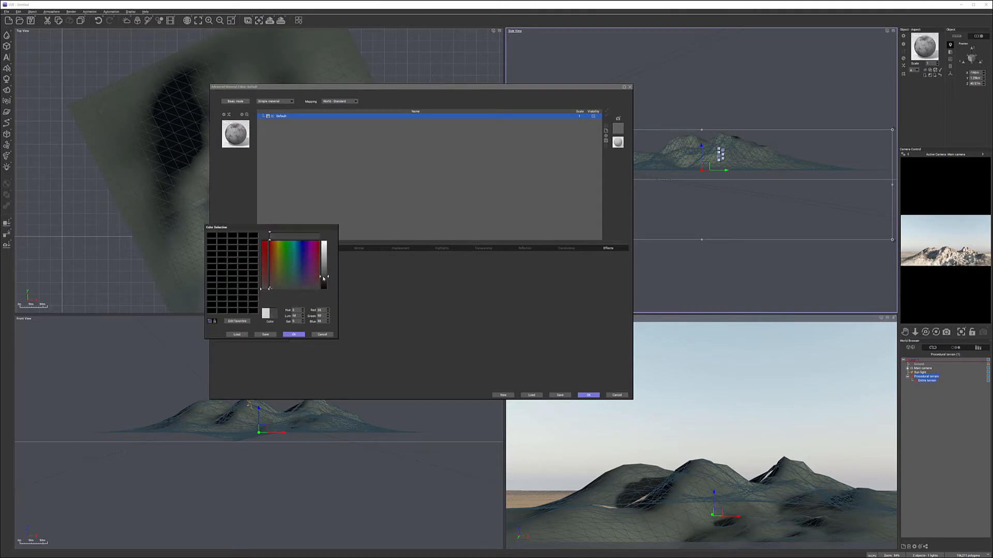
left_click(294, 335)
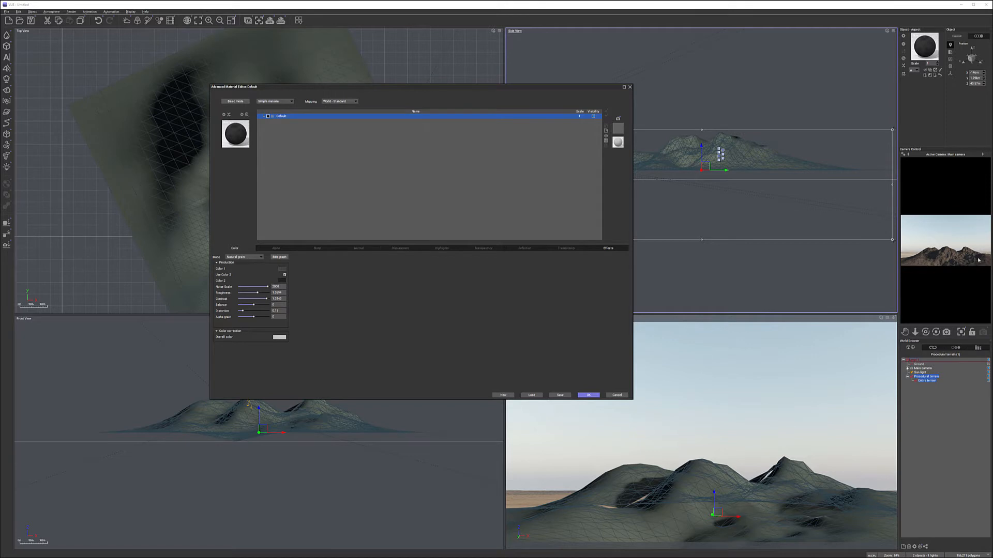
right_click(958, 254)
left_click(928, 262)
left_click(589, 395)
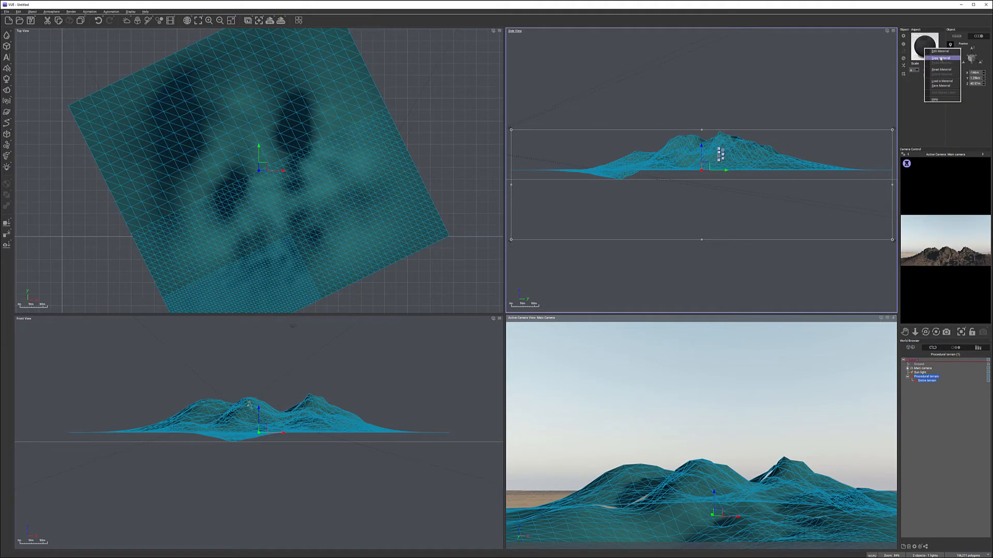
Apply a copy of the procedural terrain's dark grey material to the ground plane.
left_click(918, 364)
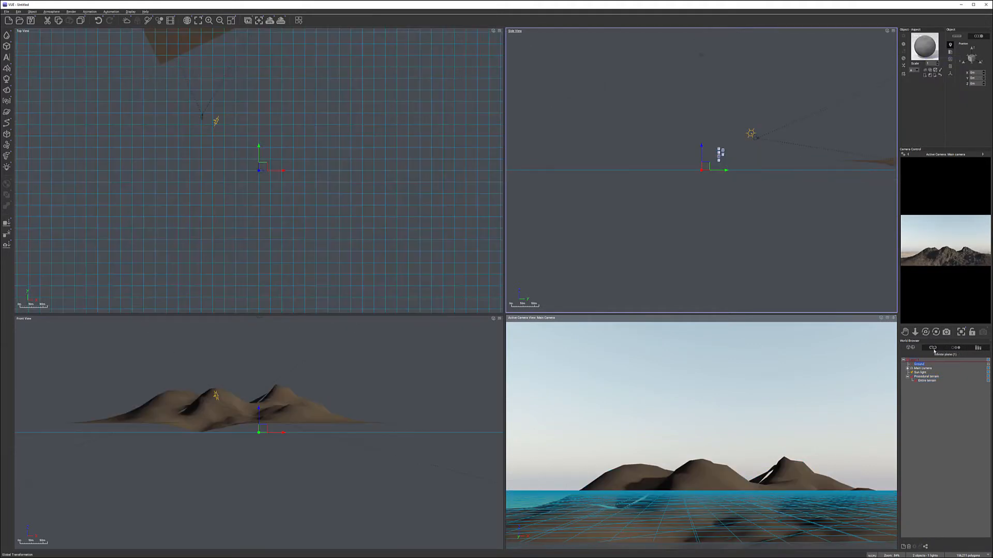
right_click(924, 54)
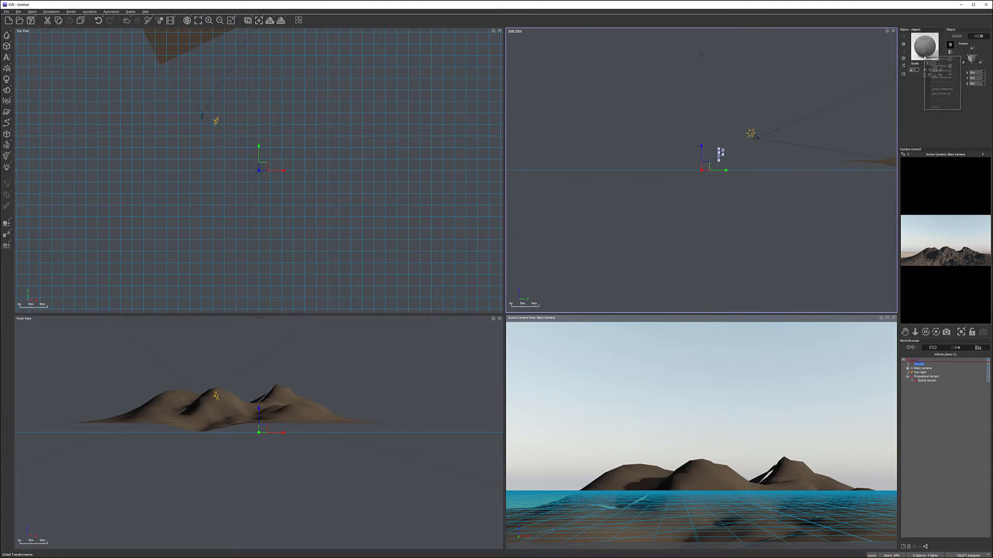
left_click(949, 70)
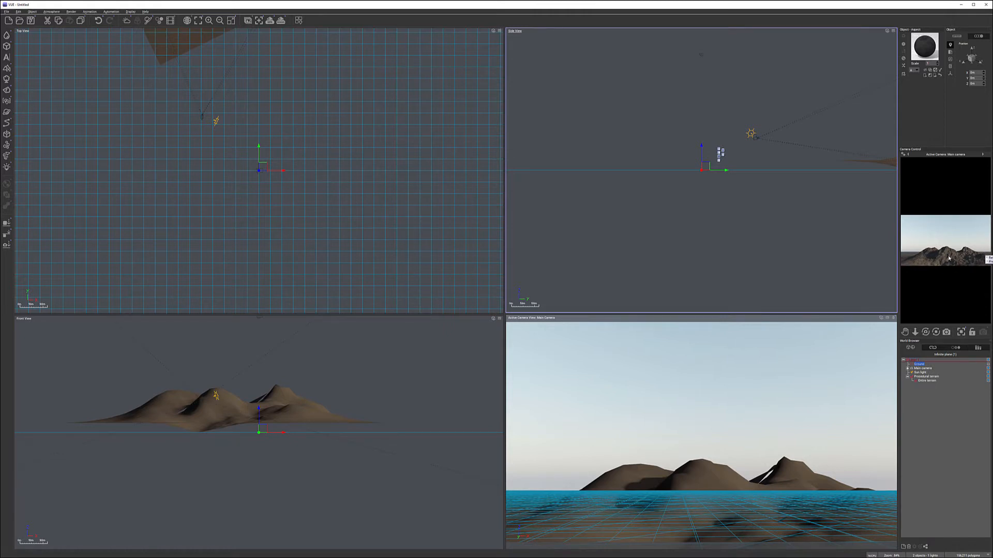
Add a new layer to the procedural terrain's material and set the layer's color mode to Natural grain.
left_click(925, 377)
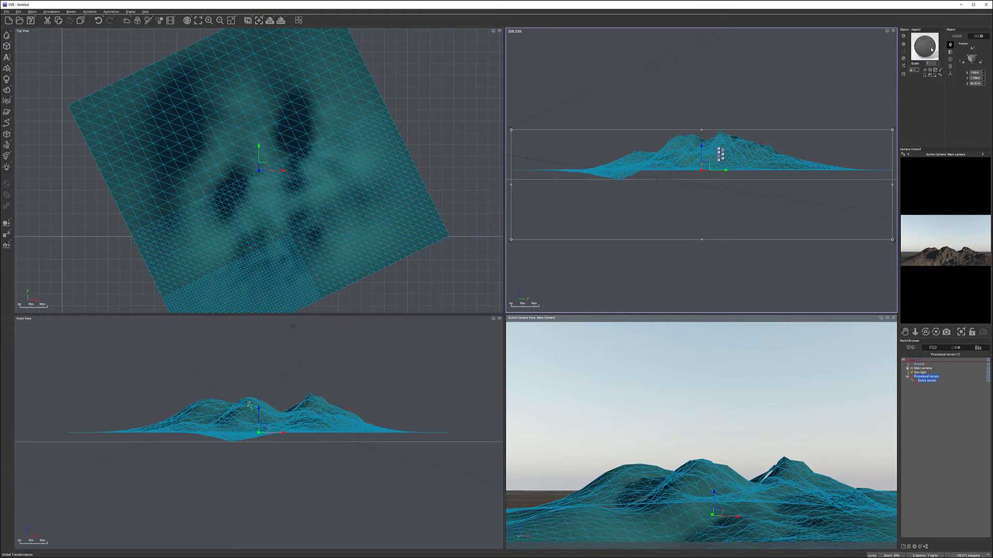
double_click(930, 49)
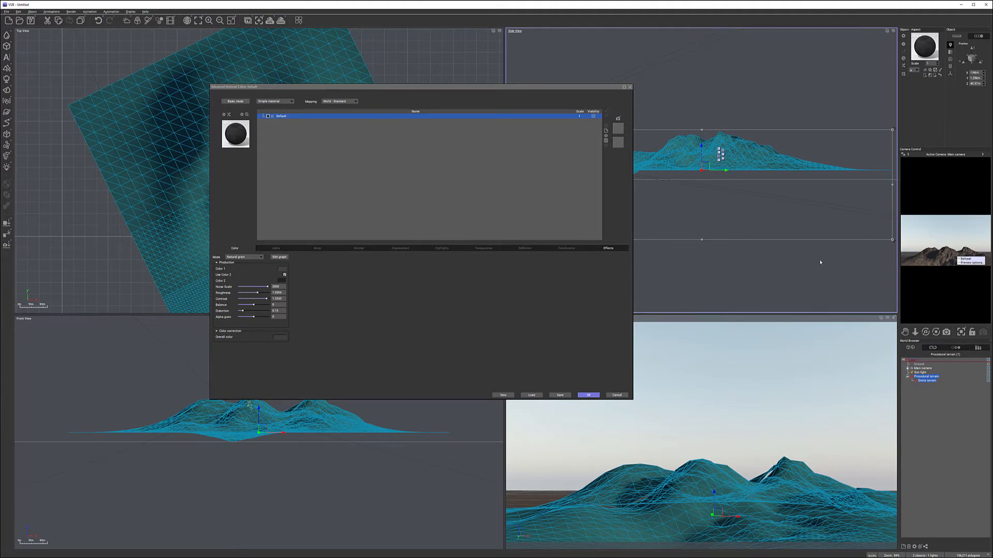
left_click(606, 131)
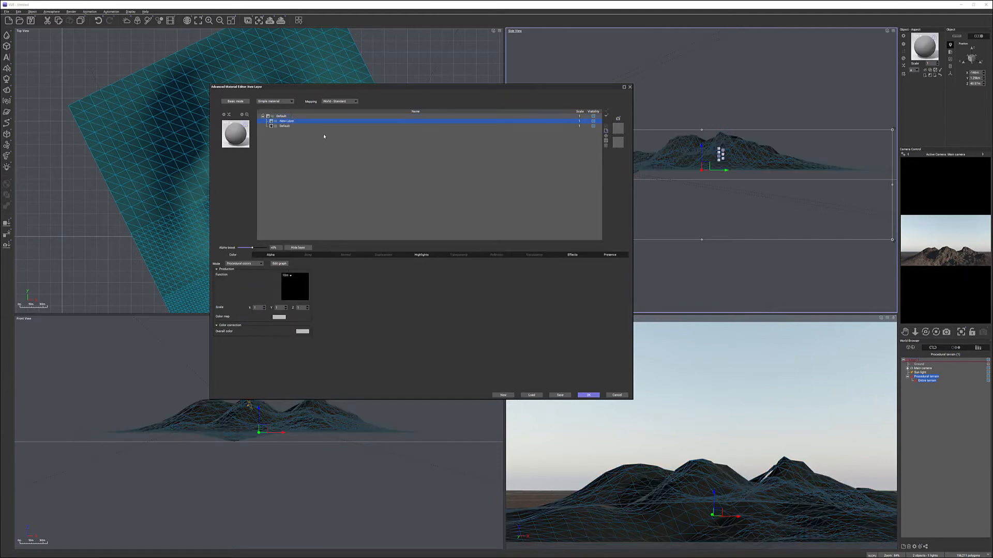
left_click(261, 264)
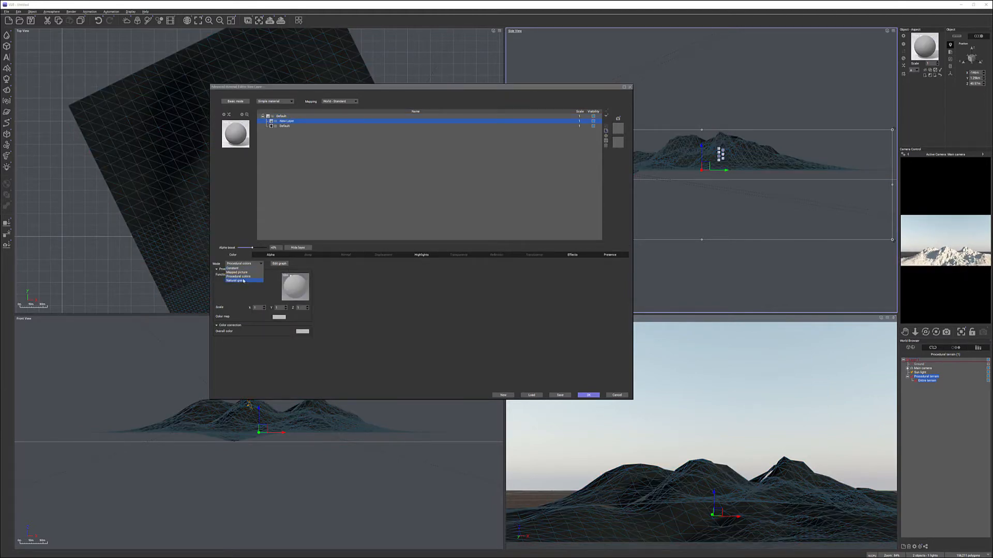
left_click(244, 281)
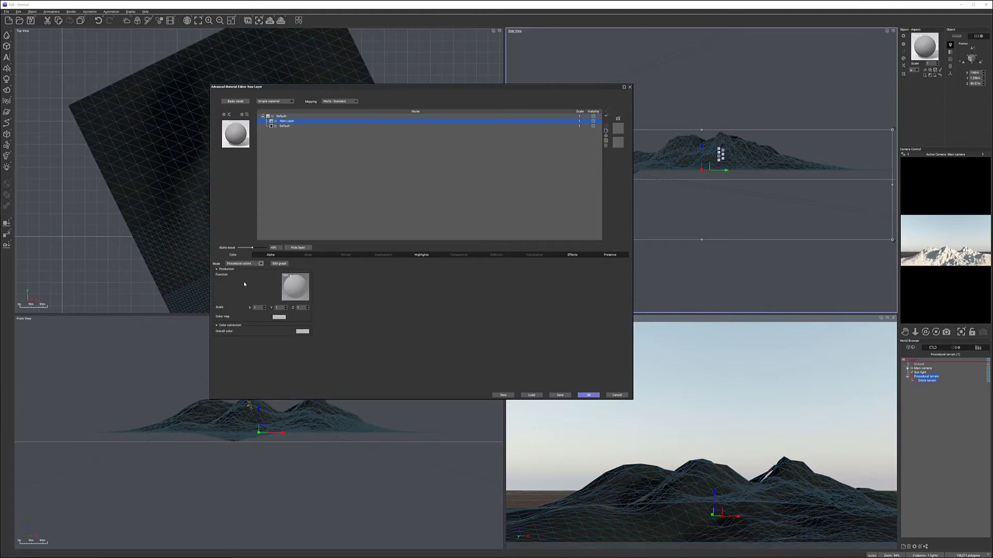
Rename the new material layer as green and keep it selected.
double_click(287, 121)
type("green")
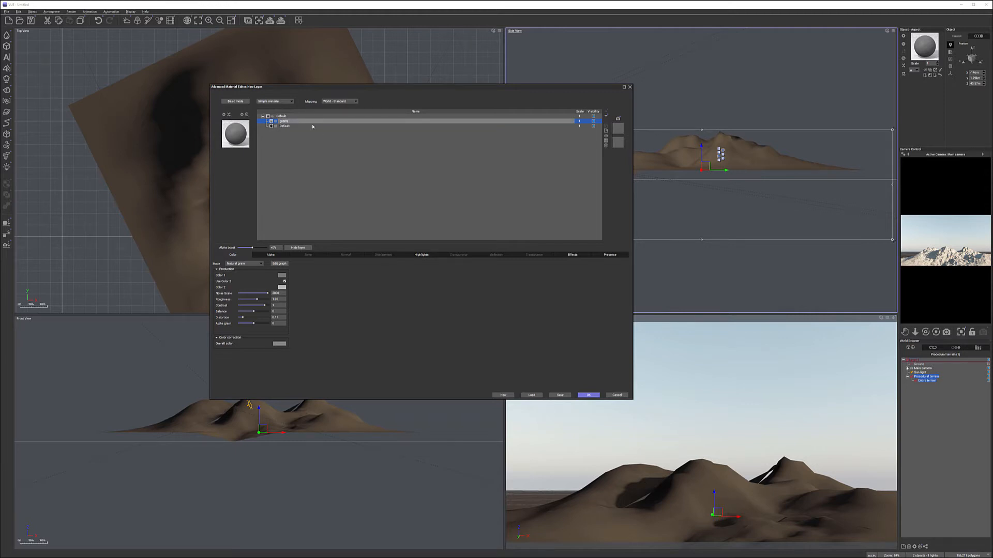
left_click(313, 125)
left_click(320, 121)
Set Color 2 of the green layer's natural grain to a dark, muted olive green.
left_click(282, 287)
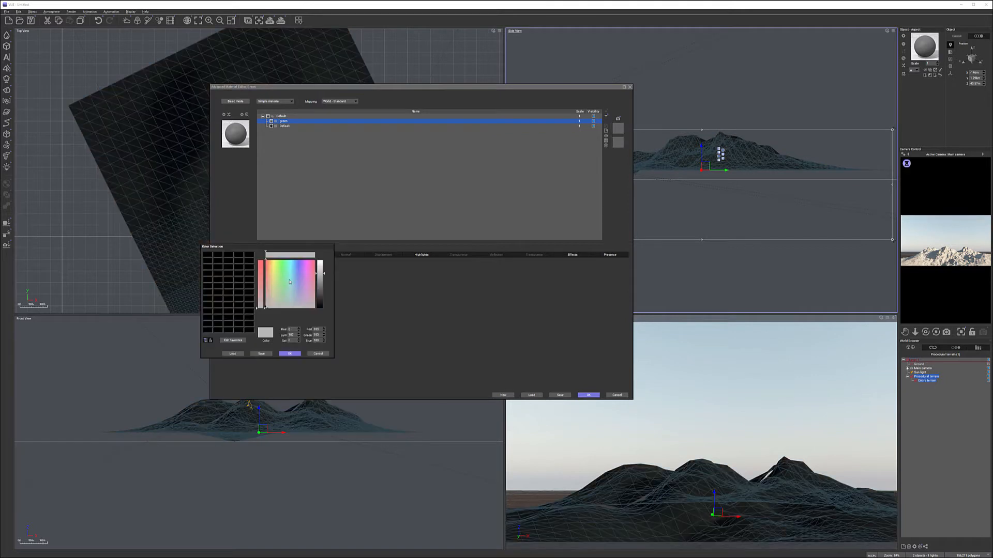
left_click(277, 296)
left_click(275, 300)
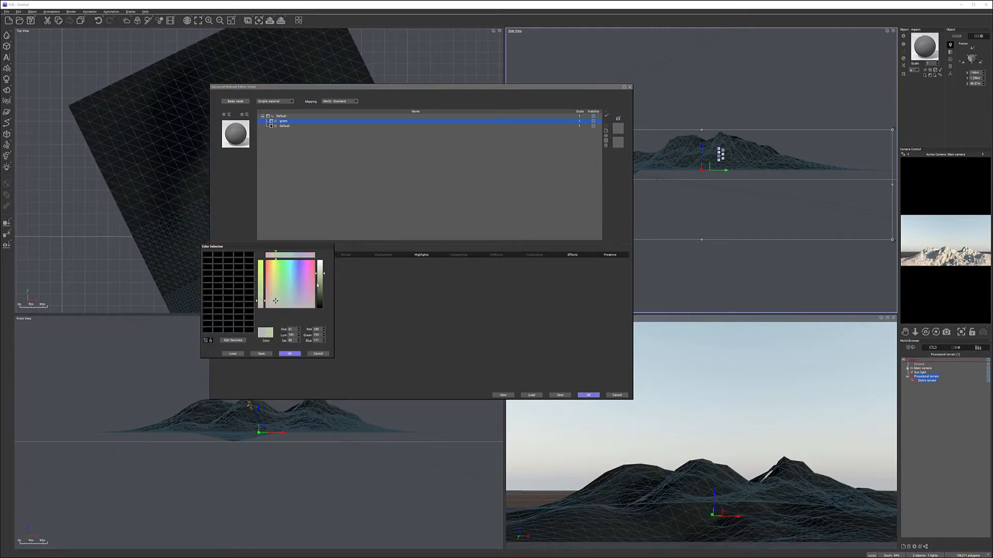
left_click_drag(317, 285, 318, 296)
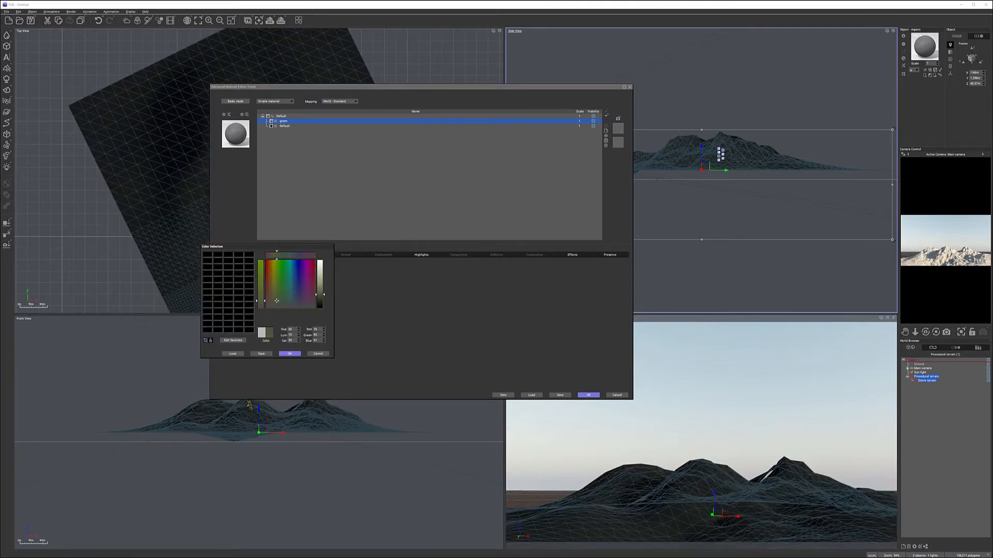
left_click(289, 353)
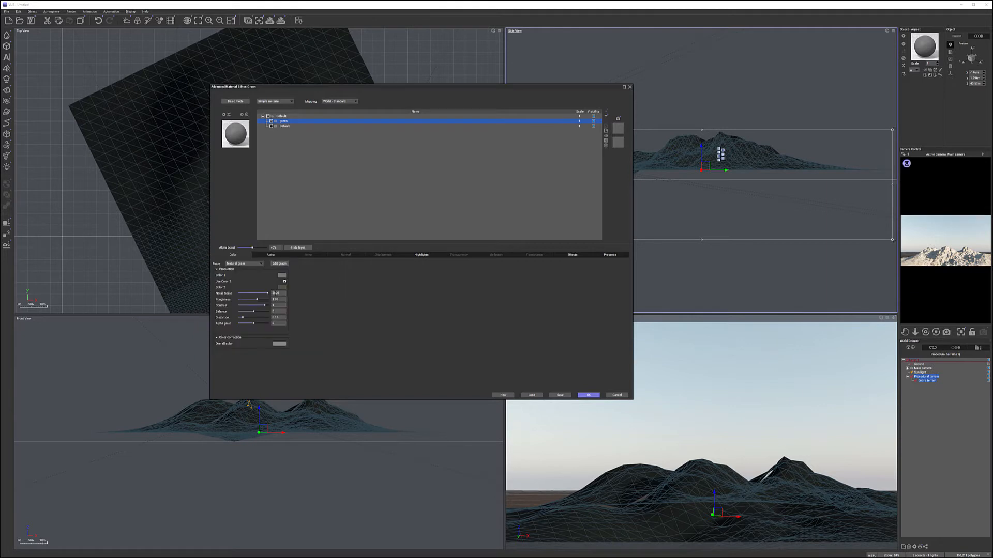
Set Color 1 of the green layer's natural grain to a lighter yellowish green.
left_click(284, 277)
left_click(284, 280)
left_click(276, 285)
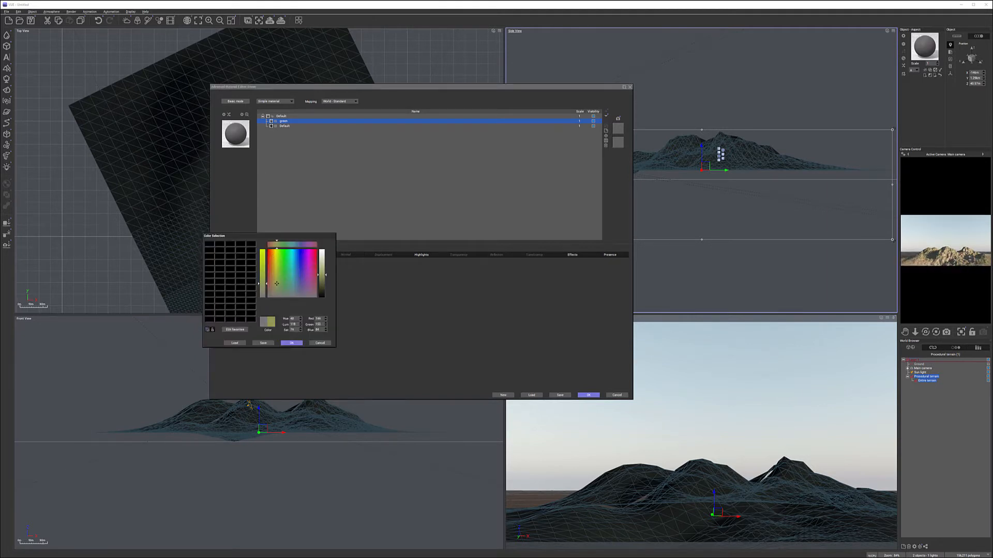
left_click(292, 344)
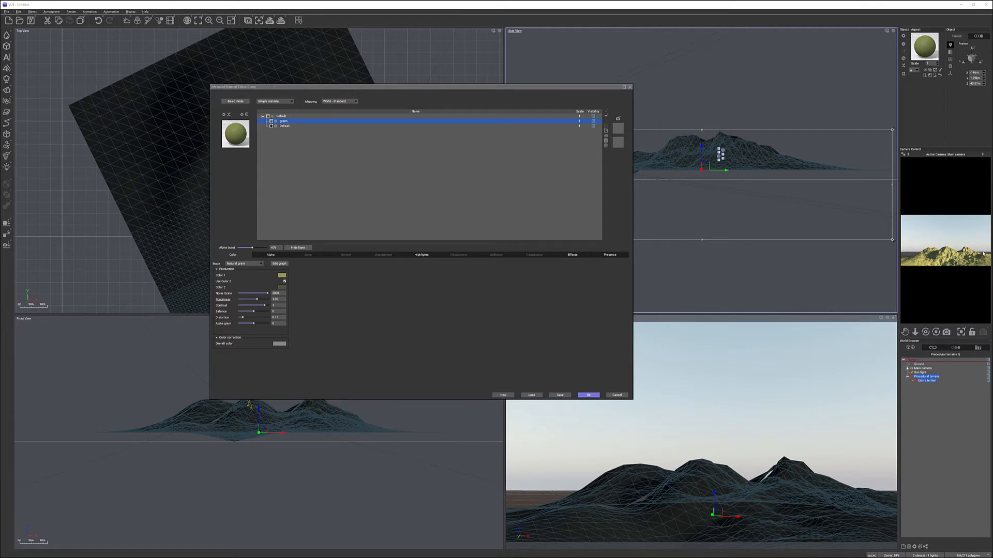
Set the green layer's highlight global intensity and global size to 0% and refresh the camera preview.
left_click(425, 257)
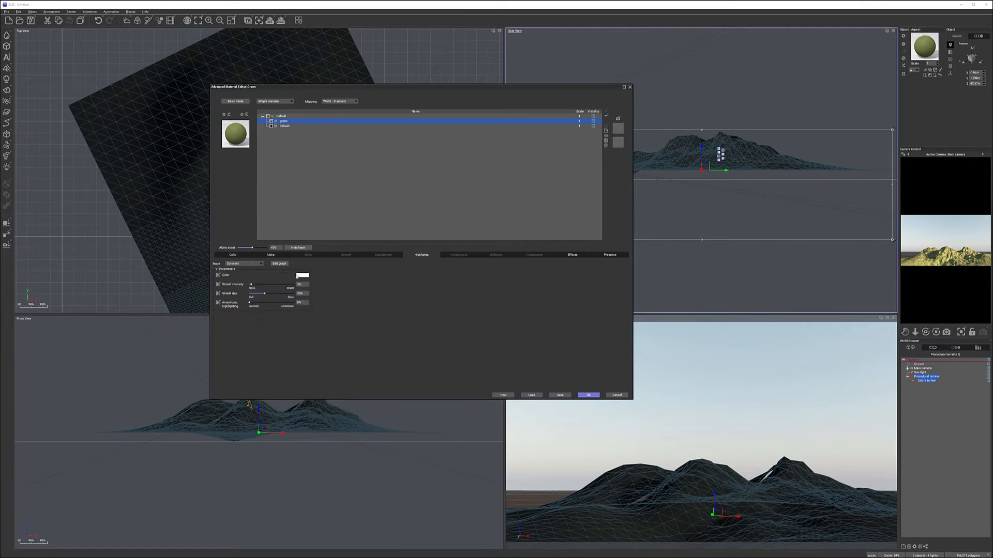
left_click_drag(273, 293, 249, 293)
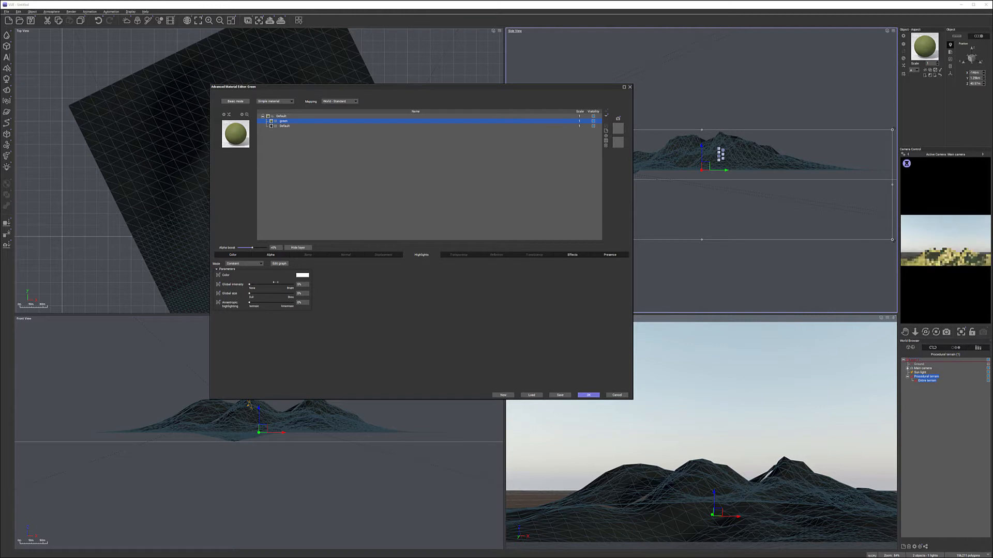
right_click(952, 256)
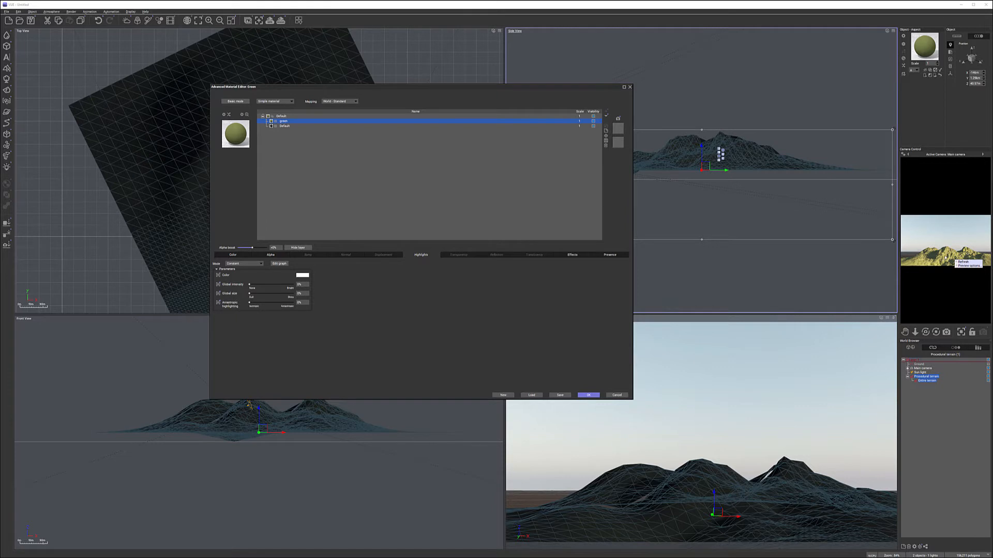
left_click(963, 262)
Open the green layer's alpha production function for editing in the function graph.
left_click(270, 255)
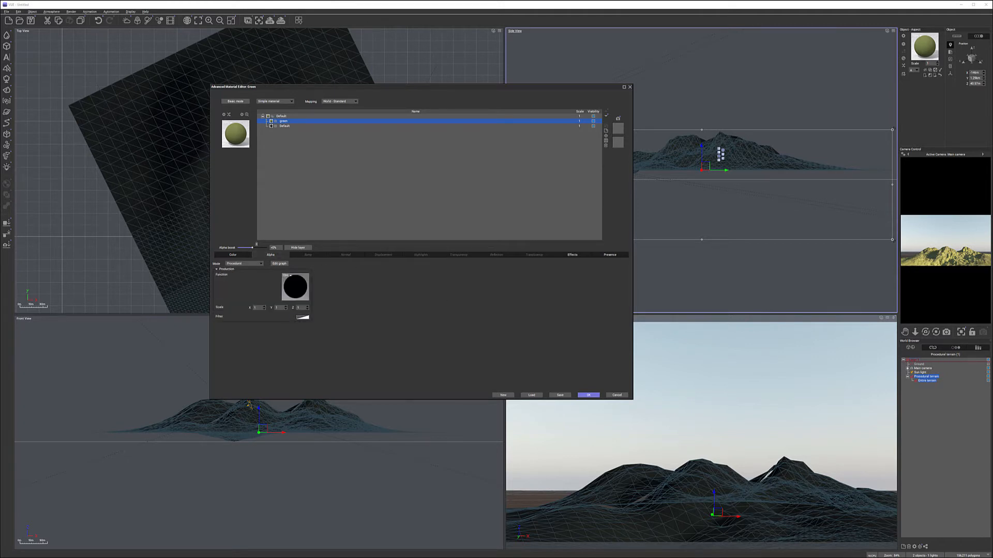
right_click(296, 289)
left_click(310, 290)
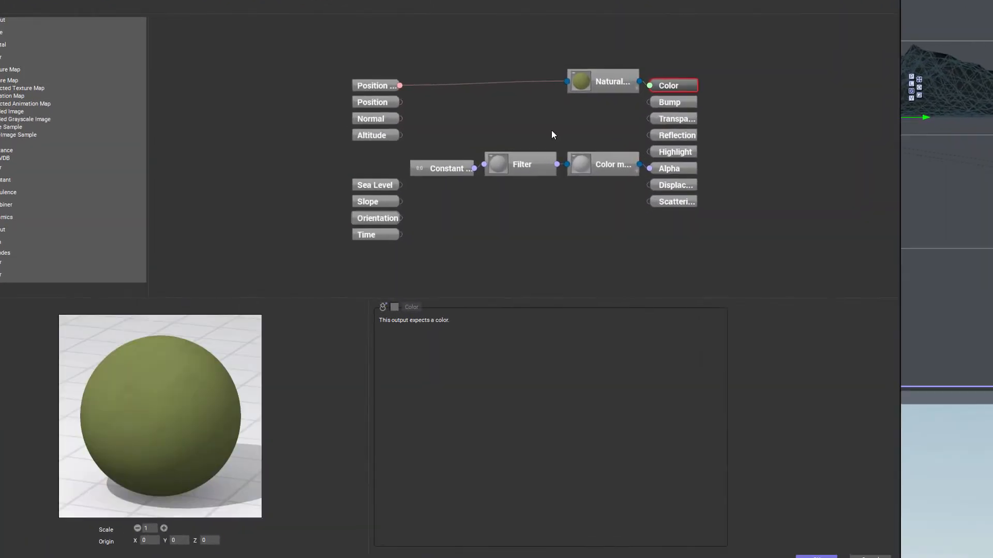
Spread out the graph by moving the inputs, Constant, Filter and Color map nodes apart, leaving the Color map node selected.
left_click_drag(627, 170, 557, 163)
left_click_drag(464, 165, 303, 165)
left_click_drag(517, 165, 434, 169)
left_click_drag(534, 151, 561, 146)
left_click_drag(434, 168, 443, 147)
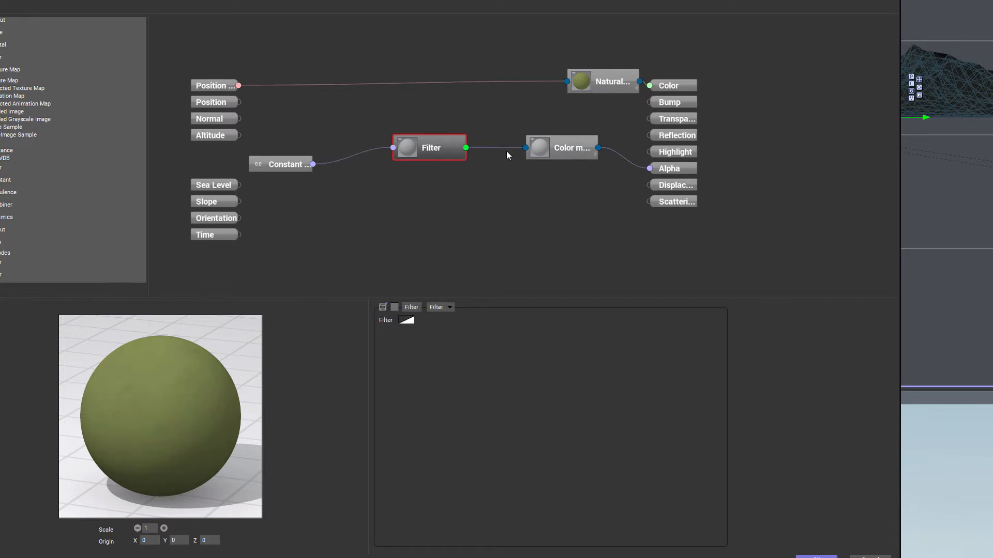
left_click(554, 154)
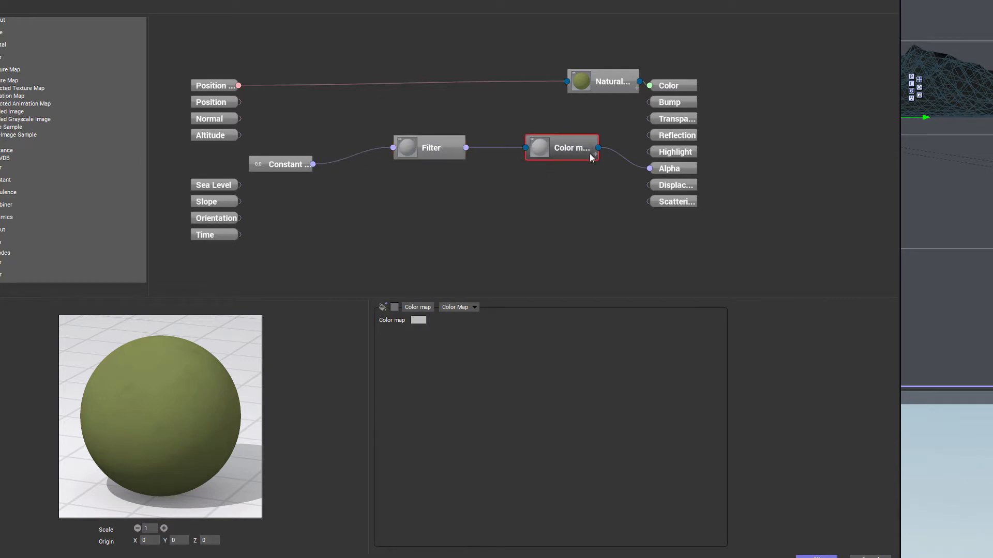
Add a Perlin Value noise node below the Filter node and connect its output to the Alpha output.
right_click(440, 182)
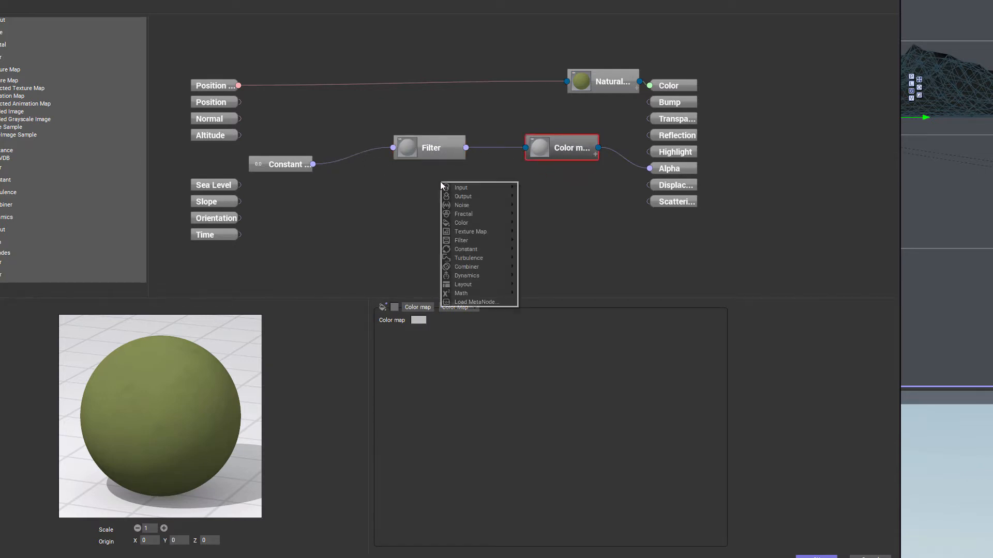
mouse_move(475, 253)
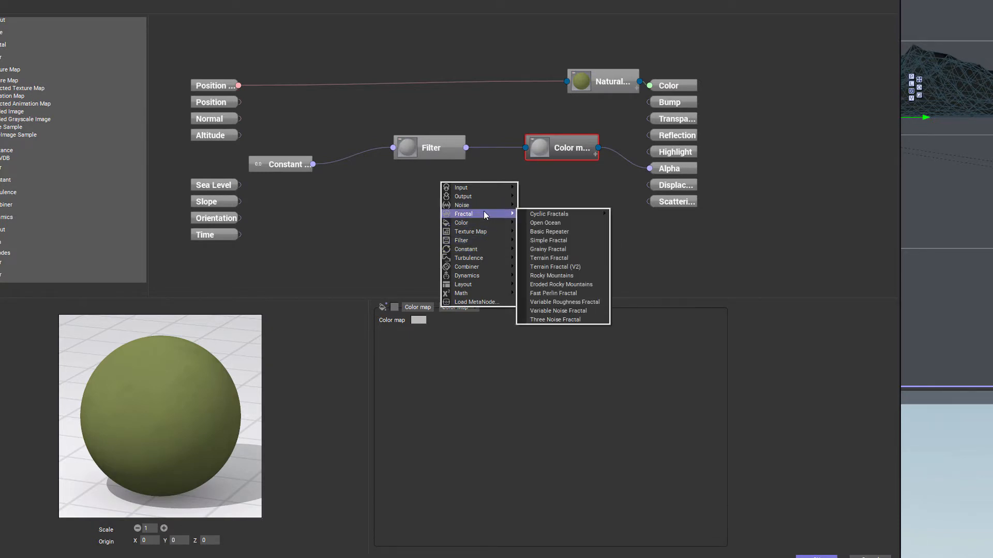
mouse_move(488, 204)
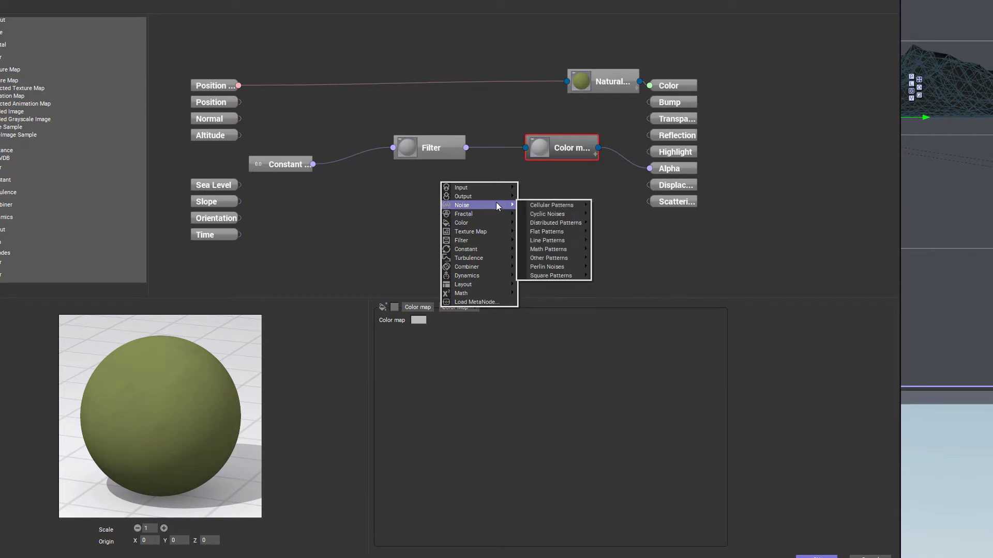
mouse_move(561, 265)
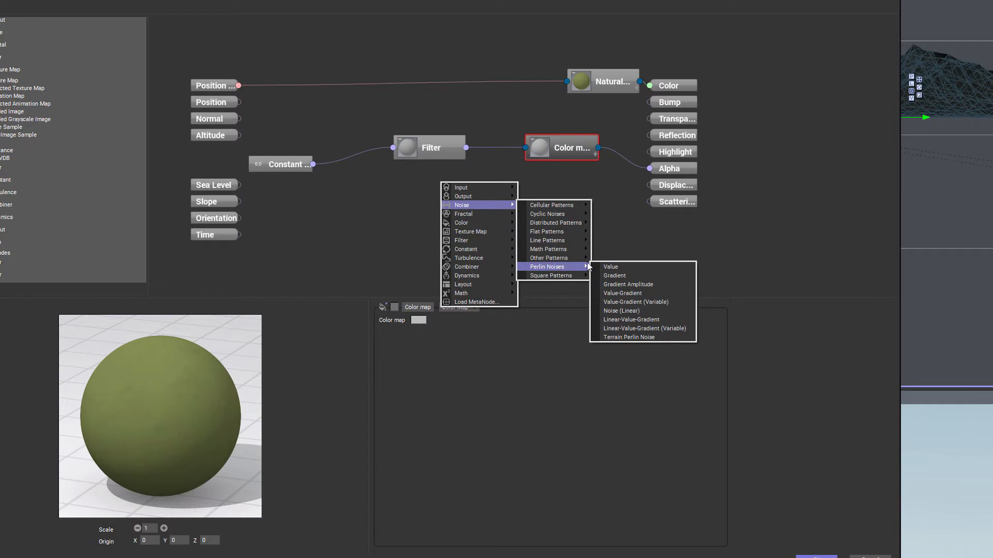
left_click(642, 270)
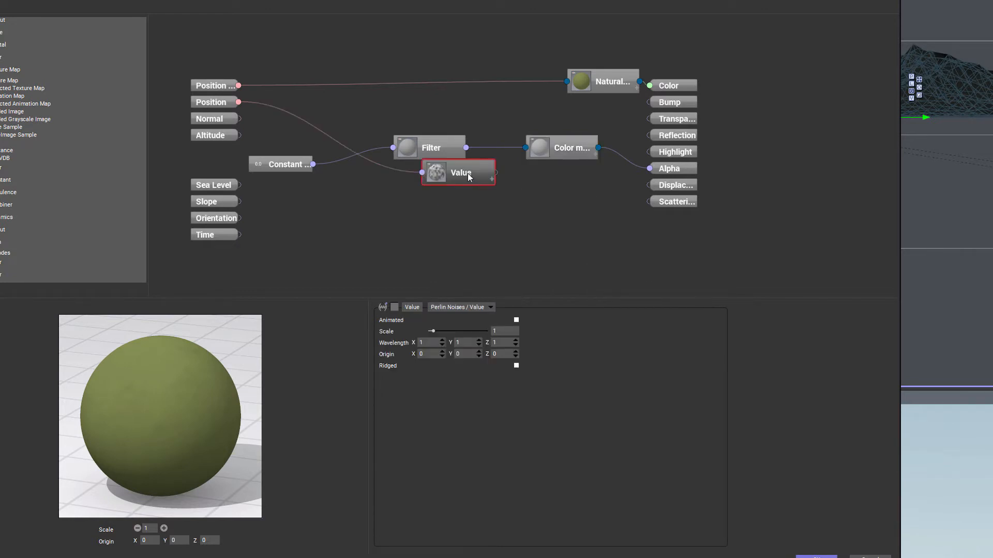
left_click_drag(461, 174, 458, 207)
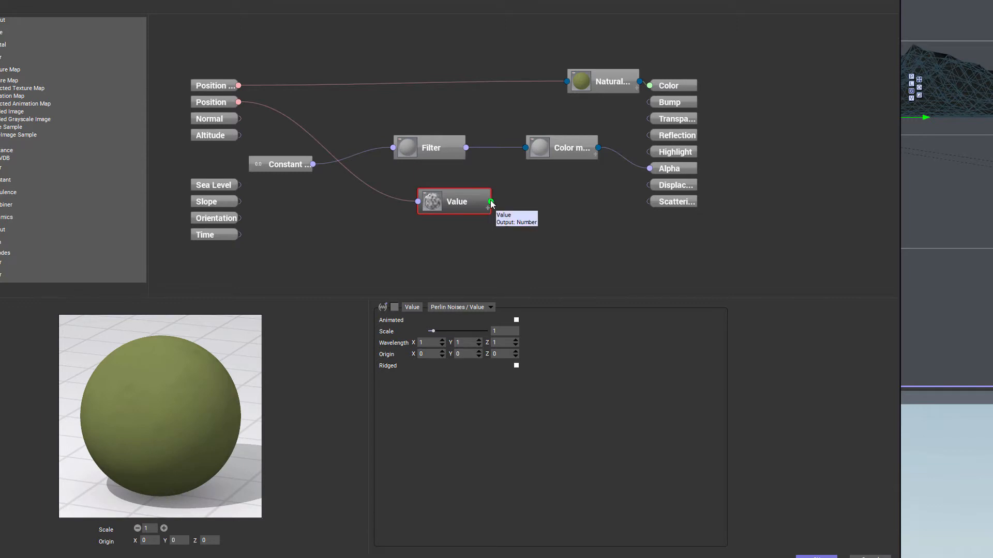
left_click_drag(490, 202, 649, 169)
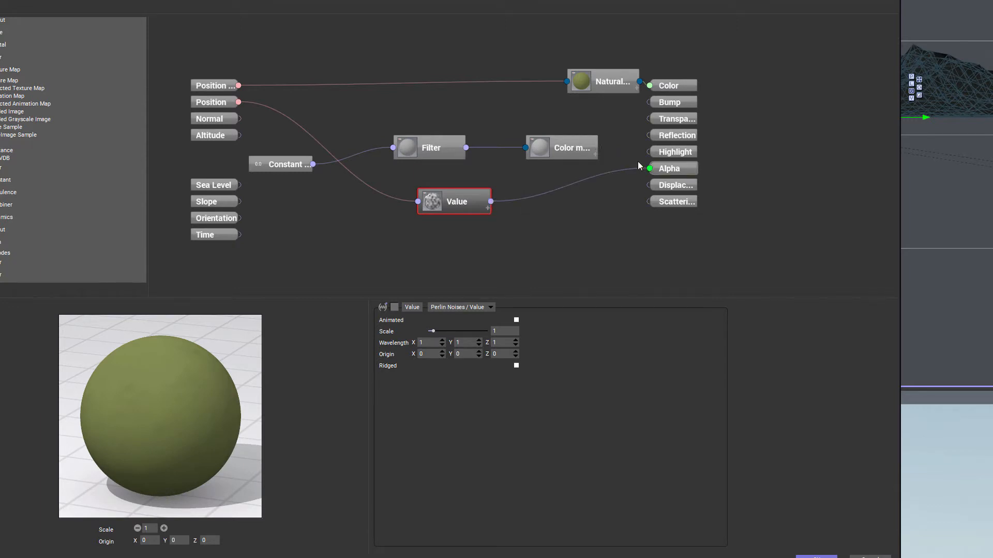
Delete the Color map, Filter and Constant nodes from the alpha graph and move the Value node up slightly.
left_click(569, 149)
key("Delete")
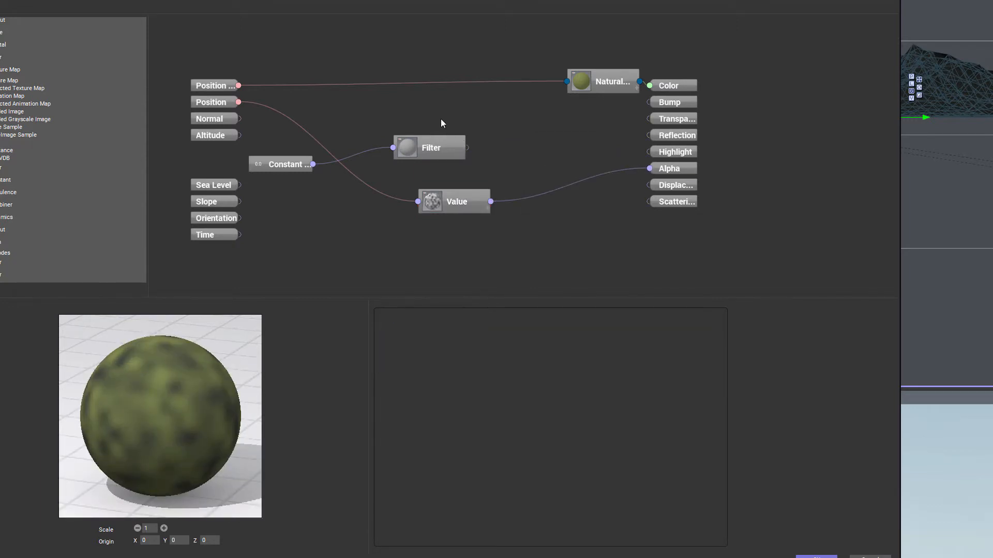
left_click(445, 151)
key("Delete")
left_click(298, 164)
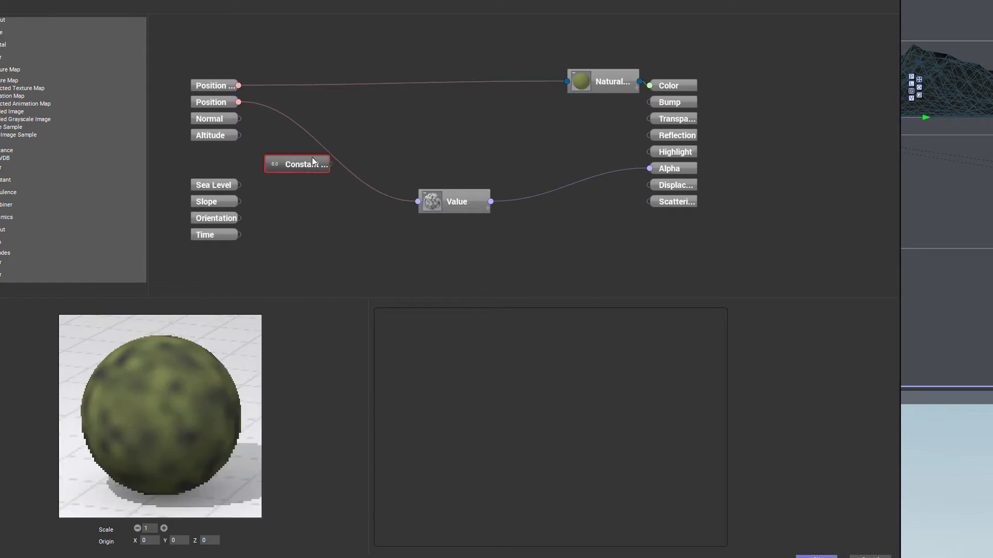
key("Delete")
left_click_drag(461, 198, 465, 183)
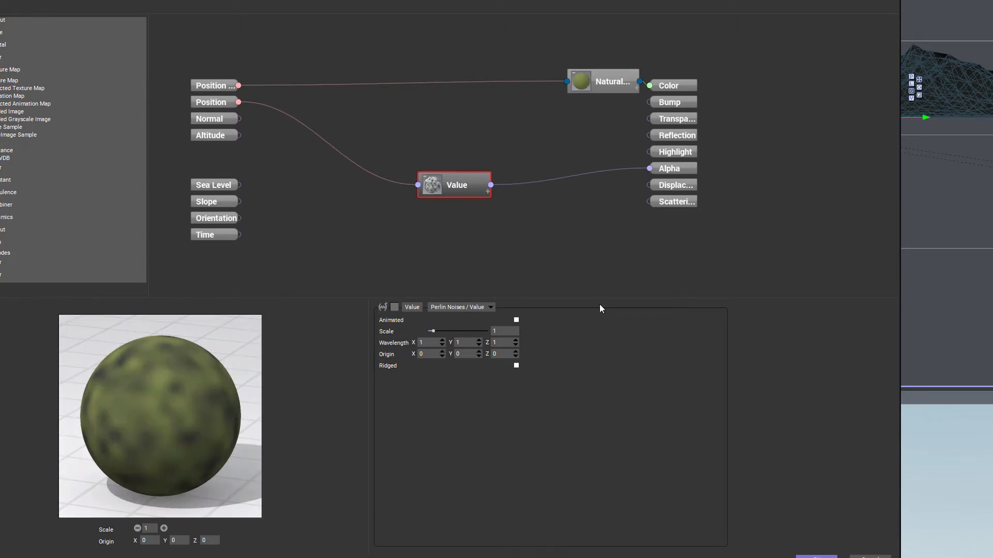
Add a Grainy Fractal node below the Value node and connect its output to the Alpha output in place of the Value node.
right_click(451, 224)
mouse_move(502, 266)
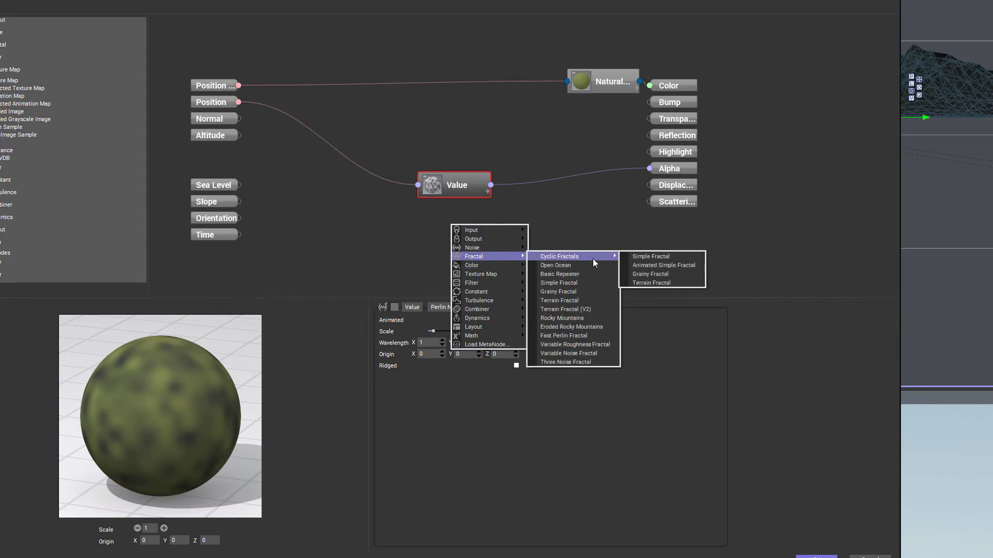
left_click(579, 293)
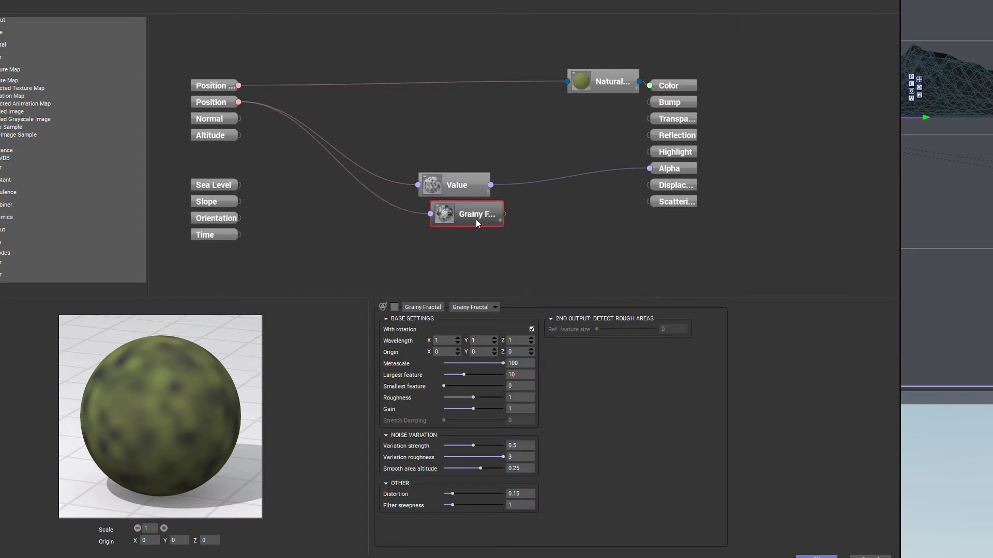
left_click_drag(475, 219, 449, 225)
left_click_drag(649, 169, 502, 228)
left_click(502, 226)
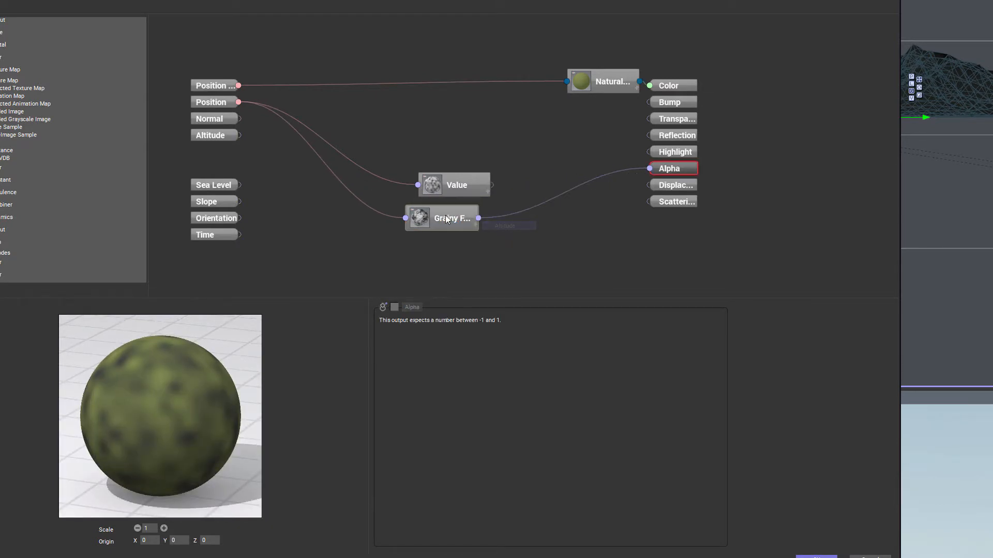
left_click_drag(445, 215, 476, 219)
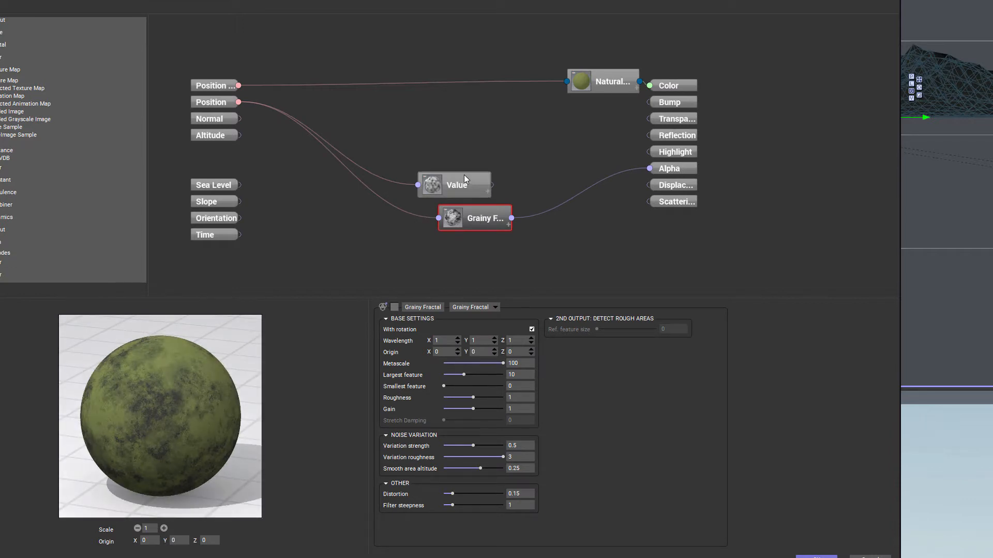
Delete the Value noise node and move the Grainy Fractal node up into its place.
left_click_drag(464, 179, 484, 162)
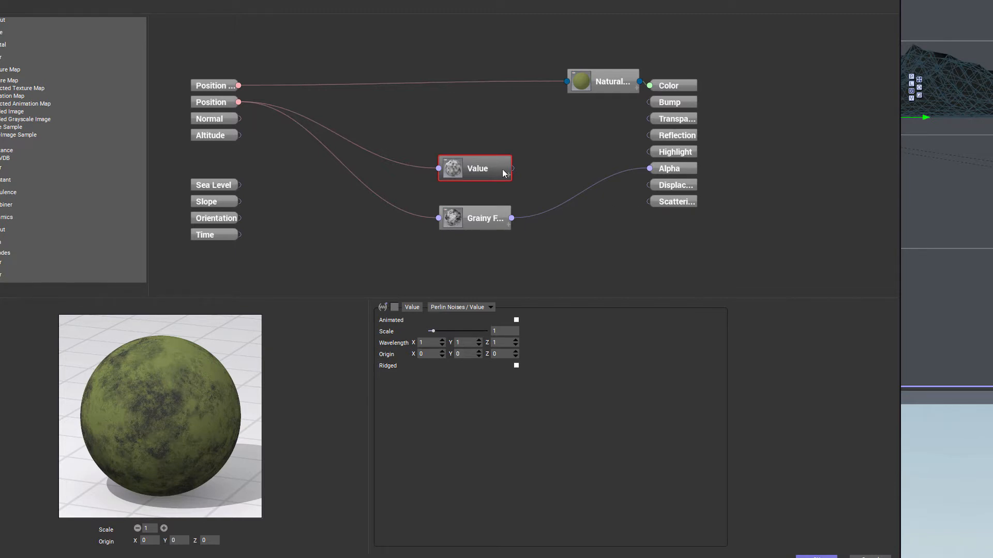
left_click(511, 136)
left_click(489, 162)
key("Delete")
left_click_drag(476, 211, 470, 190)
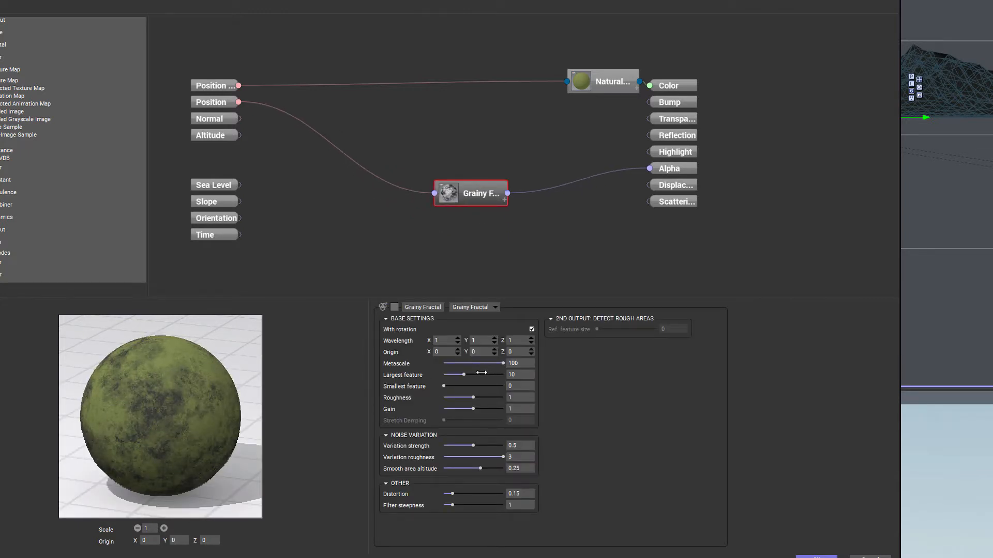
Set the Grainy Fractal's largest feature to about 24.37, roughness to 1.2 and gain to about 0.43.
left_click_drag(482, 373, 469, 374)
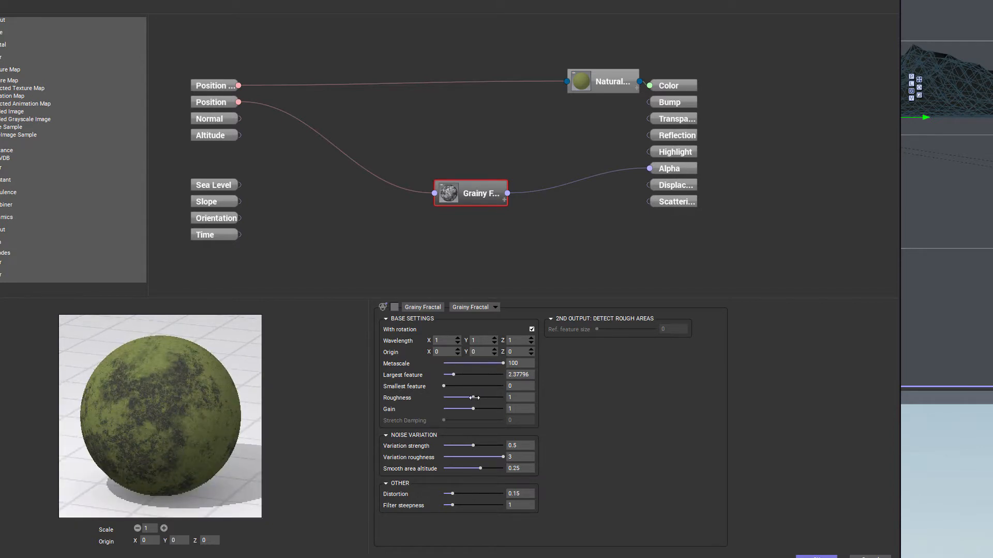
left_click_drag(474, 398, 480, 398)
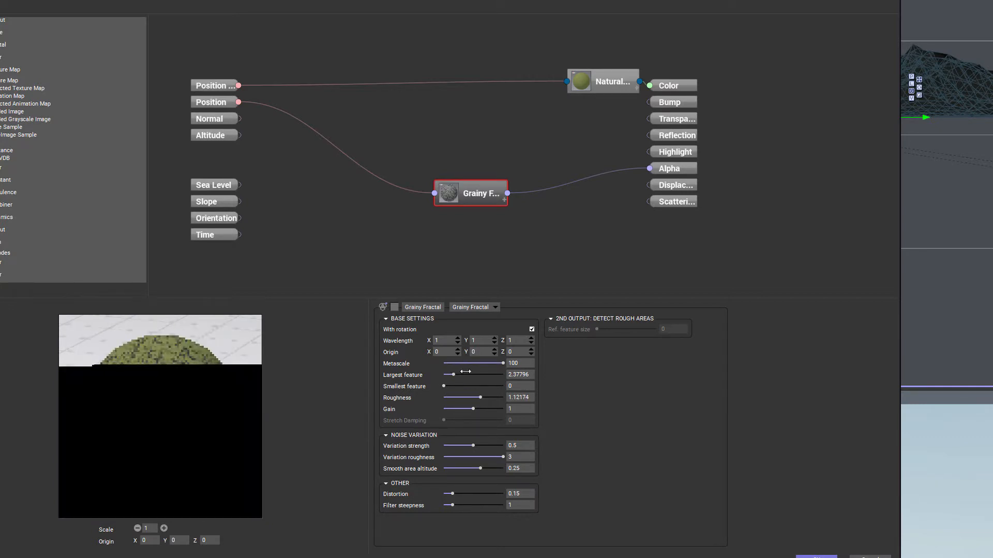
left_click_drag(465, 372, 470, 372)
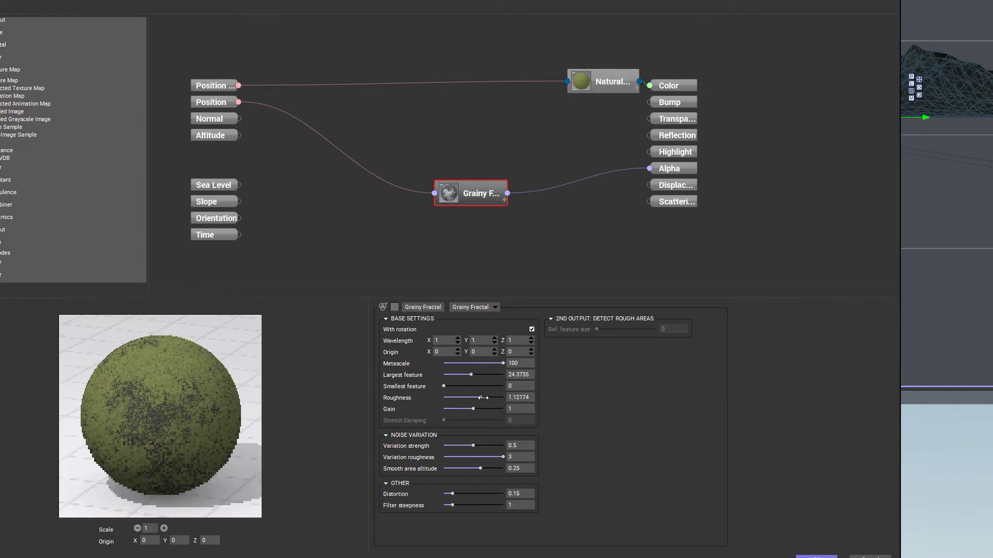
mouse_move(461, 406)
left_mouse_down()
mouse_move(479, 397)
mouse_move(467, 399)
left_mouse_up()
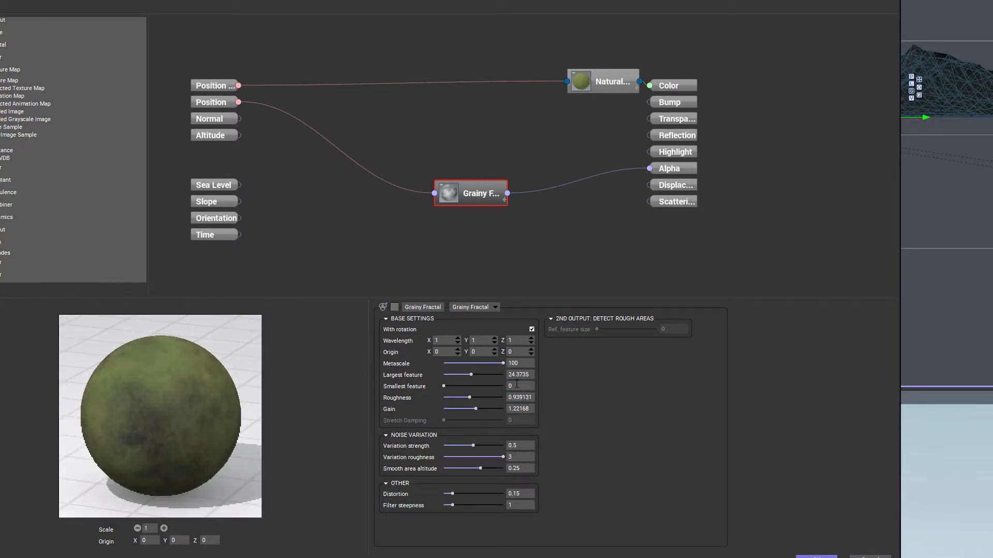
left_click_drag(469, 397, 486, 397)
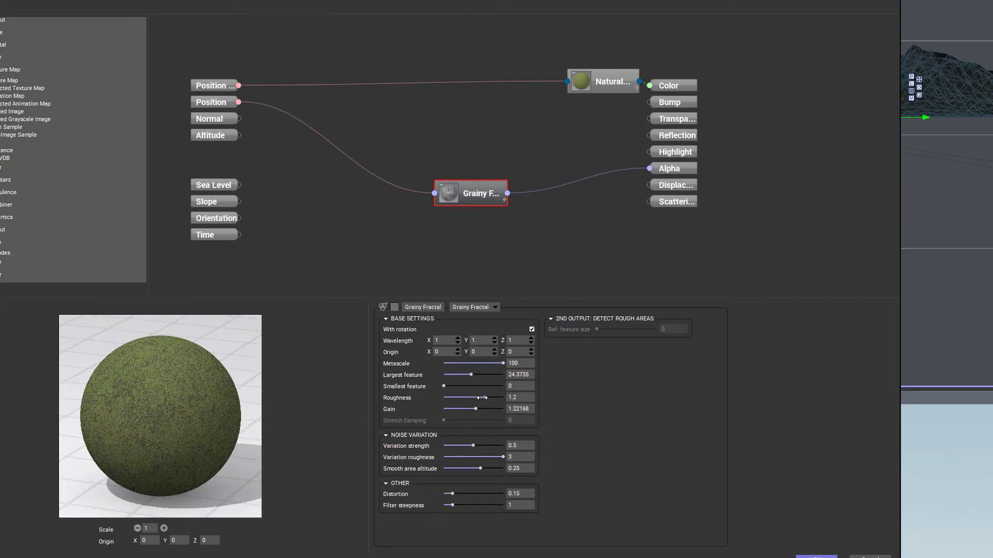
mouse_move(475, 409)
left_mouse_down()
mouse_move(488, 410)
mouse_move(463, 411)
left_mouse_up()
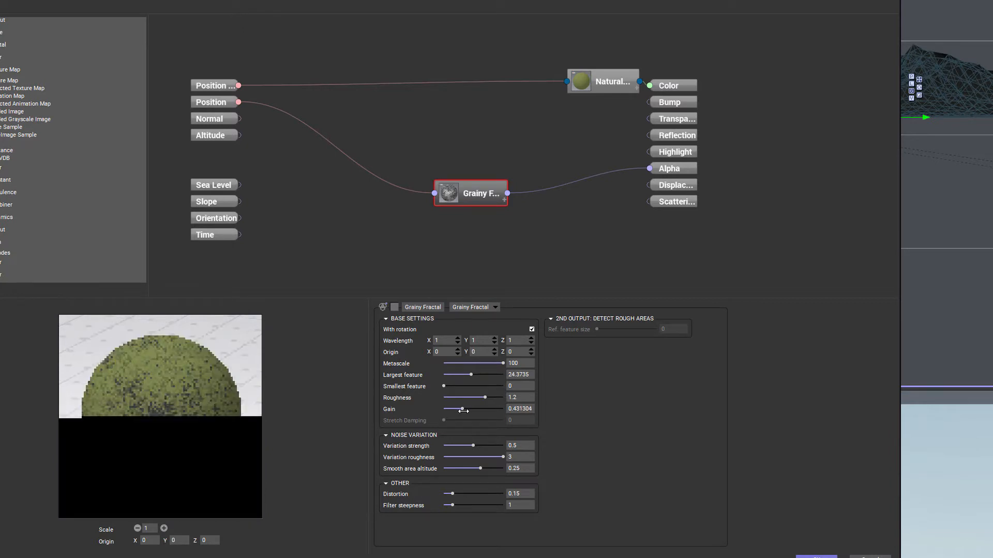
Set the Grainy Fractal's variation strength to about 0.6 and largest feature to about 42.5, keep metascale at 100, and raise distortion and filter steepness.
left_click_drag(473, 445, 479, 445)
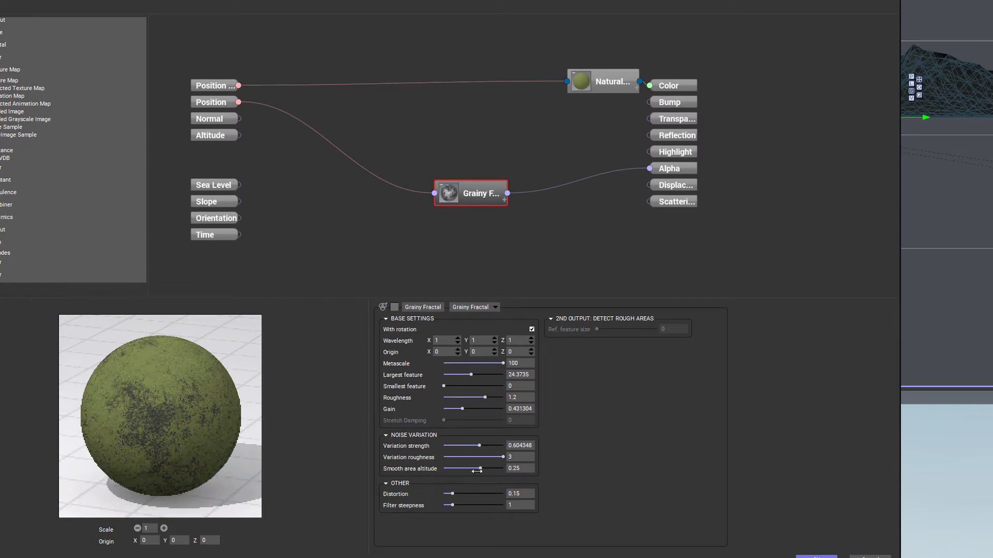
left_click_drag(471, 374, 483, 374)
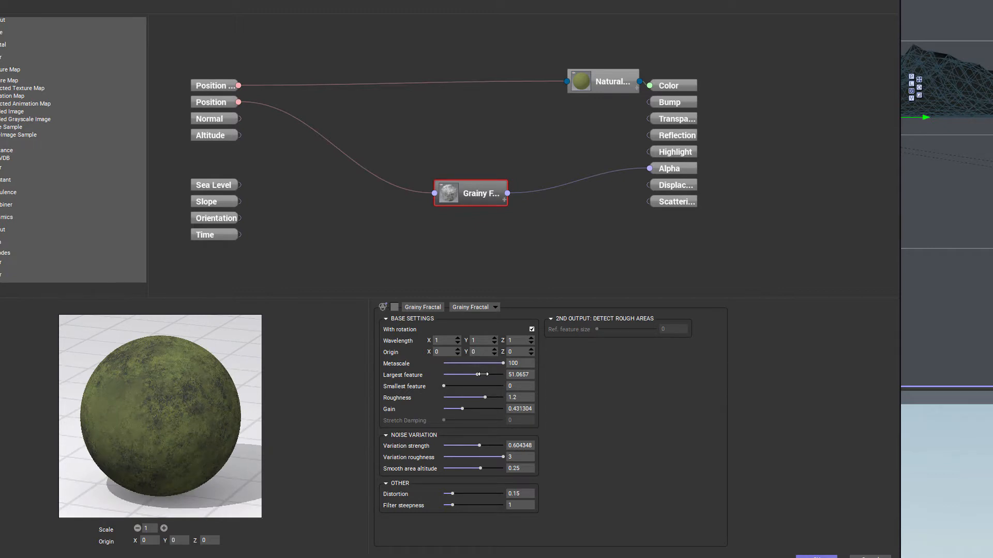
left_click_drag(482, 374, 464, 365)
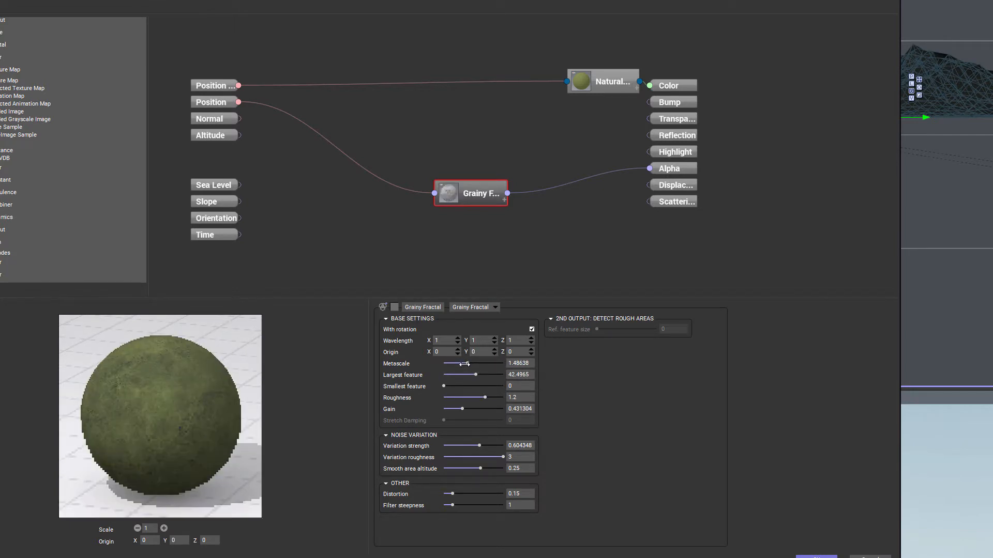
left_click_drag(464, 365, 561, 370)
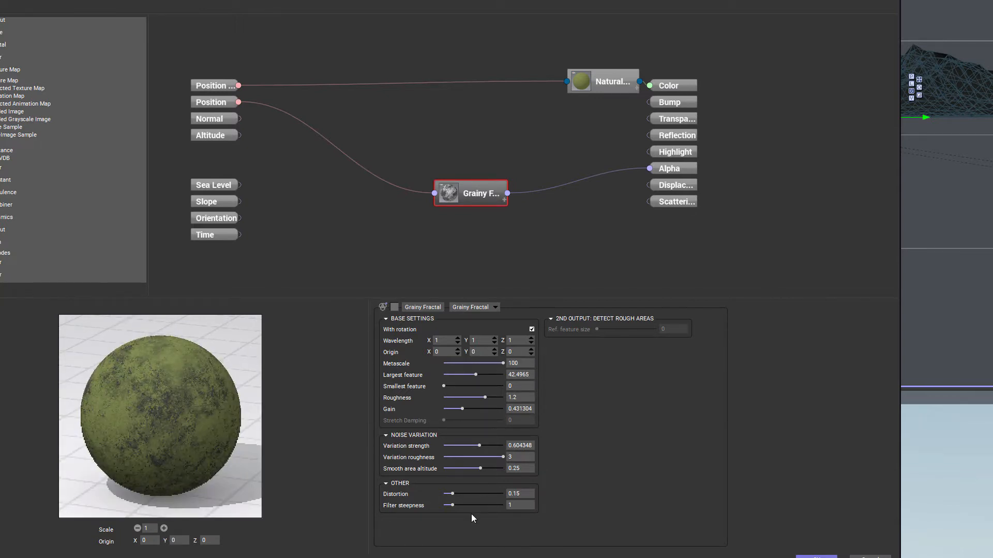
mouse_move(453, 494)
left_mouse_down()
mouse_move(483, 494)
mouse_move(462, 504)
left_mouse_up()
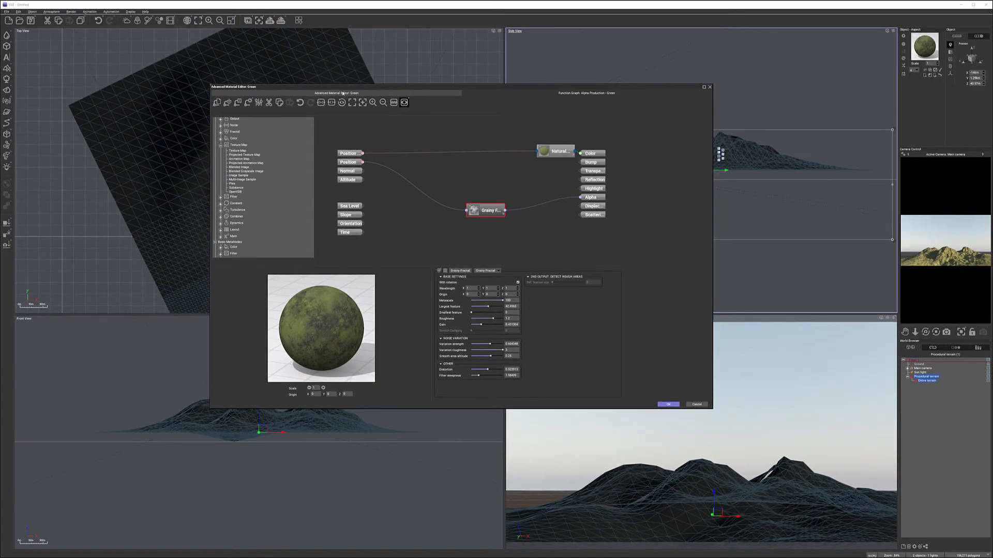
In the green layer's presence settings, make the altitude range relative to sea and lower its upper limit.
left_click(298, 54)
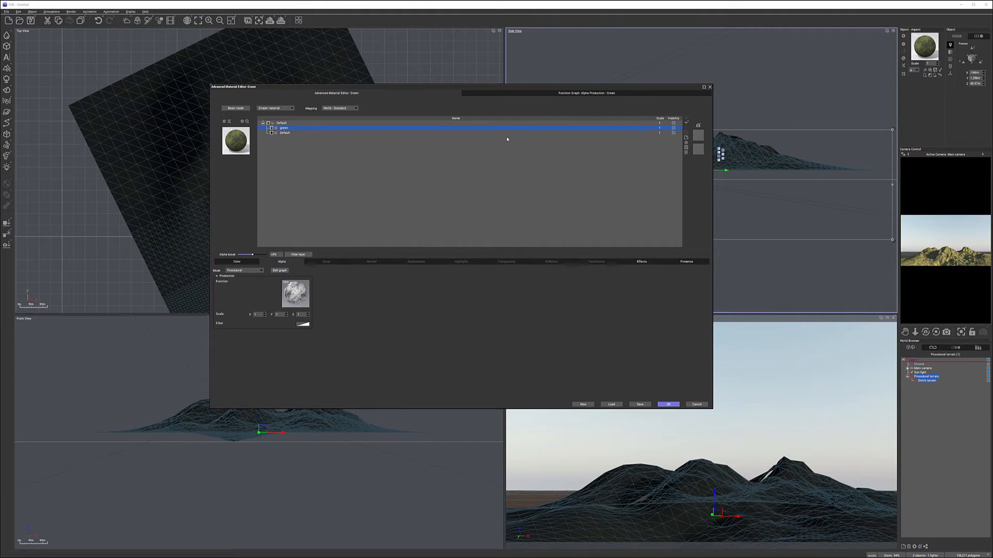
left_click(676, 263)
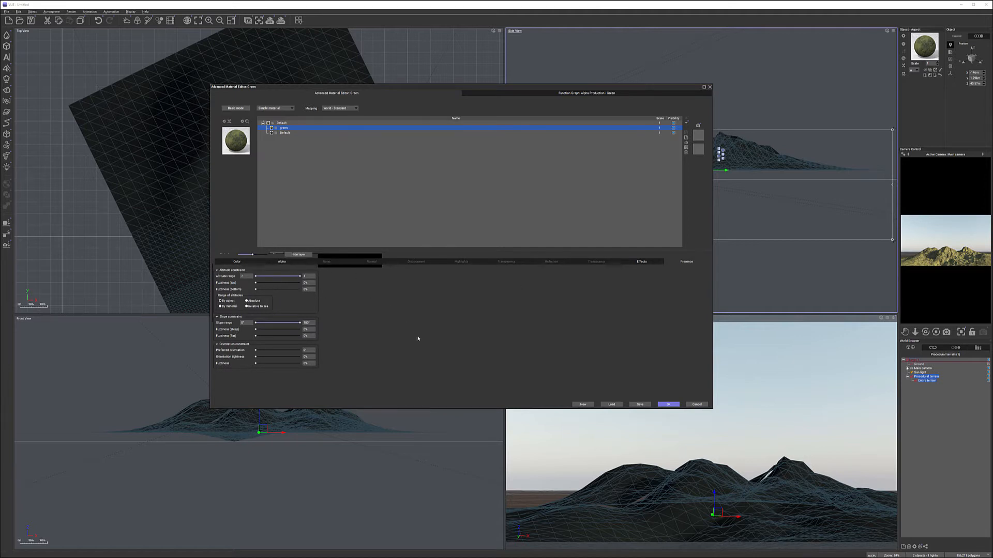
left_click_drag(424, 409, 424, 428)
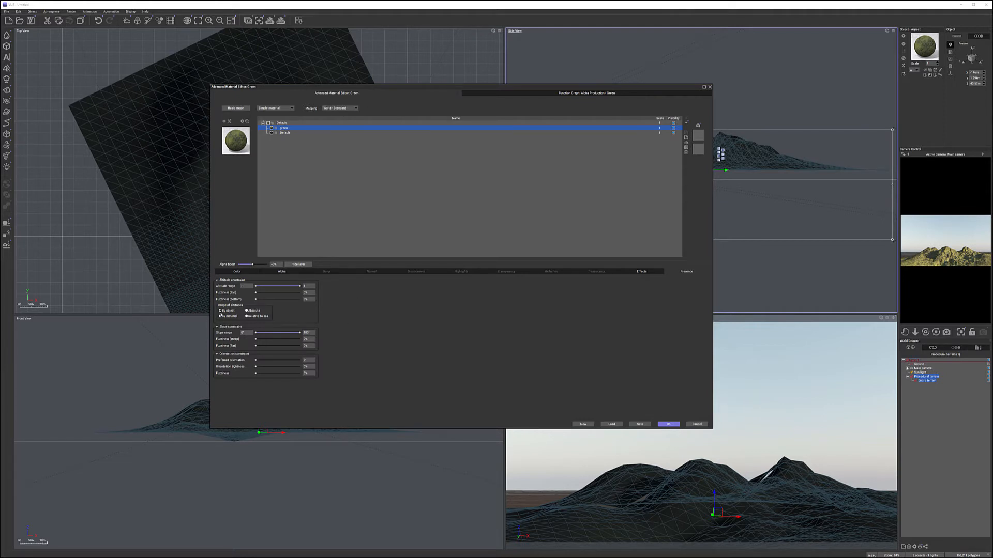
left_click(257, 318)
left_click_drag(299, 286, 285, 284)
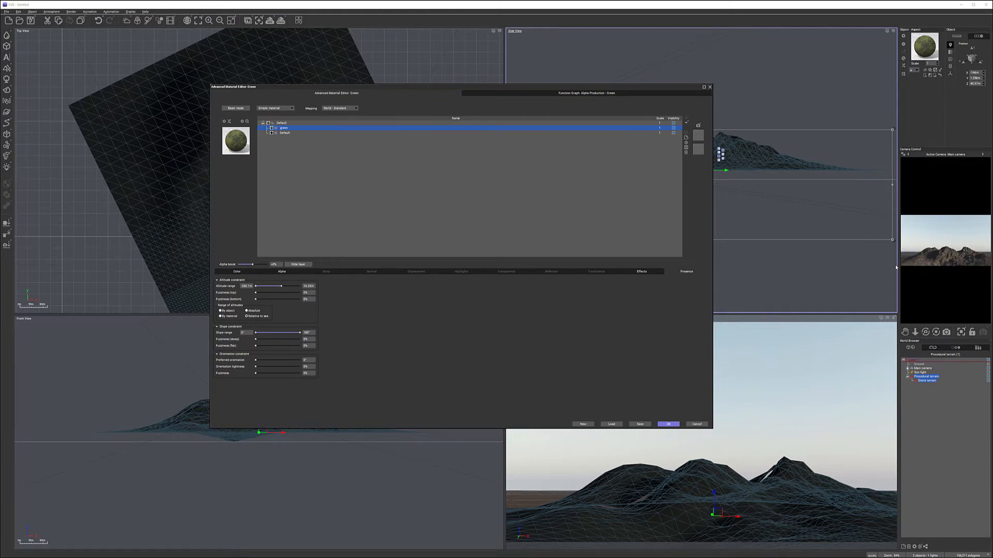
Enlarge the camera preview and highlight the green layer in pink through its visibility setting.
left_click_drag(897, 265, 842, 268)
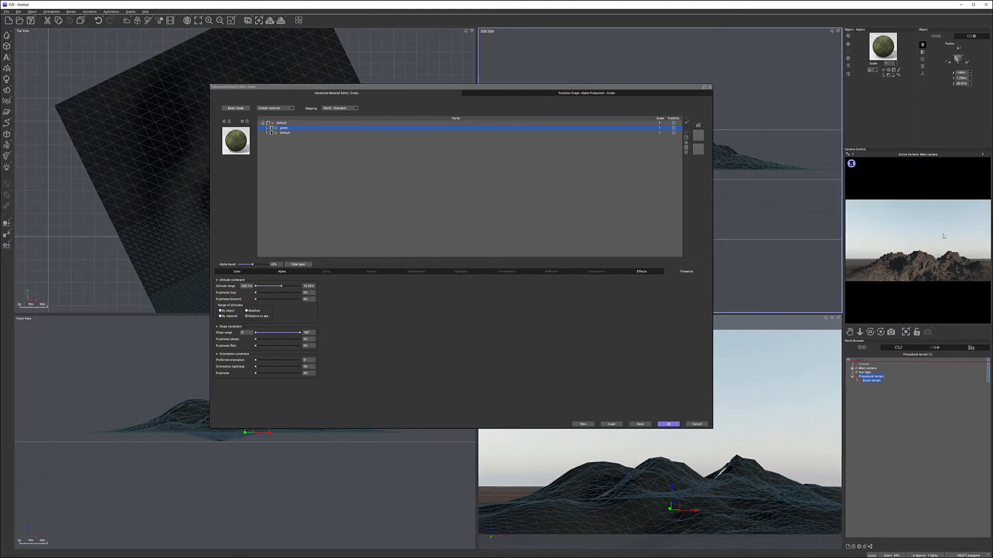
left_click(673, 128)
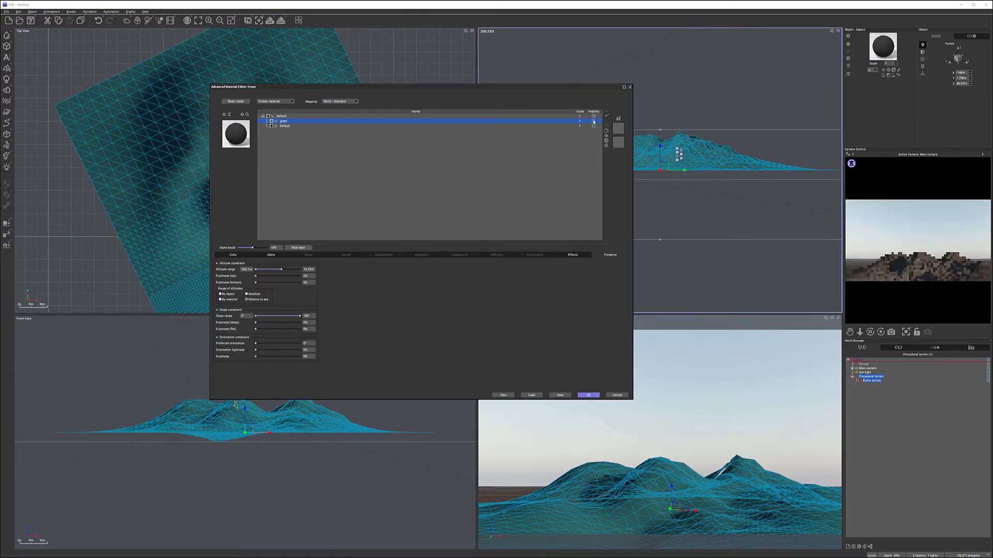
left_click(593, 121)
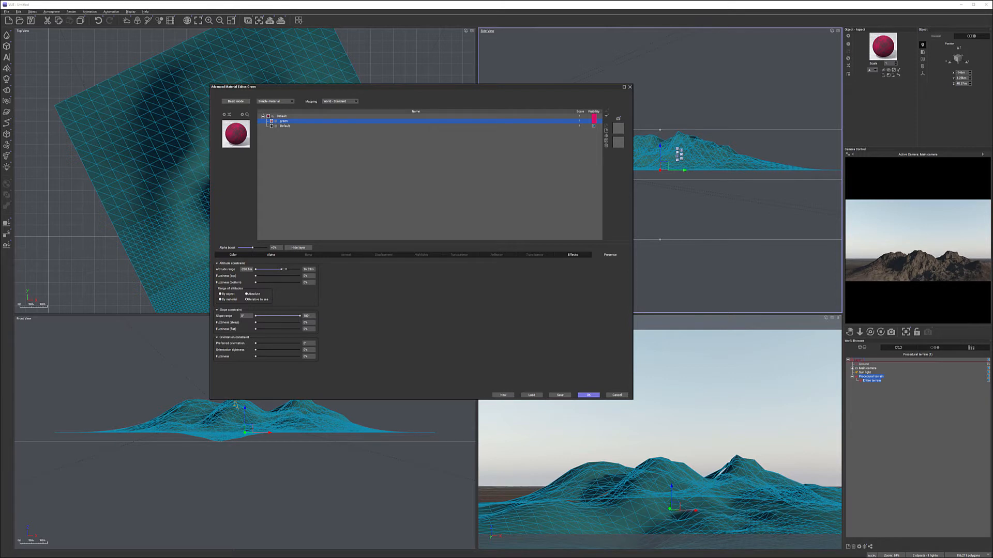
Raise the green layer's upper altitude limit, set top fuzziness to 27%, and restrict its slope range with slight steep and flat fuzziness.
left_click(289, 269)
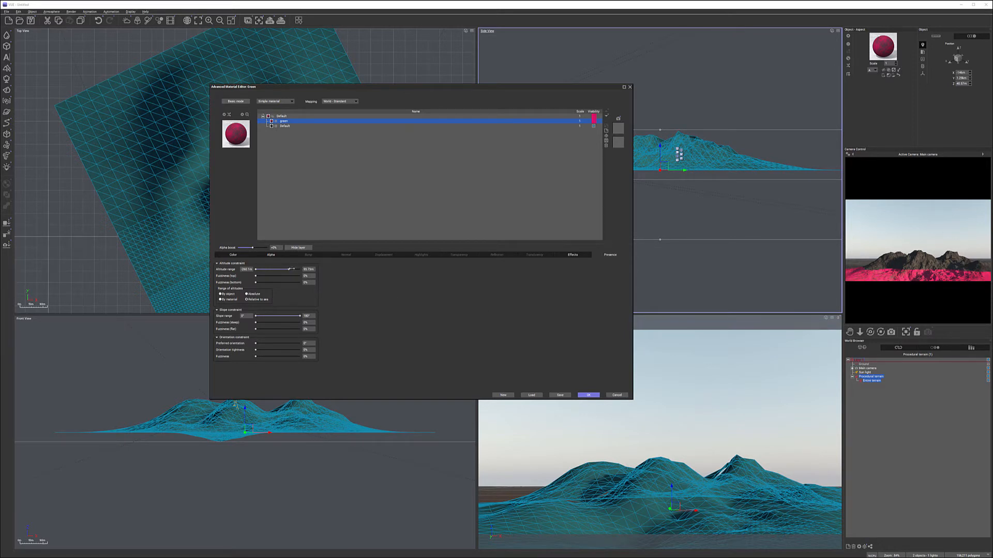
left_click_drag(255, 275, 264, 276)
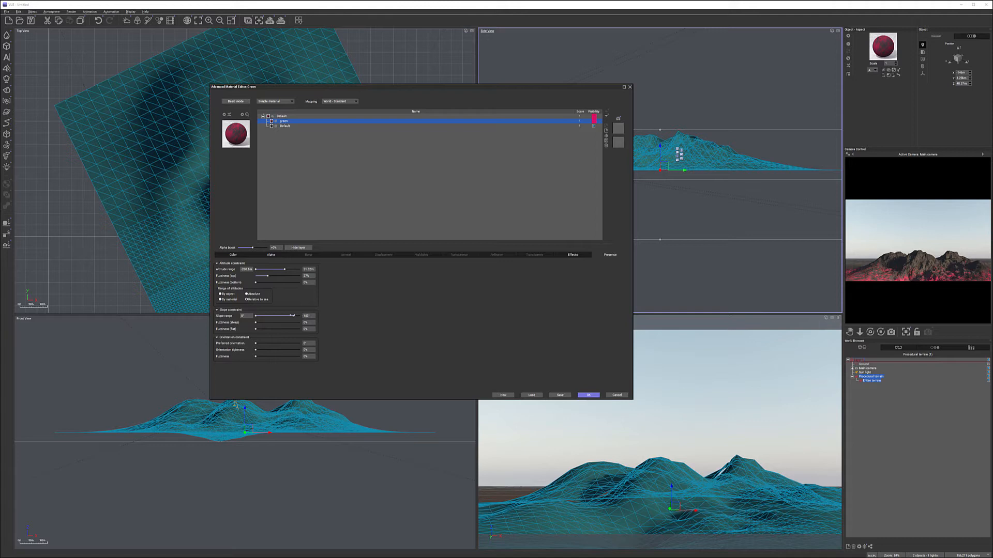
left_click_drag(294, 315, 282, 316)
left_click_drag(288, 327, 361, 328)
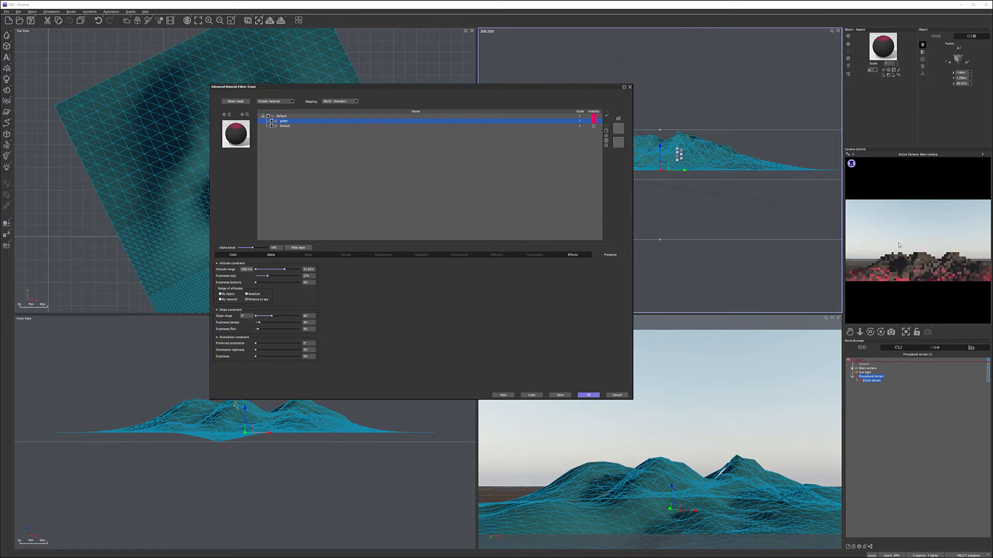
Turn off the green layer's highlight colour and refresh the camera preview.
left_click(593, 121)
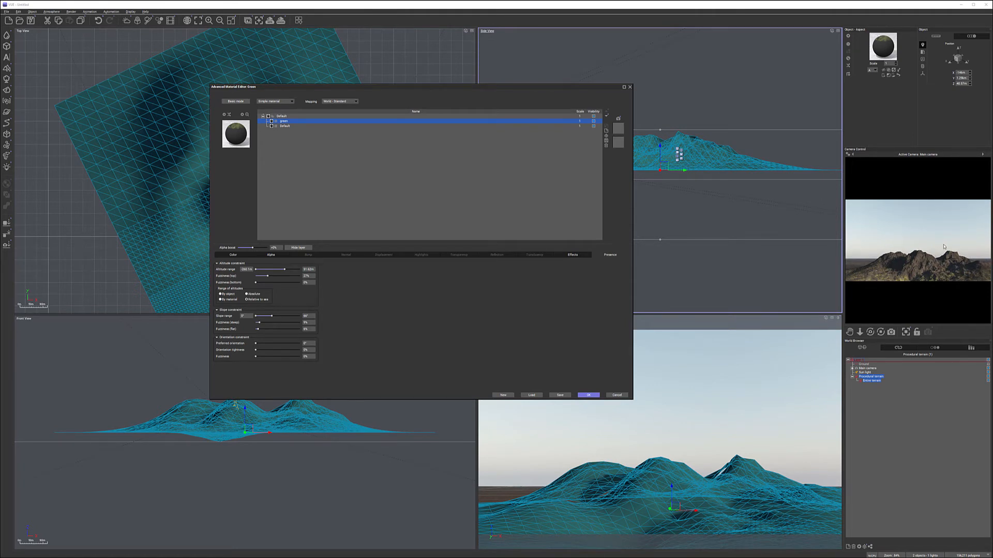
right_click(953, 257)
left_click(914, 272)
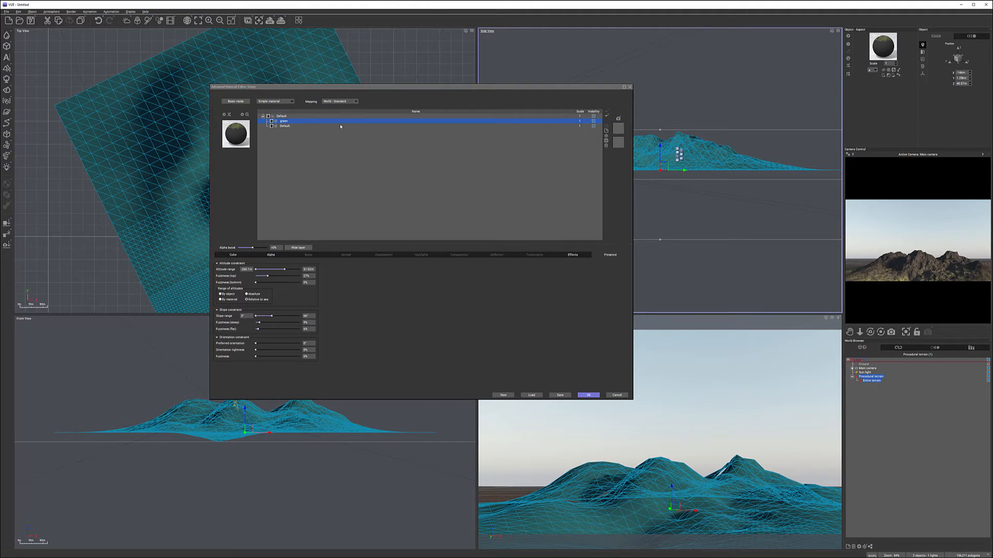
Add a new material layer above the green layer, name it sand, and show its color settings.
left_click(606, 131)
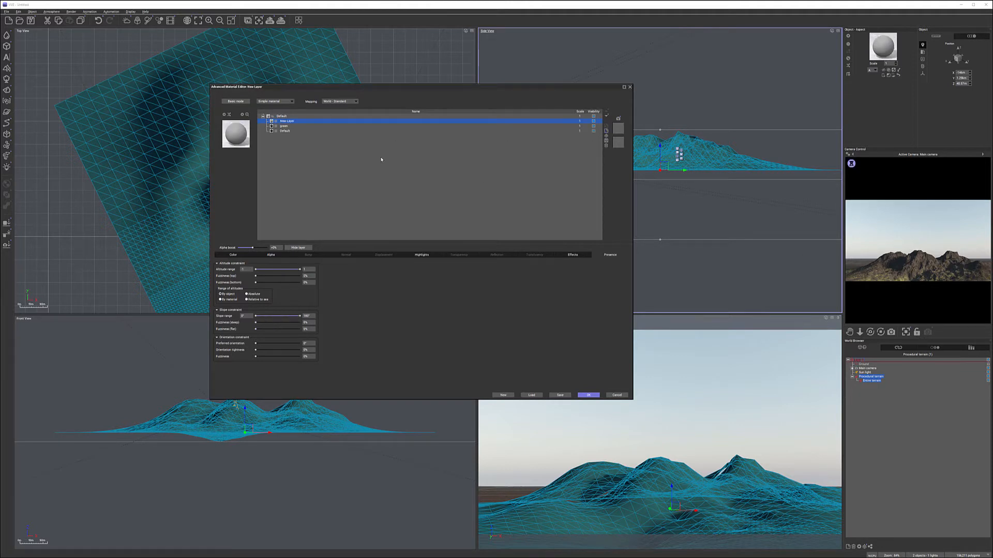
double_click(303, 121)
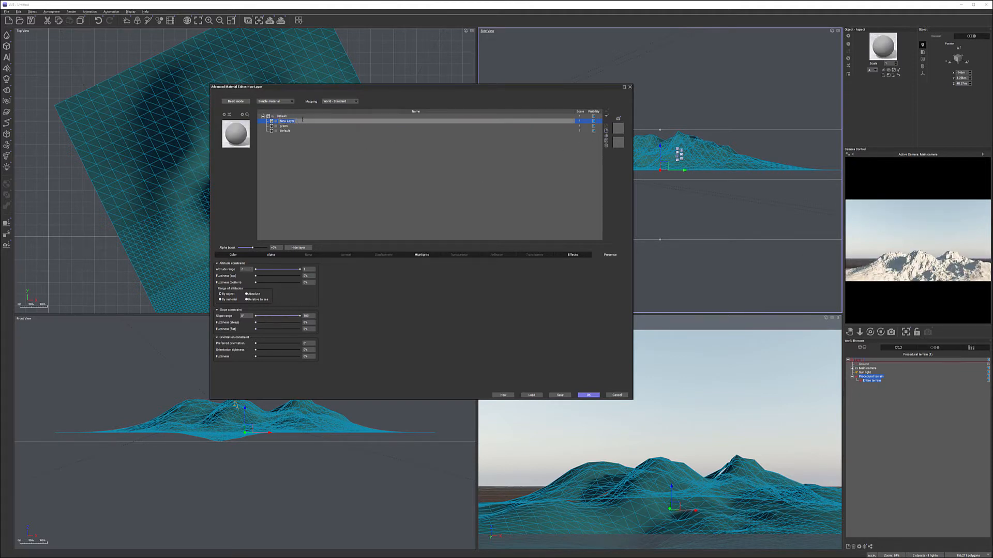
type("Hi")
left_click(247, 255)
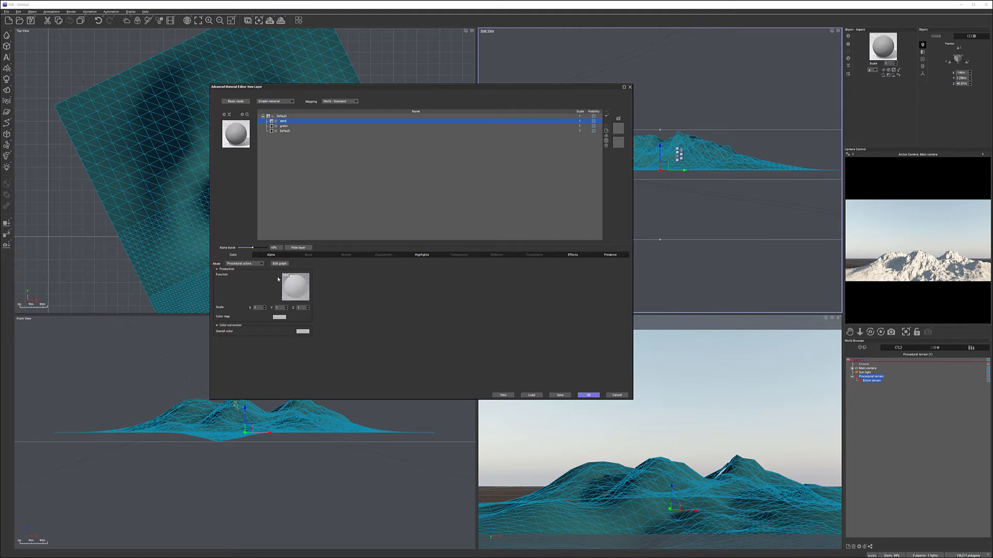
Change the sand layer's color mode to Natural grain and set Color 2 to a light orange-brown.
left_click(251, 264)
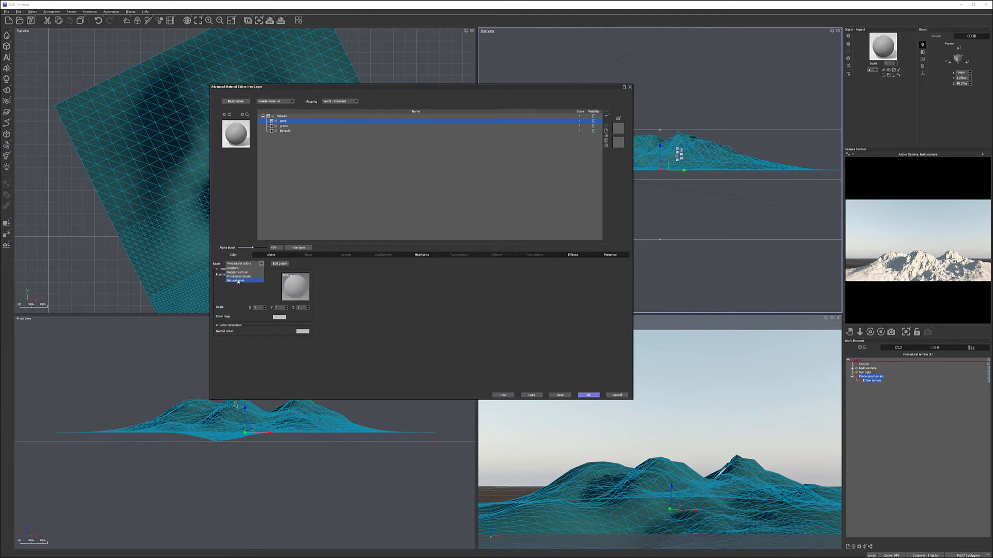
left_click(238, 281)
left_click(283, 289)
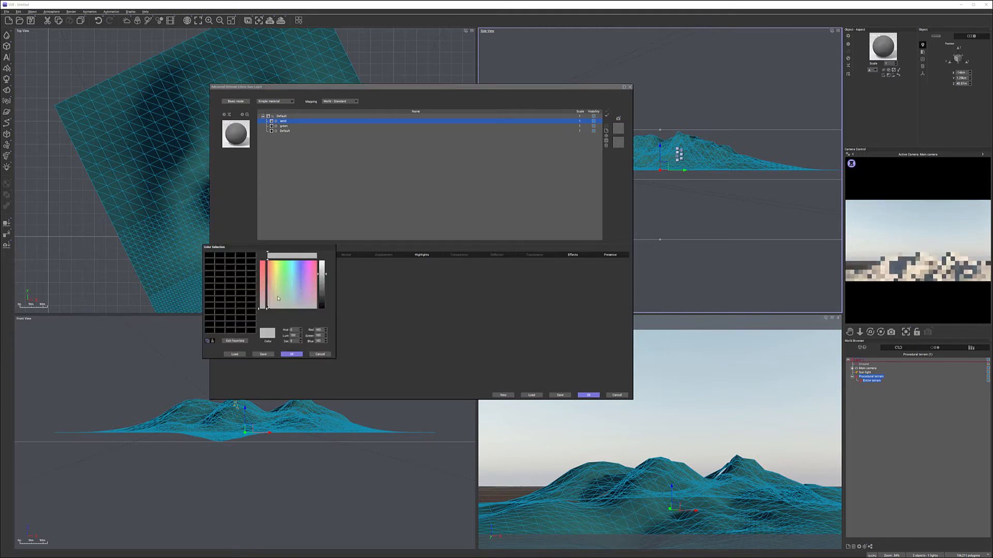
mouse_move(270, 301)
left_mouse_down()
mouse_move(269, 293)
mouse_move(318, 288)
mouse_move(271, 290)
left_mouse_up()
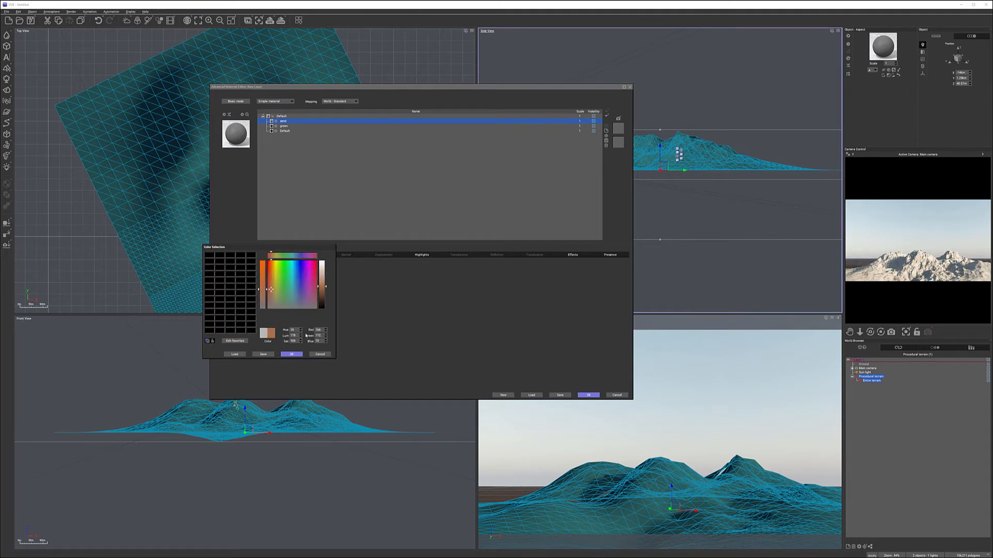
left_click(292, 354)
Set Color 1 of the sand layer's natural grain to a dark brown.
left_click(284, 278)
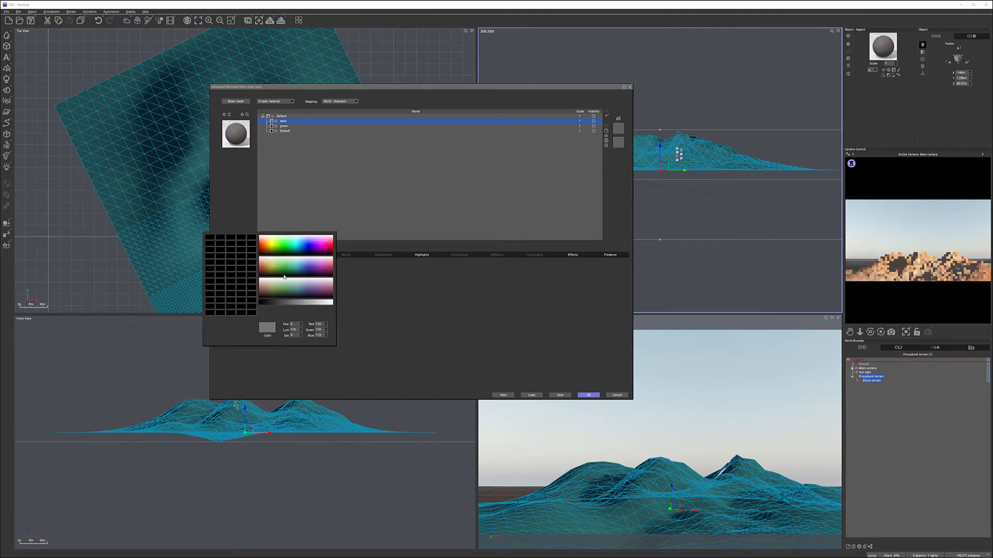
left_click(273, 278)
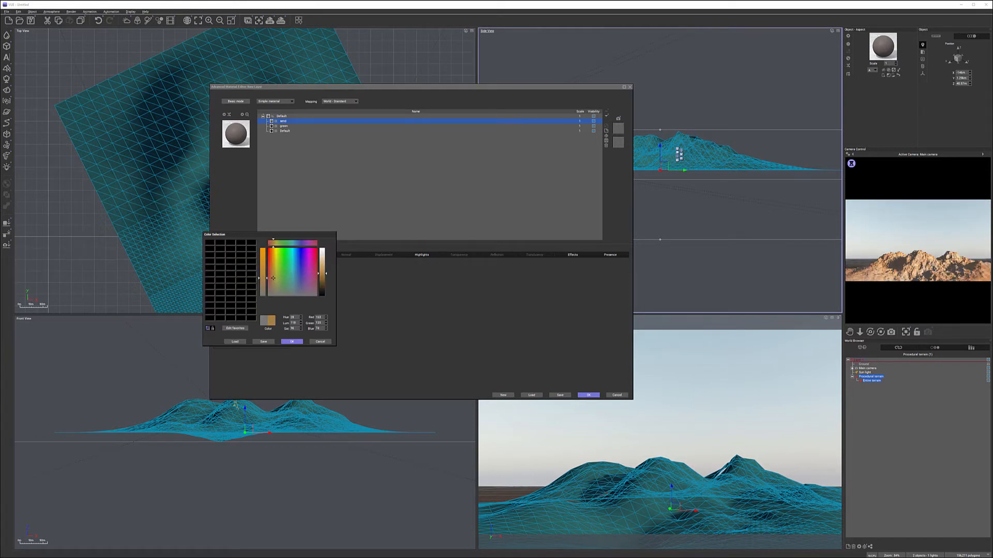
left_click_drag(321, 272, 272, 274)
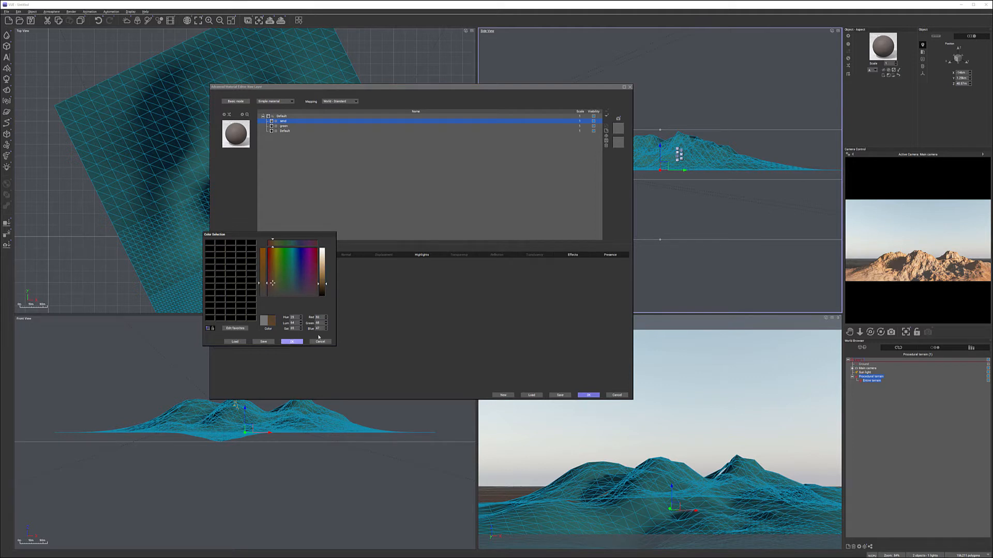
key("Return")
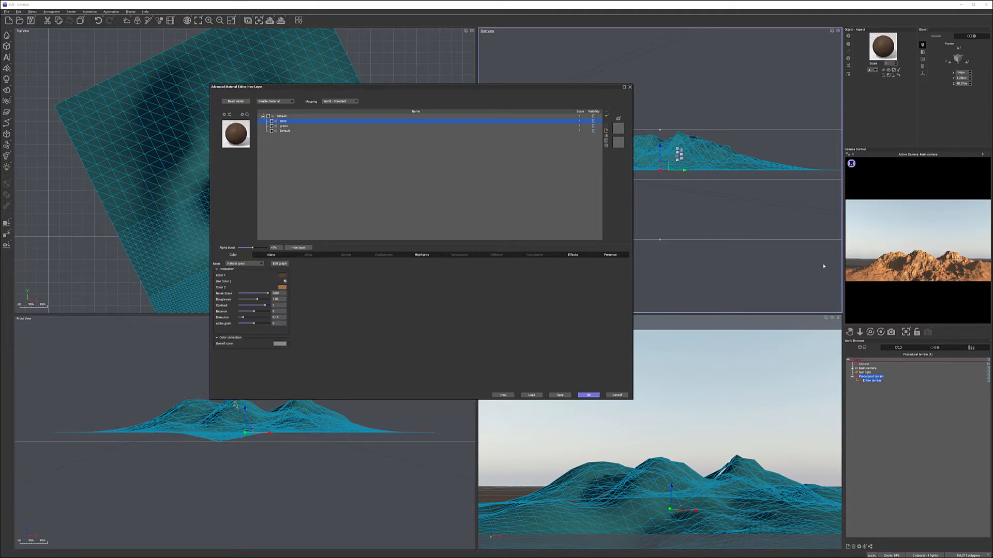
Reduce the sand layer's highlight global size and global intensity to 0%.
left_click(421, 255)
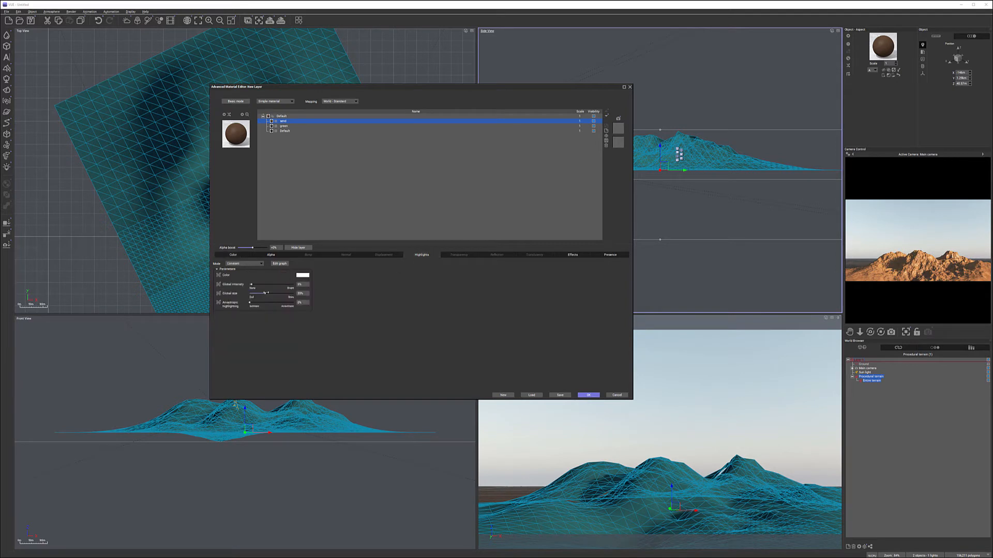
left_click_drag(265, 293, 248, 293)
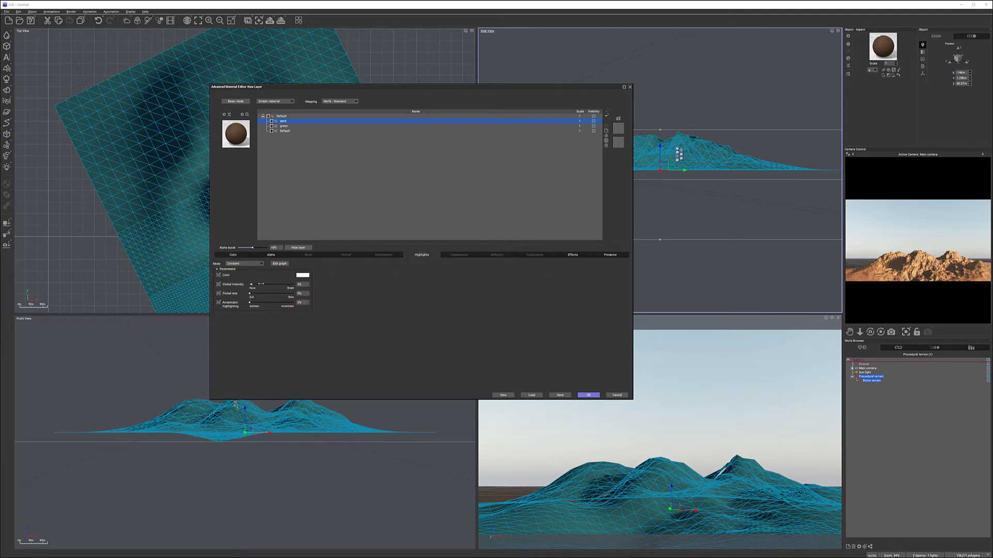
left_click_drag(261, 284, 249, 285)
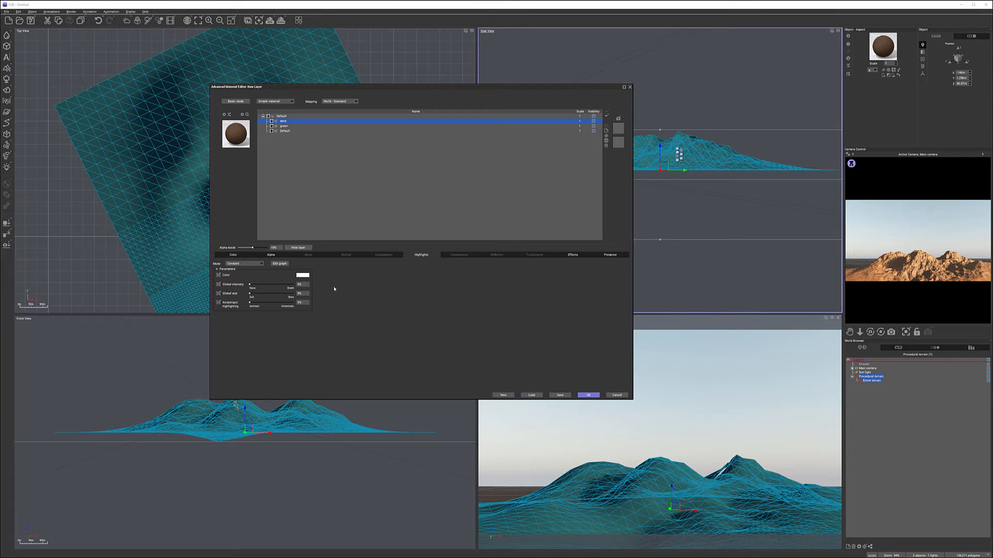
Open the sand layer's alpha production function for editing and add a Grainy Fractal node to the graph.
left_click(271, 255)
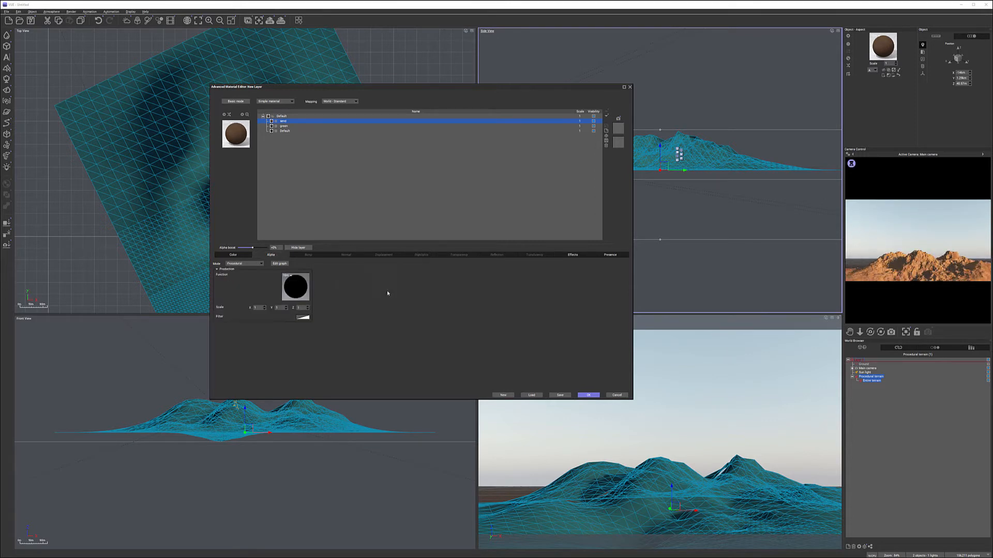
right_click(300, 287)
left_click(326, 290)
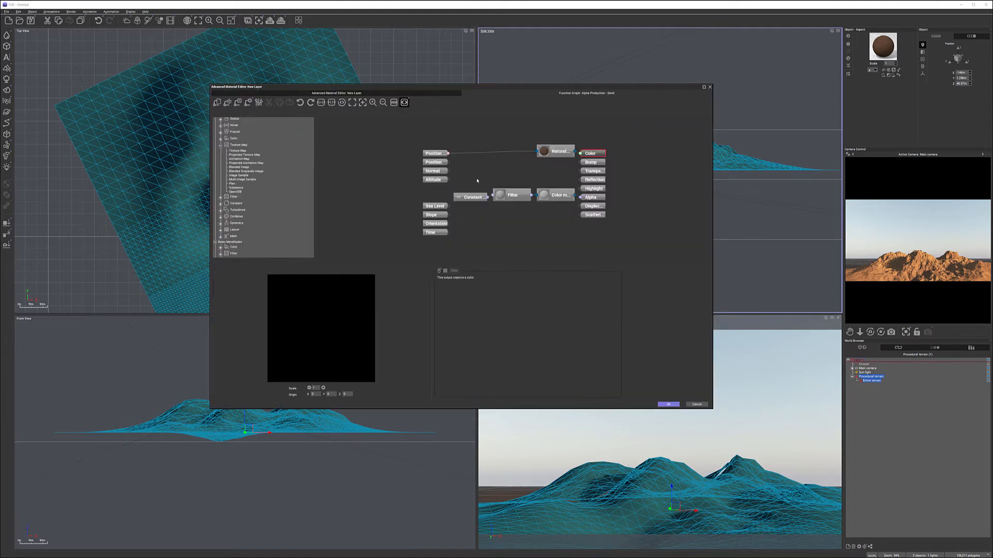
right_click(500, 214)
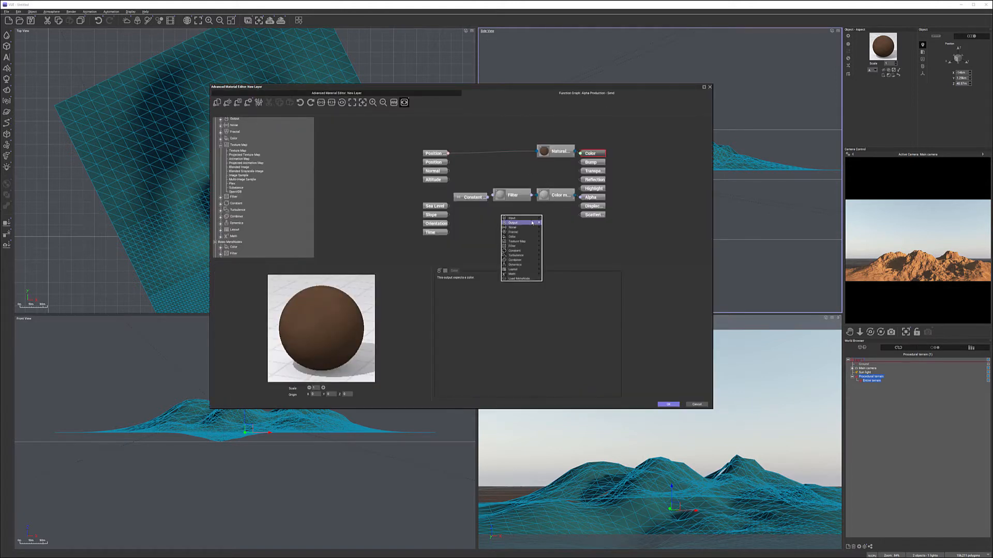
mouse_move(531, 248)
mouse_move(520, 232)
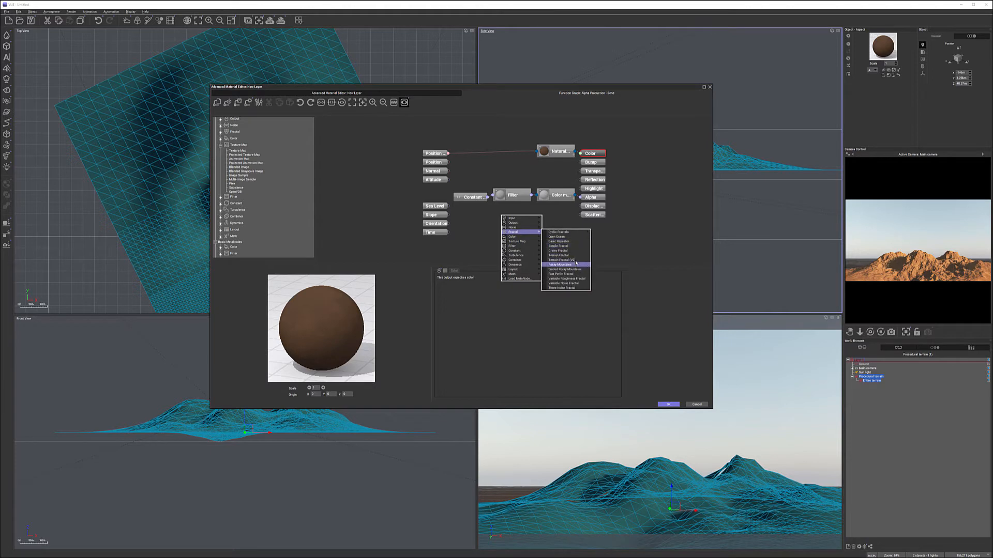
left_click(568, 252)
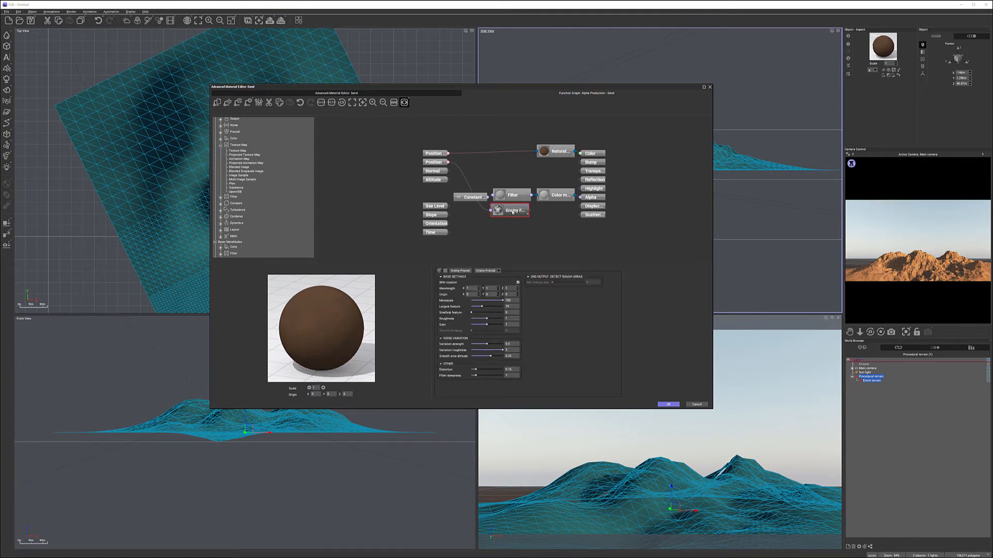
Delete the Color map, Filter and Constant nodes, connect the Grainy Fractal to the Alpha output, and return to the material settings.
left_click(554, 197)
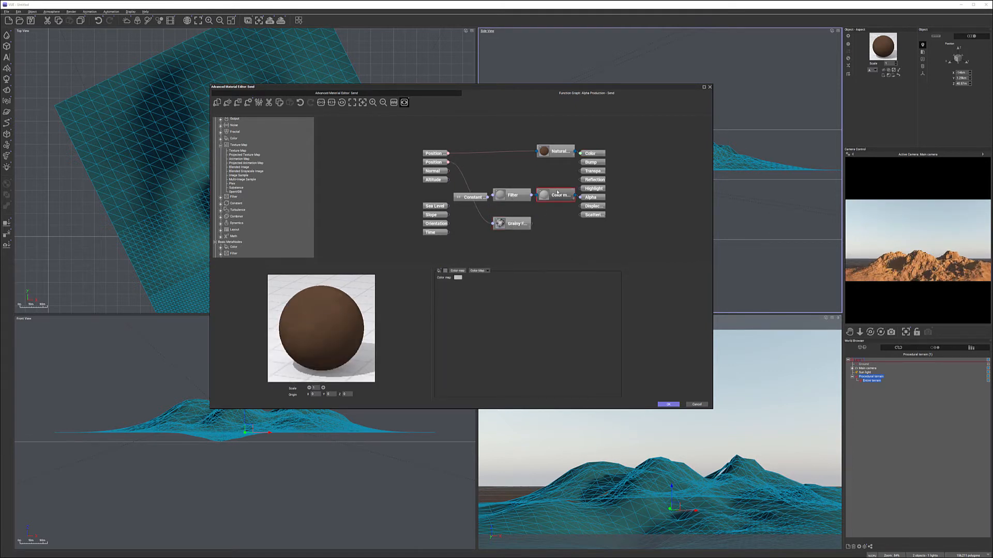
key("Delete")
left_click(510, 193)
key("Delete")
left_click(470, 197)
key("Delete")
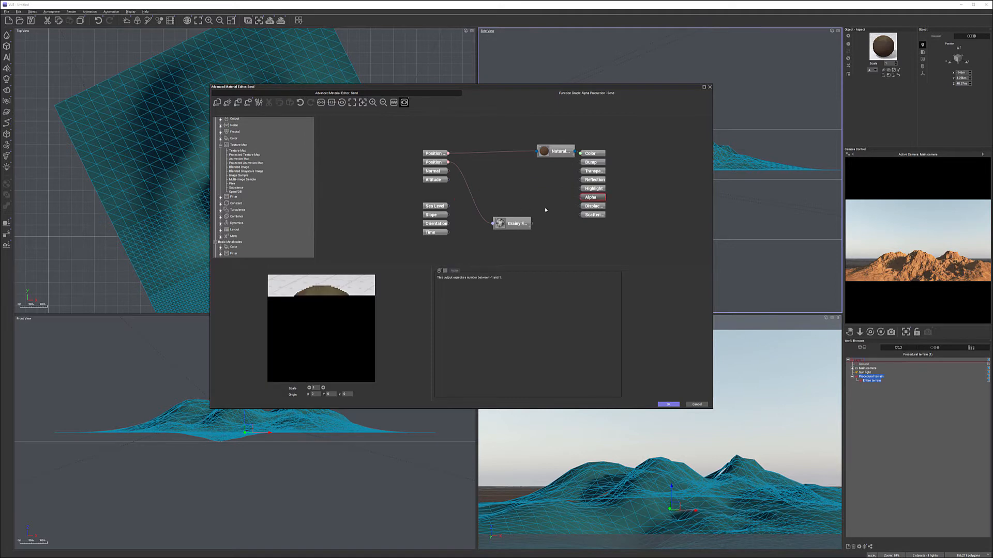
left_click_drag(531, 224, 581, 197)
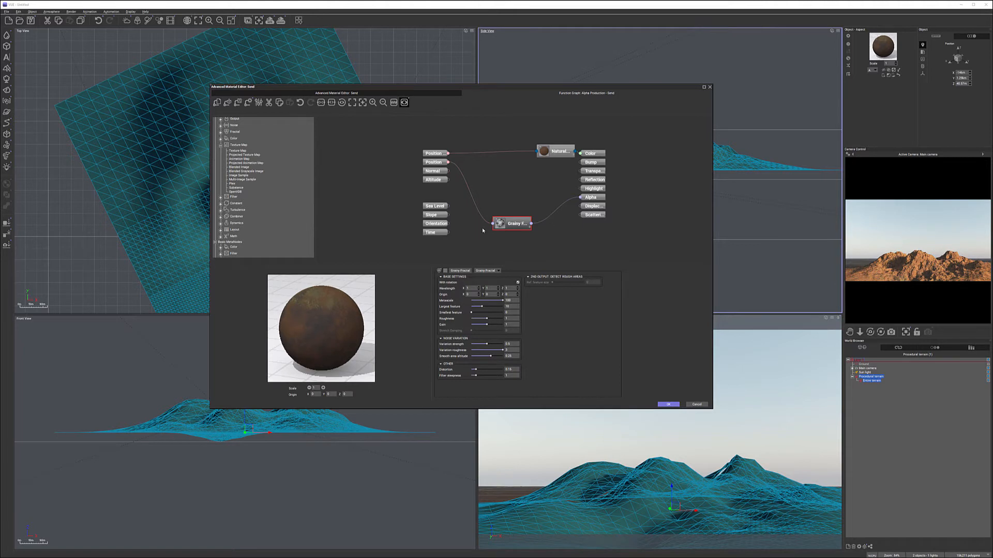
left_click(371, 94)
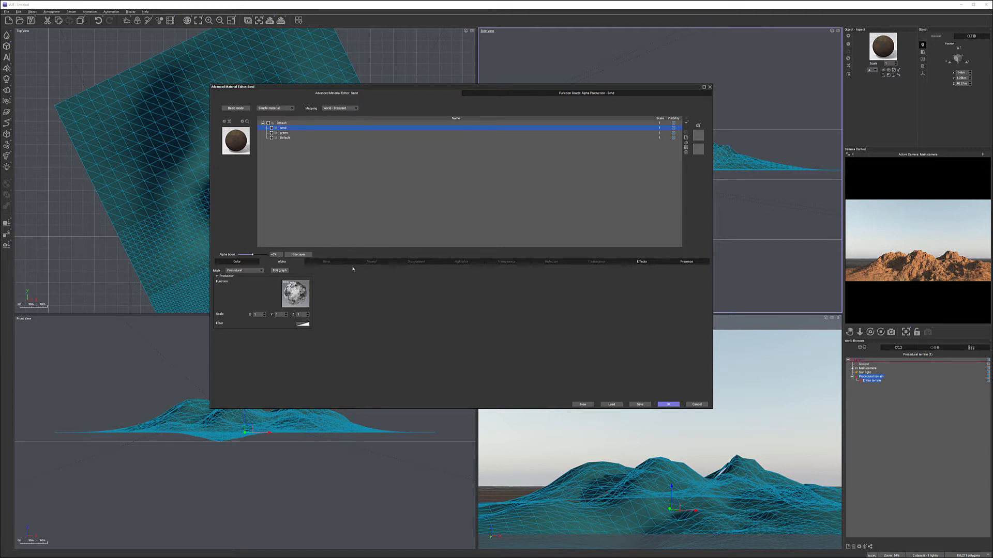
Restrict the sand layer's slope range to a narrow band of low angles and accept the material changes.
left_click(681, 262)
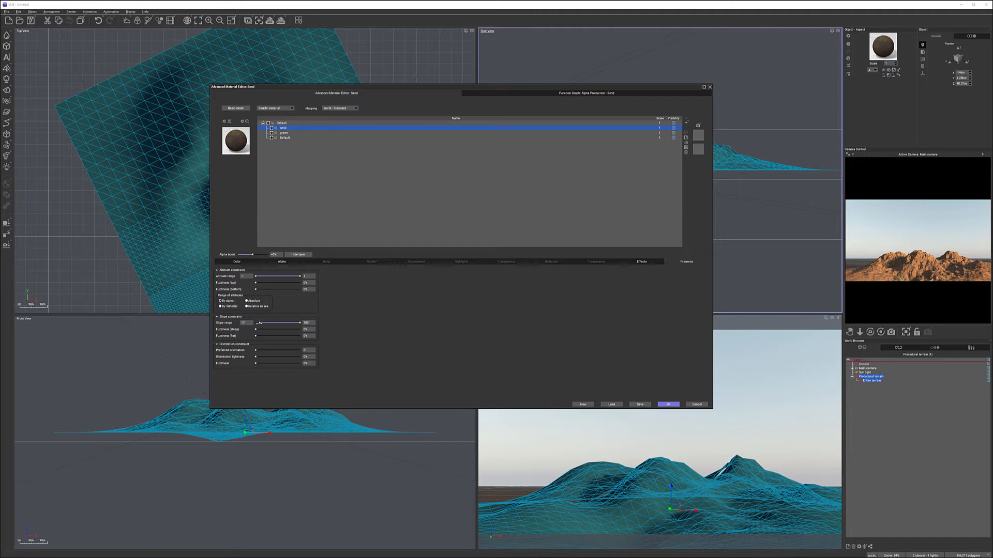
left_click_drag(260, 323, 268, 323)
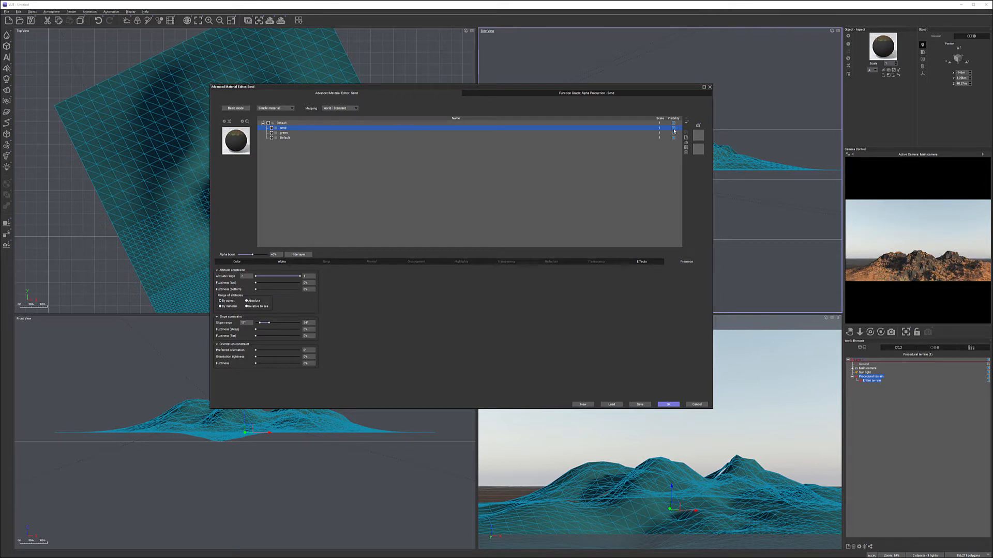
key("Return")
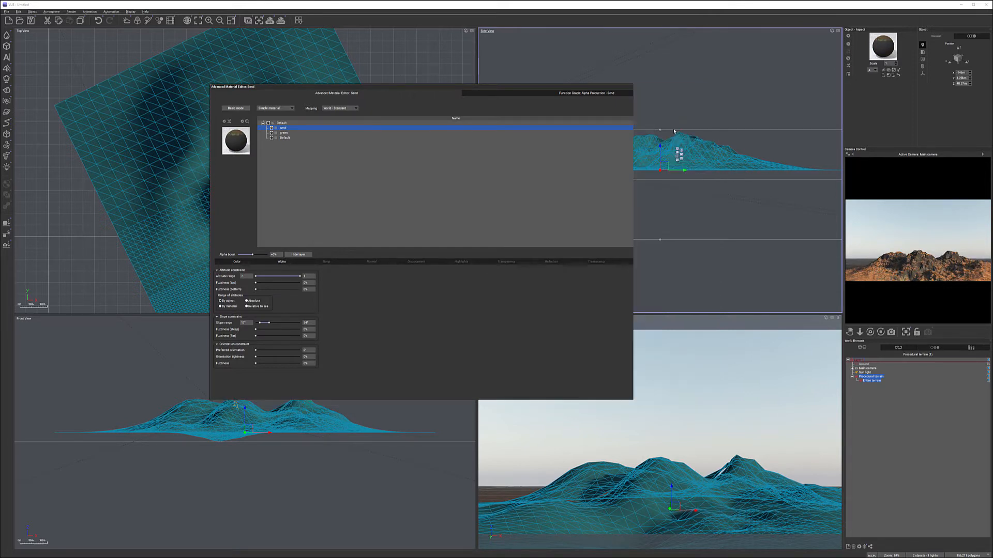
left_click(674, 129)
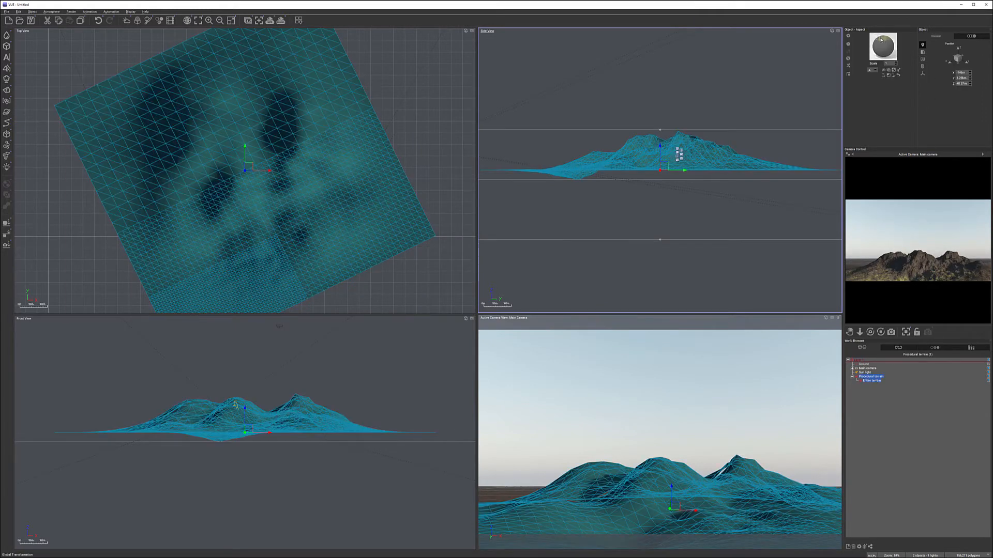
Reopen the terrain material for editing and highlight the sand layer in green through its visibility setting.
double_click(883, 41)
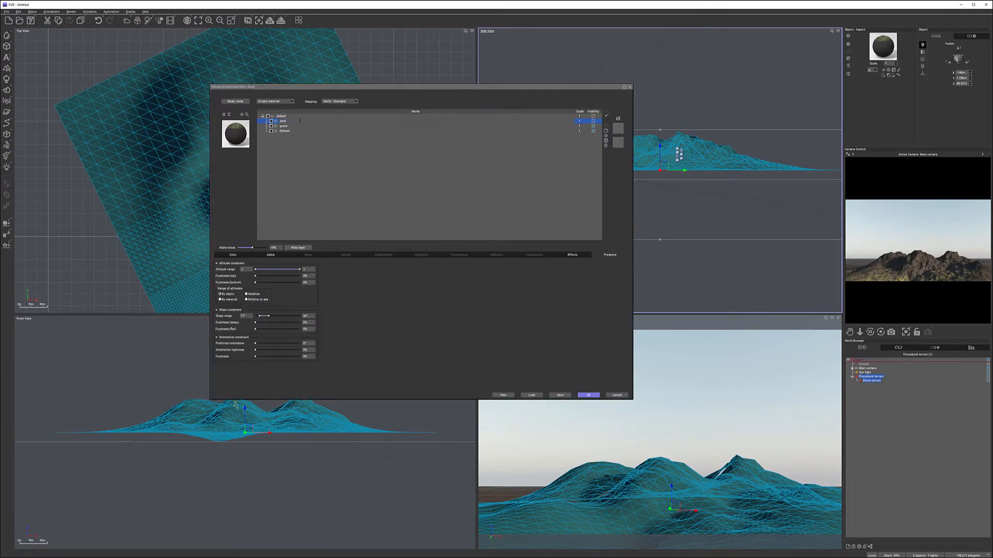
left_click_drag(422, 89, 414, 100)
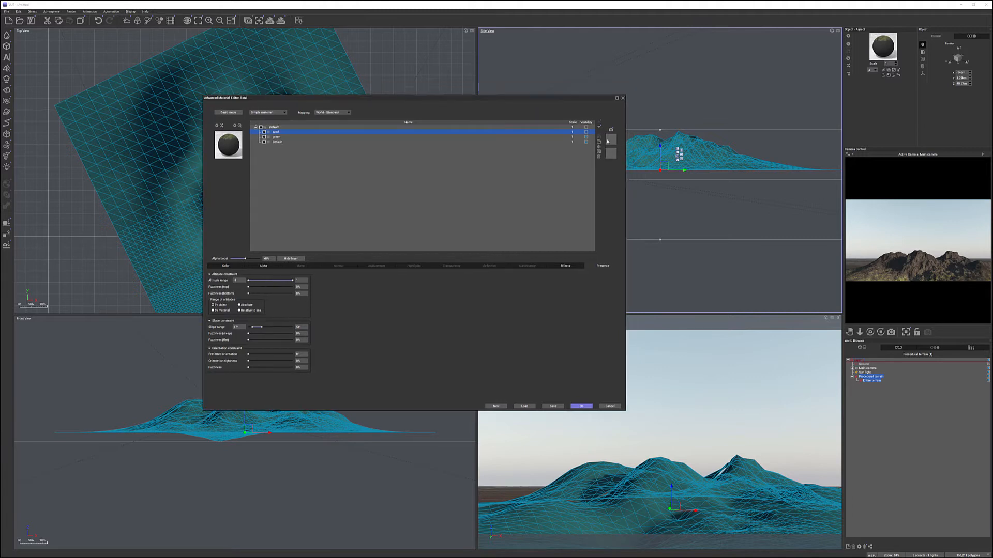
left_click(588, 132)
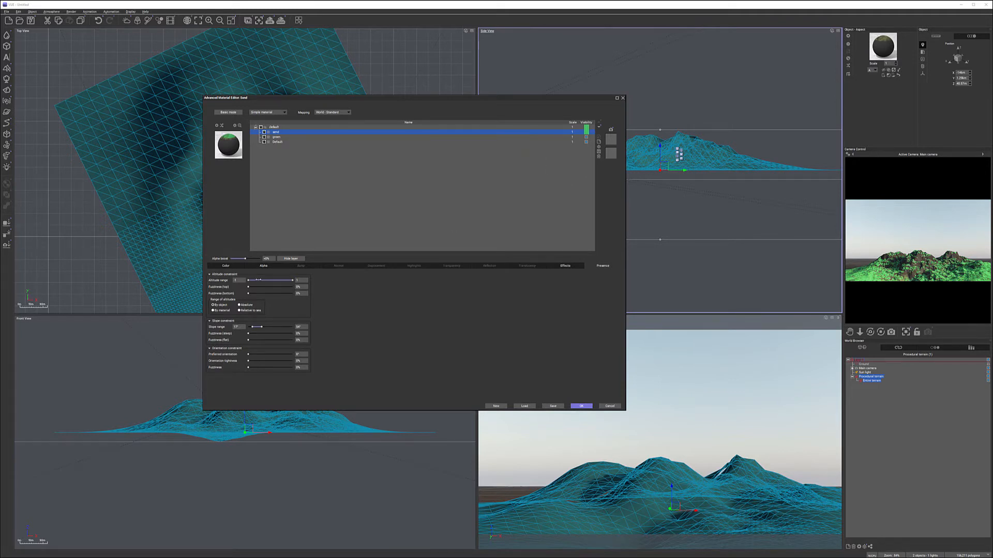
Raise the lower limit of the sand layer's altitude range while it is measured by object.
left_click_drag(250, 280, 261, 281)
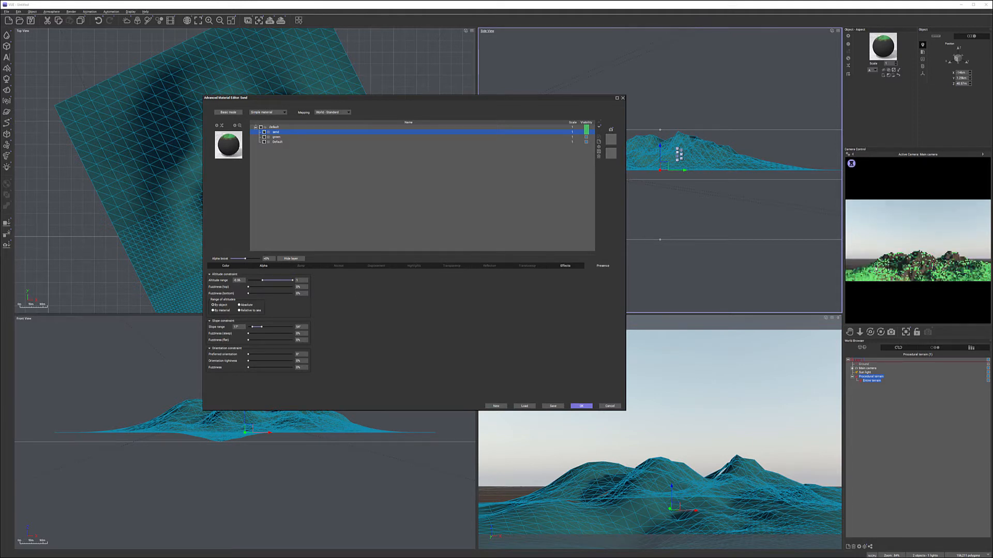
left_click_drag(262, 280, 264, 281)
left_click_drag(270, 280, 278, 280)
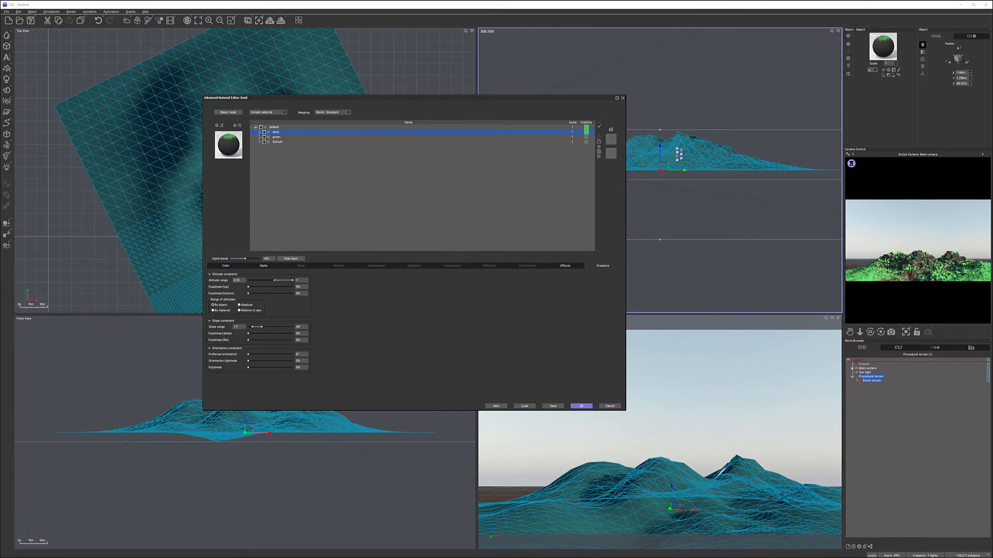
Measure the sand layer's altitudes relative to sea, raise the lower altitude limit, and set bottom fuzziness to 27%.
left_click(243, 310)
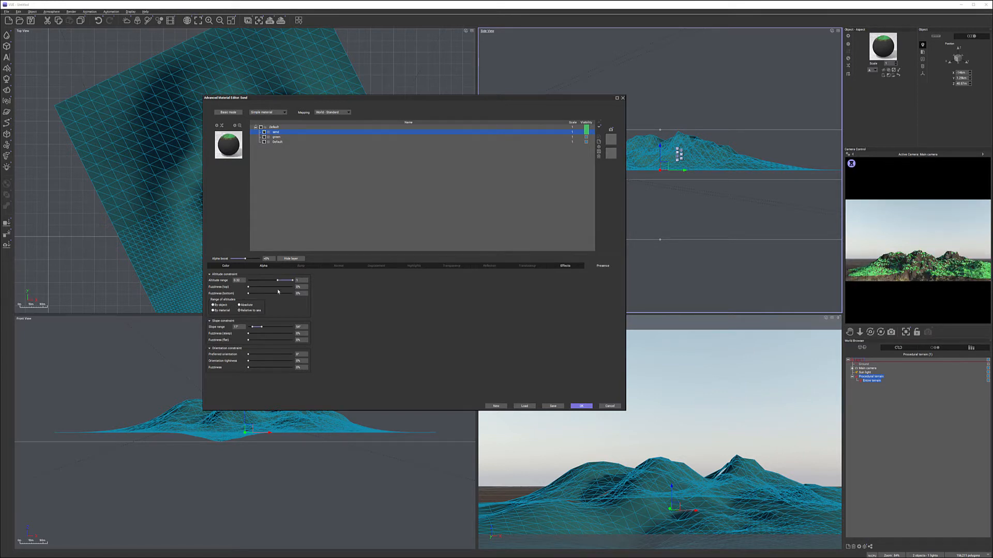
left_click_drag(248, 280, 278, 280)
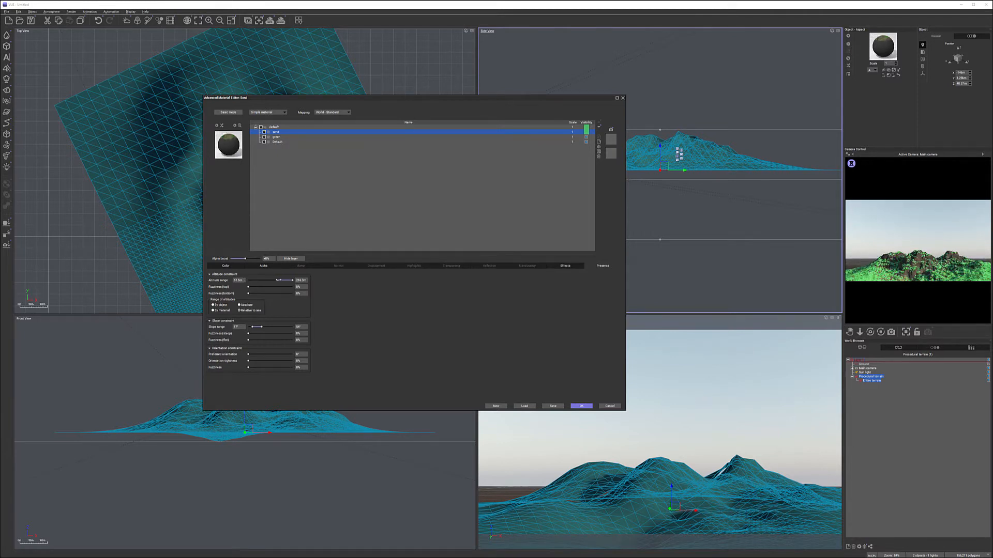
left_click_drag(278, 280, 275, 281)
left_click_drag(256, 294, 282, 280)
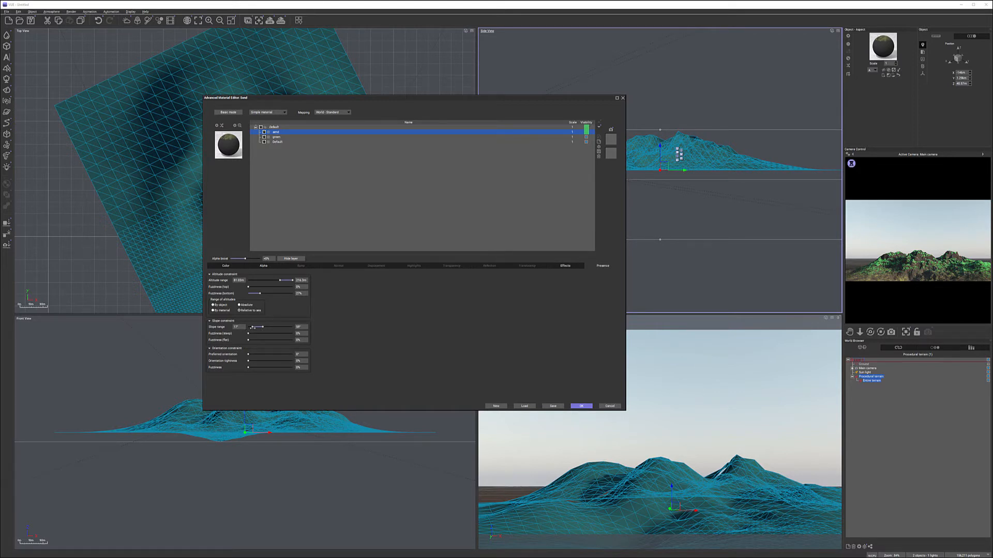
Raise both limits of the sand layer's slope range to a narrow band of higher angles and refresh the camera preview.
left_click_drag(253, 327, 254, 327)
left_click_drag(269, 327, 274, 327)
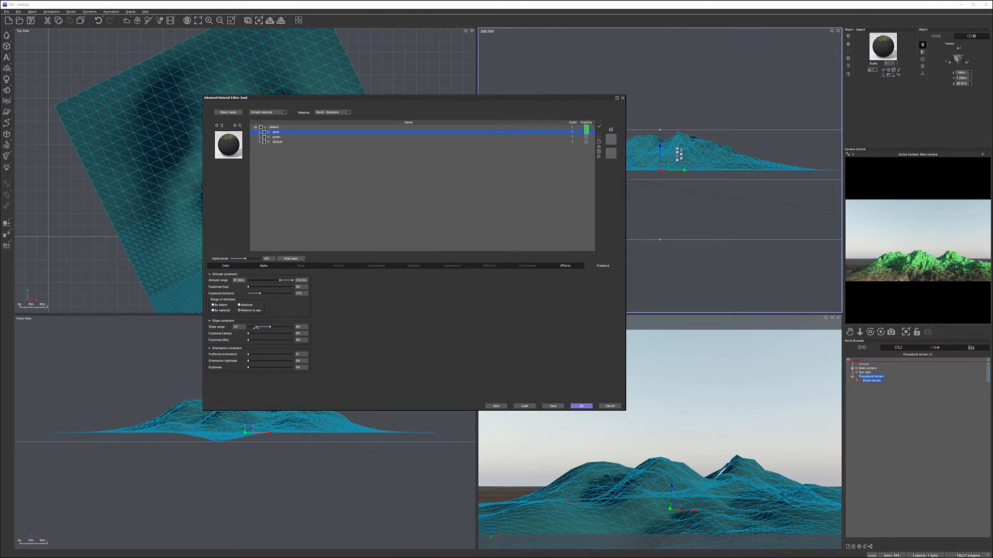
right_click(857, 275)
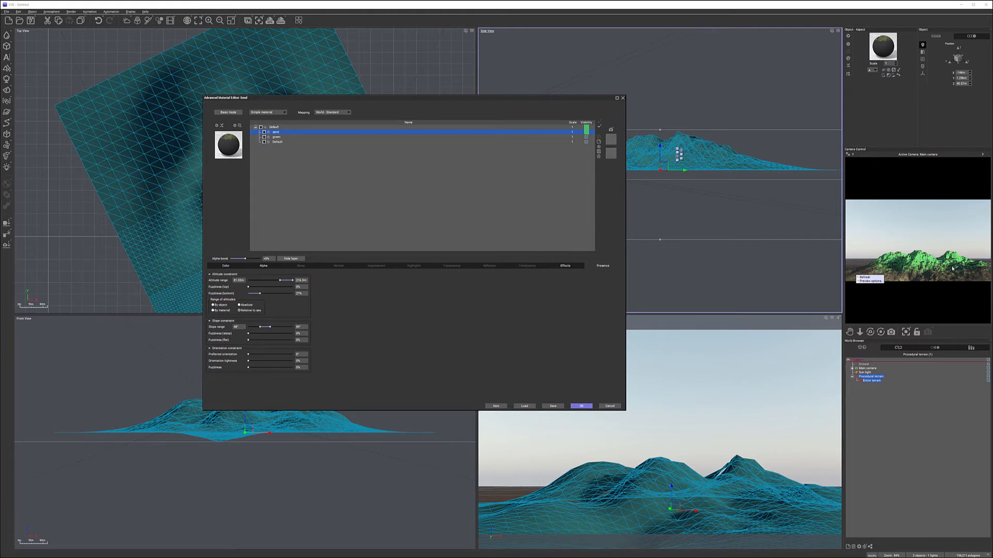
left_click(370, 326)
left_click_drag(262, 327, 267, 327)
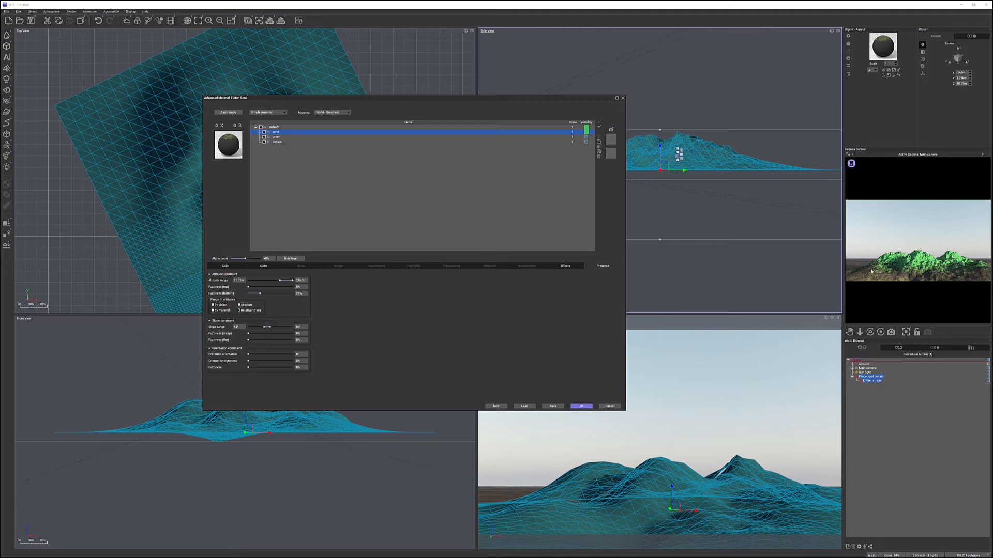
right_click(874, 275)
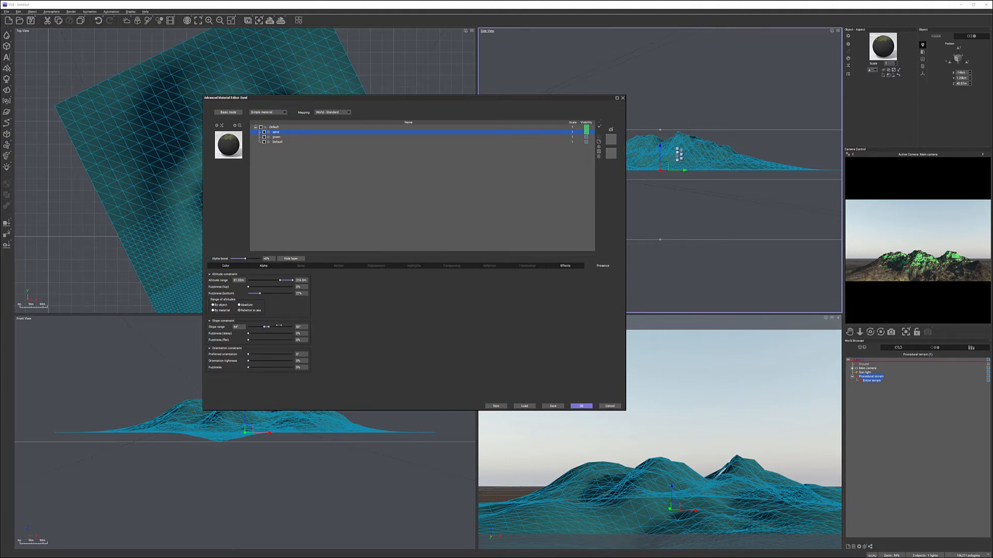
Raise the lower limit of the sand layer's slope range and set its steep and flat fuzziness to 7%.
left_click(264, 327)
left_click_drag(263, 326, 274, 327)
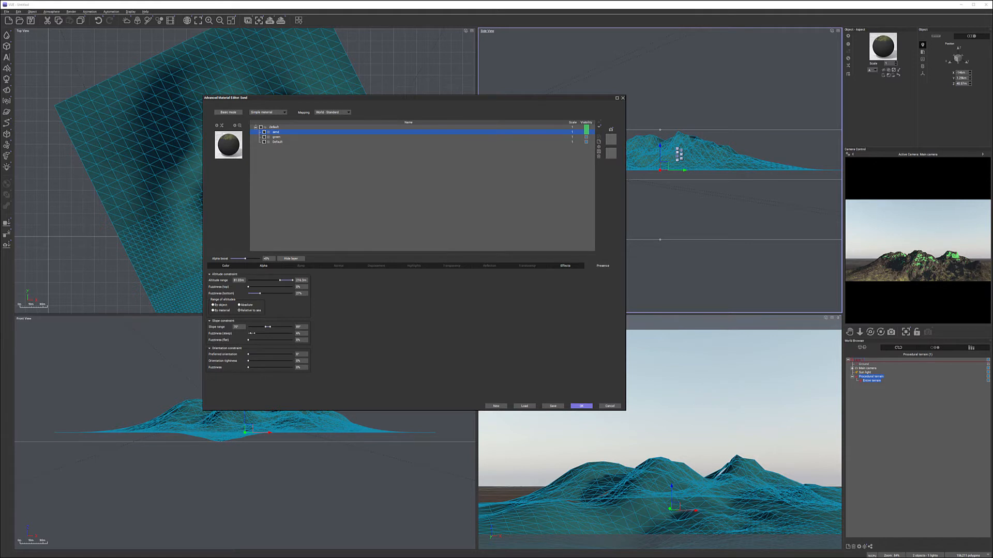
left_click_drag(249, 340, 253, 341)
left_click_drag(249, 340, 251, 340)
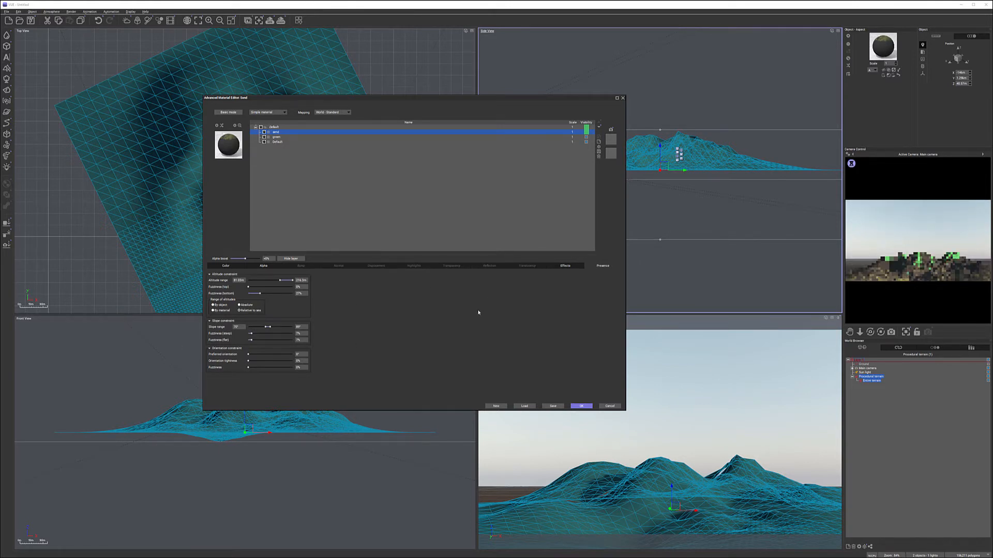
Turn off the sand layer's green highlight, try a higher alpha boost for it, and accept the material.
left_click(586, 138)
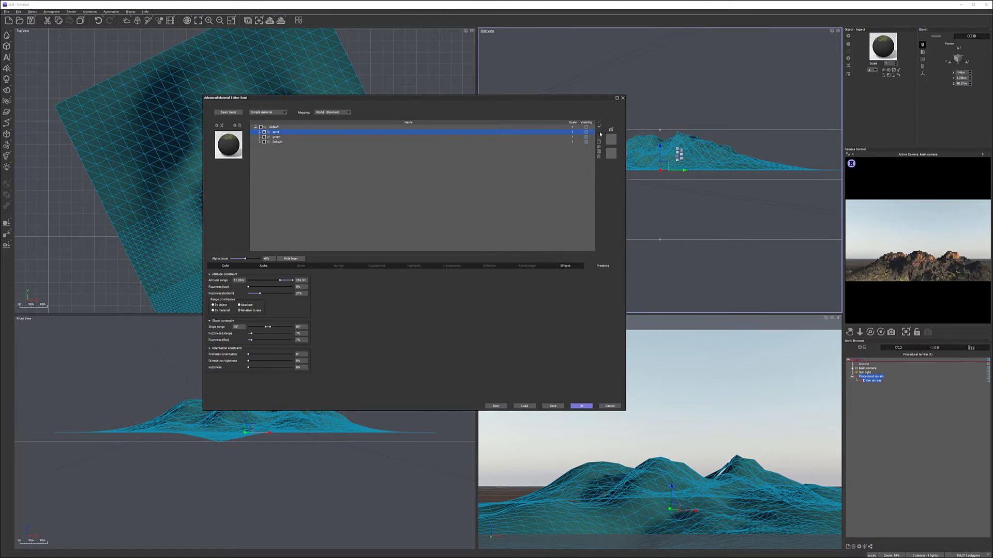
left_click(589, 164)
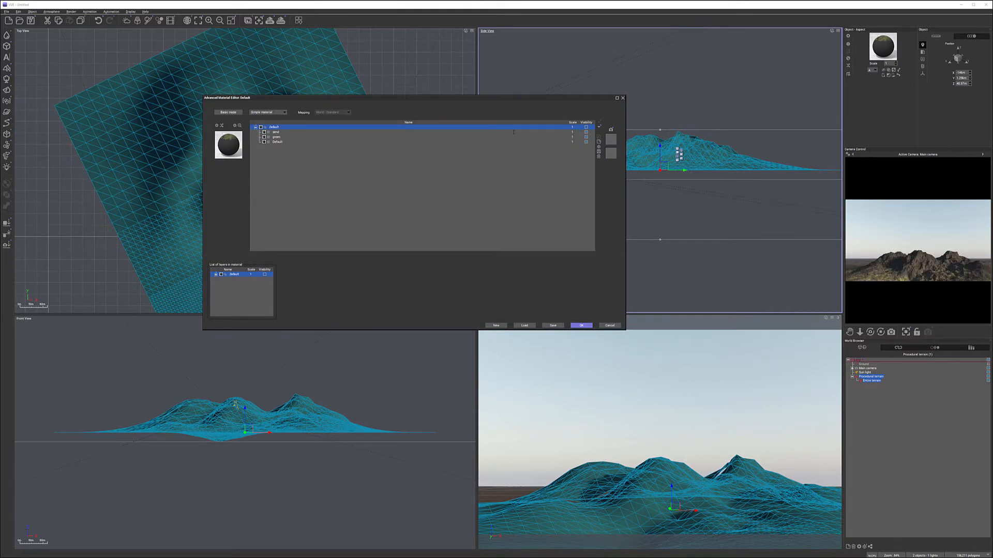
left_click(341, 131)
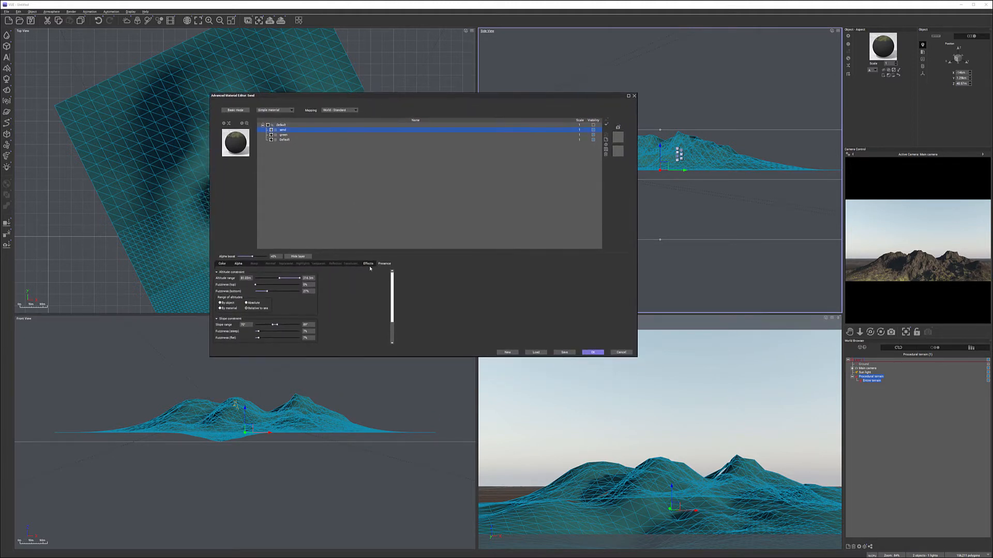
left_click(222, 264)
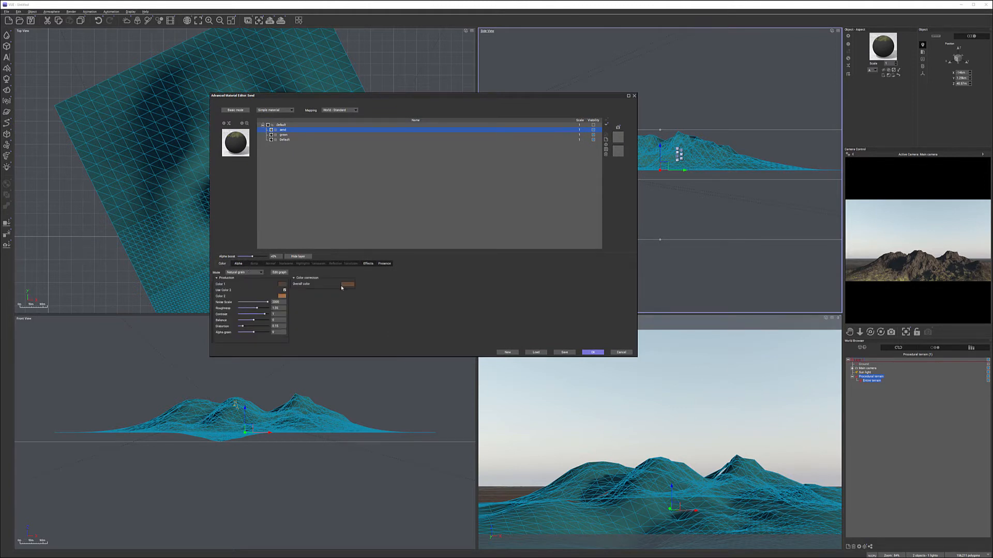
left_click(239, 264)
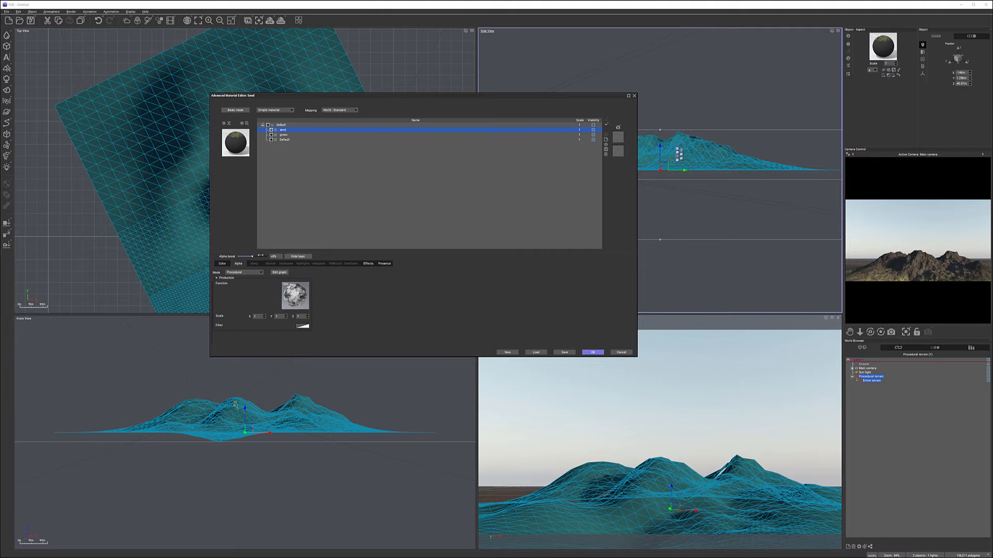
left_click_drag(260, 256, 269, 256)
left_click(592, 352)
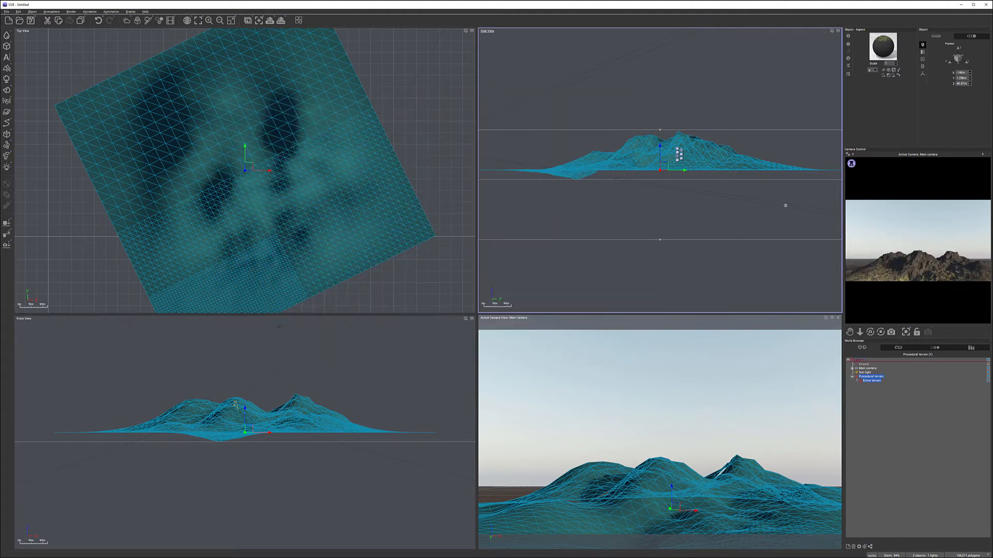
Render the main camera view, accept the post-render options, and close the render display.
key("F9")
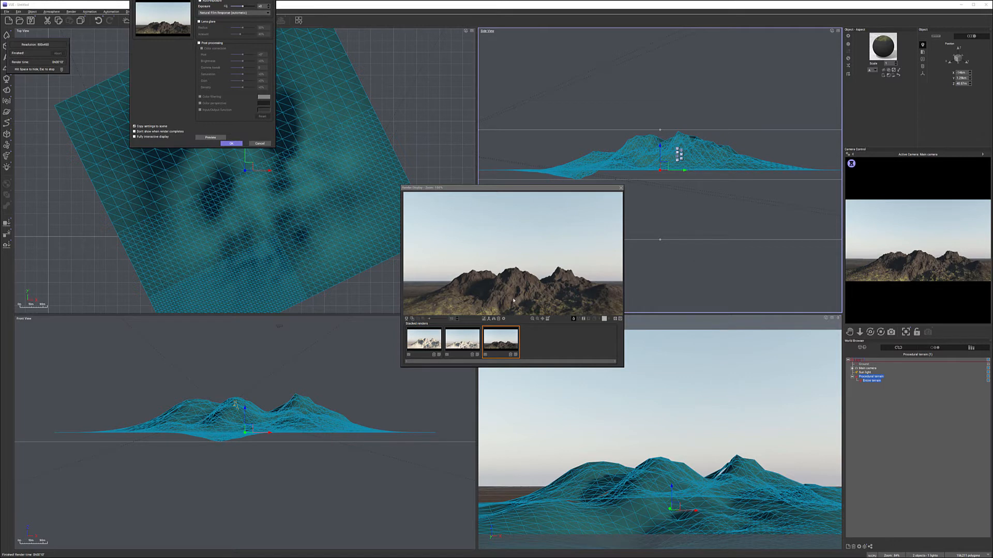
left_click(231, 143)
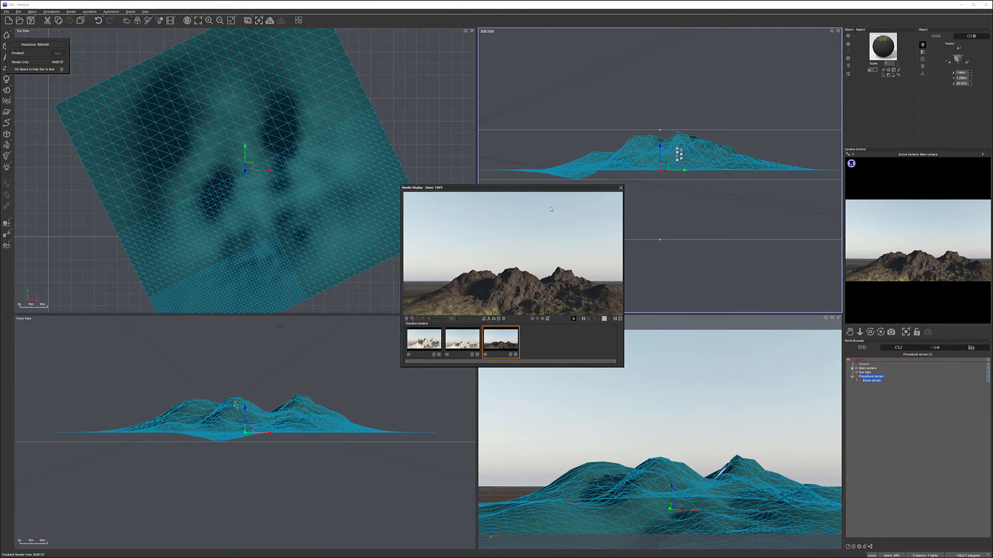
left_click(620, 188)
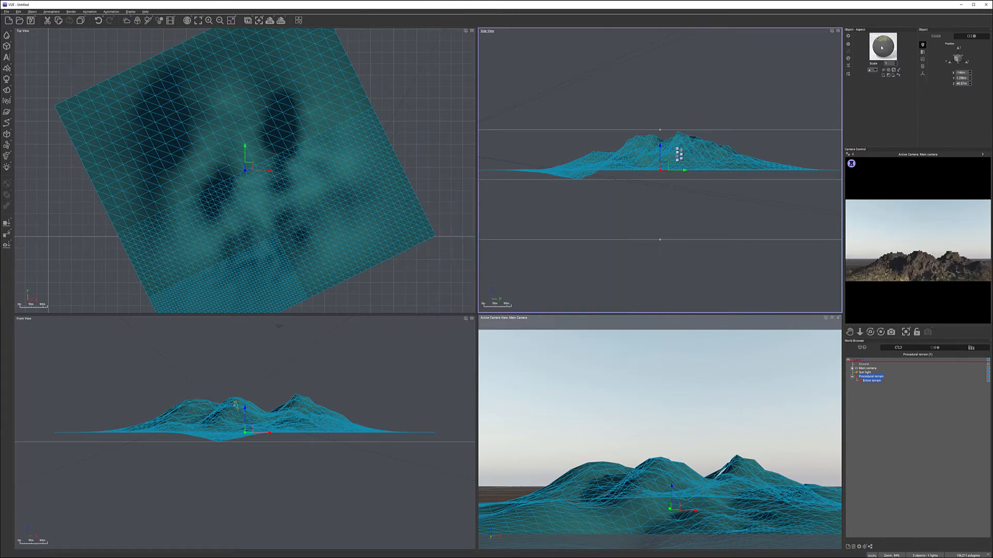
Reopen the terrain material for editing and lower the alpha boost of the sand layer.
double_click(882, 48)
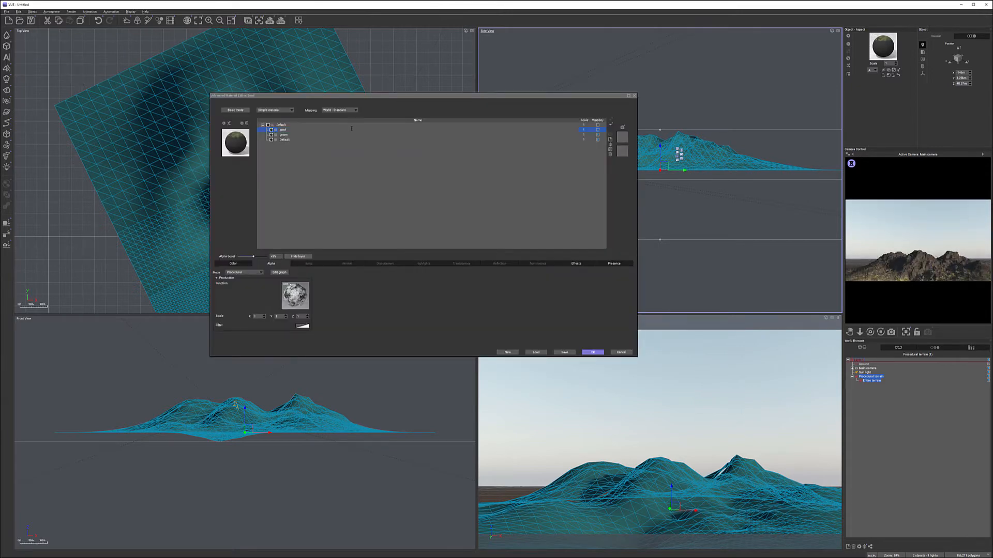
left_click(301, 135)
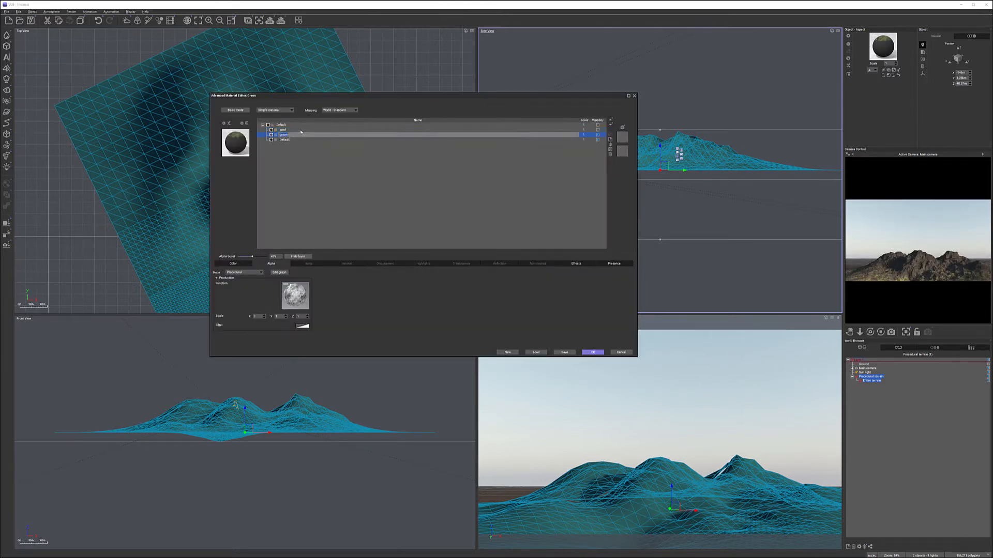
left_click(301, 131)
left_click(598, 130)
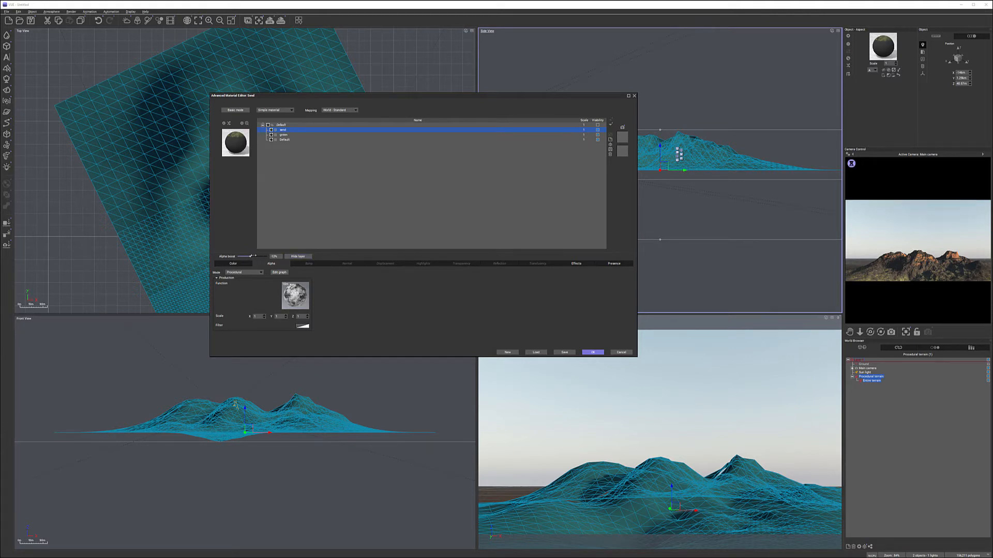
left_click_drag(253, 256, 249, 256)
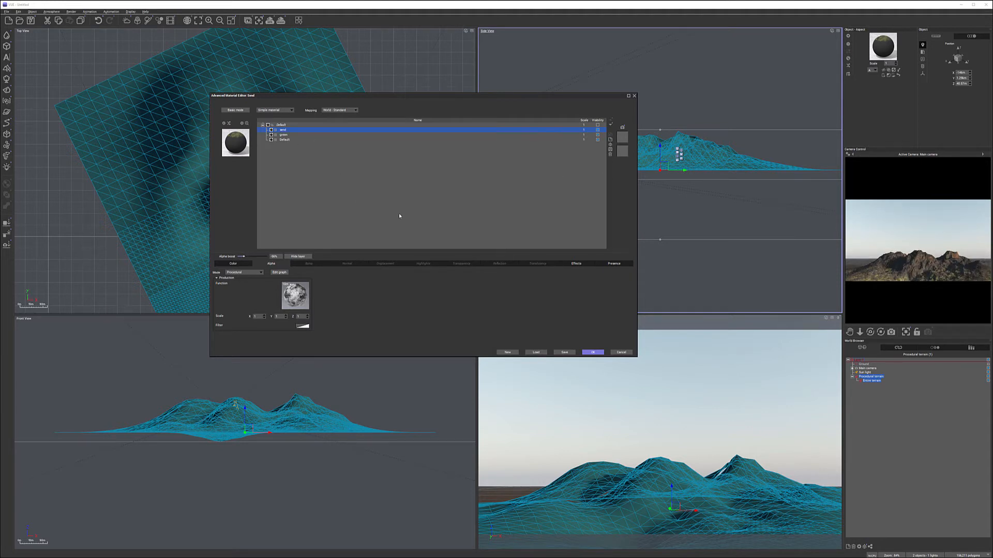
Add a new layer above the sand layer in the terrain material and name it snow.
left_click(610, 139)
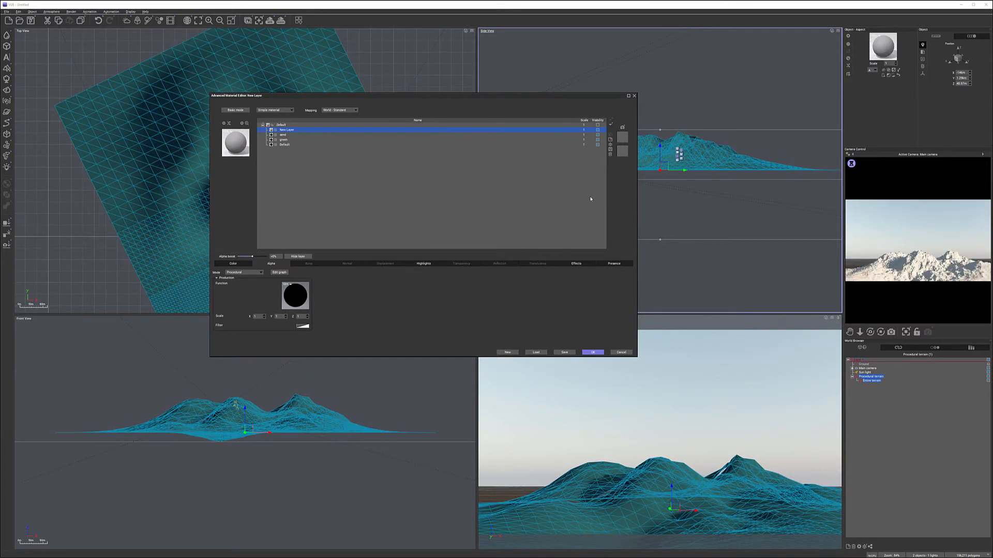
double_click(290, 129)
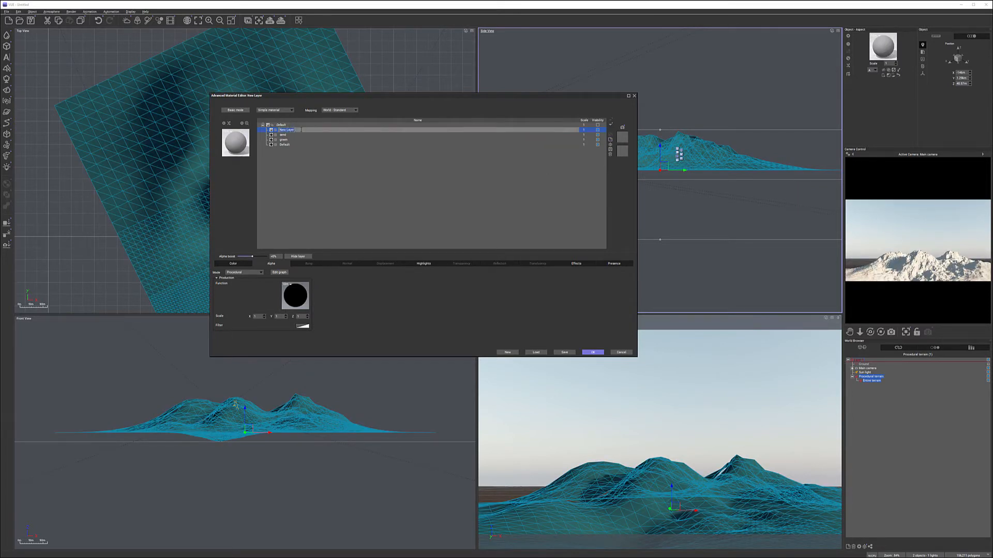
type("snow")
Switch the snow layer's color mode to Natural grain and set Color 1 to a near-white tone.
left_click(233, 263)
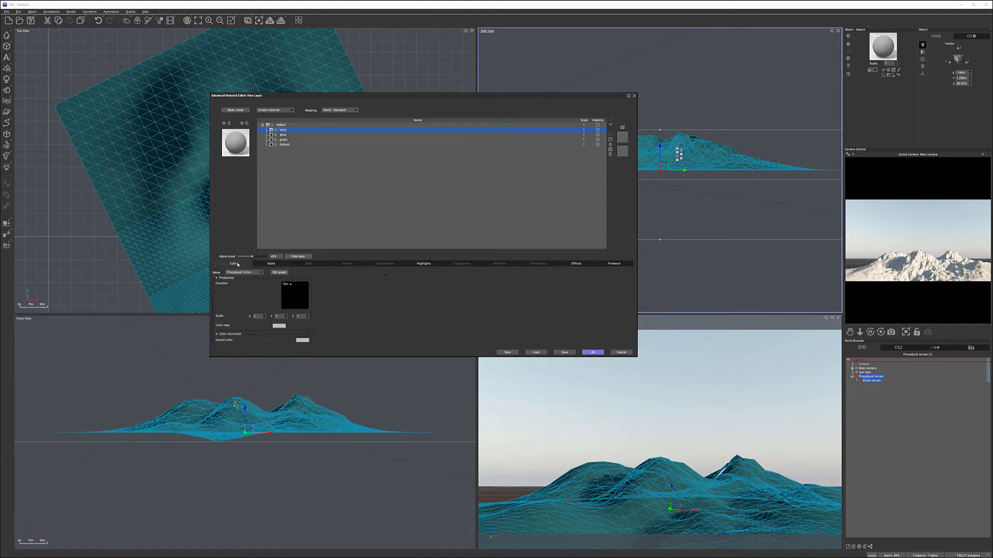
left_click(260, 272)
left_click(237, 290)
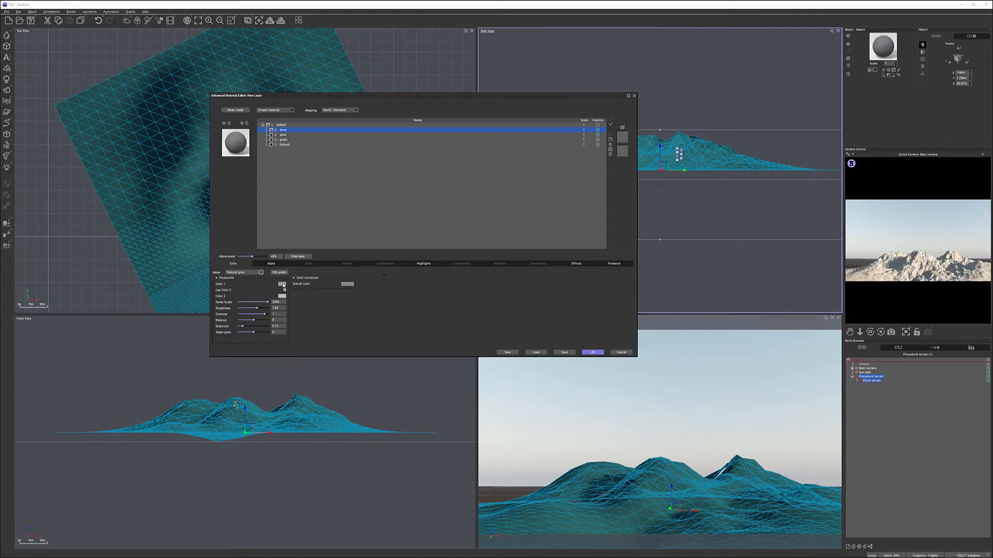
left_click(282, 284)
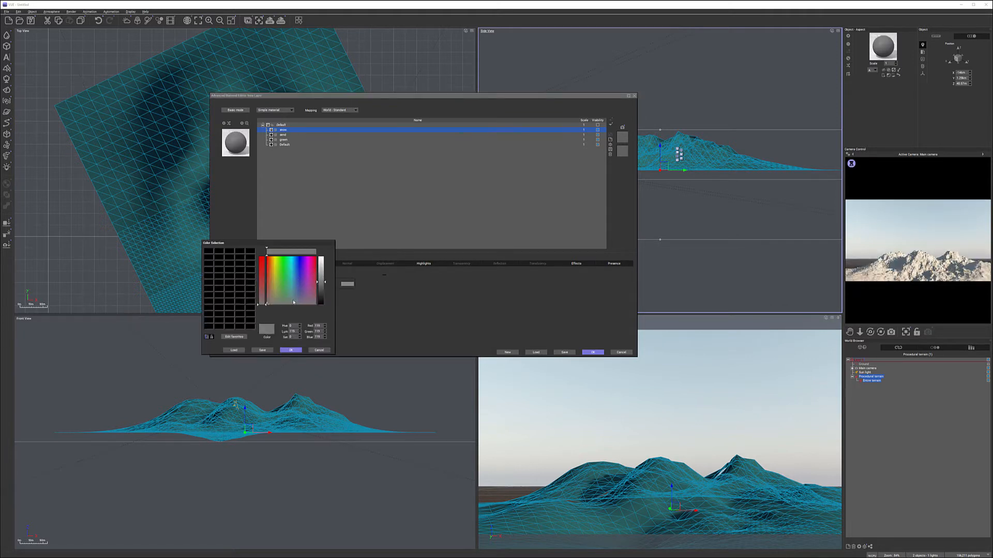
left_click(292, 296)
left_click_drag(321, 275, 322, 262)
left_click(283, 351)
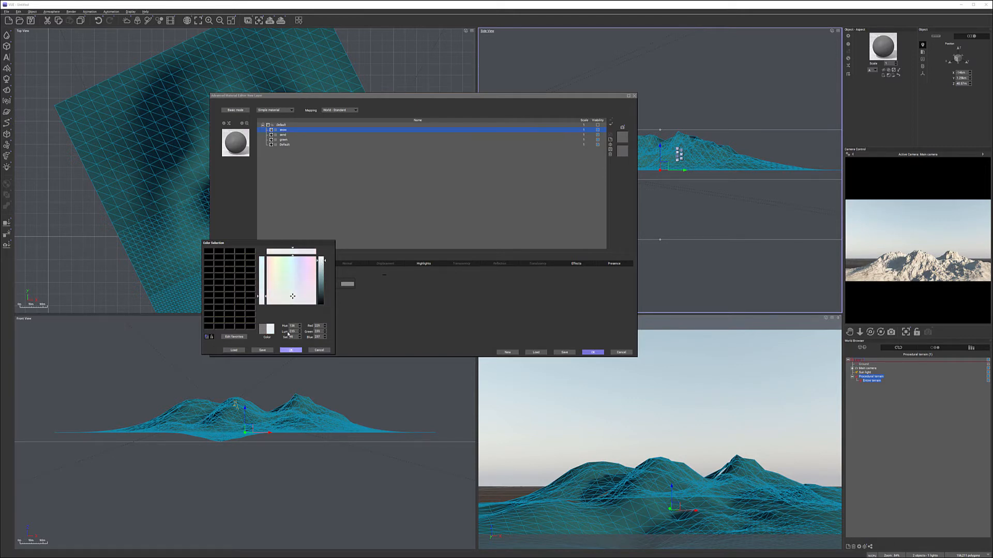
Set the snow layer's Color 2 to a pale bluish gray and reduce the global size of its highlights.
left_click(284, 299)
left_click(284, 299)
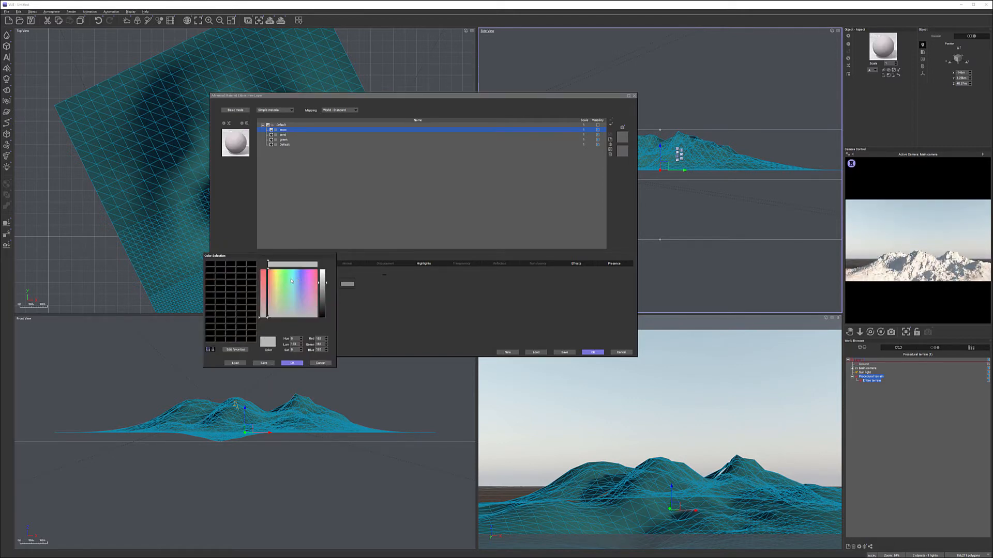
left_click(324, 282)
left_click_drag(295, 303, 293, 306)
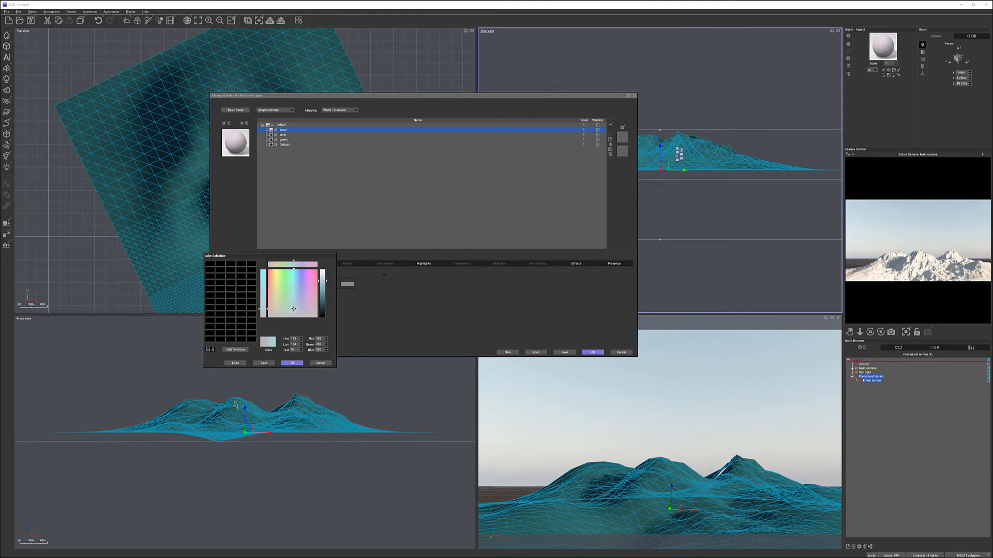
left_click(318, 279)
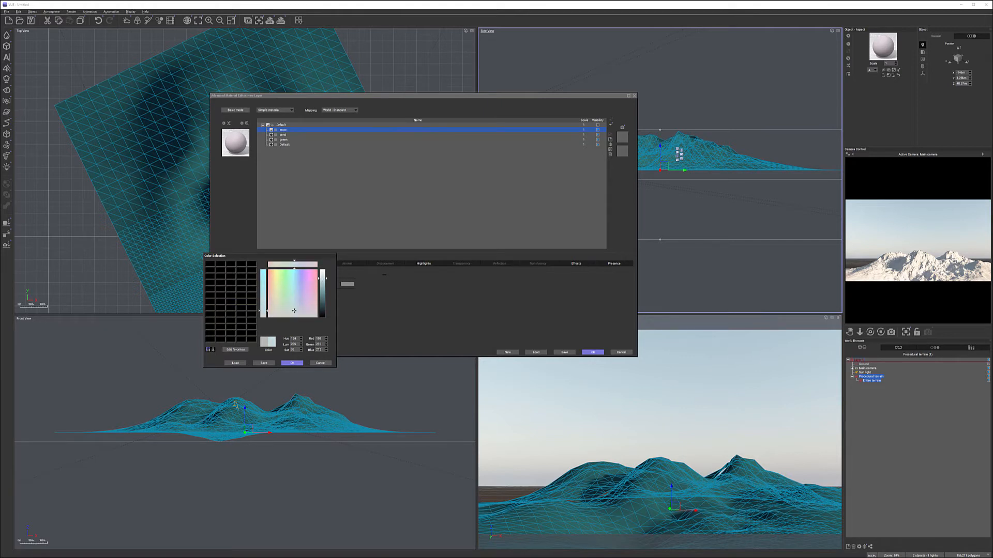
left_click(289, 363)
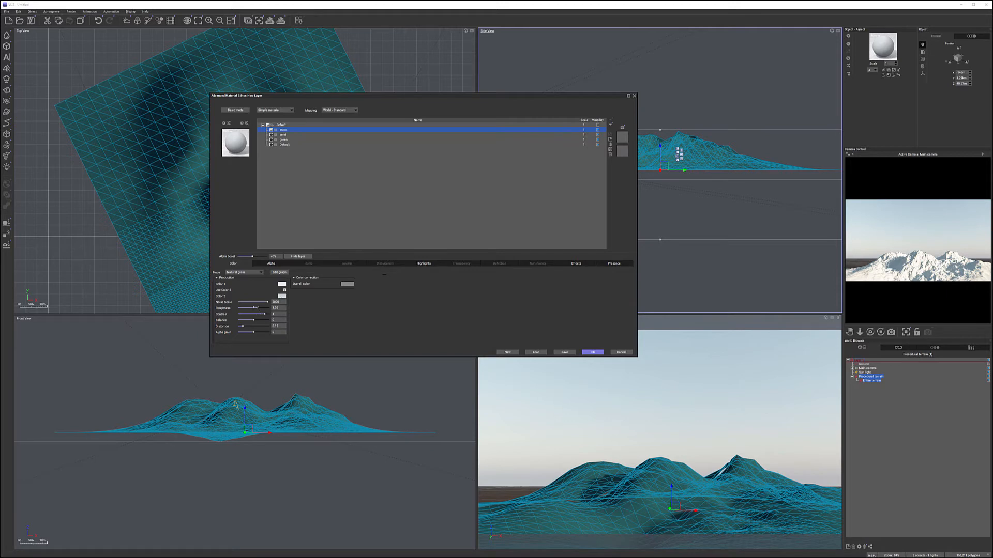
left_click(424, 263)
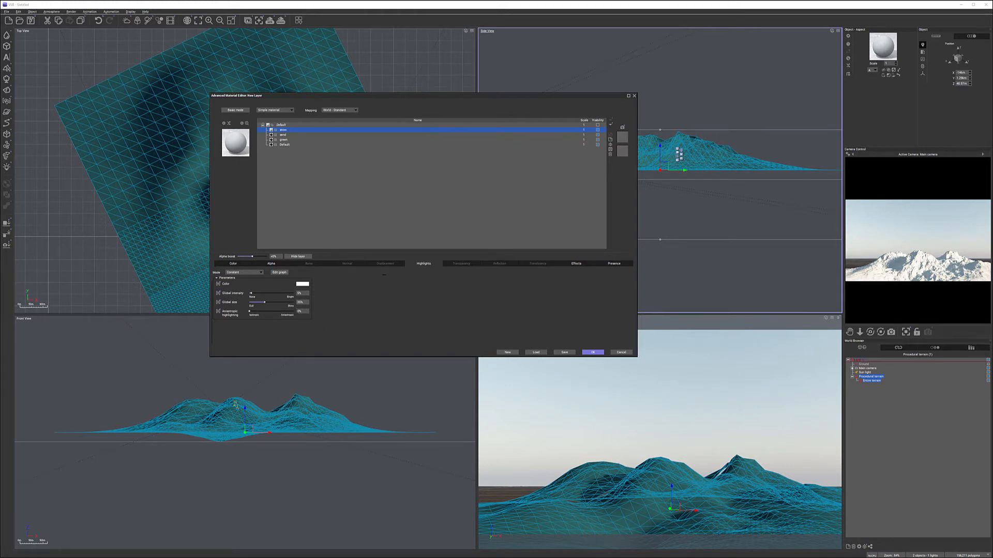
mouse_move(278, 302)
left_mouse_down()
mouse_move(261, 293)
mouse_move(274, 293)
mouse_move(261, 302)
left_mouse_up()
Measure the snow layer's altitudes relative to sea, raise the lower altitude limit, and accept the material.
left_click(618, 264)
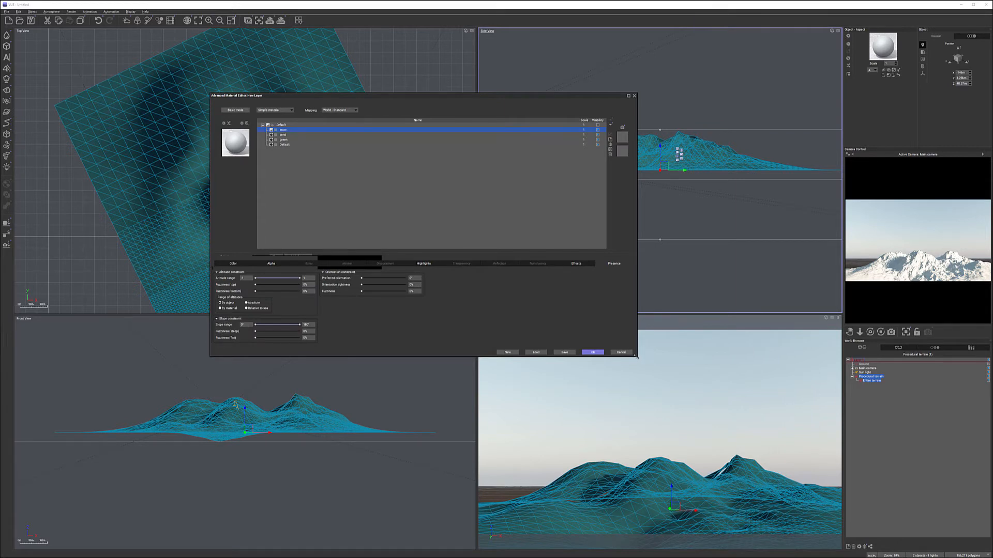
left_click_drag(637, 356, 648, 365)
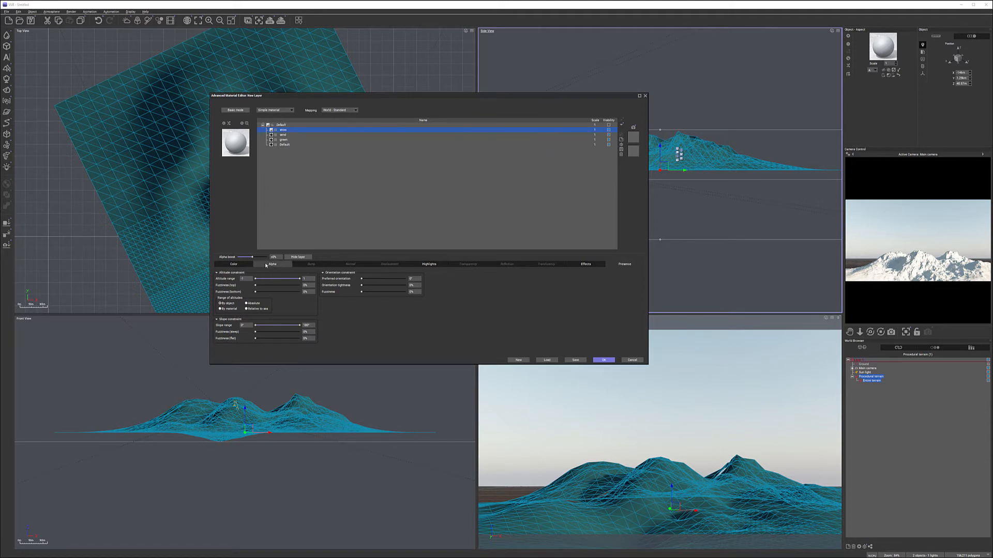
left_click(263, 302)
left_click_drag(256, 279, 291, 280)
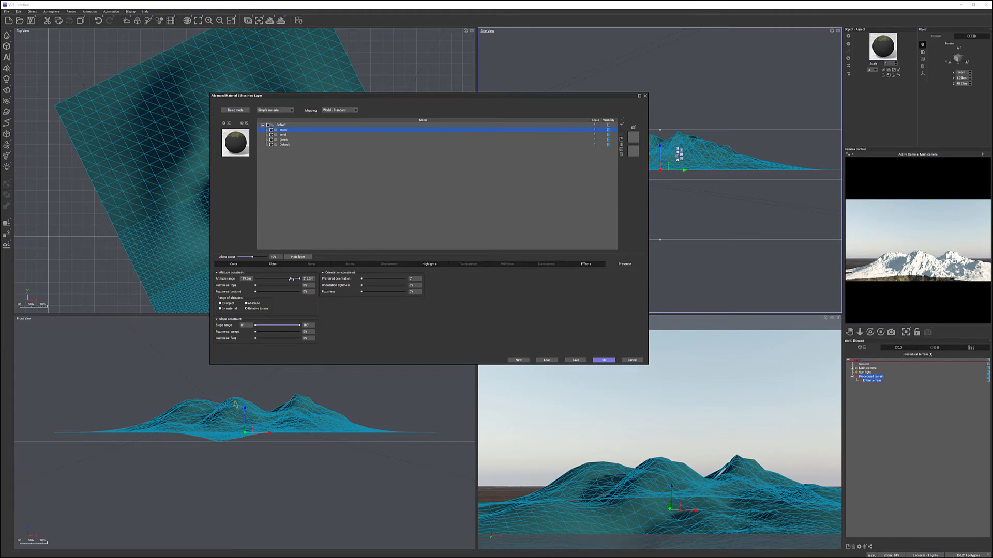
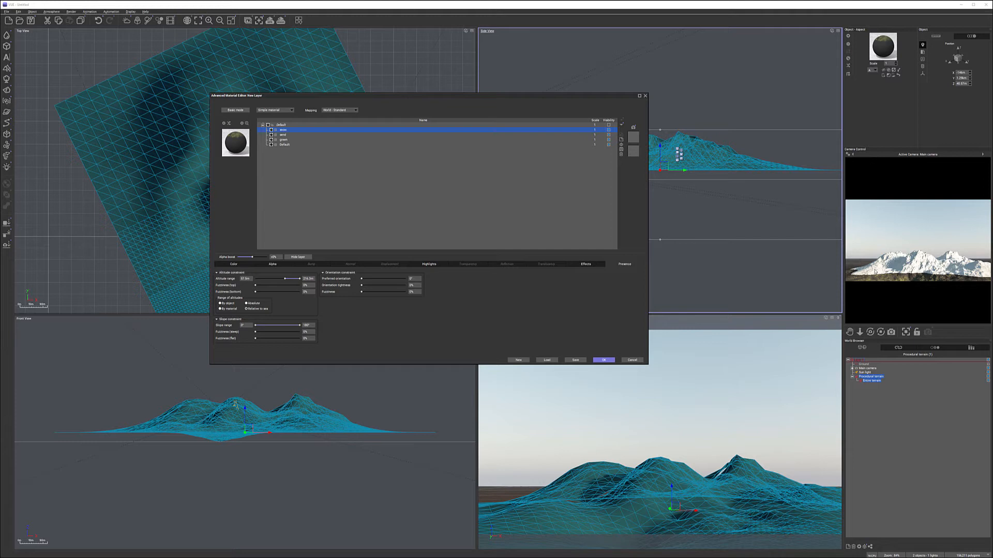
left_click(603, 360)
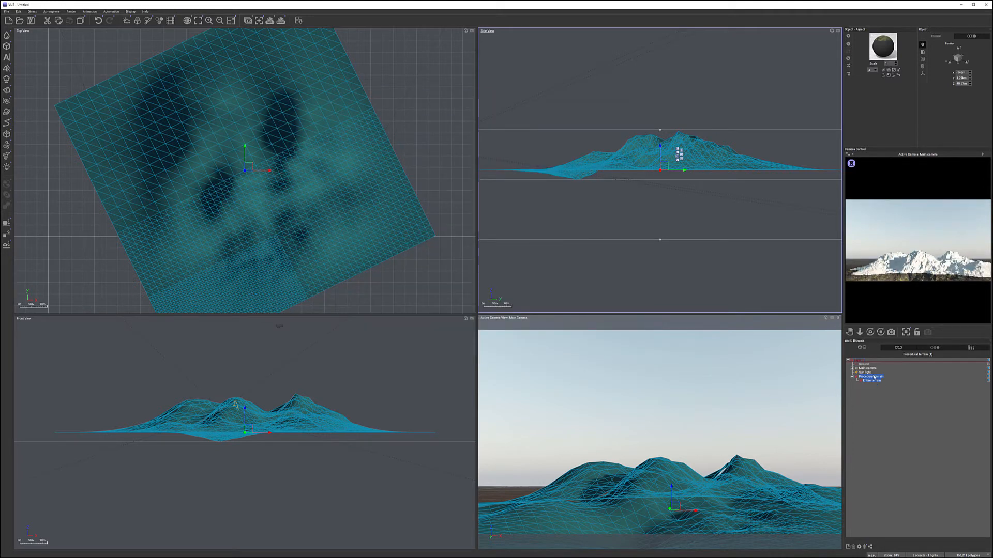
In the procedural terrain's altitude function graph, add a Custom Dependency output node and name it Ro.
double_click(321, 166)
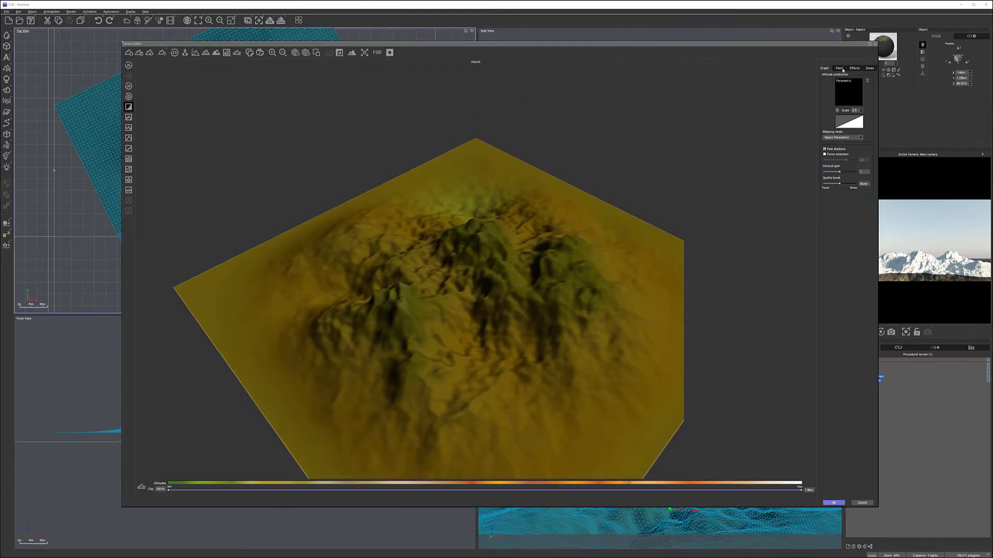
right_click(847, 92)
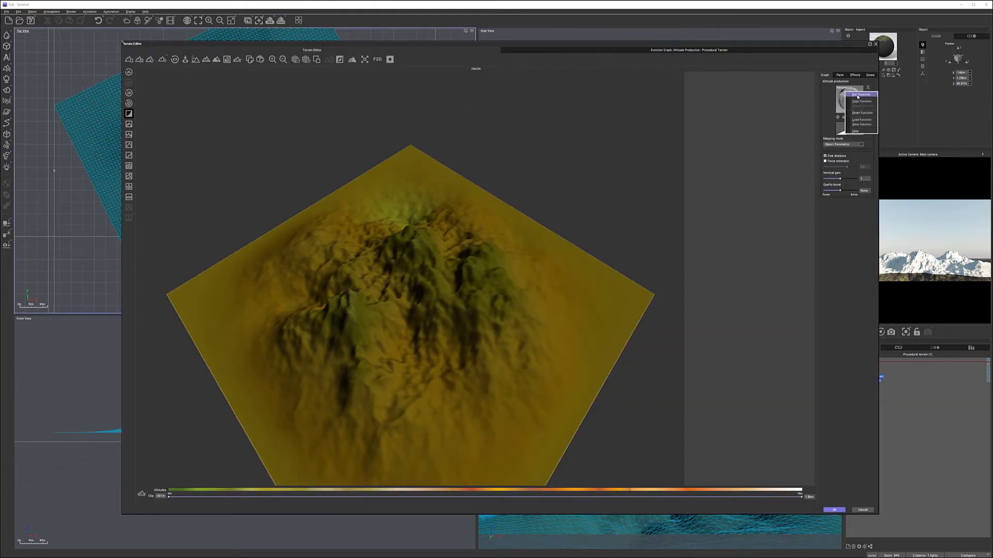
left_click(859, 95)
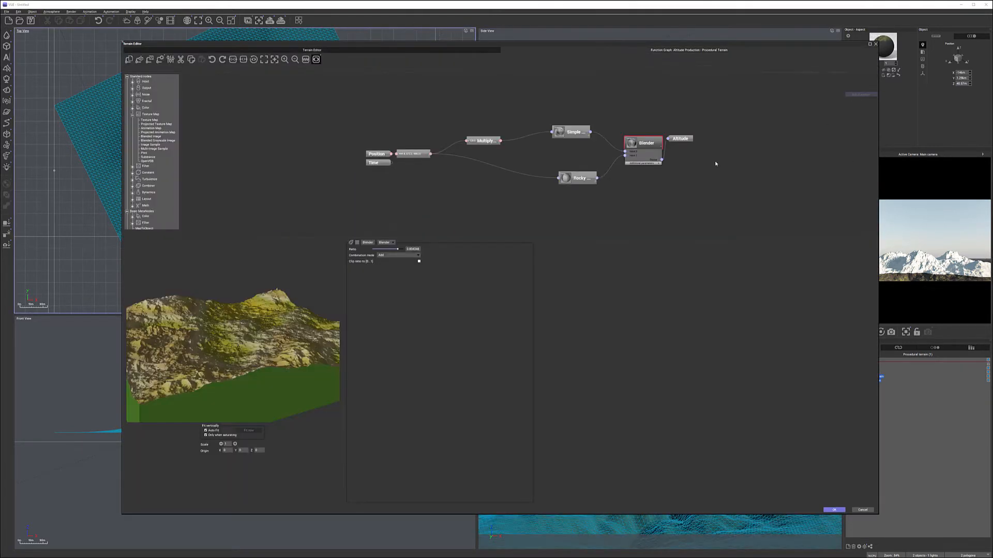
right_click(644, 189)
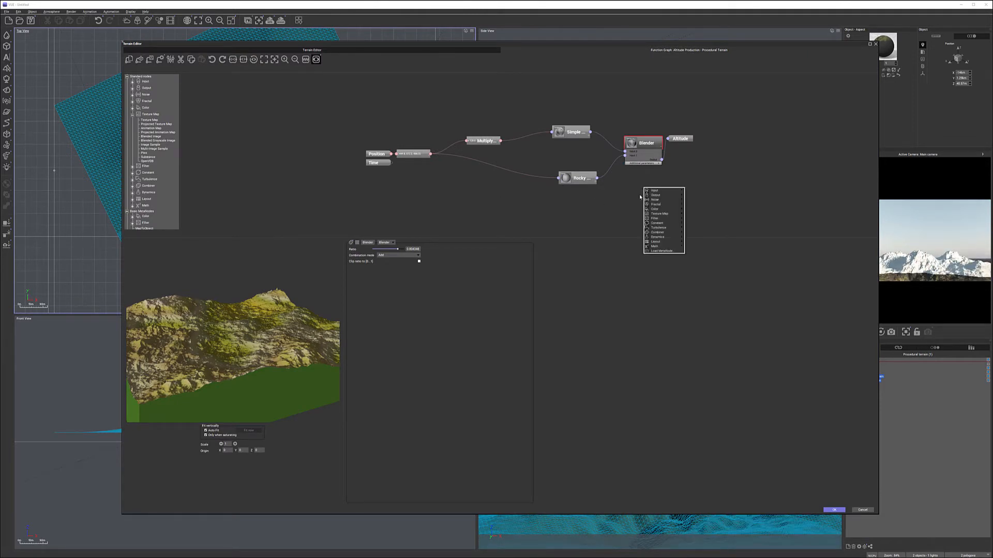
mouse_move(667, 196)
left_click(701, 195)
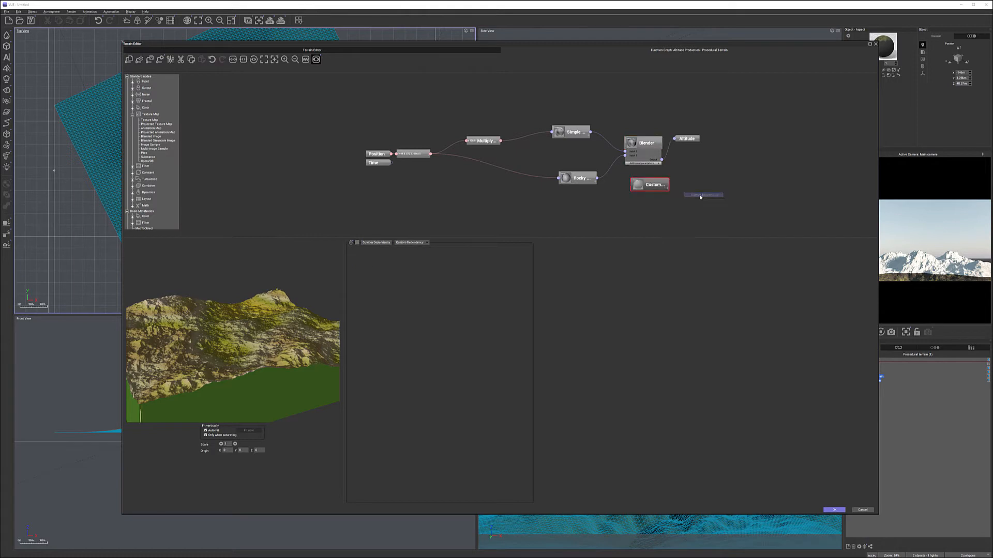
double_click(654, 185)
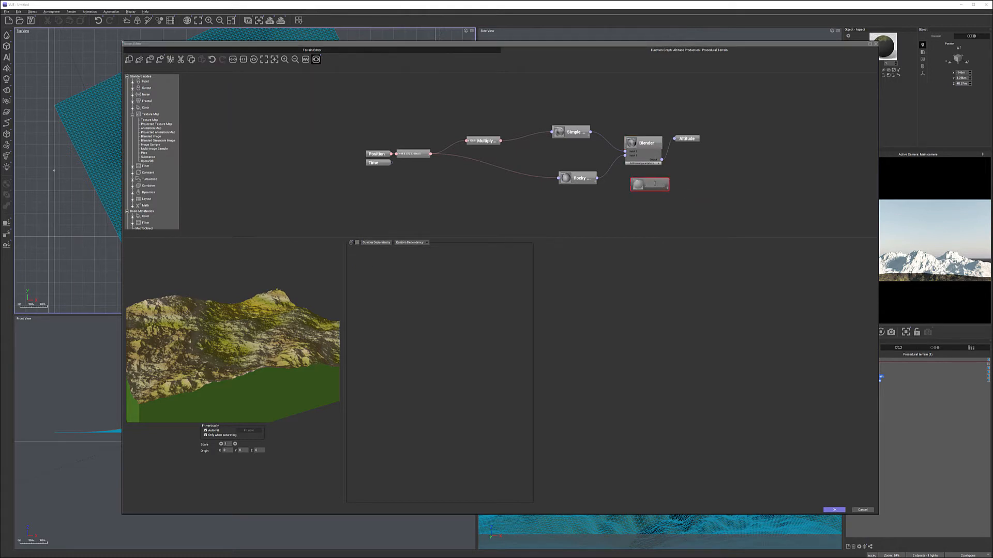
type("Ro")
left_click(696, 165)
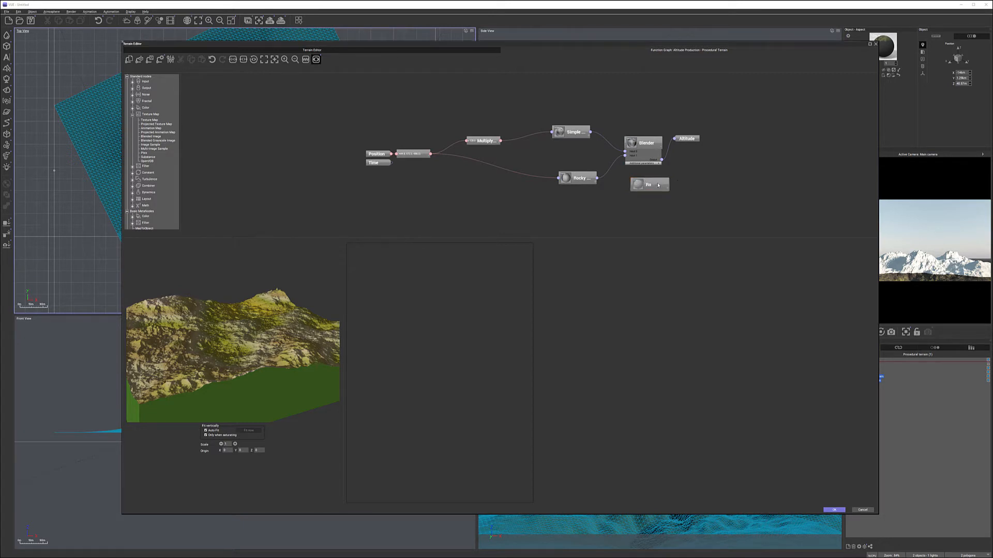
Connect the Blender node's output to the Ro node and spread the surrounding fractal, Blender and Ro nodes apart.
left_click_drag(633, 185, 704, 177)
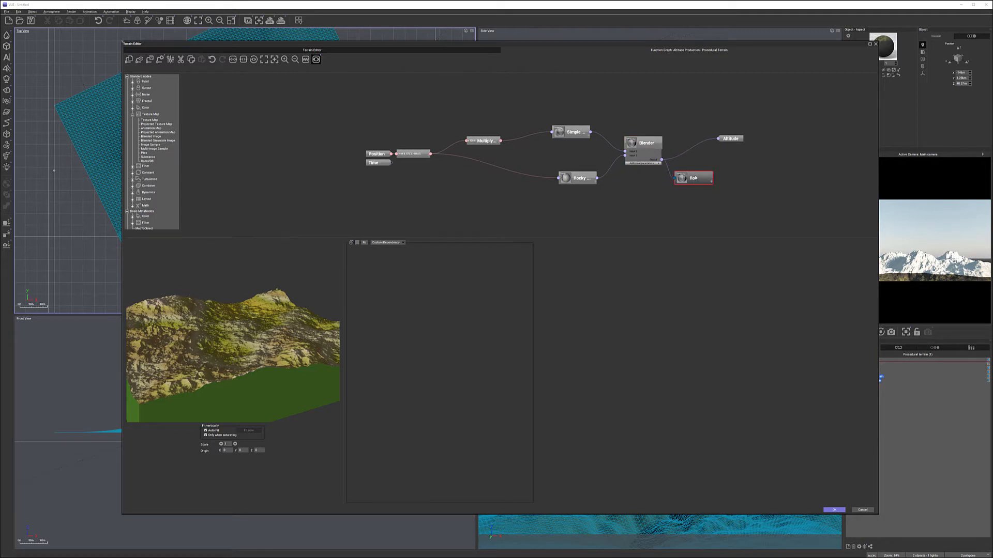
left_click_drag(644, 144, 631, 135)
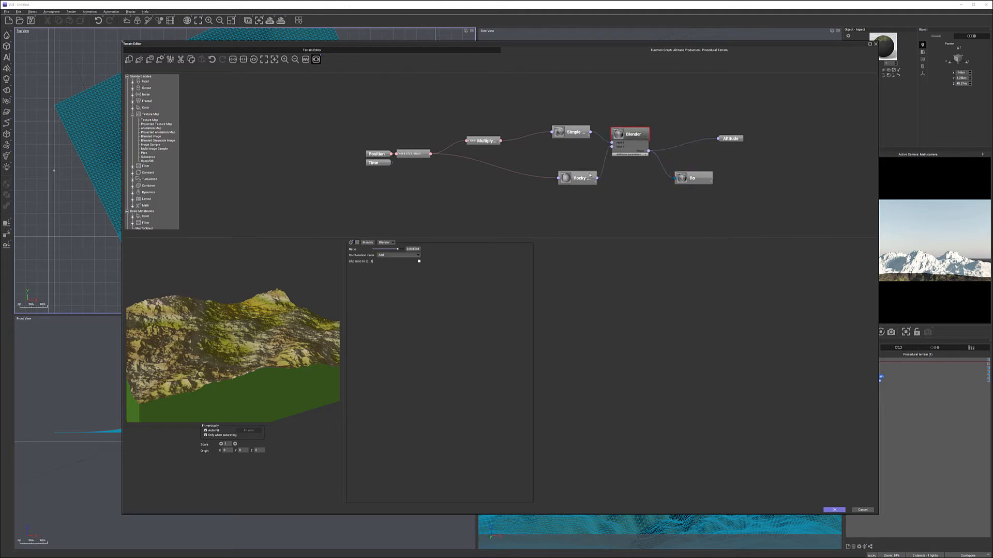
left_click_drag(589, 176, 565, 172)
left_click_drag(574, 133, 550, 130)
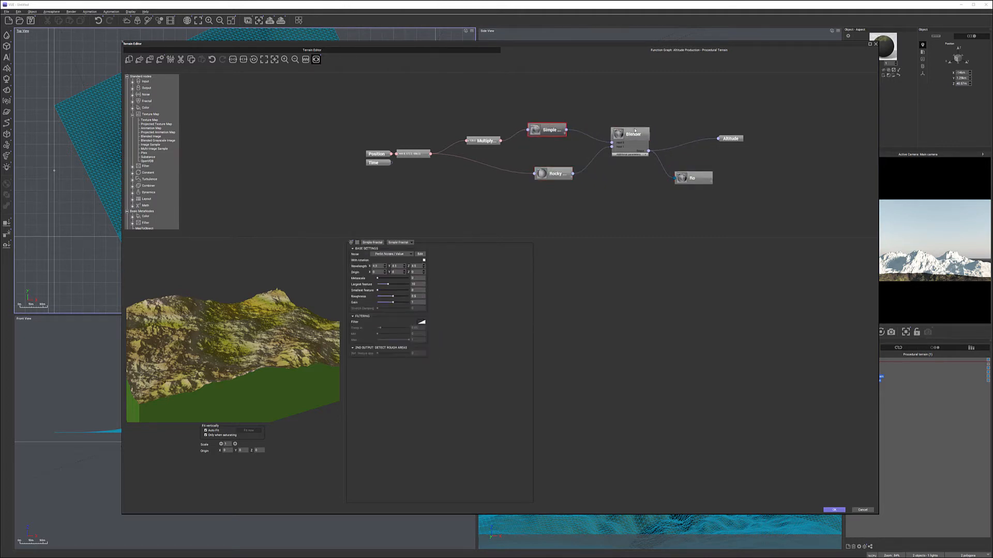
left_click_drag(635, 131, 609, 127)
left_click_drag(677, 180, 697, 171)
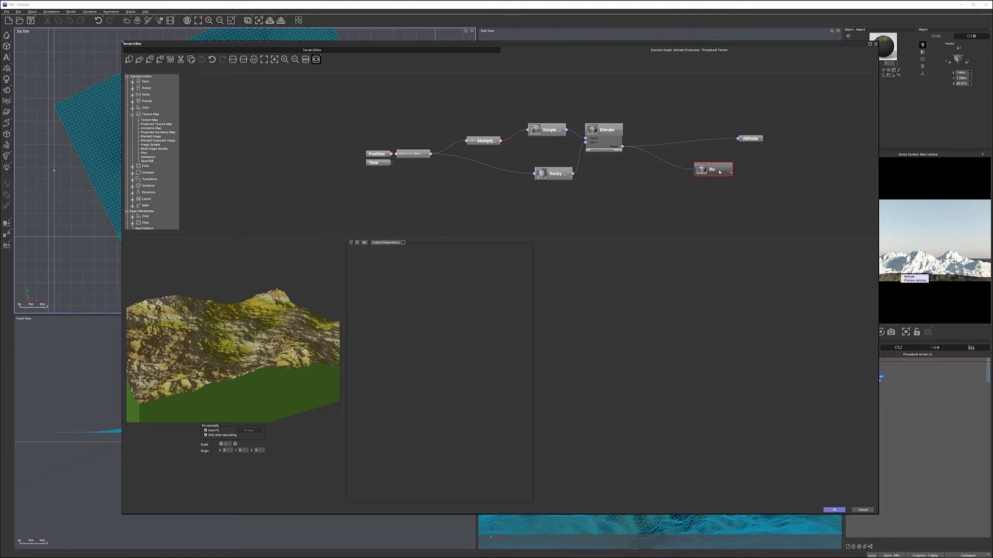
right_click(642, 185)
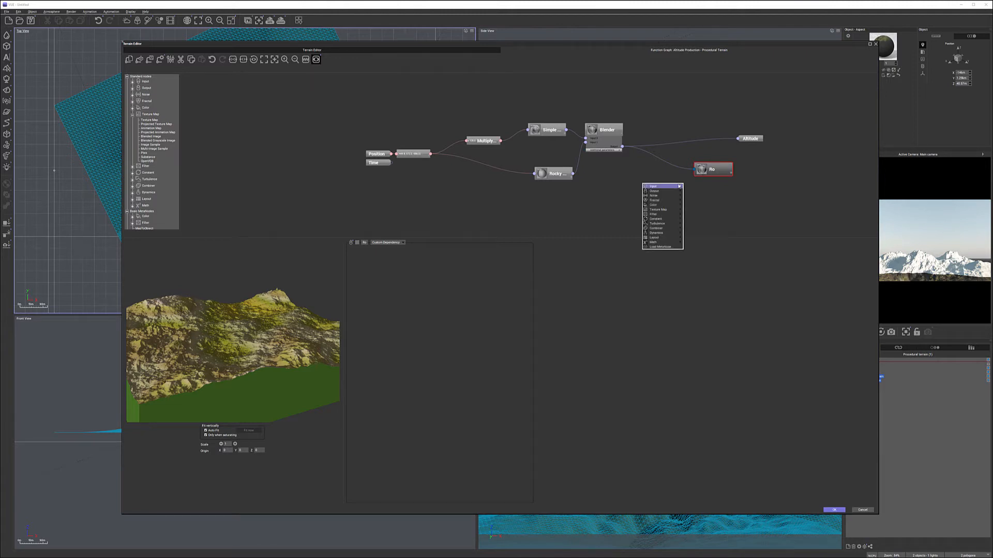
mouse_move(672, 189)
mouse_move(670, 215)
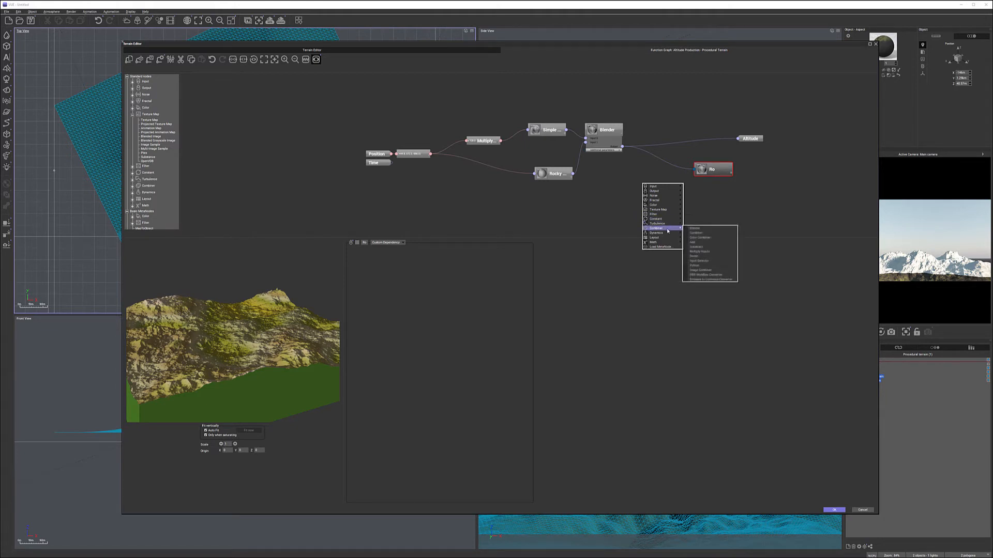
mouse_move(667, 238)
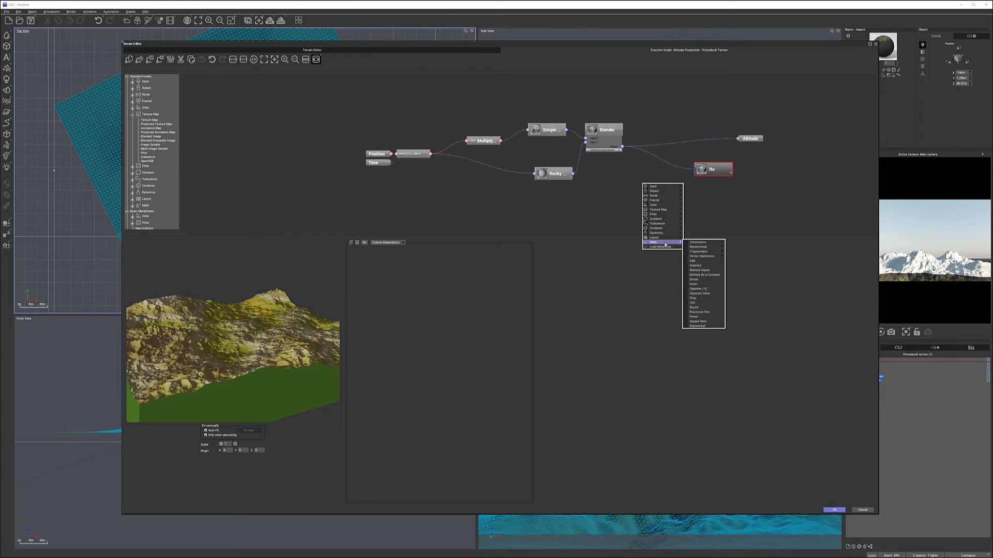
left_click(729, 169)
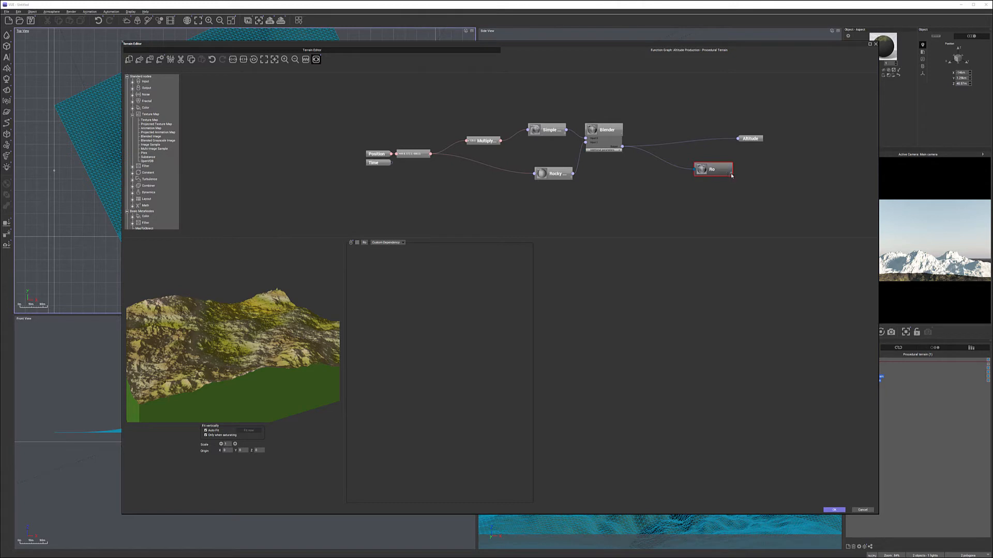
Expand the Ro node to show its input, place it below the Blender-to-Altitude link, and accept the terrain edits.
left_click(731, 175)
left_click_drag(604, 130, 678, 189)
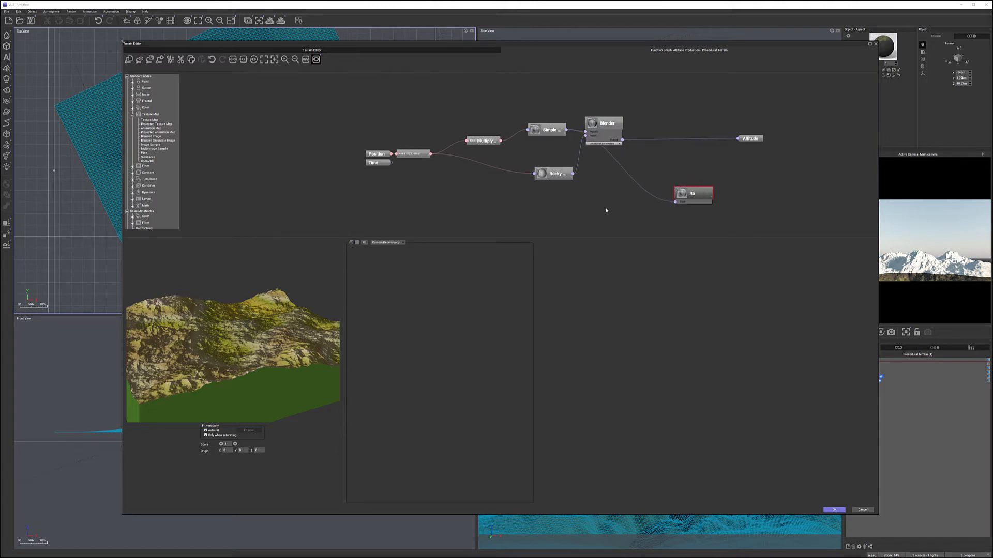
left_click_drag(704, 191, 742, 101)
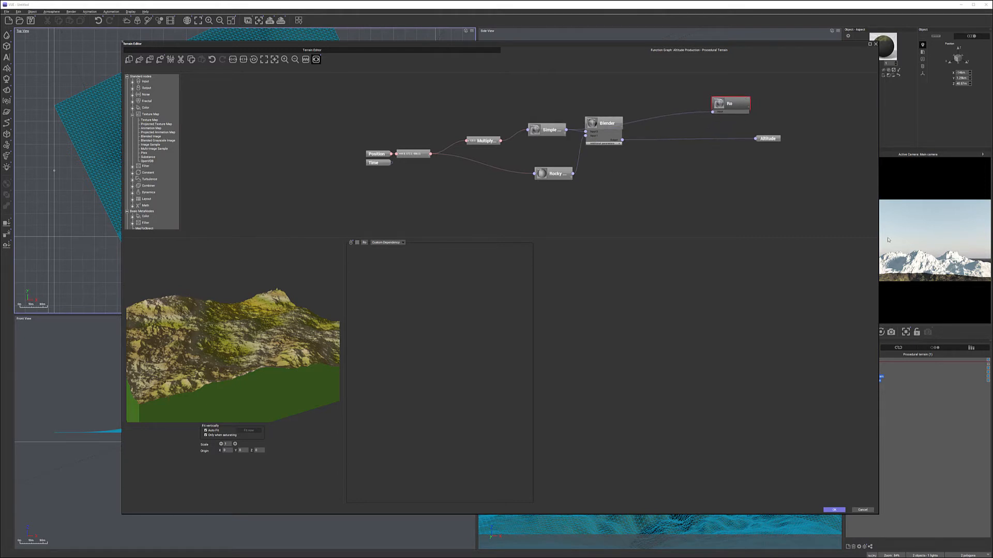
left_click_drag(622, 139, 740, 180)
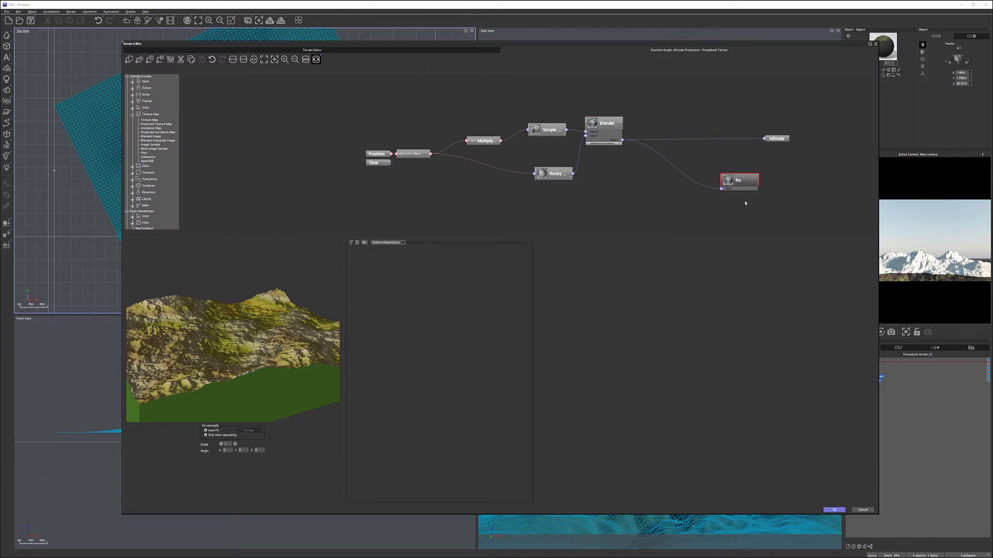
left_click(834, 510)
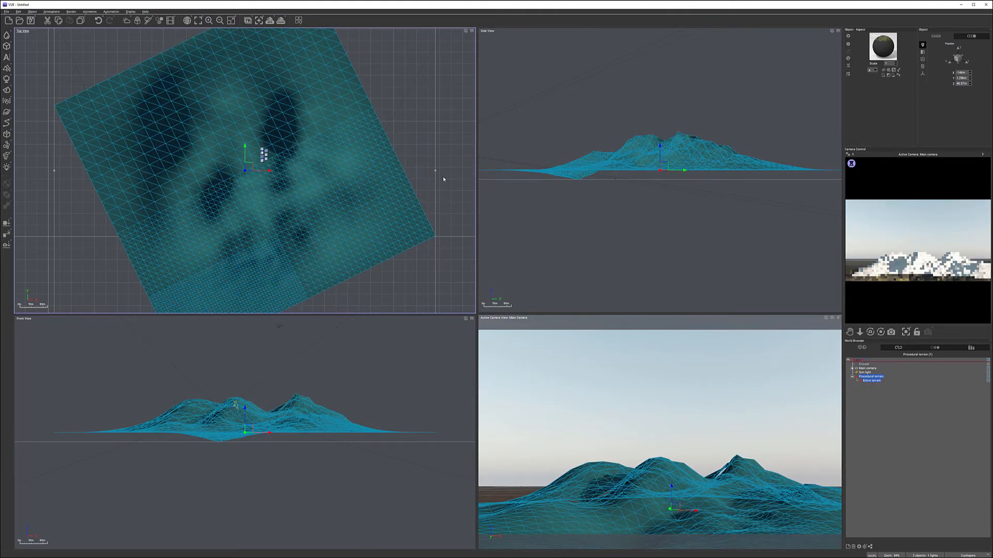
In the snow layer's alpha function graph, add an External Dependency input linked to the procedural terrain's Ro output.
double_click(882, 45)
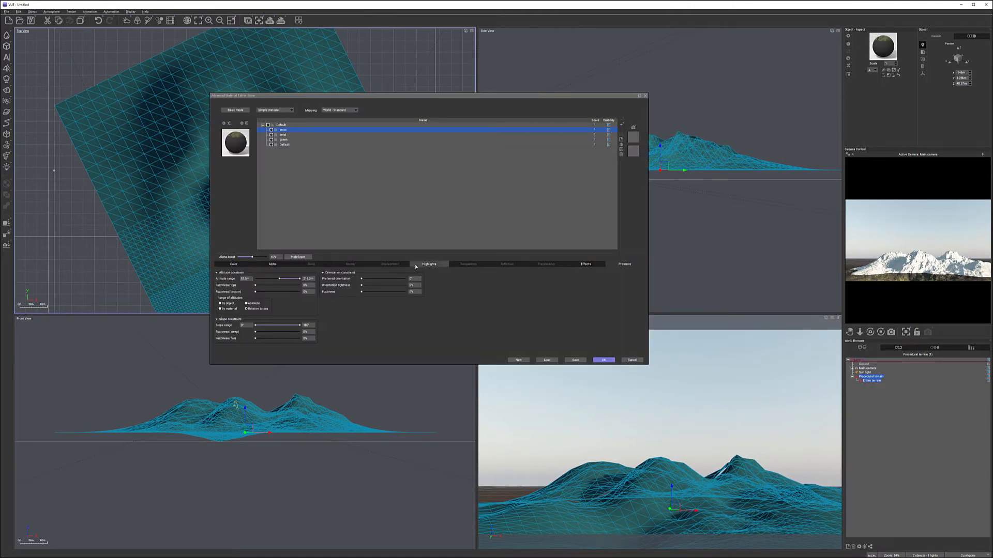
left_click(272, 264)
right_click(296, 297)
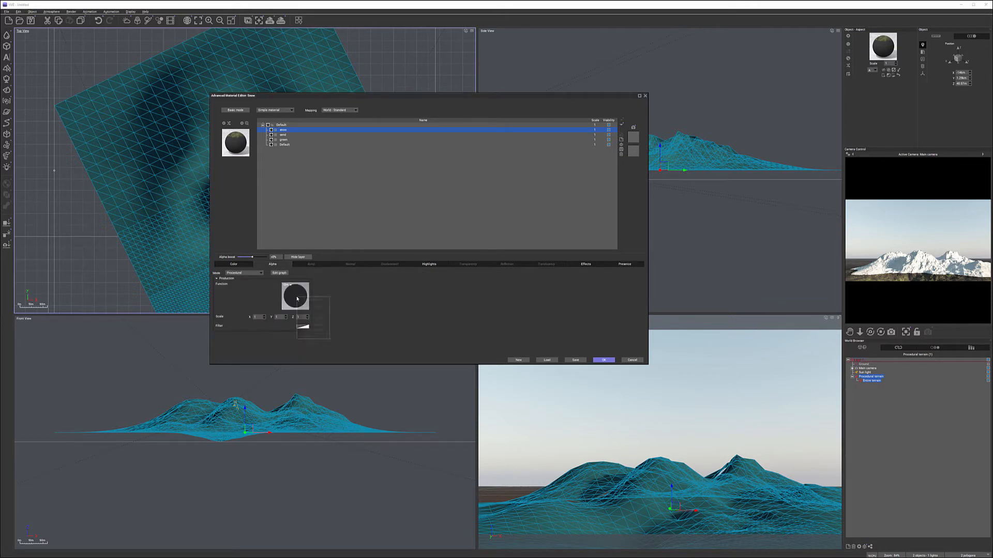
left_click(313, 300)
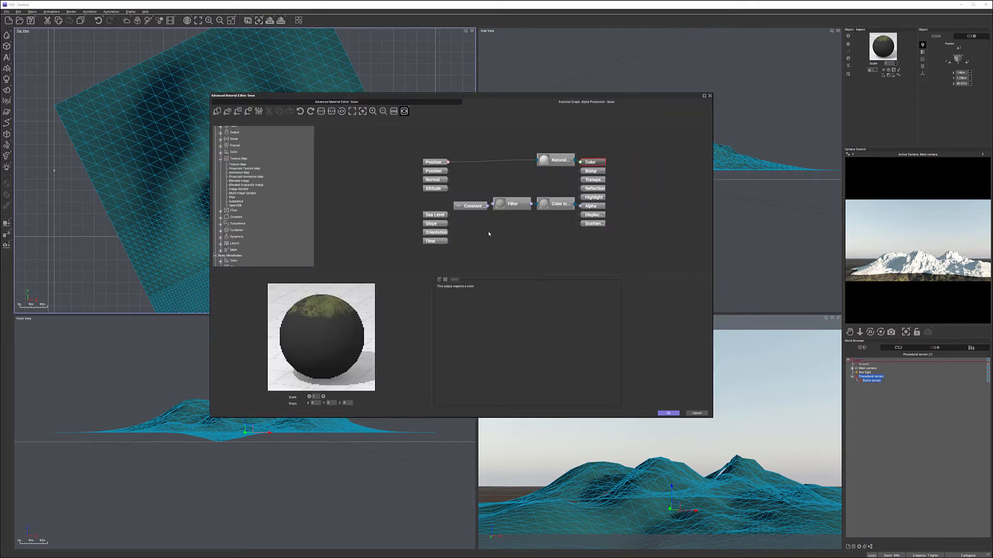
right_click(473, 234)
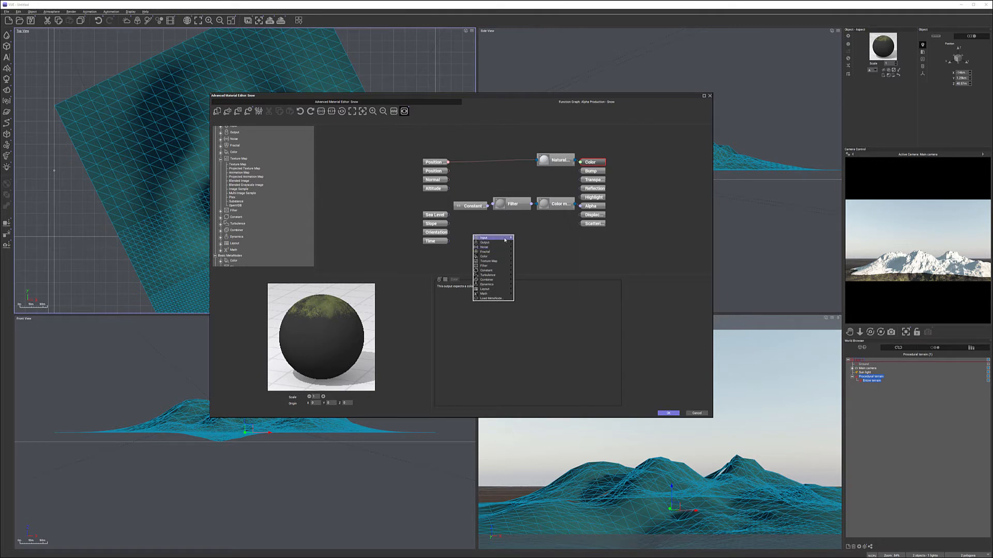
mouse_move(504, 240)
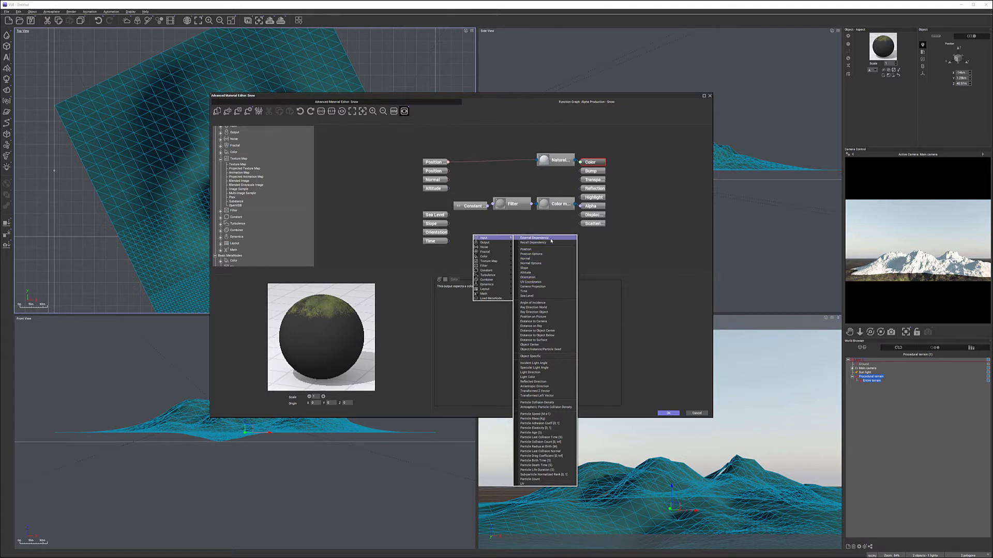
left_click(550, 239)
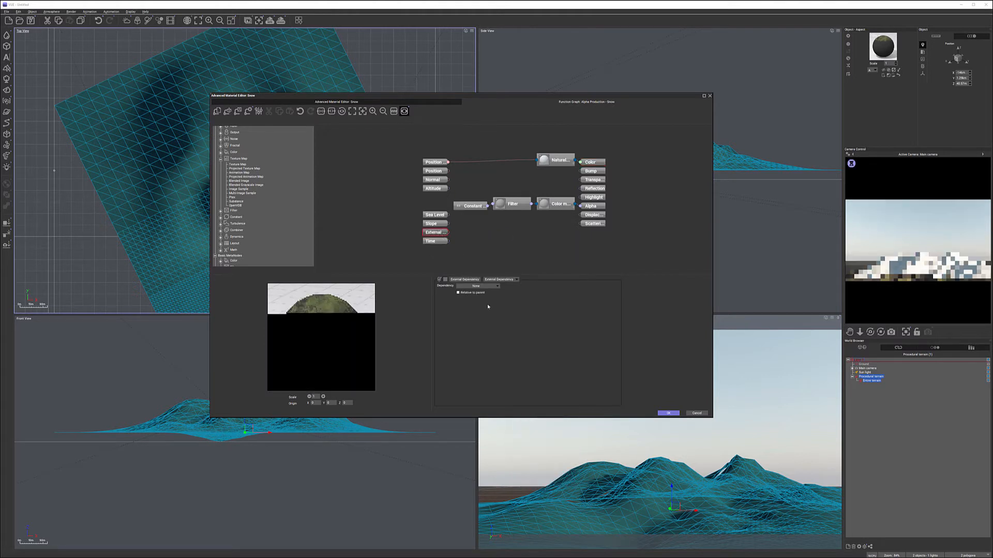
left_click(497, 287)
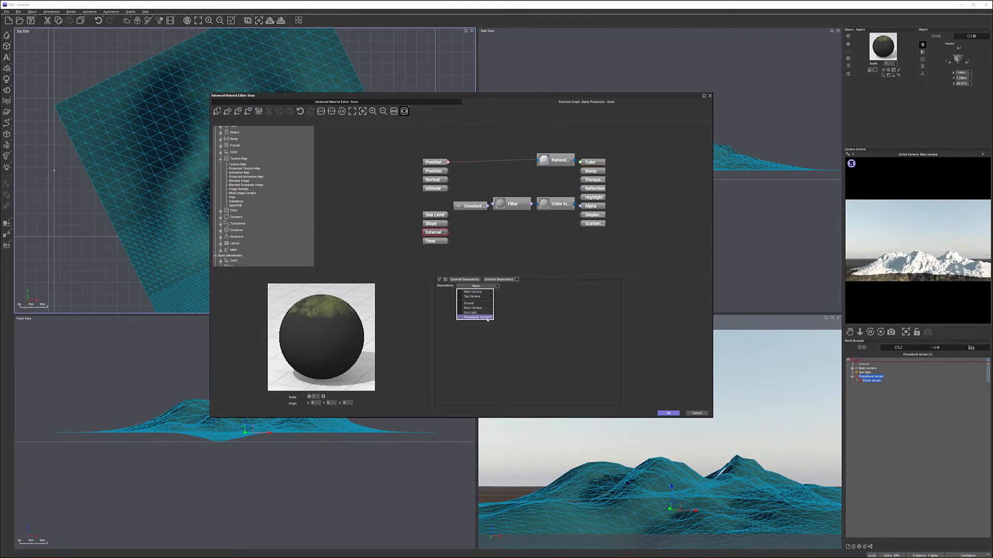
mouse_move(487, 318)
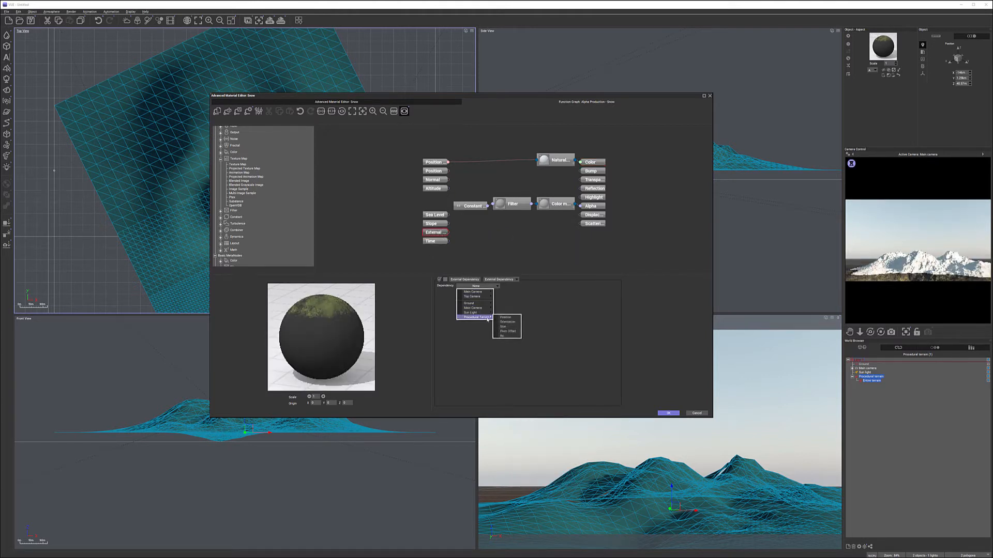
left_click(511, 337)
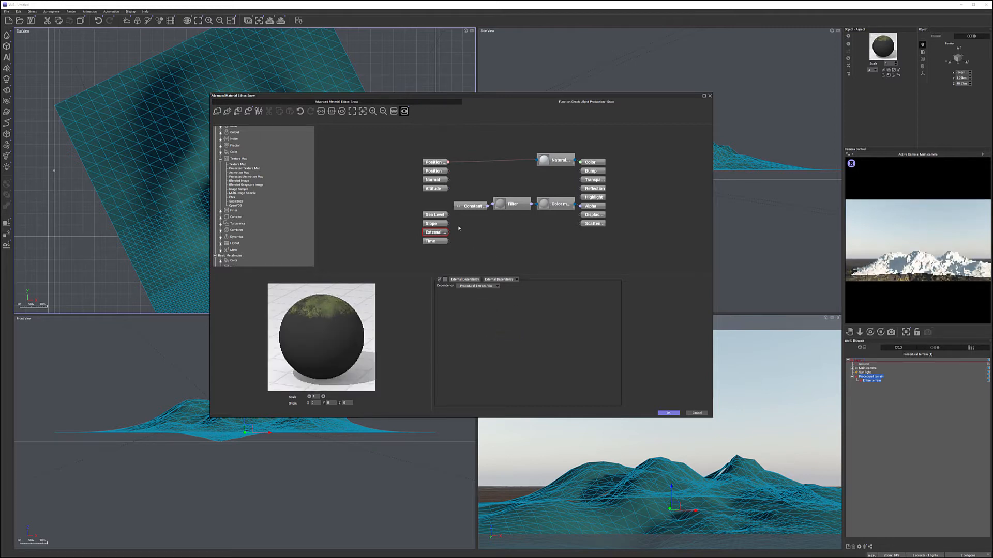
Connect the External Dependency input to the Filter node and delete the Constant node.
left_click_drag(448, 232, 494, 205)
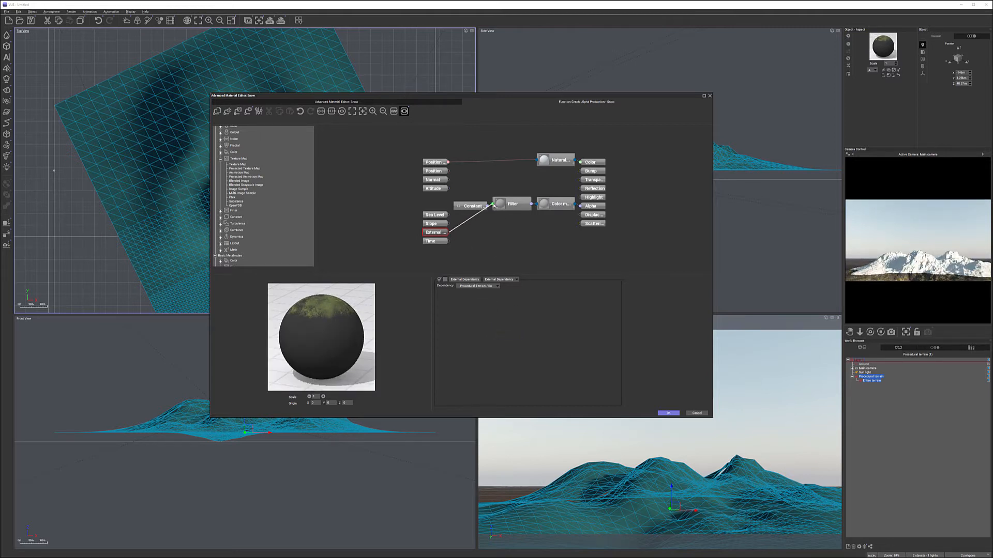
left_click(471, 205)
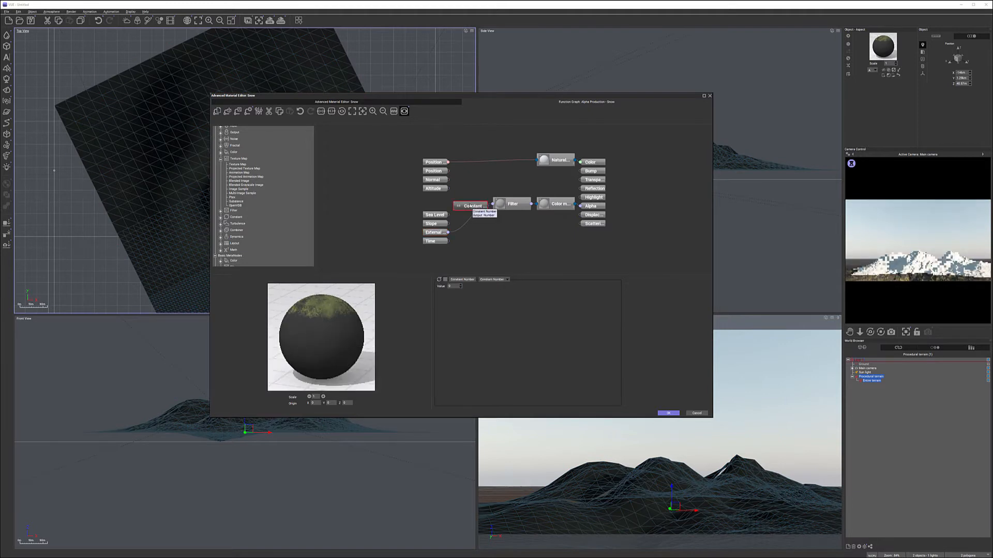
key("Delete")
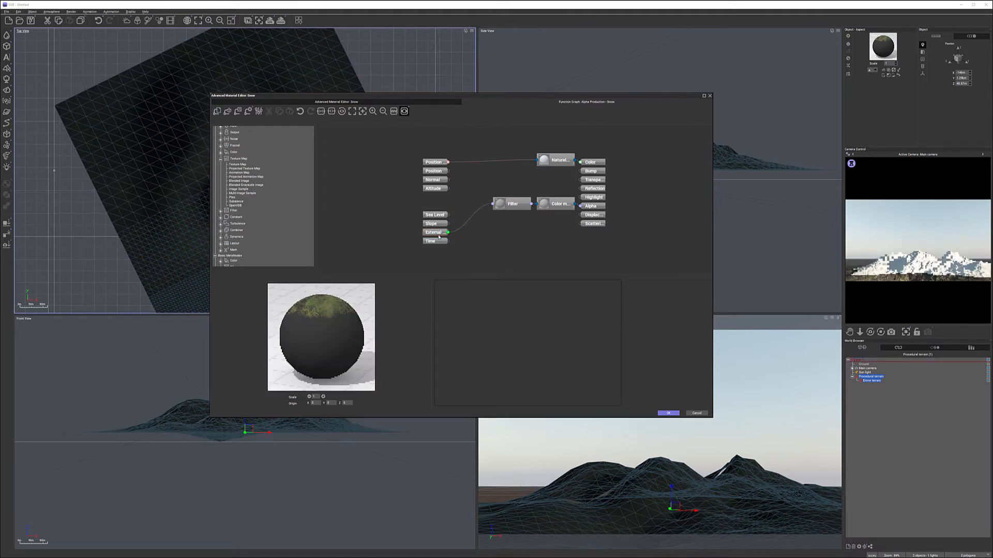
Delete the Color map node after the Filter and connect the Filter's output directly to Alpha.
left_click_drag(511, 204, 499, 198)
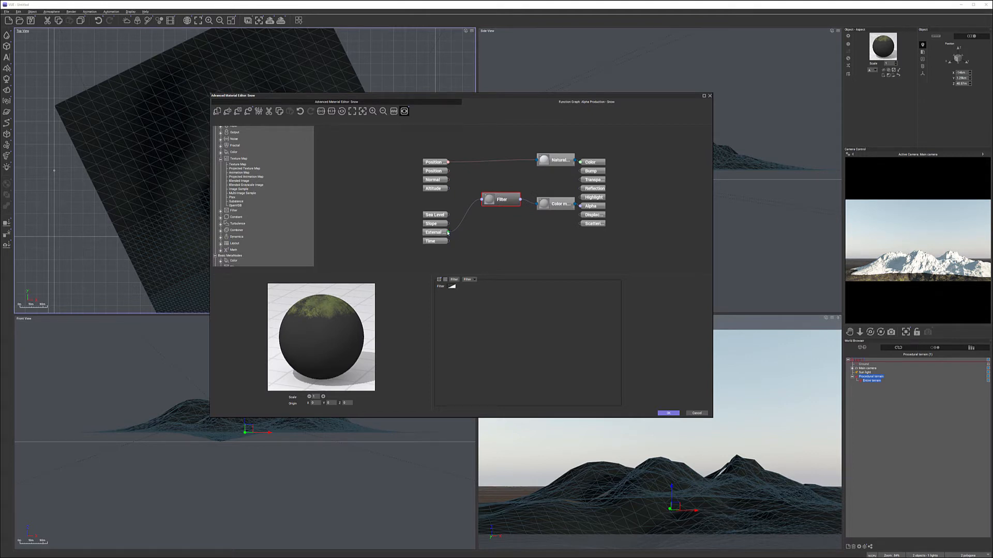
left_click_drag(448, 233, 564, 190)
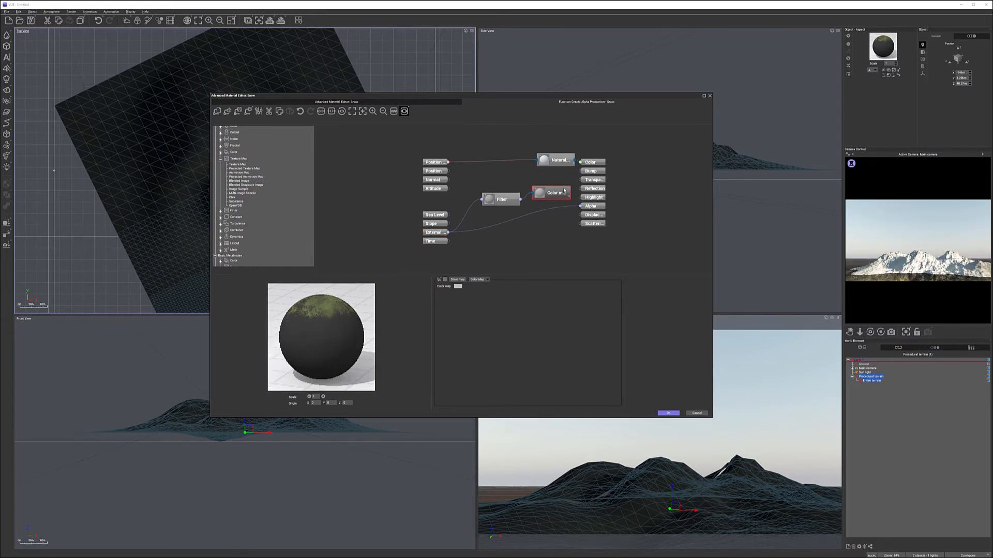
key("Delete")
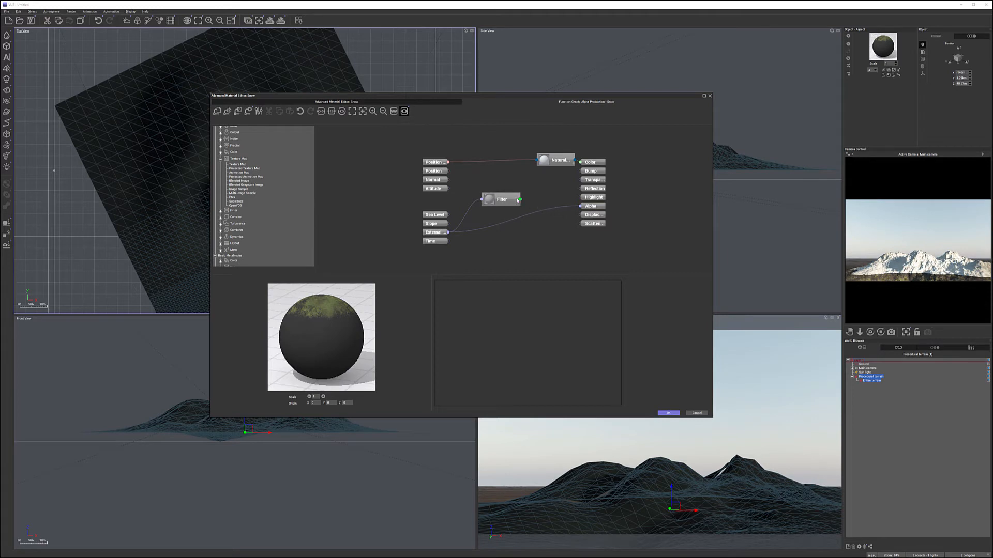
left_click_drag(517, 199, 584, 207)
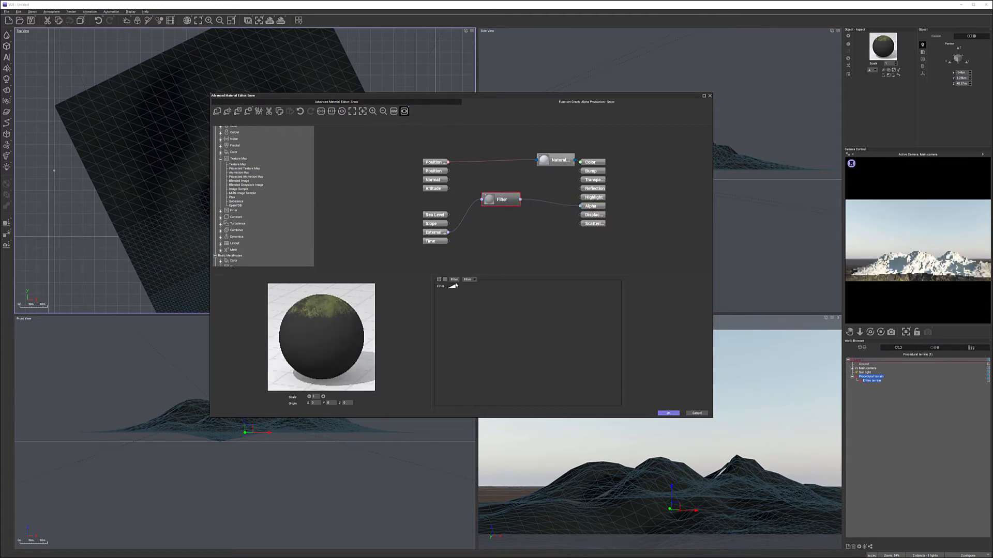
Reshape the snow alpha Filter's curve with two low keypoints so it rises gently before a steep end, and accept the material.
left_click(456, 285)
left_click(465, 291)
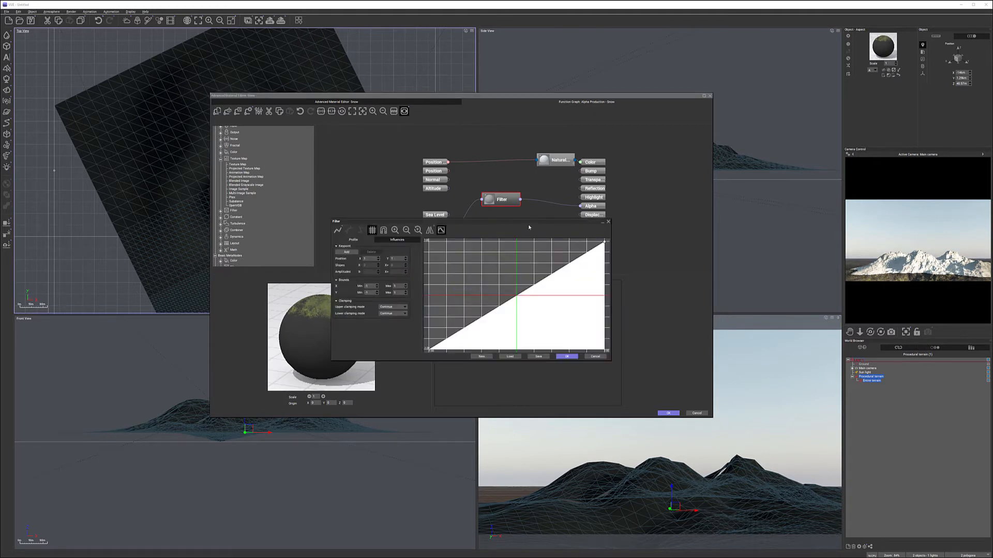
left_click_drag(529, 227, 592, 241)
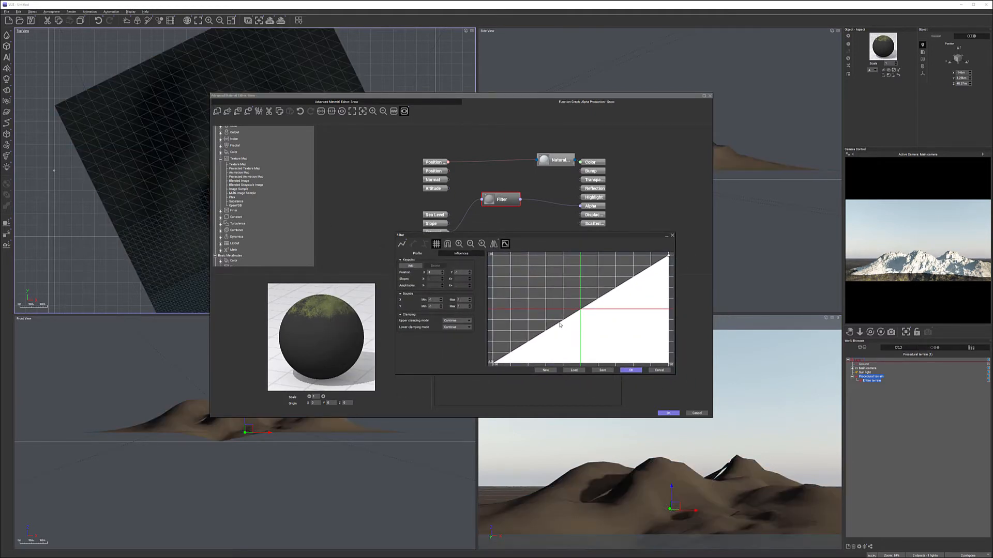
left_click_drag(563, 324, 588, 347)
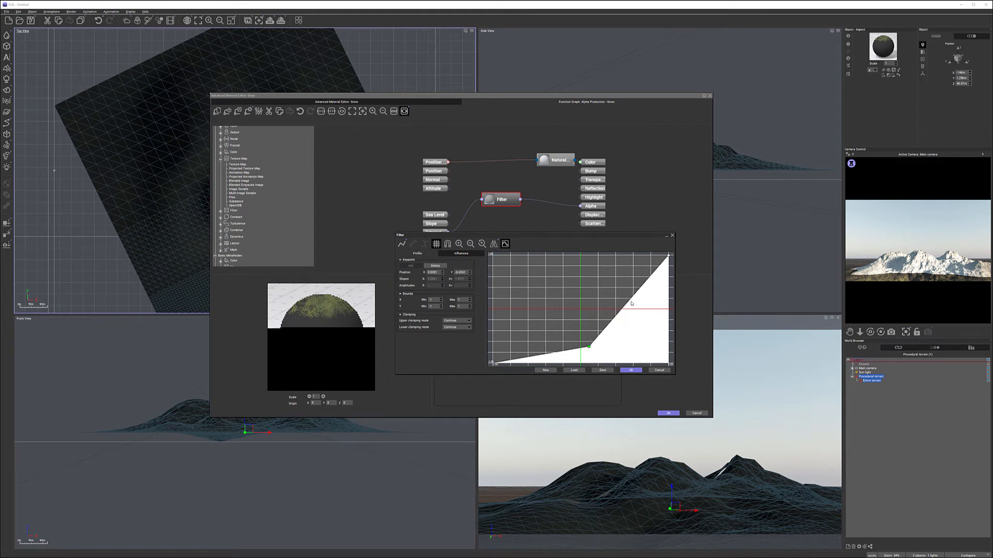
left_click(634, 299)
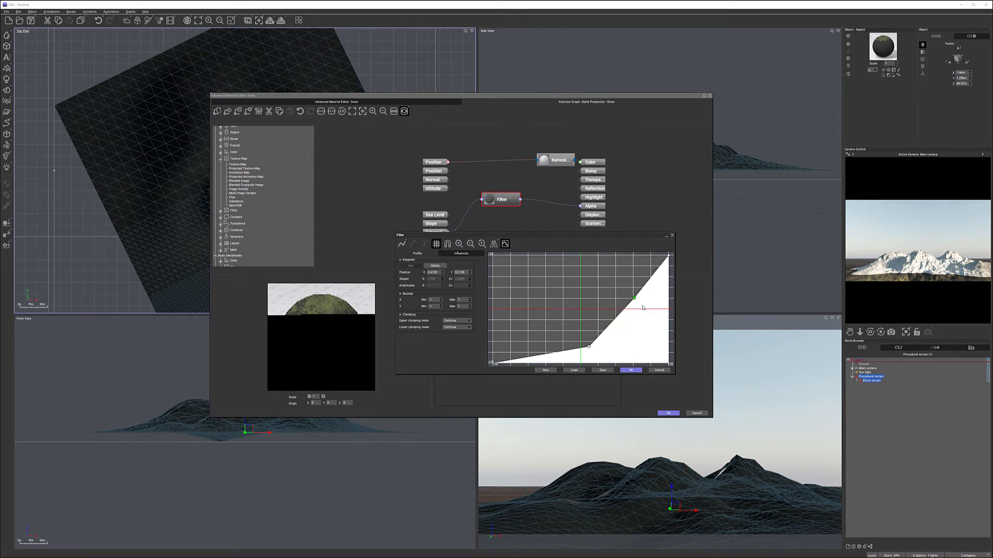
left_click_drag(634, 299, 647, 318)
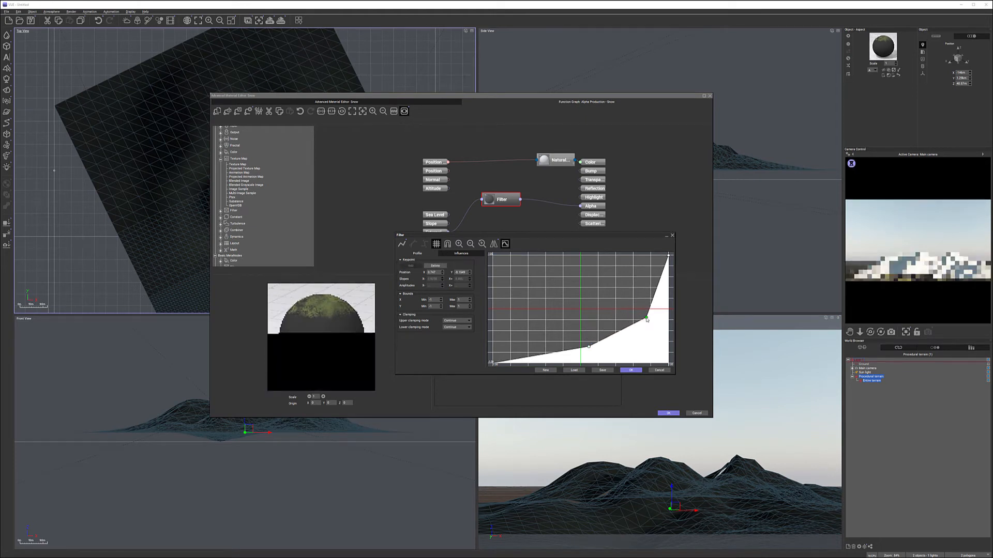
left_click_drag(589, 346, 591, 351)
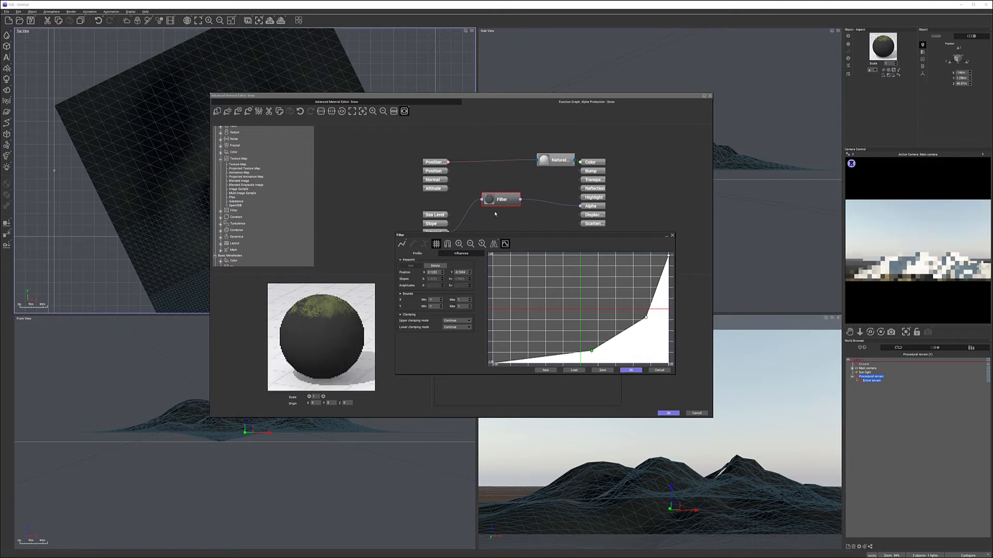
left_click(667, 414)
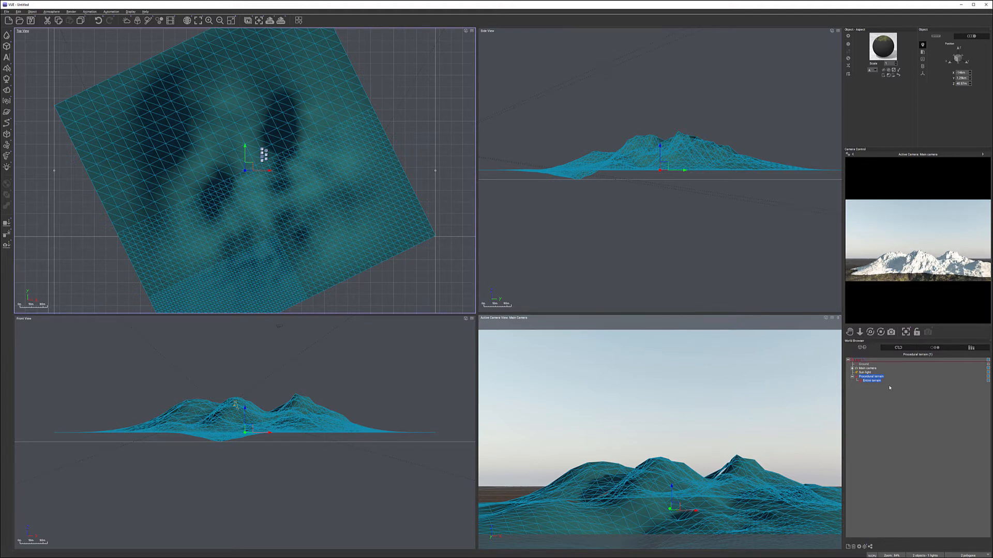
Reopen the snow layer's alpha function graph and shift the Filter node slightly closer to the Alpha output.
double_click(888, 53)
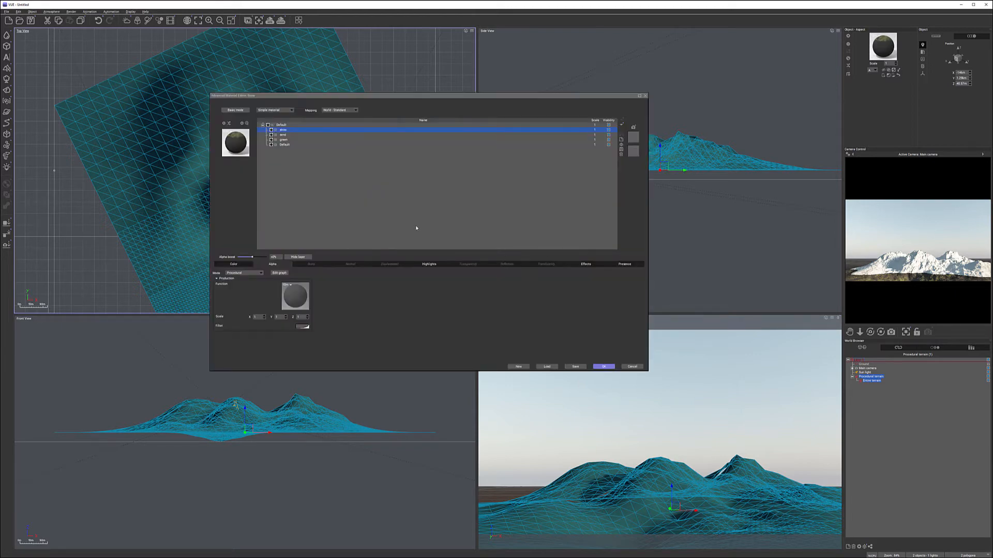
right_click(293, 292)
left_click(310, 295)
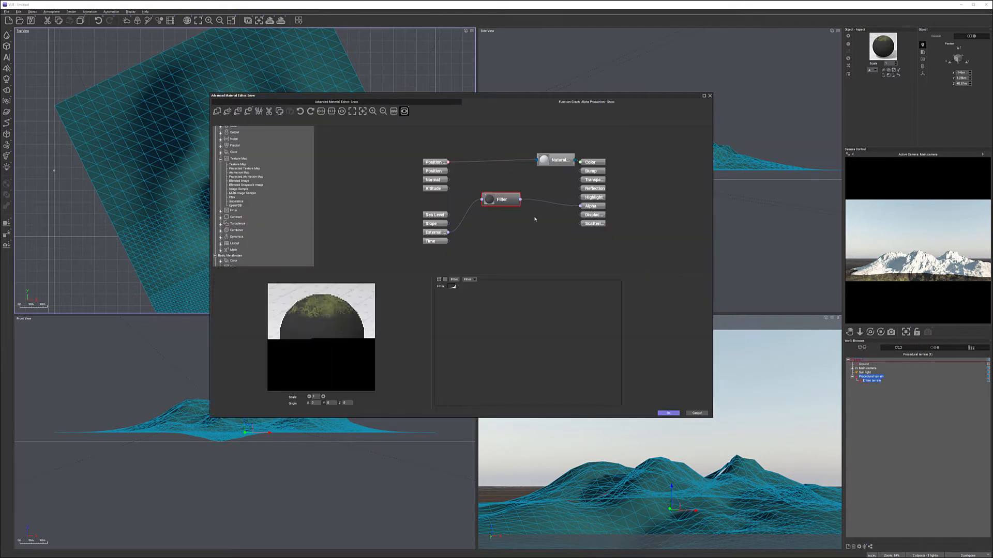
left_click_drag(505, 201, 515, 205)
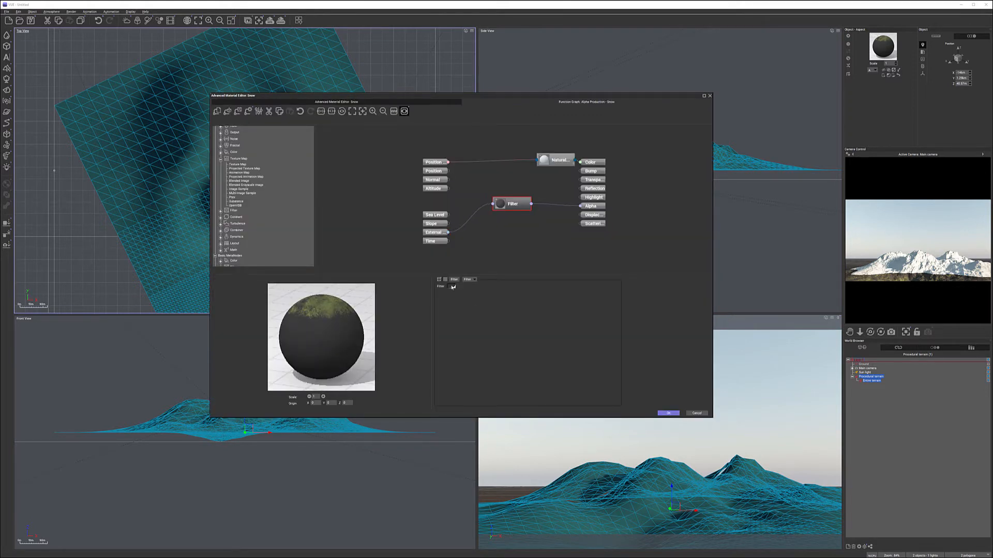
Check which procedural terrain outputs the External Dependency input offers, undo the extra Filter node move, and accept the material.
left_click(434, 233)
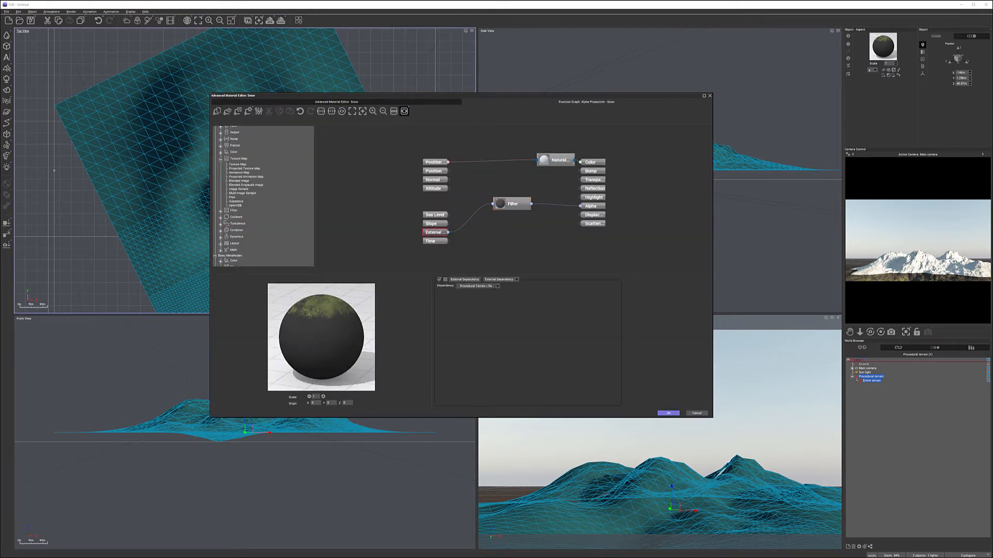
left_click(475, 286)
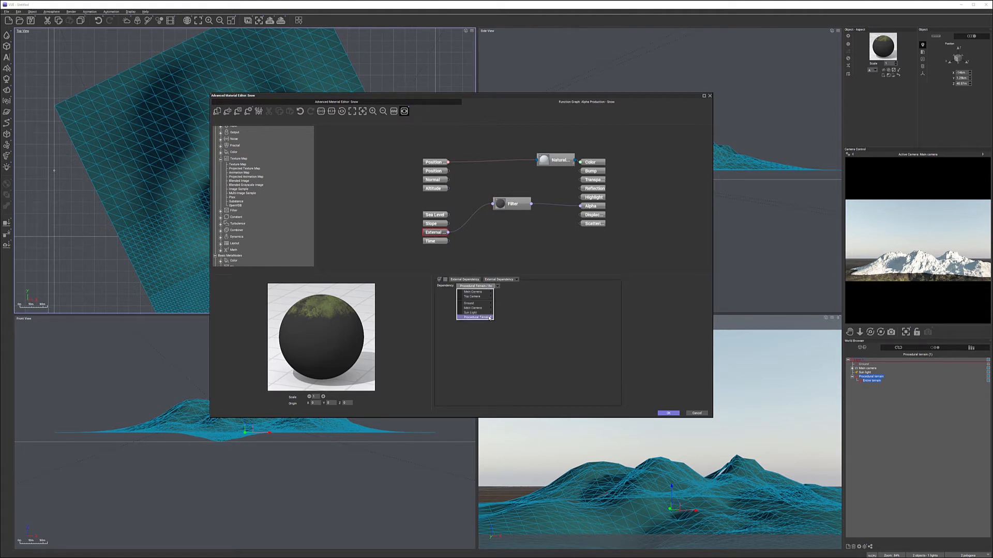
mouse_move(489, 318)
left_click(601, 327)
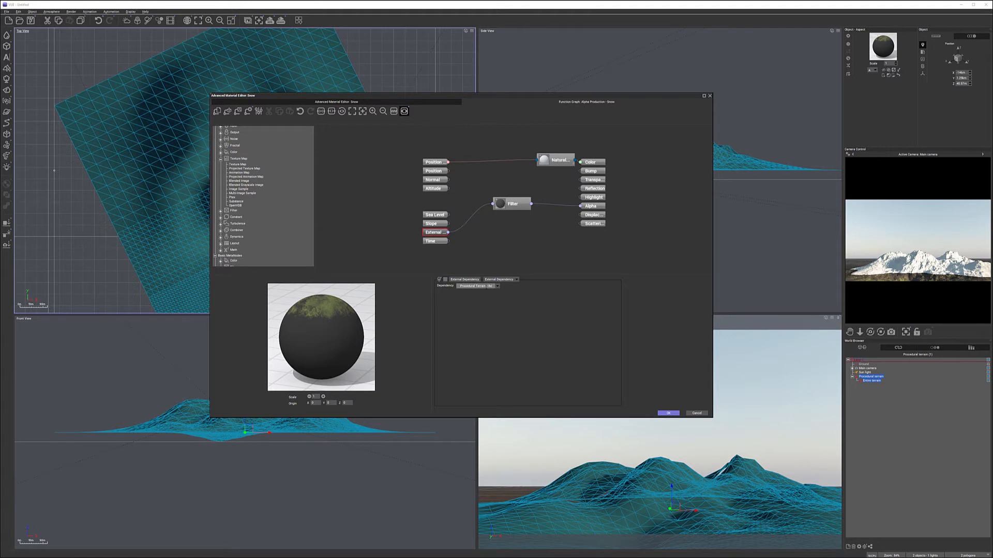
left_click(497, 287)
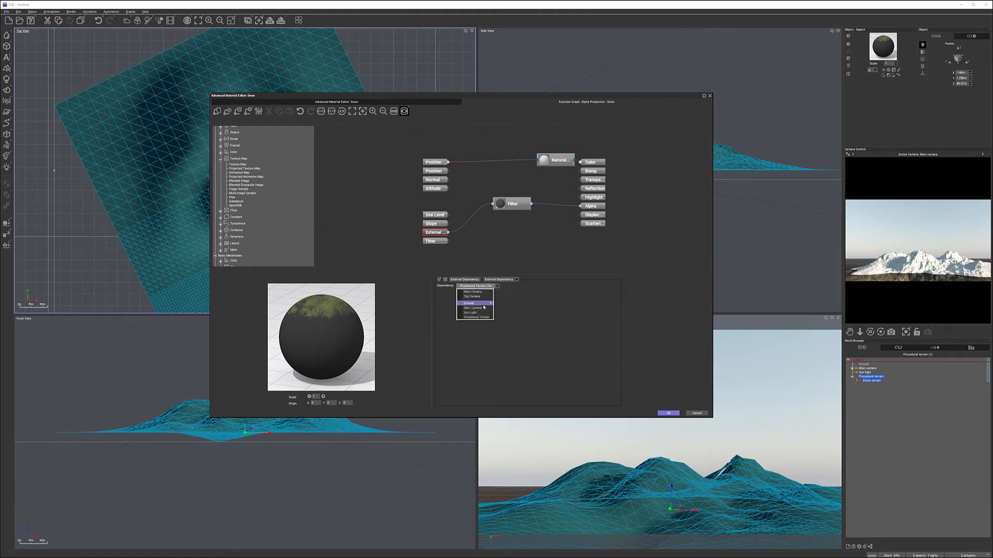
mouse_move(484, 305)
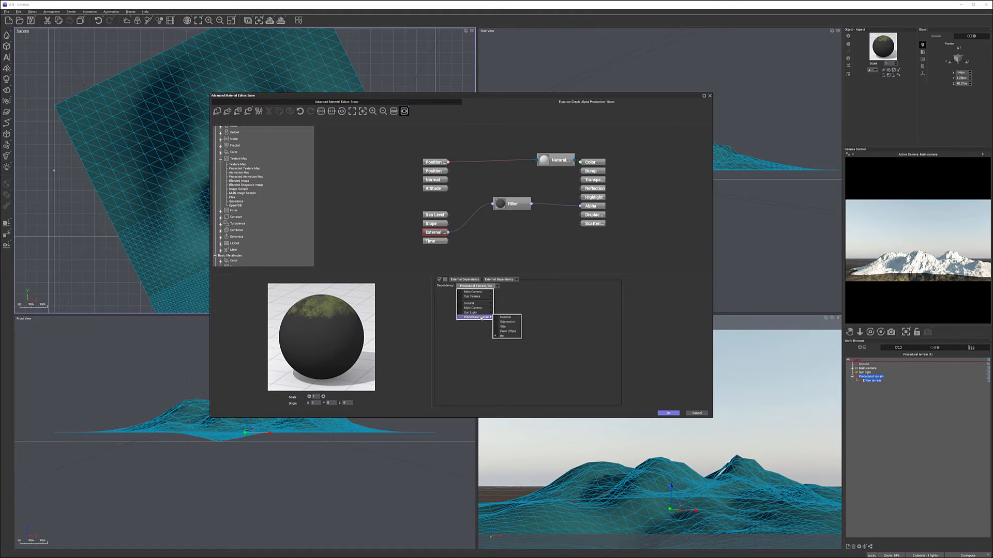
left_click(576, 336)
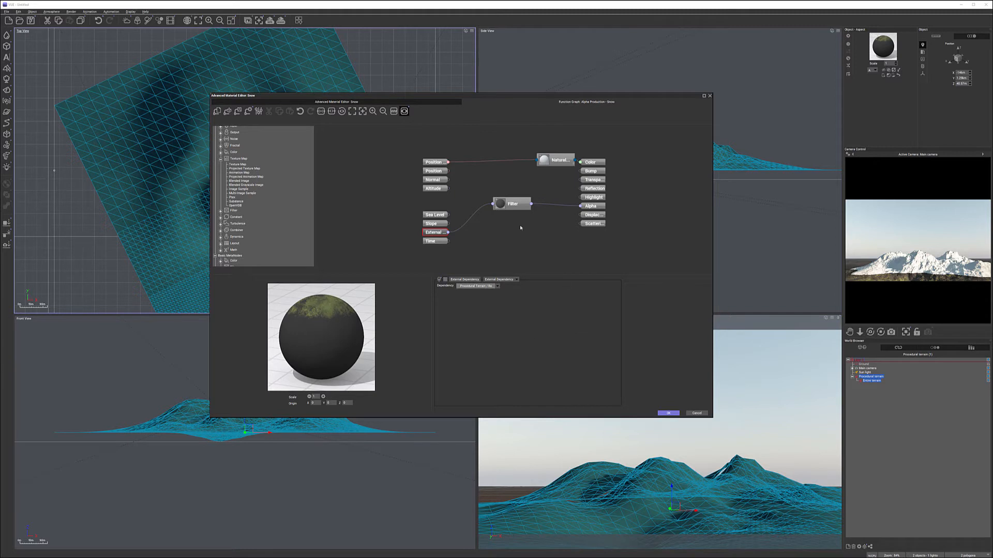
left_click_drag(518, 205, 522, 225)
key("ctrl+z")
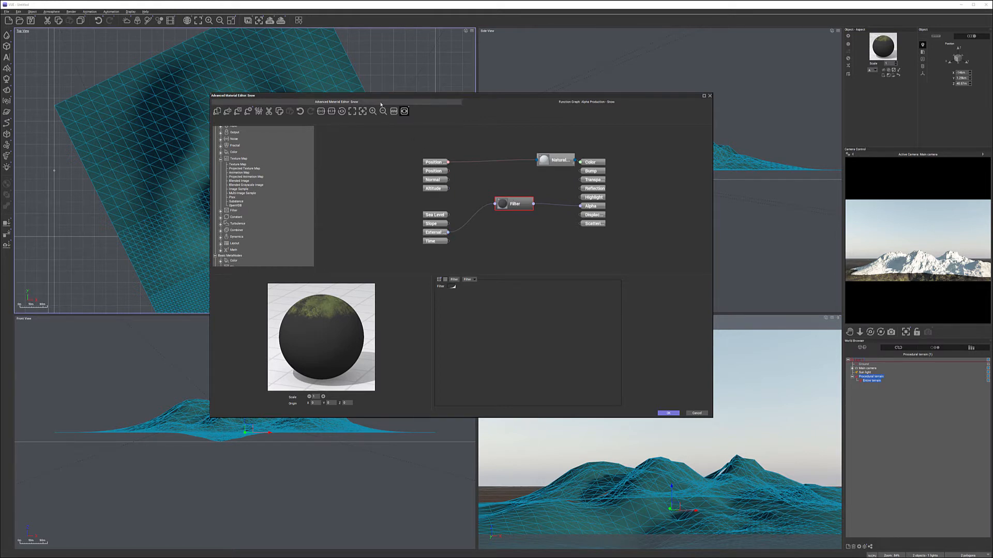
left_click(668, 413)
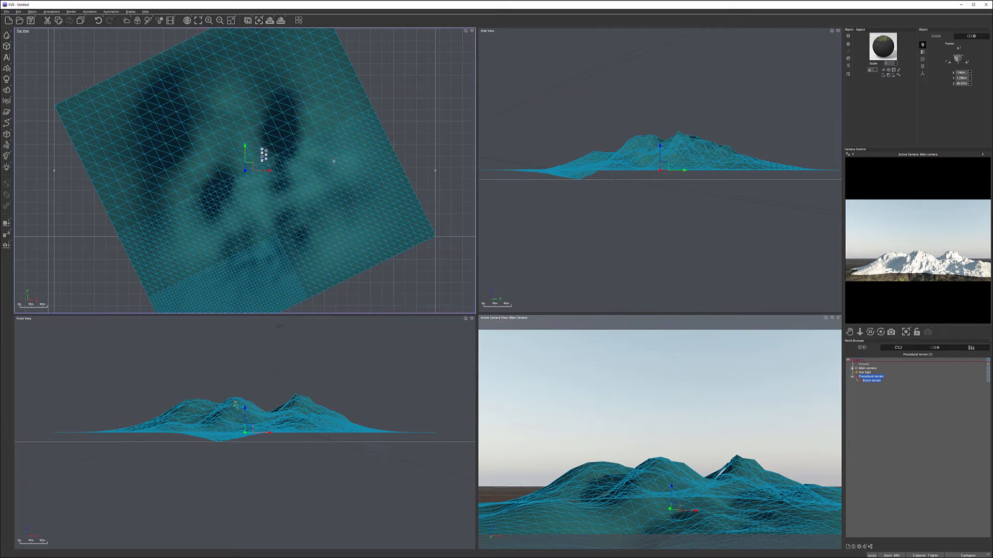
Open the procedural terrain's altitude function graph and move the Rocky and Ro nodes lower to make room after the Blender.
right_click(334, 170)
left_click(299, 197)
left_click(262, 150)
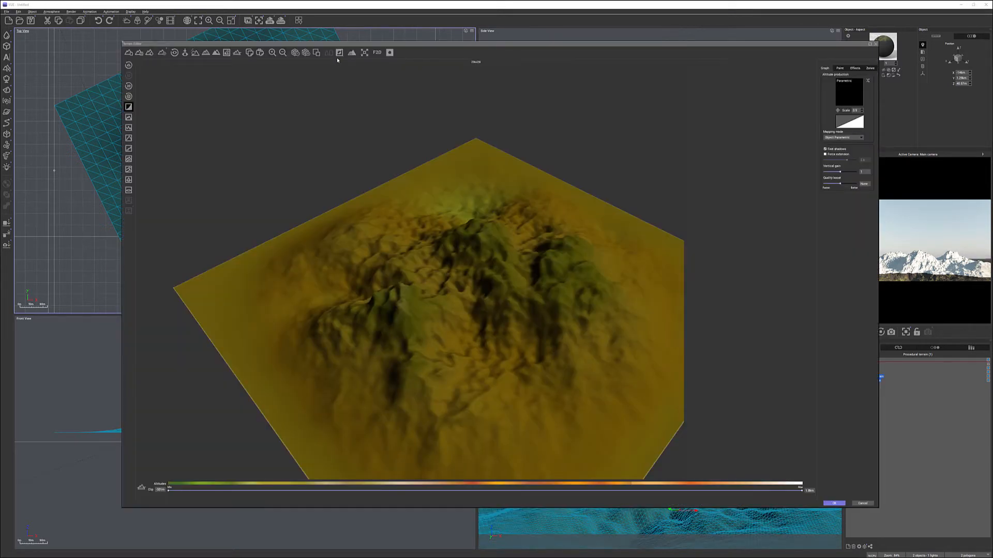
right_click(845, 83)
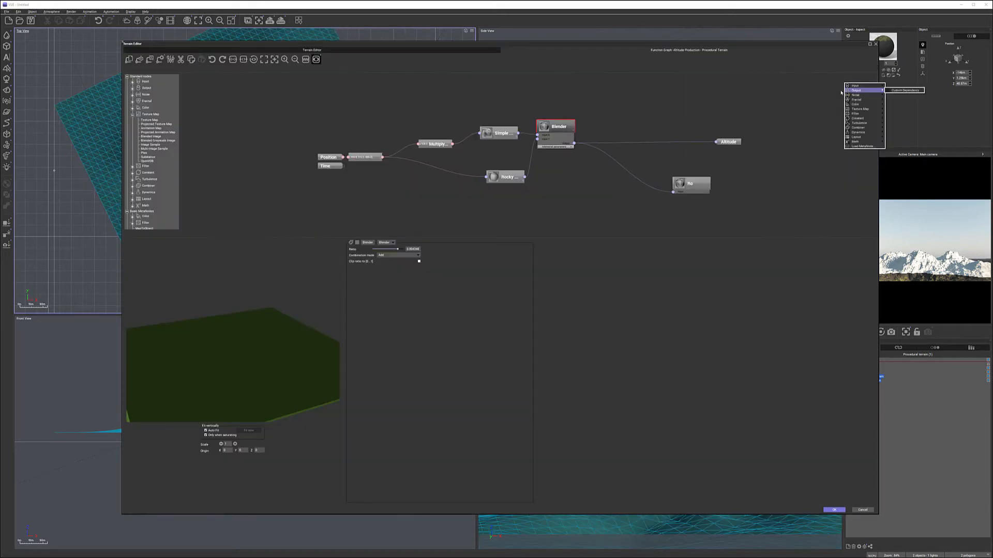
left_click(841, 92)
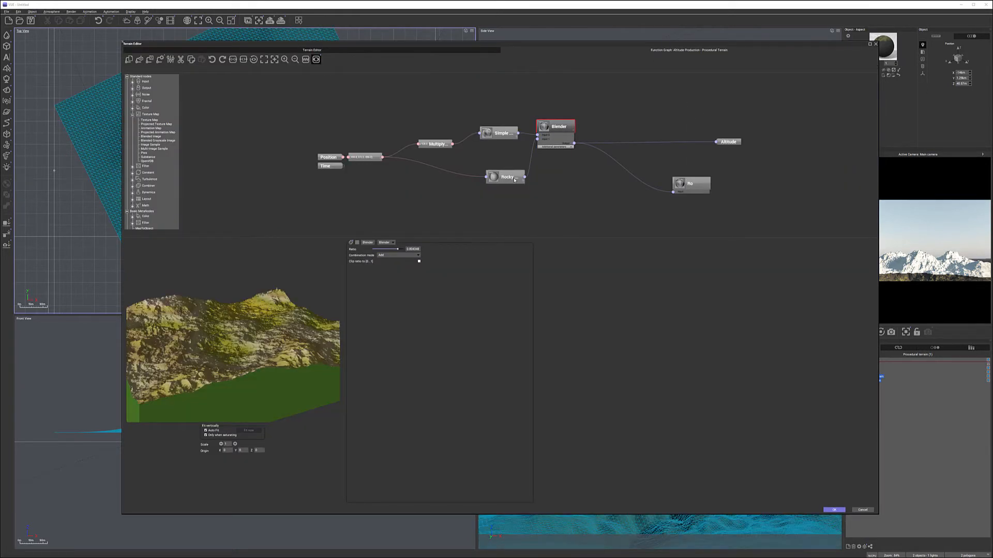
left_click_drag(514, 180, 486, 199)
left_click_drag(689, 187, 695, 199)
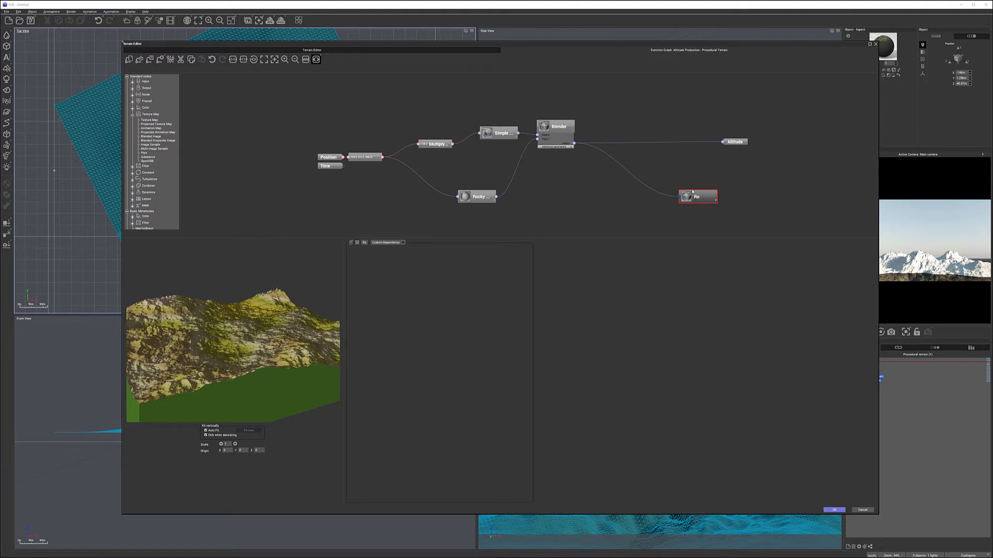
Add a Filter node and connect it between the Blender's output and the Ro node.
right_click(614, 191)
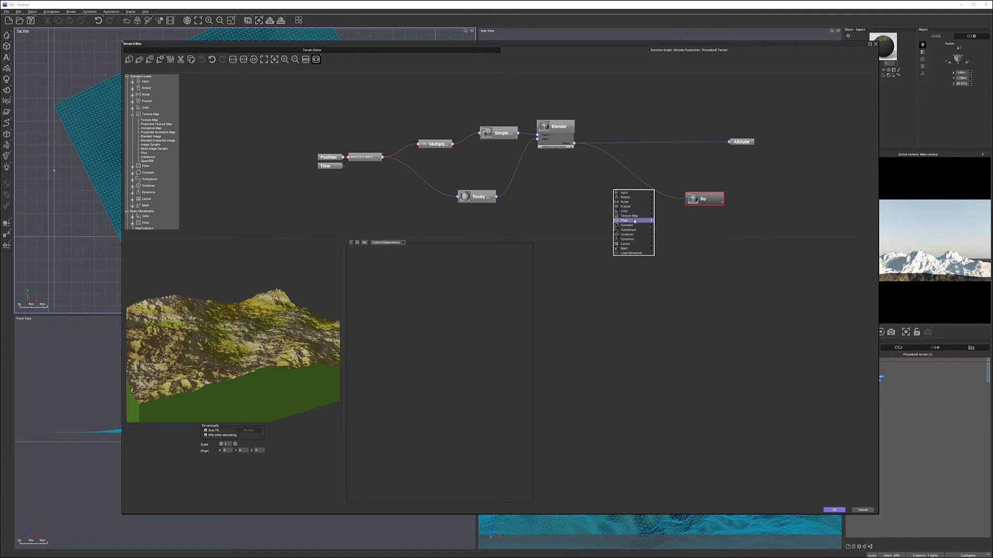
mouse_move(634, 222)
mouse_move(683, 221)
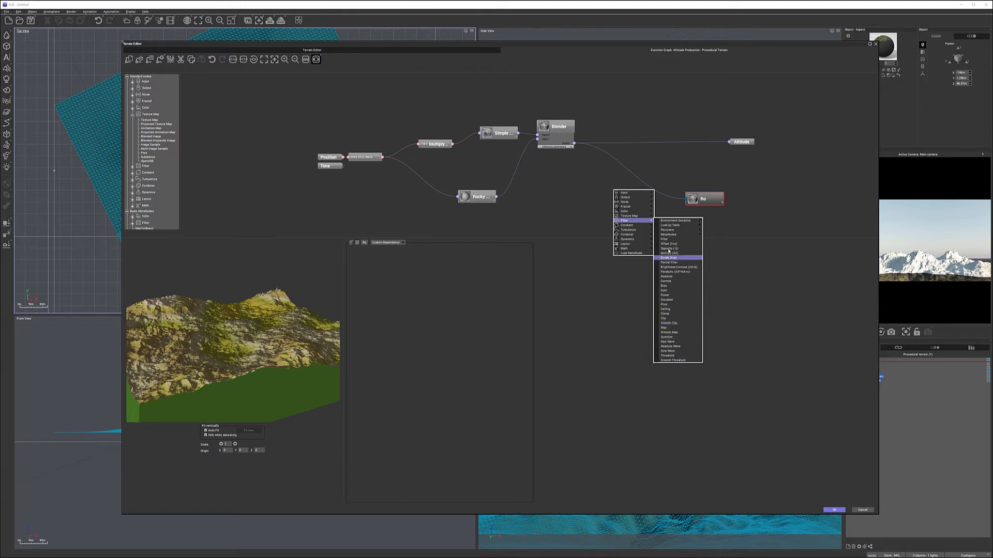
left_click(672, 239)
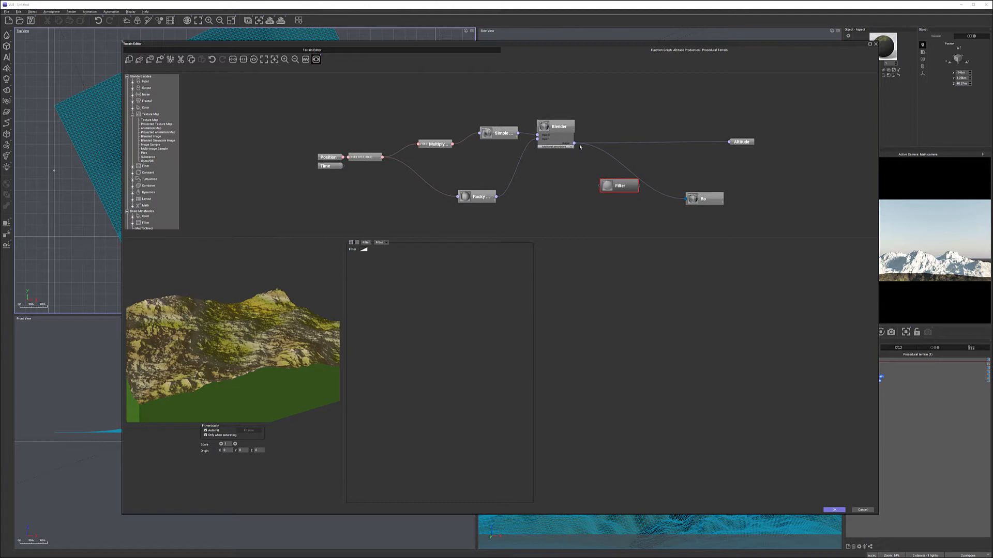
left_click_drag(575, 144, 686, 199)
left_click(621, 186)
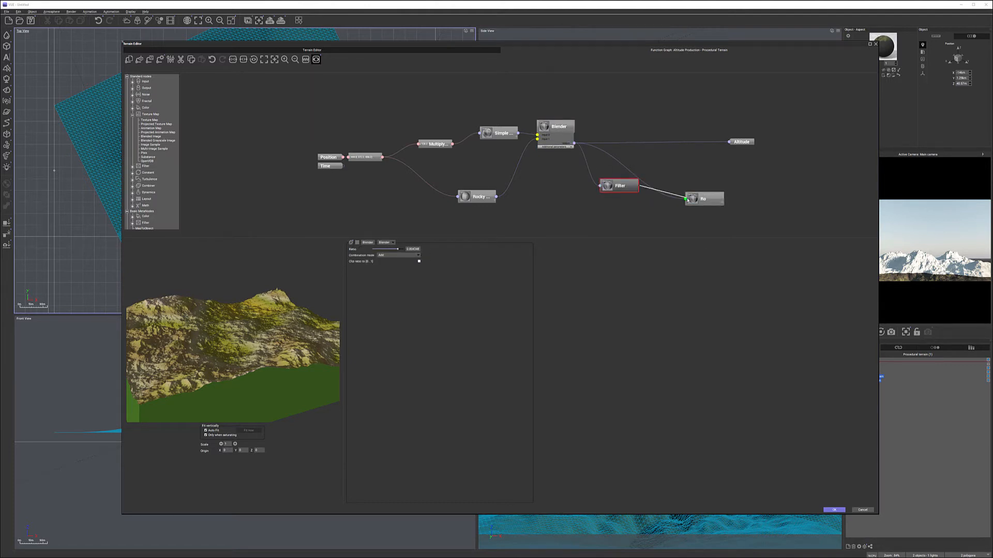
Shape the new Filter's curve with two keypoints into a steep rise around its midpoint, and accept the curve and terrain edits.
double_click(621, 187)
left_click(362, 250)
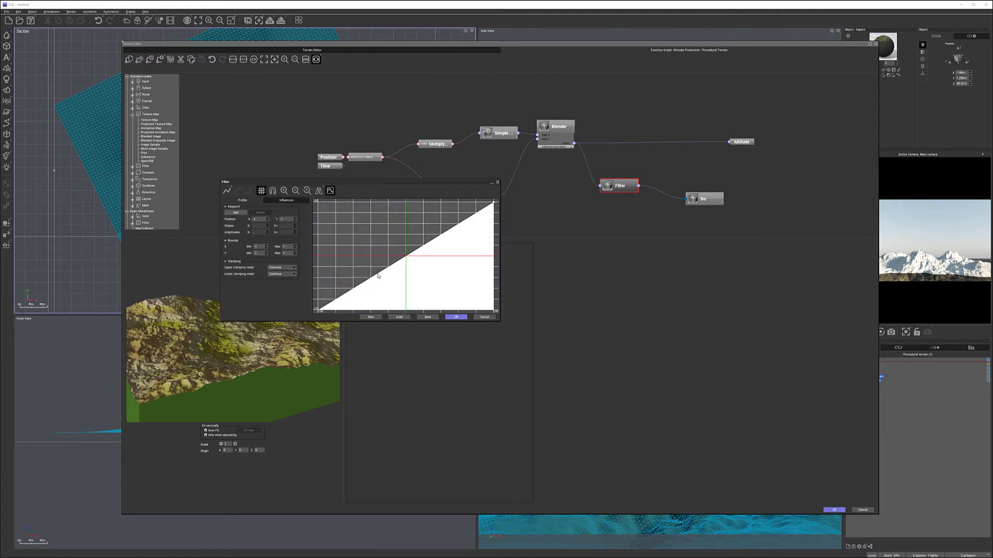
left_click(379, 274)
left_click_drag(384, 278, 402, 289)
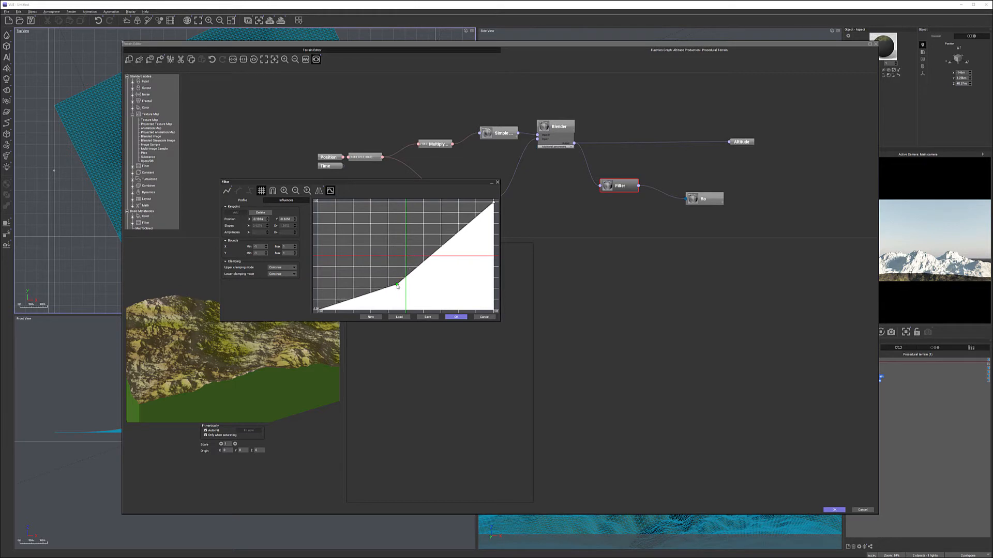
left_click(462, 237)
left_click_drag(462, 236, 449, 213)
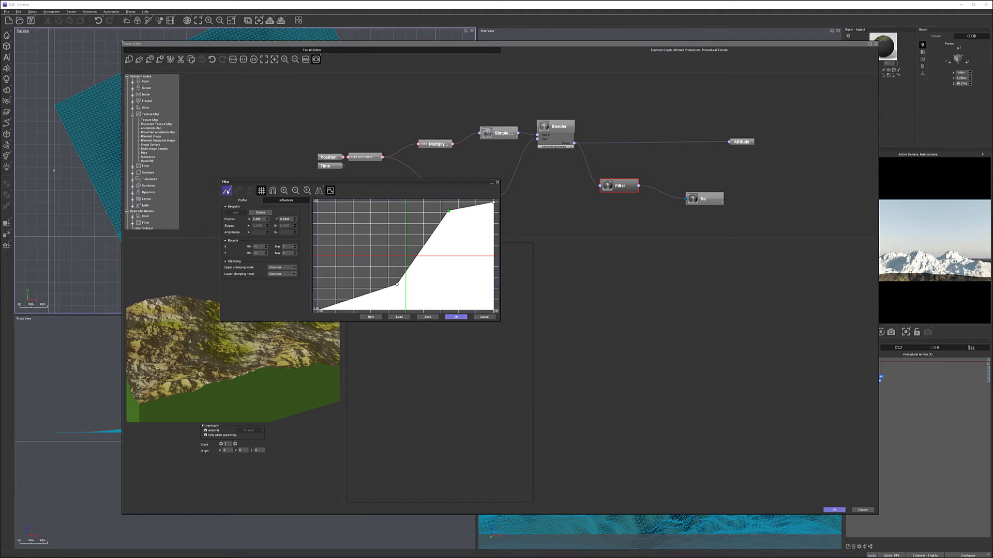
left_click_drag(397, 284, 392, 305)
left_click_drag(448, 213, 418, 202)
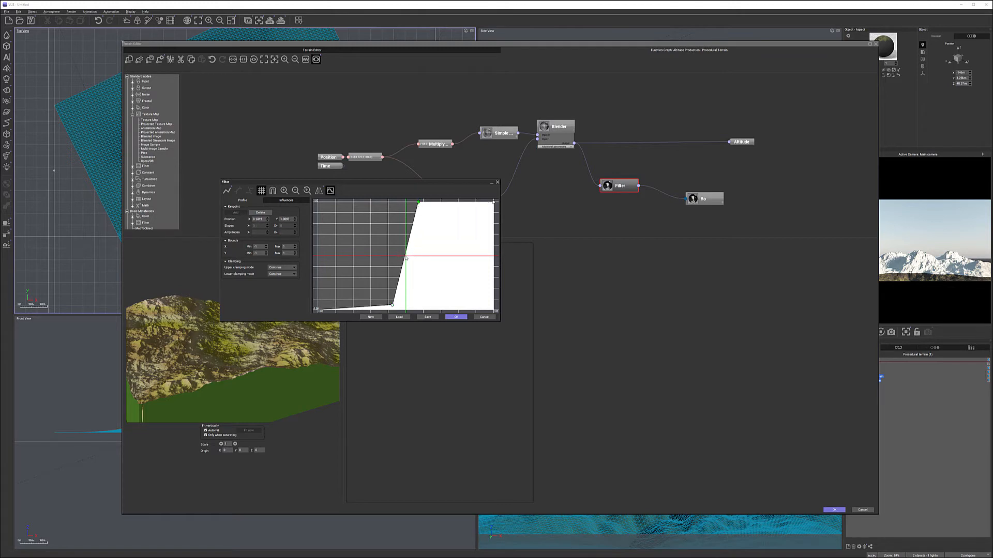
left_click_drag(393, 305, 394, 308)
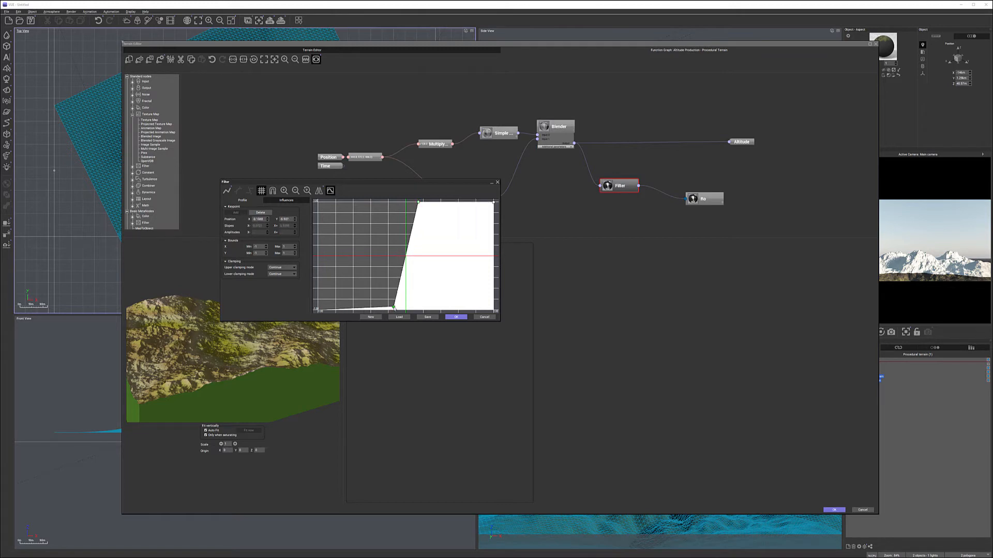
left_click(456, 317)
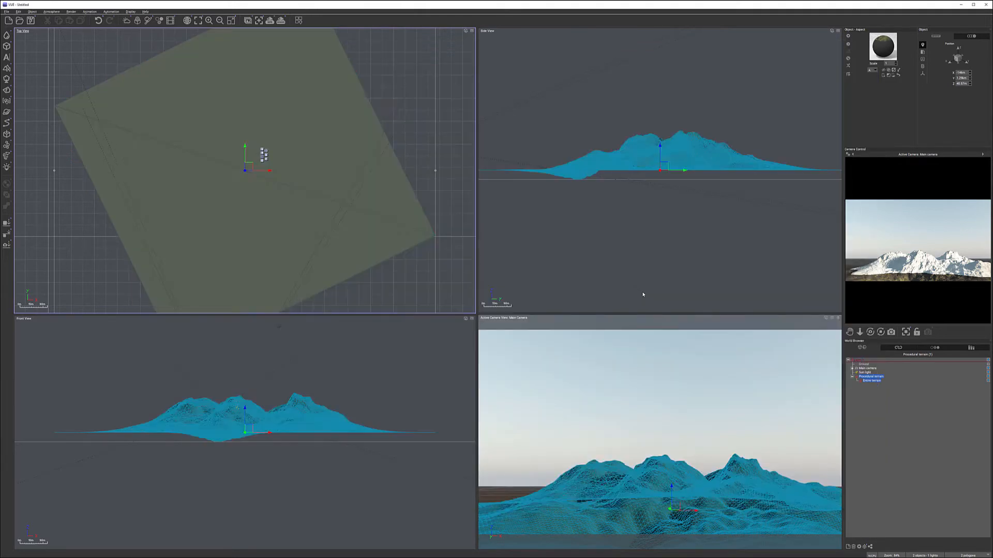
Reopen the terrain's layered material in the Advanced Material Editor.
double_click(883, 46)
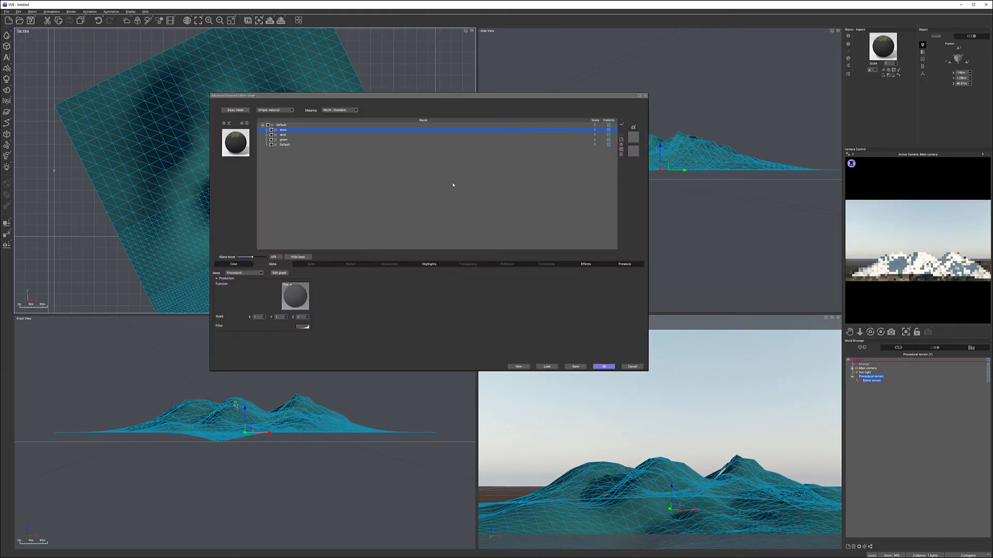
Open the snow layer's alpha function graph and examine the external dependency input and the Filter node.
right_click(310, 298)
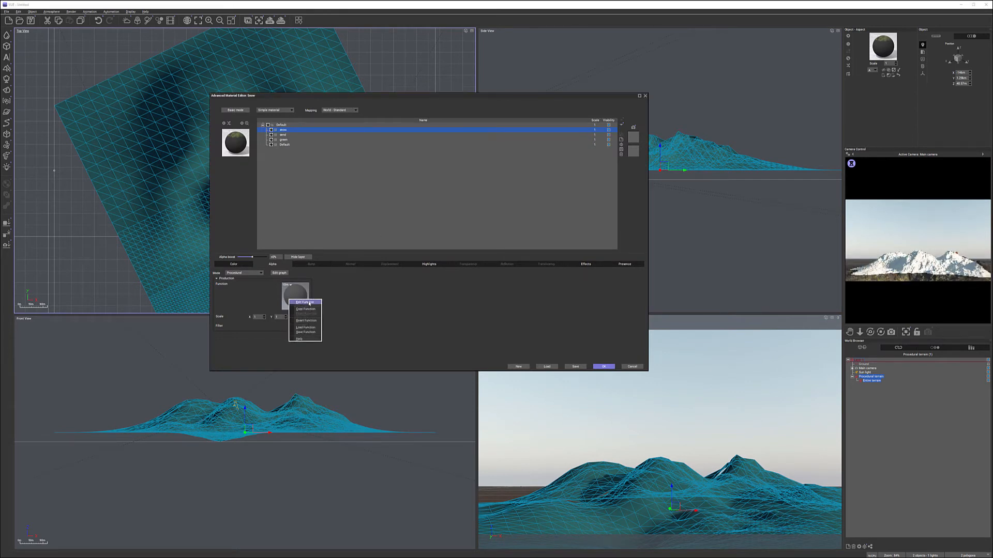
left_click(305, 302)
left_click_drag(521, 201, 521, 217)
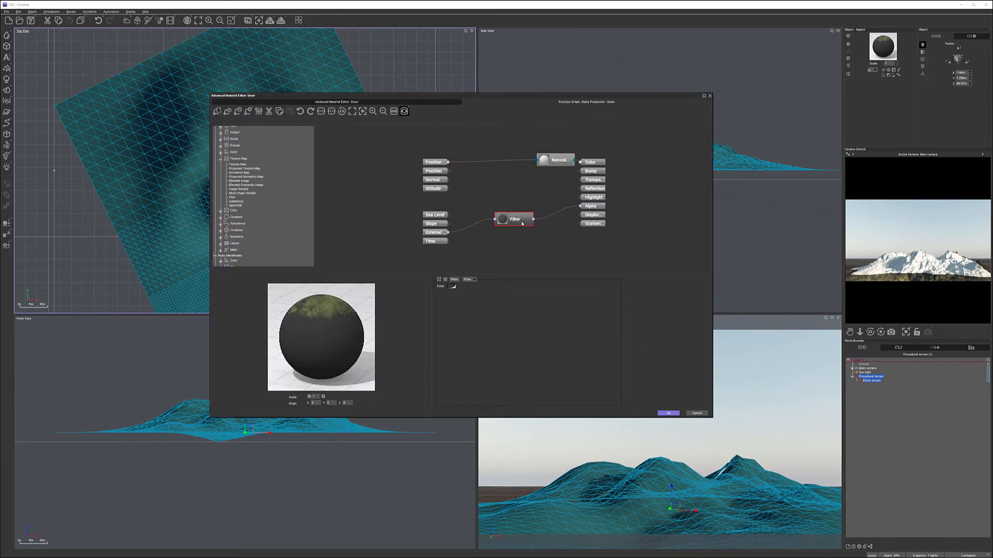
left_click(435, 234)
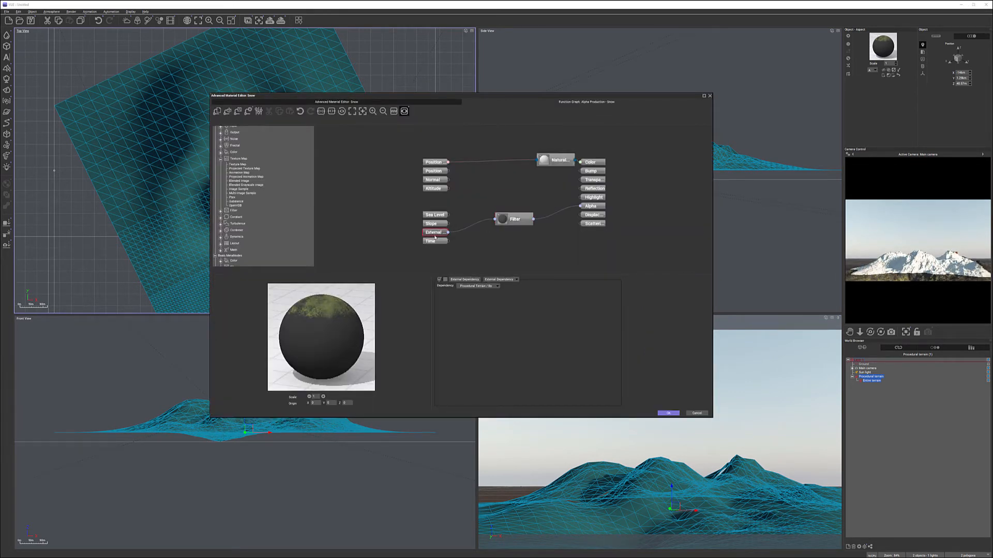
left_click(497, 287)
mouse_move(481, 318)
left_click(506, 337)
left_click(514, 220)
right_click(521, 218)
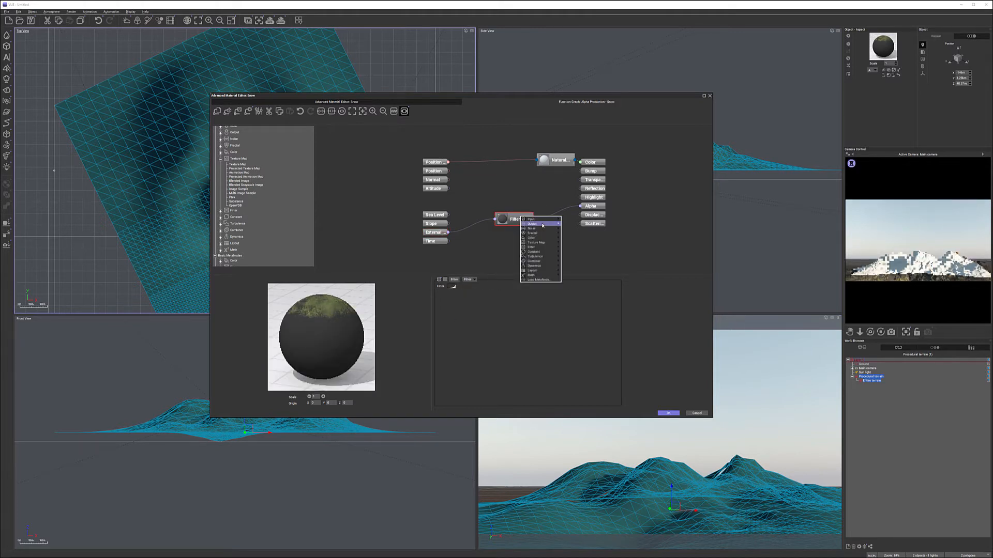
Reshape the Filter node's curve into a steep rise just before the midpoint, reaching full value, and accept the material changes.
left_click(452, 287)
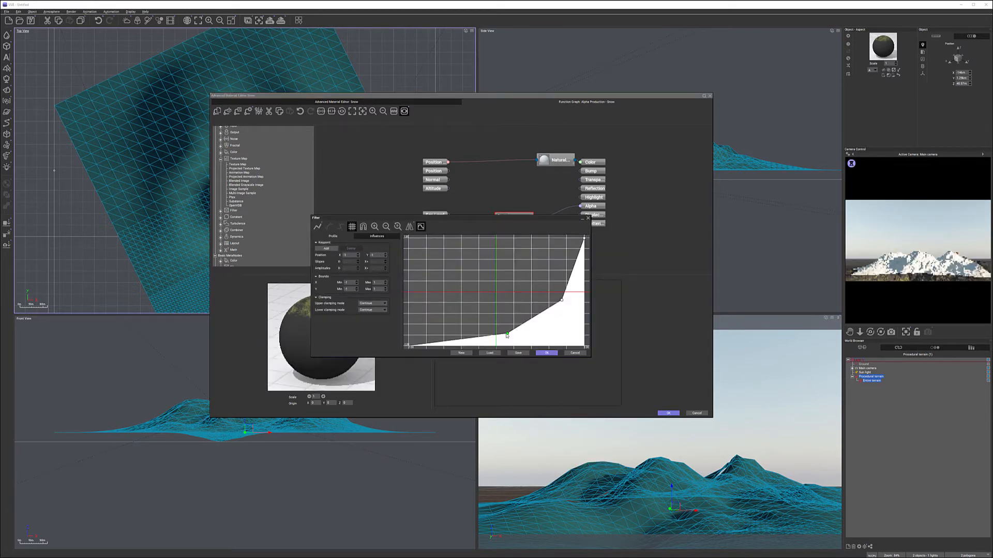
left_click_drag(507, 334, 475, 343)
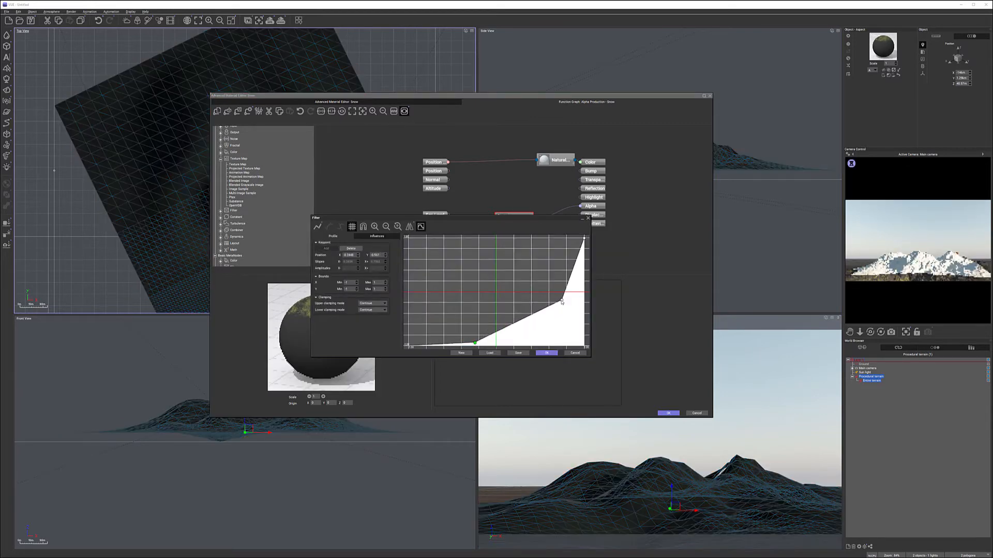
left_click_drag(561, 302, 505, 239)
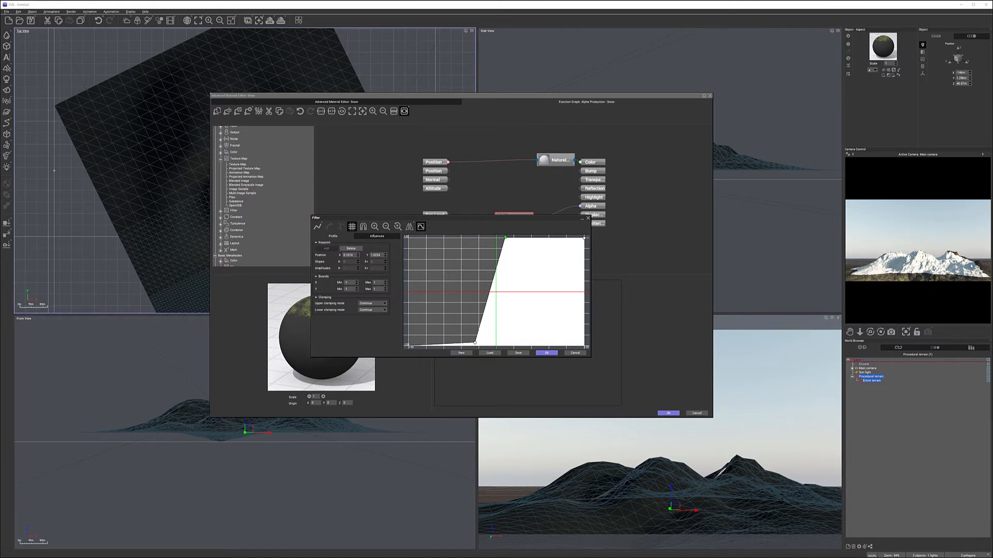
left_click_drag(475, 344, 477, 345)
left_click(547, 353)
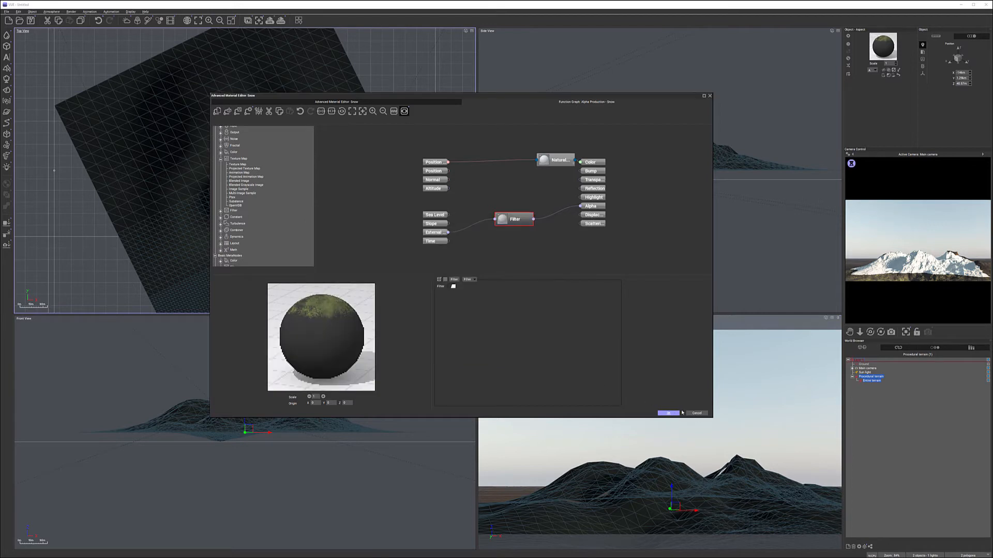
left_click(668, 413)
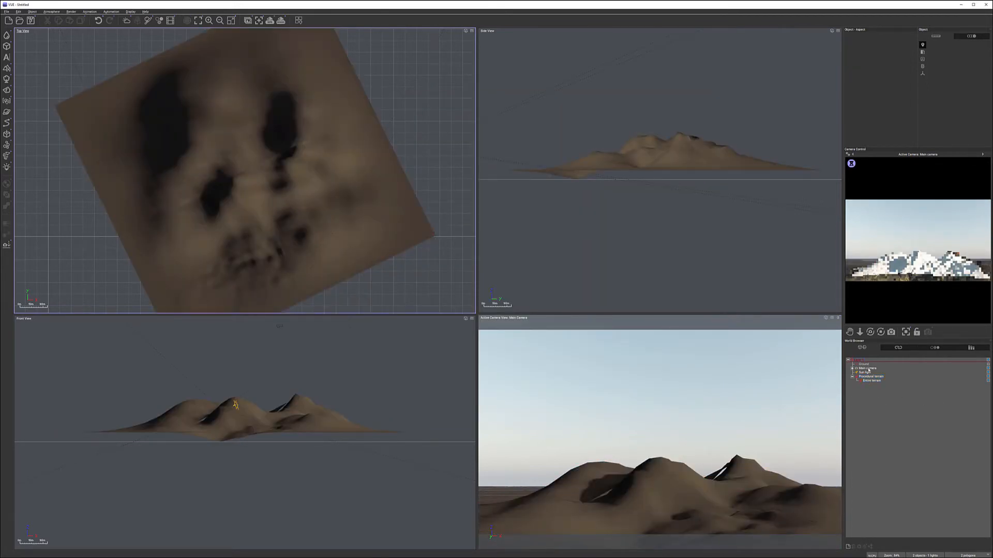
Activate the Top camera from the Main camera group and move it high above the terrain.
left_click(867, 369)
scroll(593, 239, "up", 2)
scroll(592, 239, "down", 3)
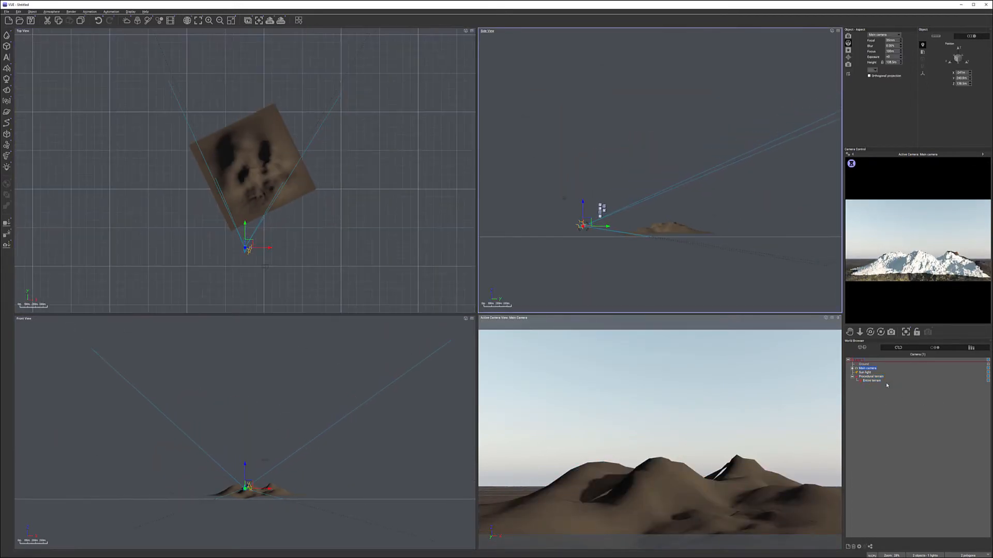
left_click(852, 368)
left_click(870, 376)
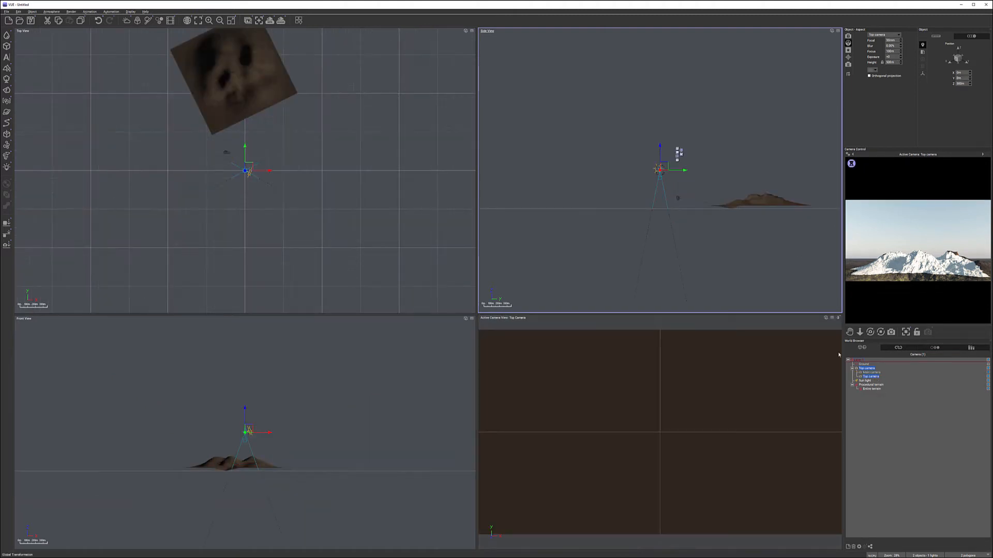
left_click_drag(575, 192, 666, 121)
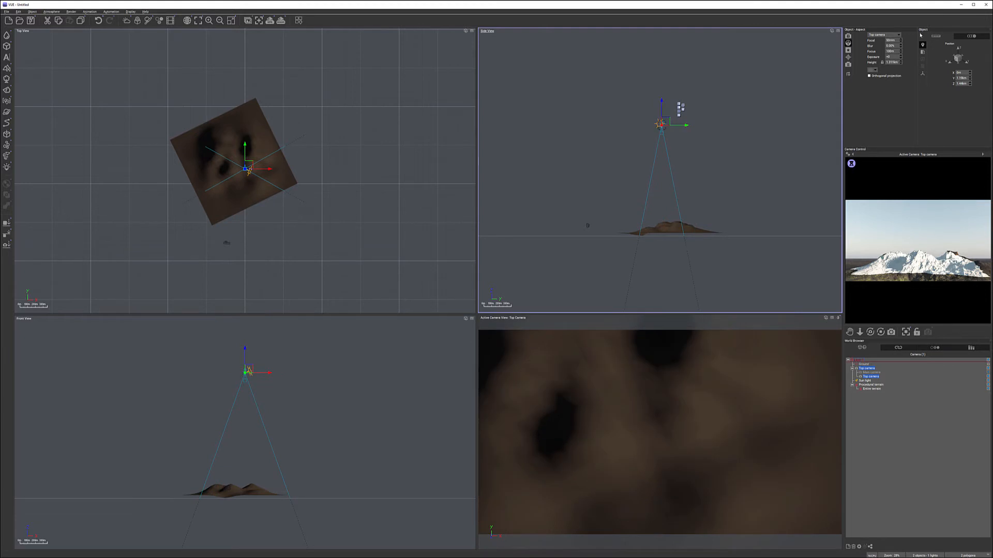
Set the Top camera's focal length to 20 mm and adjust its position to frame the terrain from above.
left_click(900, 40)
type("20")
key("Return")
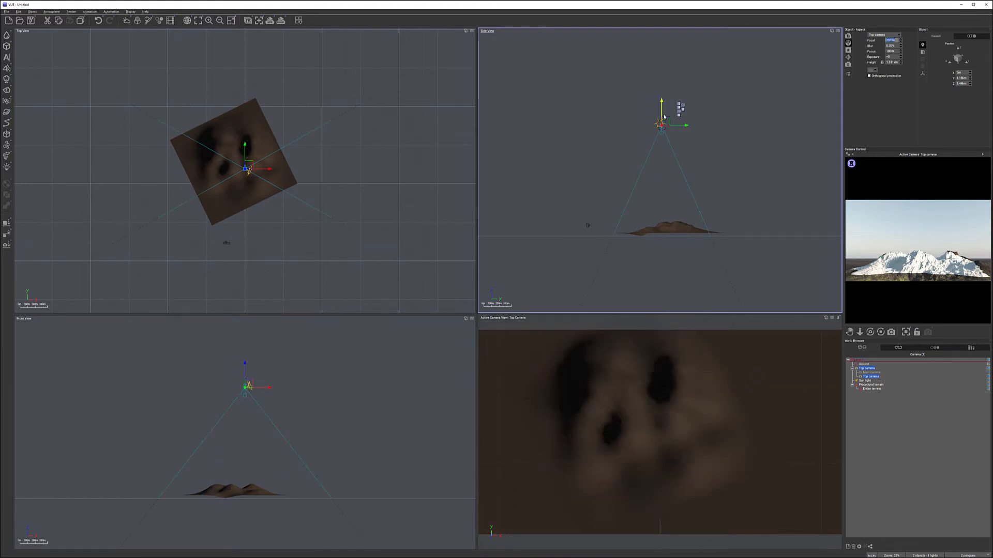
left_click_drag(667, 124, 670, 133)
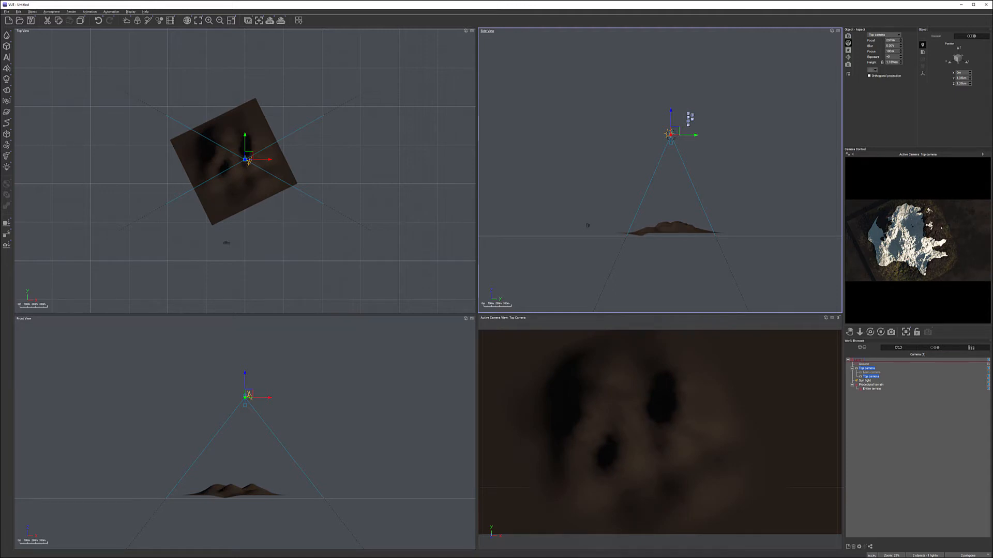
right_click_drag(313, 171, 316, 189)
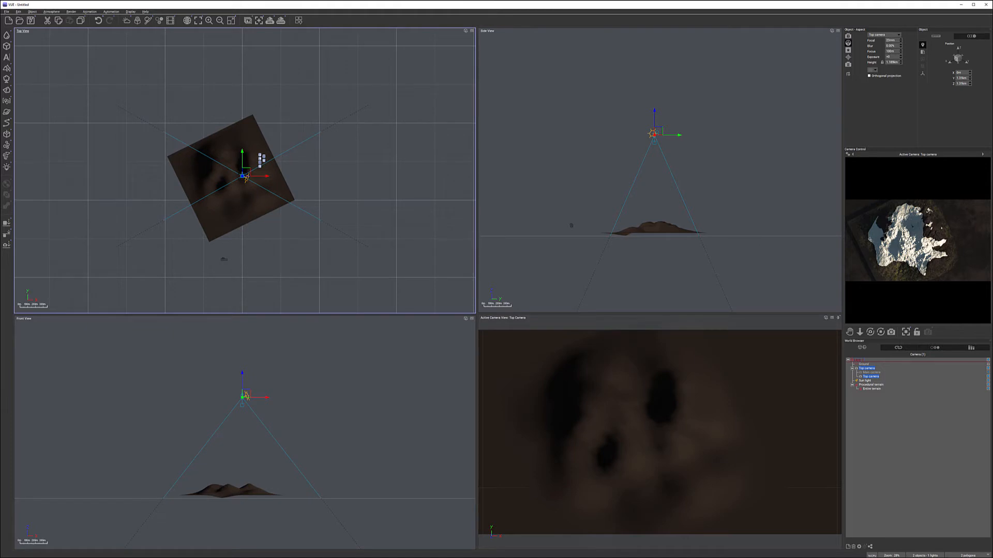
left_click_drag(682, 132, 680, 131)
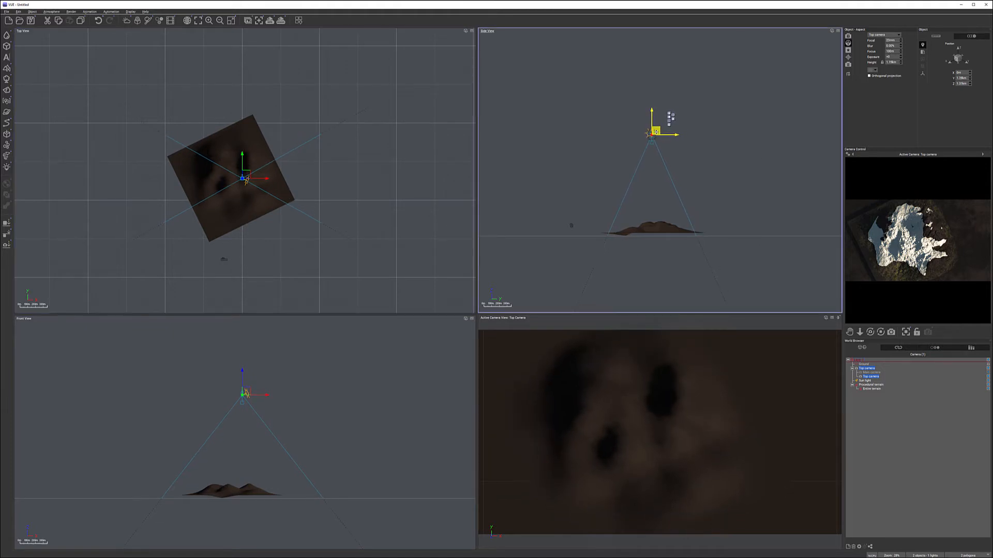
right_click(905, 252)
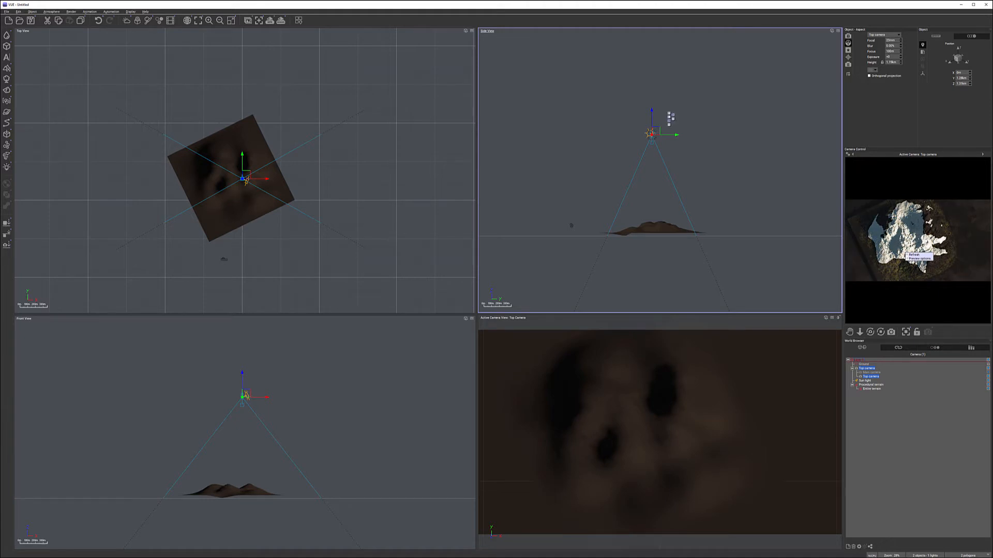
left_click(885, 247)
Return to the Main camera and reopen the terrain's snow alpha function graph at the Filter node.
left_click(871, 389)
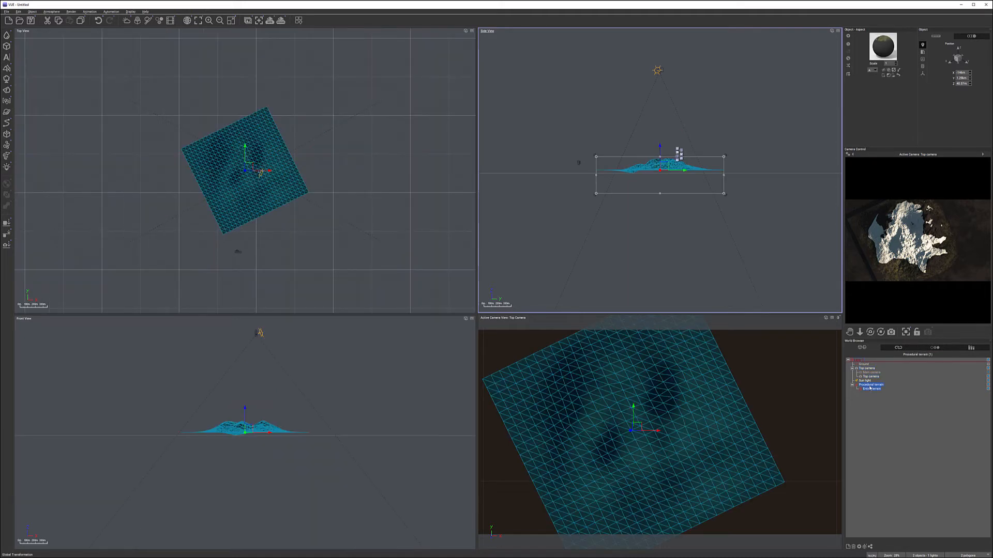
left_click(871, 372)
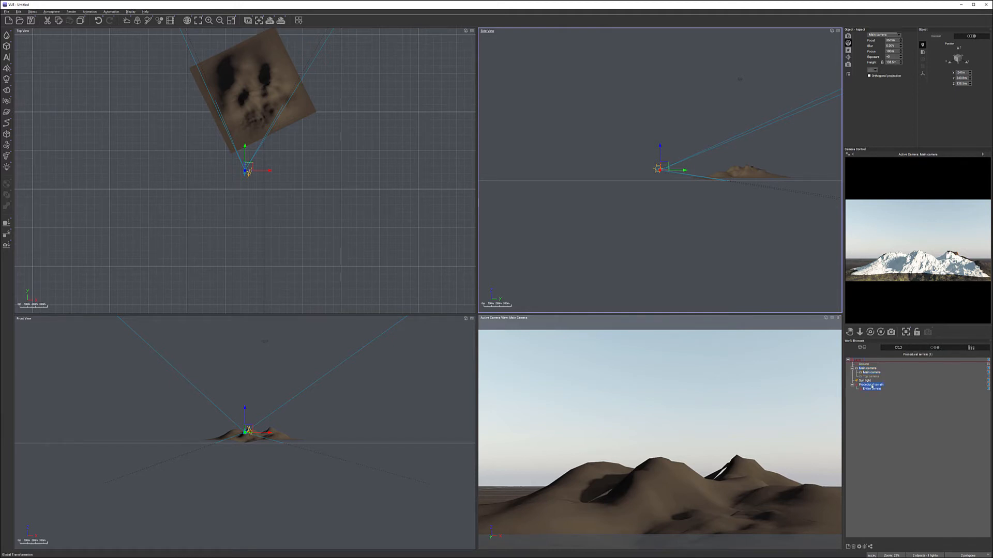
double_click(865, 385)
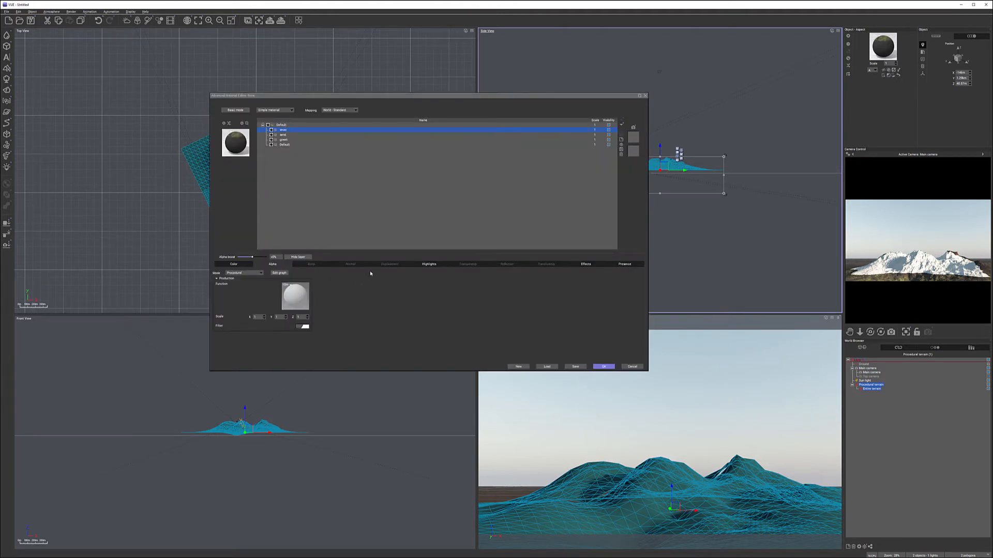
right_click(296, 293)
left_click(312, 297)
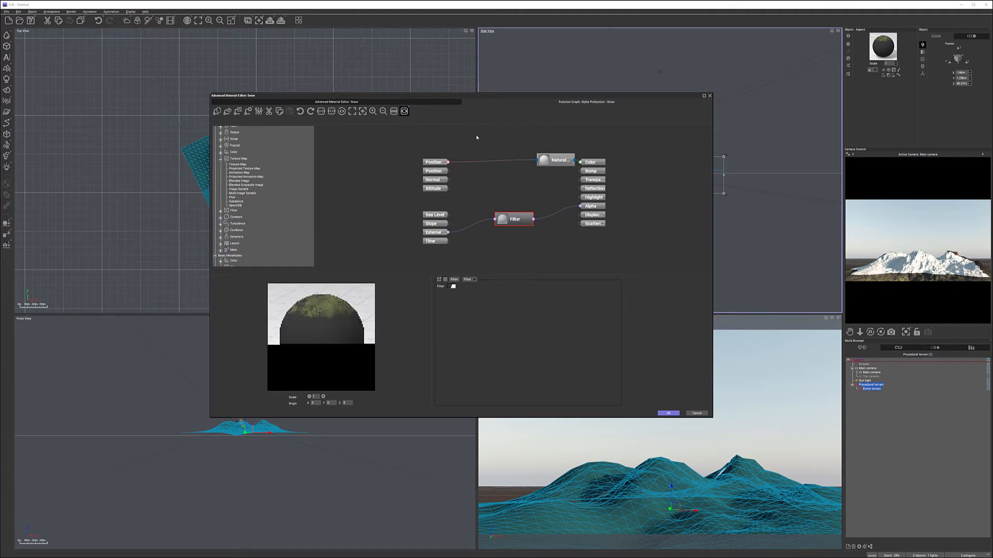
left_click_drag(514, 219, 504, 204)
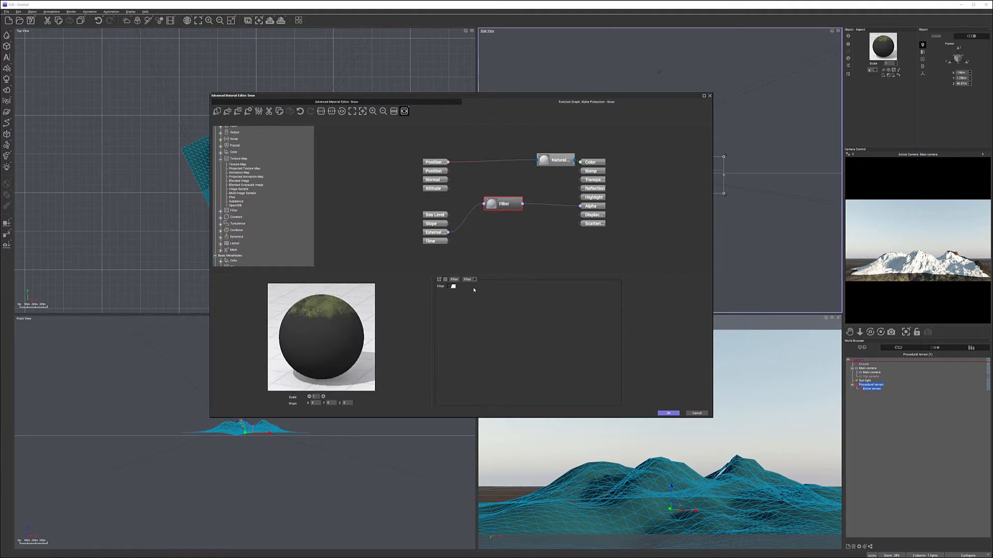
Redraw the Filter node's curve as a gentler ramp, starting left of the midpoint and reaching full value right of it.
left_click(453, 286)
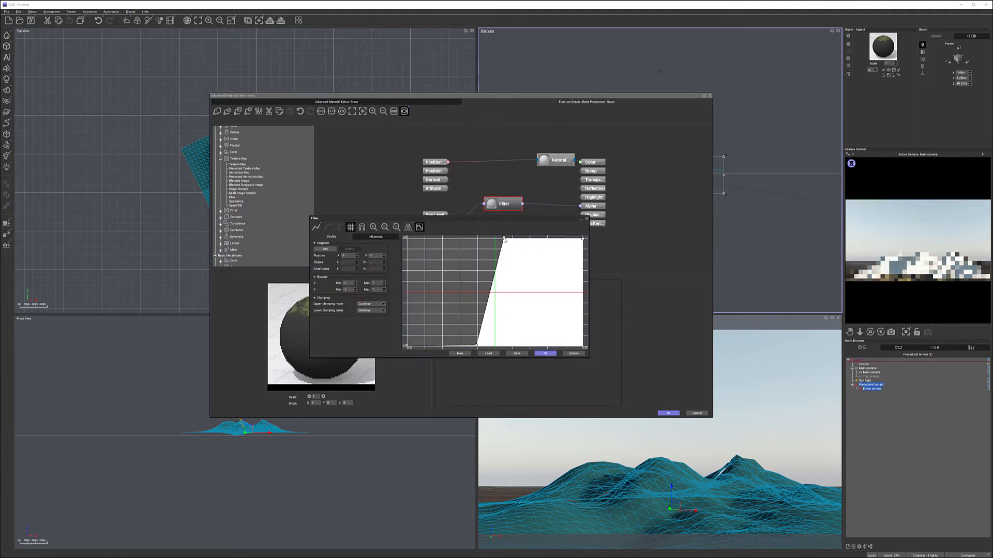
left_click_drag(504, 240, 478, 245)
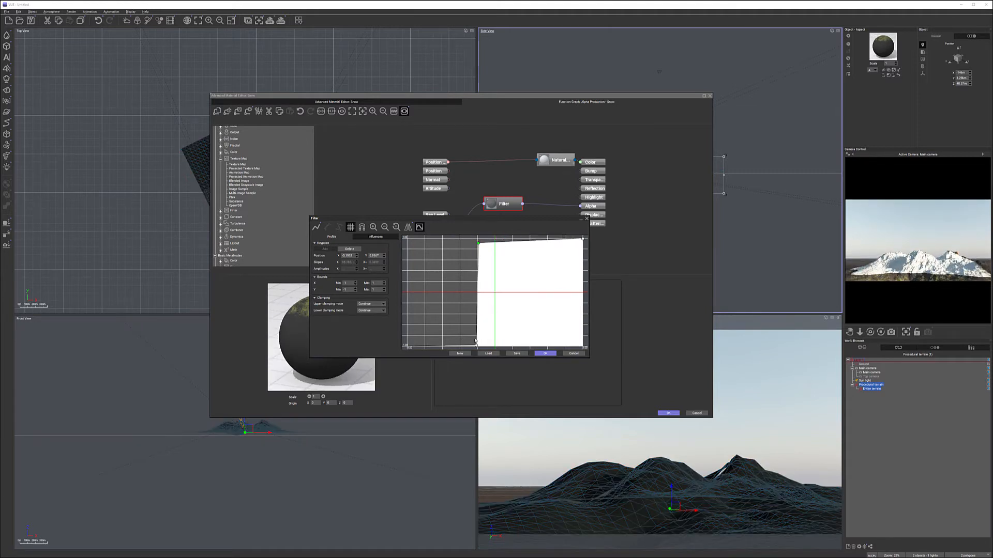
left_click_drag(475, 345, 423, 344)
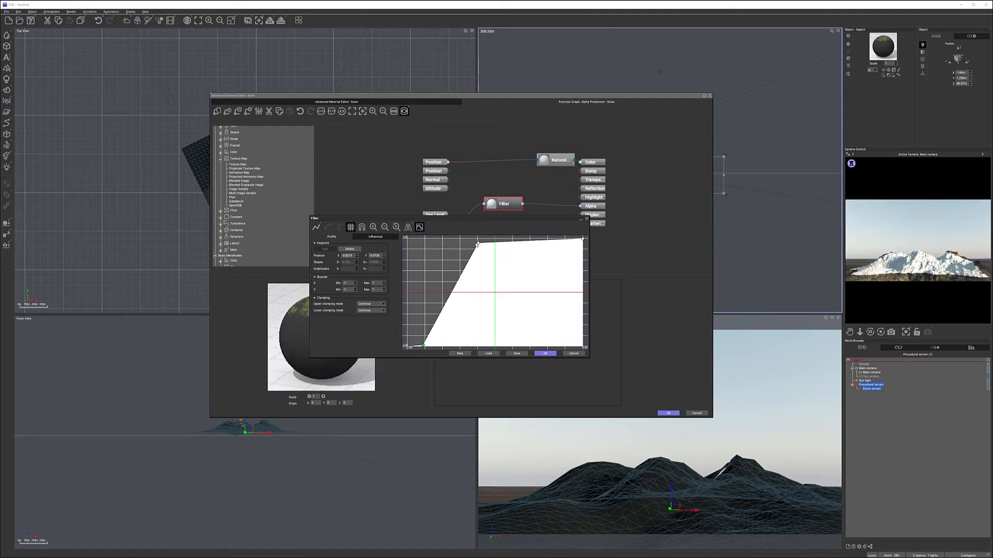
left_click_drag(477, 245, 431, 242)
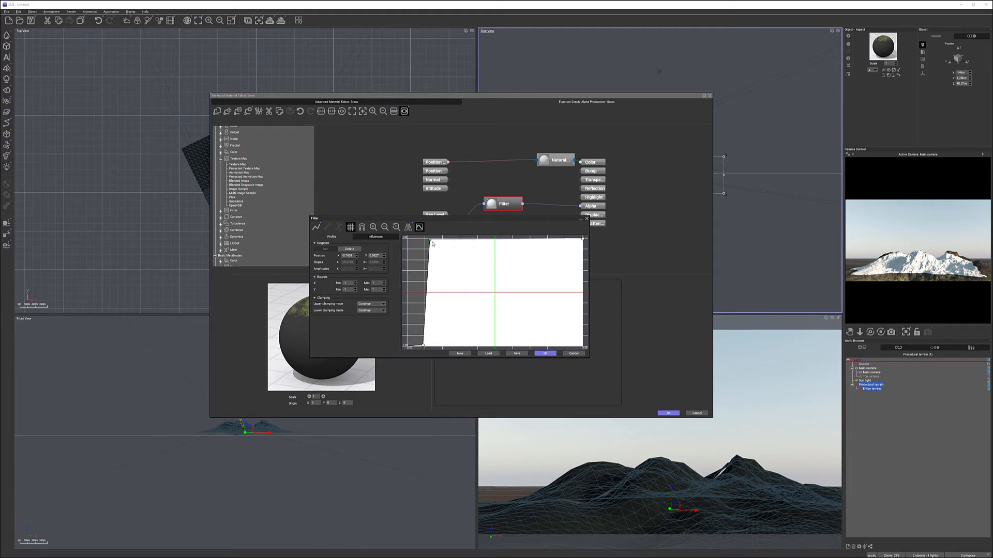
left_click_drag(432, 242, 534, 240)
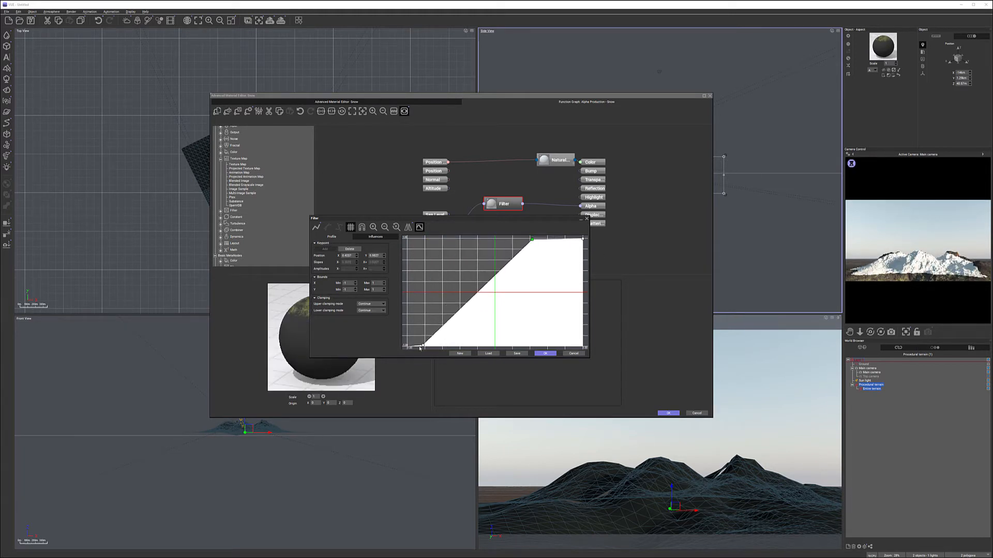
left_click_drag(424, 345, 466, 347)
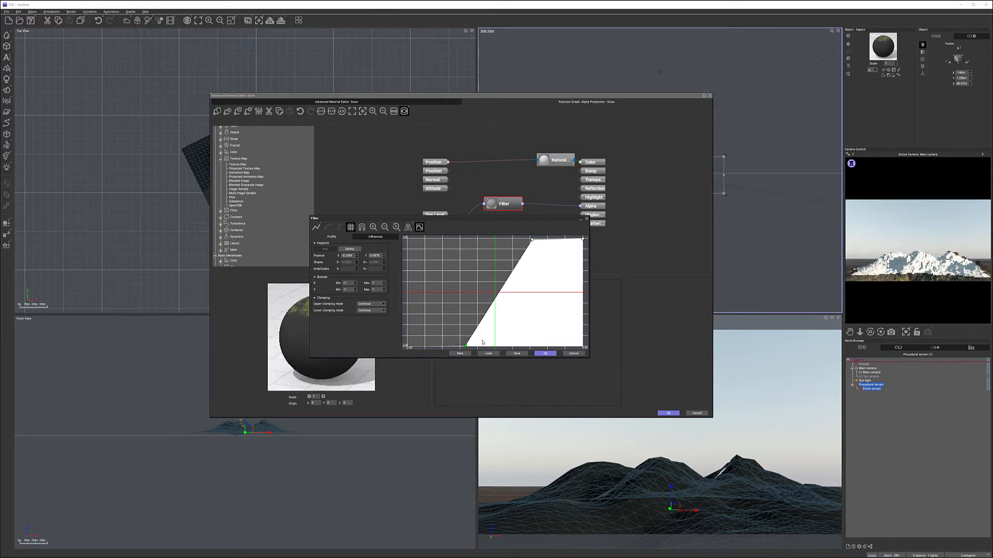
left_click(545, 353)
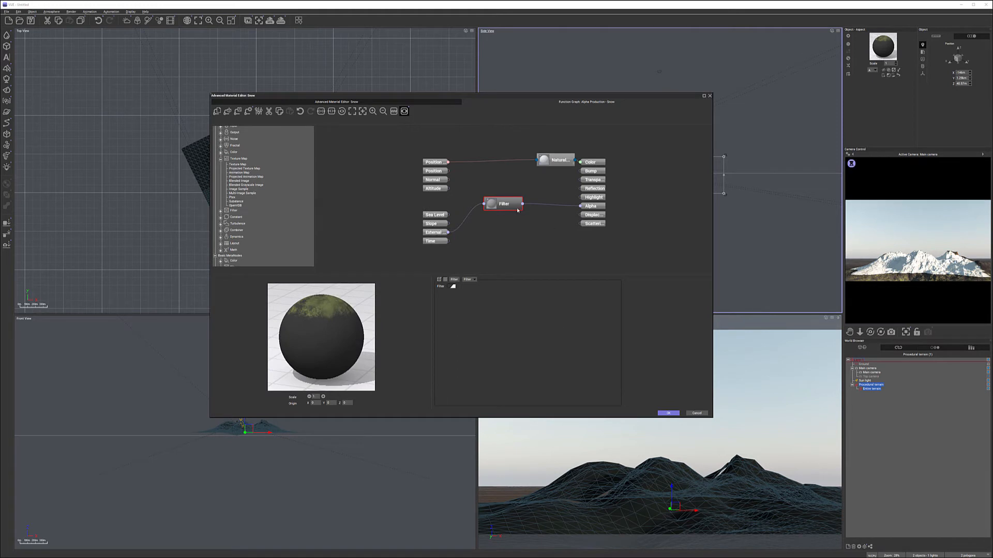
Rearrange the Filter and Natural Colors nodes between the graph's inputs and outputs.
left_click_drag(512, 208, 528, 226)
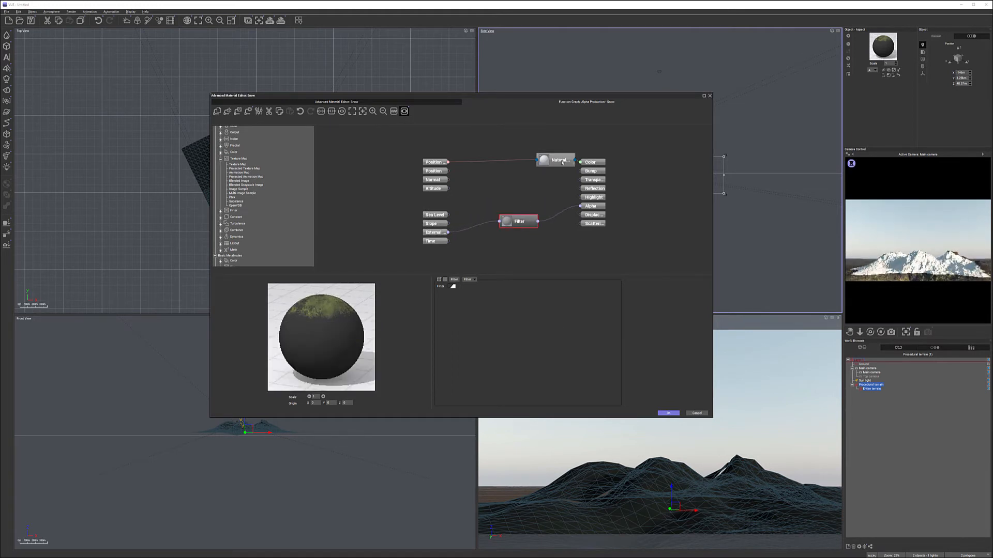
left_click_drag(564, 162, 538, 171)
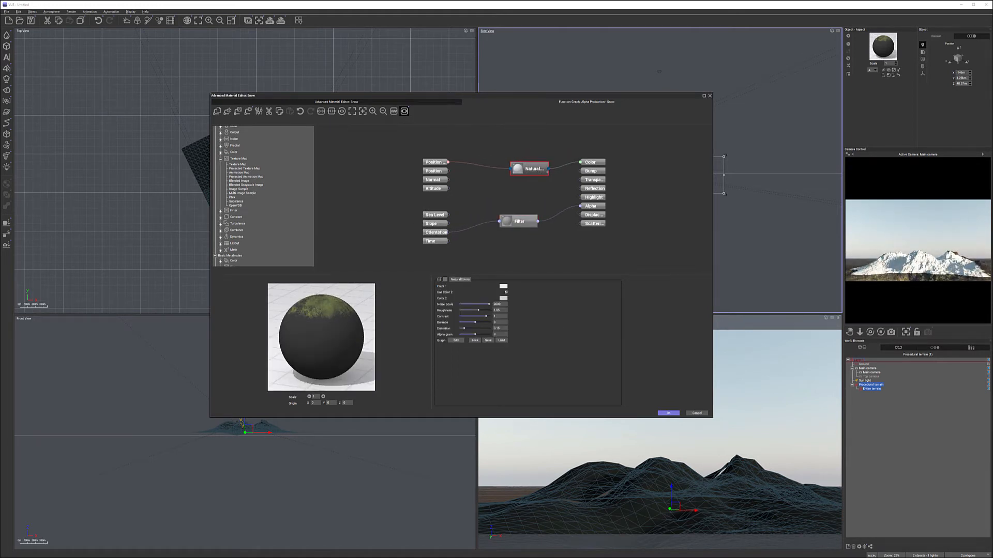
left_click(522, 222)
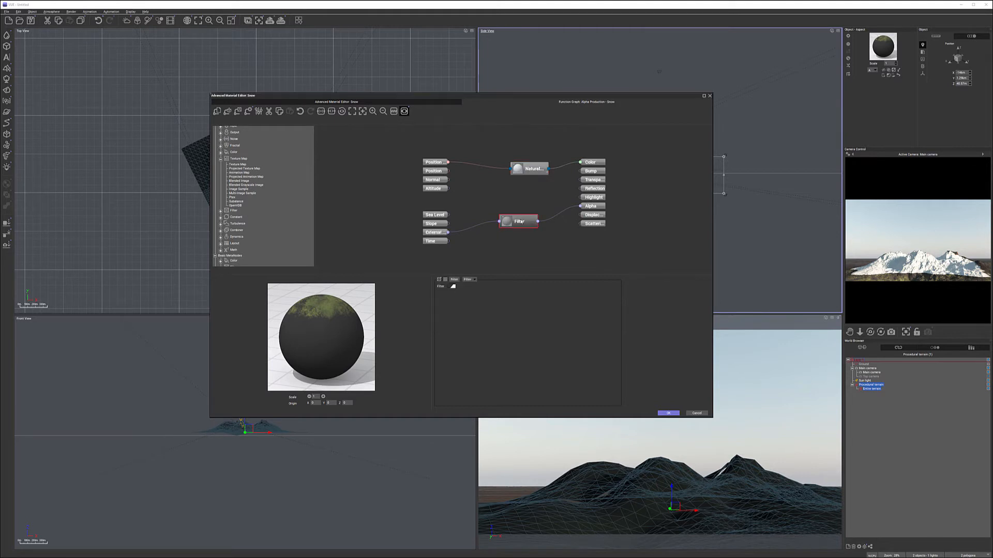
Return to the snow layer's material settings and change its mapping to Object - Parametric.
left_click(440, 102)
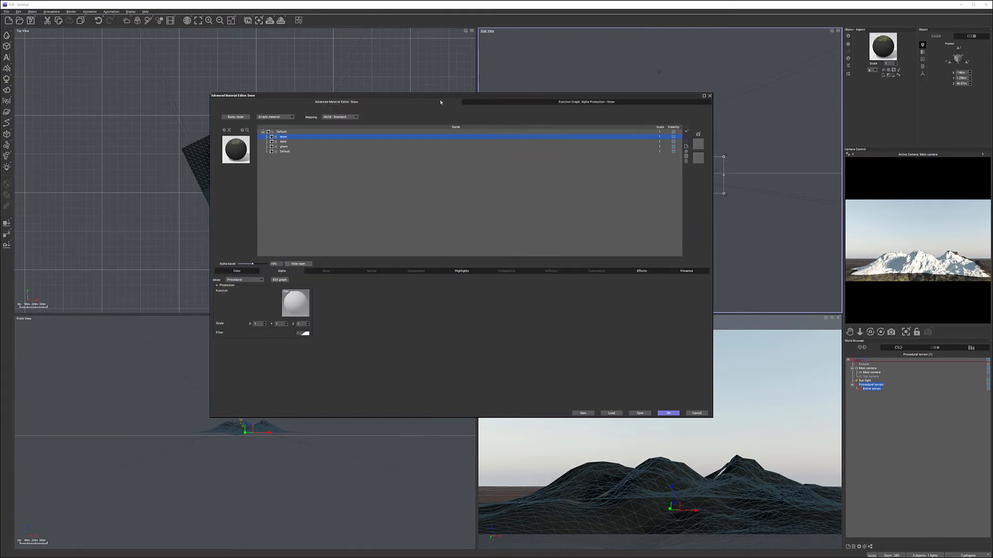
left_click(356, 117)
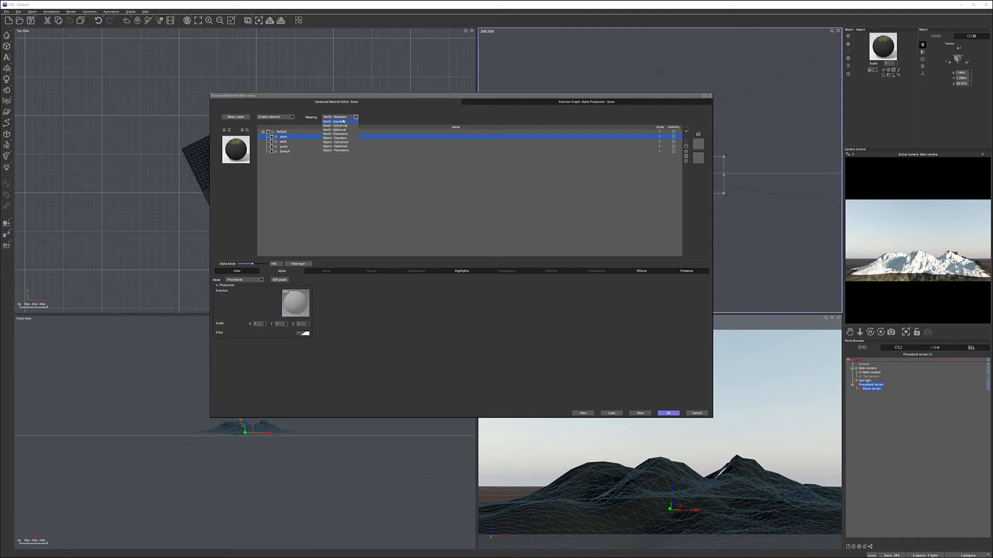
left_click(343, 151)
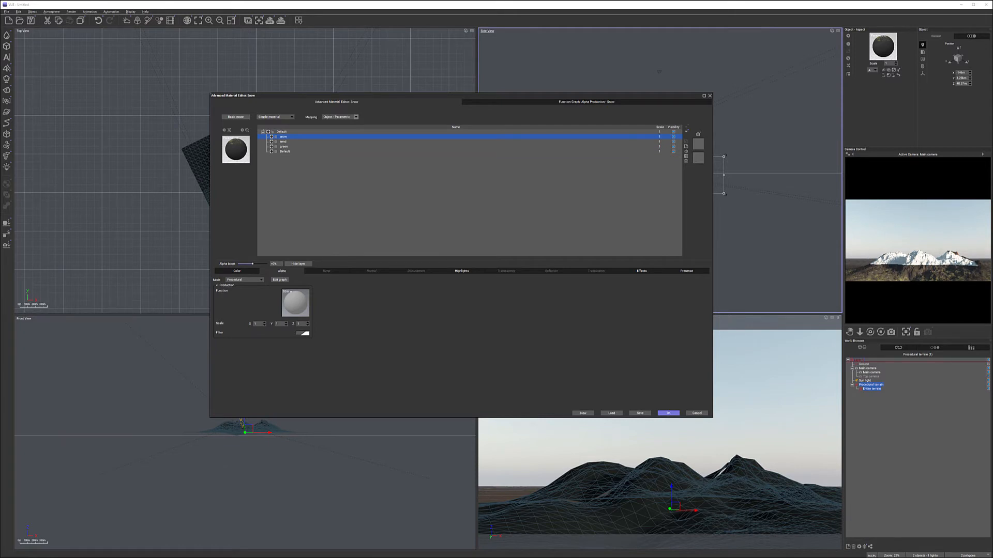
Switch to the Top camera and reopen the terrain's snow layer alpha function graph for editing.
left_click(871, 376)
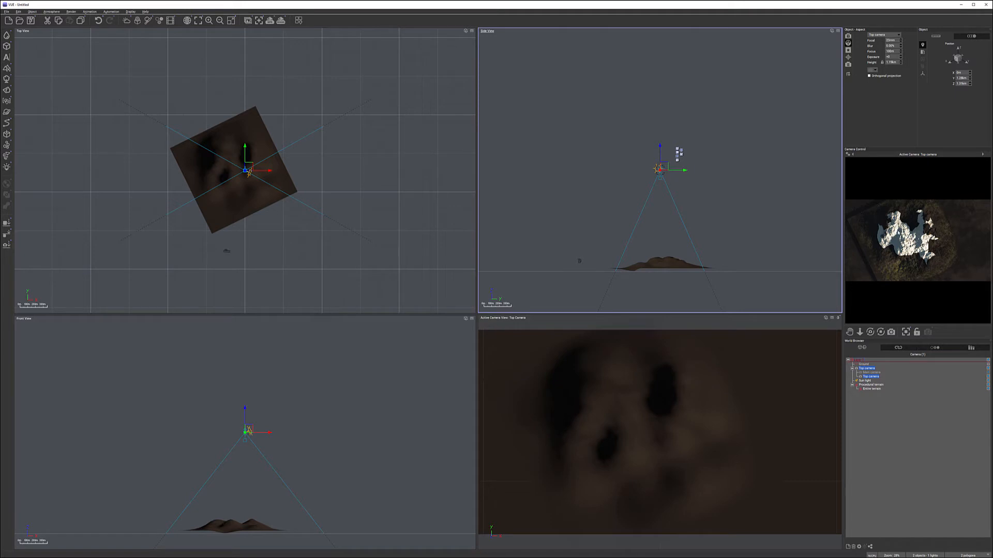
left_click(875, 390)
double_click(885, 51)
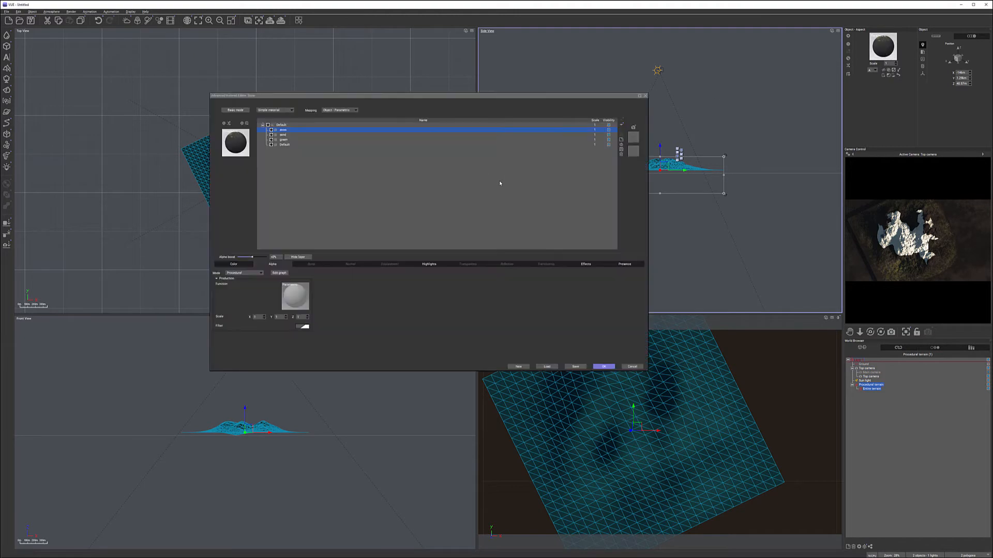
right_click(295, 295)
left_click(315, 299)
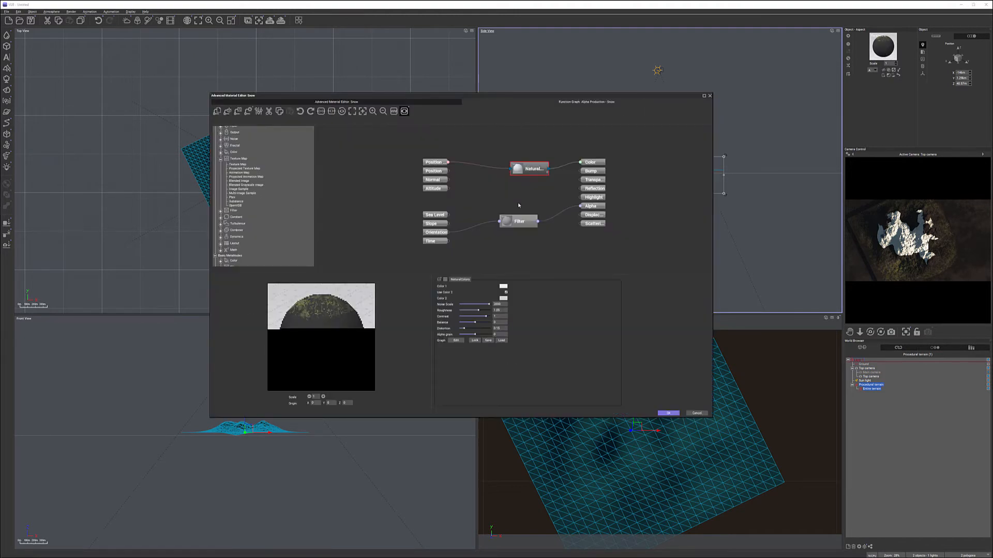
Move the Filter node nearer the Natural Colors node and soften its curve by widening the ramp, raising its lower point and lowering its upper point.
left_click_drag(519, 221, 516, 204)
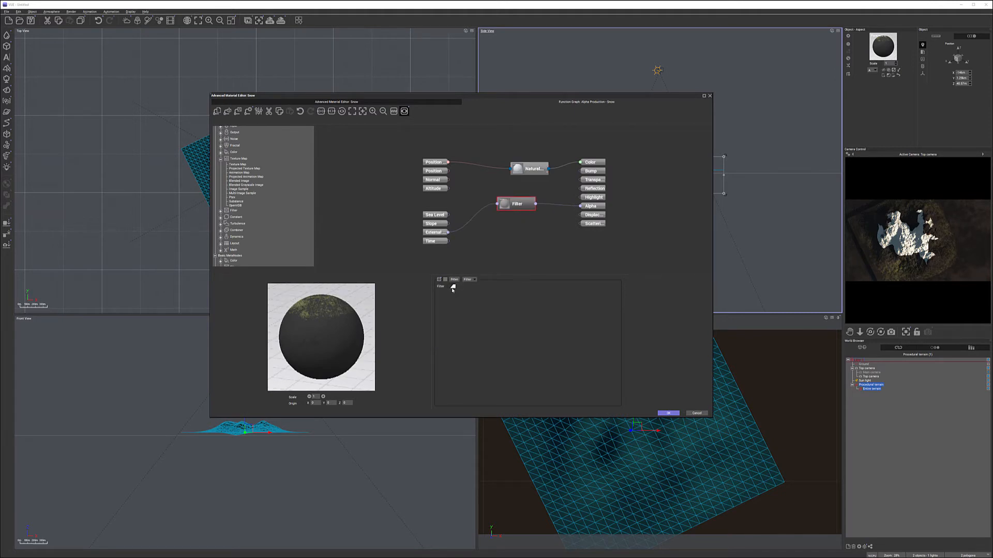
left_click(453, 287)
left_click(468, 348)
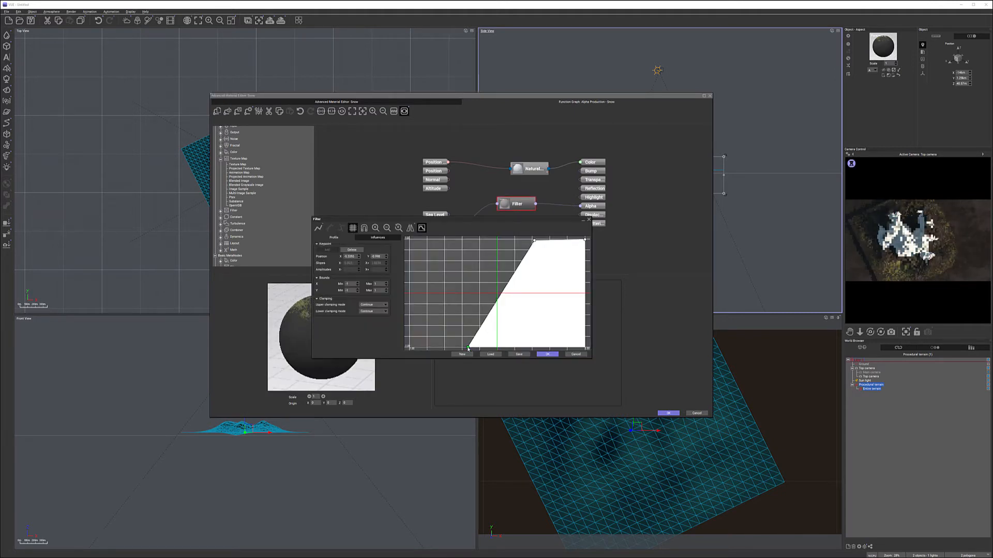
left_click_drag(468, 348, 456, 347)
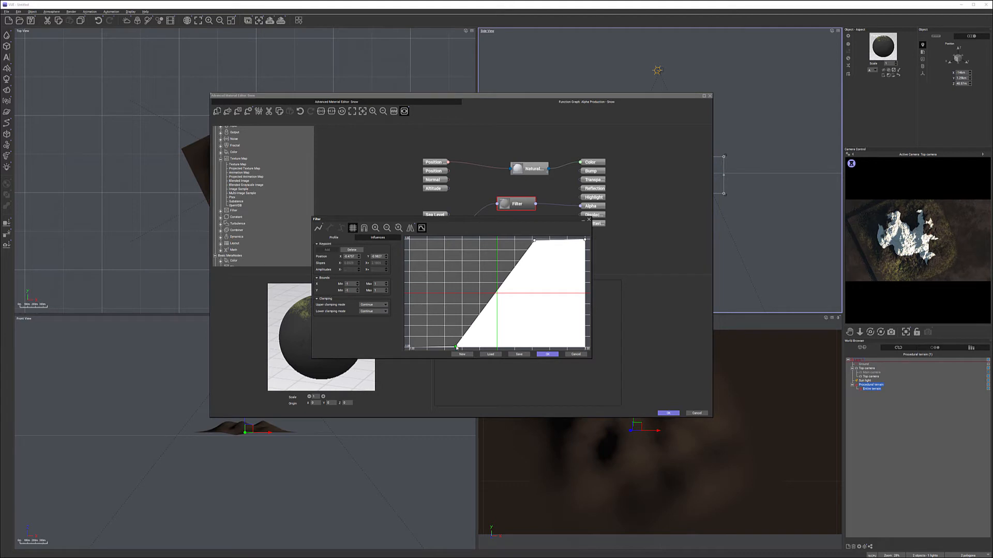
left_click_drag(534, 239, 532, 252)
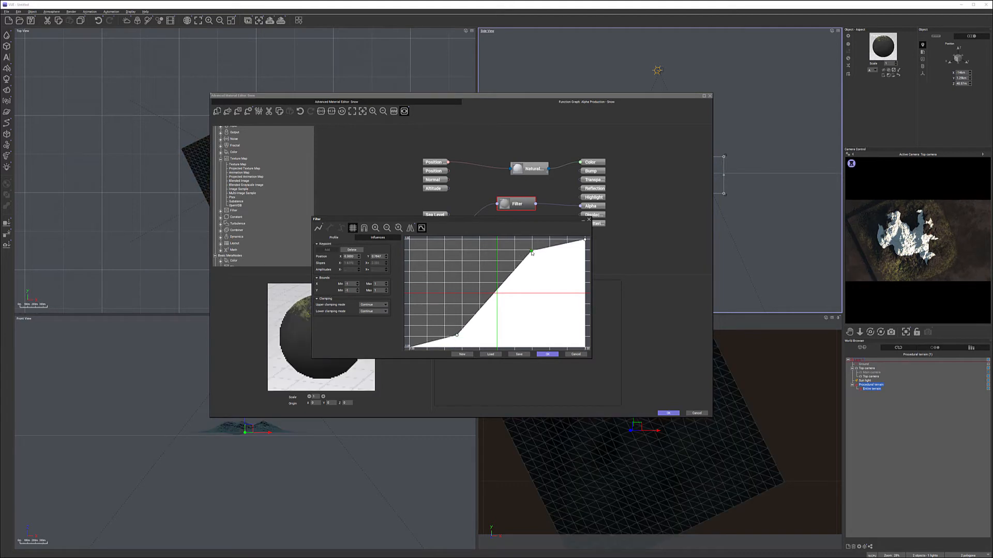
left_click(547, 354)
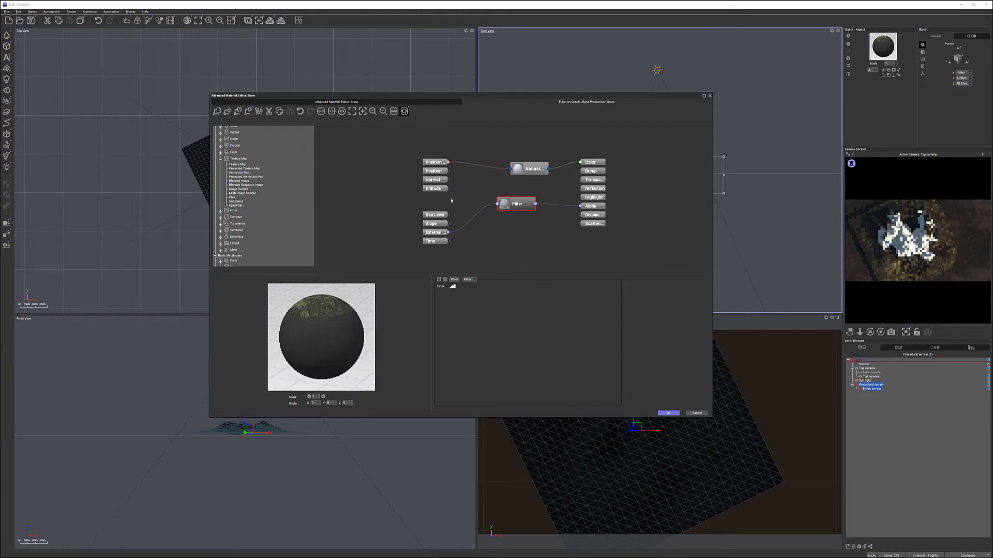
Return to the snow layer's material settings, change its mapping to World - Standard and check the camera preview.
left_click(329, 101)
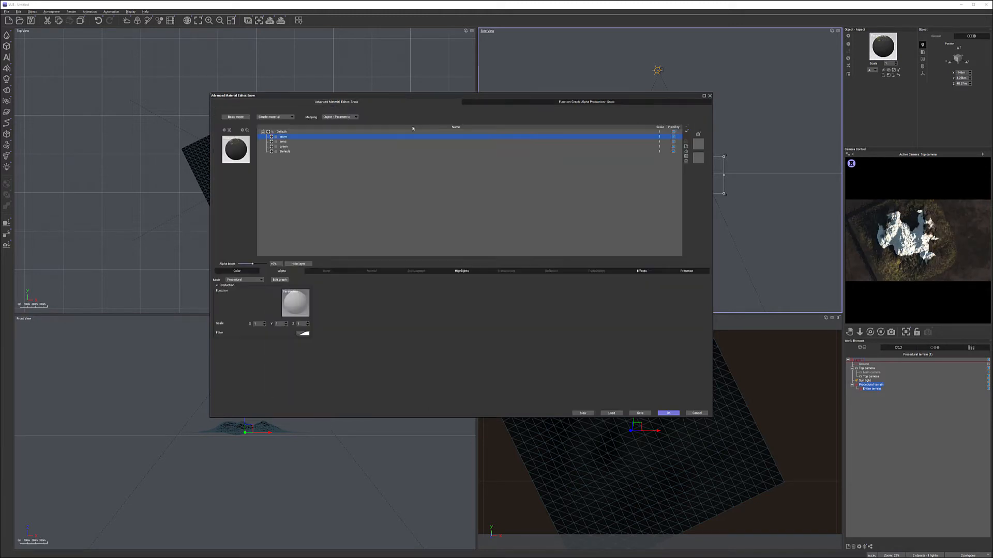
left_click(339, 116)
left_click(345, 122)
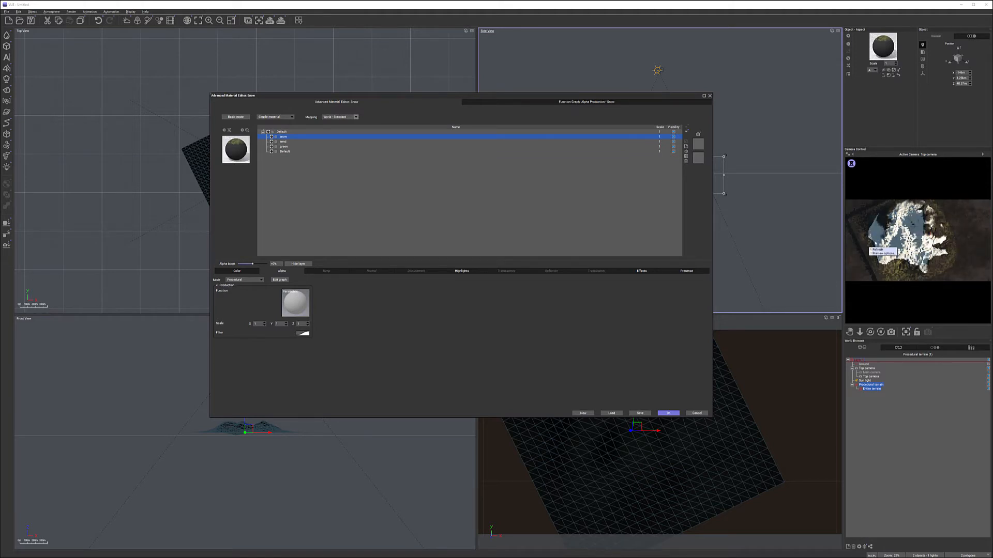
right_click(869, 247)
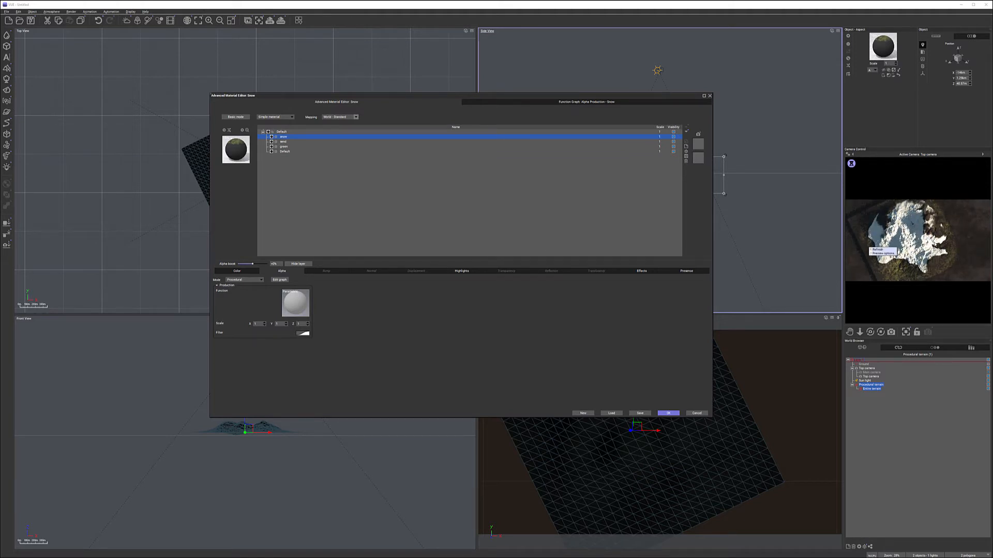
left_click(447, 242)
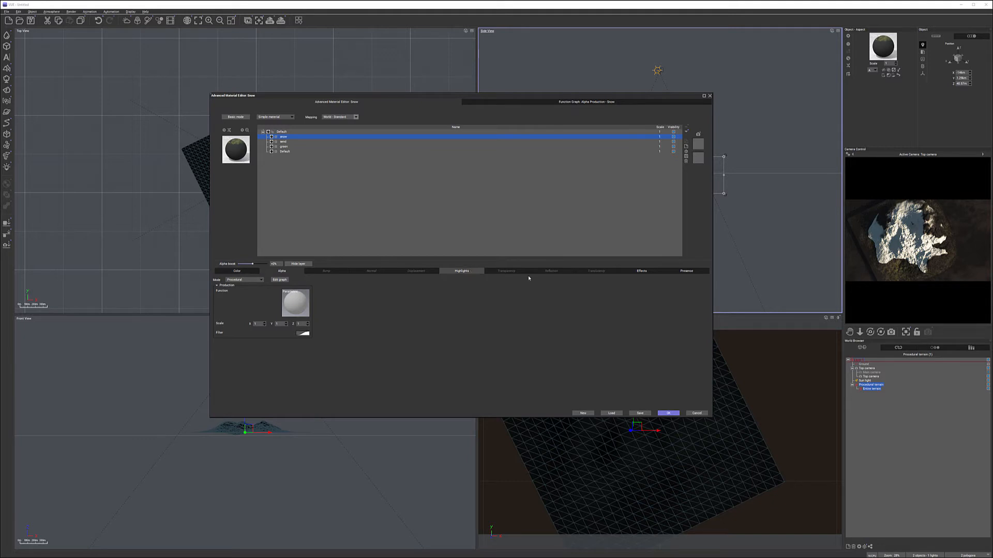
Extend the upper limit of the snow layer's altitude range to its maximum in the presence settings and accept the material.
left_click(681, 272)
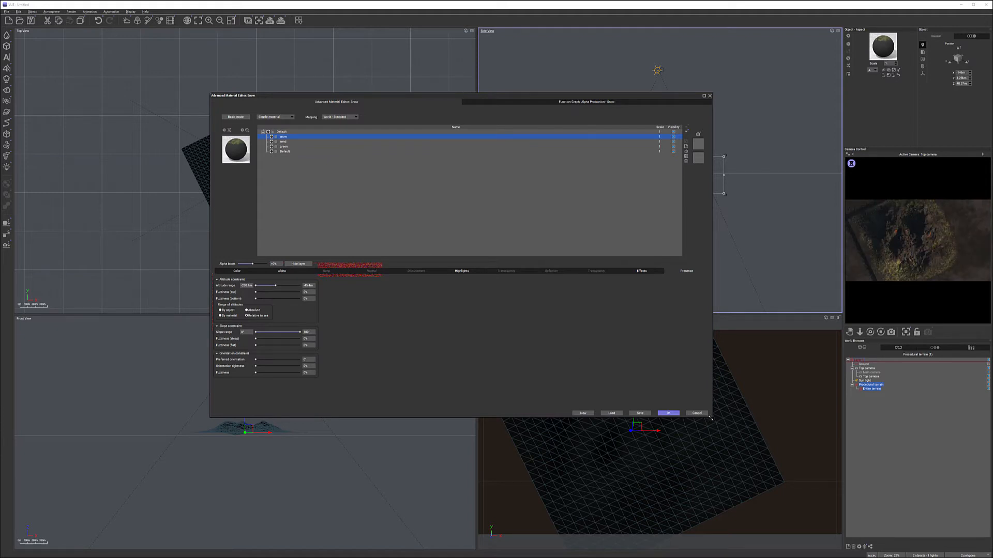
left_click_drag(712, 417, 718, 428)
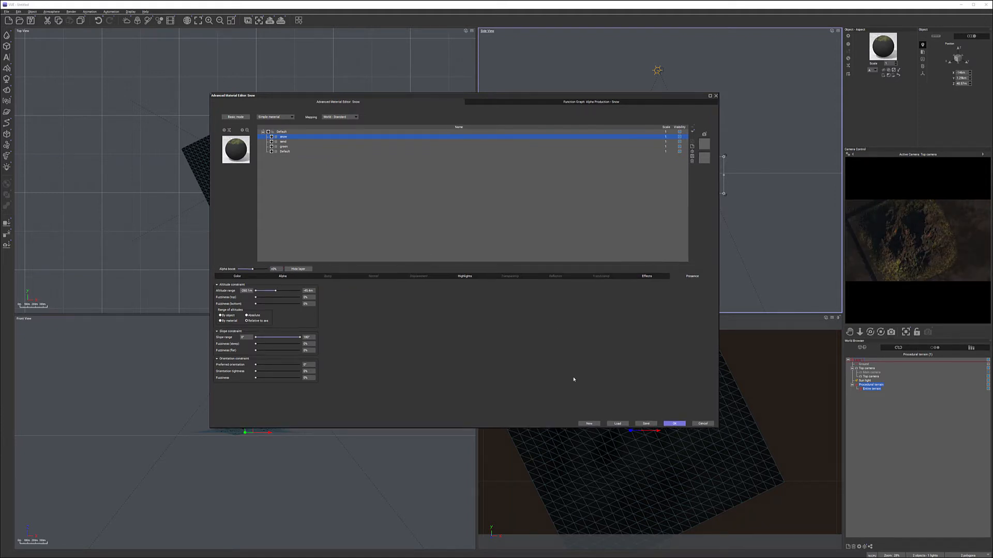
left_click_drag(276, 291, 301, 292)
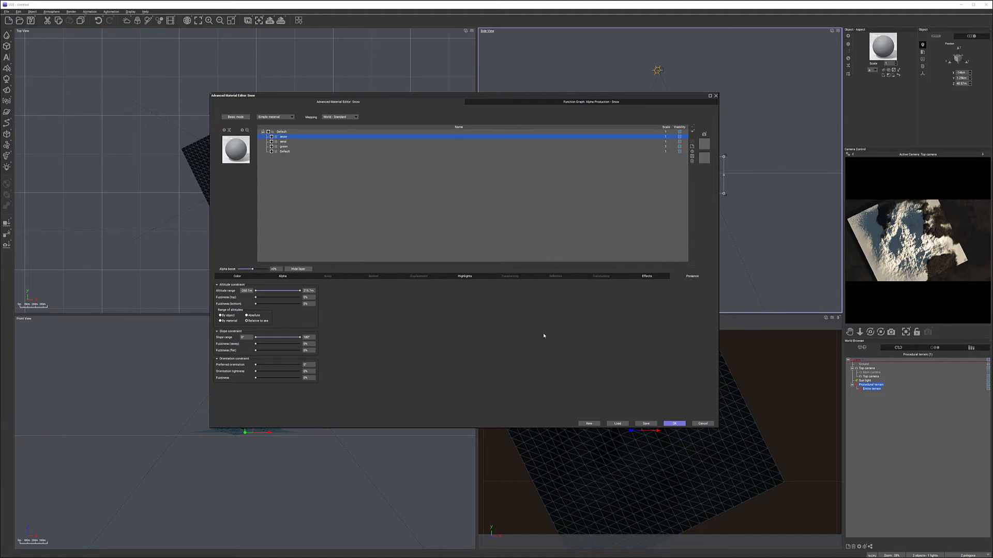
left_click(674, 424)
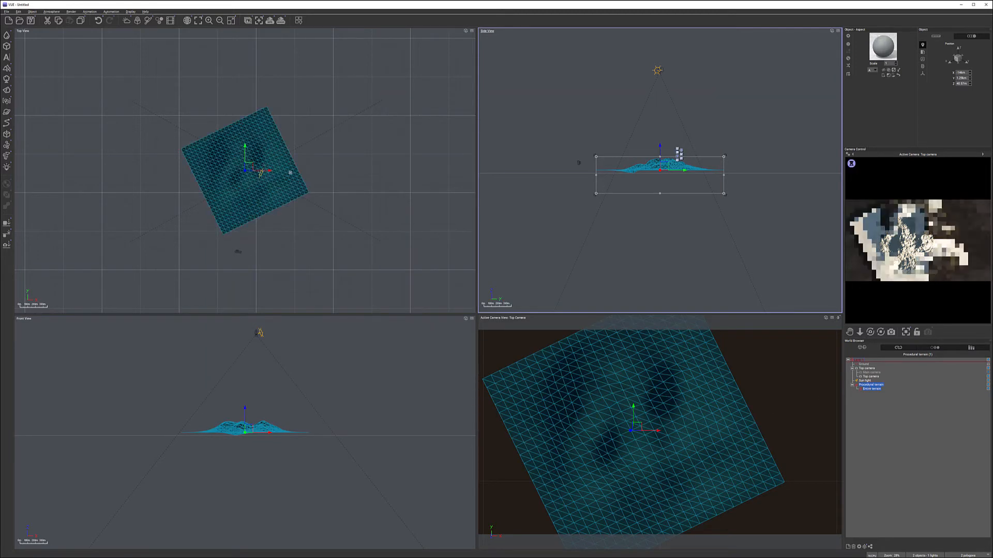
Open the procedural terrain's altitude function graph and spread out the Blender node, the Filter node and the output node it feeds.
double_click(262, 160)
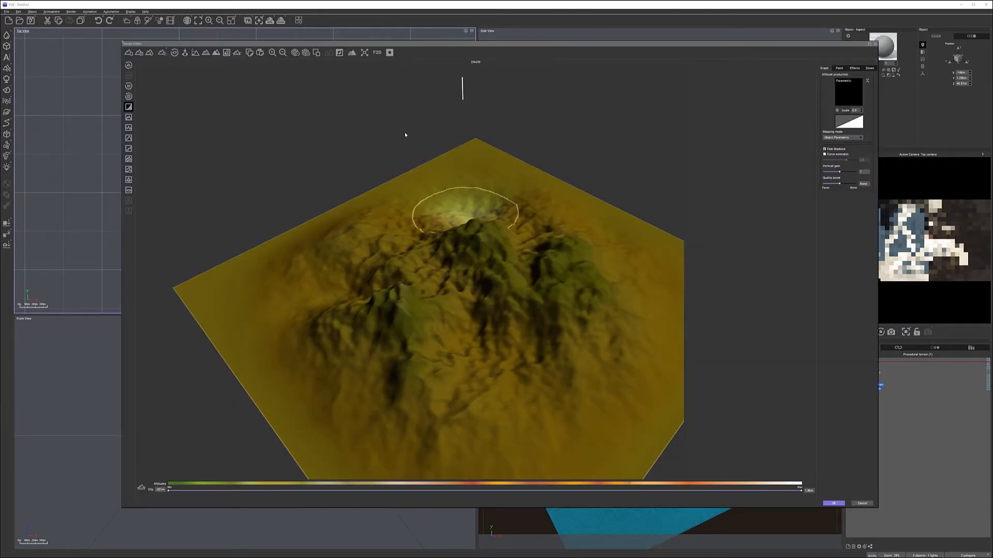
left_click(839, 99)
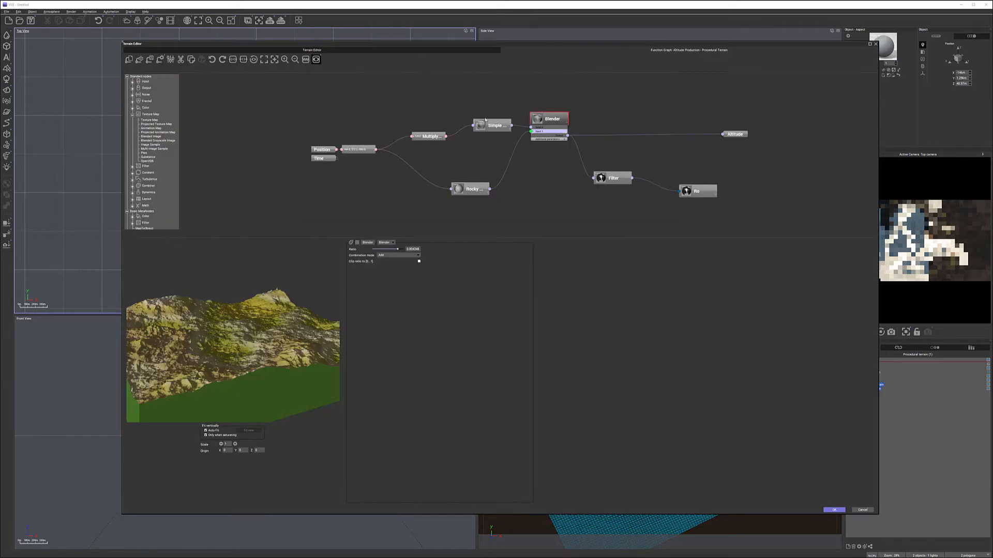
left_click_drag(568, 110, 564, 101)
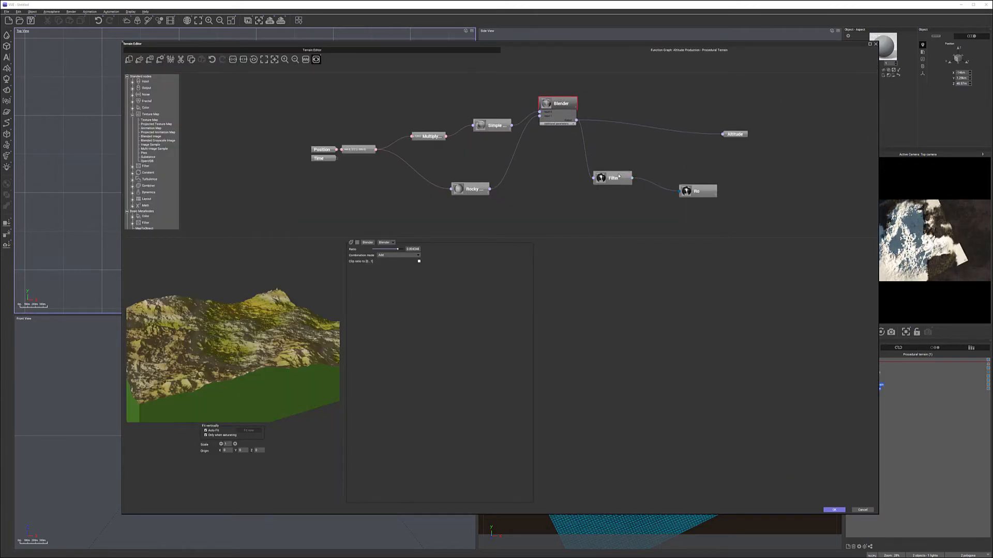
left_click_drag(613, 178, 622, 171)
left_click_drag(708, 191, 718, 183)
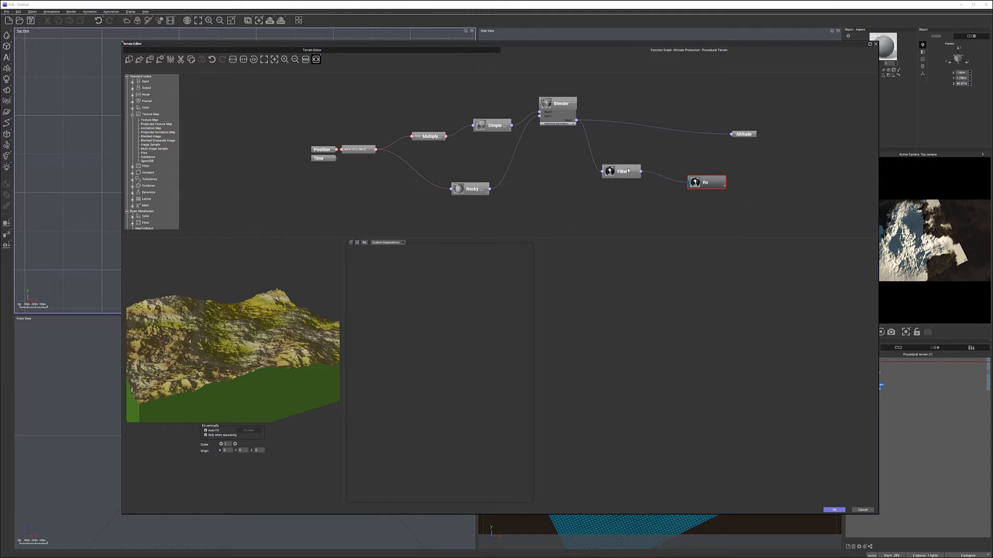
Reshape the altitude graph's Filter curve into a gentle, nearly diagonal ramp across most of its range.
left_click(628, 171)
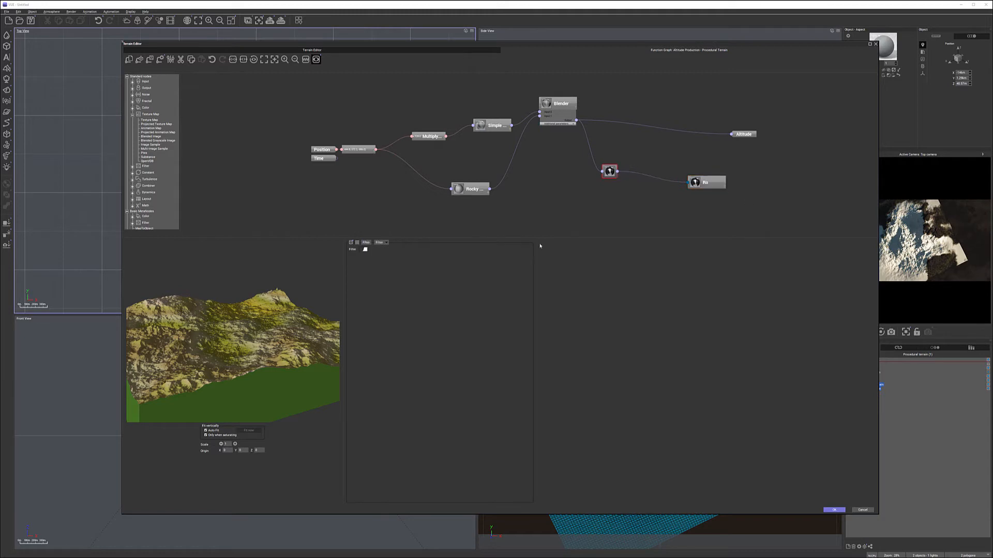
left_click(365, 249)
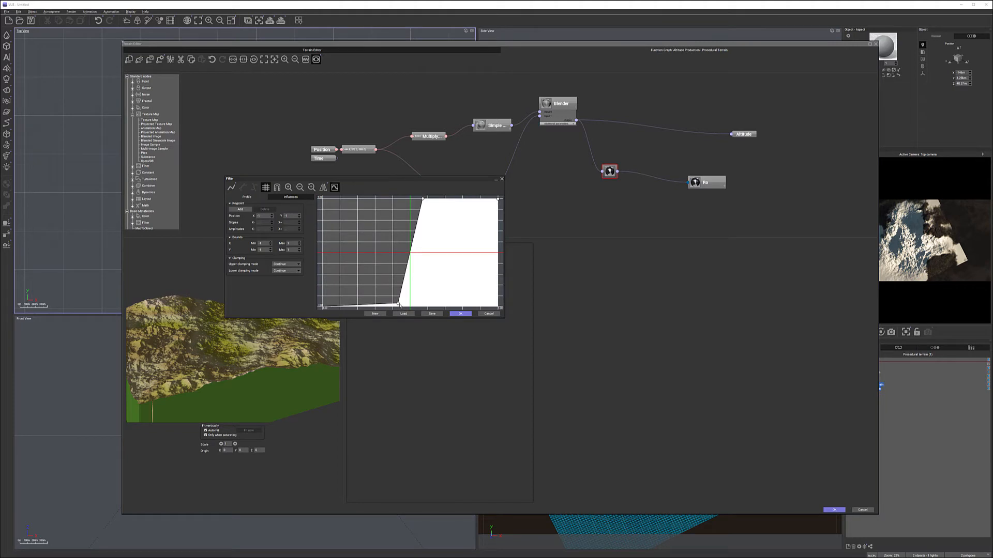
left_click_drag(400, 305, 340, 301)
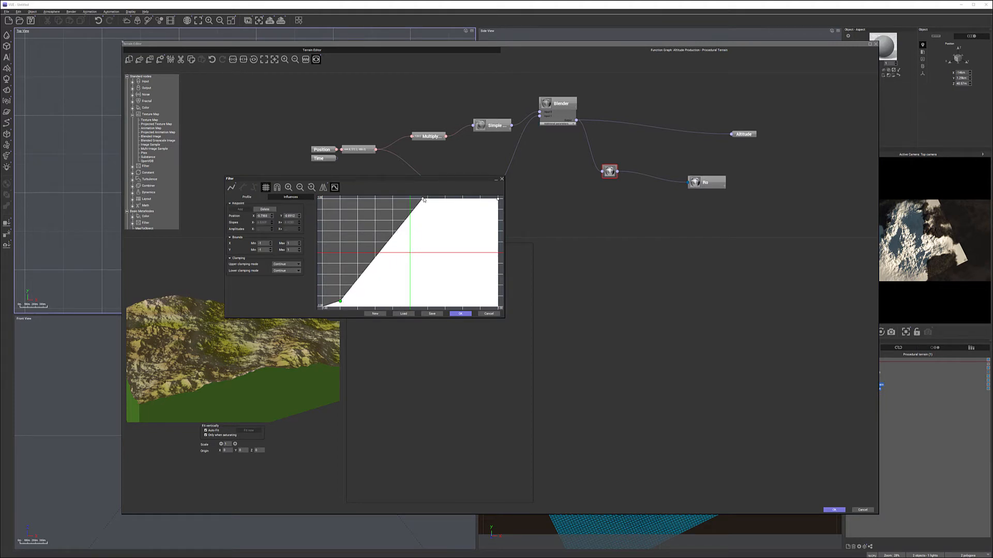
left_click_drag(423, 199, 458, 216)
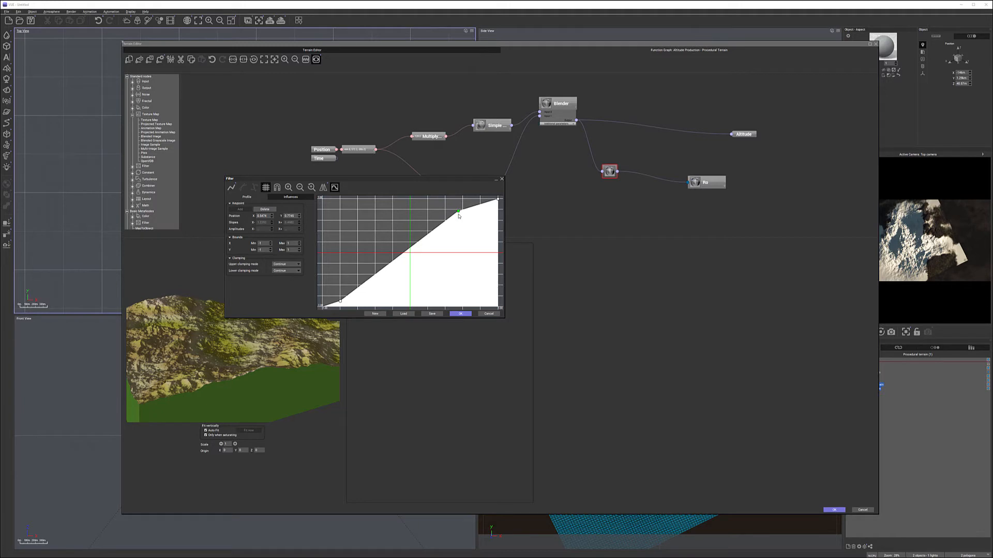
left_click(460, 314)
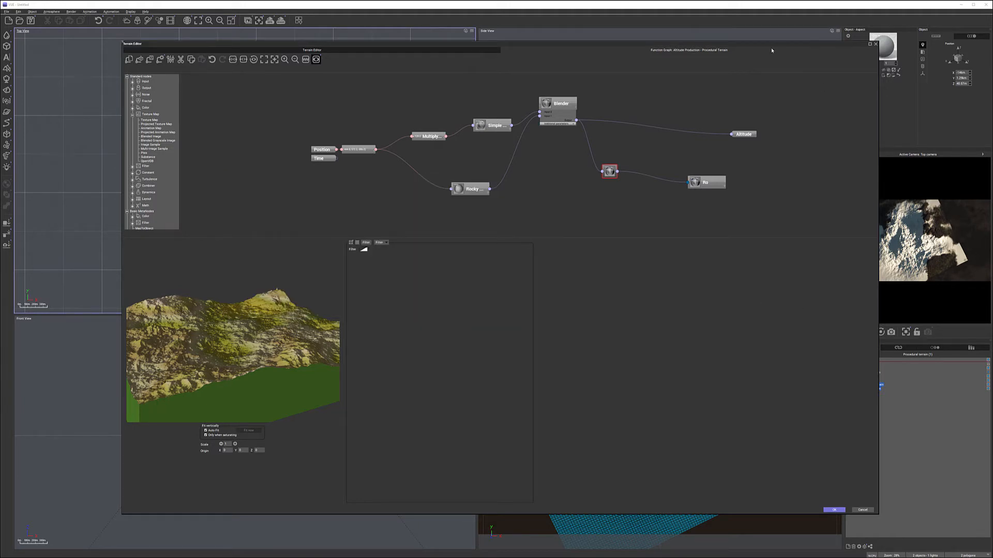
Reposition the terrain editor to uncover the camera preview, then space the Filter node and its output node further from the Blender node.
left_click_drag(793, 42, 767, 32)
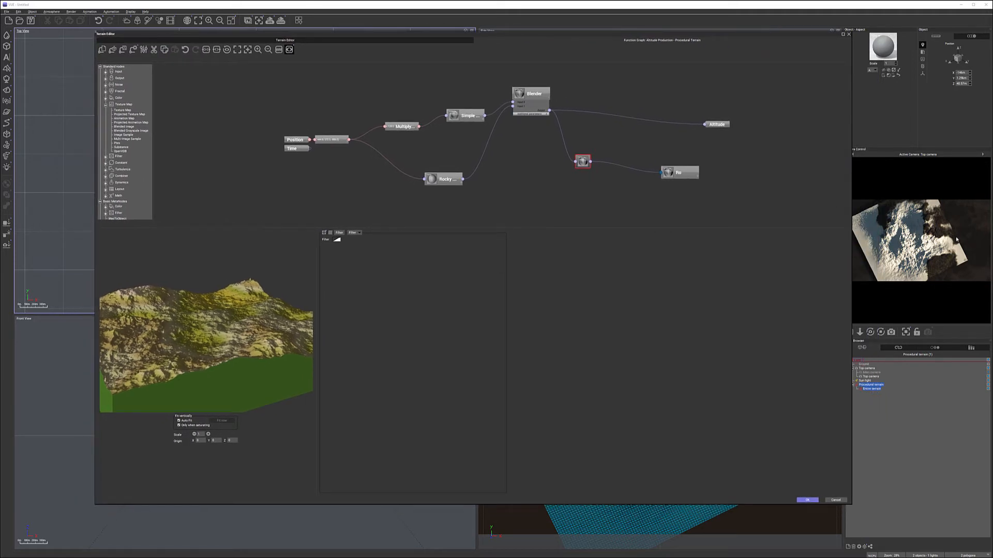
left_click_drag(677, 173, 710, 164)
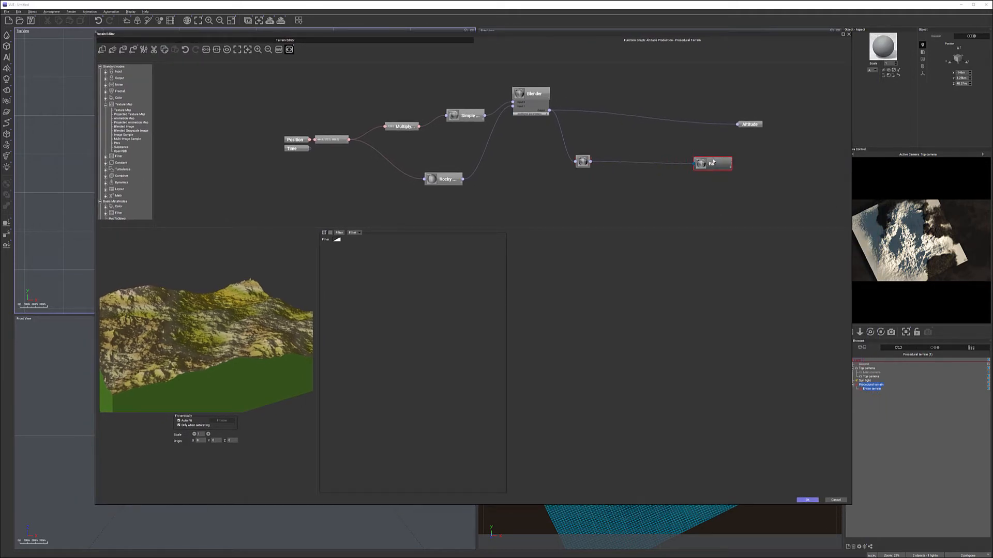
left_click_drag(594, 157, 600, 160)
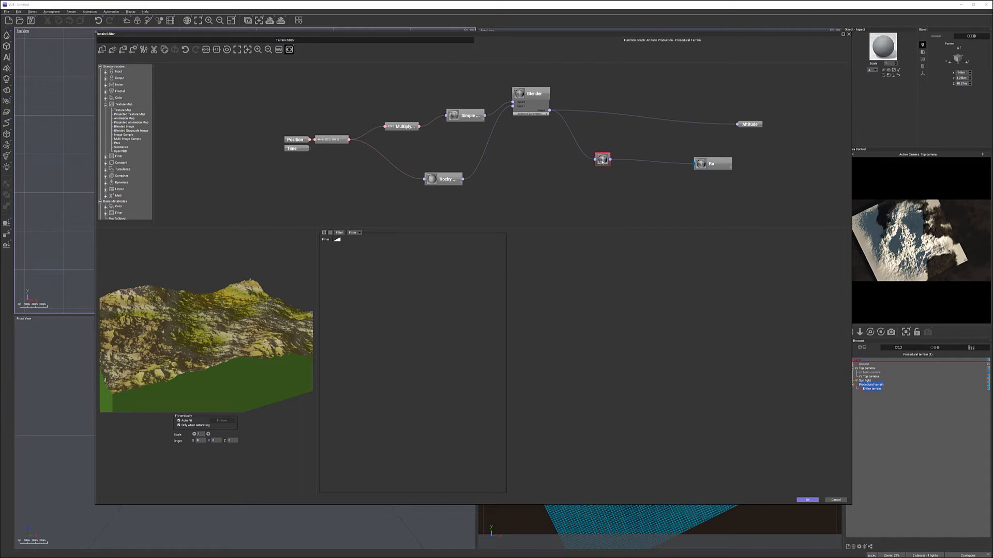
Flatten the Filter curve near the minimum with a steep rise only at the high end, and apply the terrain changes.
left_click(337, 241)
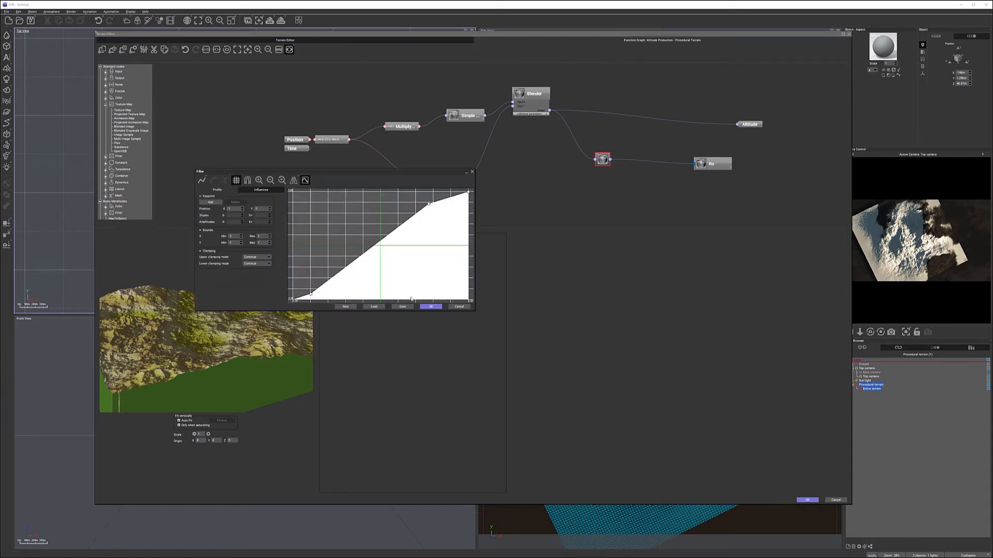
left_click_drag(432, 205, 453, 293)
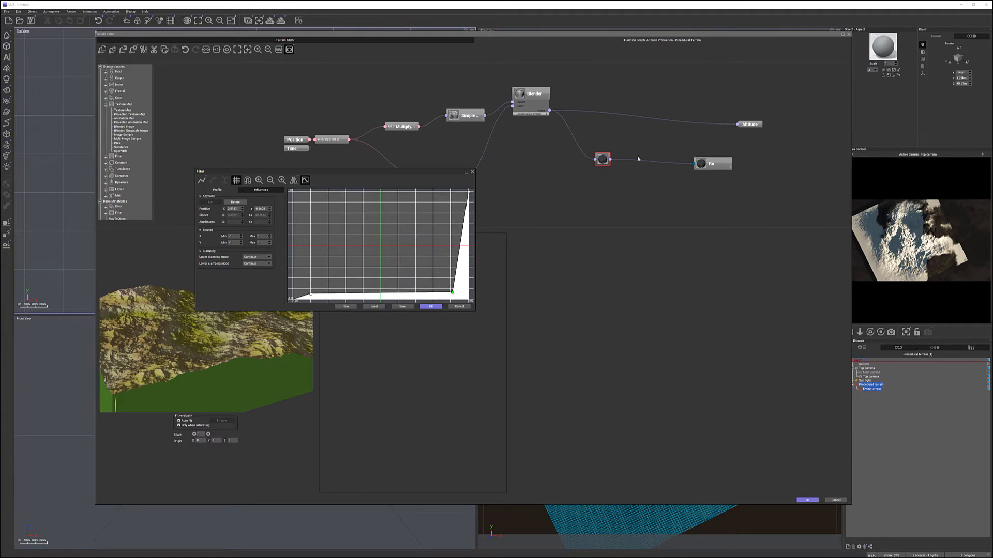
left_click(431, 306)
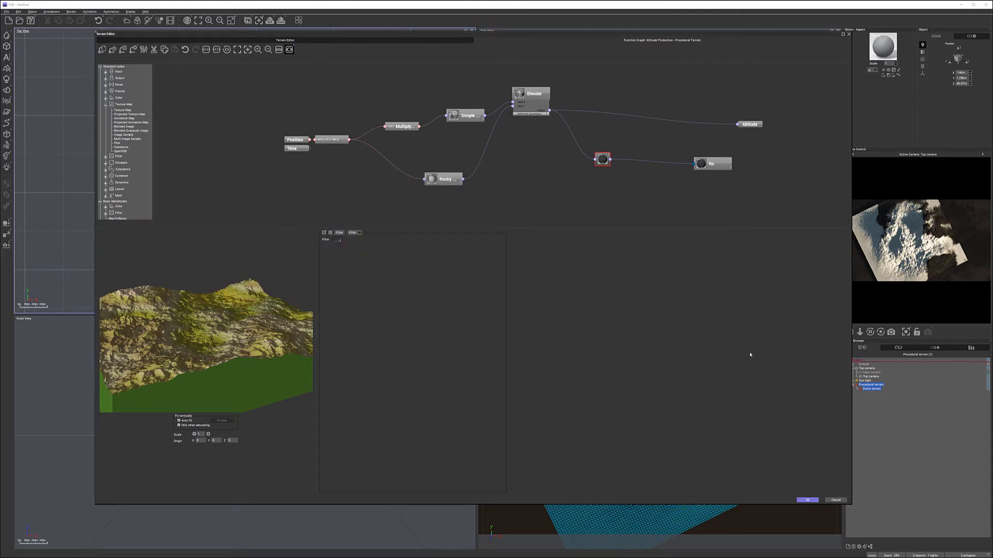
key("Return")
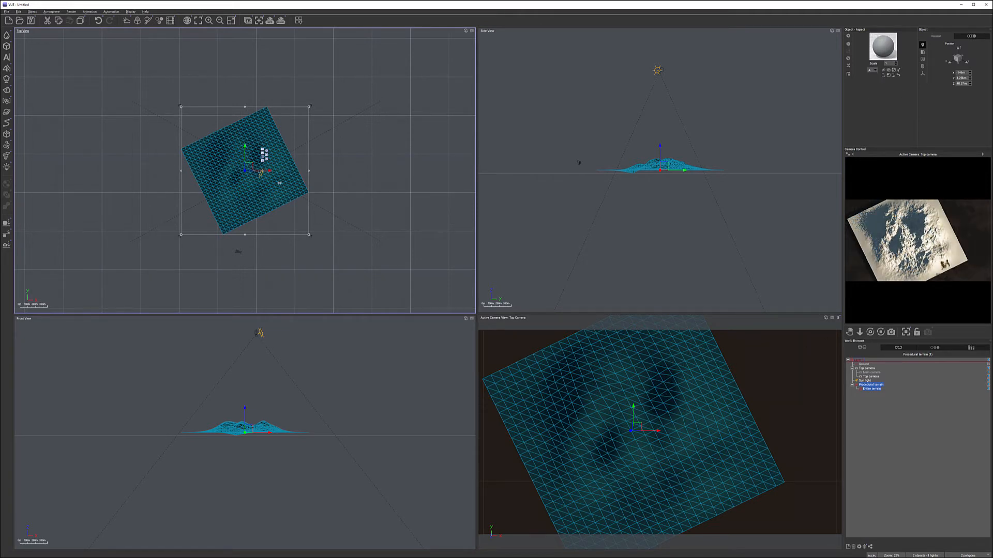
Reshape the altitude graph's Filter curve to climb steeply through the low range and level off near the maximum, and apply the terrain changes.
key("ctrl+e")
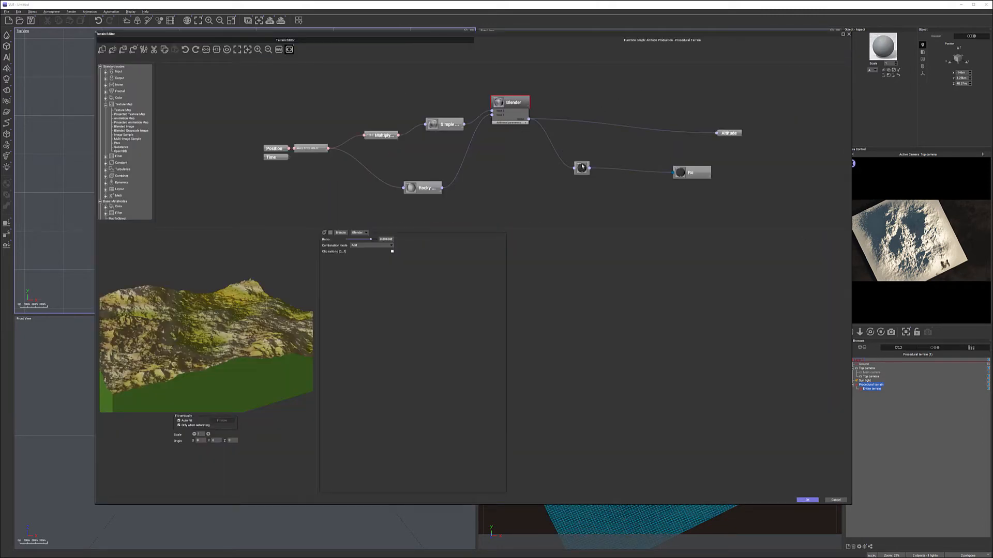
left_click(582, 169)
double_click(336, 240)
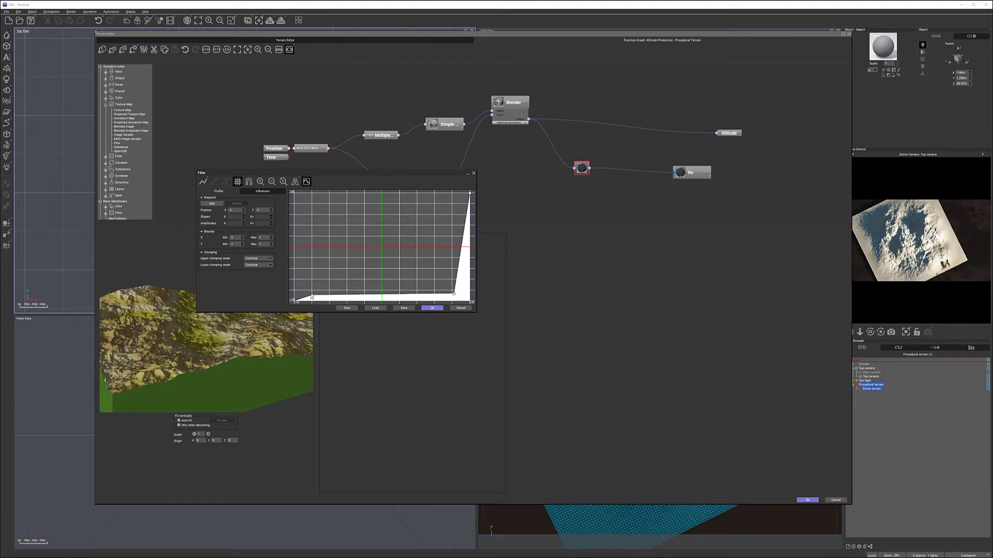
left_click_drag(311, 295, 317, 274)
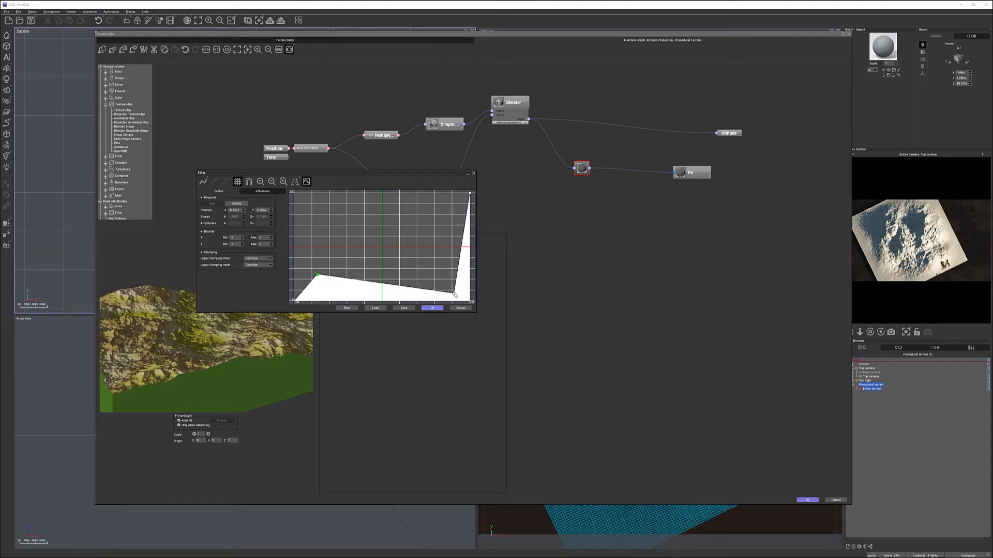
left_click(384, 230)
left_click_drag(384, 230, 400, 201)
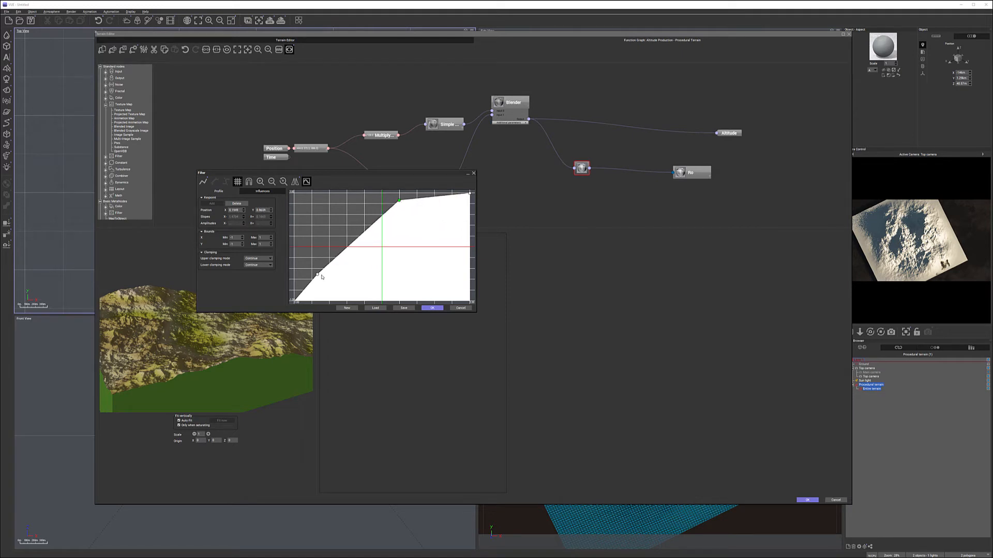
mouse_move(317, 278)
left_mouse_down()
mouse_move(323, 246)
mouse_move(324, 260)
left_mouse_up()
left_click_drag(327, 255, 326, 255)
left_click(433, 308)
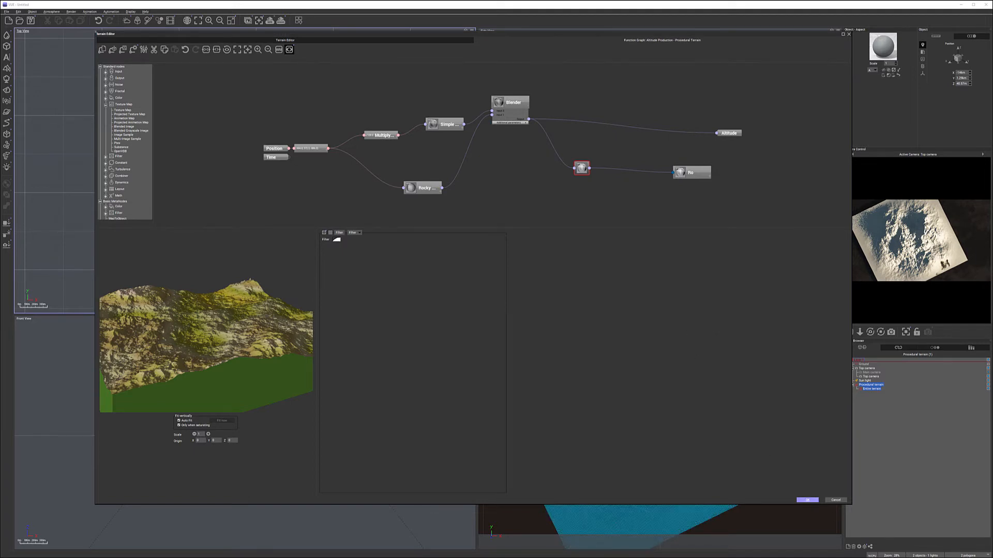
left_click(807, 500)
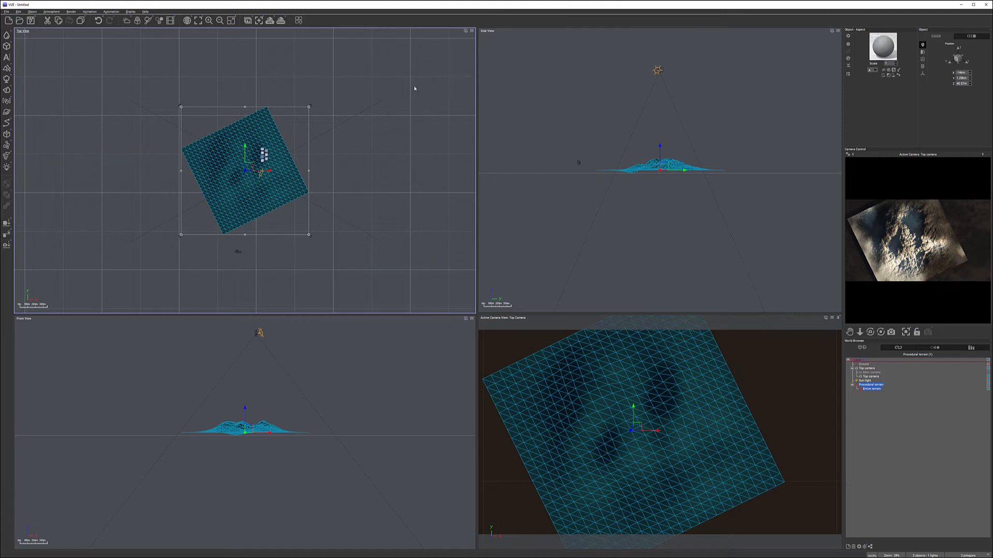
Switch to the main camera, then delete the Filter node from the terrain's altitude graph and apply the change.
left_click(871, 373)
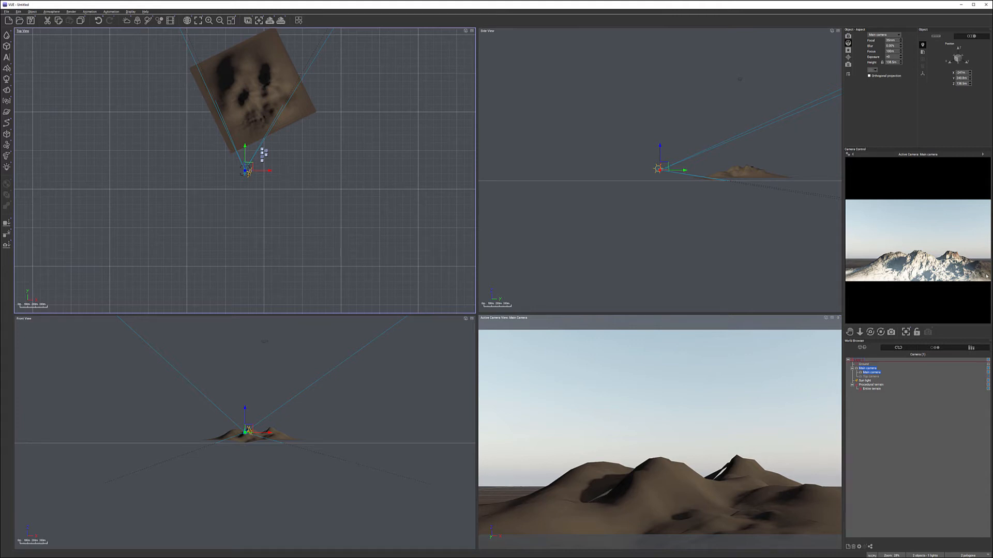
double_click(262, 113)
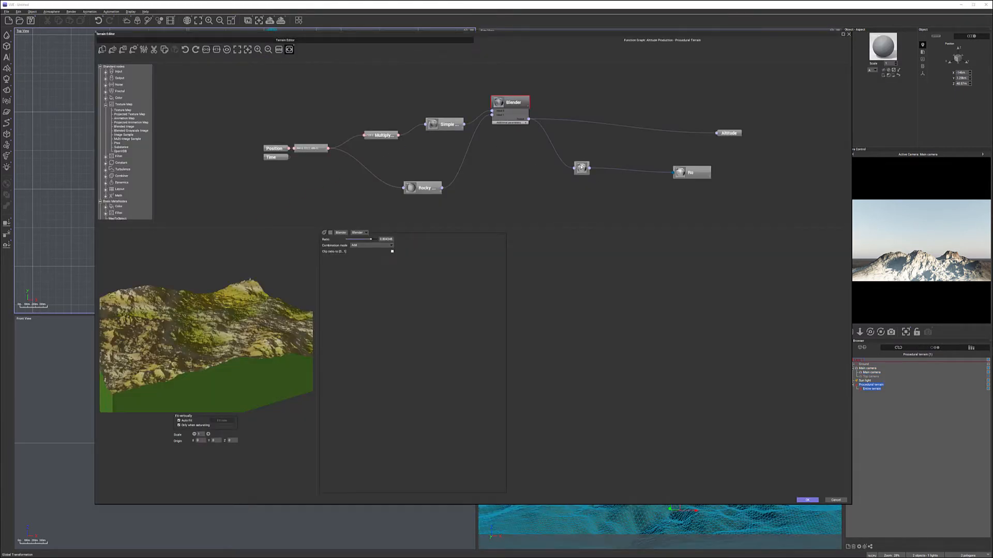
left_click(581, 167)
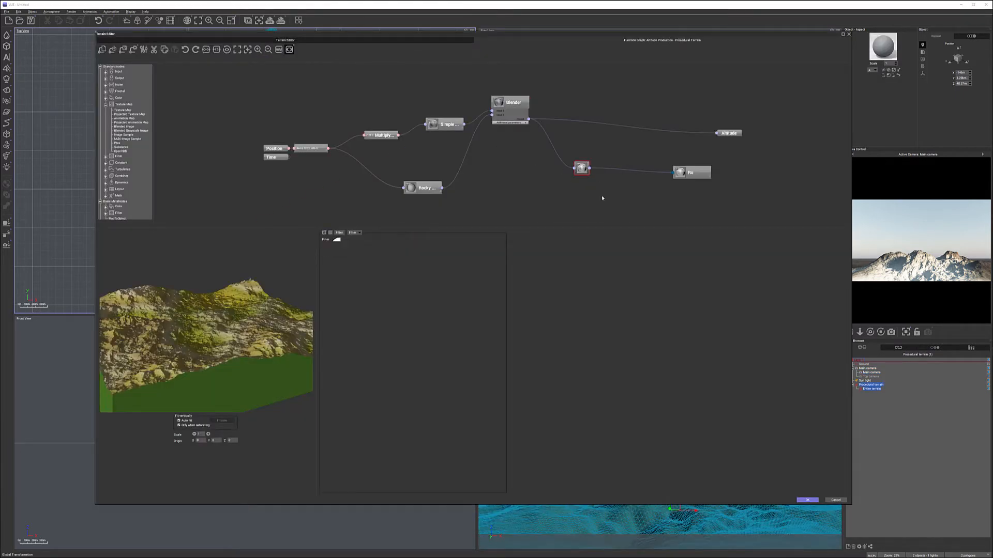
key("Delete")
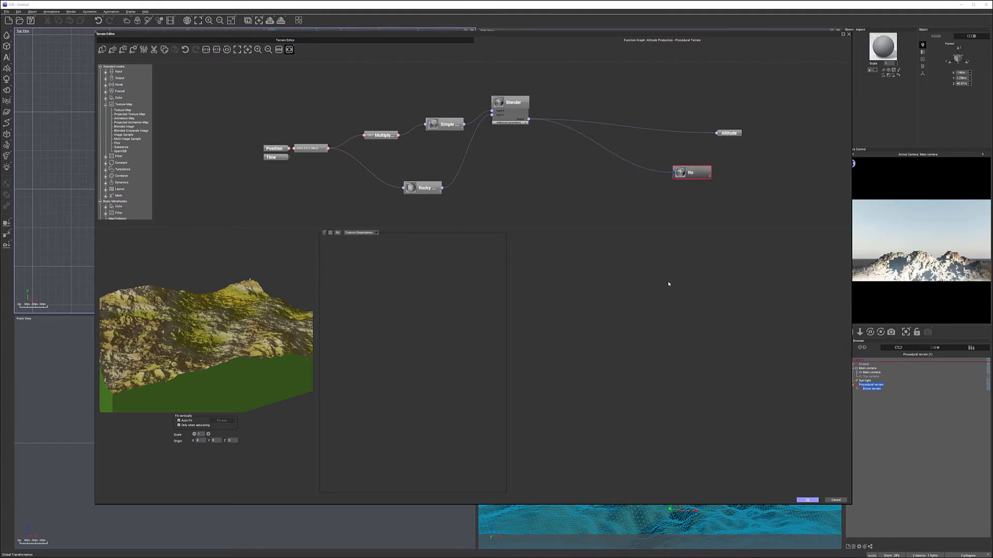
key("Return")
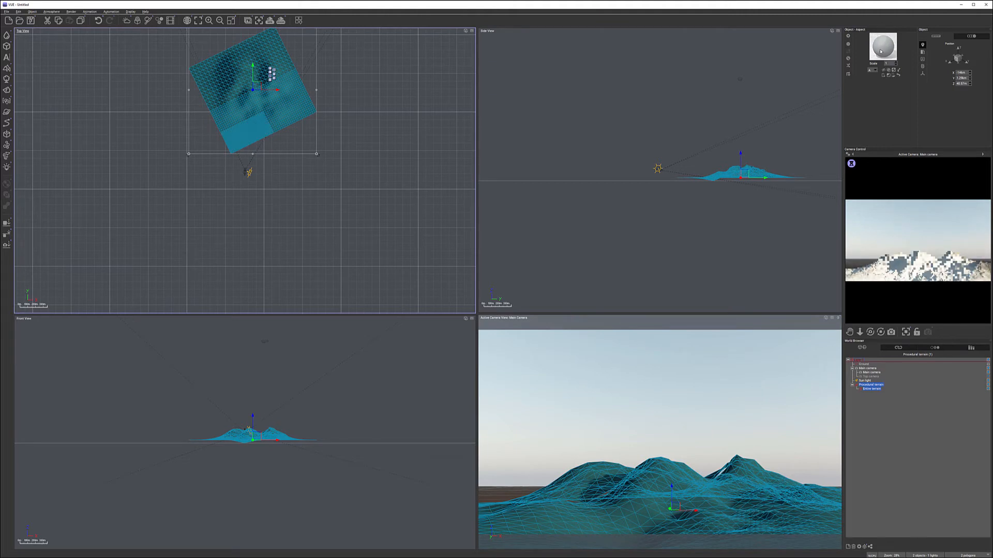
Edit the snow layer's alpha filter curve so it rises steeply at the low end and nears the maximum by mid-range.
double_click(881, 50)
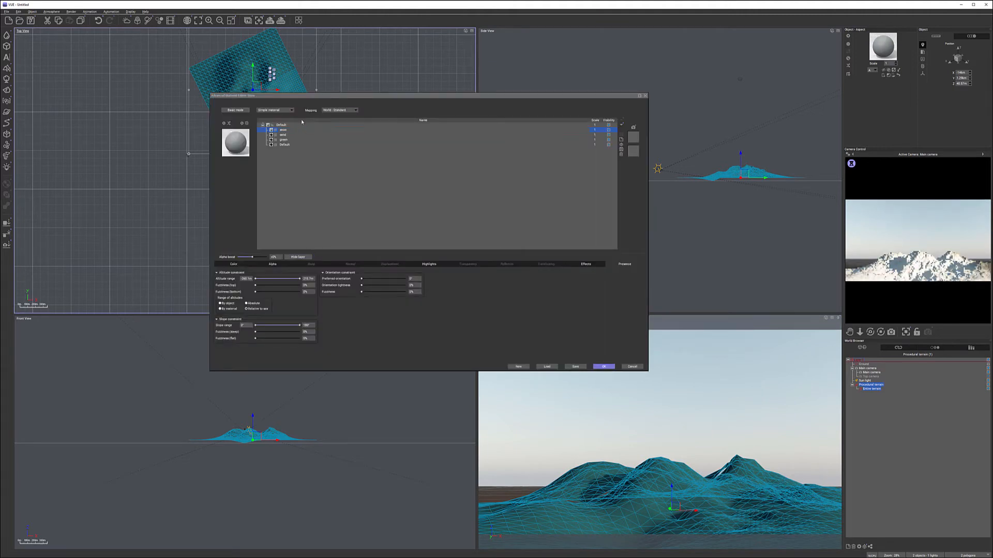
left_click(271, 265)
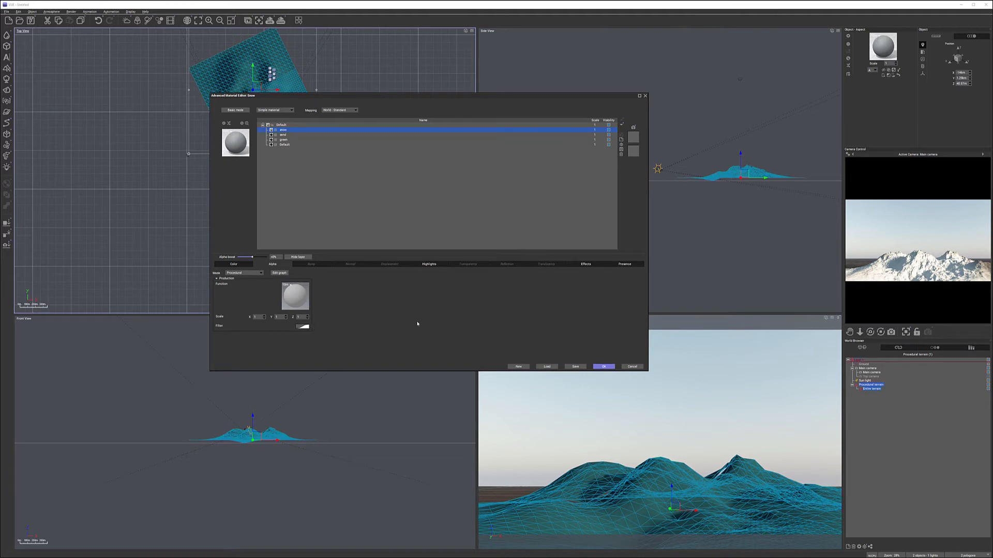
double_click(303, 327)
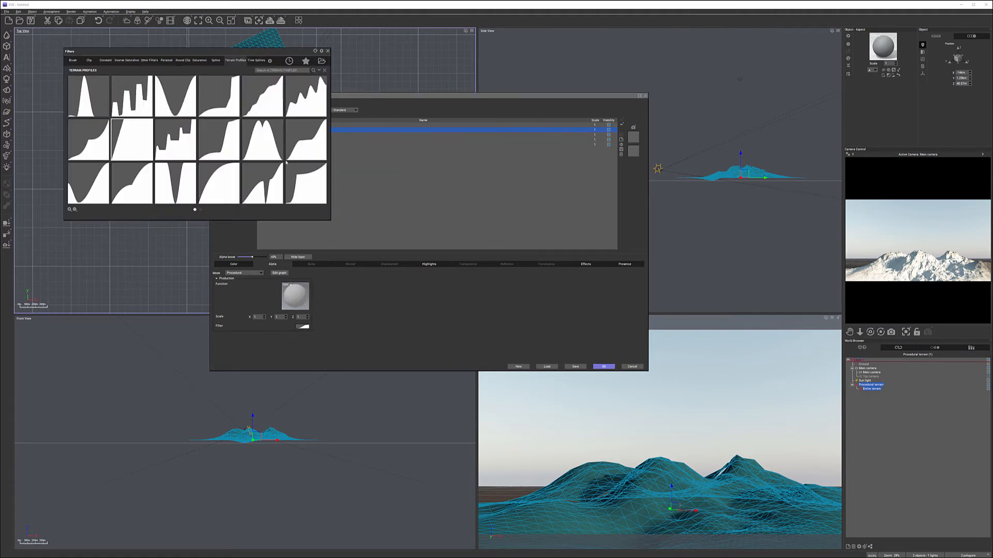
left_click(325, 53)
right_click(304, 327)
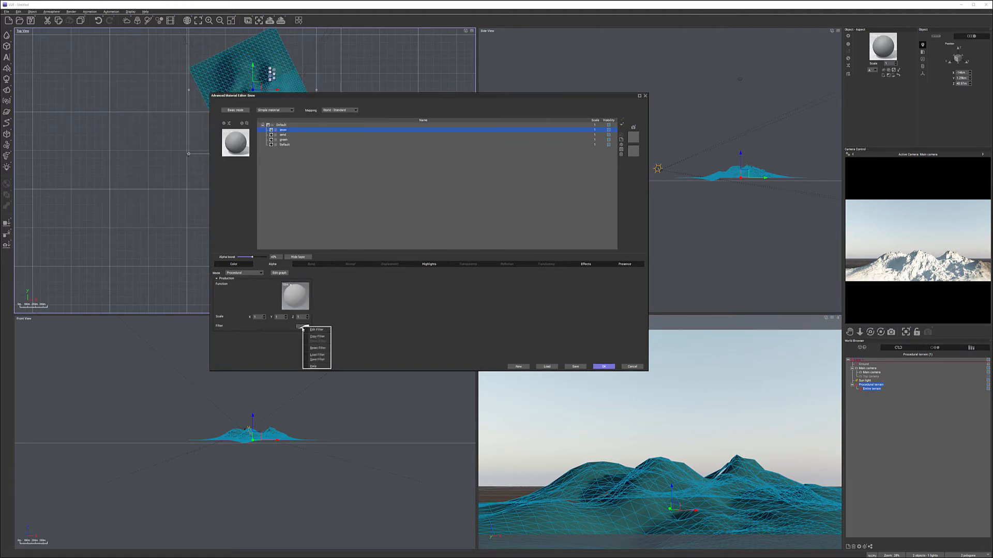
left_click(322, 330)
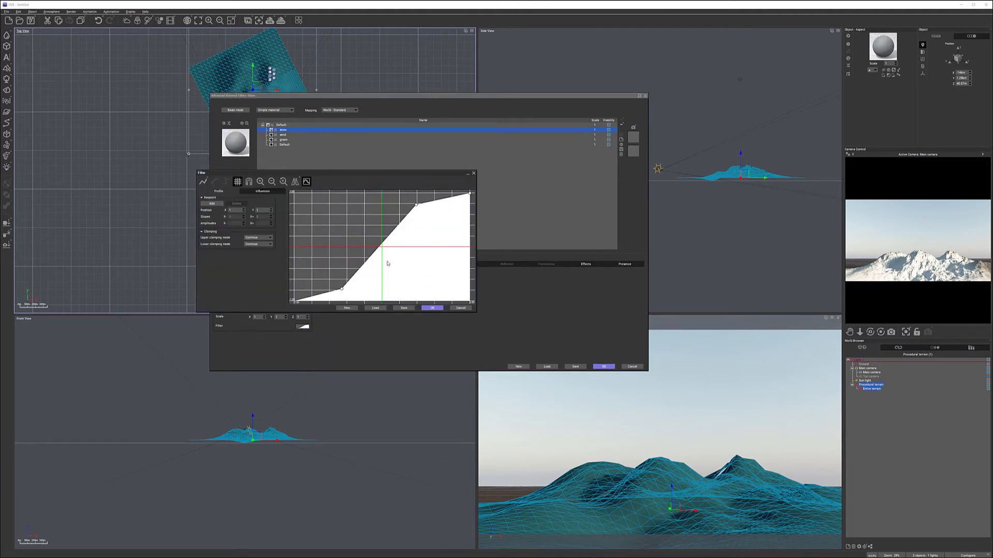
left_click_drag(342, 290, 318, 235)
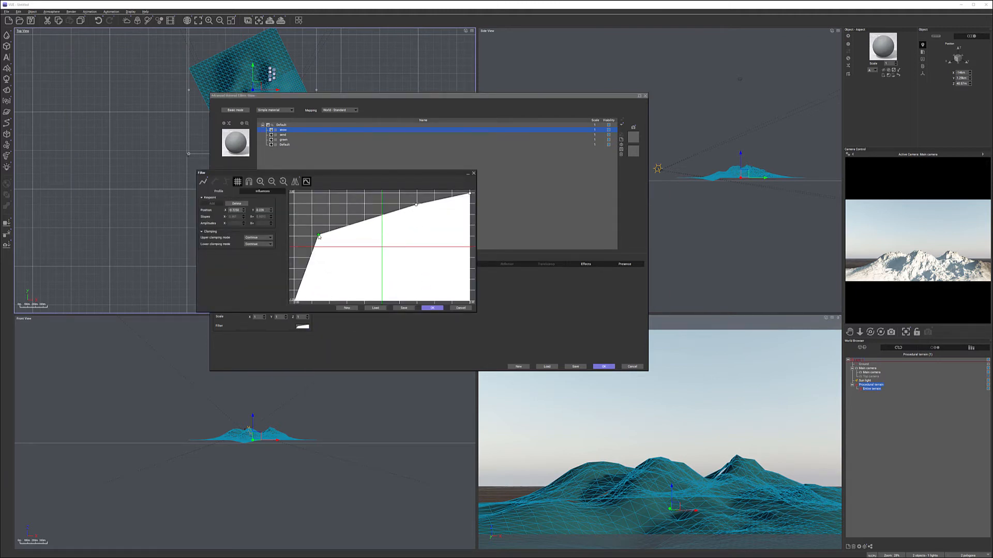
mouse_move(376, 219)
left_mouse_down()
mouse_move(356, 197)
mouse_move(383, 204)
left_mouse_up()
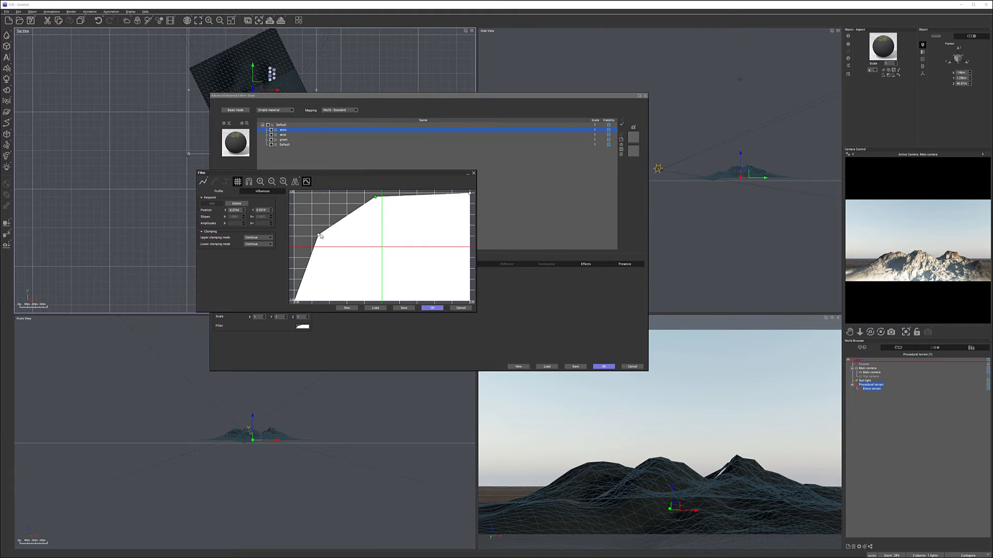
Make the alpha filter curve's initial rise almost vertical and flatten the rest into a plateau near the maximum.
left_click_drag(318, 236, 309, 231)
left_click_drag(299, 278, 299, 301)
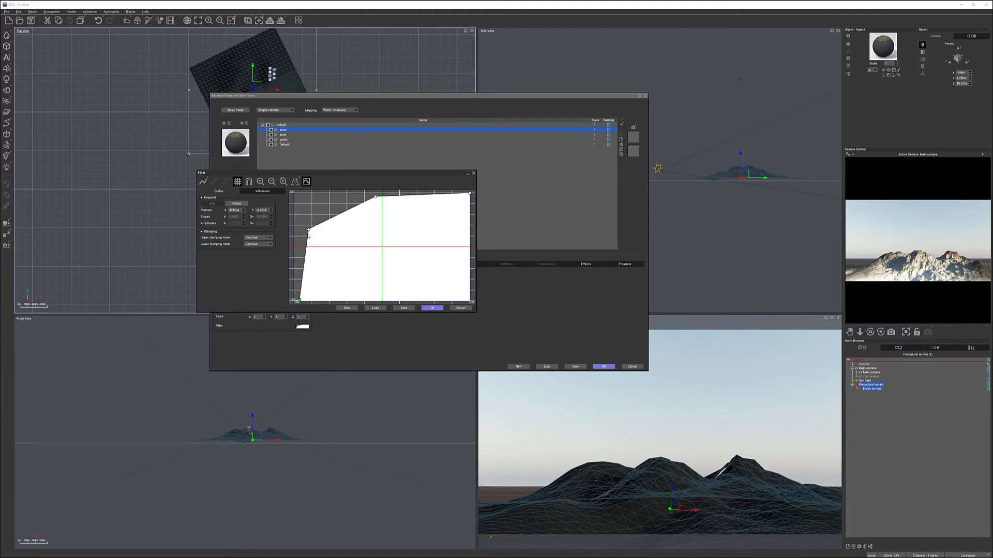
left_click_drag(309, 231, 307, 201)
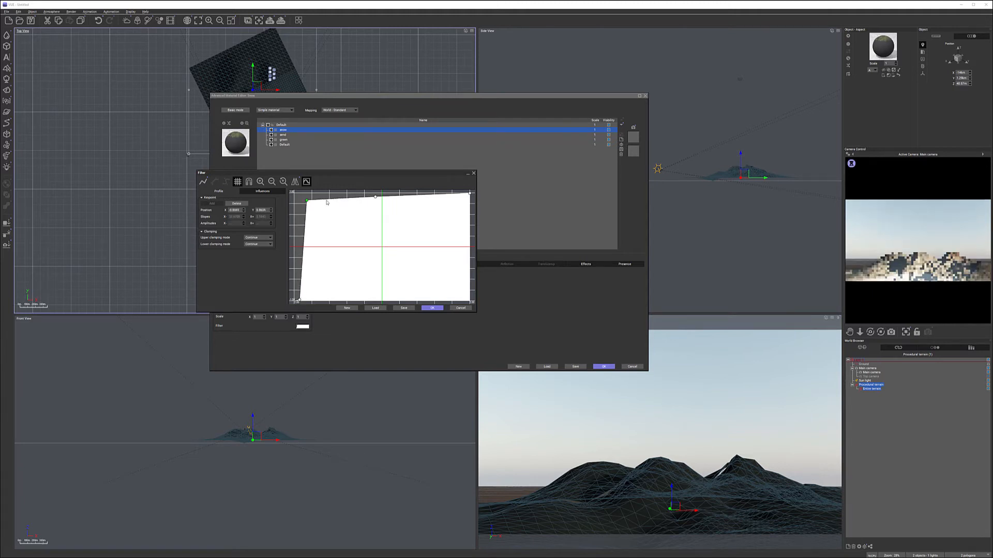
left_click(377, 198)
left_click(376, 197)
left_click(366, 192)
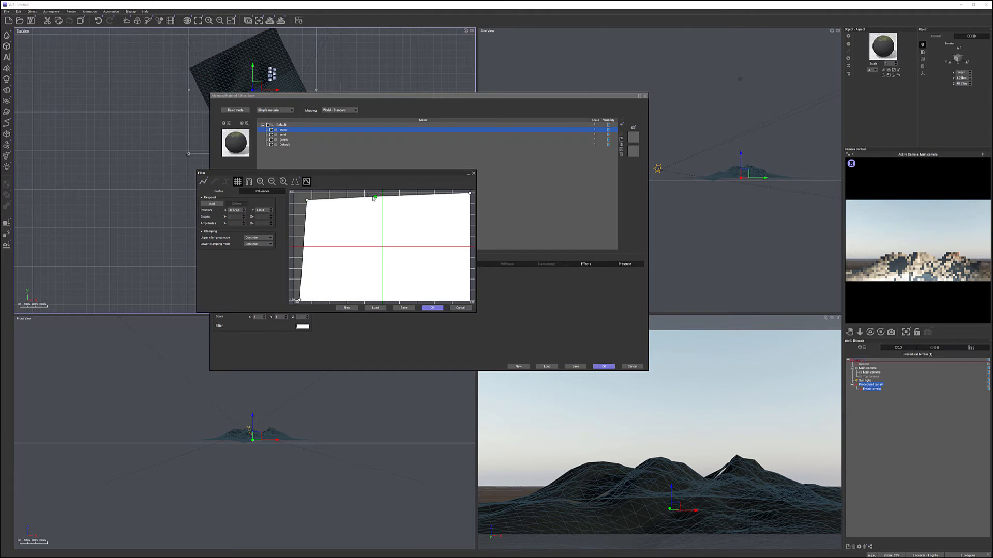
left_click_drag(374, 199, 363, 195)
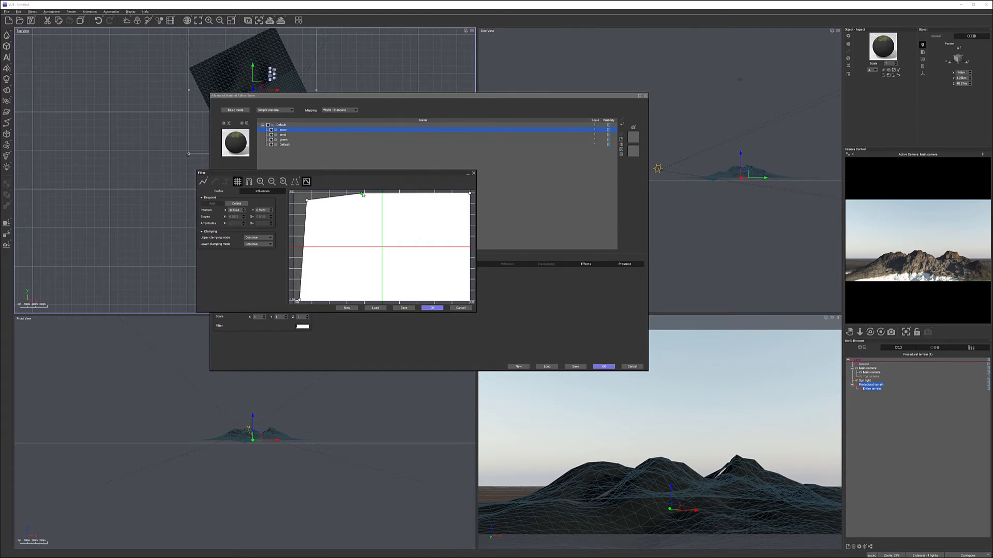
Pull the alpha filter curve into a shallow dip at its center between two full-height peaks, raise its starting point, and accept it.
left_click_drag(362, 194, 382, 246)
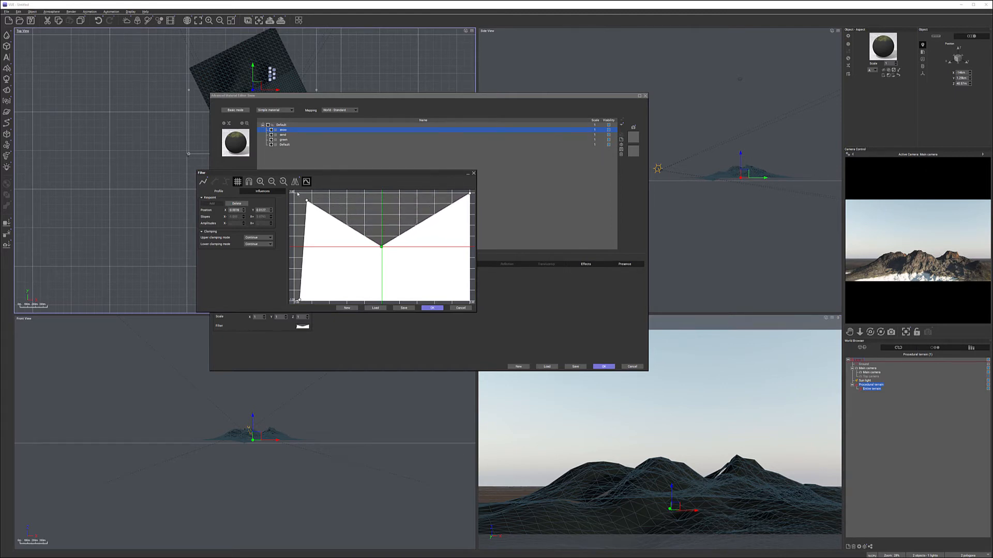
left_click_drag(307, 200, 311, 193)
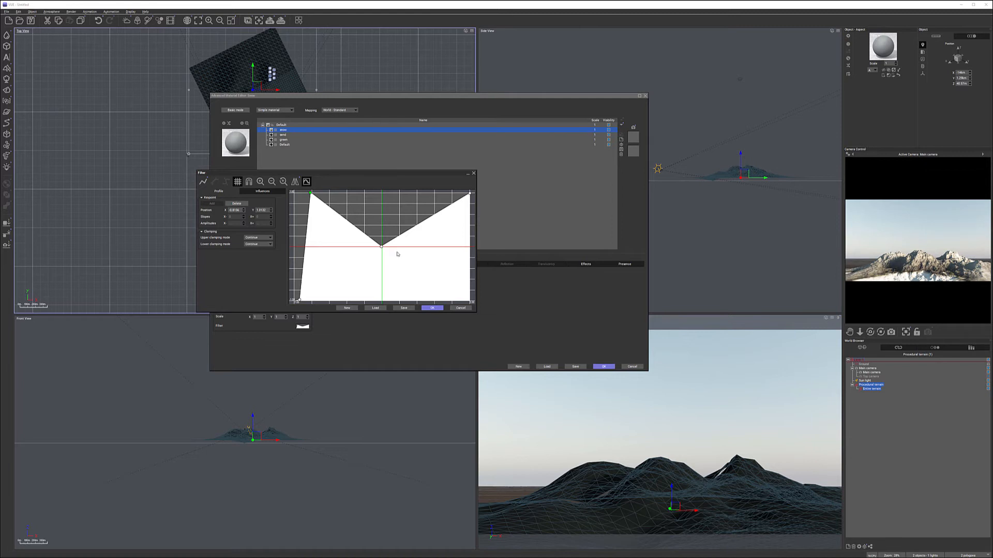
left_click_drag(383, 249, 383, 230)
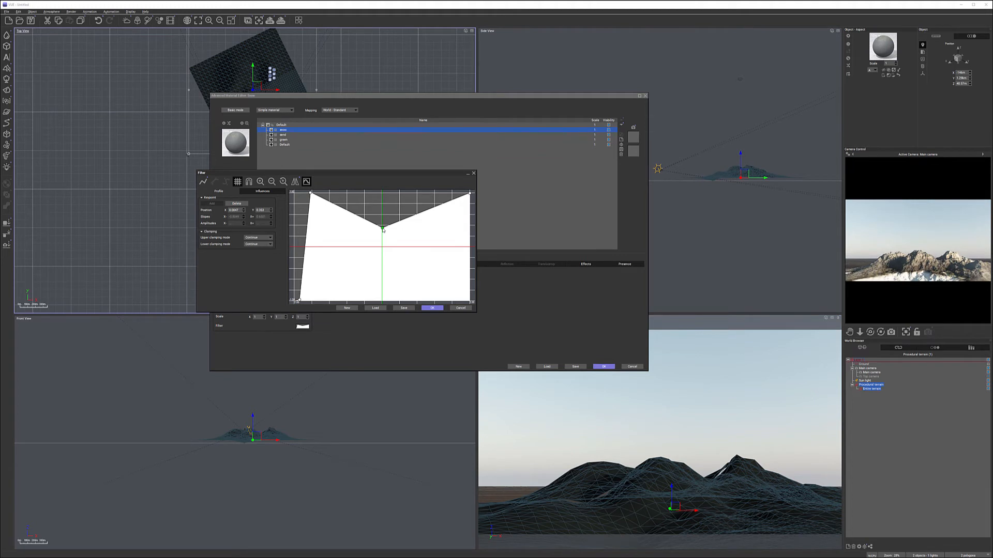
left_click(299, 294)
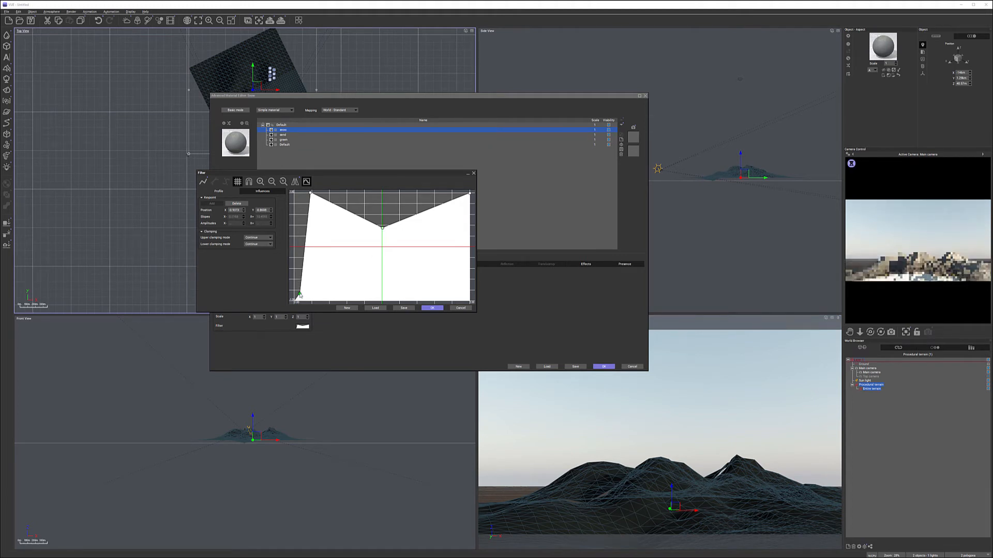
left_click_drag(300, 294, 297, 287)
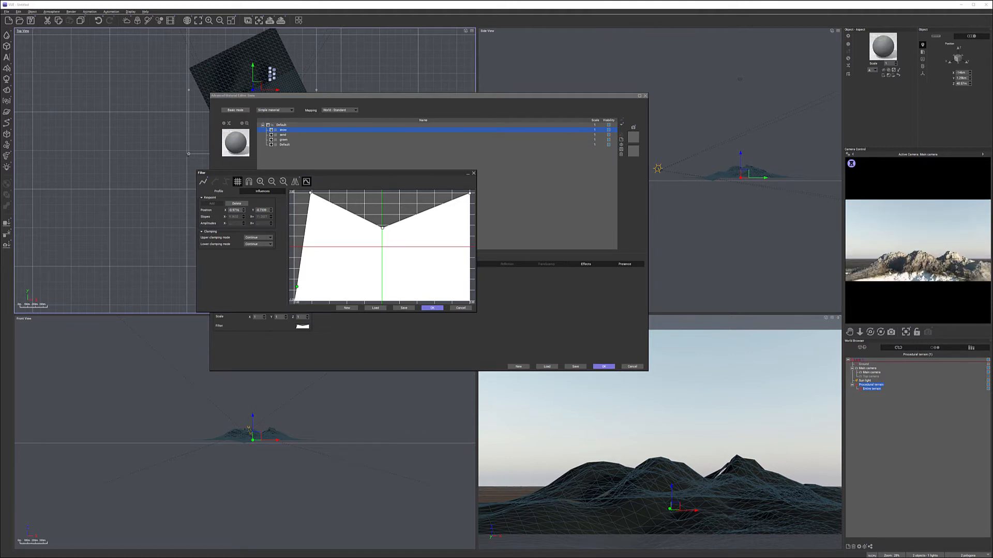
left_click_drag(297, 286, 294, 278)
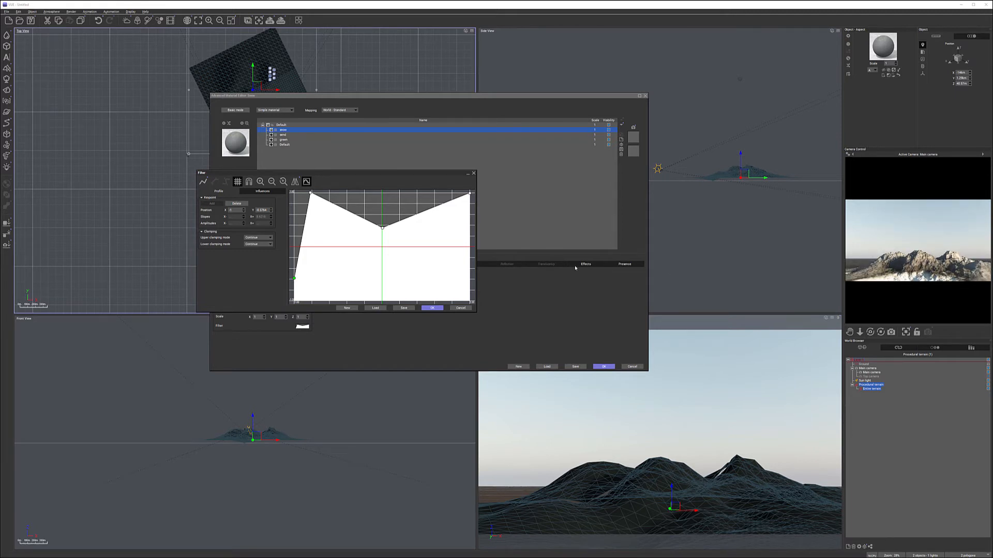
left_click(432, 307)
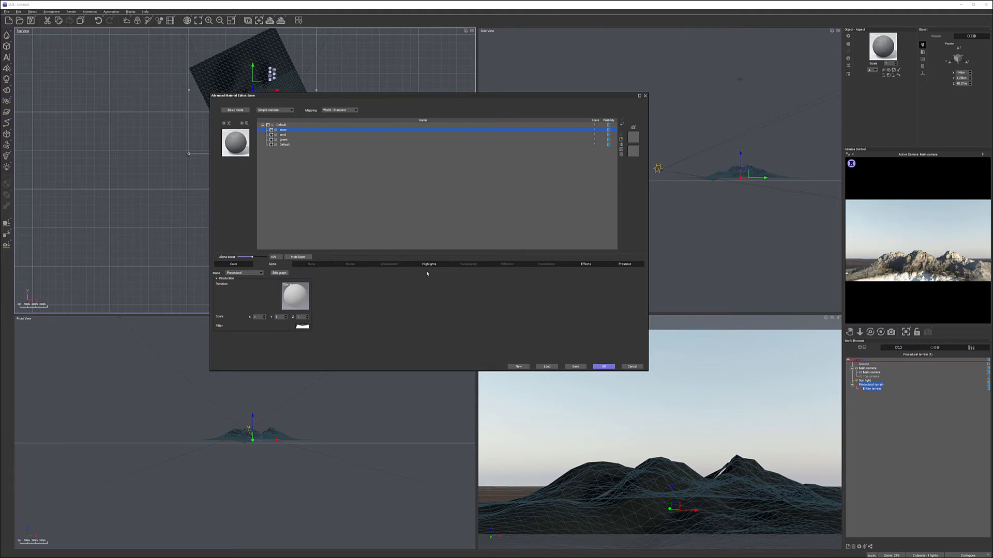
Raise the lower limit of the snow layer's altitude range and set its bottom fuzziness to about 29%.
left_click(642, 265)
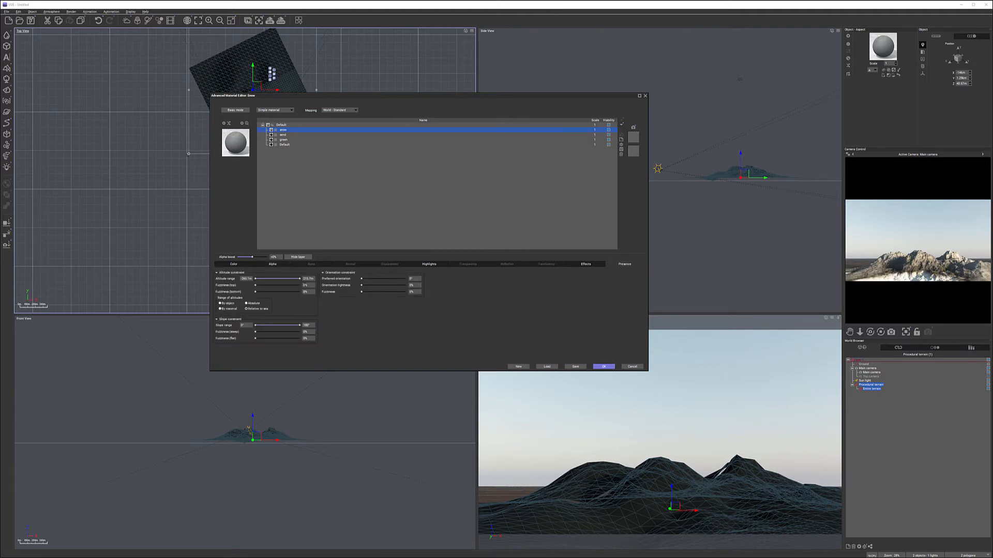
left_click_drag(255, 279, 269, 278)
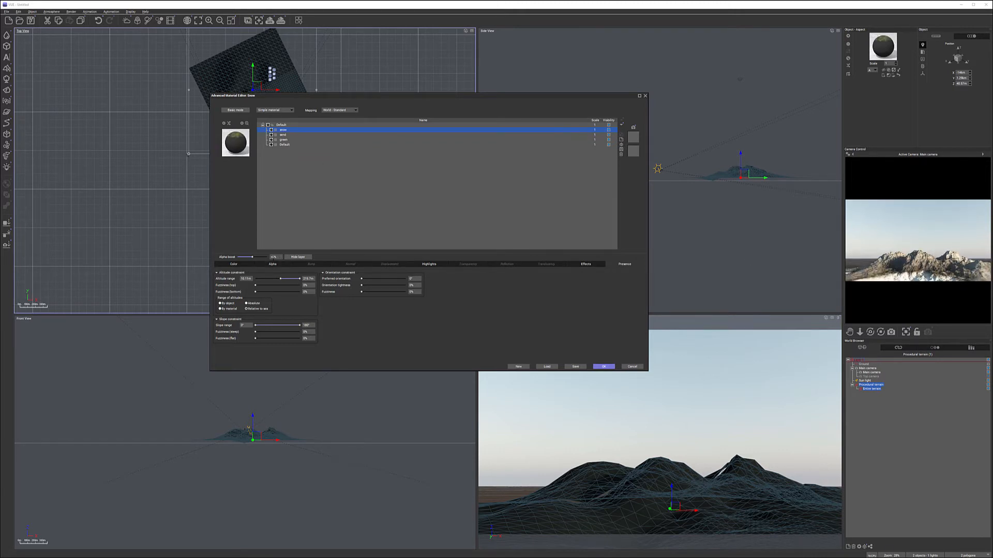
left_click_drag(283, 278, 286, 278)
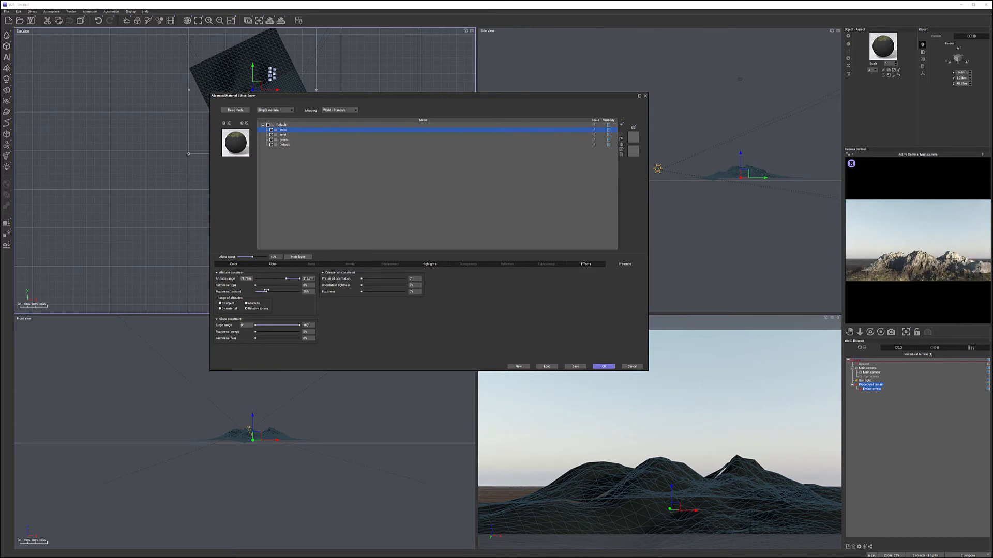
left_click_drag(255, 292, 280, 279)
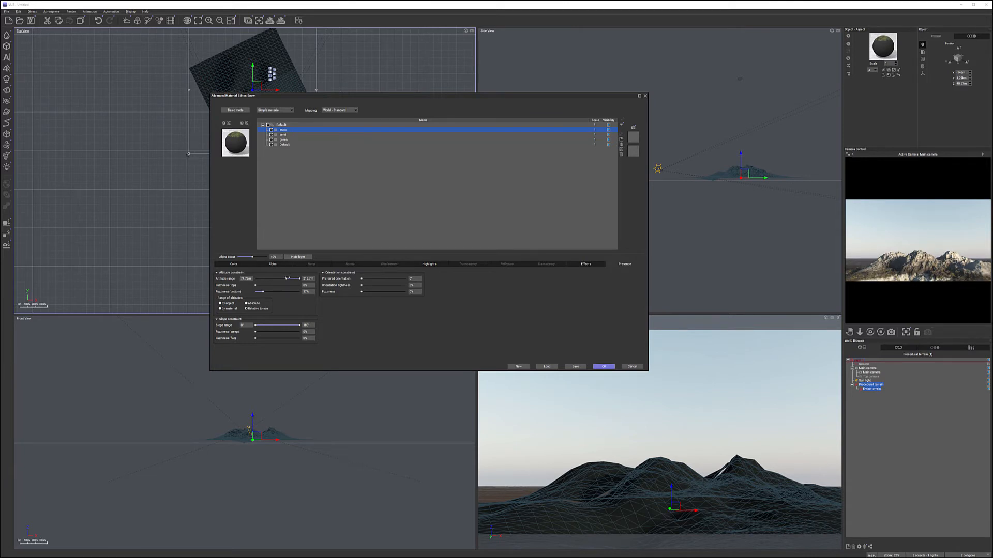
left_click(286, 278)
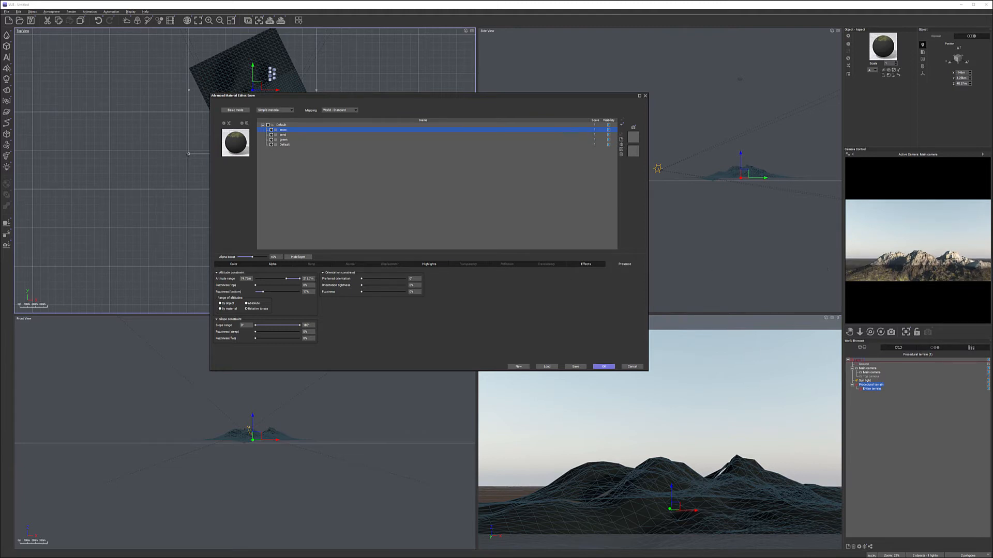
left_click_drag(263, 291, 265, 292)
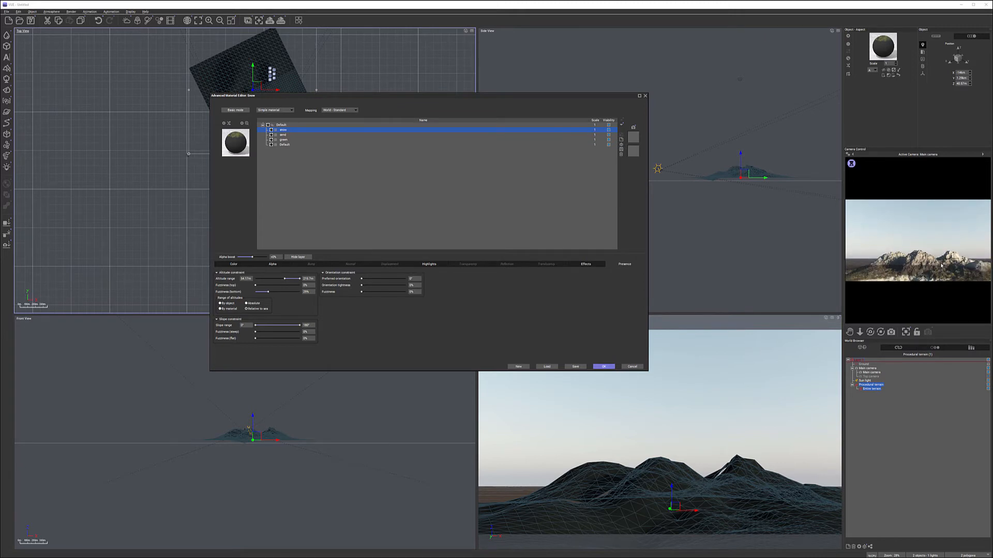
Set the snow layer's top fuzziness to about 15% and bottom fuzziness to about 32%, refreshing the preview.
left_click_drag(266, 286, 271, 286)
right_click(942, 265)
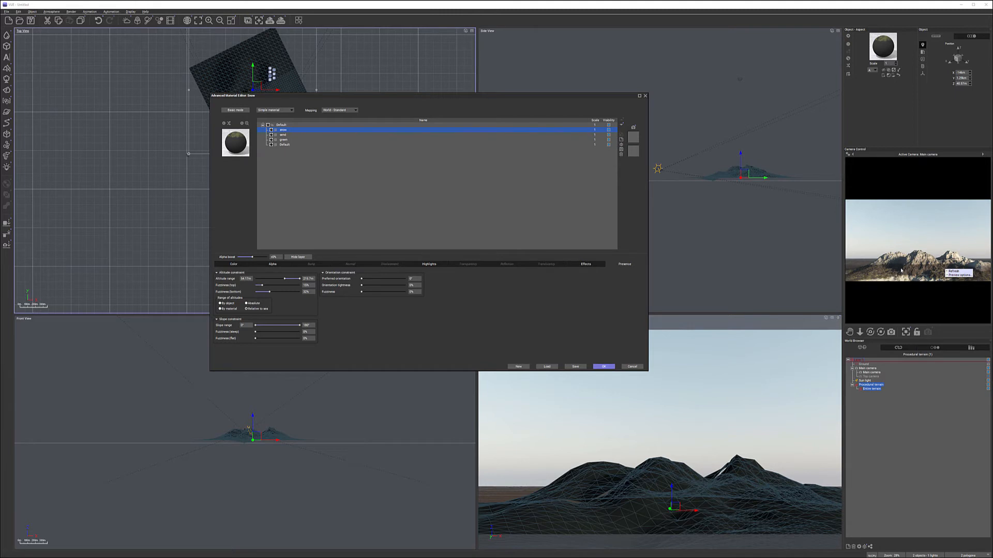
left_click(941, 259)
Restrict the snow layer's slope range to about 39° to 102° and add slight steep and flat fuzziness.
left_click_drag(298, 326, 292, 325)
left_click_drag(253, 325, 277, 324)
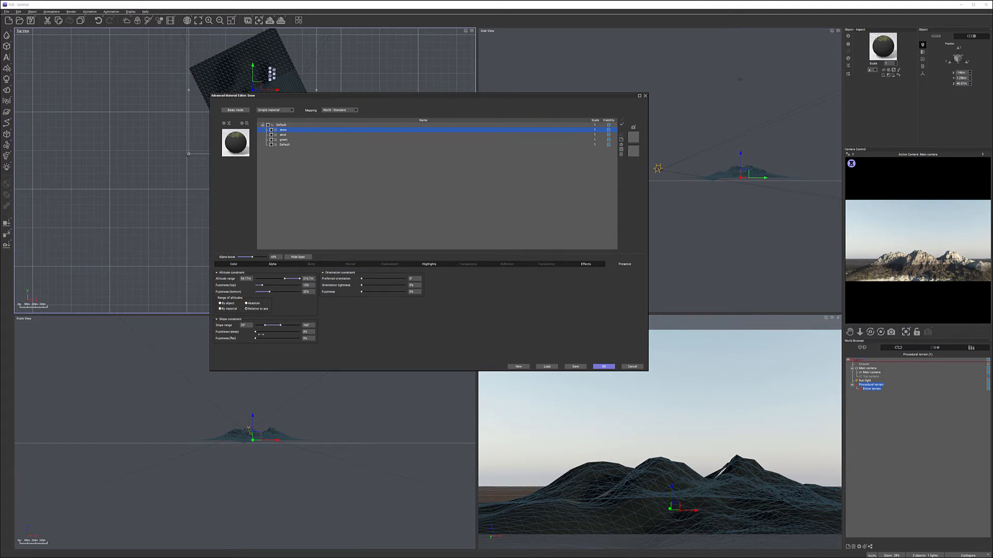
left_click_drag(255, 332, 258, 338)
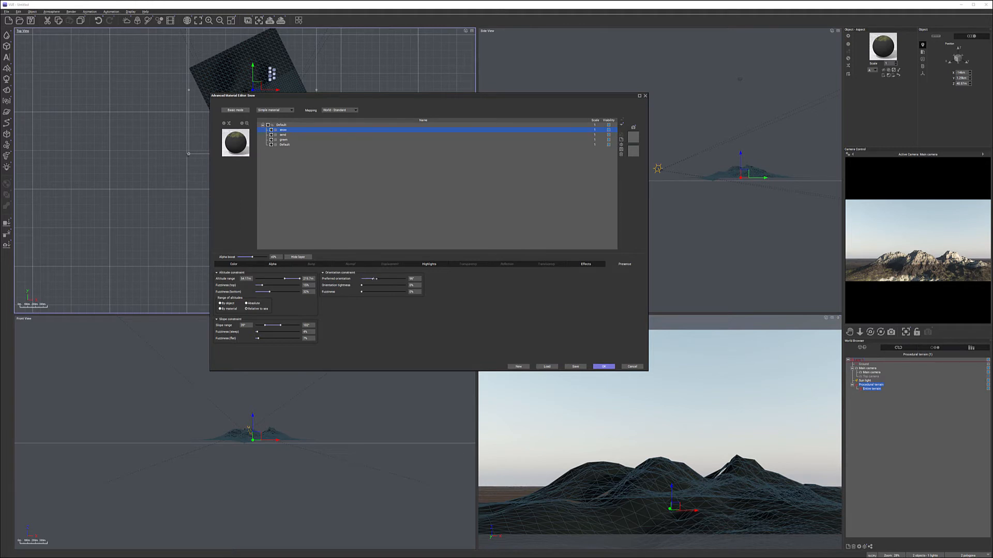
Set the snow layer's preferred orientation to about 330°, tightness to about 45% and orientation fuzziness to about 27%, and accept the material.
left_click_drag(369, 291, 377, 279)
right_click(912, 260)
mouse_move(375, 285)
left_mouse_down()
mouse_move(388, 285)
mouse_move(378, 292)
left_mouse_up()
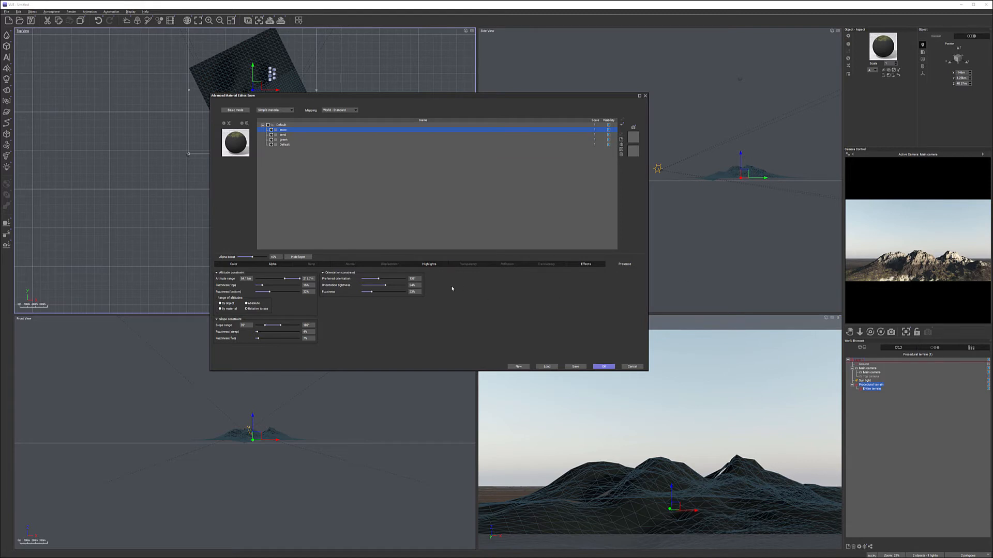
left_click_drag(383, 279, 398, 278)
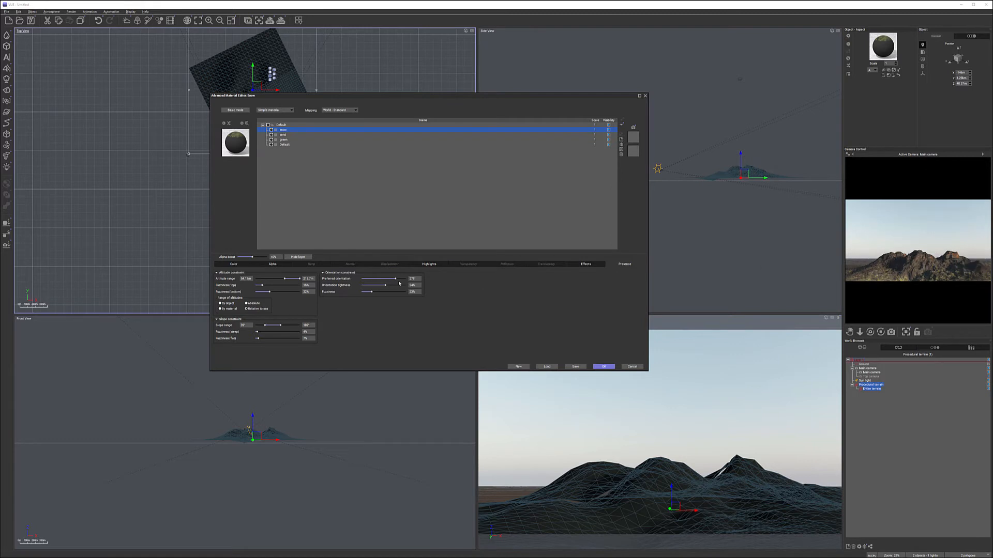
left_click_drag(400, 278, 396, 279)
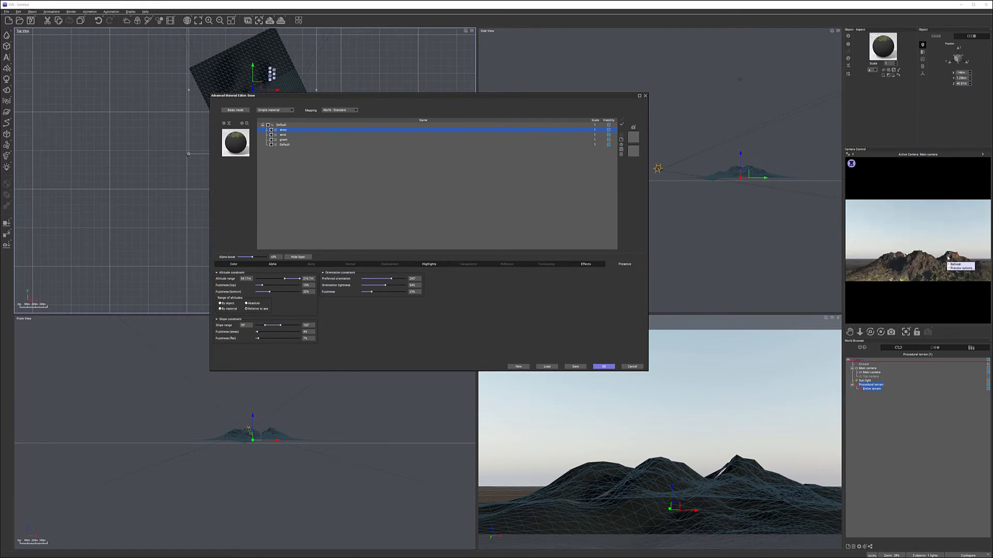
left_click_drag(389, 278, 403, 278)
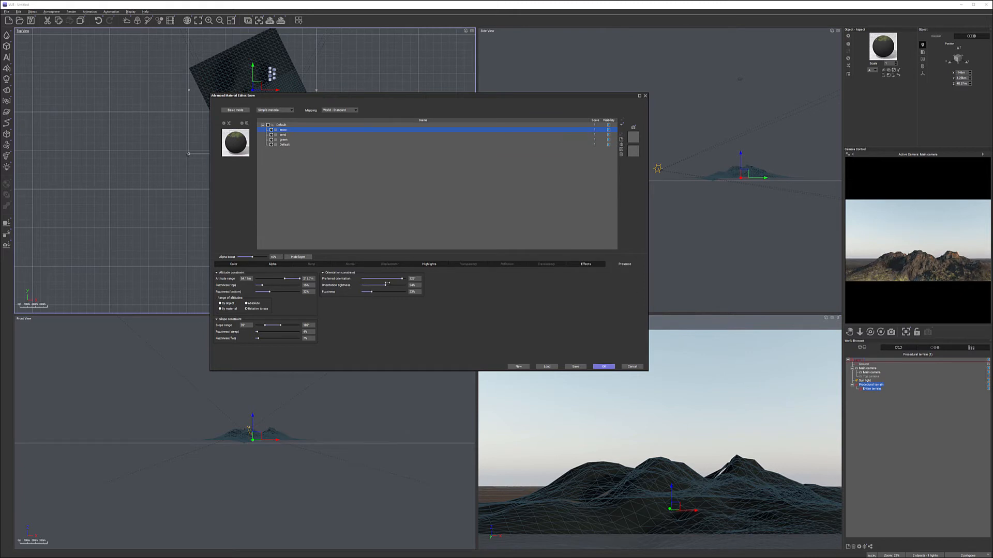
left_click_drag(390, 285, 373, 292)
left_click(604, 367)
Render the scene to inspect the snow distribution, accept the post-render options and close the render display.
key("F9")
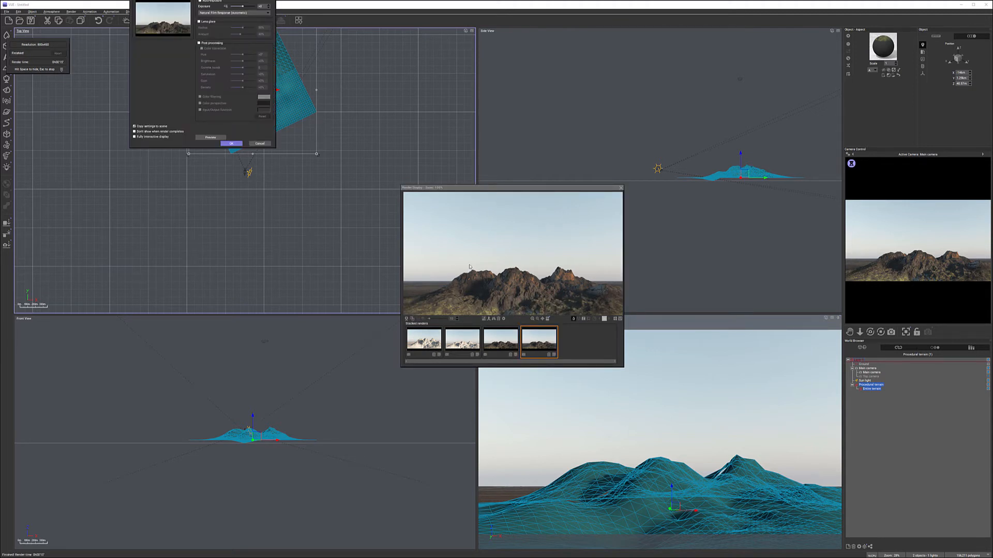
left_click(231, 143)
left_click(621, 188)
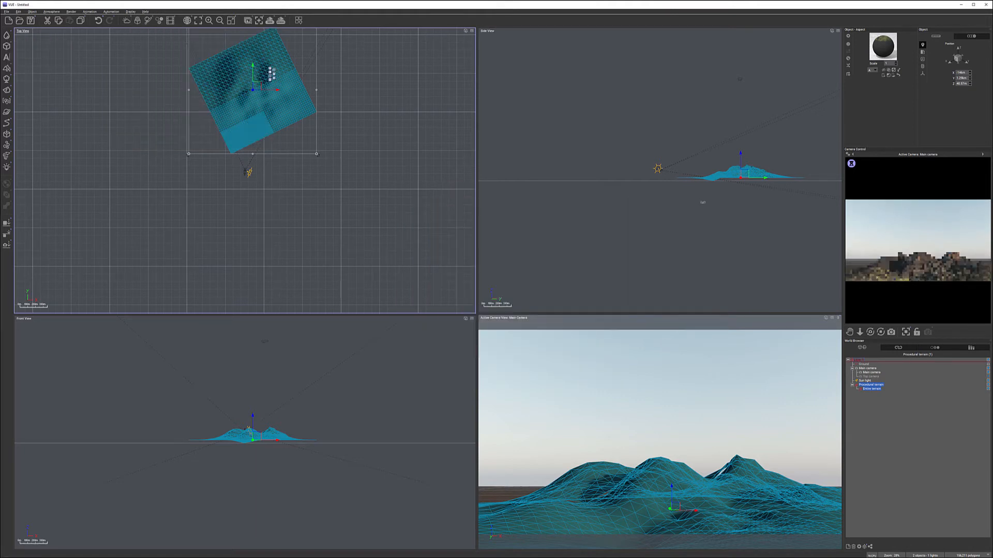
Add a new layer on top of the terrain's material layers and name it Ice.
double_click(883, 46)
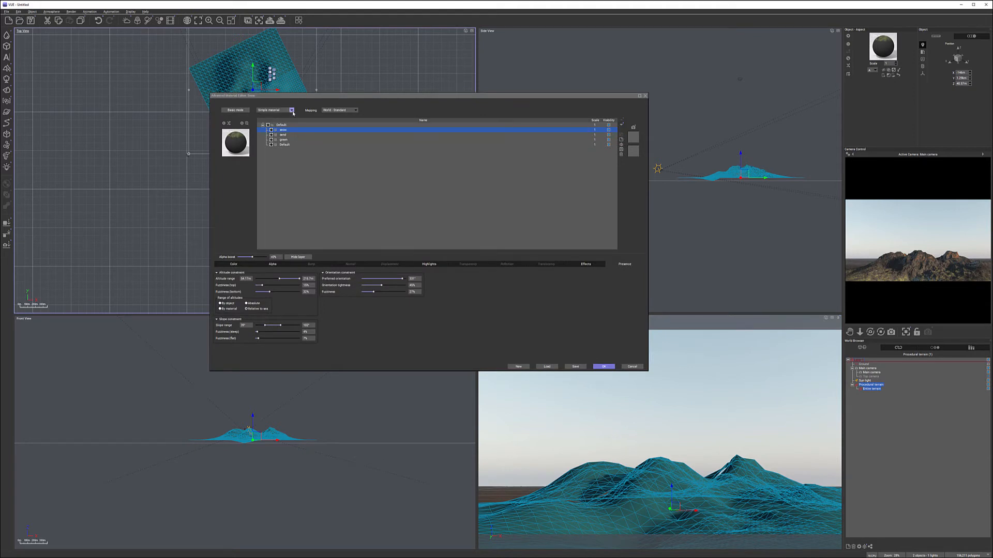
left_click(621, 140)
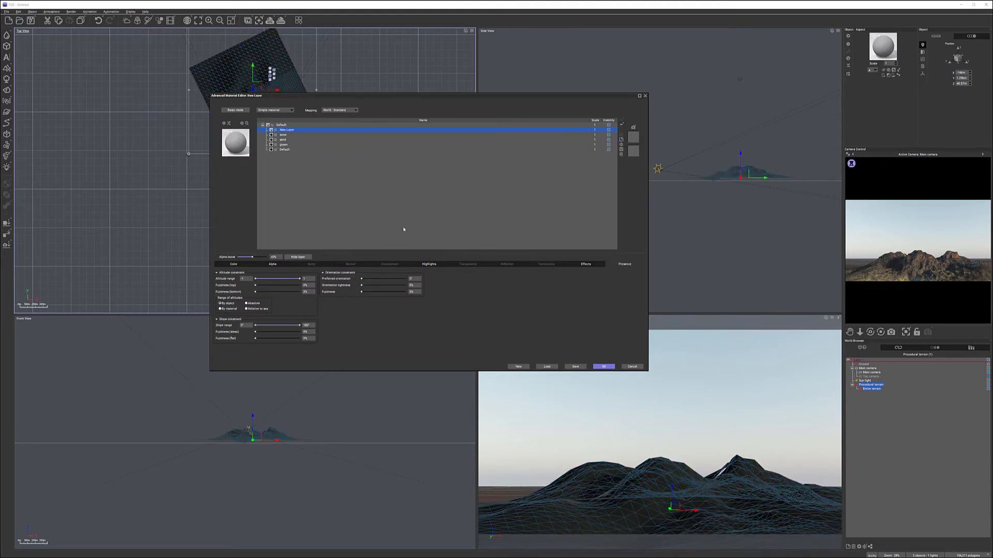
double_click(297, 129)
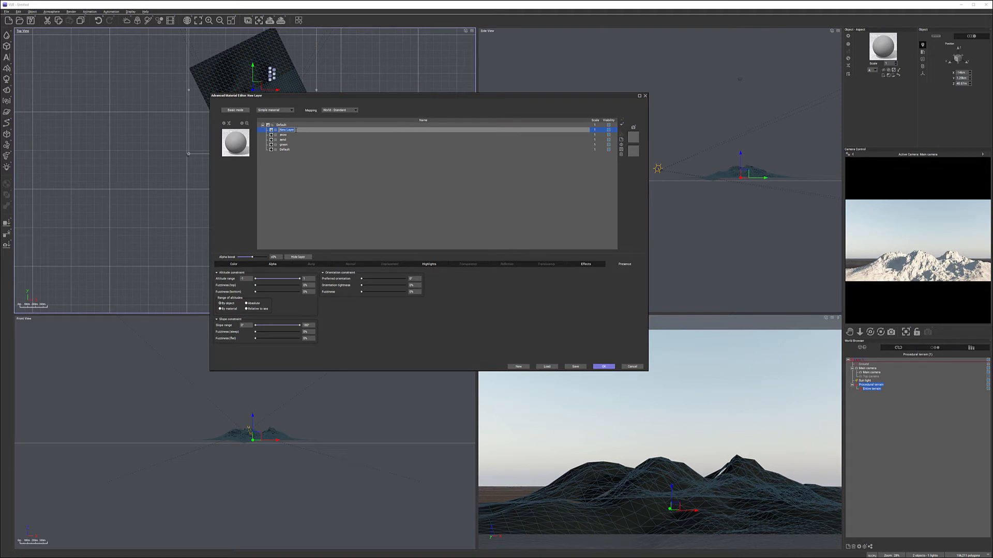
type("ro")
Switch the ice layer's color mode to Natural grain and brighten Color 2 to near white.
left_click(234, 264)
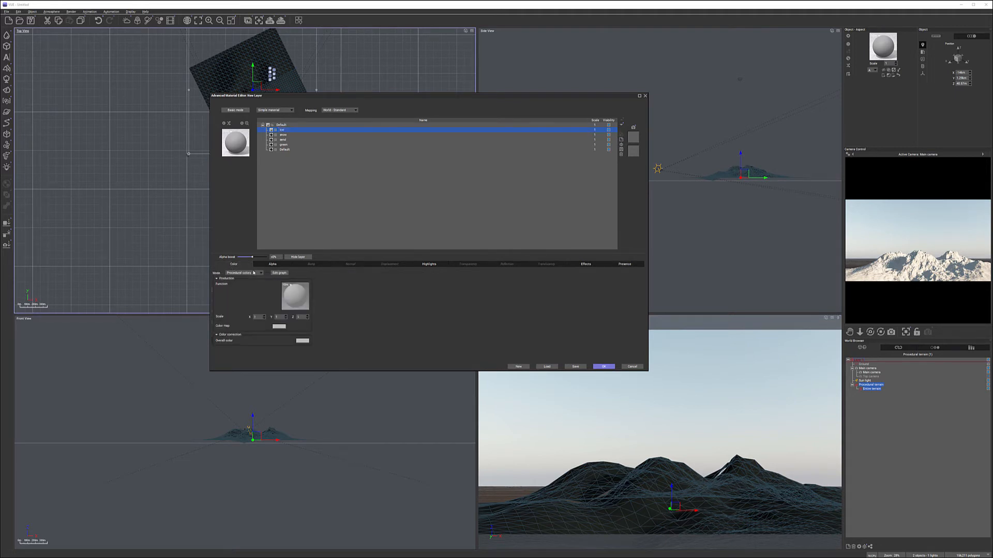
left_click(253, 272)
left_click(241, 286)
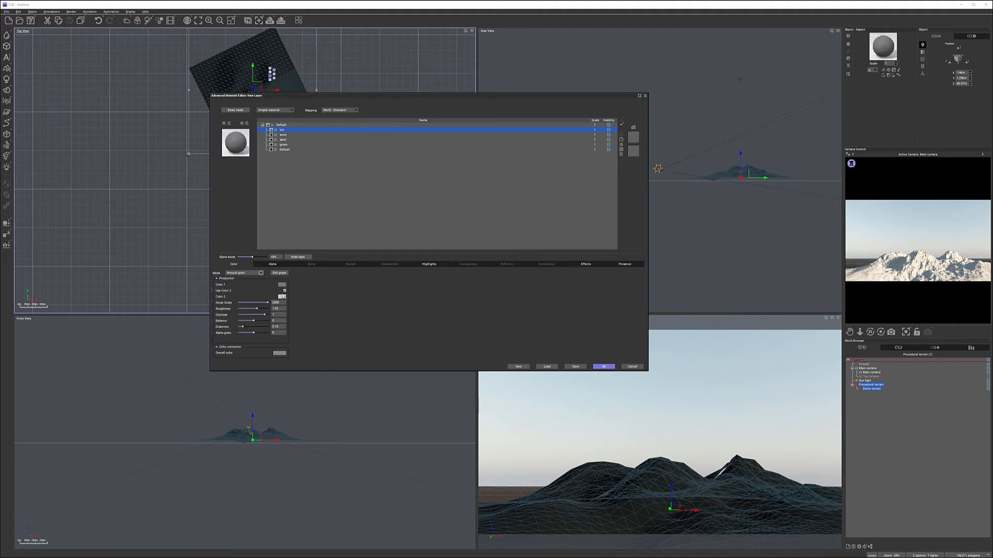
left_click(282, 296)
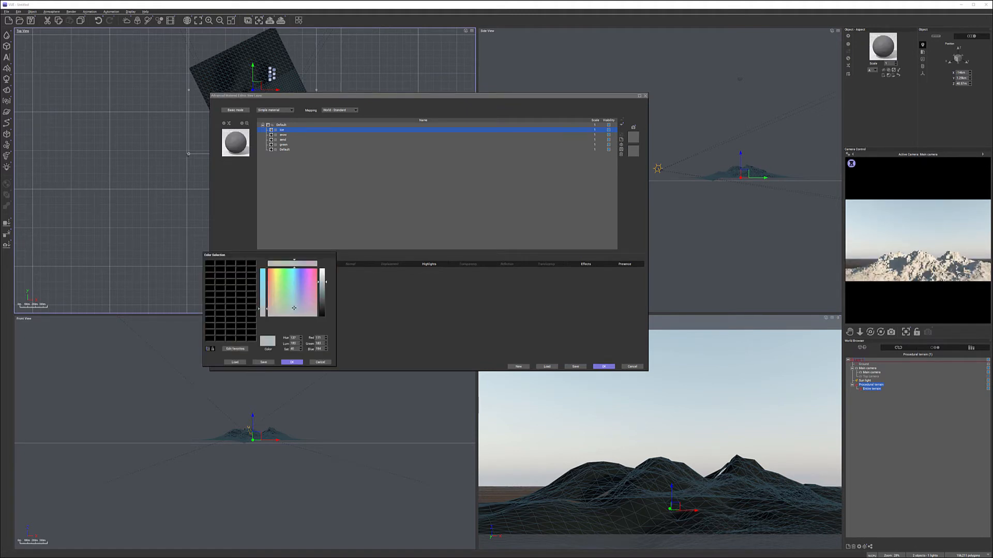
left_click_drag(321, 282, 323, 271)
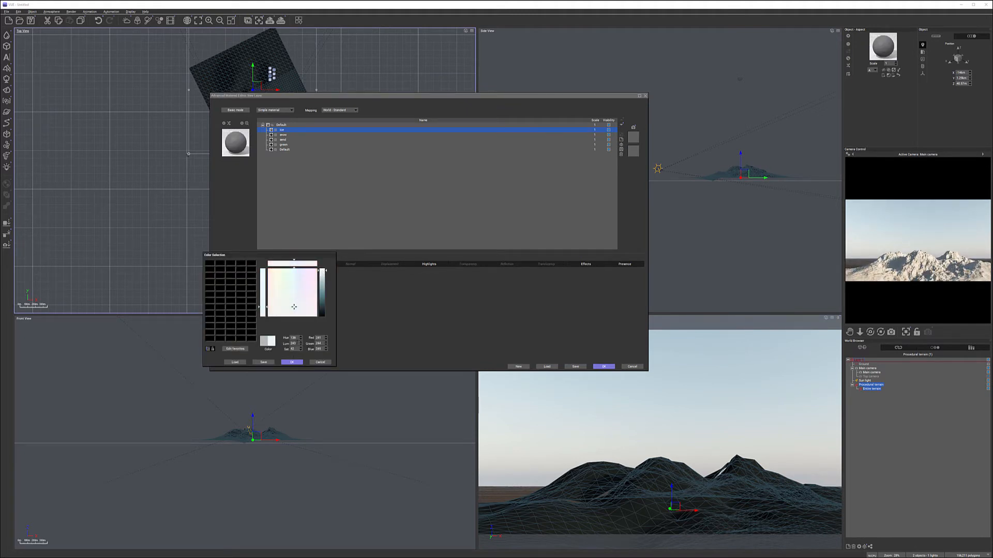
left_click(291, 362)
Change the ice layer's Color 1 to a light bluish gray.
left_click(282, 285)
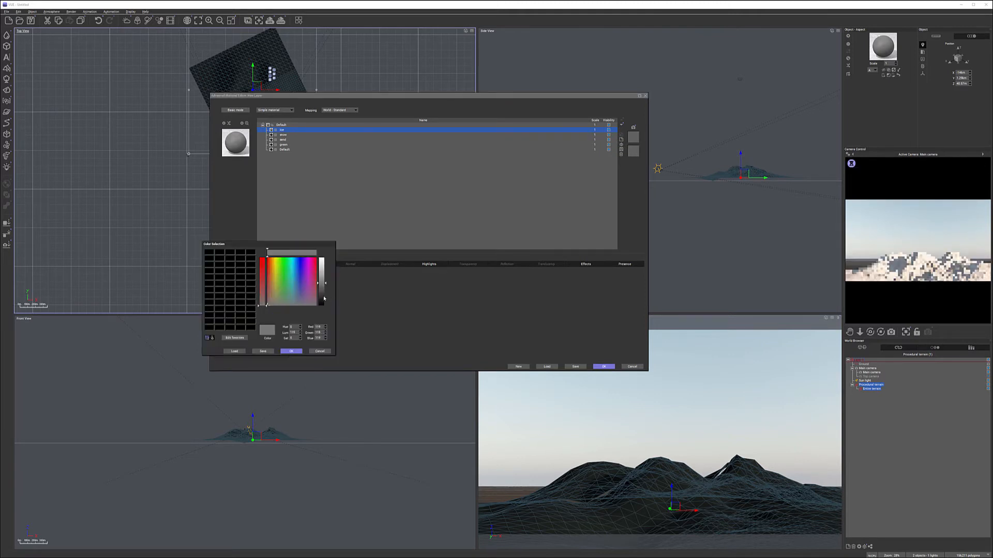
left_click(293, 298)
left_click_drag(321, 283, 322, 274)
left_click(292, 352)
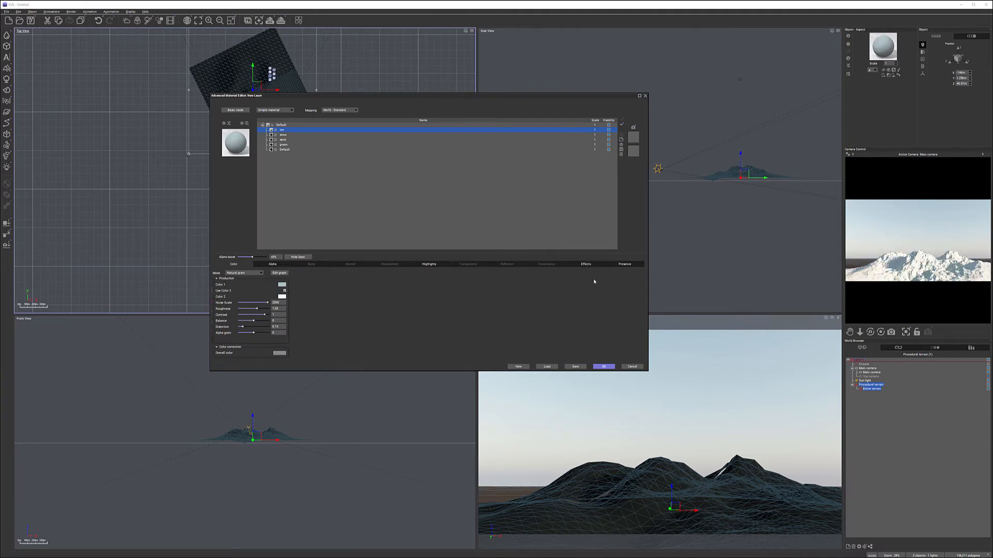
Set the ice layer's highlight global intensity to about 48% and global size to about 50%.
left_click(429, 265)
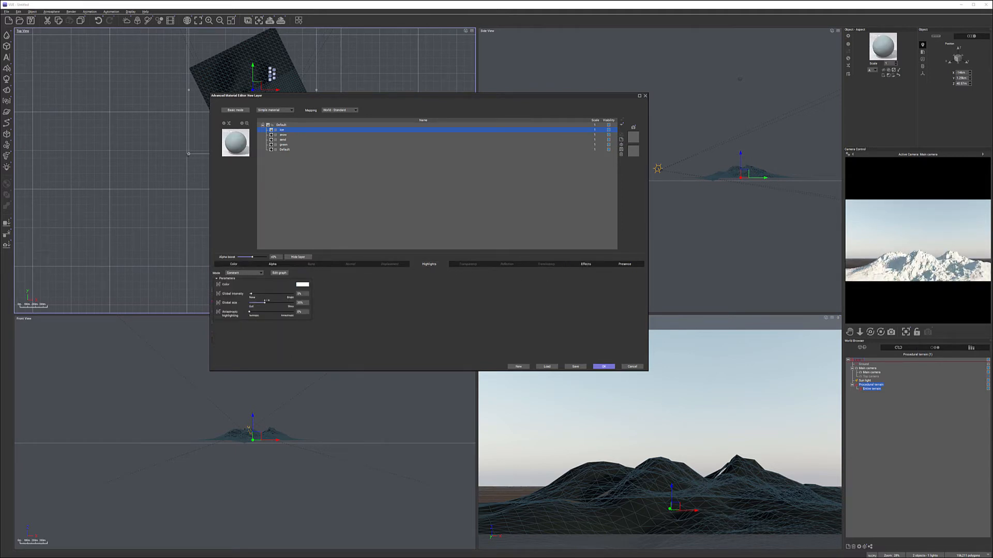
left_click_drag(267, 301, 257, 303)
left_click_drag(288, 294, 290, 295)
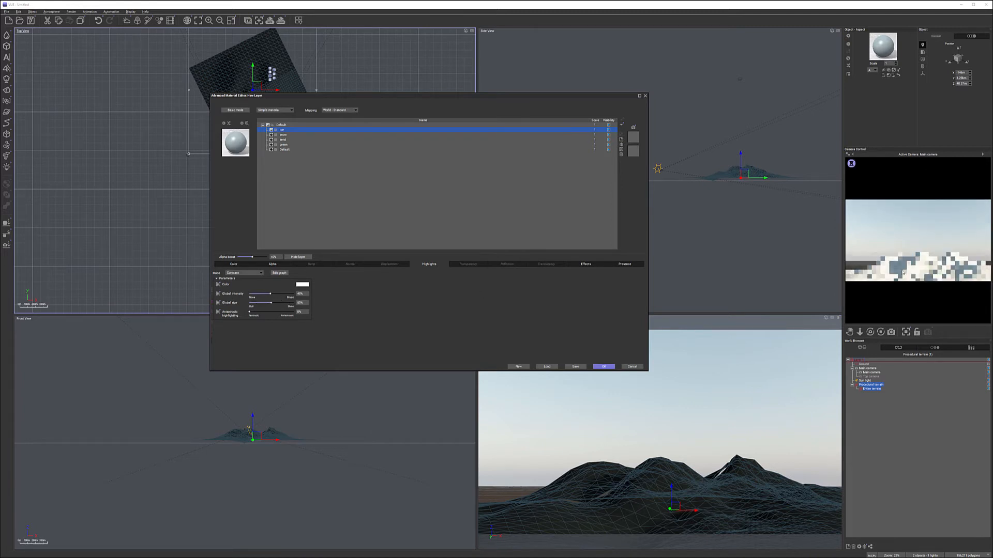
Make the ice layer's altitude relative to sea, restrict it to the highest peaks and set bottom fuzziness to about 38%.
left_click(625, 264)
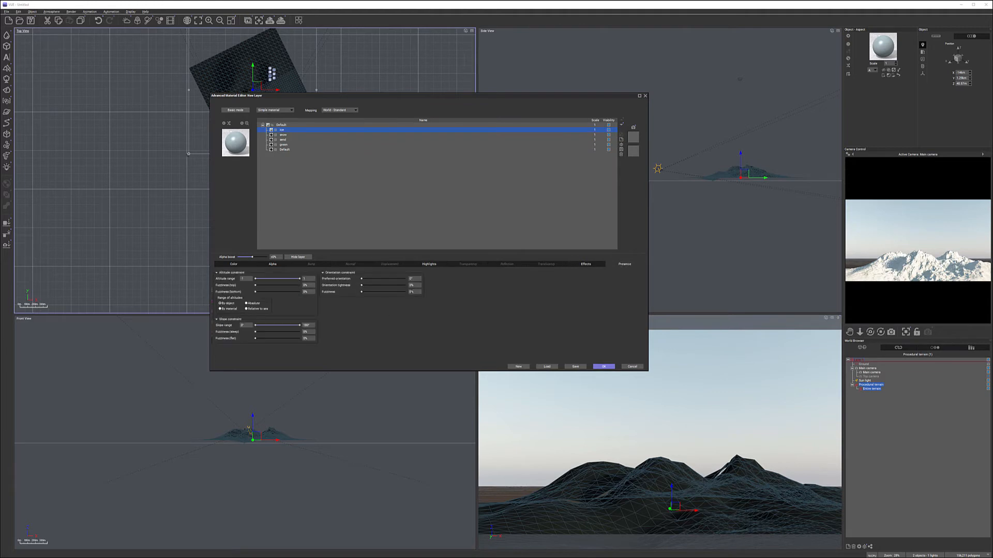
left_click(259, 309)
mouse_move(284, 280)
left_mouse_down()
mouse_move(274, 292)
mouse_move(294, 279)
left_mouse_up()
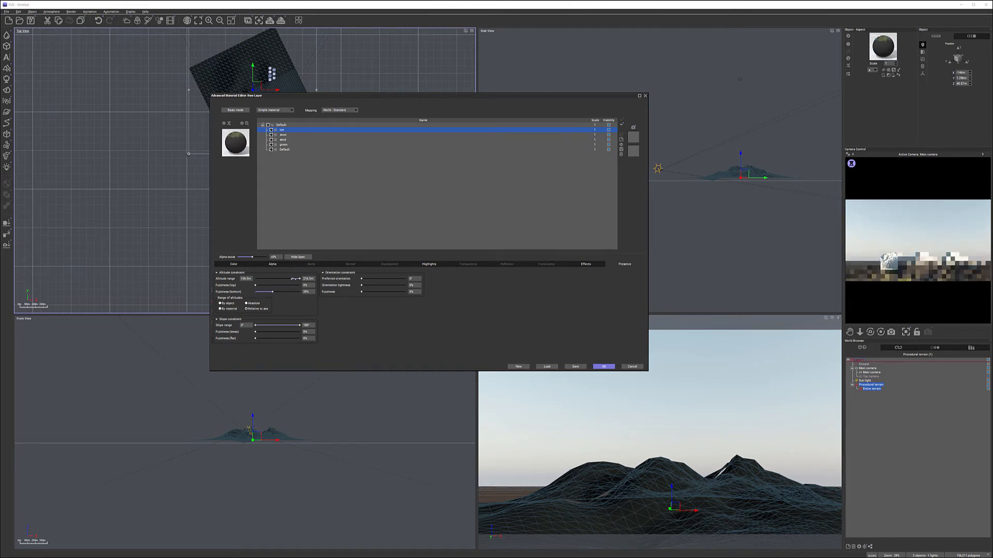
left_click_drag(293, 279, 295, 279)
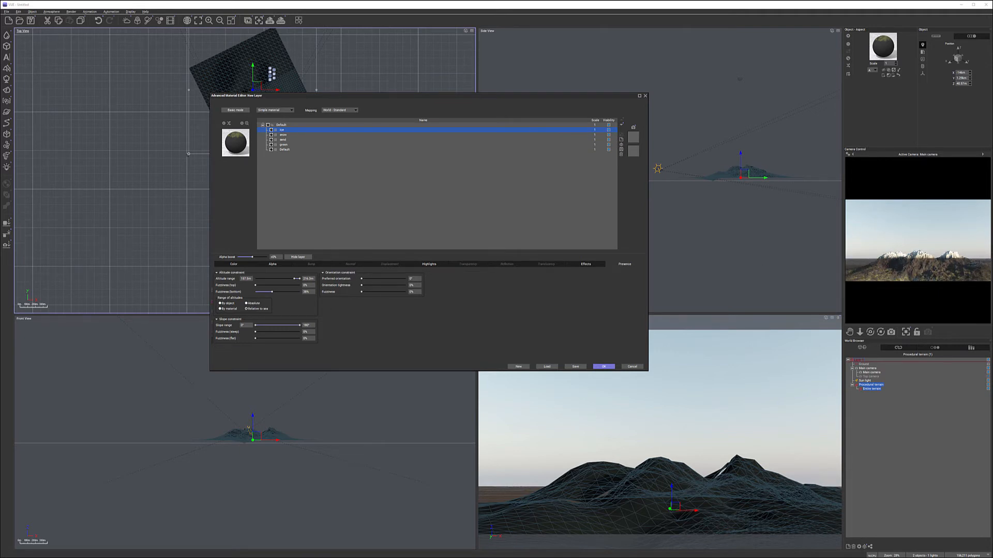
Limit the ice layer's maximum slope to about 77° with about 12% steep fuzziness, and adjust its lower altitude limit and bottom fuzziness.
left_click_drag(298, 325, 283, 325)
left_click_drag(267, 333, 270, 334)
left_click_drag(265, 338, 274, 325)
left_click_drag(277, 291, 289, 282)
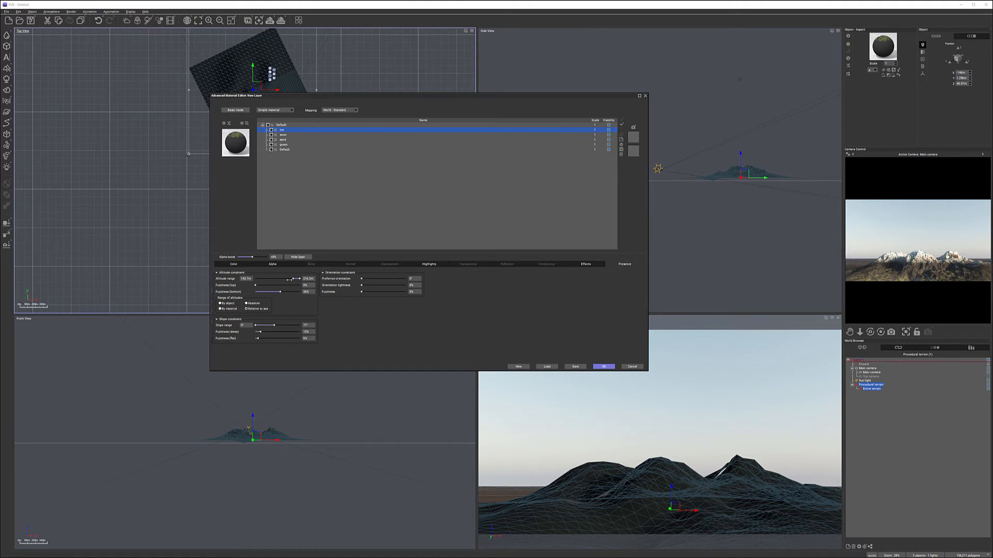
mouse_move(284, 291)
left_mouse_down()
mouse_move(276, 290)
mouse_move(289, 280)
mouse_move(287, 292)
left_mouse_up()
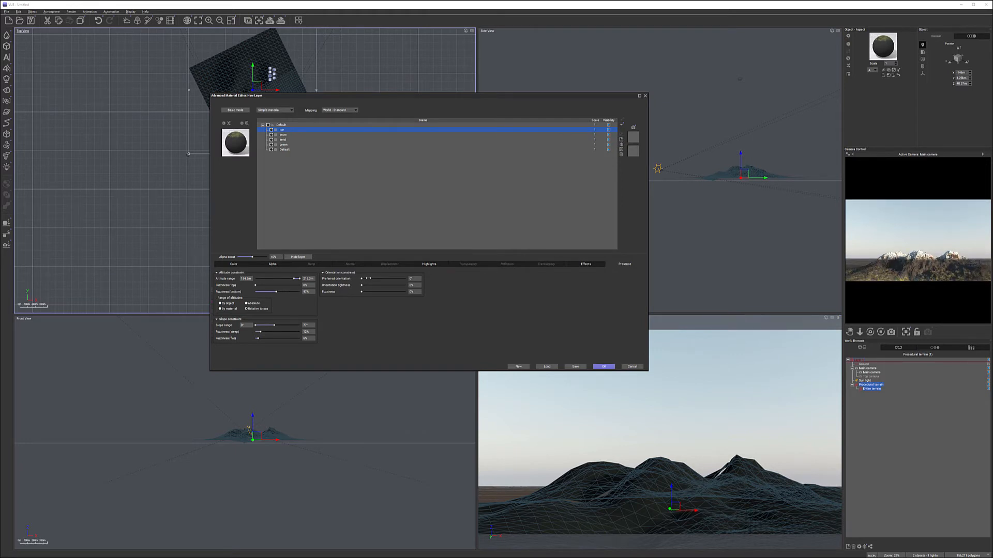
Set the ice layer's preferred orientation to about 42°, tightness to about 7% and orientation fuzziness to about 38%, refreshing the preview.
left_click_drag(369, 279, 379, 291)
right_click(907, 267)
left_click(389, 331)
Fine-tune the snow layer's lower altitude limit, minimum slope, and orientation tightness and fuzziness.
left_click(283, 135)
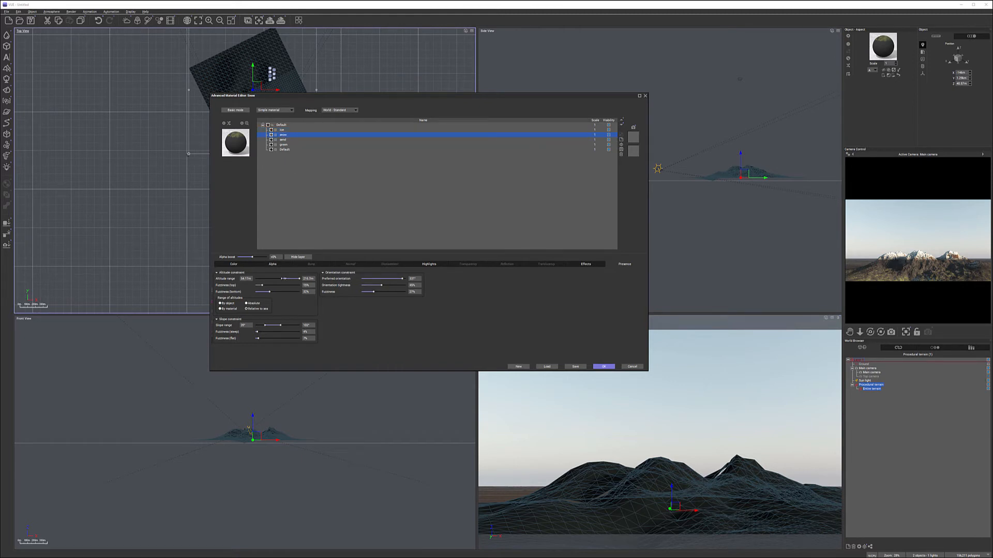
left_click_drag(281, 279, 279, 279)
left_click(281, 279)
left_click_drag(374, 291, 381, 285)
left_click_drag(265, 325, 264, 326)
left_click_drag(283, 279, 288, 278)
Set the ice layer's bottom fuzziness to about 22%, lower its maximum slope to about 61° and raise its steep fuzziness slightly.
left_click(407, 130)
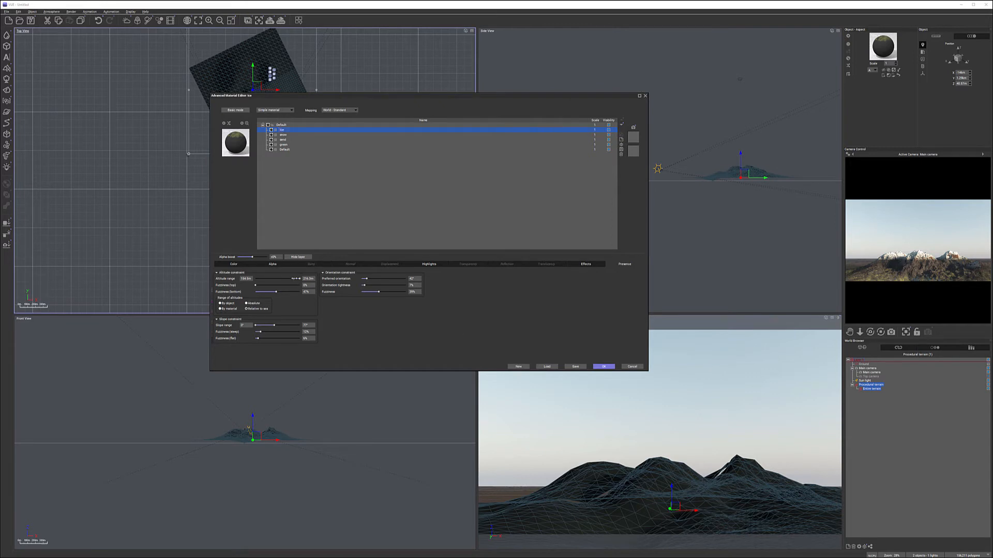
left_click_drag(276, 292, 264, 291)
right_click(925, 261)
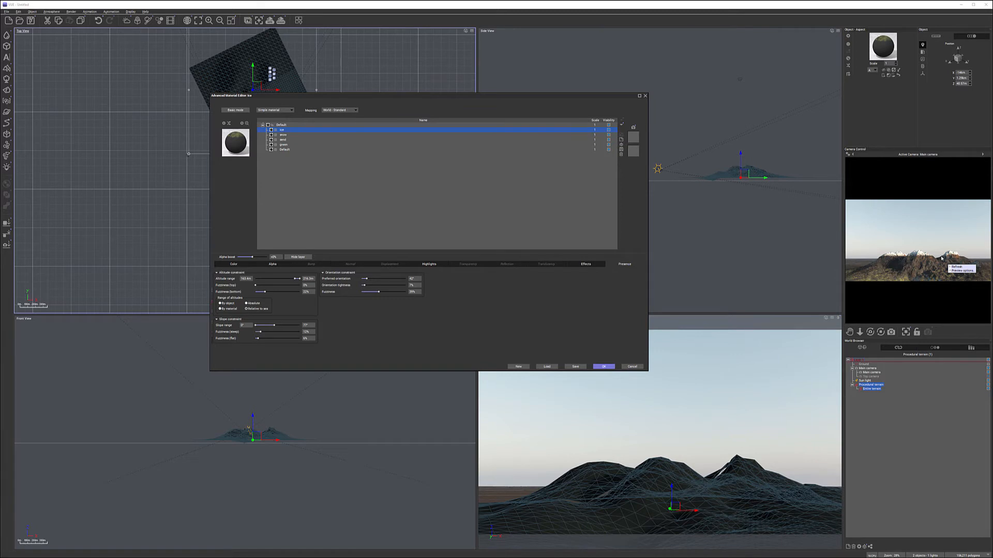
key("Escape")
left_click_drag(276, 326, 270, 326)
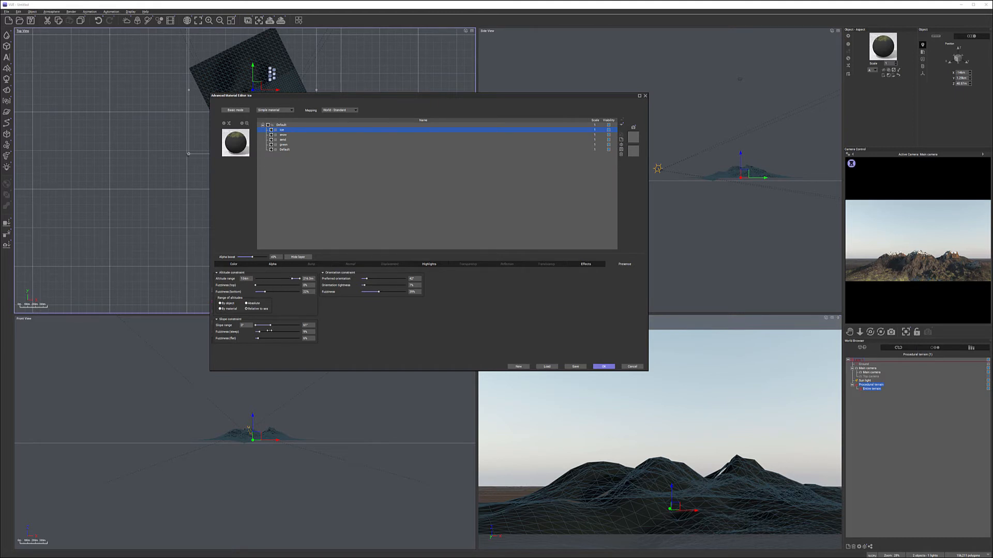
left_click(269, 332)
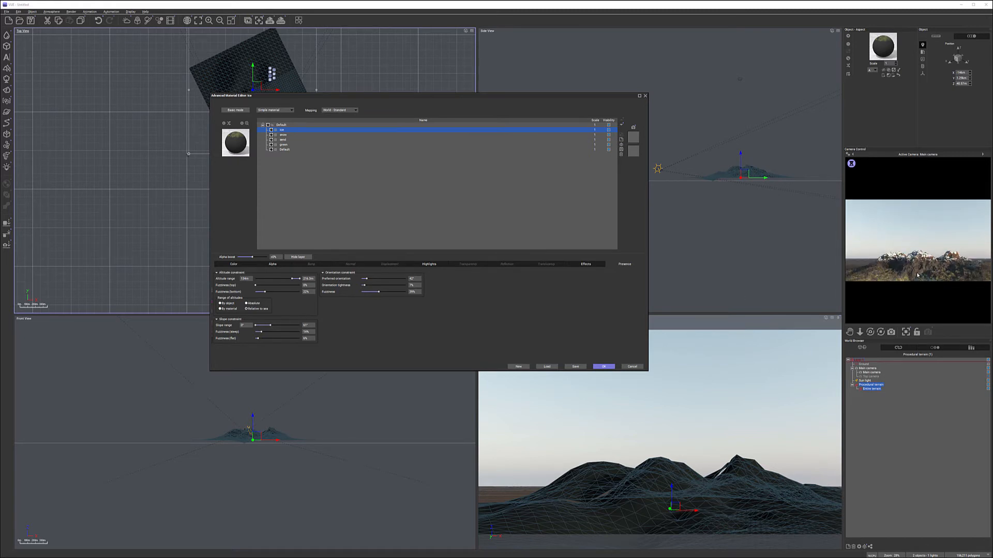
right_click(918, 278)
Accept the edited terrain material and save the scene.
left_click(574, 351)
left_click(603, 367)
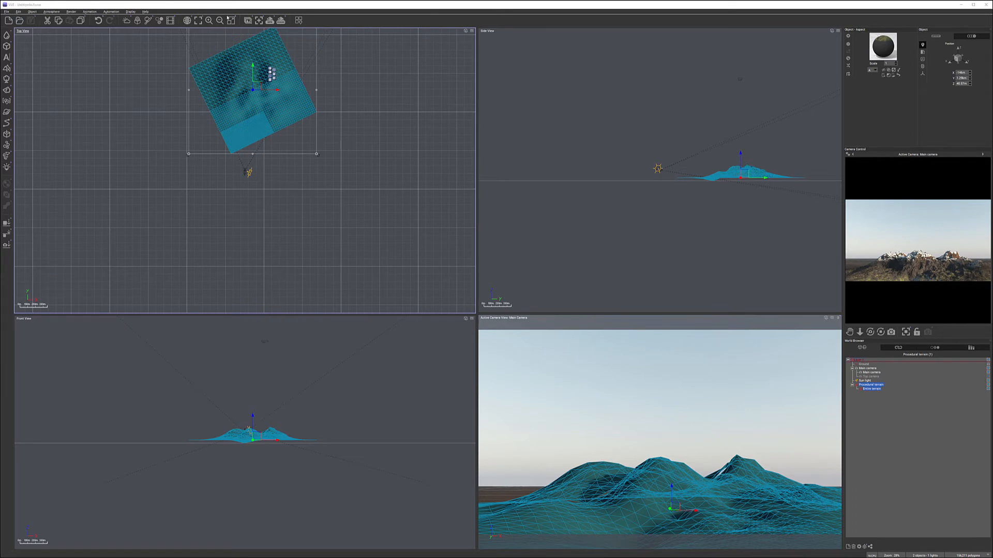
Render the scene to inspect the ice and snow layers, accept the post-render options and close the render display.
left_click(280, 20)
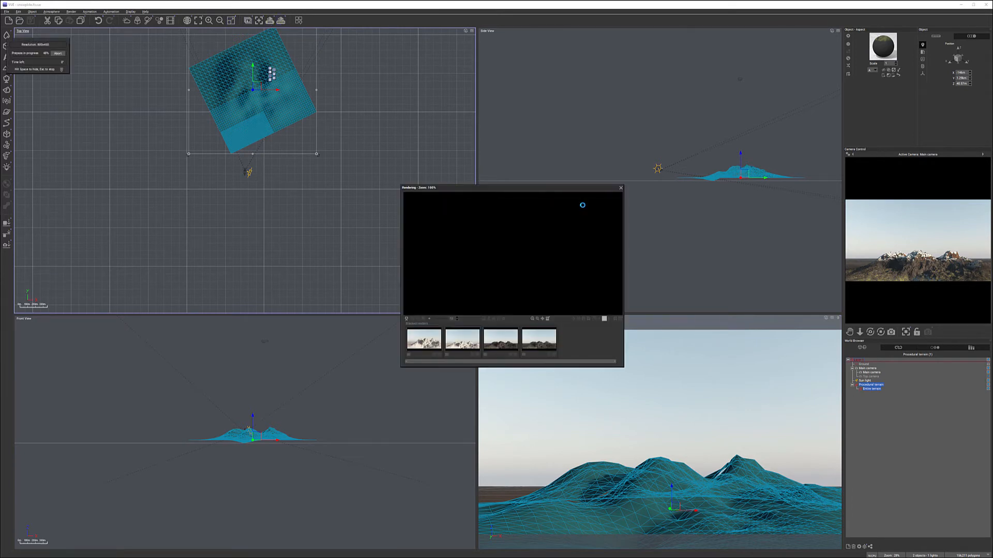
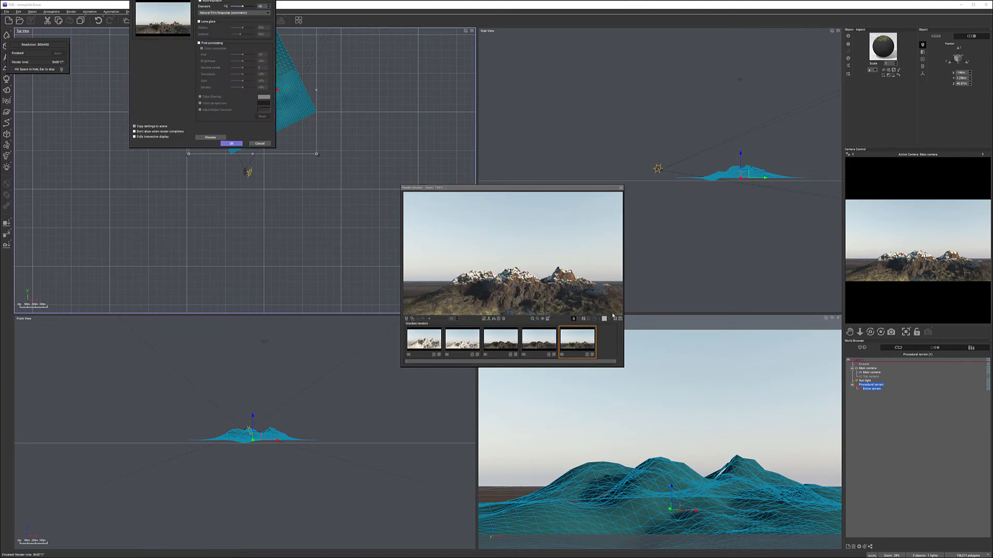
left_click(231, 143)
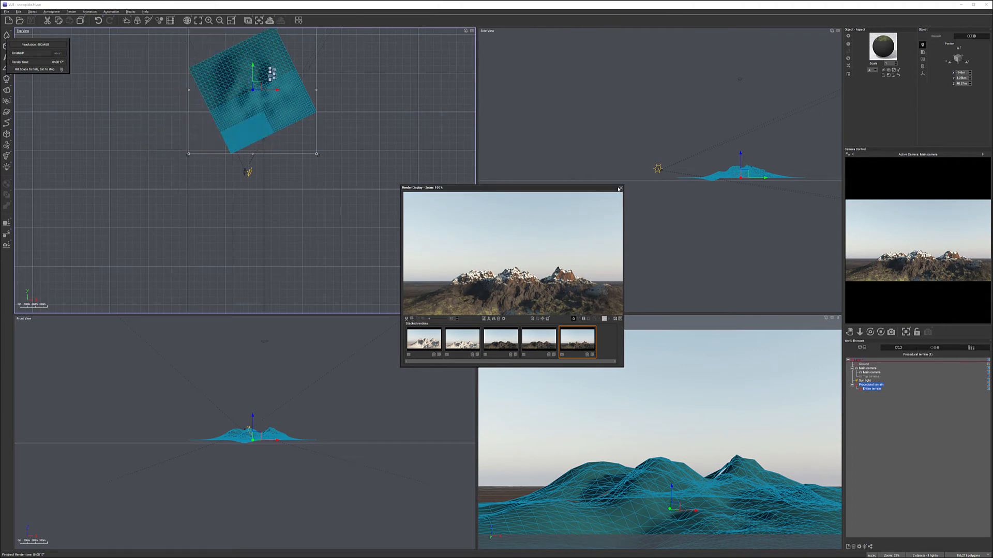
left_click(620, 189)
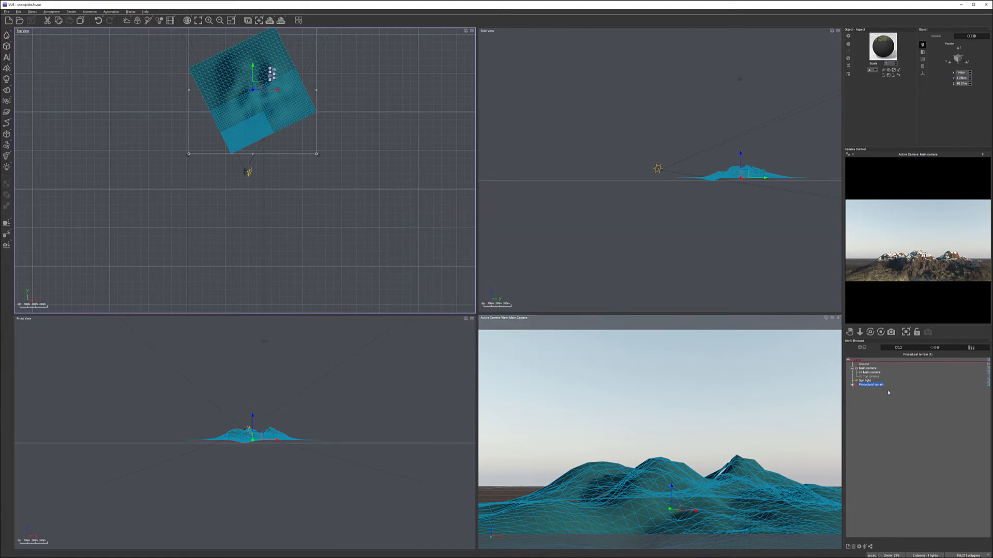
Reposition the sun light to the right of the camera near the terrain's front edge, raise it slightly and check the camera preview.
left_click(864, 381)
right_click_drag(115, 122, 200, 210)
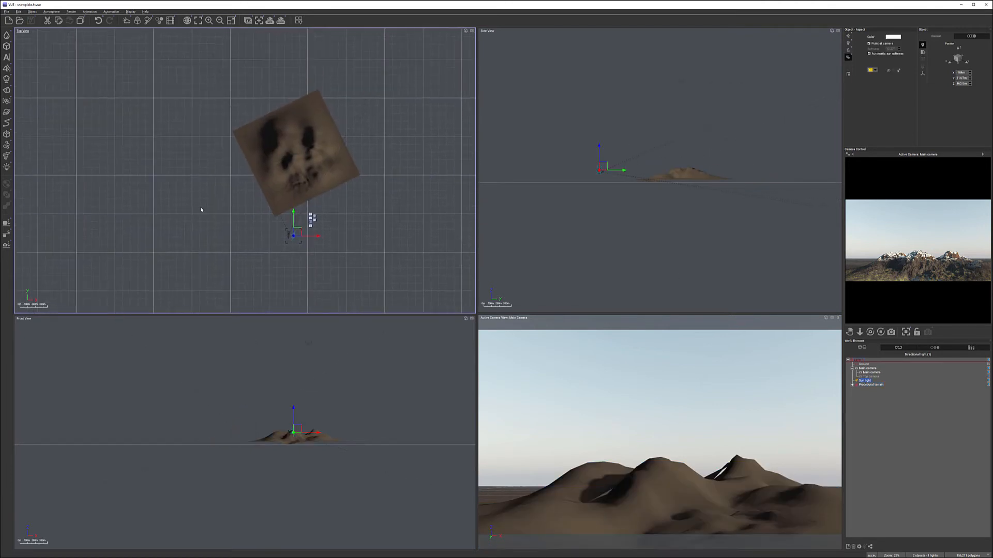
left_click_drag(319, 212, 324, 207)
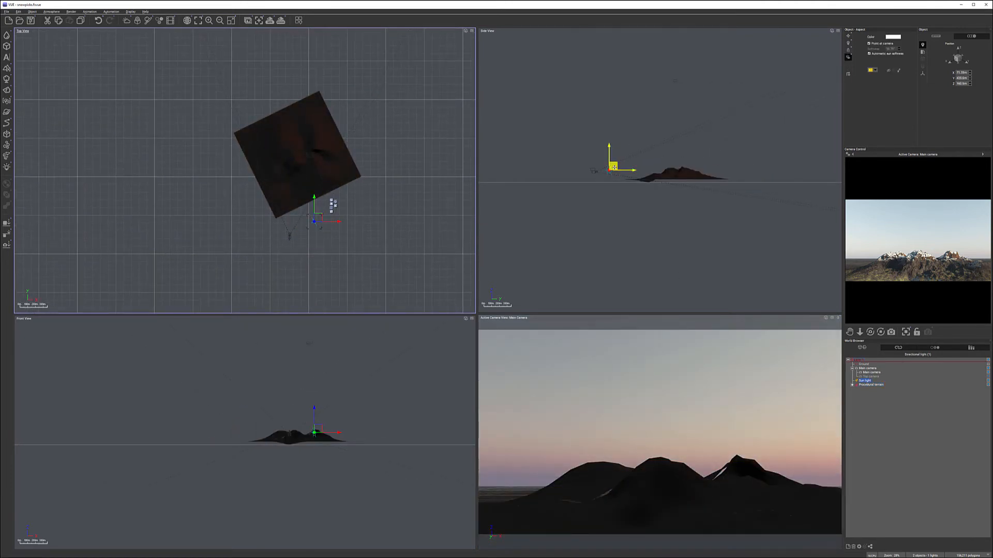
left_click_drag(613, 167, 612, 162)
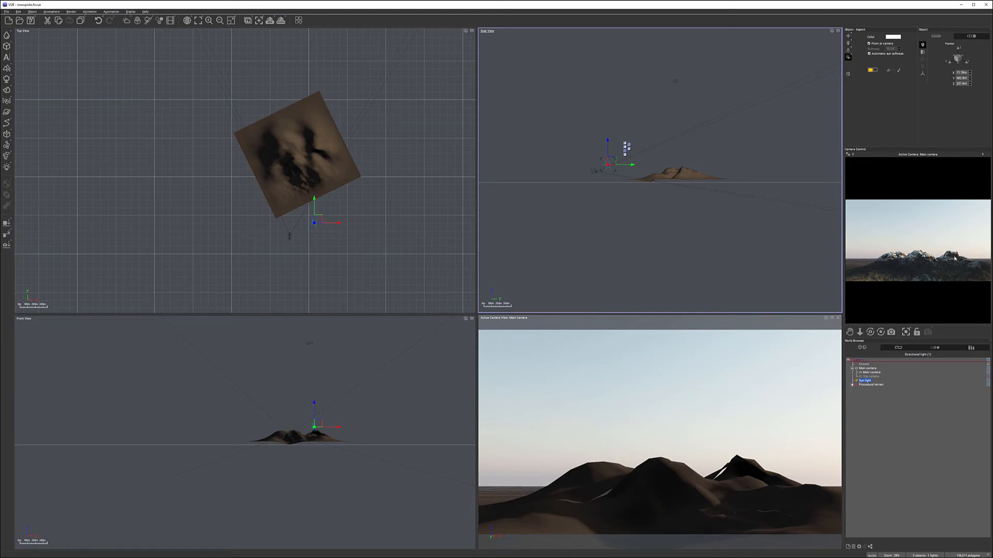
left_click_drag(325, 215, 305, 211)
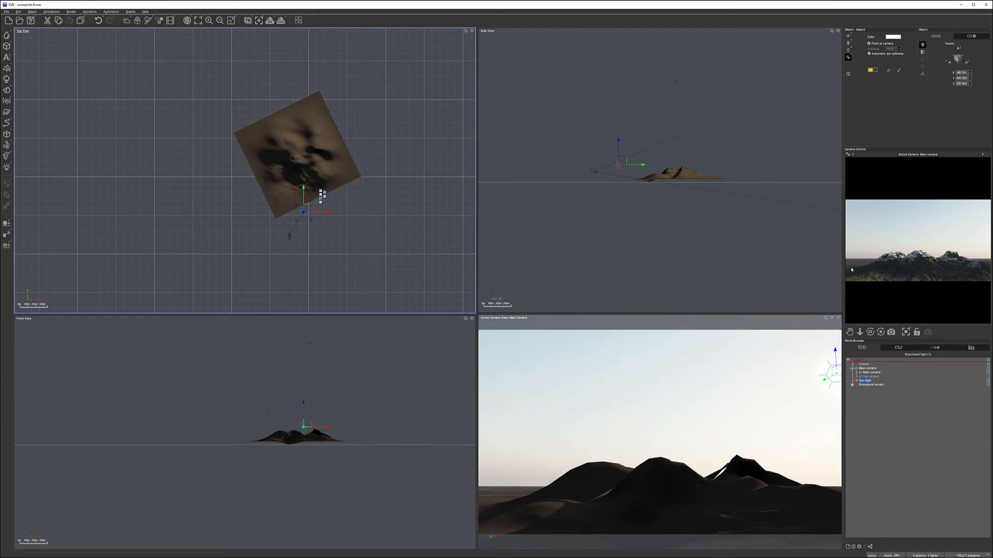
left_click(967, 263)
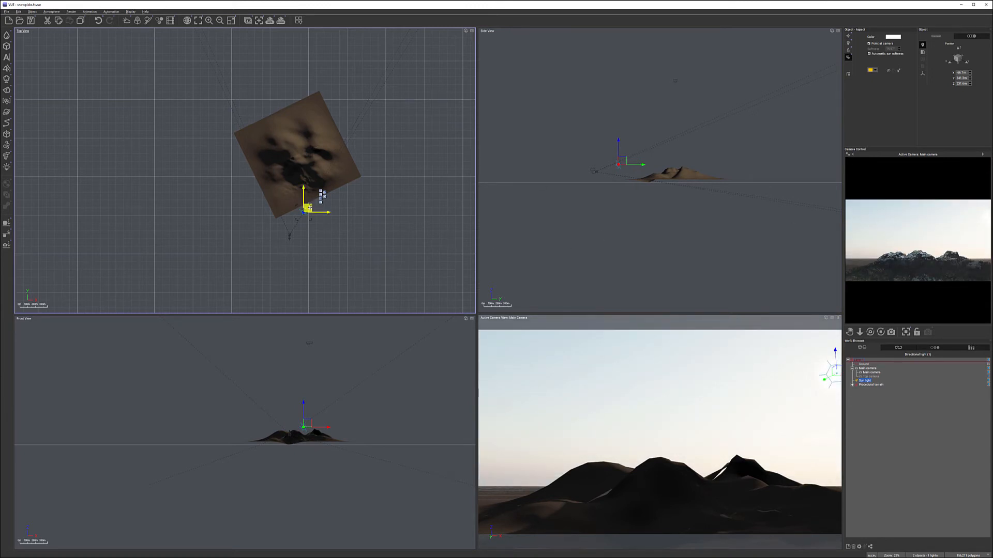
left_click_drag(310, 208, 313, 223)
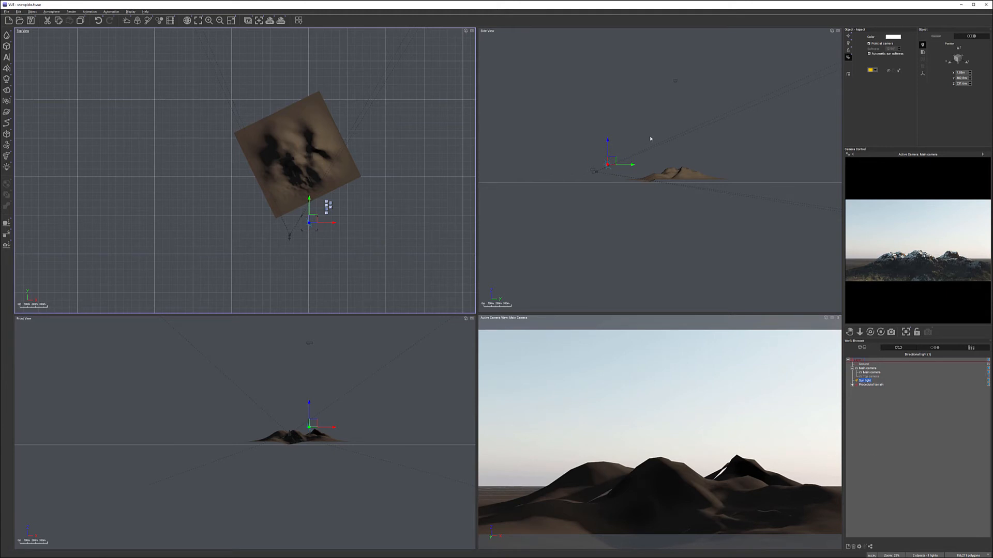
Fine-tune the sun light's height, raising it slightly along the vertical axis.
scroll(255, 219, "up", 5)
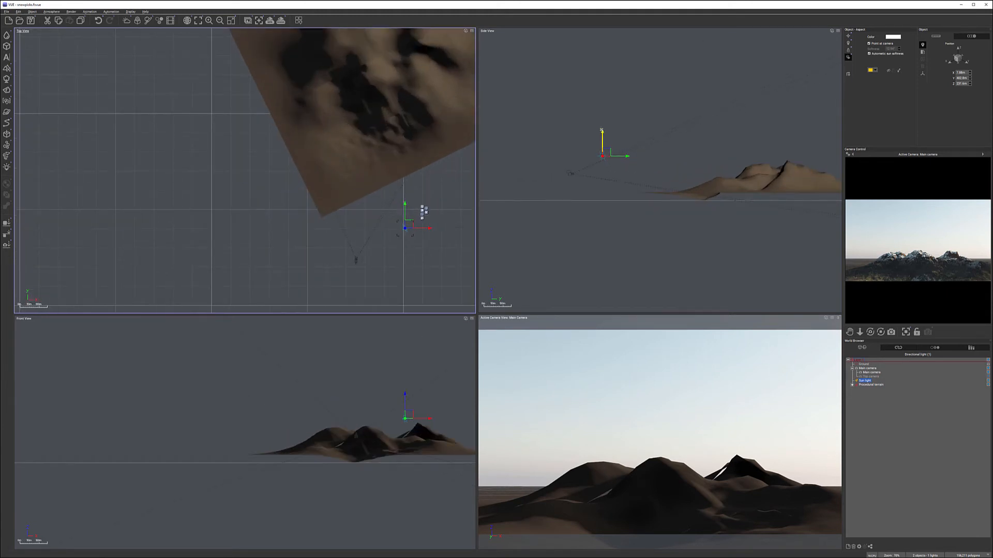
left_click(621, 139)
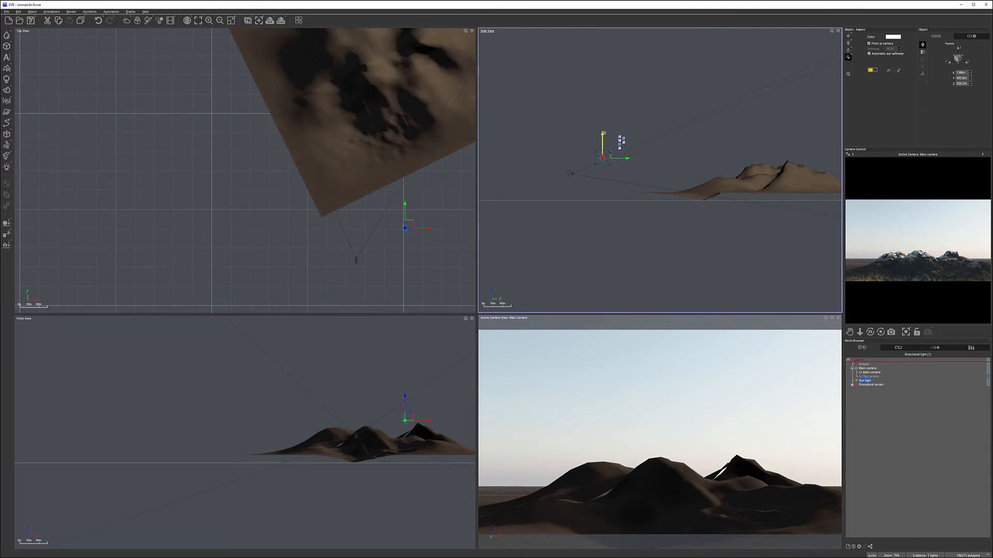
left_click_drag(603, 135, 603, 133)
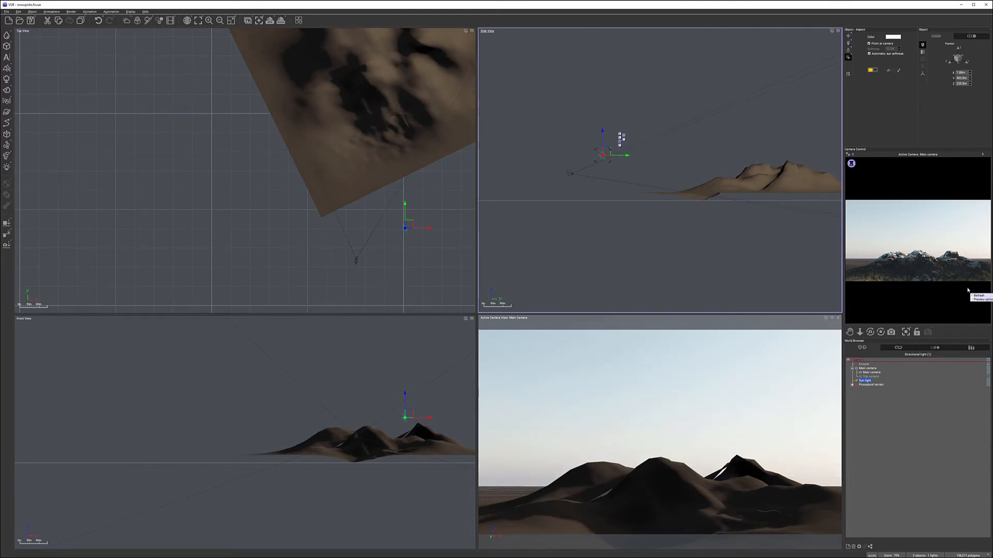
Increase the atmosphere's aerial perspective in the sky, fog and haze settings and refresh the camera preview.
left_click(51, 12)
left_click(67, 65)
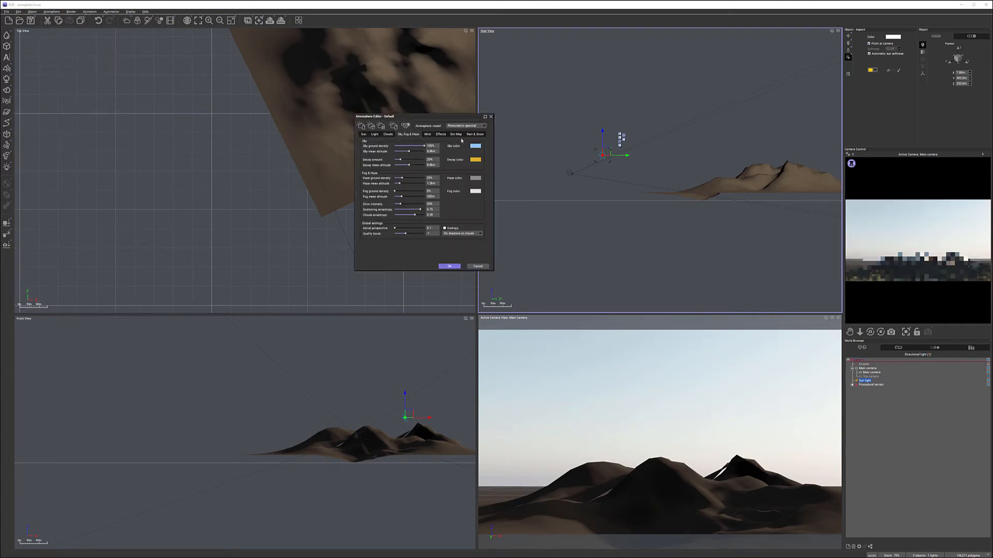
left_click_drag(450, 116, 440, 163)
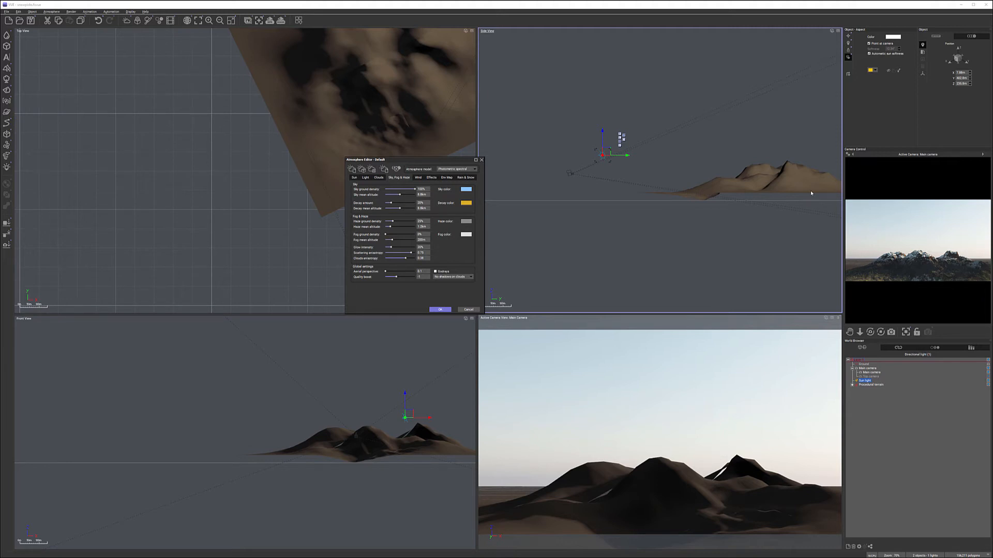
left_click_drag(403, 157, 387, 137)
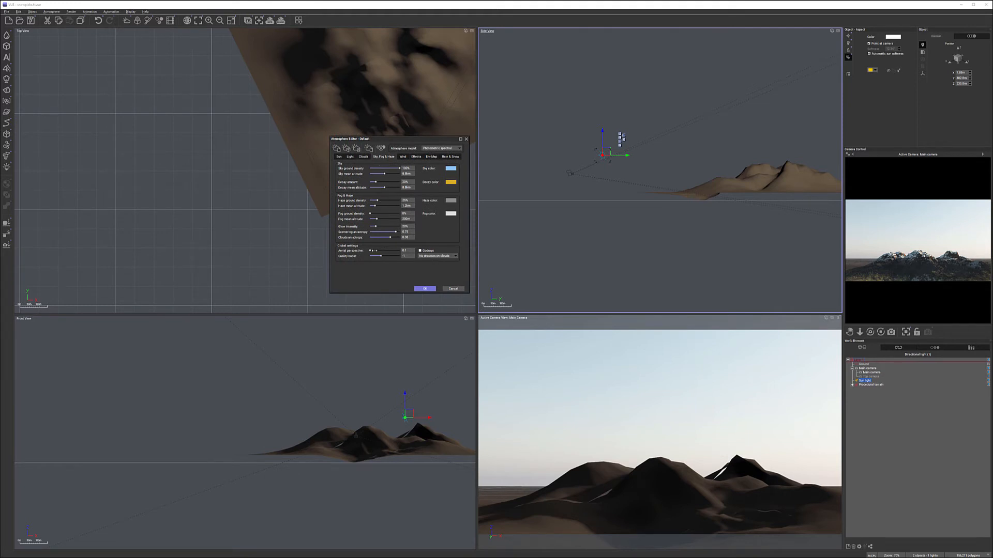
left_click_drag(381, 250, 390, 251)
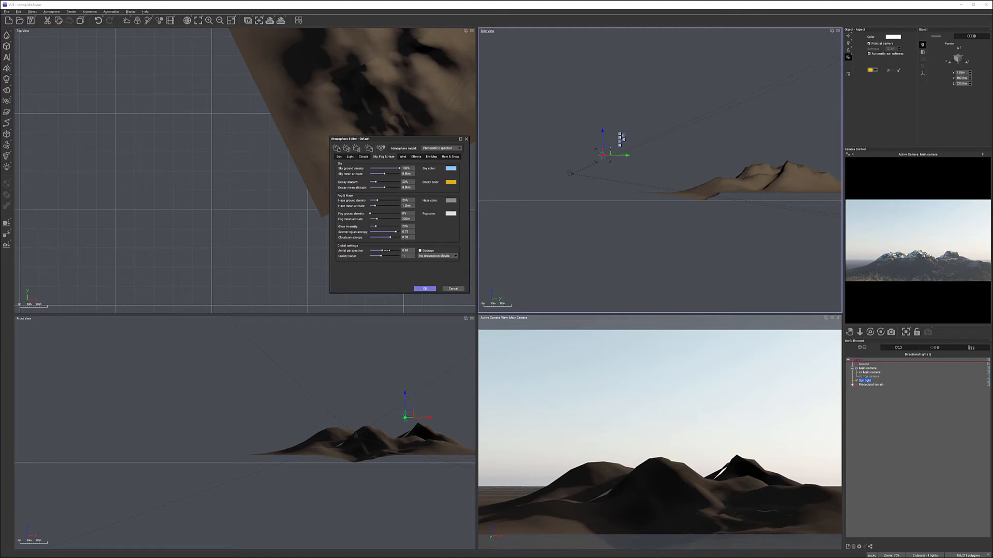
left_click_drag(387, 250, 391, 250)
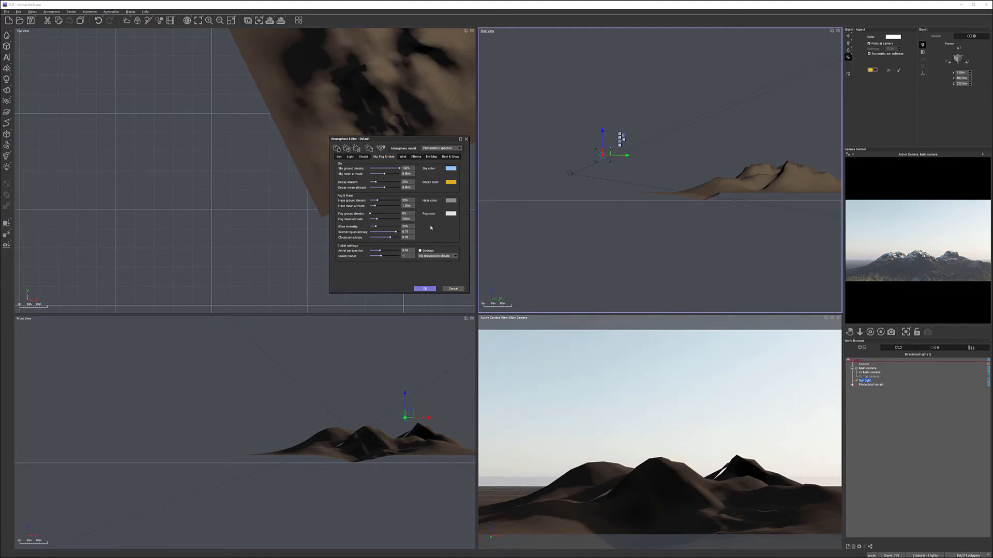
right_click(956, 272)
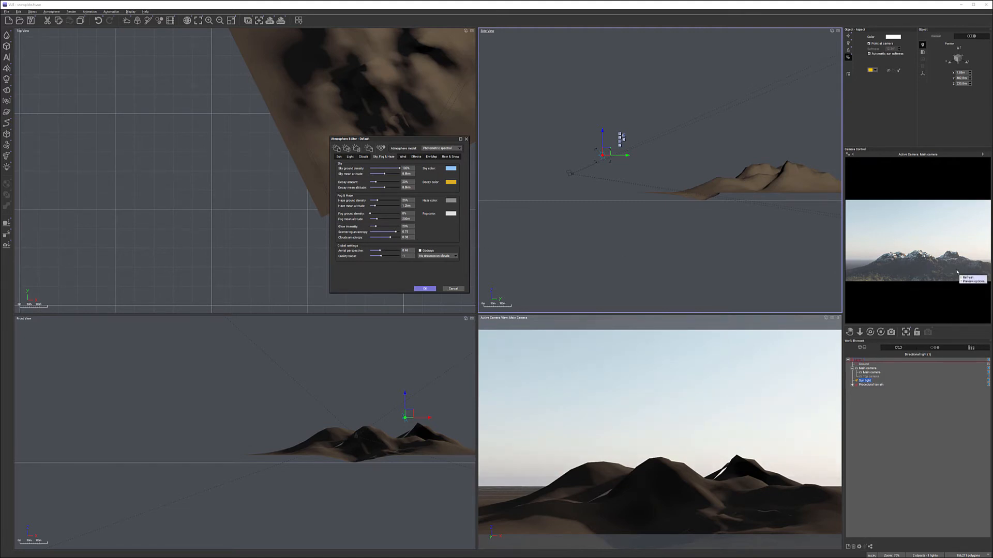
left_click(957, 272)
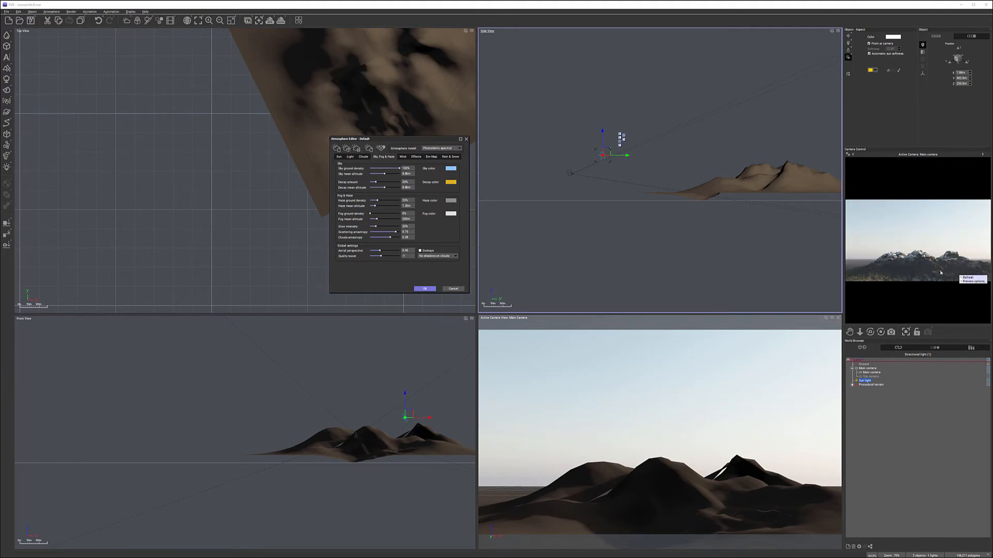
Add a Big Cumulus cloud layer to the atmosphere and lower it toward the terrain.
left_click(364, 157)
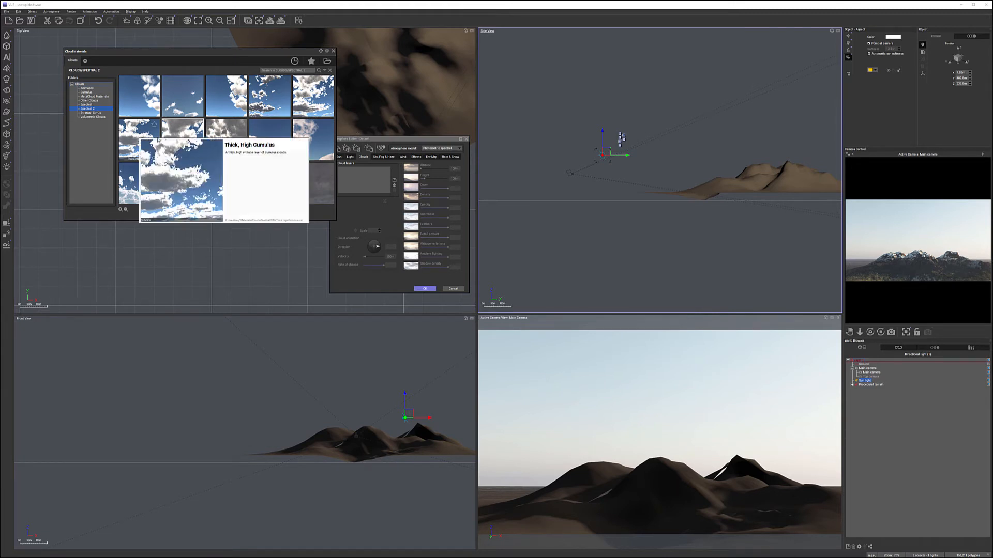
double_click(182, 140)
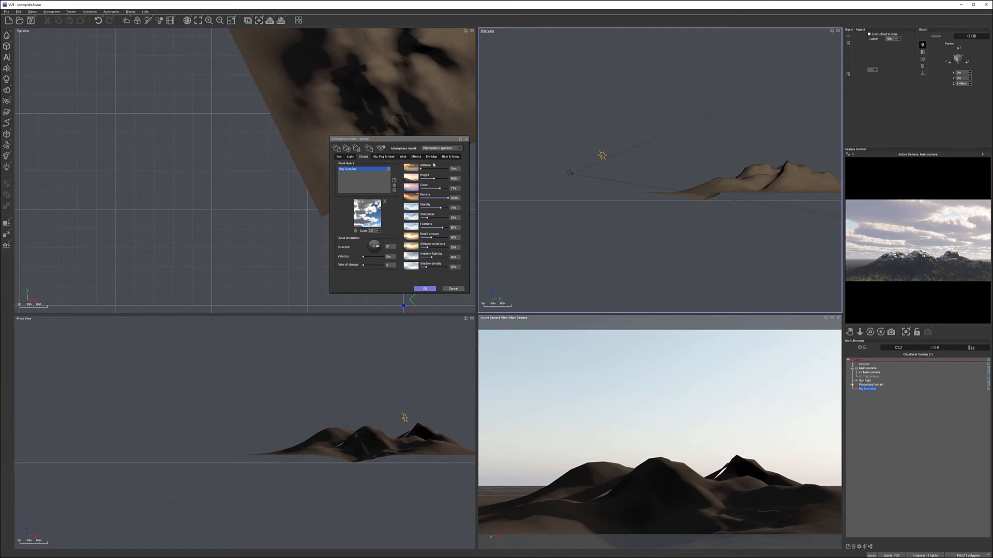
scroll(656, 196, "down", 4)
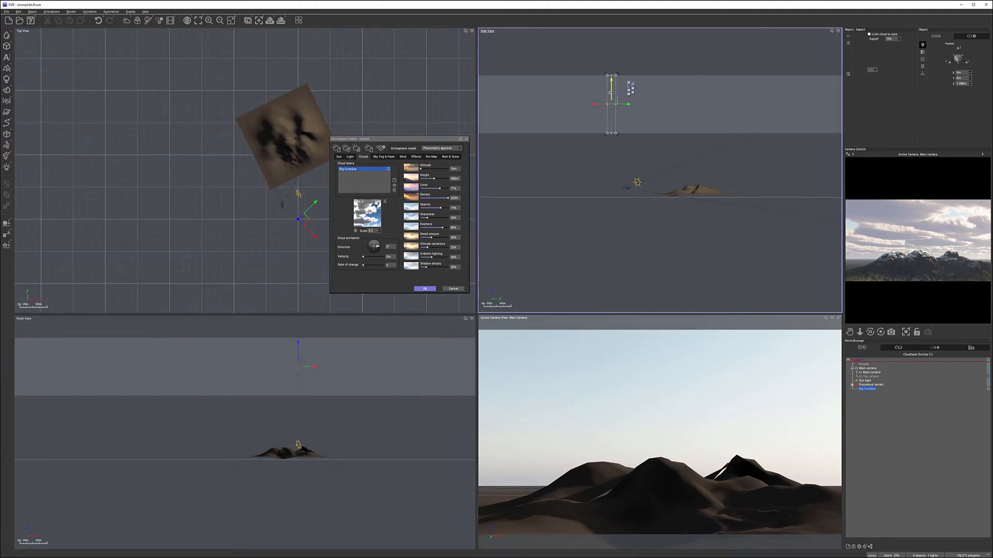
left_click_drag(610, 92, 612, 156)
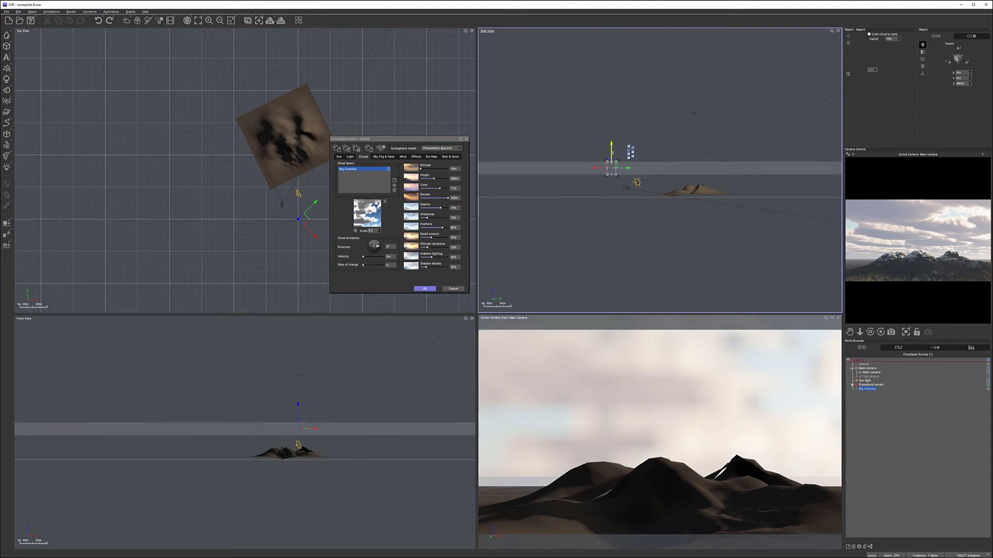
Lower the Big Cumulus layer to ground level so it overlaps the foot of the terrain, and update the camera preview.
scroll(616, 155, "up", 8)
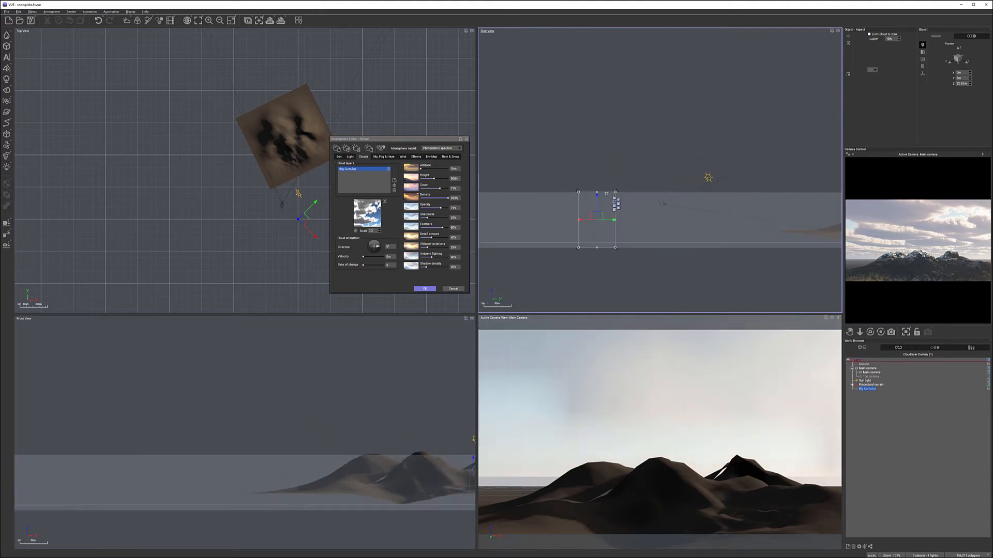
mouse_move(606, 193)
left_mouse_down()
mouse_move(594, 217)
mouse_move(596, 207)
left_mouse_up()
right_click_drag(693, 183, 636, 178)
right_click(965, 277)
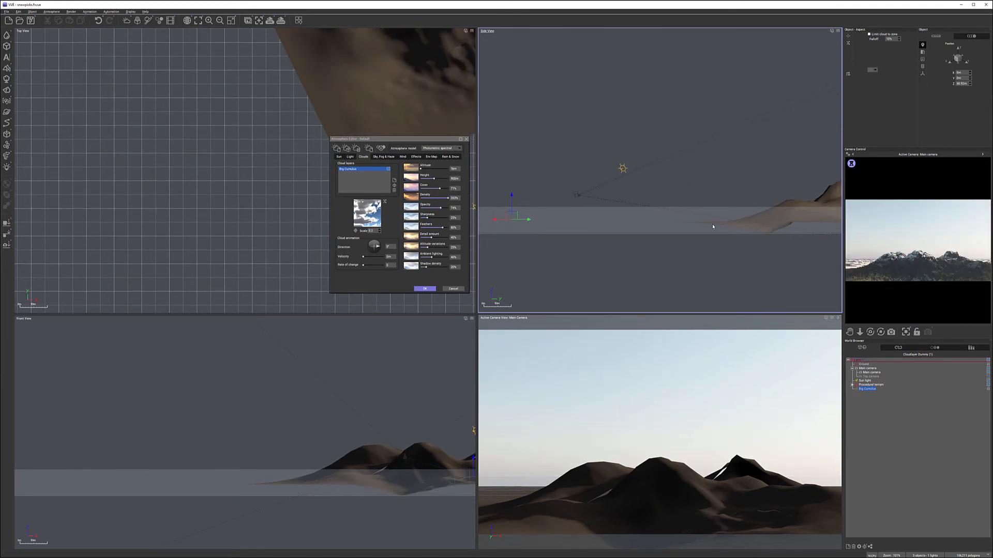
Try to raise the procedural terrain, sun light and main camera together above the low cloud layer.
scroll(711, 223, "down", 5)
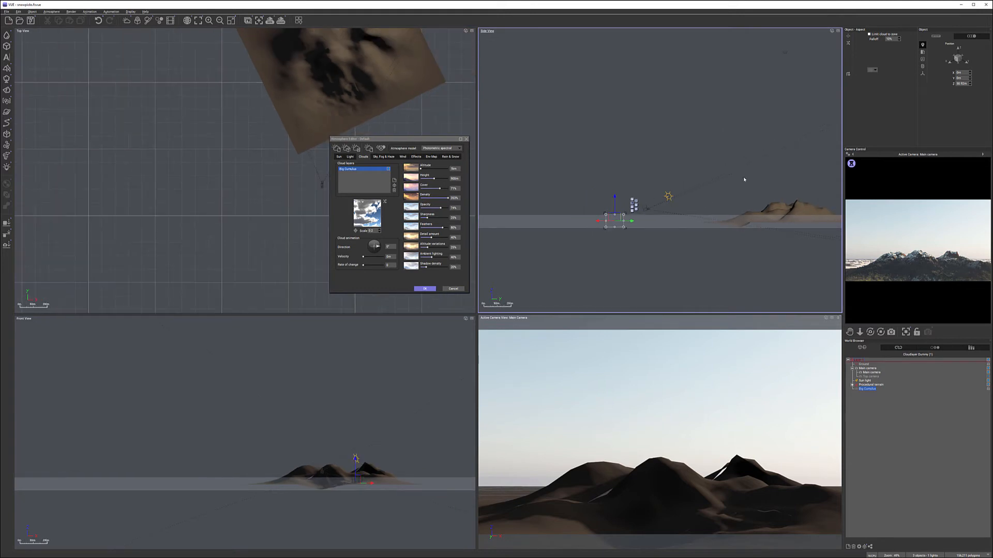
right_click_drag(746, 178, 713, 171)
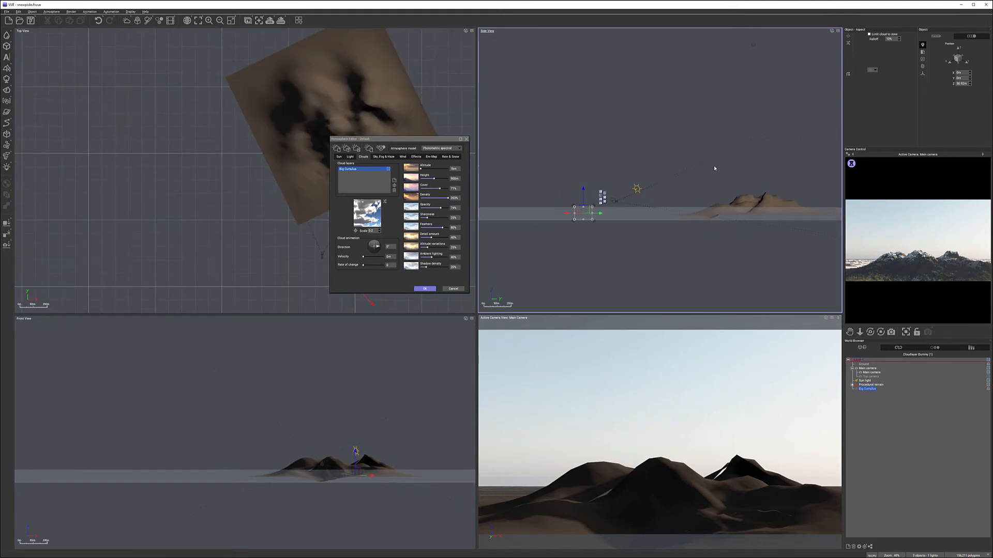
left_click(871, 385)
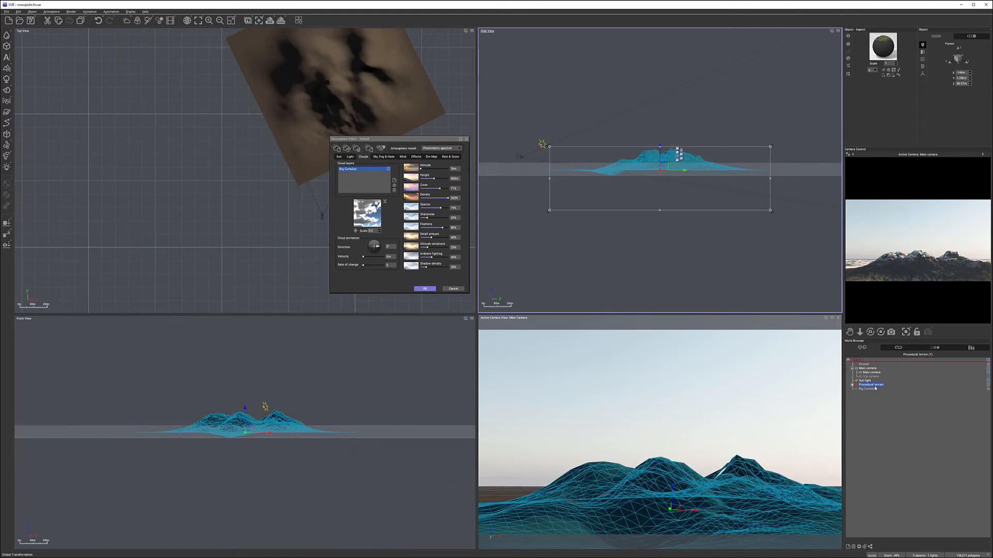
left_click(871, 373, "shift")
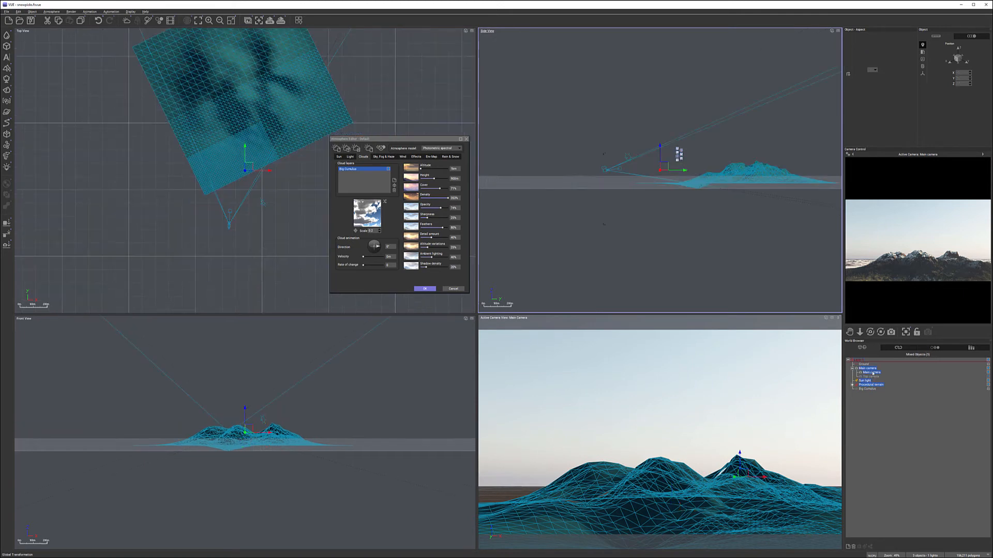
left_click_drag(660, 148, 660, 131)
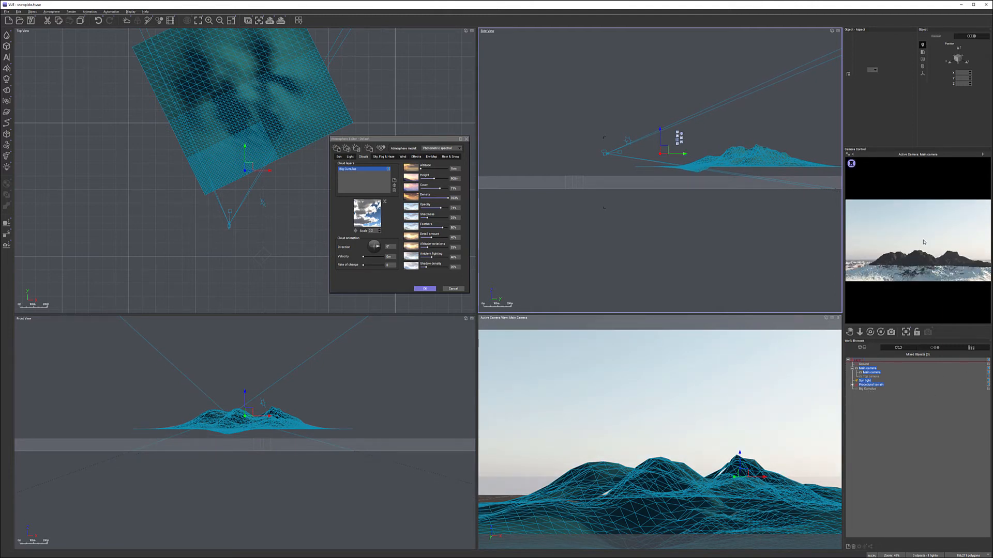
Accept the atmosphere edits and refresh the camera preview with the raised objects returned to their previous height.
key("Return")
right_click(941, 267)
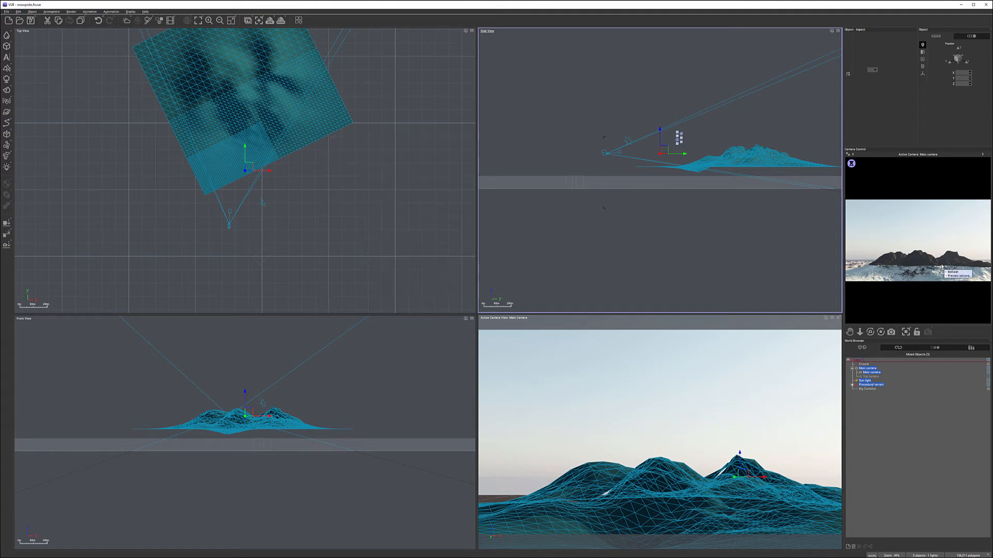
left_click(953, 272)
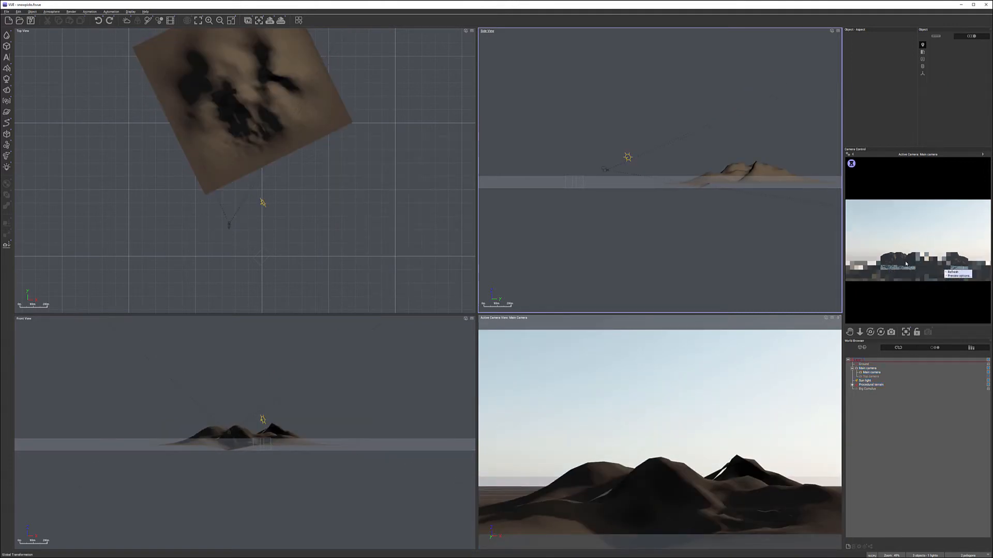
Extend the Big Cumulus layer upward to a height of about 131 m, keeping its base at ground level.
left_click(871, 390)
scroll(685, 138, "up", 3)
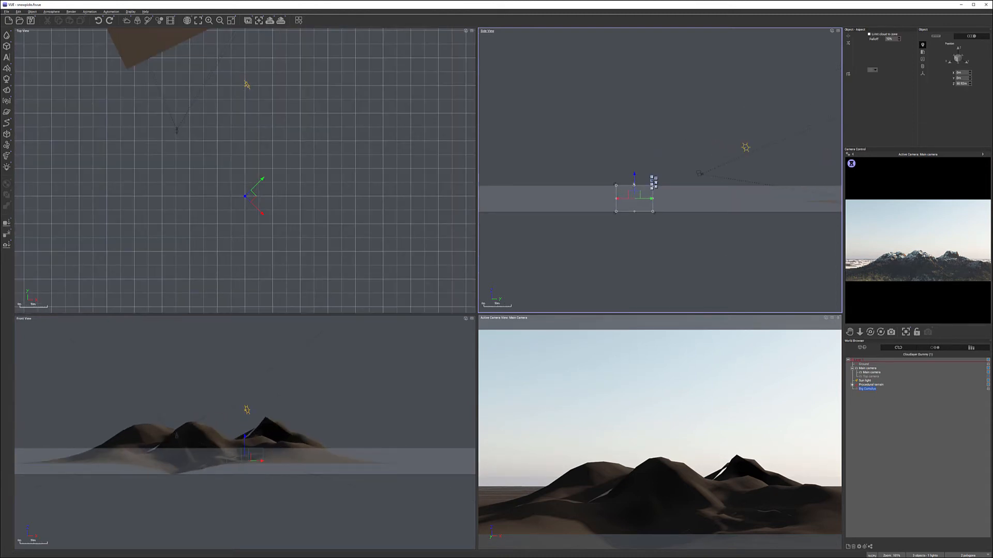
left_click_drag(634, 184, 634, 168)
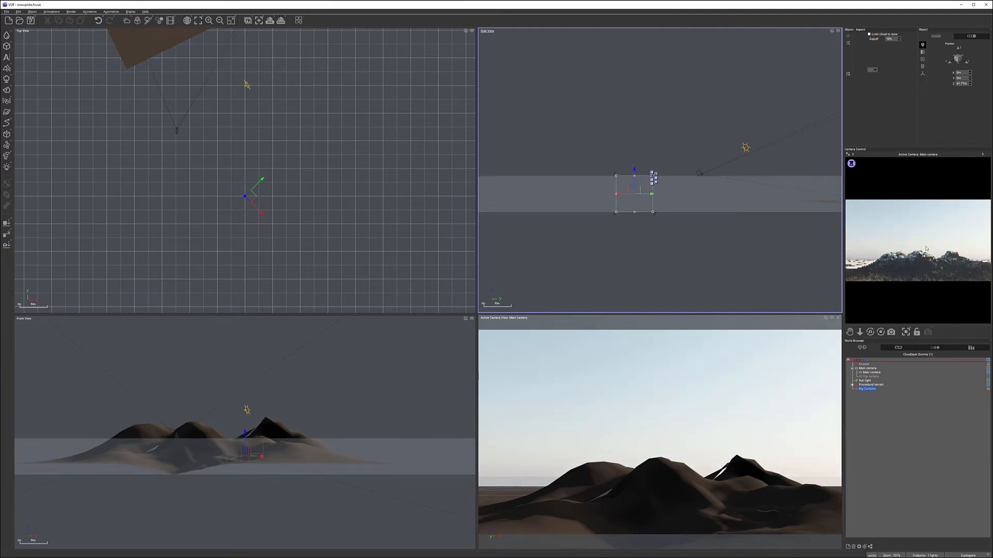
right_click_drag(769, 155, 700, 155)
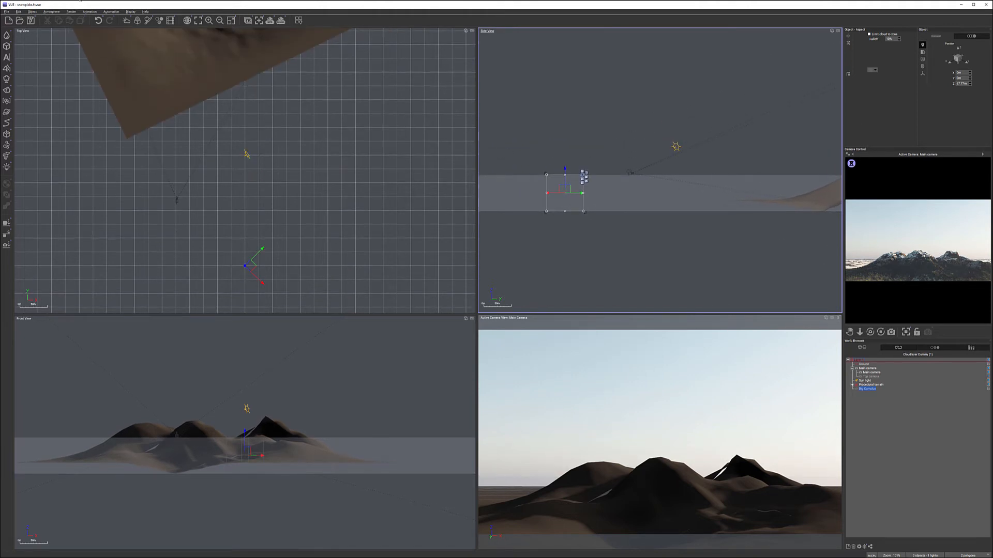
Set the Big Cumulus layer's detail amount and altitude variations to 100% in the atmosphere settings.
left_click(51, 12)
left_click(67, 66)
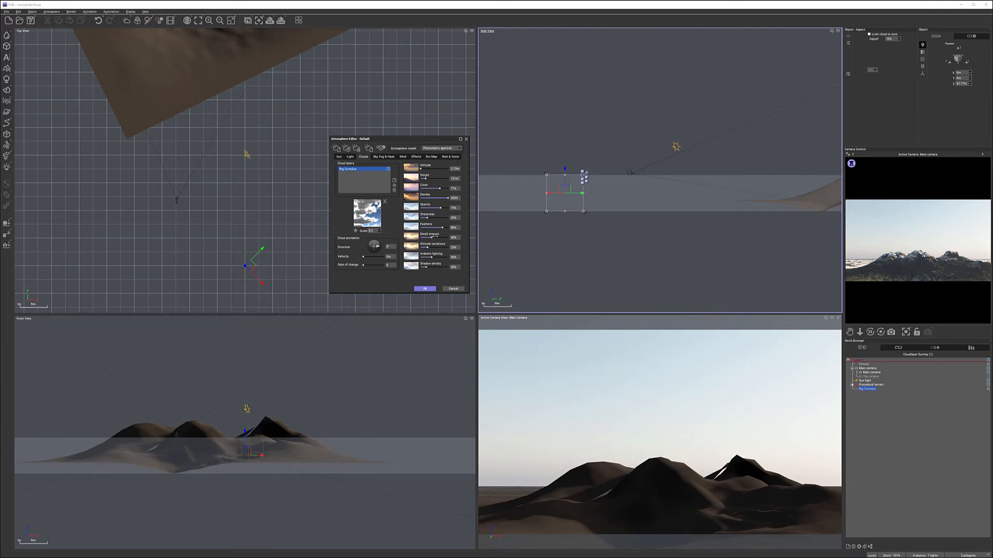
left_click_drag(433, 237, 458, 247)
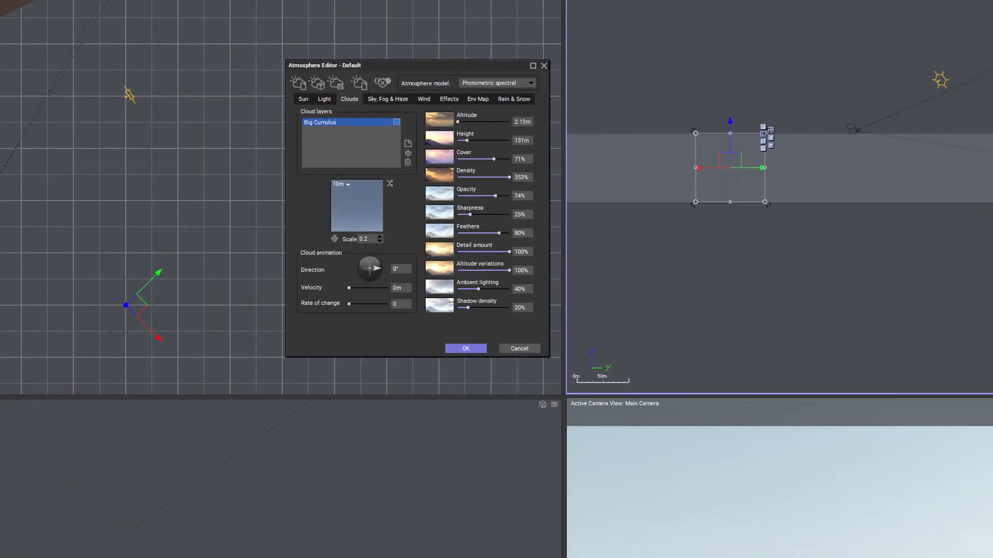
left_click(919, 317)
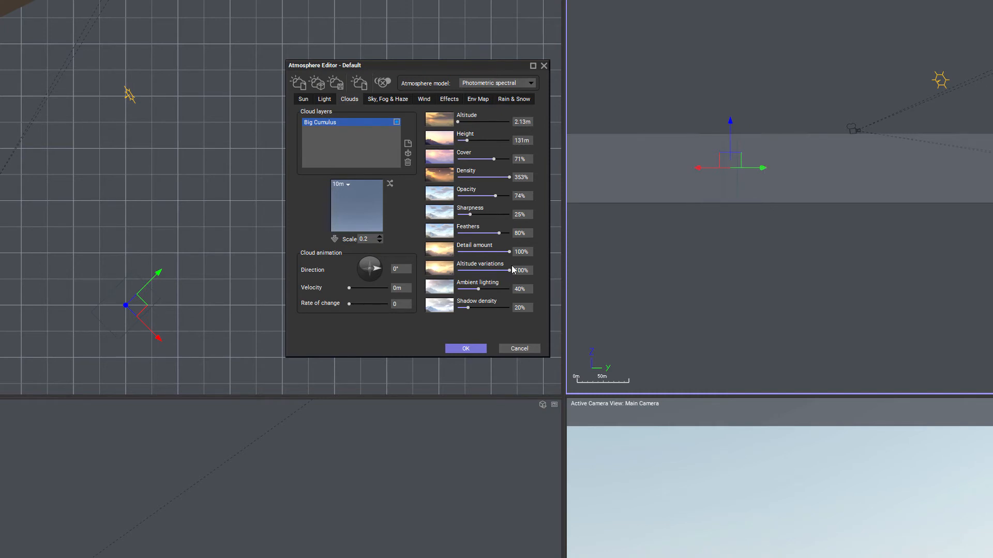
Set the Big Cumulus layer's density to 4%, opacity to 100%, feathers to 73% and detail amount to 68%, increase its cover, and accept the atmosphere.
left_click_drag(512, 269, 481, 253)
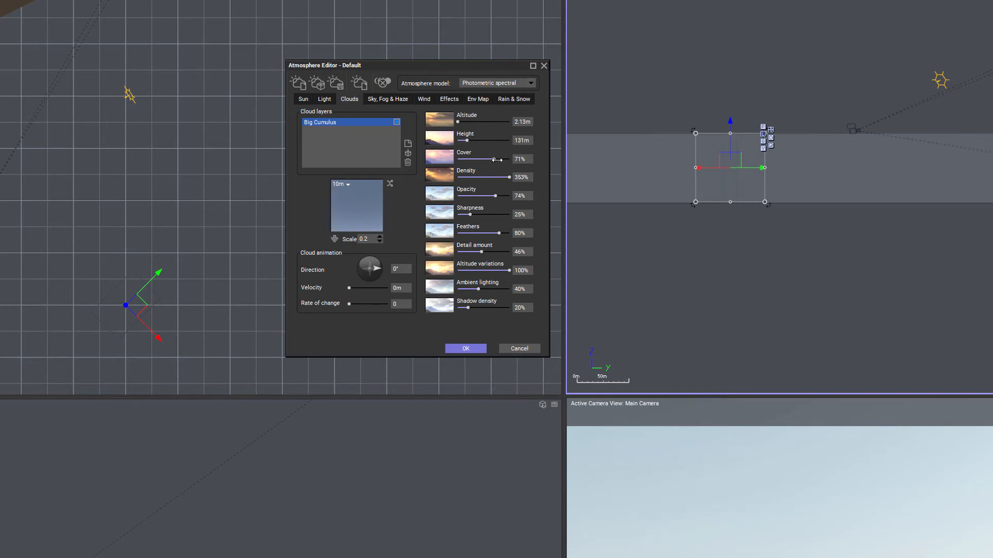
left_click_drag(493, 159, 501, 160)
left_click(510, 178)
left_click_drag(500, 177, 538, 194)
left_click_drag(499, 233, 490, 250)
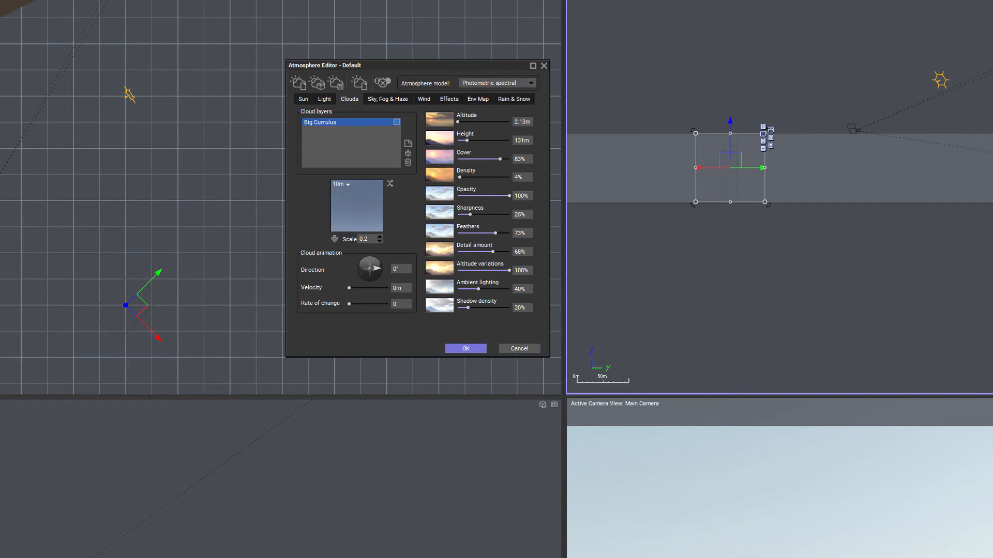
left_click_drag(492, 252, 492, 252)
left_click_drag(499, 159, 503, 157)
left_click(467, 349)
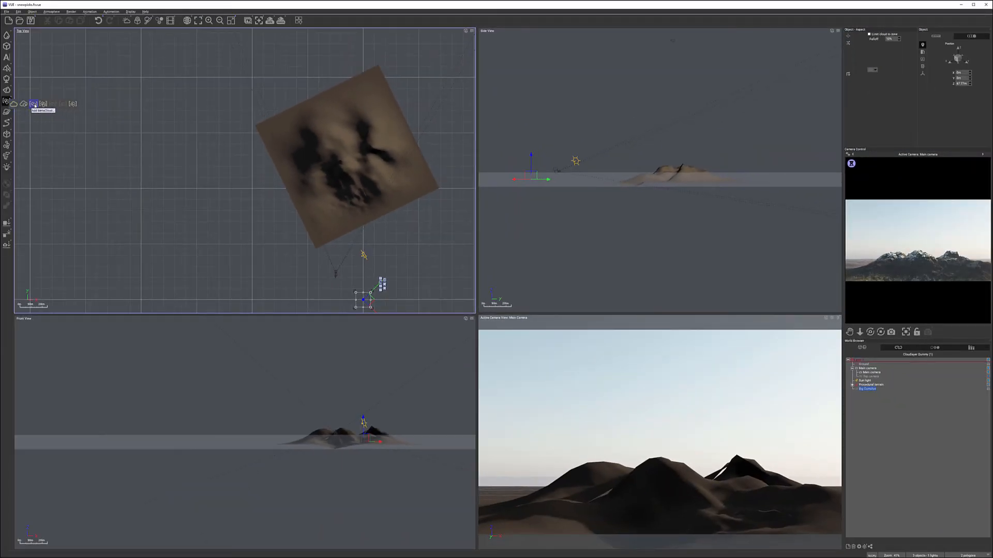
Add a metacloud, enlarge it behind the terrain's far corner, lower it into the cloud layer and flatten it vertically.
left_click(33, 104)
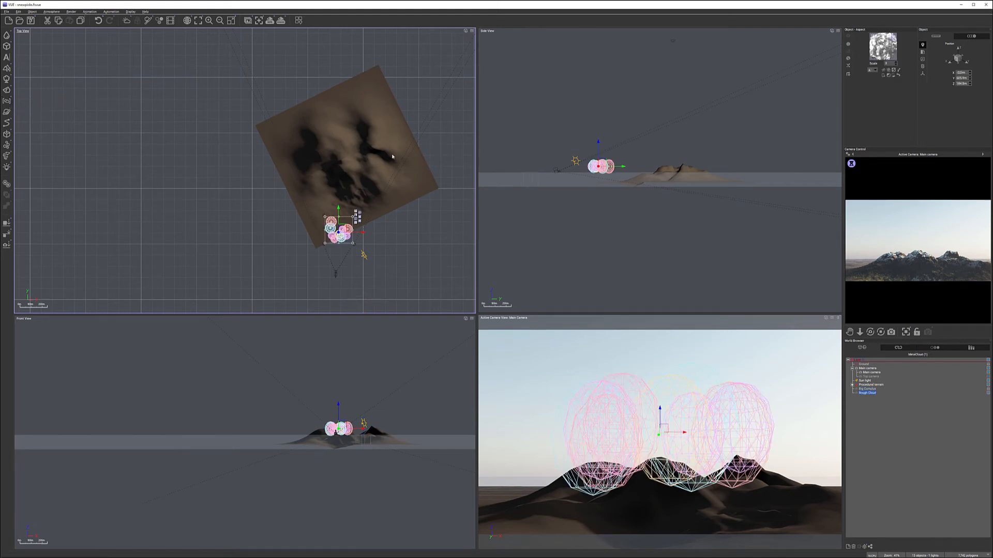
left_click_drag(342, 232, 294, 66)
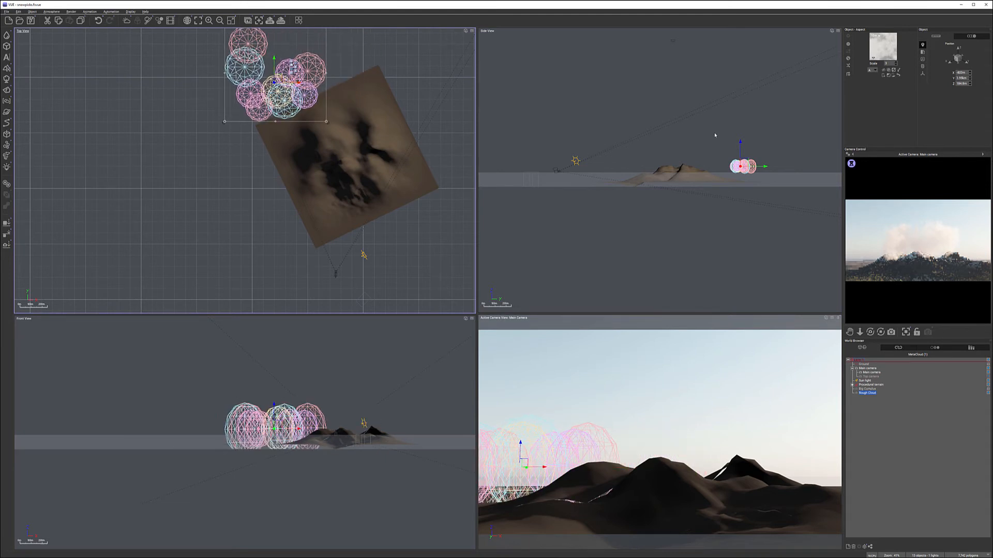
left_click_drag(761, 154, 770, 163)
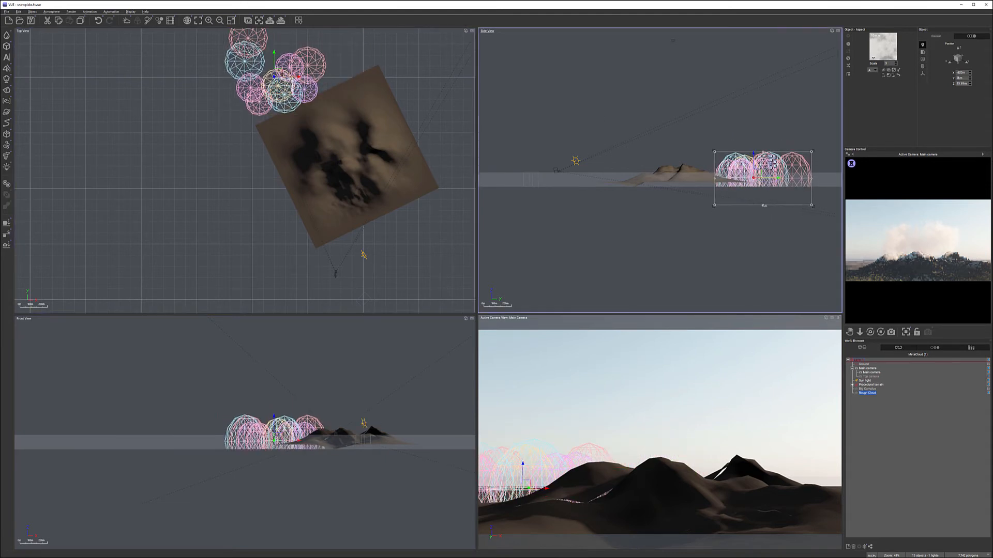
left_click_drag(763, 205, 757, 171)
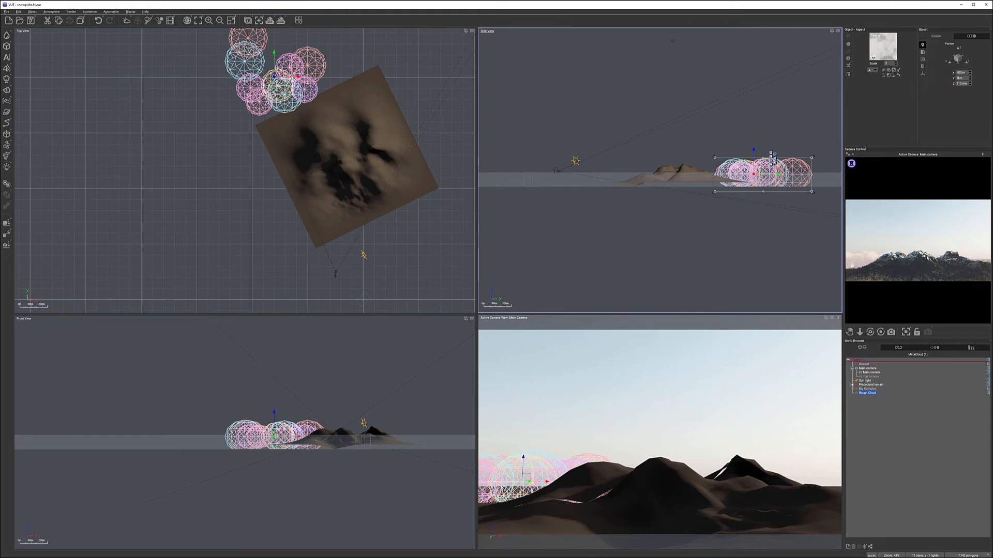
Bring the metacloud in front of the terrain, scale it down to about half size and lower it into the cloud layer.
left_click_drag(279, 77, 337, 221)
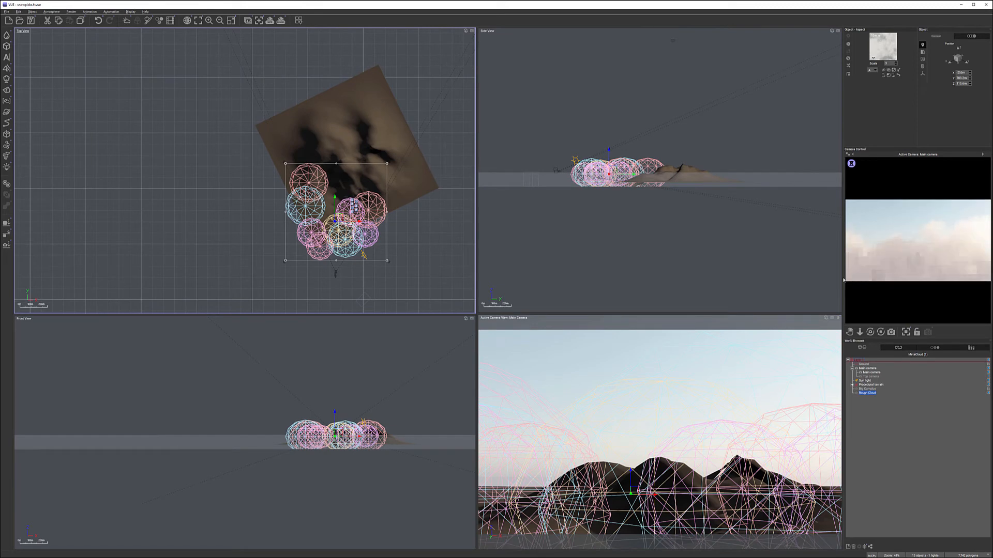
scroll(615, 172, "up", 5)
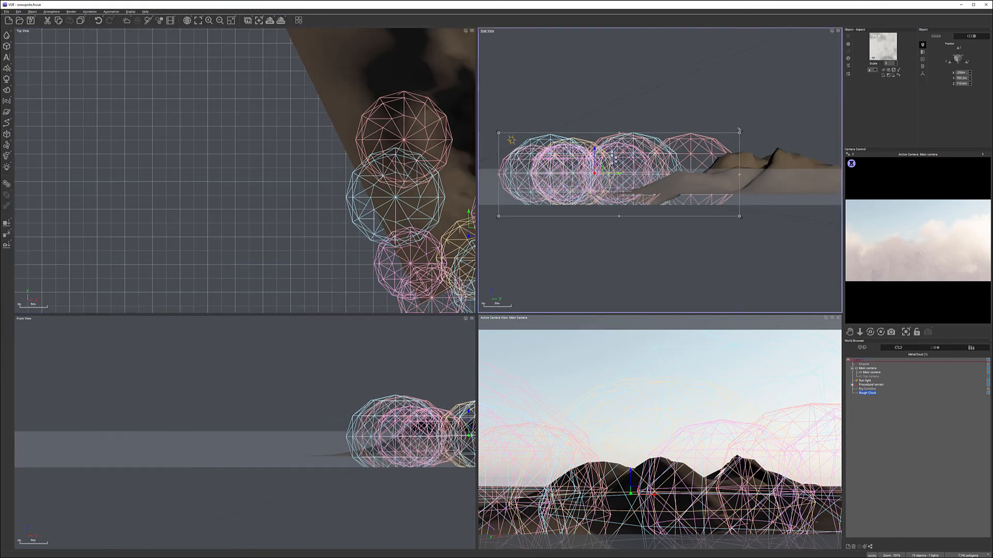
left_click_drag(740, 132, 626, 172)
left_click_drag(553, 191, 564, 192)
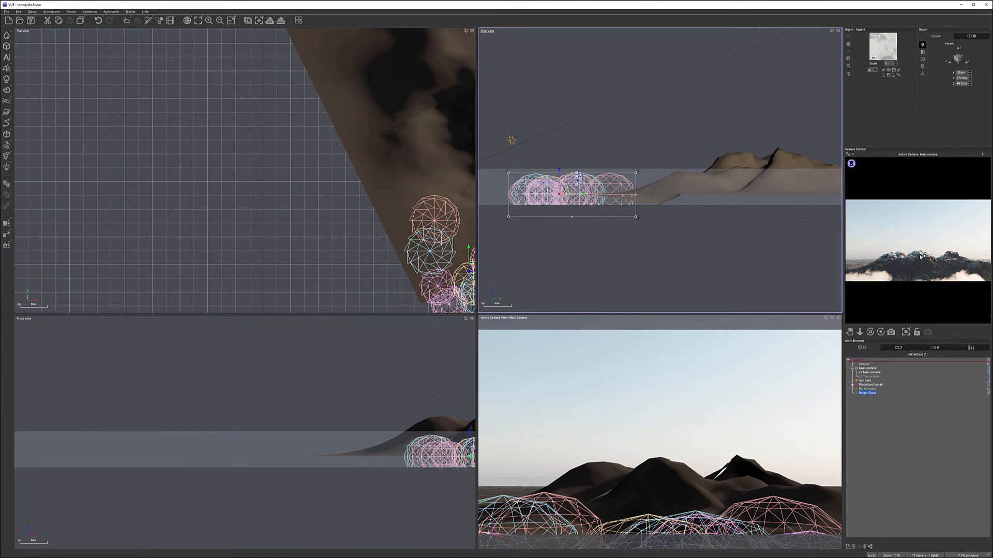
Rotate and reposition the metacloud over the terrain's near corner, then flatten it vertically so it sits slightly higher in the cloud layer.
right_click_drag(443, 253, 275, 150)
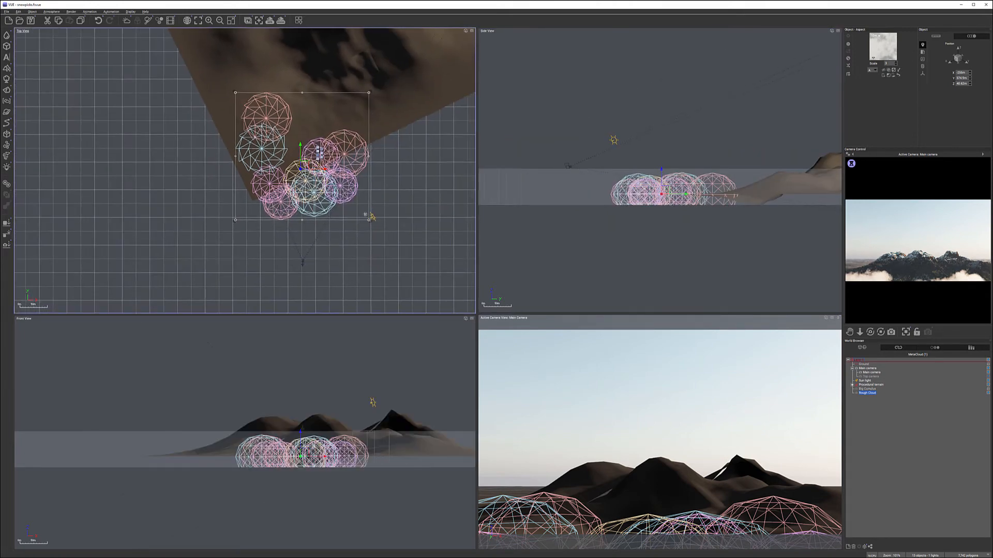
left_click_drag(371, 224, 262, 79)
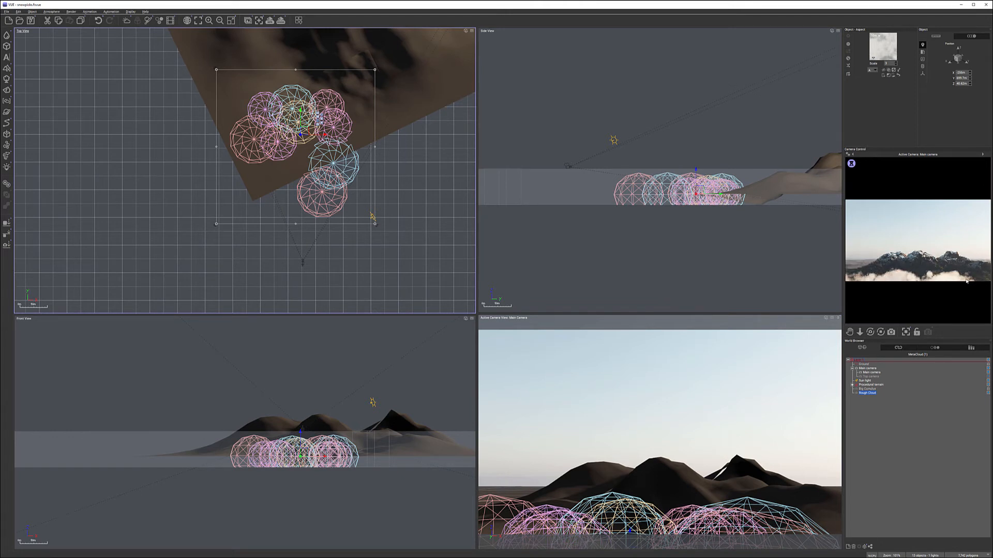
right_click_drag(384, 231, 401, 295)
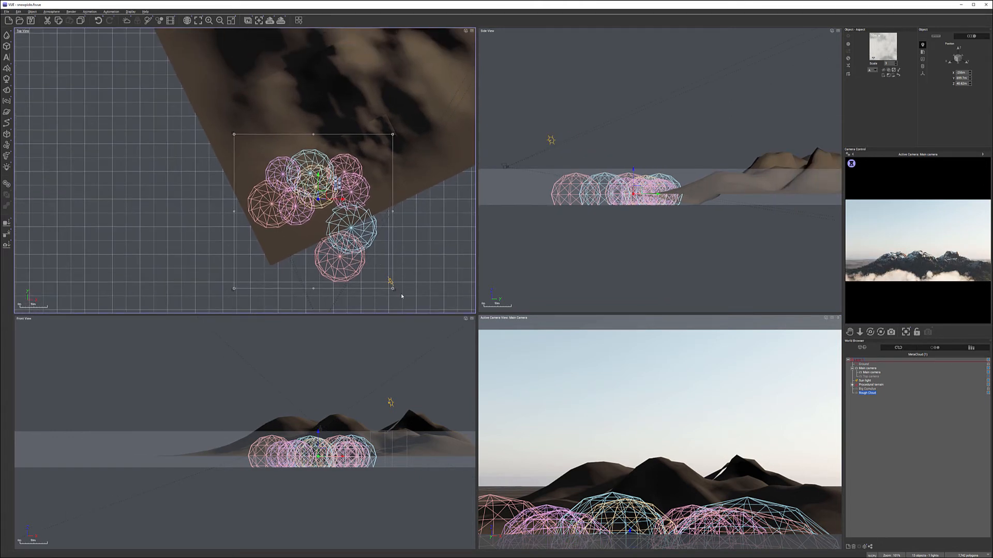
mouse_move(393, 289)
left_mouse_down()
mouse_move(374, 276)
mouse_move(398, 258)
mouse_move(404, 277)
left_mouse_up()
left_click_drag(321, 195, 354, 210)
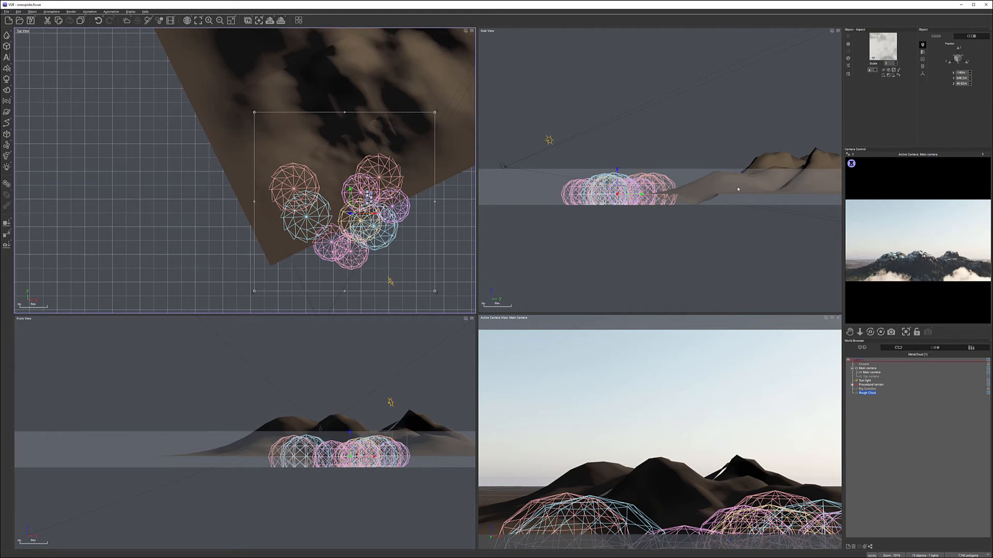
left_click(627, 211)
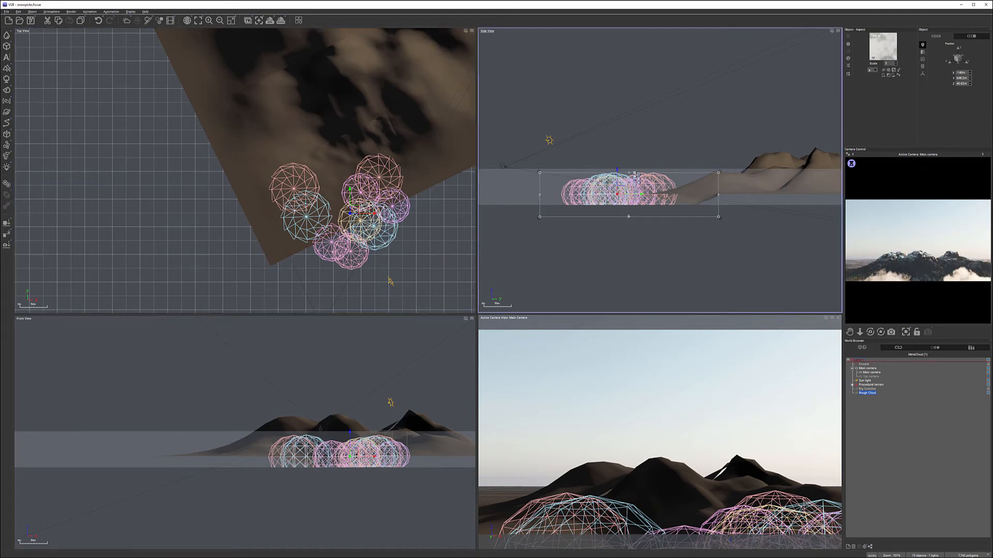
left_click_drag(629, 217, 624, 182)
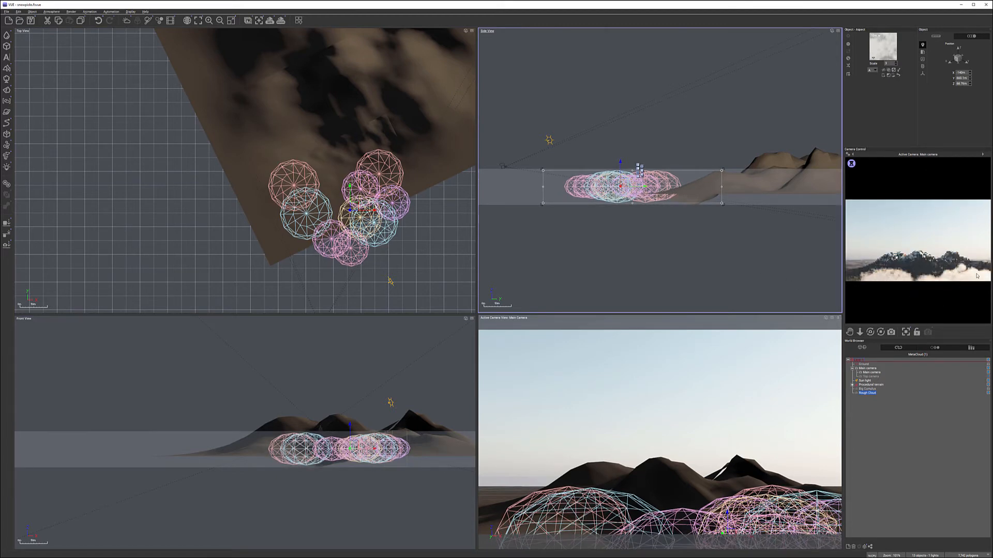
Open the metacloud's material, review its color, density and lighting settings, and reduce the cloud density to 12%.
double_click(883, 47)
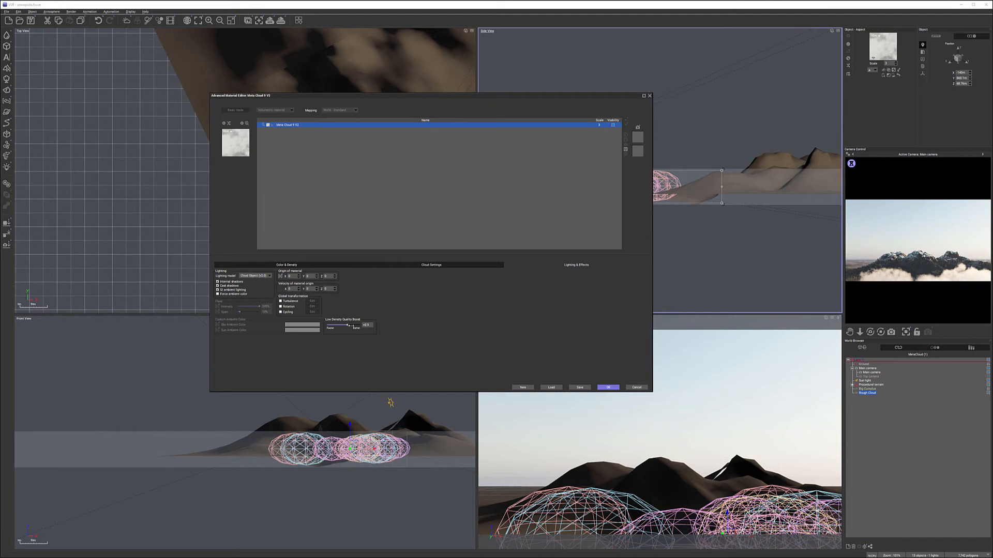
left_click(286, 265)
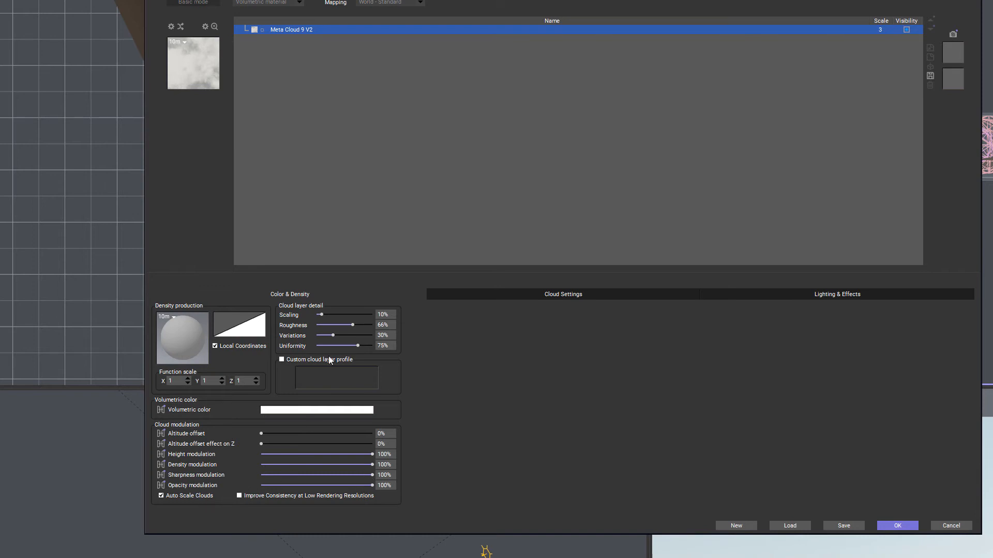
left_click(827, 293)
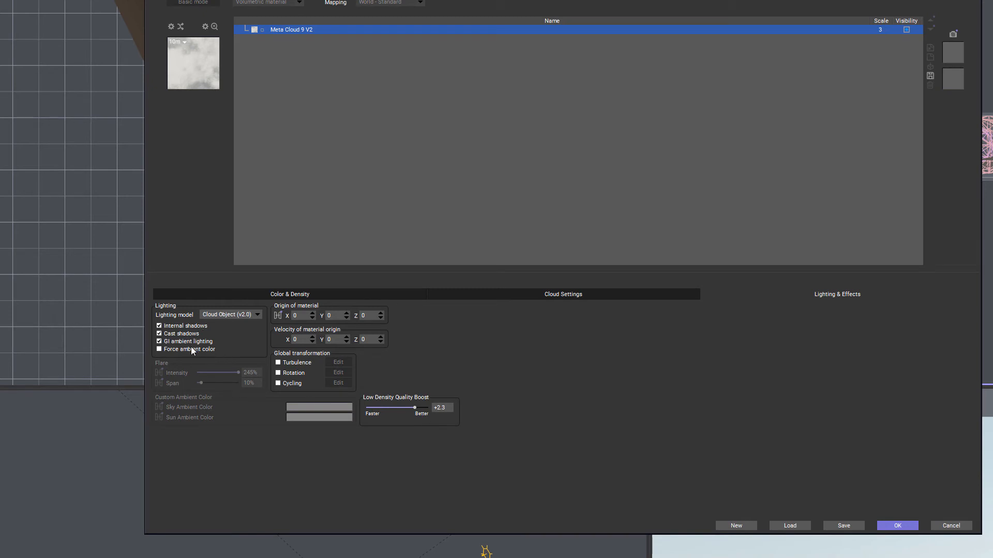
left_click(581, 292)
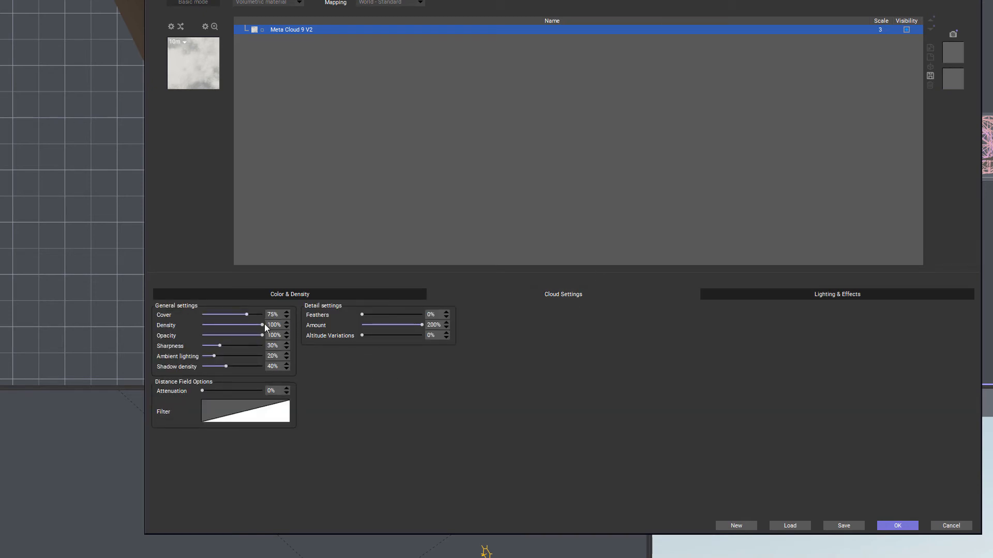
left_click_drag(265, 324, 212, 322)
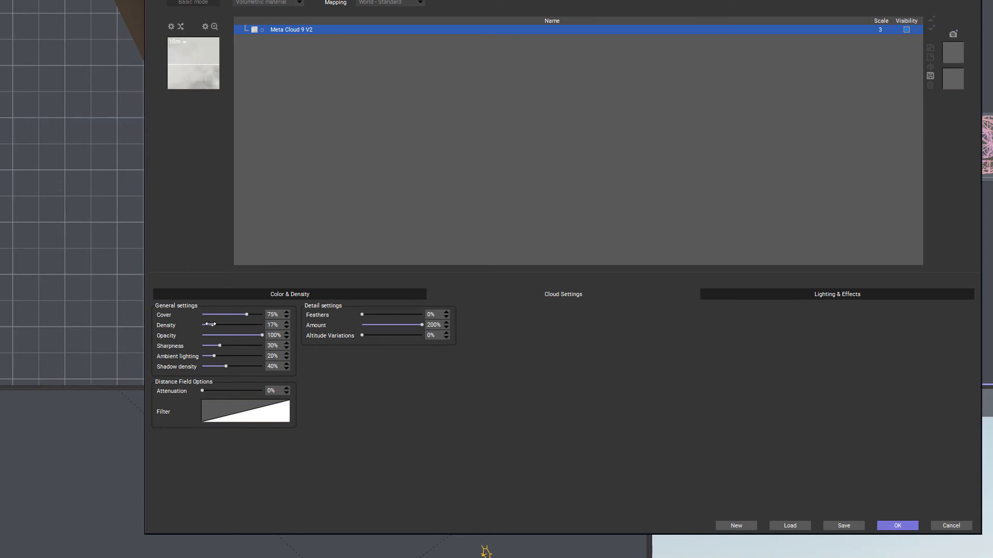
left_click_drag(209, 324, 214, 324)
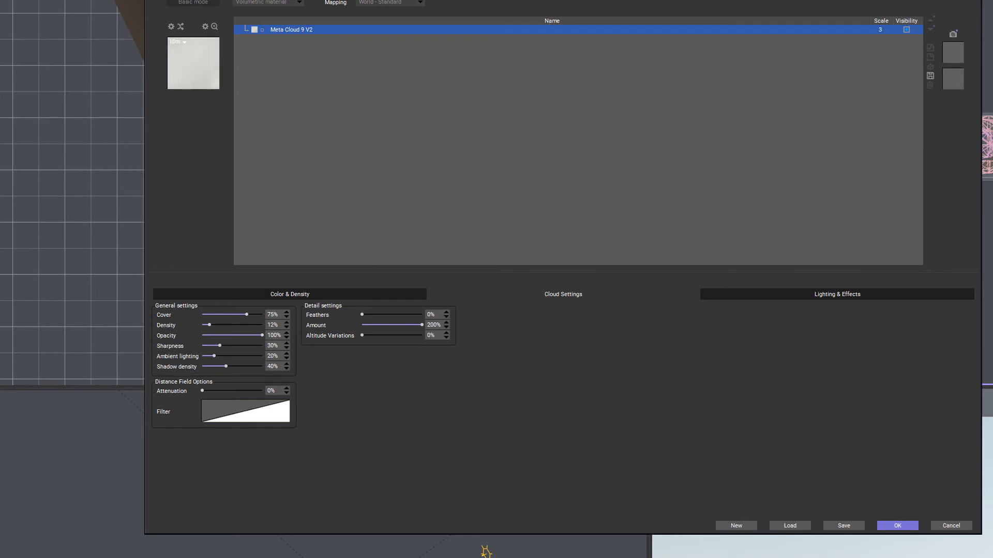
Raise the cloud material's Low Density Quality Boost to about +3.1 and accept the material changes.
left_click(836, 295)
left_click_drag(415, 407, 421, 408)
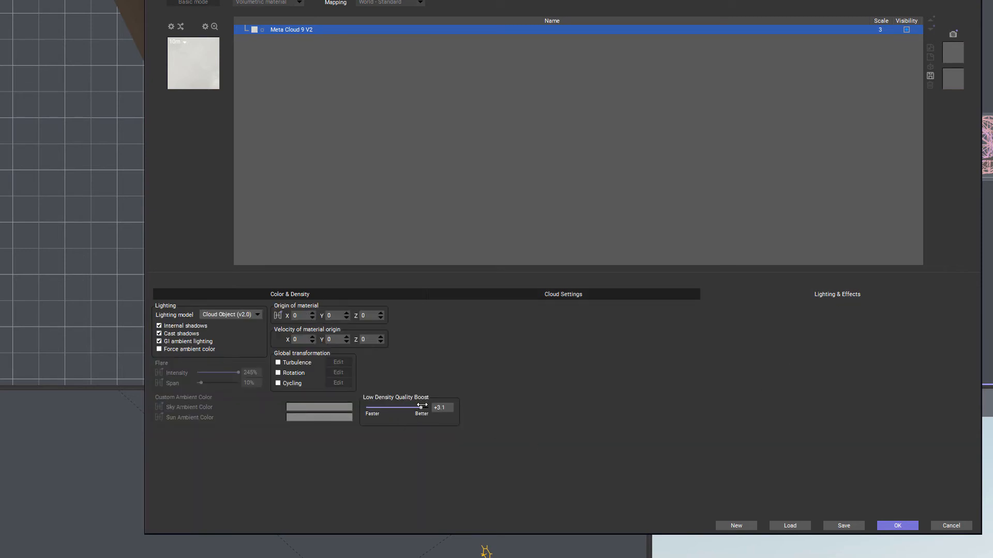
left_click(890, 525)
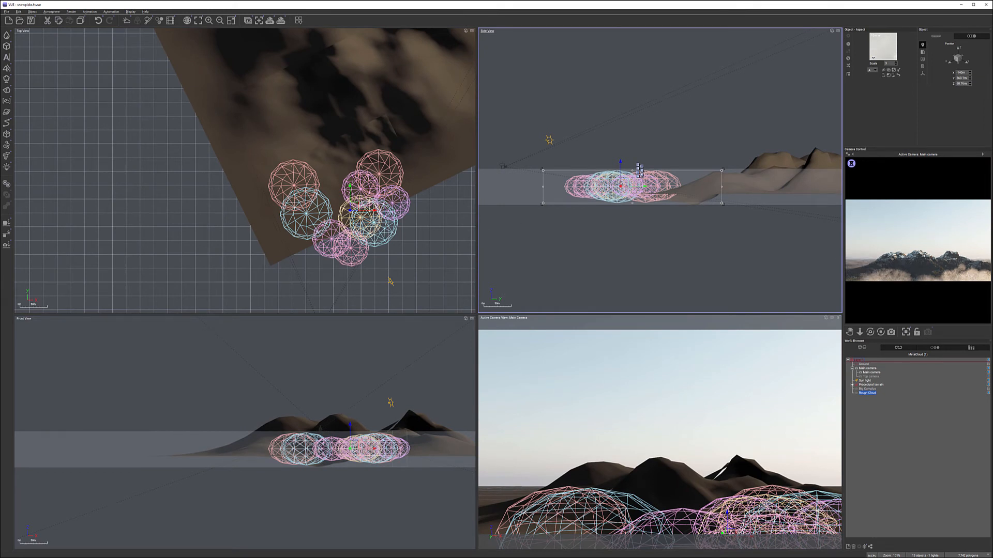
Add a second metacloud at the terrain's near corner, rotate it horizontally and lower it into the cloud layer.
left_click(6, 111)
left_click_drag(332, 214, 301, 206)
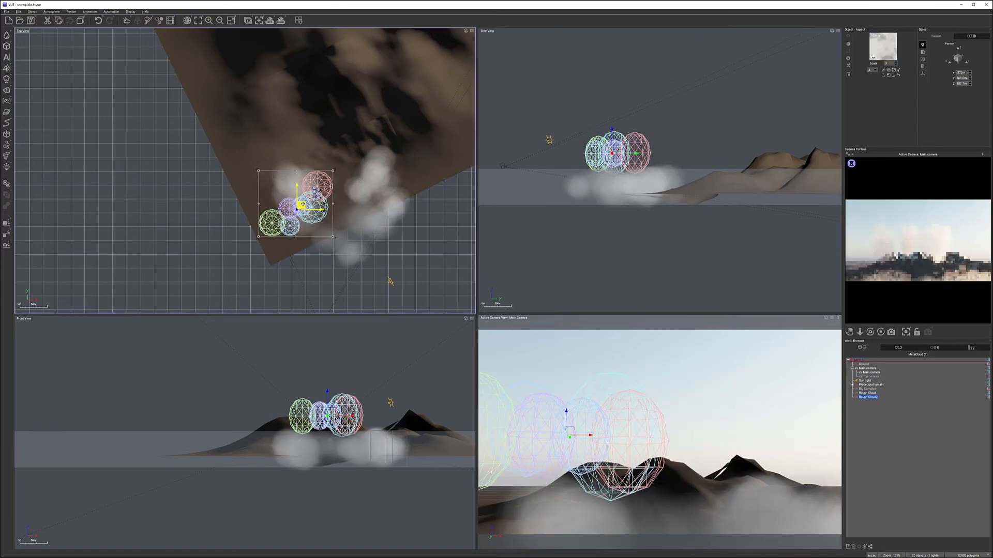
left_click_drag(333, 238, 306, 243)
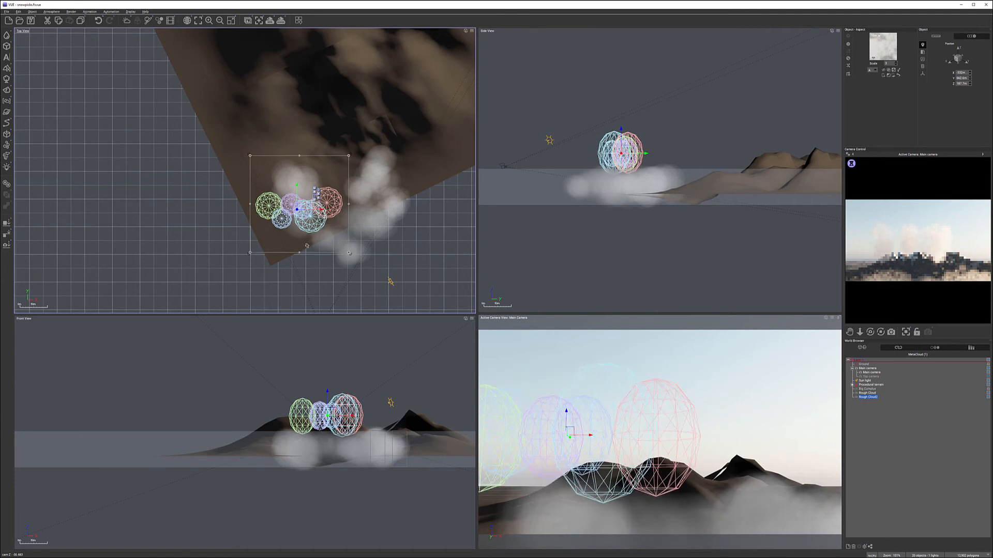
left_click_drag(625, 151, 638, 225)
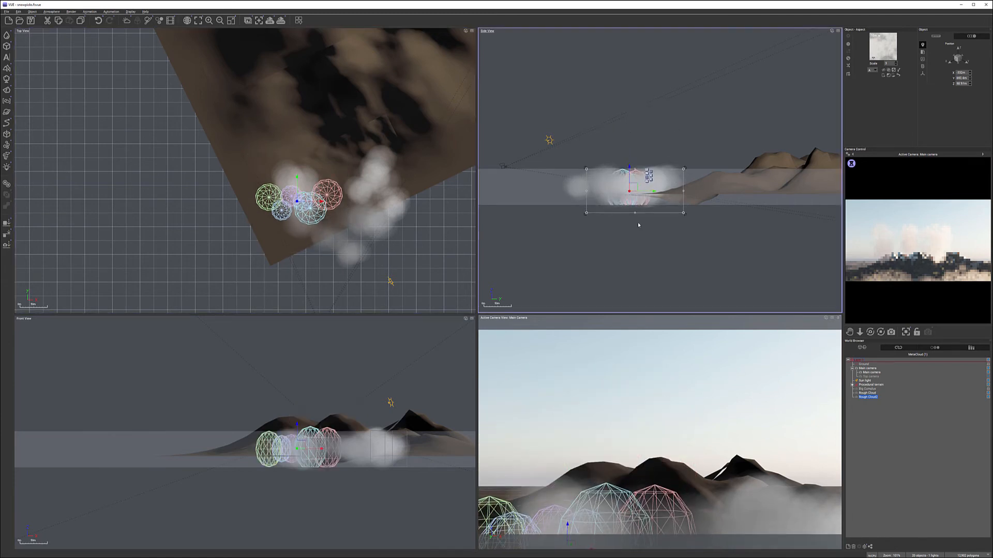
Flatten the second metacloud, shift it toward the terrain's near-left edge, rotate it diagonally and raise it slightly.
left_click(313, 180)
left_click_drag(314, 182, 297, 176)
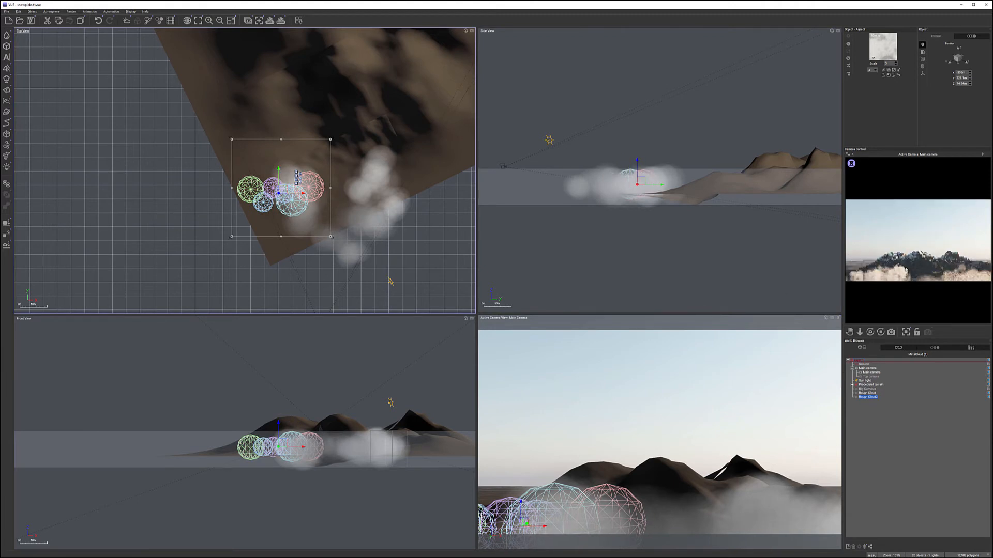
left_click_drag(281, 192, 288, 201)
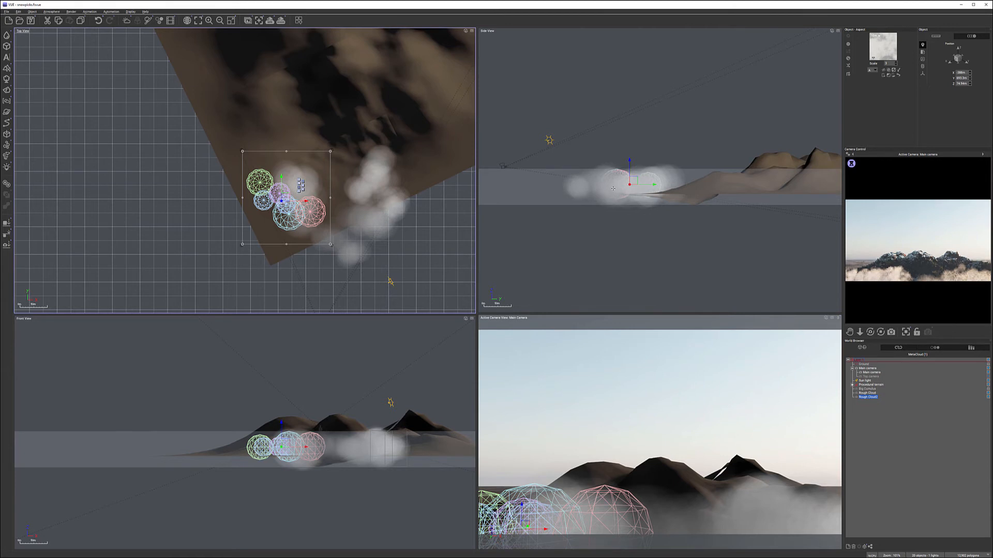
left_click(634, 171)
left_click_drag(635, 170, 635, 165)
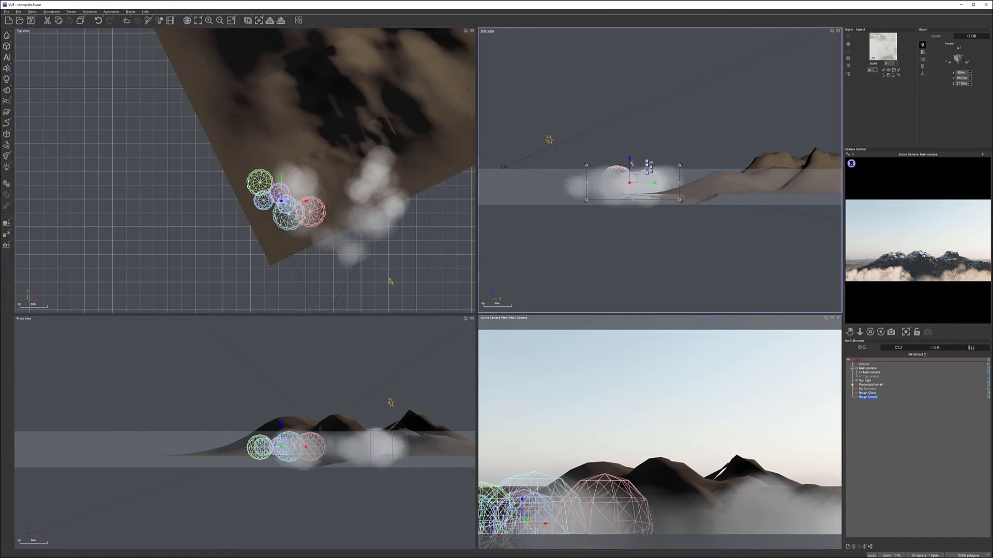
Move the second metacloud back along the terrain's left edge to its far-left corner, enlarging and rotating it to follow the border.
left_click_drag(291, 195, 281, 168)
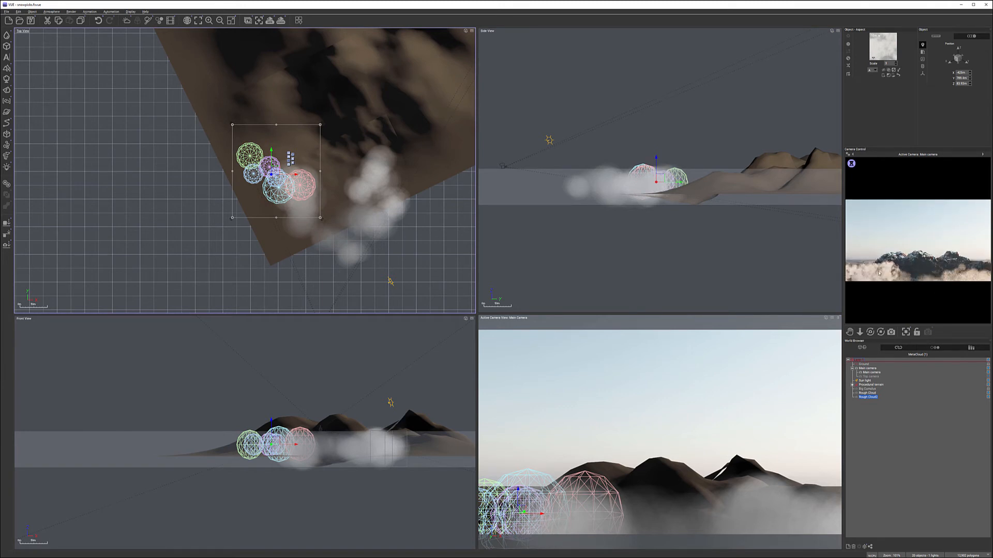
scroll(331, 243, "down", 5)
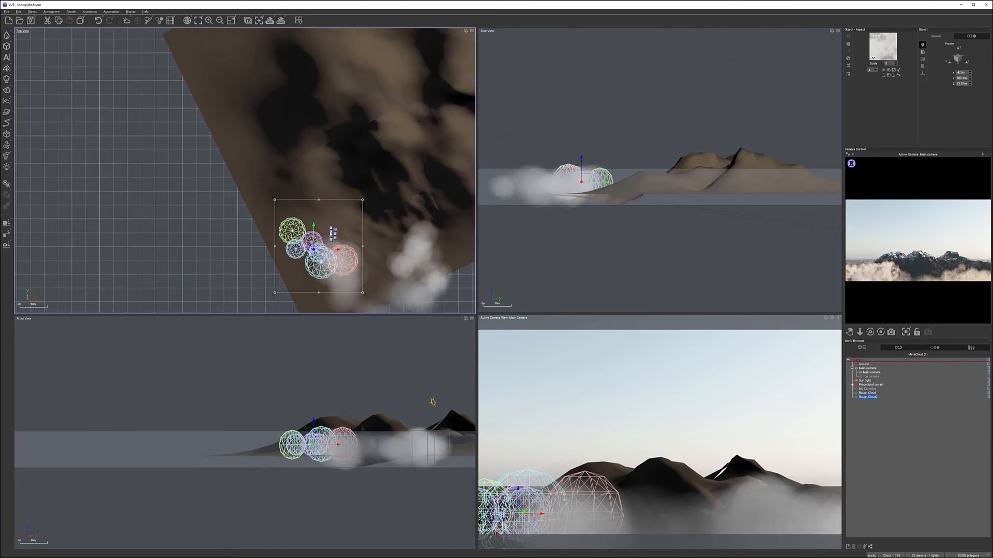
left_click_drag(325, 238, 291, 113)
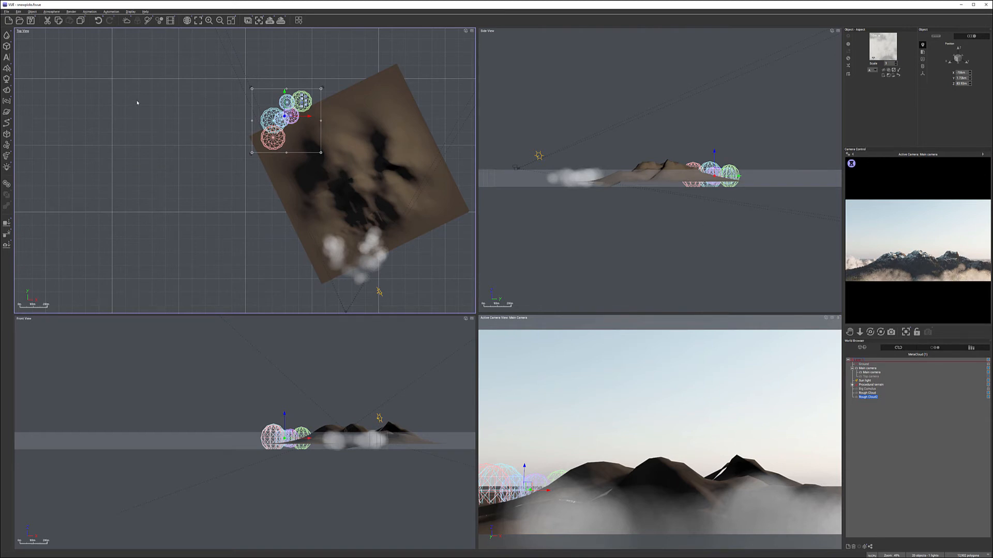
Add a third metacloud, rotate it and place it low over the terrain's near-left slope within the cloud layer.
left_click(7, 68)
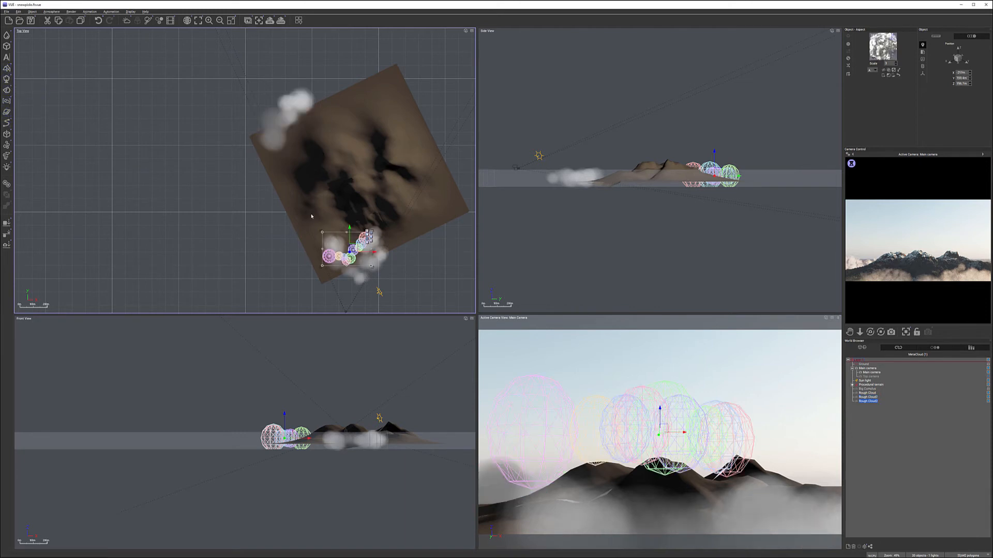
left_click_drag(371, 266, 321, 228)
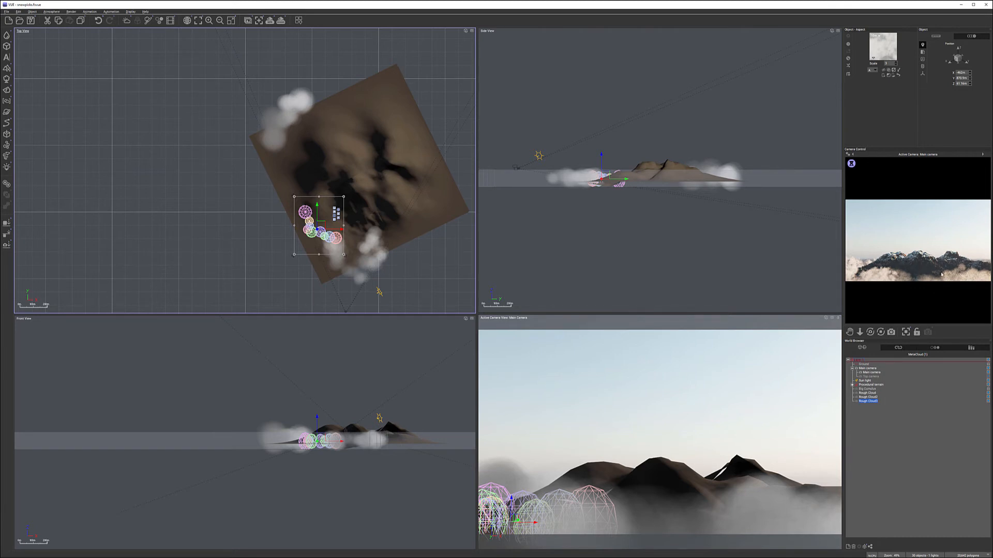
Set the first metacloud material's density and opacity to 100% and its cover to 32%.
left_click(874, 393)
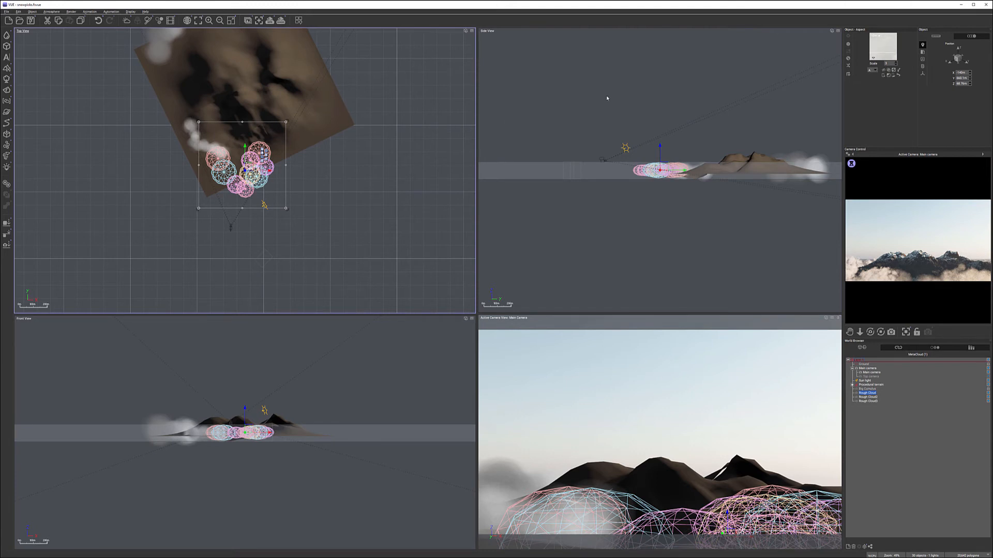
double_click(892, 47)
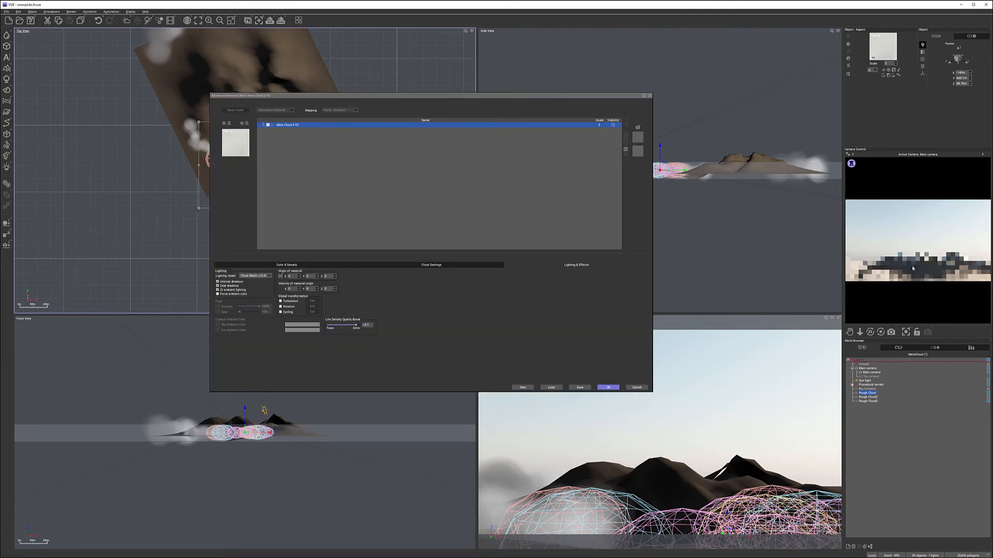
left_click(427, 266)
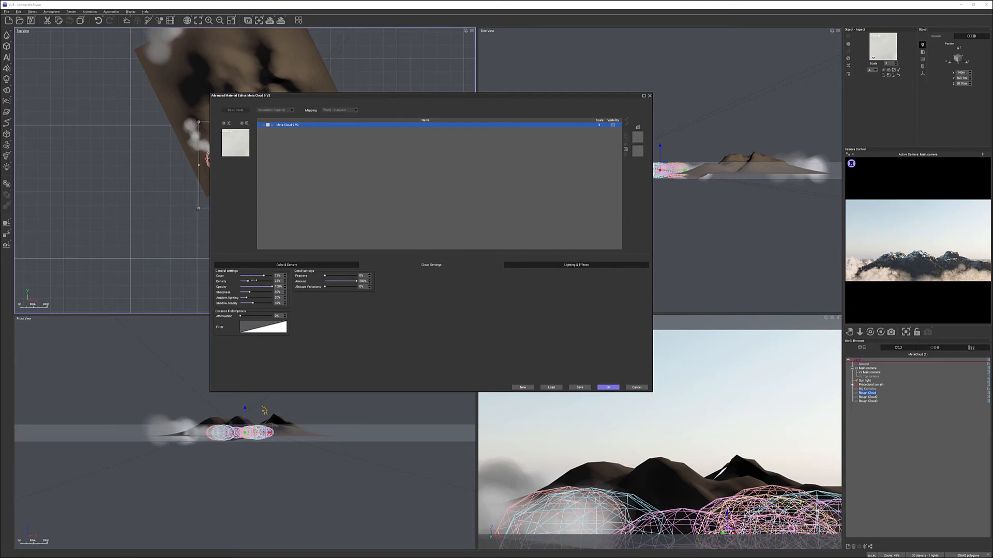
mouse_move(254, 280)
left_mouse_down()
mouse_move(272, 281)
mouse_move(264, 287)
left_mouse_up()
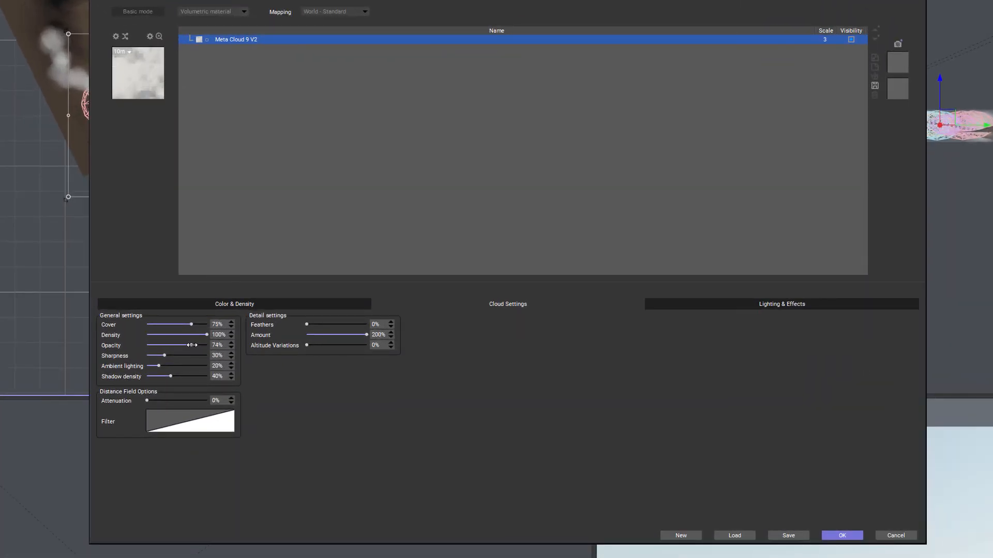
left_click_drag(192, 345, 228, 345)
left_click_drag(195, 325, 191, 324)
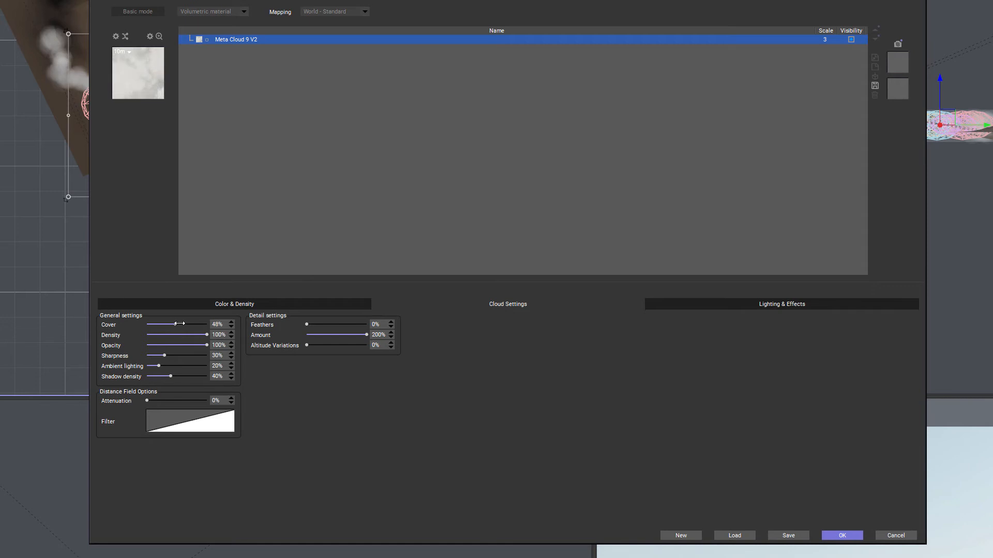
left_click_drag(180, 324, 175, 322)
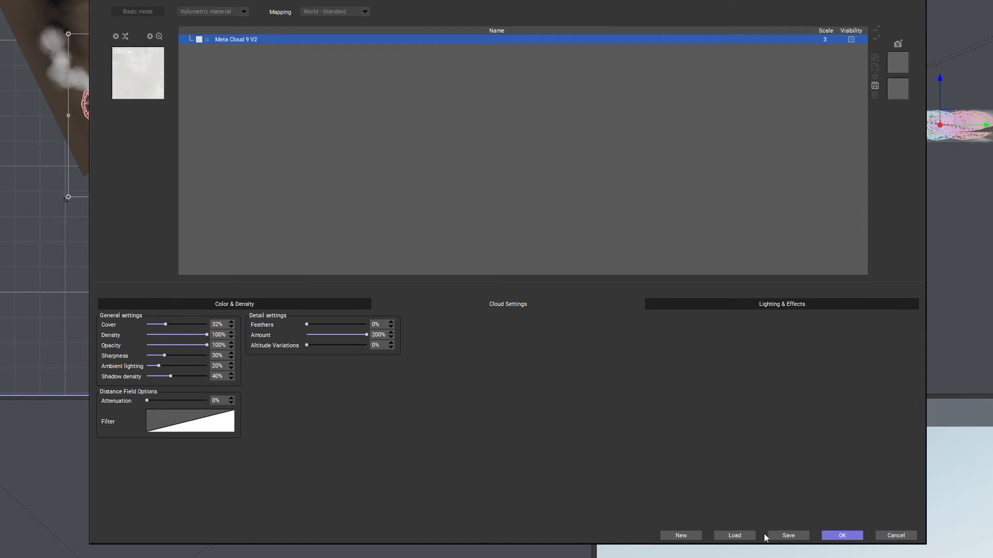
left_click(835, 538)
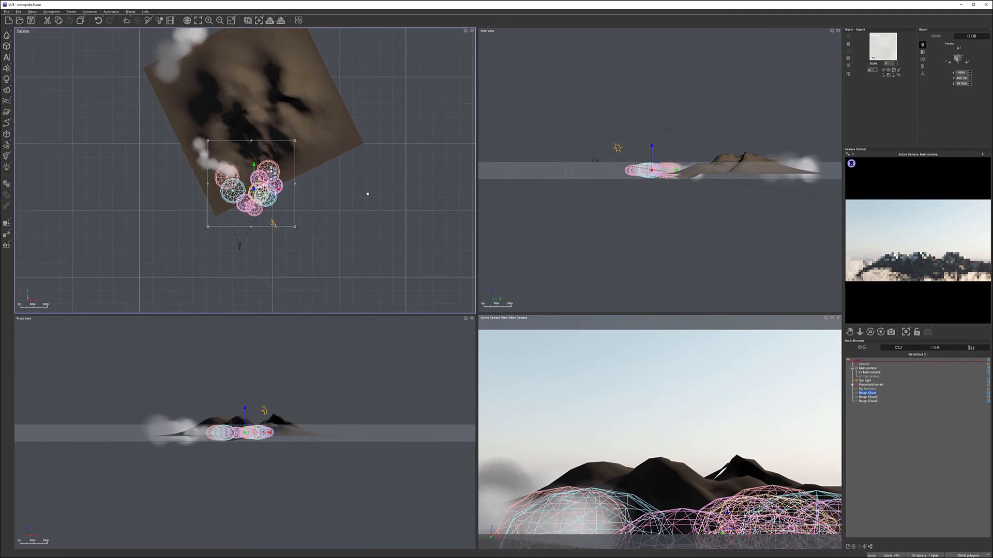
Add a second cloud layer to the atmosphere using the Big Cumulus preset.
scroll(56, 0, "up", 4)
left_click(51, 12)
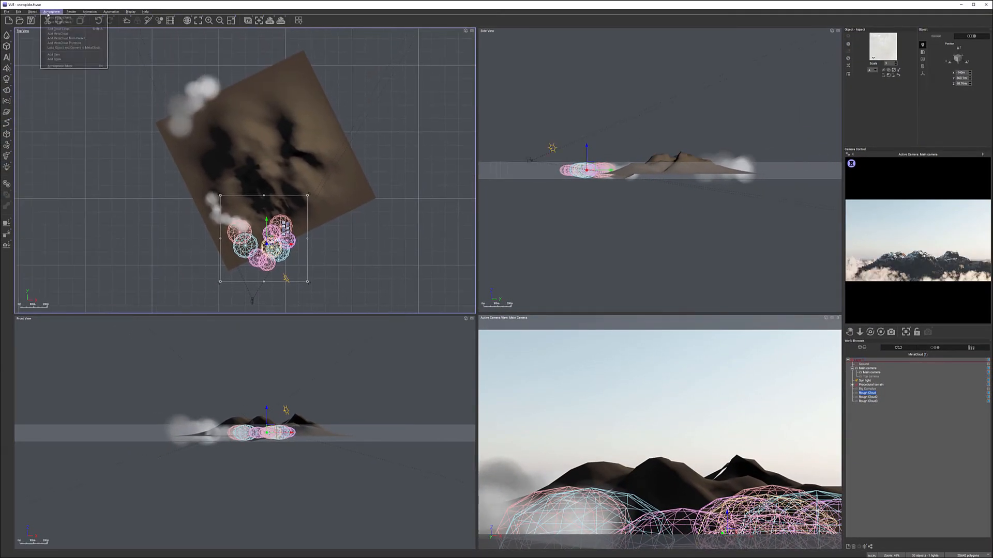
left_click(62, 66)
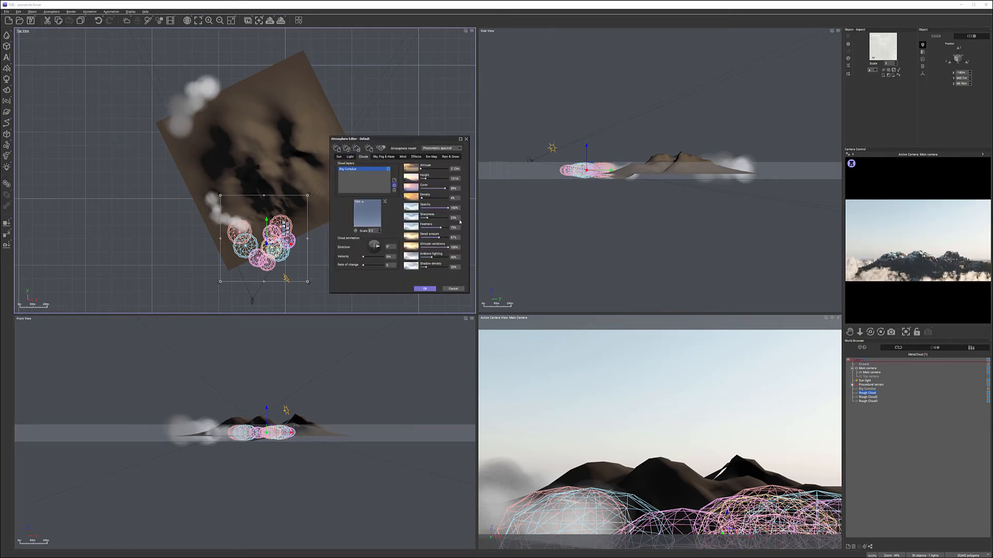
left_click(394, 187)
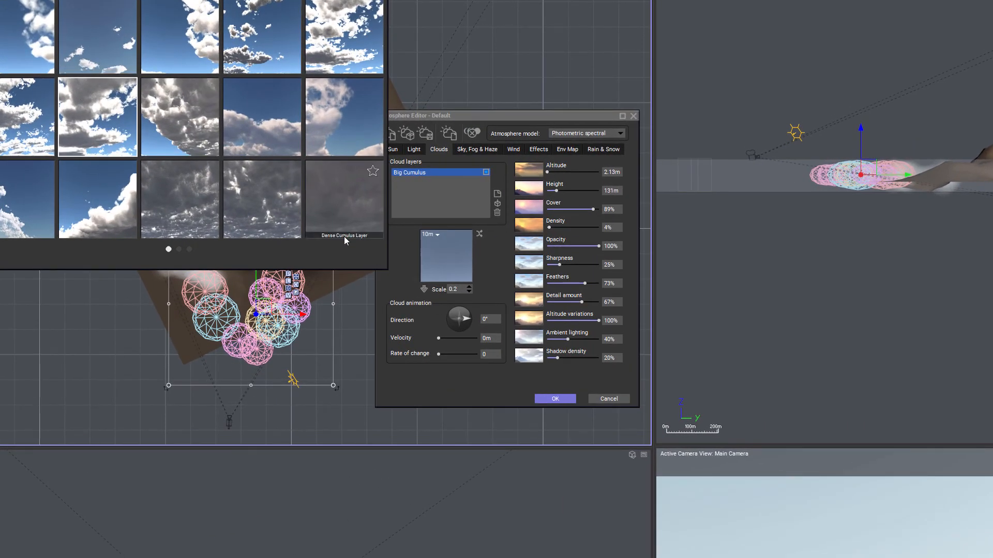
left_click(132, 142)
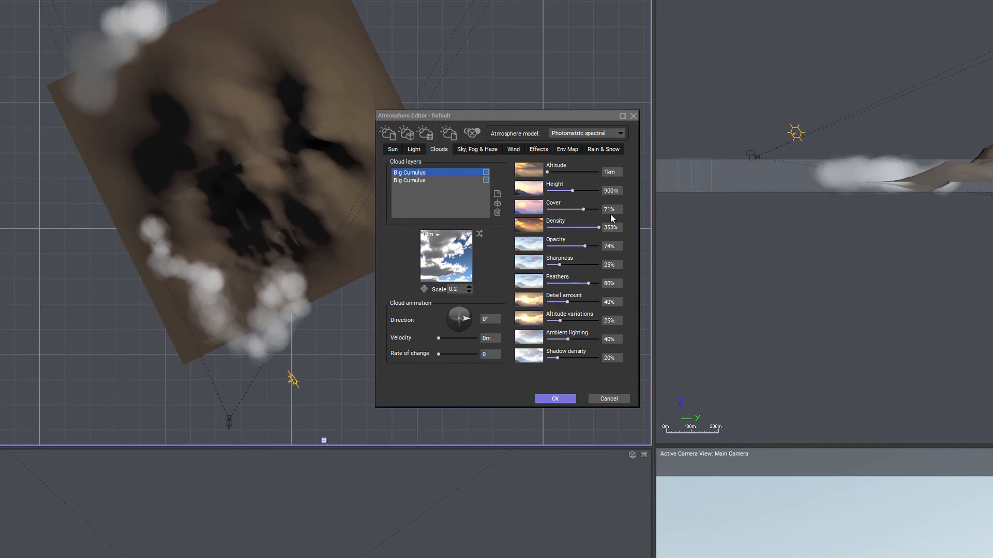
Set the new cloud layer's density to 2%, opacity to 100%, detail amount to 71%, altitude variations to 72% and ambient lighting to 7%.
left_click_drag(598, 227, 492, 258)
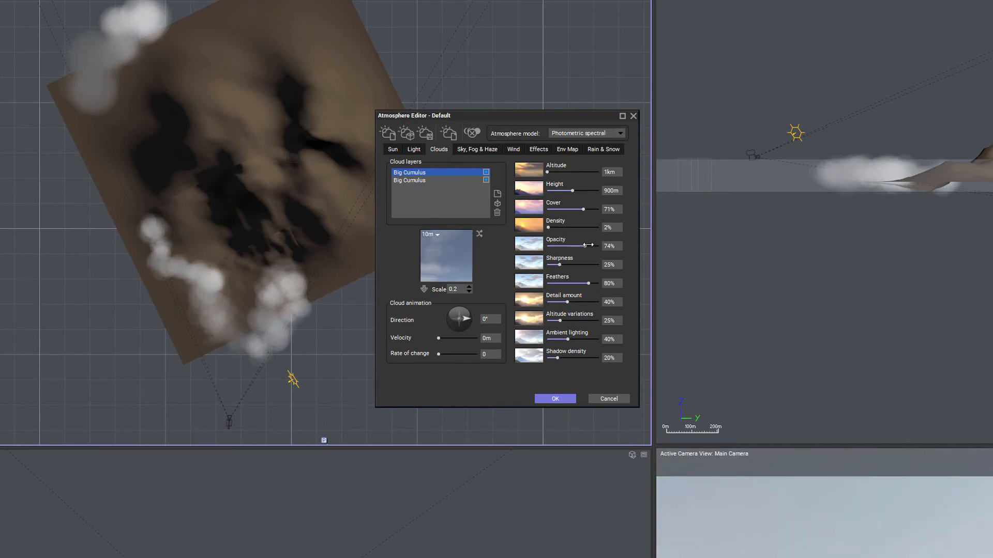
left_click_drag(585, 246, 608, 246)
left_click_drag(568, 301, 584, 302)
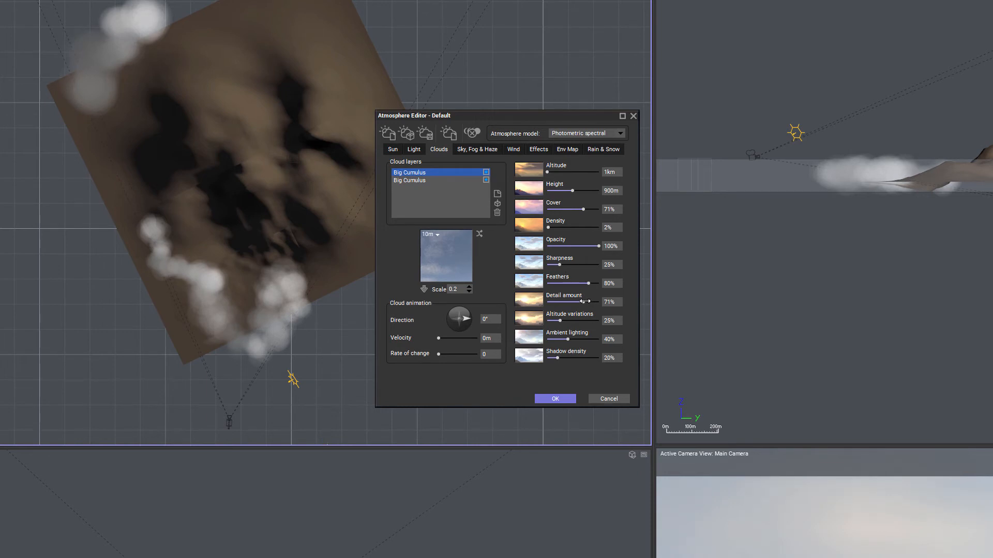
left_click_drag(560, 321, 551, 342)
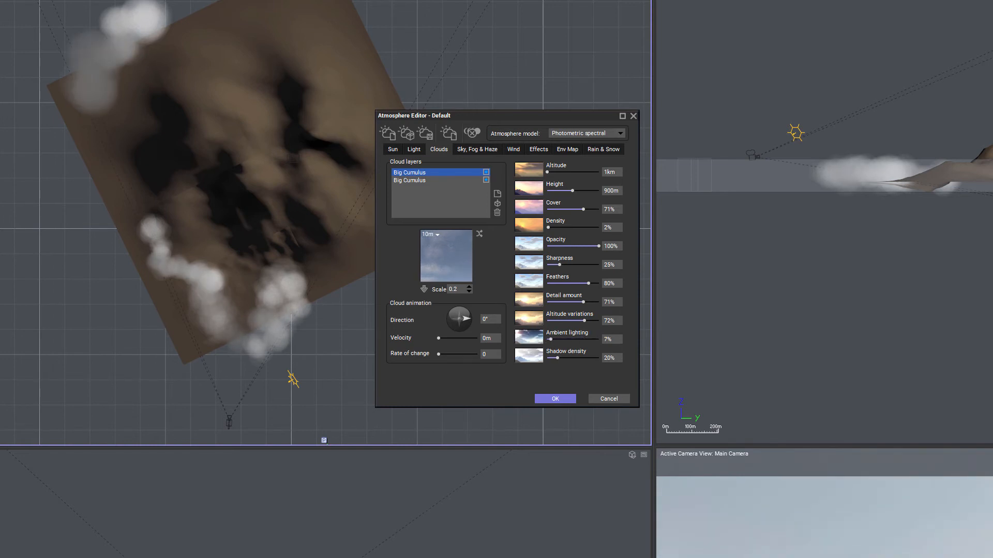
Force custom ambient color on the new cloud layer's material and make its sky ambient color dark blue-grey (RGB 76, 86, 94).
double_click(450, 256)
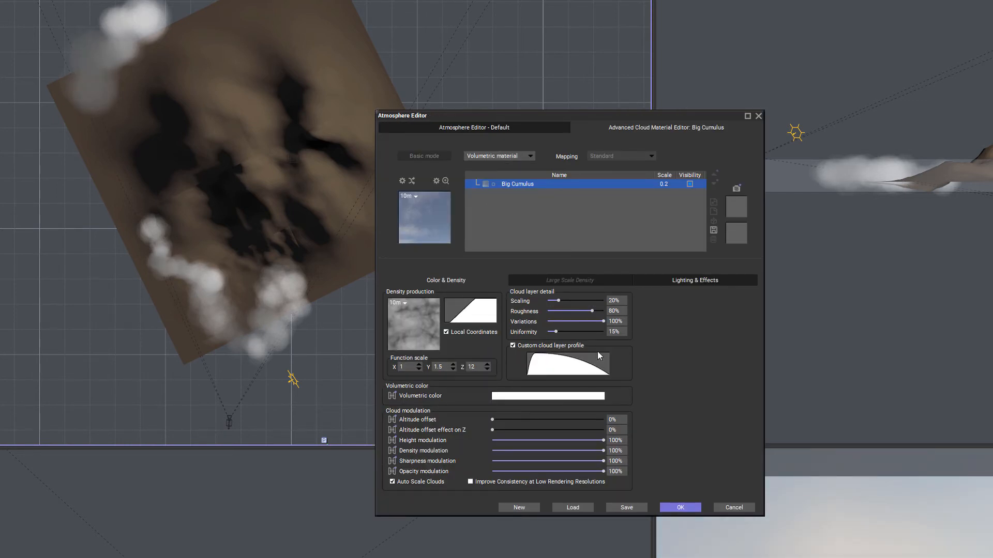
left_click(698, 281)
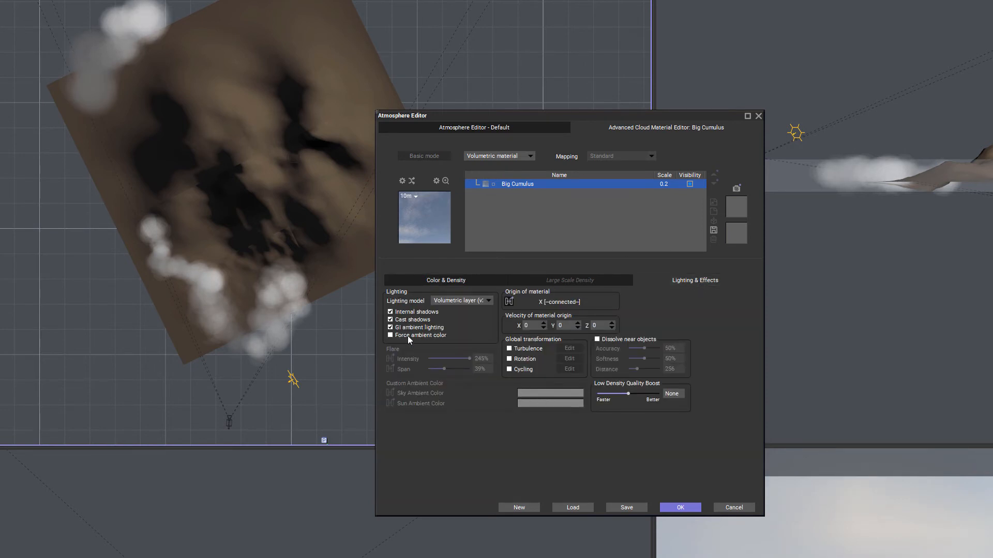
left_click(391, 335)
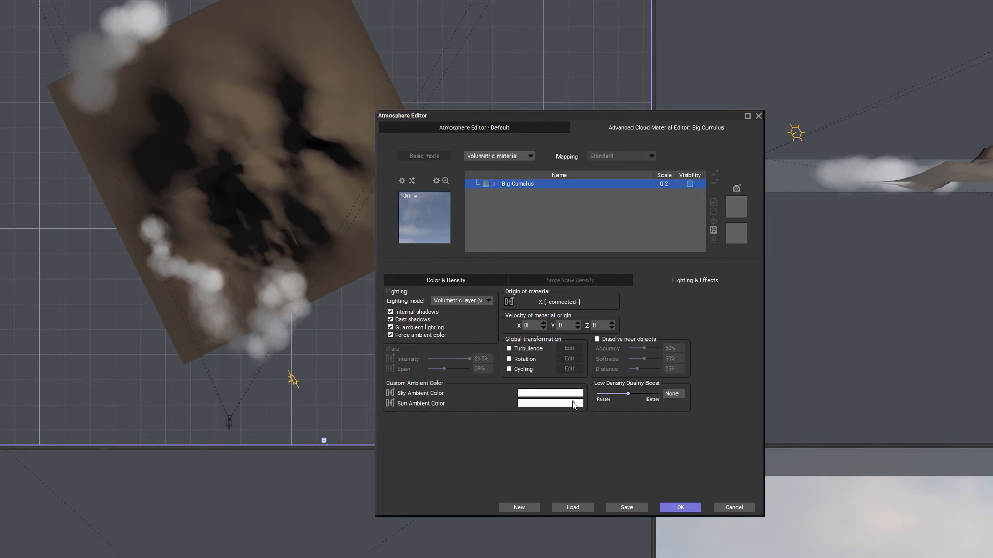
left_click(547, 393)
left_click_drag(577, 347, 560, 388)
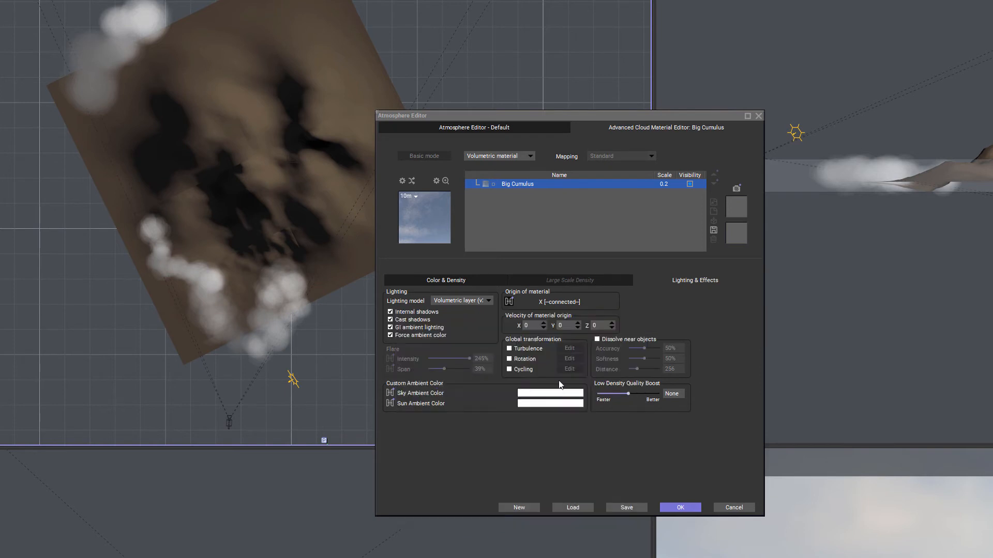
left_click(559, 391)
left_click_drag(619, 374, 616, 401)
left_click(573, 423)
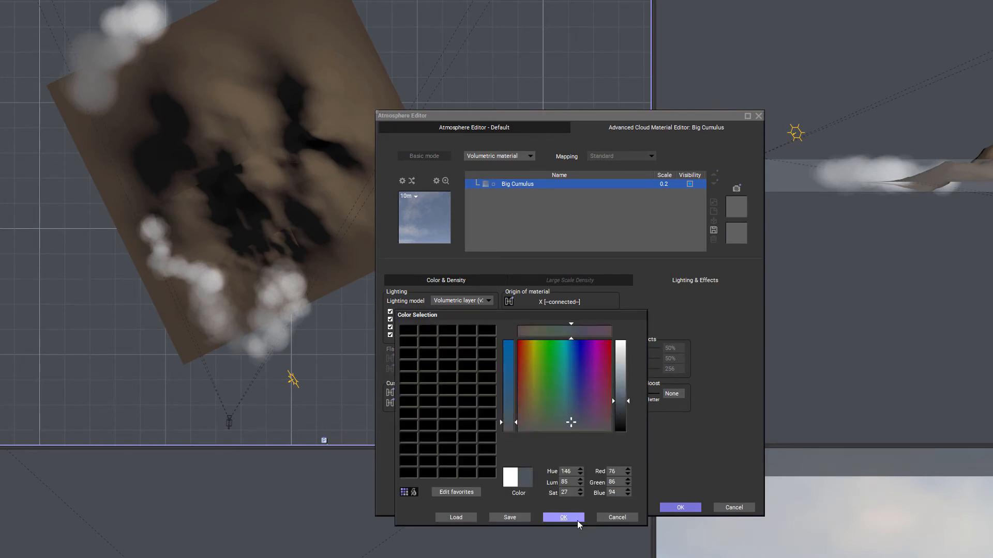
left_click(564, 518)
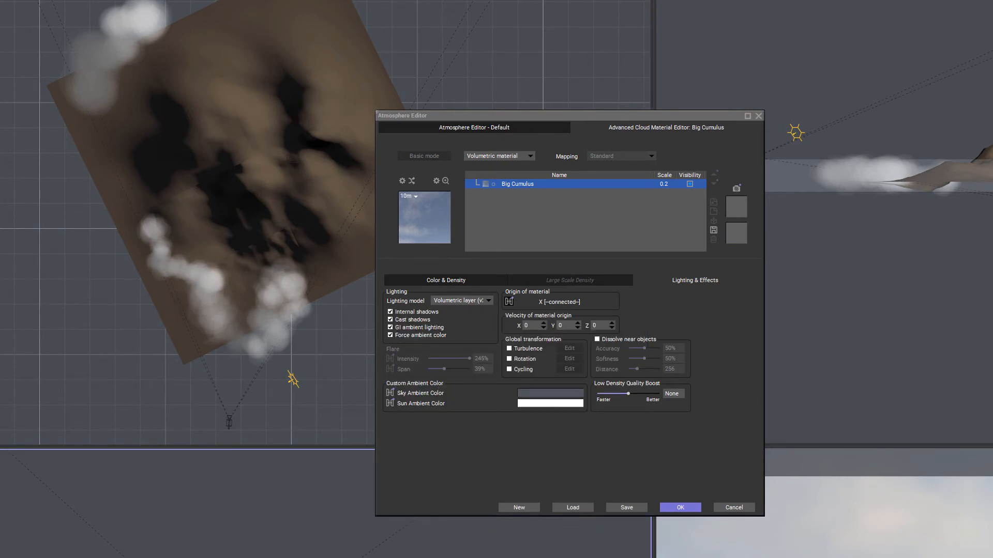
Set the cloud material's sun ambient color to near-black grey (RGB 42, 46, 50) and its low density quality boost to +0.8.
left_click(570, 405)
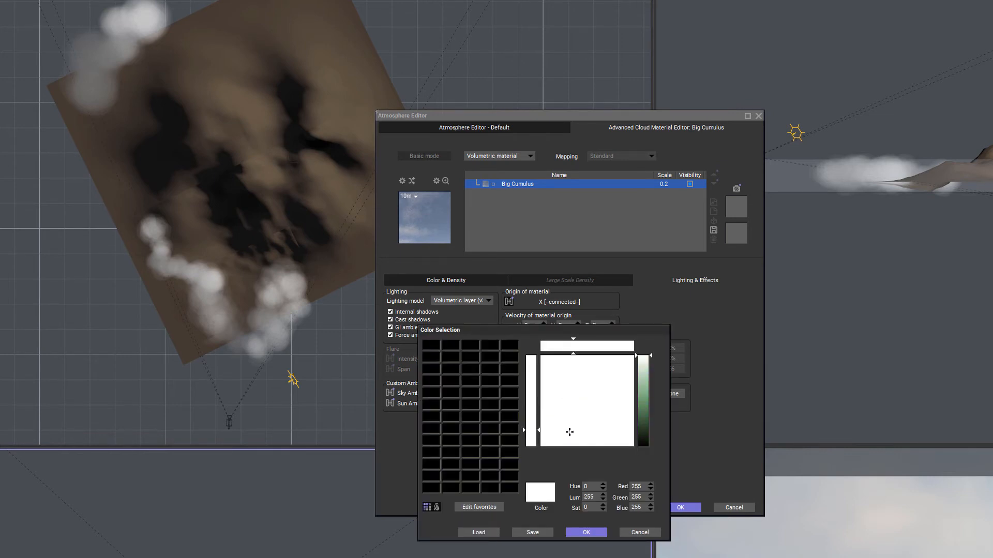
left_click(644, 430)
left_click(595, 439)
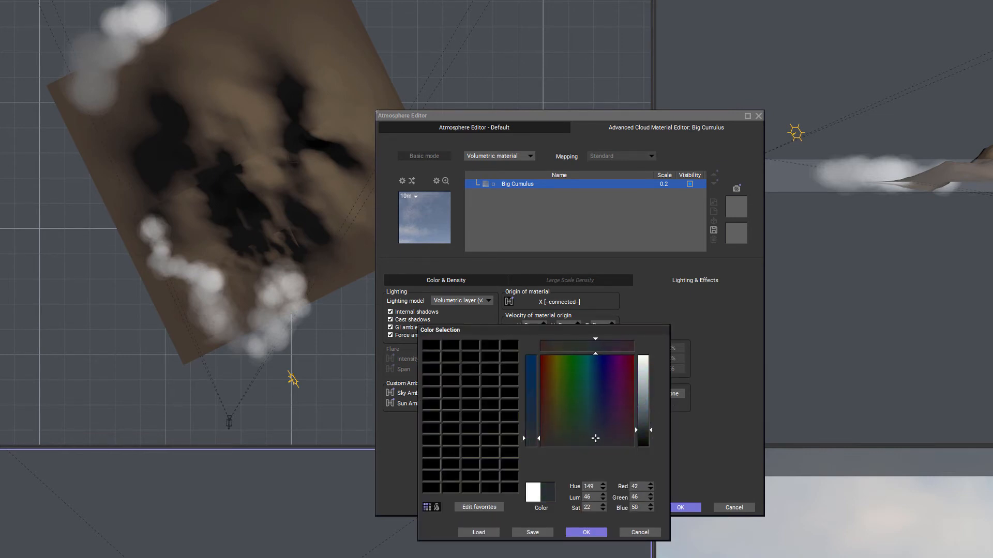
left_click(584, 533)
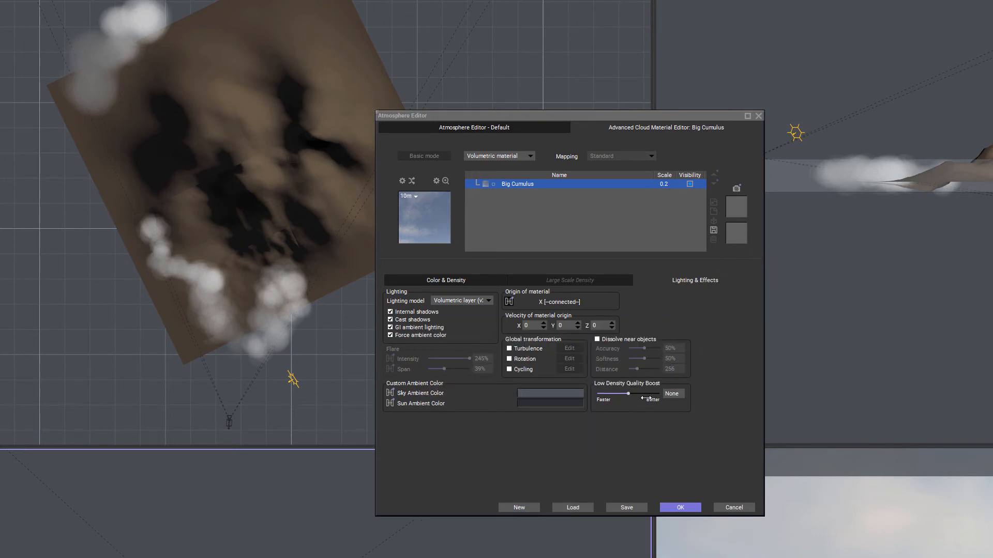
left_click_drag(629, 393, 635, 393)
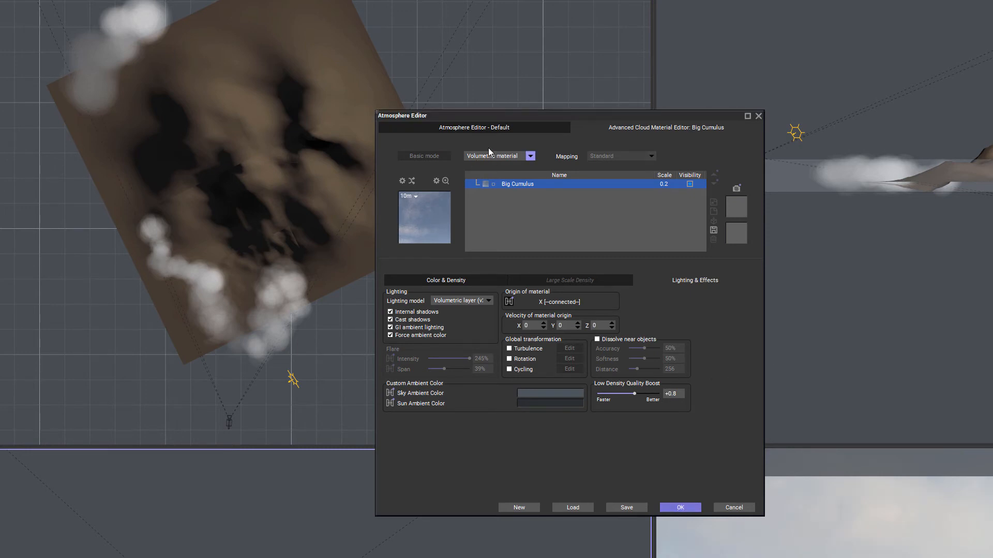
Set the new cloud layer's shadow density to 65%, try a density of 82% and reduce it to a few percent.
left_click(476, 127)
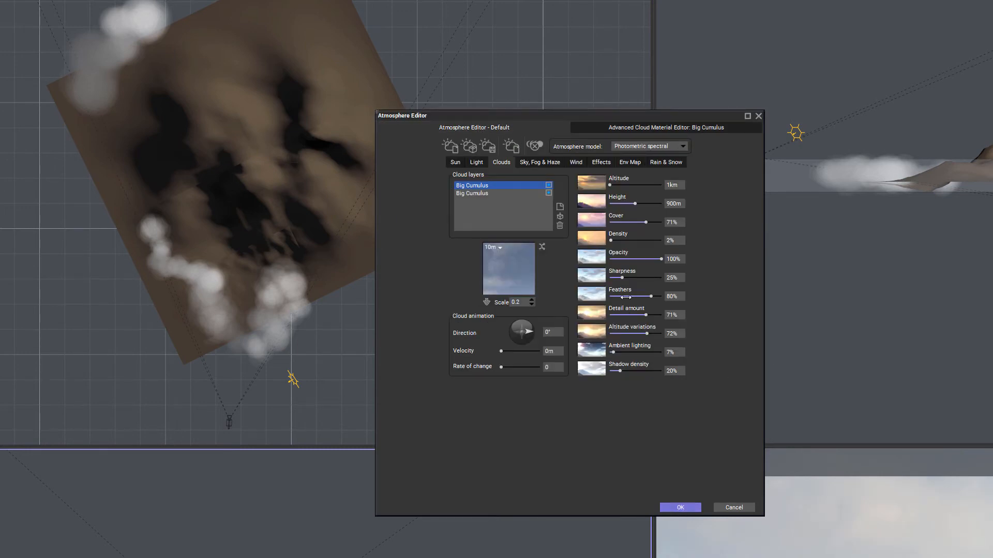
left_click_drag(618, 352, 646, 370)
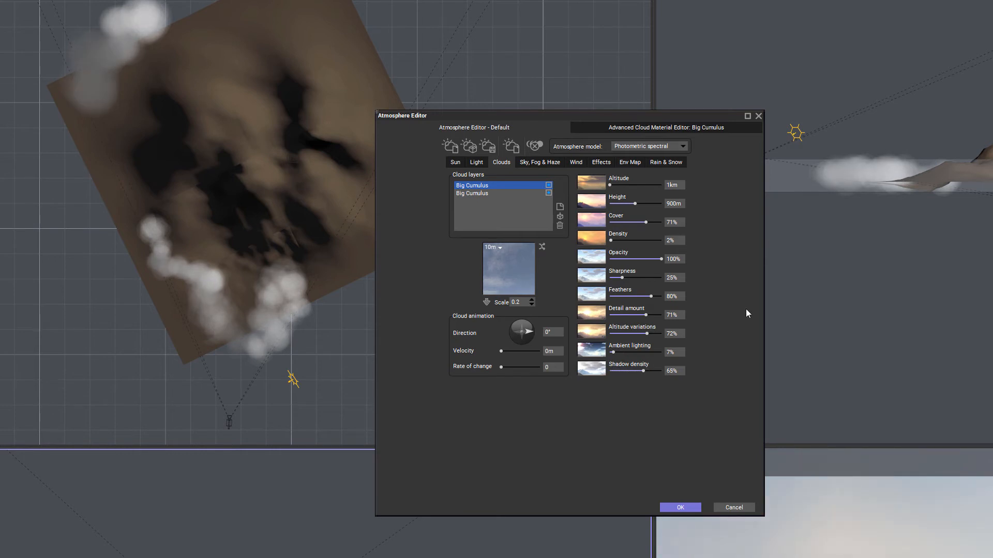
left_click_drag(611, 240, 653, 241)
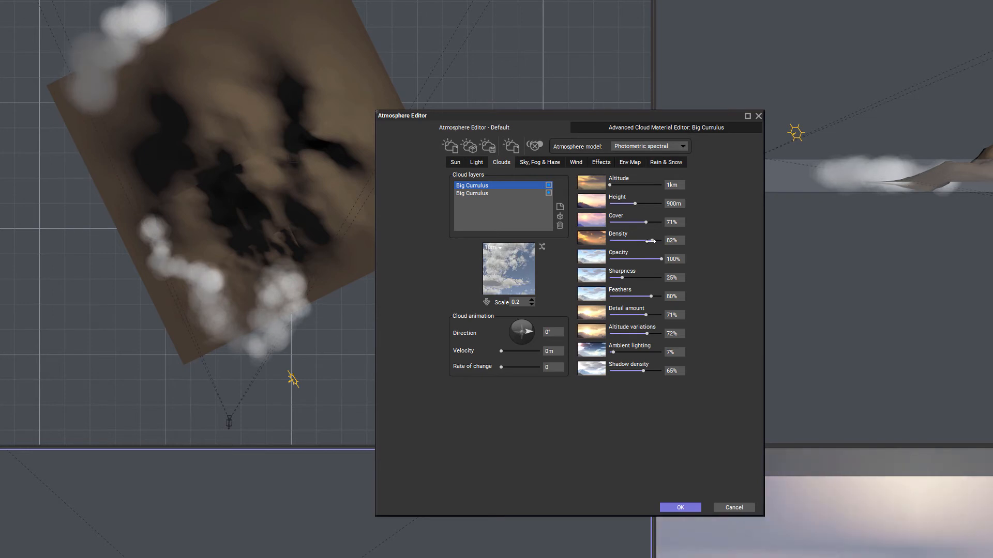
left_click_drag(651, 241, 613, 243)
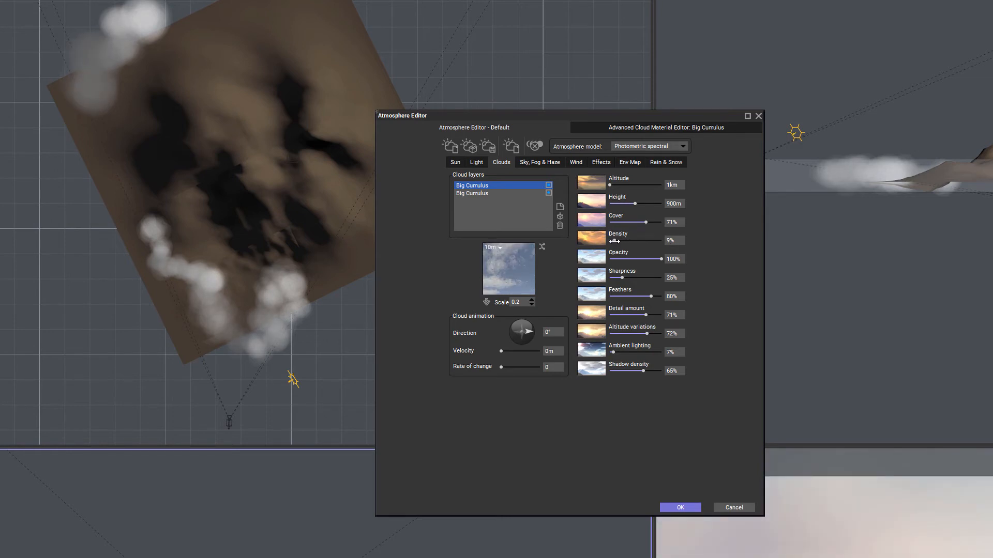
left_click_drag(613, 241, 613, 241)
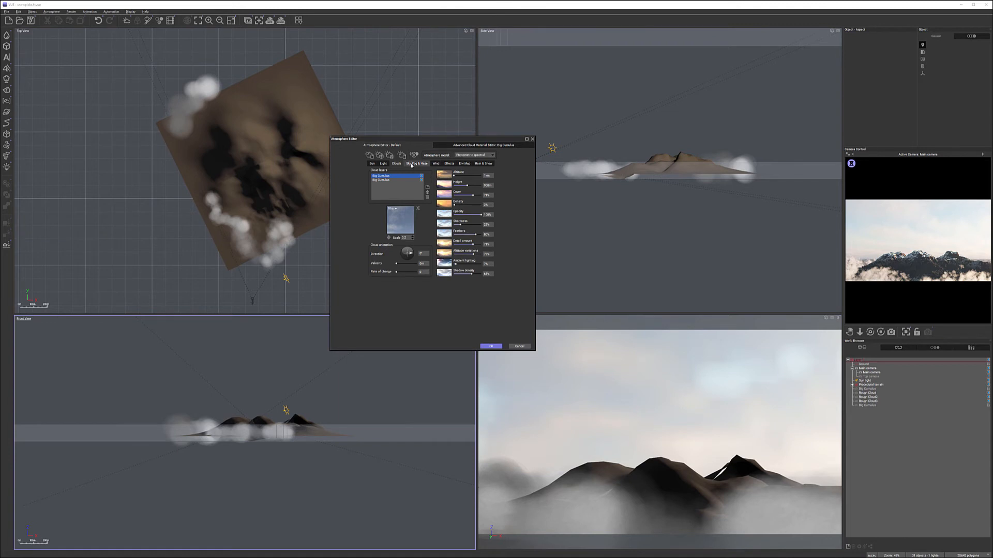
Lower the new Big Cumulus layer in the side view until it sits just above the mountain terrain.
scroll(644, 83, "down", 5)
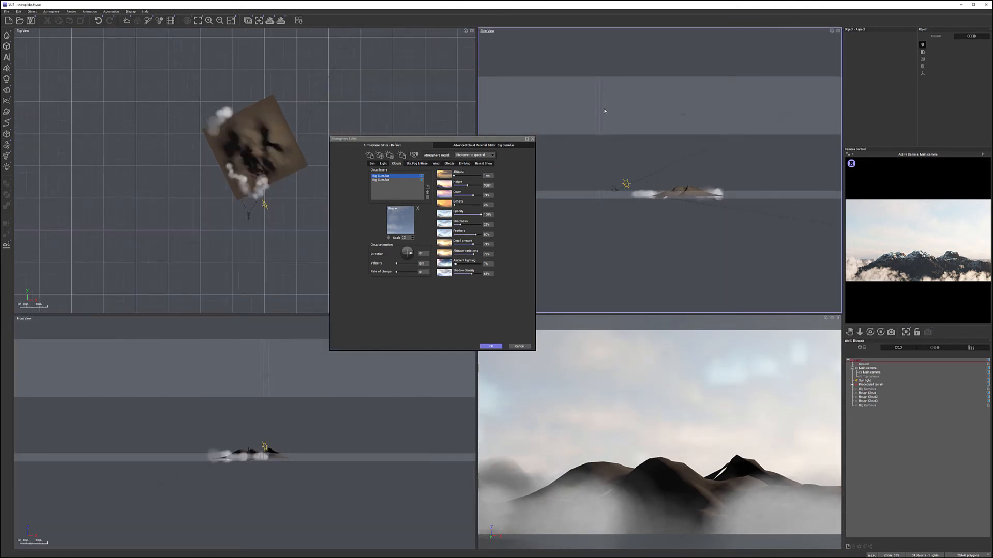
left_click(867, 405)
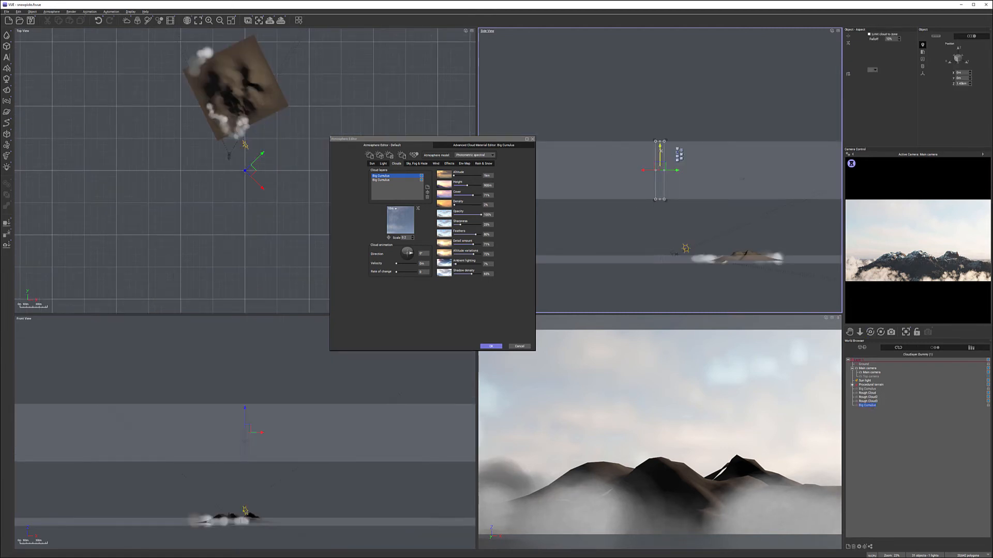
left_click_drag(660, 151, 654, 181)
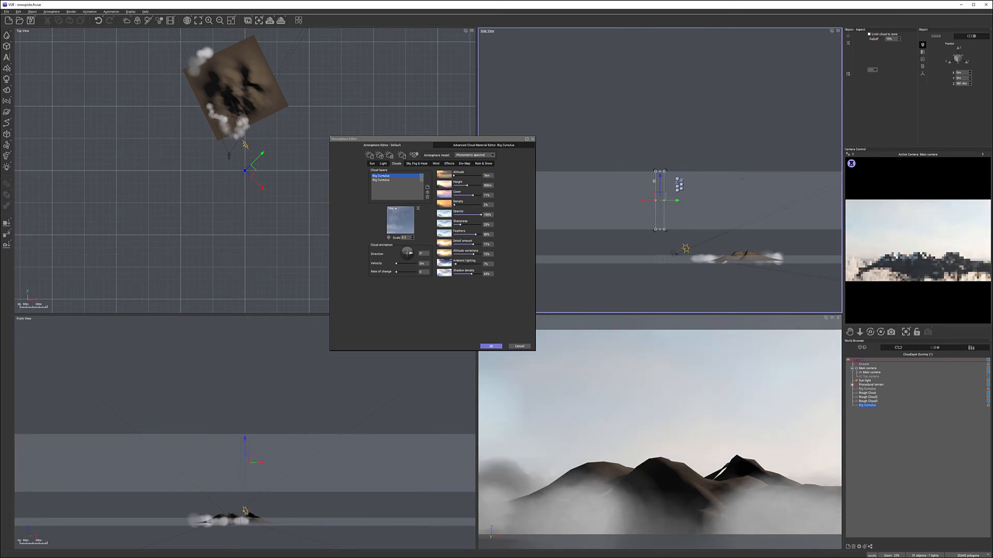
left_click_drag(654, 171, 655, 182)
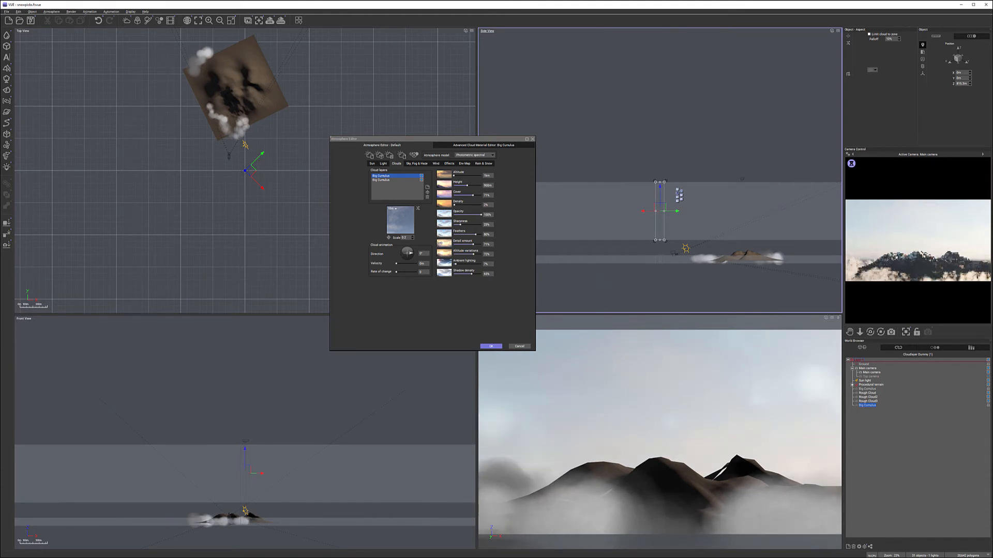
In the atmosphere's sky, fog and haze settings, set fog ground density to about 18% and haze ground density to about 56%.
left_click(409, 165)
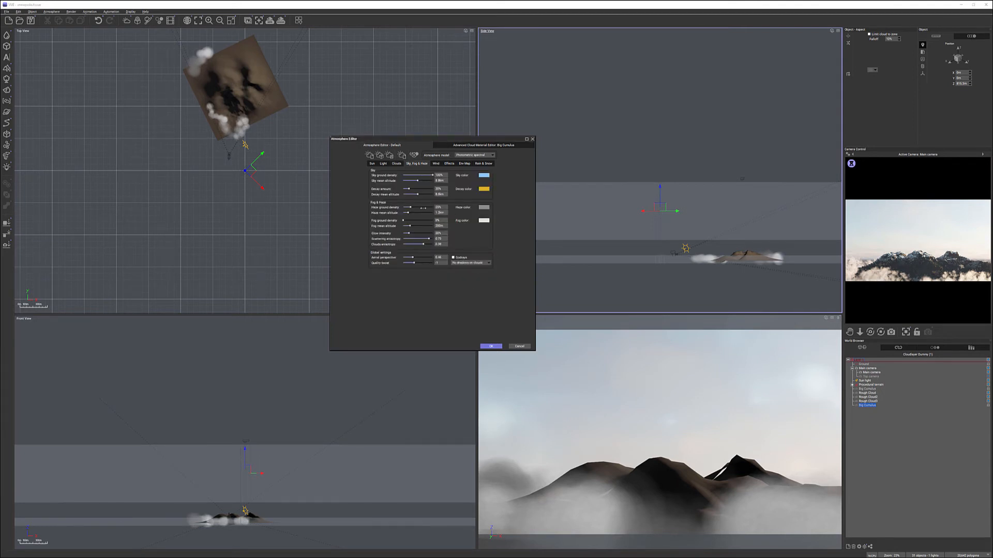
left_click_drag(413, 219, 416, 220)
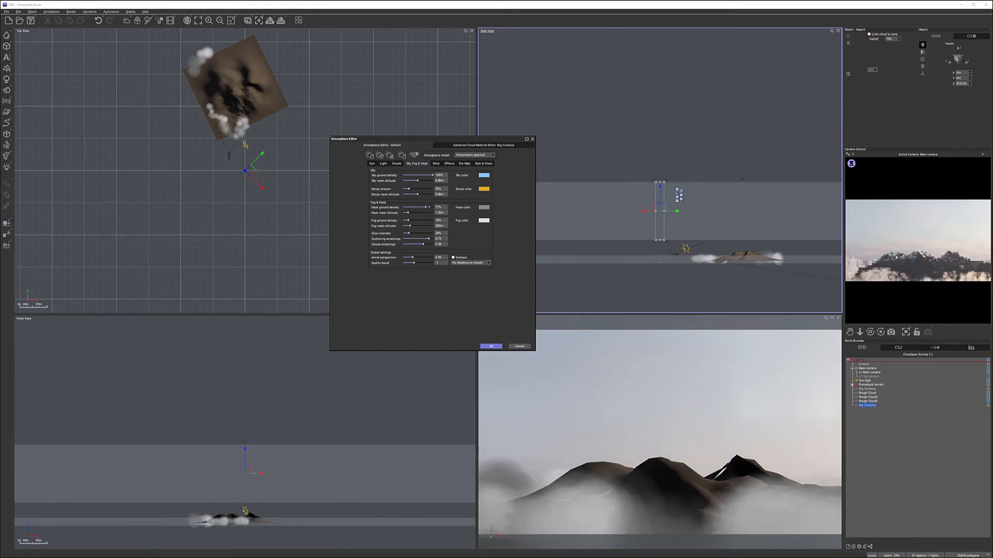
left_click_drag(427, 207, 423, 208)
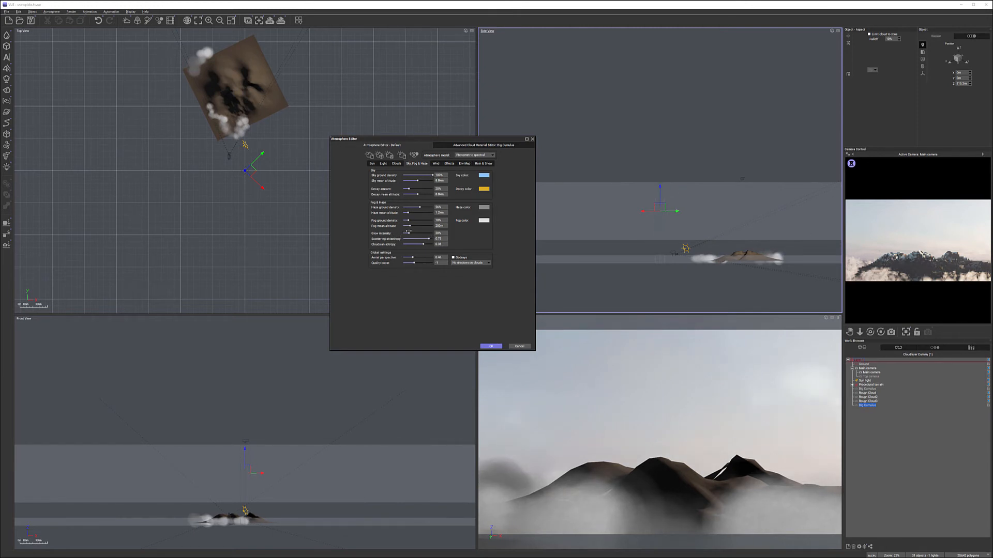
Raise glow intensity to 31% and scattering anisotropy to 0.89, refresh the camera preview and accept the atmosphere settings.
left_click_drag(408, 232, 430, 238)
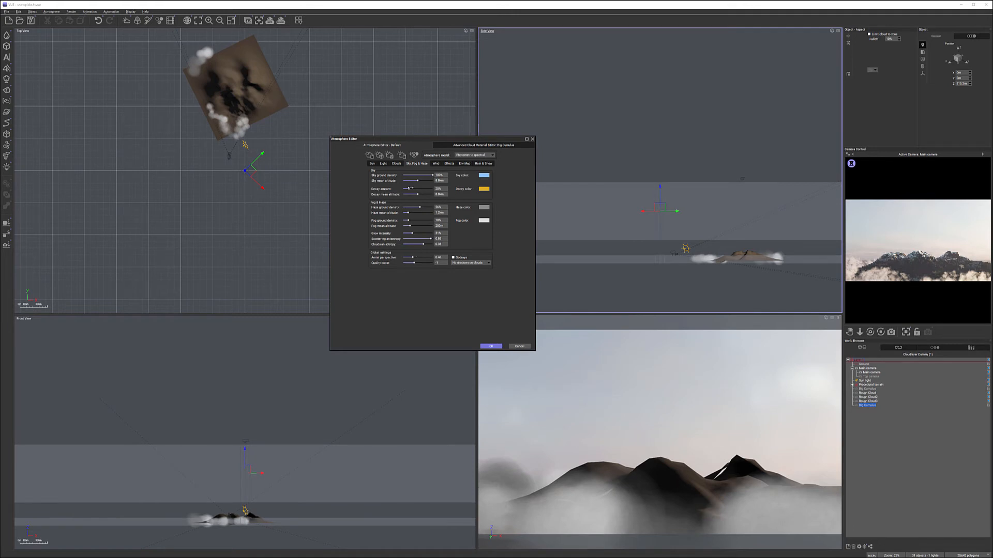
right_click(962, 253)
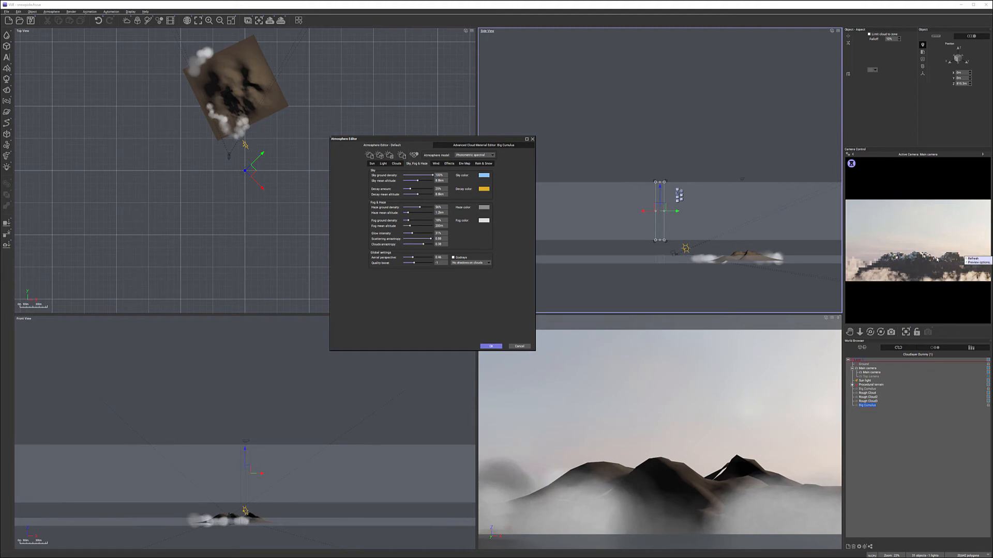
left_click(482, 294)
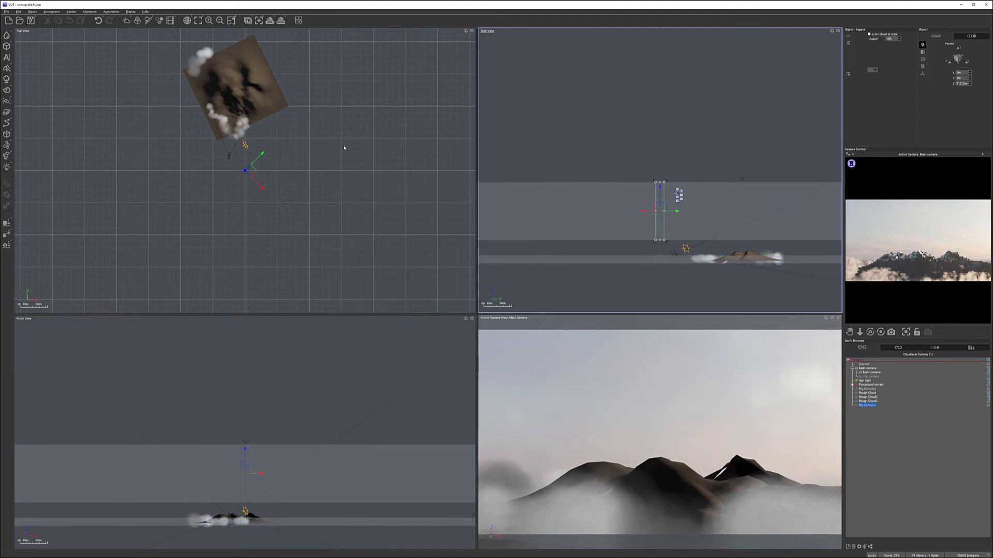
Add an enlarged metacloud behind the mountain terrain and raise it above the peaks, shifted toward the left of the camera view.
right_click_drag(343, 148, 401, 212)
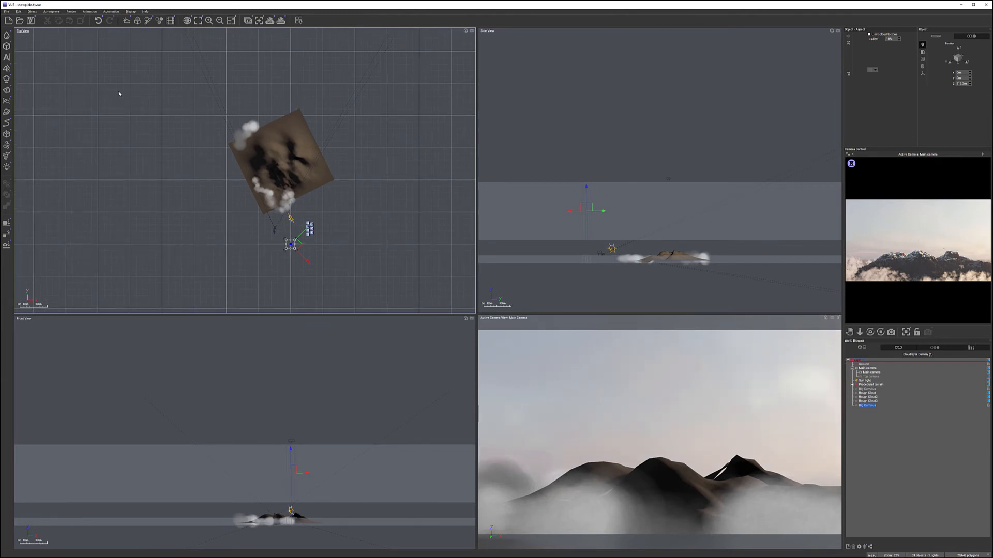
left_click(5, 103)
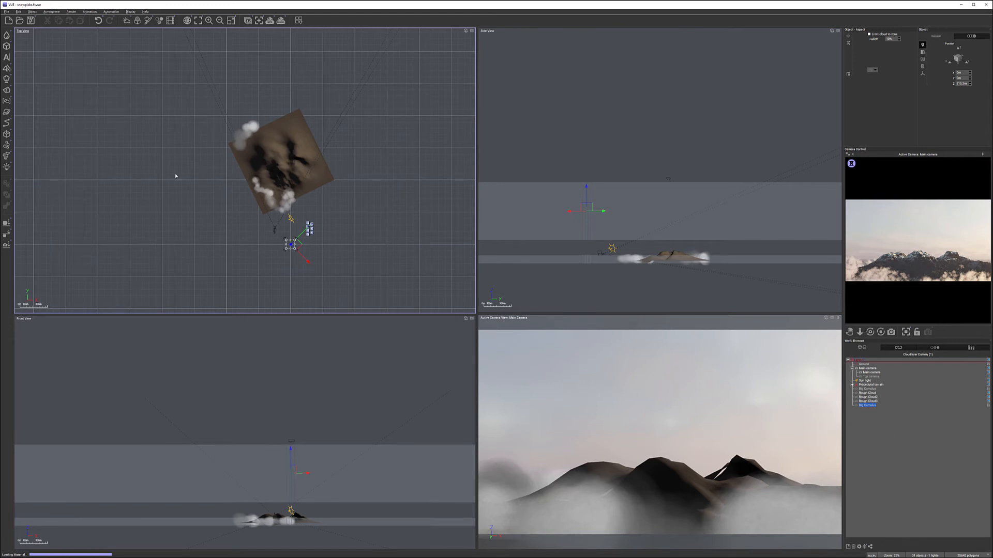
left_click_drag(285, 195, 289, 118)
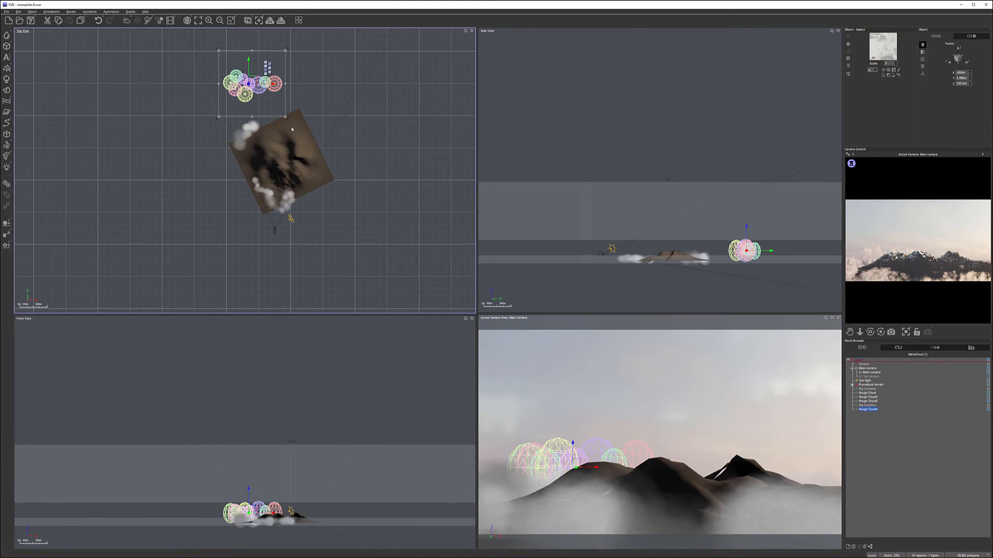
left_click_drag(286, 118, 324, 131)
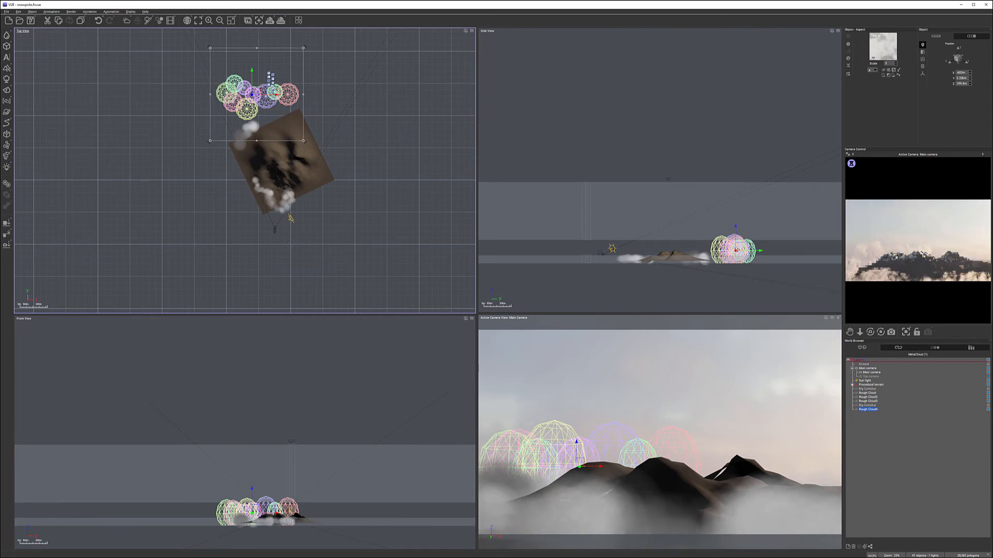
mouse_move(738, 247)
left_mouse_down()
mouse_move(736, 217)
mouse_move(736, 233)
left_mouse_up()
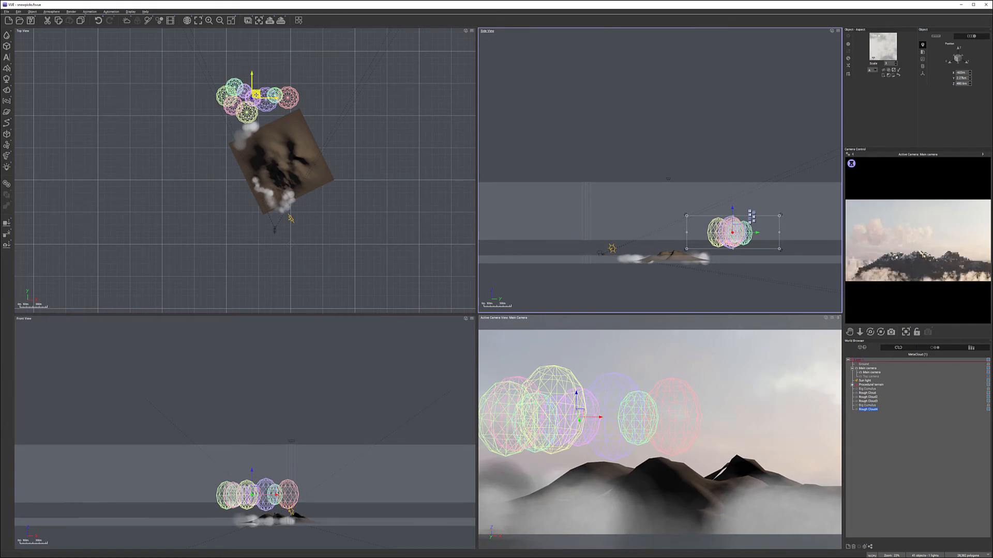
left_click_drag(252, 97, 223, 93)
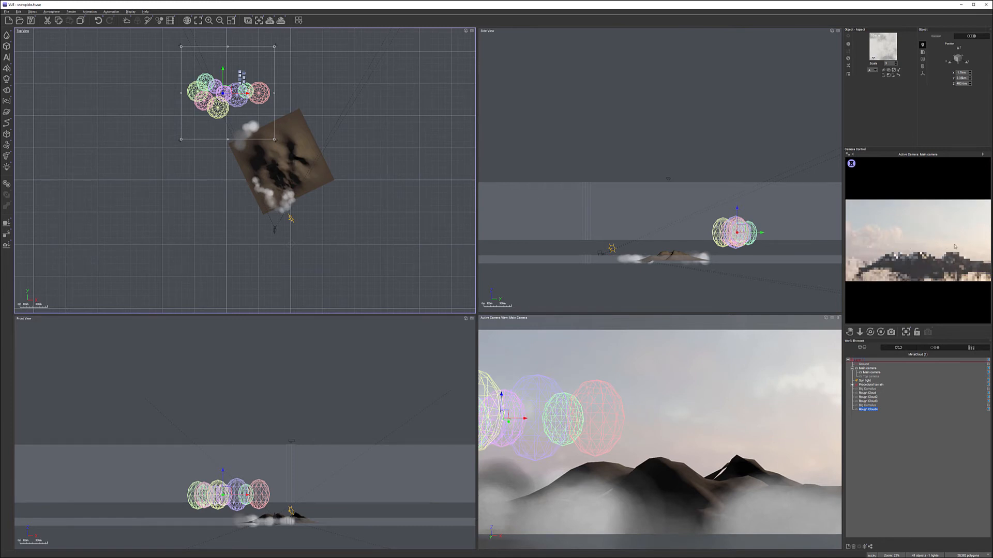
Add another metacloud, enlarge it far behind the terrain and the previous cloud, and raise it slightly in the side view.
middle_click_drag(343, 136, 411, 210)
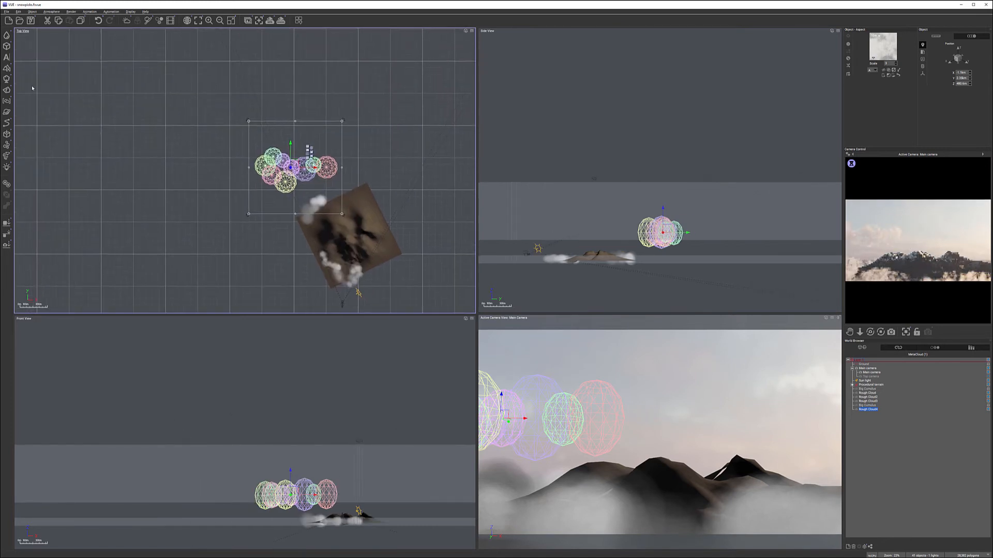
left_click(7, 101)
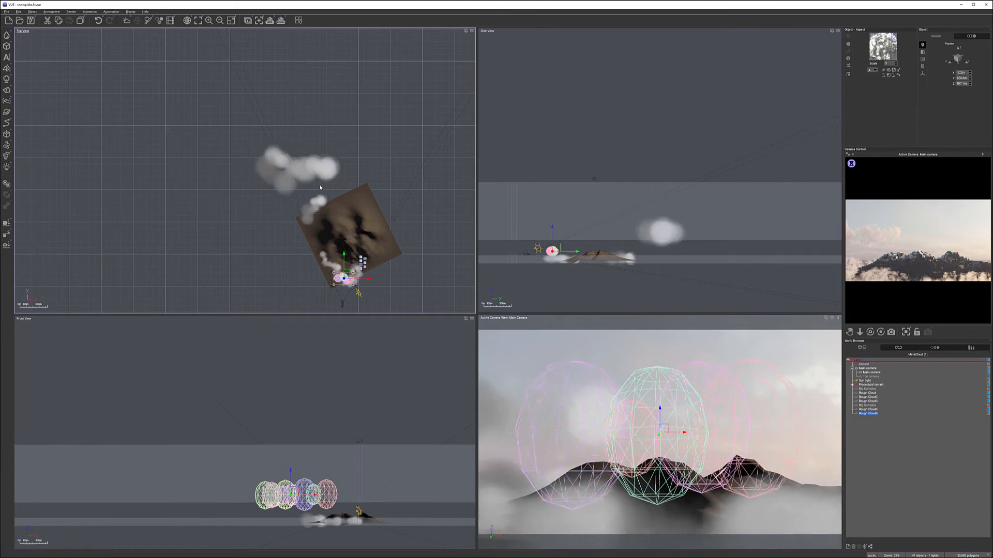
left_click_drag(342, 279, 222, 99)
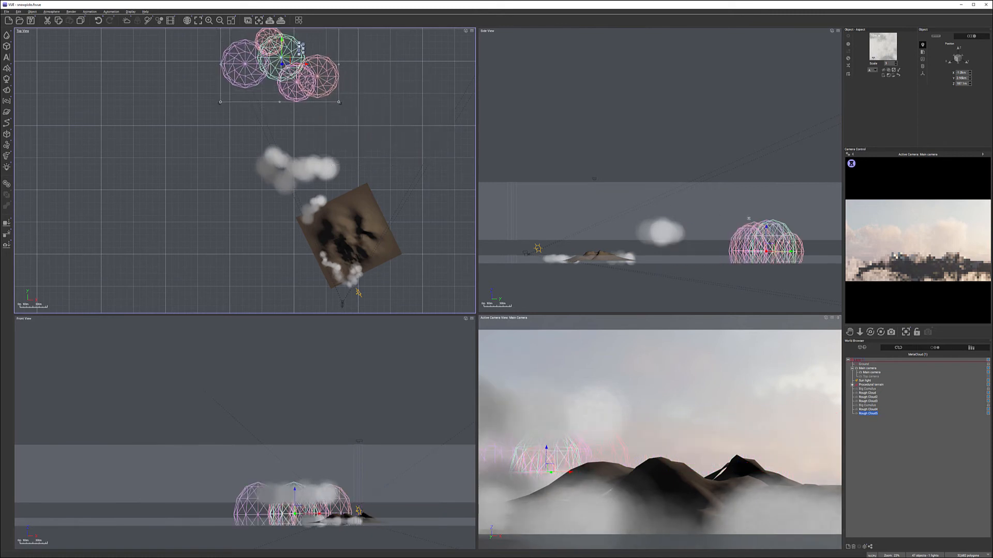
left_click(770, 232)
left_click_drag(787, 216, 785, 223)
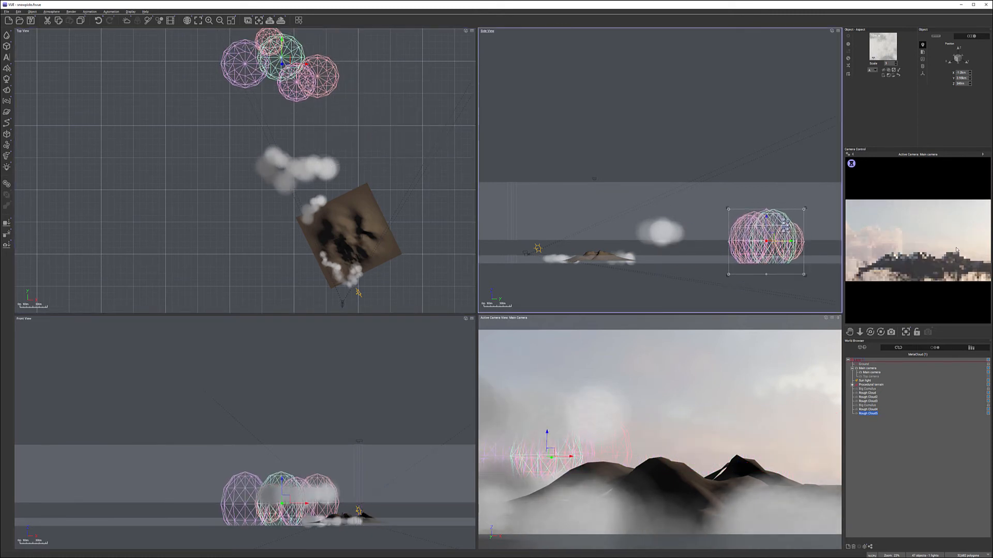
Shift the large distant metacloud in the top view so it sits behind the mountains nearer the center of the camera view.
middle_click_drag(284, 176, 232, 250)
left_click_drag(233, 134, 277, 98)
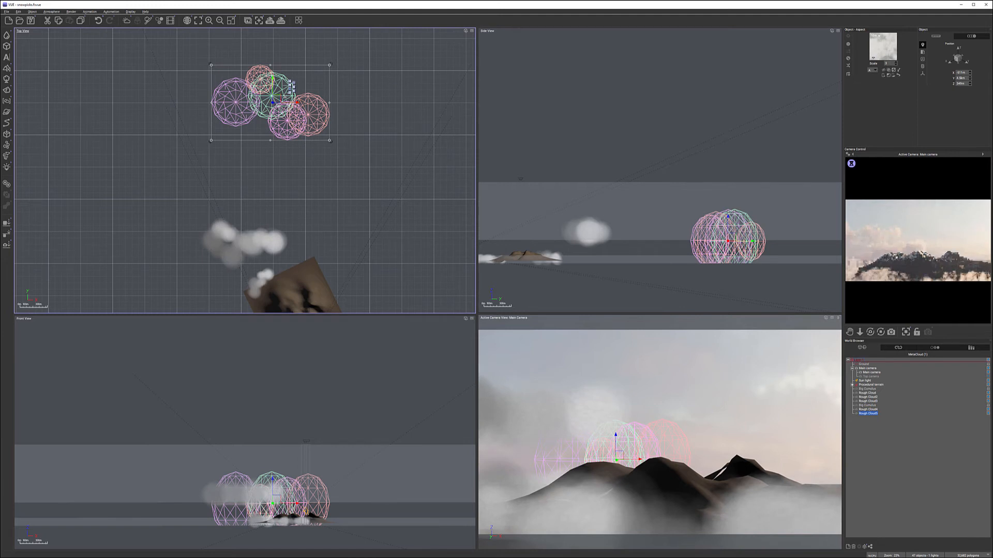
left_click_drag(272, 87, 293, 103)
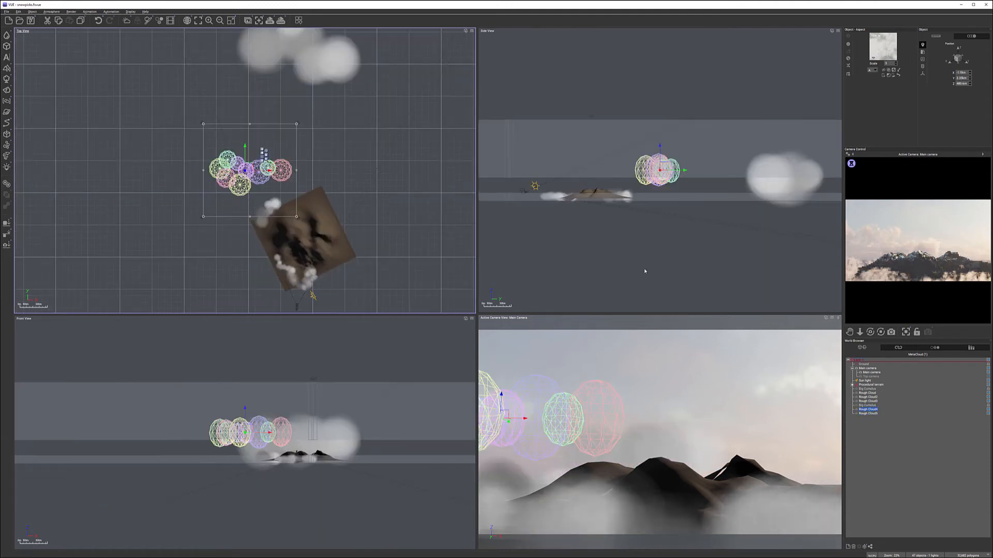
Try an opacity of 22% and a density of 23% in the material of the smaller raised metacloud, returning each to full.
double_click(883, 47)
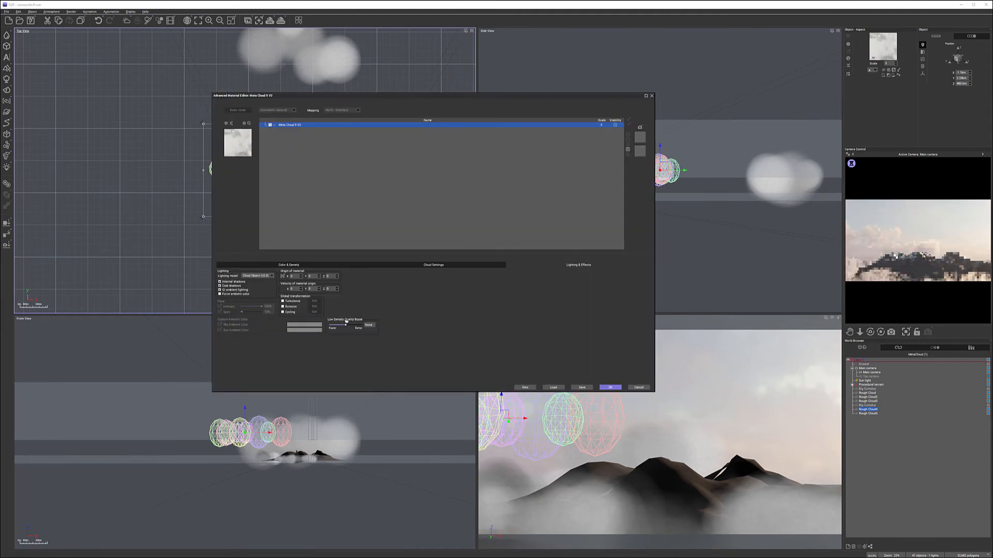
left_click(288, 264)
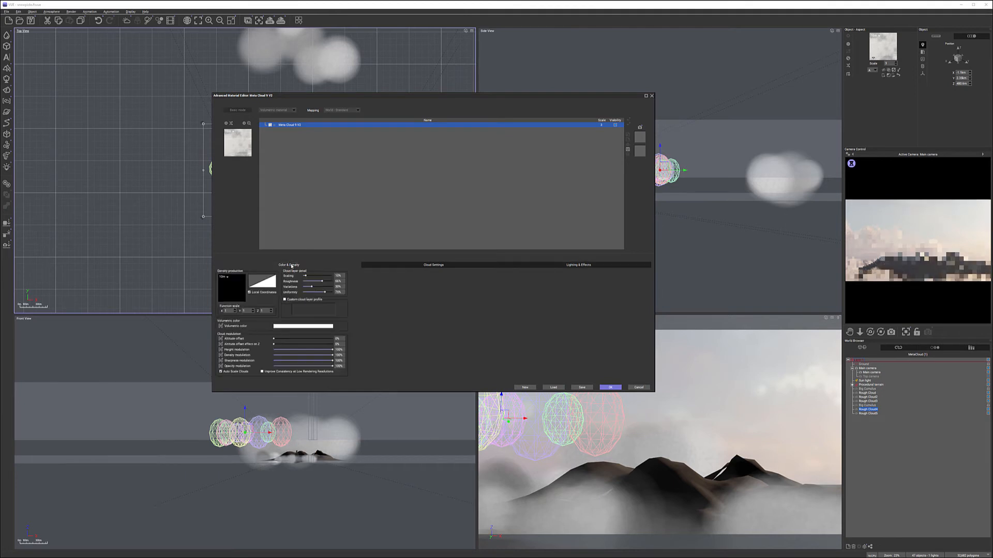
left_click(433, 265)
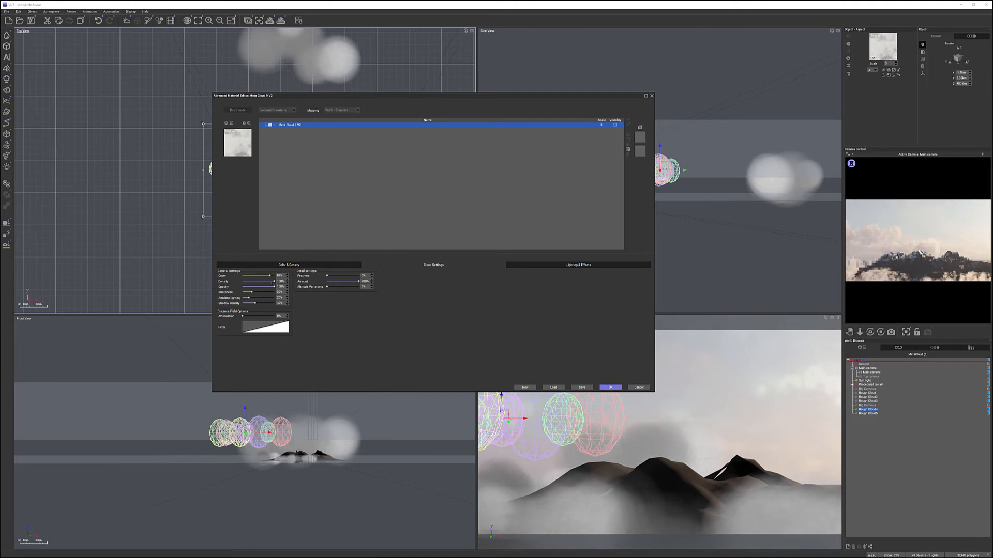
left_click(251, 287)
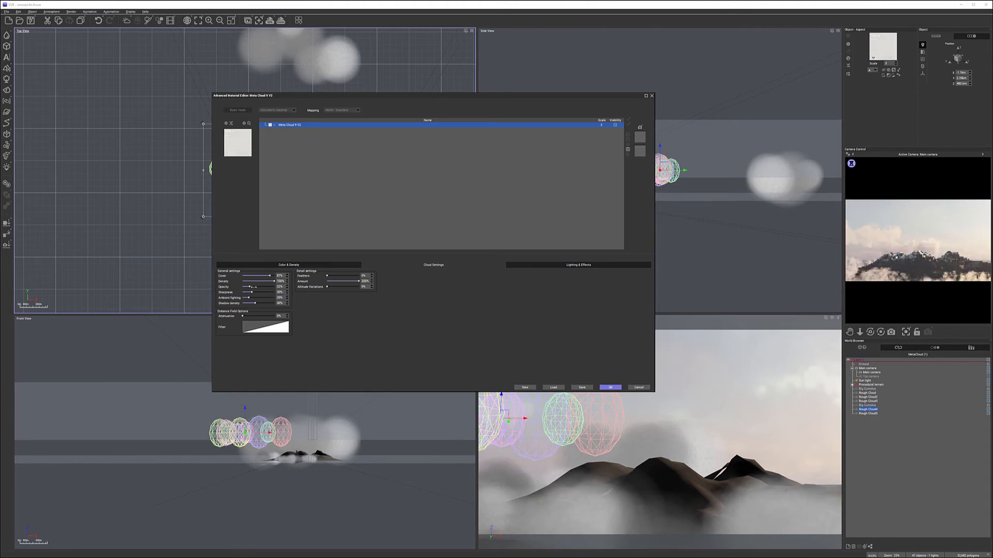
left_click_drag(280, 287, 250, 281)
left_click(257, 281)
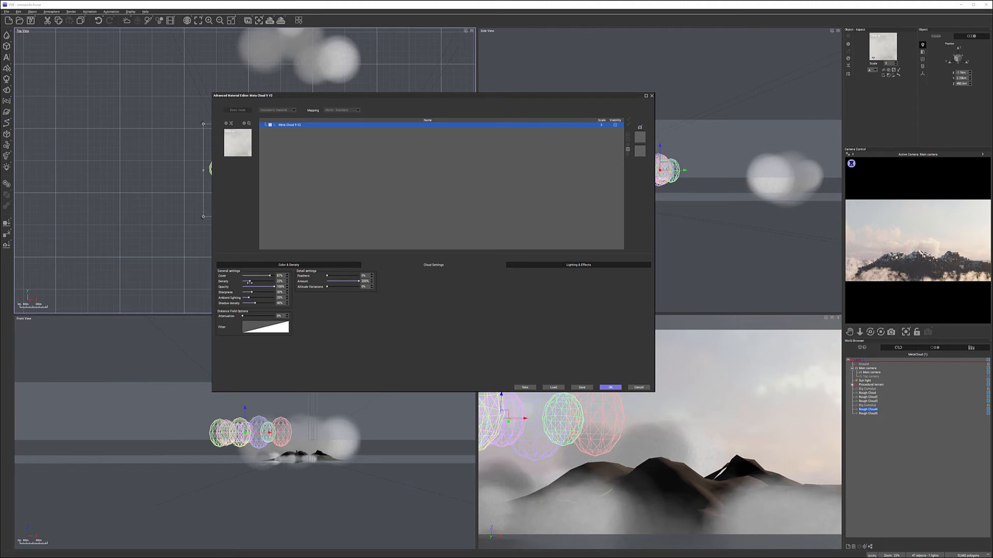
left_click_drag(261, 281, 274, 280)
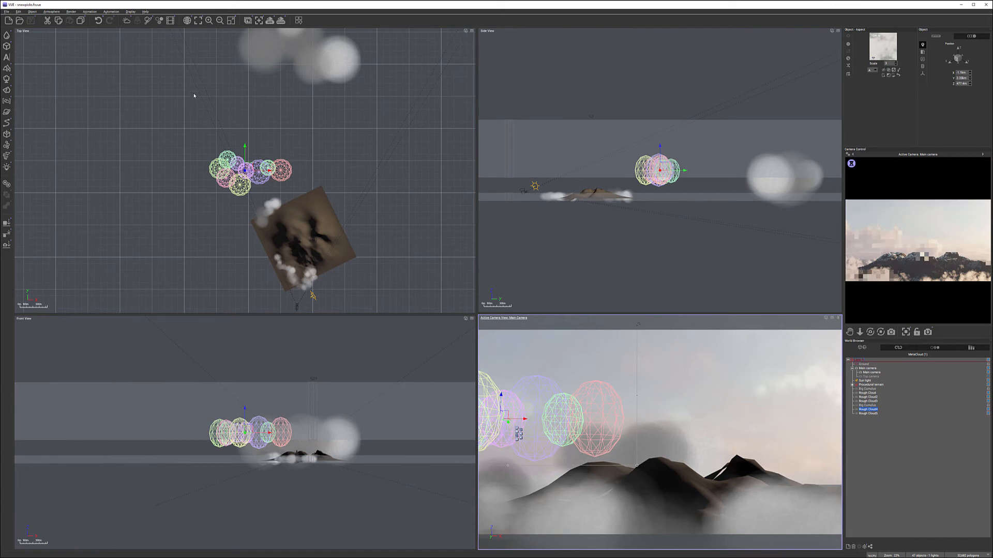
Add a large metacloud behind the smaller raised cloud and lift it high above the terrain, into the upper left of the camera view.
right_click_drag(195, 95, 169, 164)
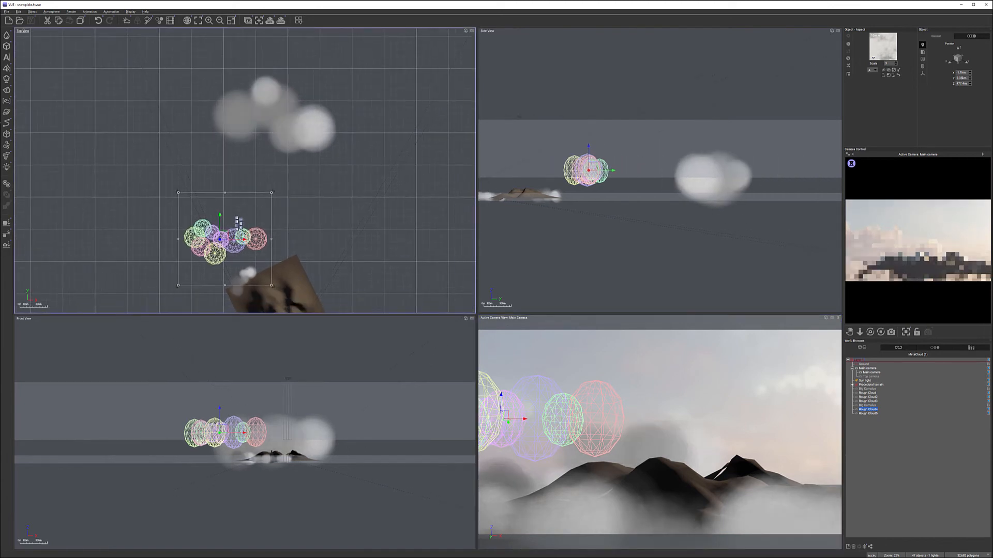
left_click(6, 101)
right_click_drag(303, 222, 340, 133)
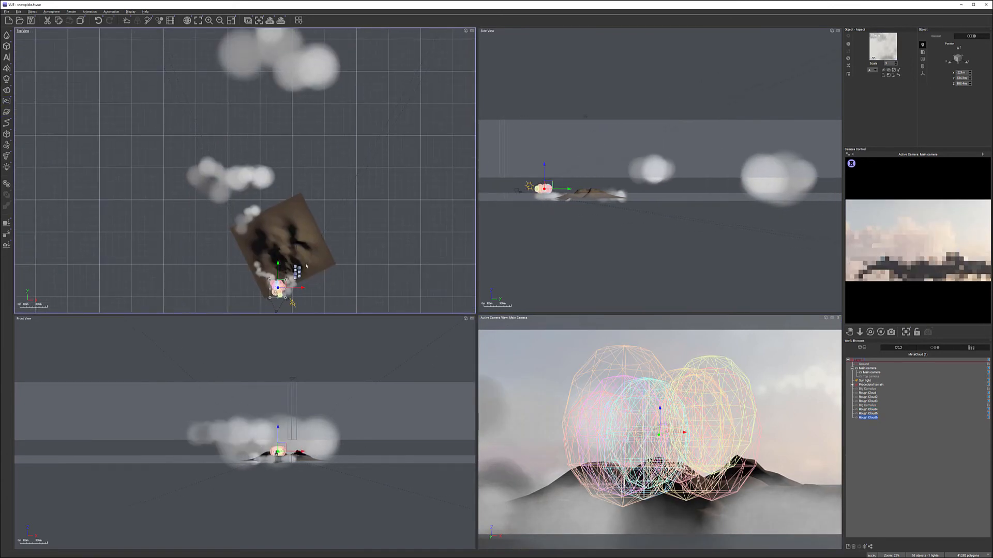
left_click_drag(270, 281, 228, 90)
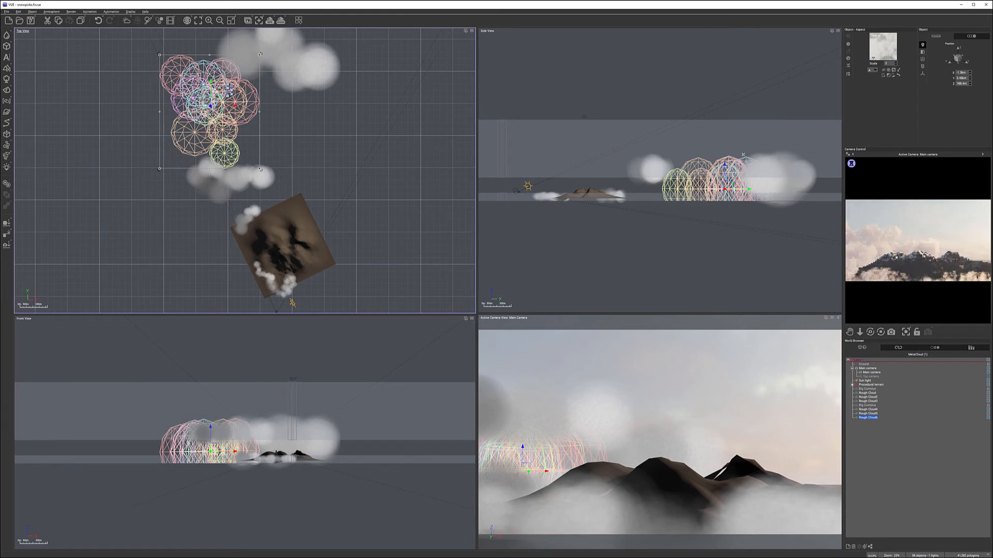
left_click_drag(729, 184, 716, 144)
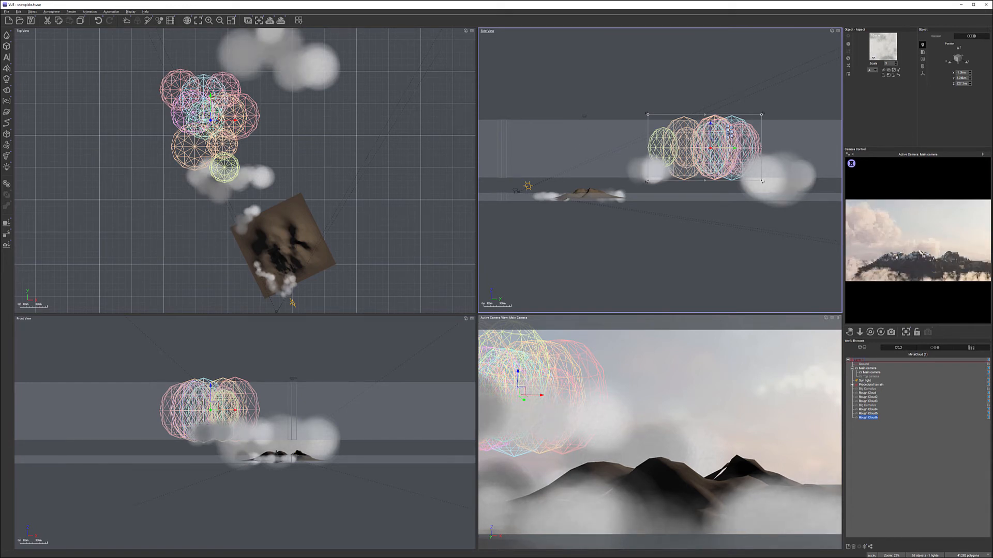
left_click_drag(714, 144, 732, 130)
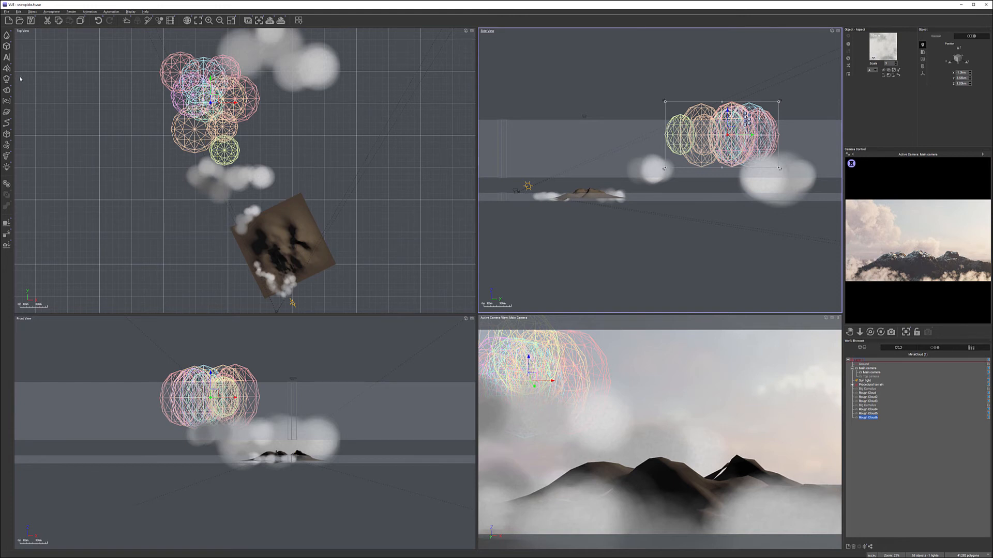
Add one more metacloud to the scene.
left_click(7, 101)
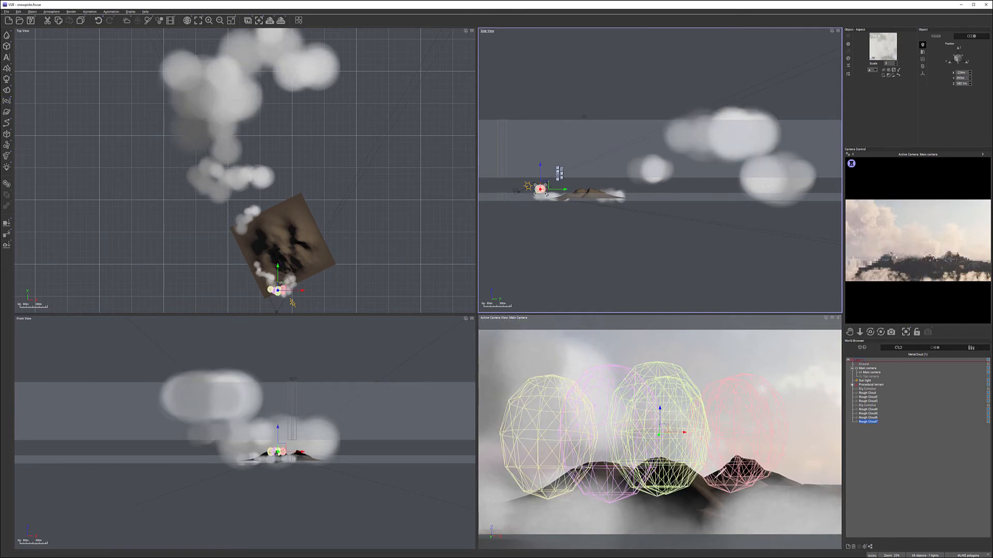
Move Rough Cloud7 from in front of the camera to behind the terrain's rear corner, offset right, and enlarge it.
left_click_drag(278, 290, 352, 174)
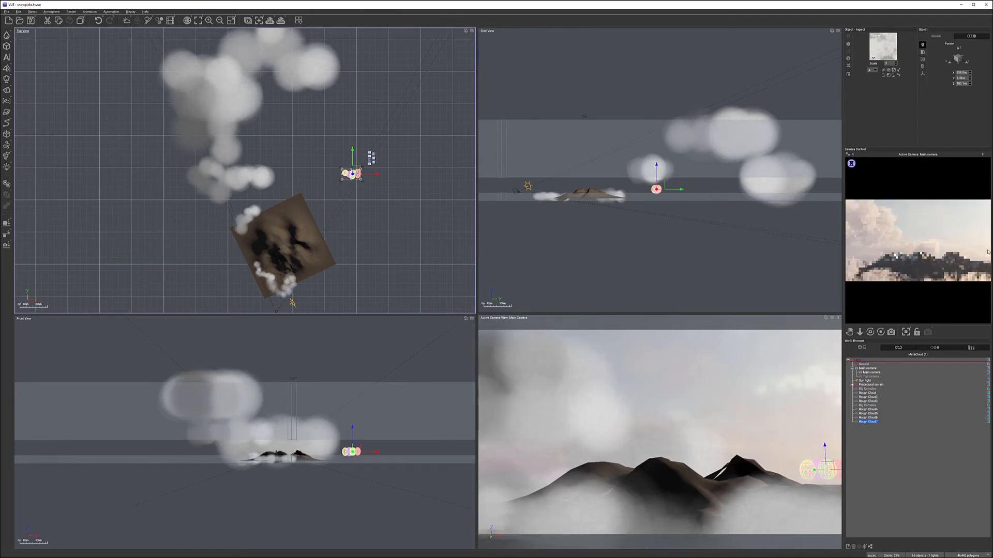
left_click_drag(351, 173, 331, 188)
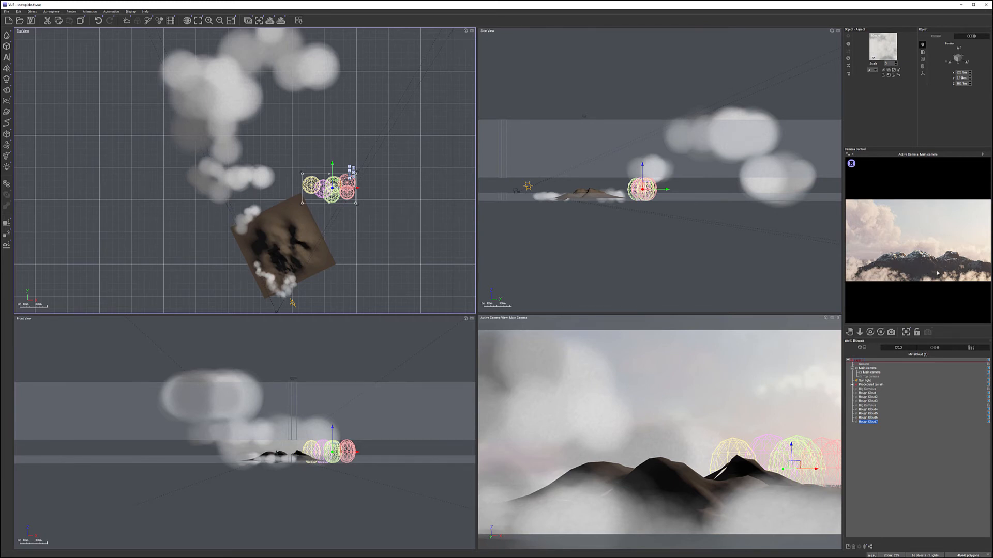
Add another MetaCloud and place it as a small, low cloud well behind the terrain's rear corner.
left_click(7, 101)
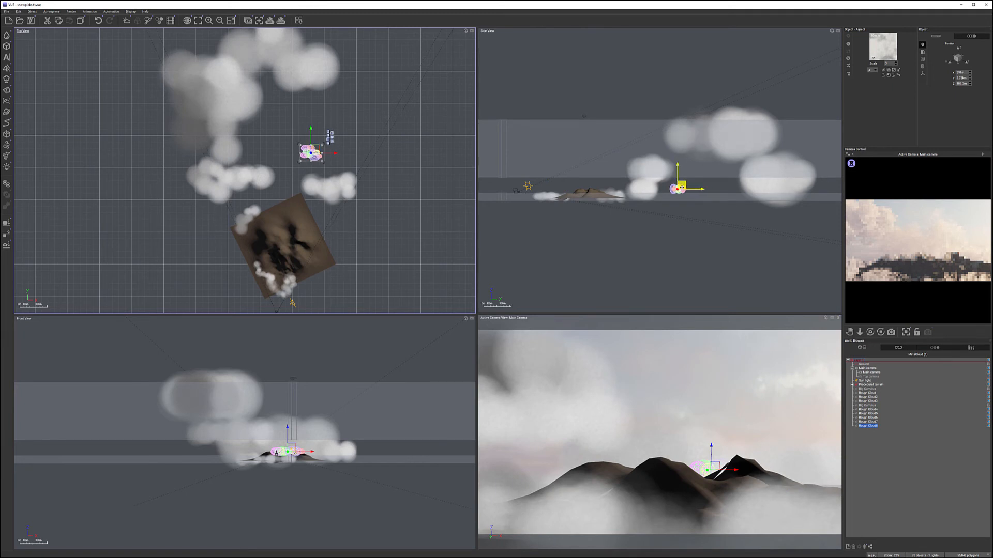
left_click_drag(681, 191, 683, 169)
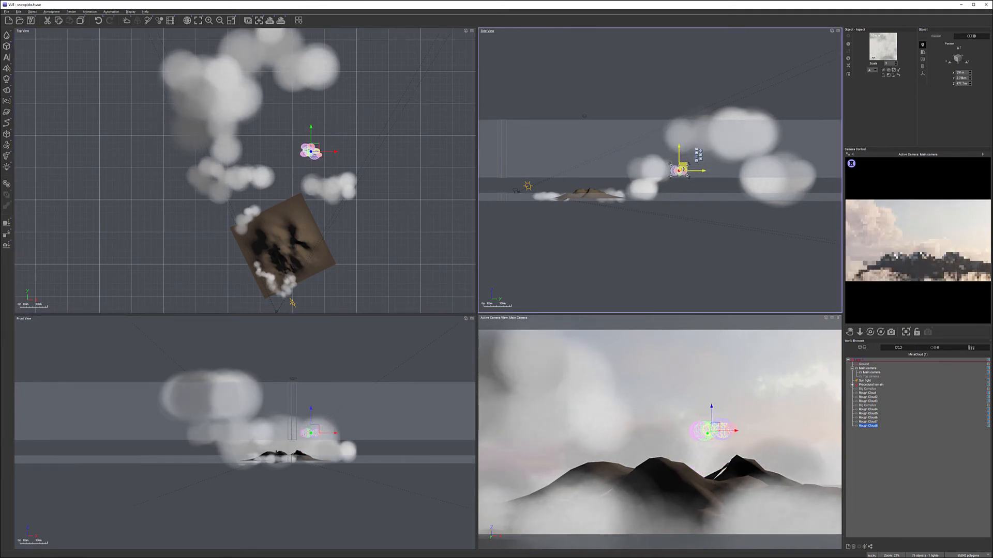
left_click_drag(683, 169, 680, 184)
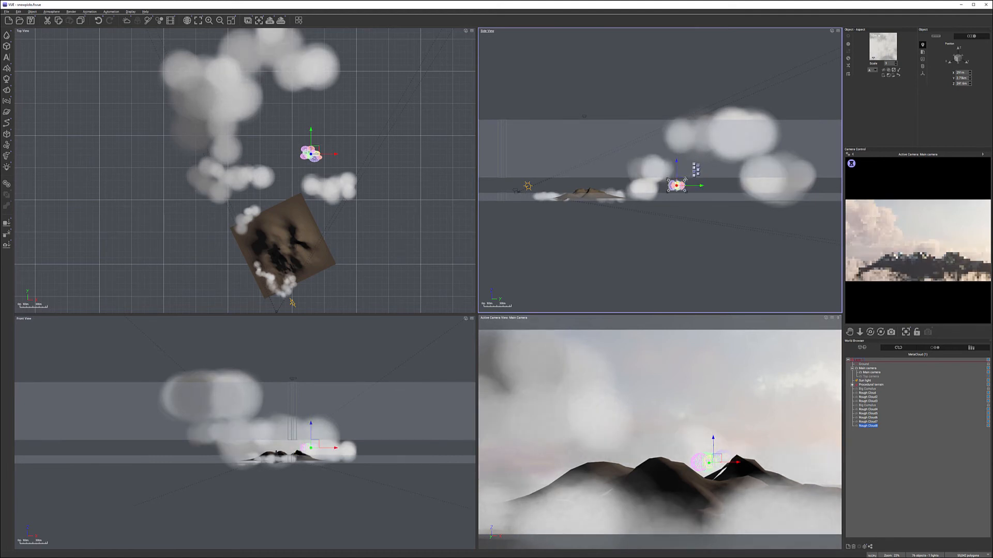
left_click(689, 180)
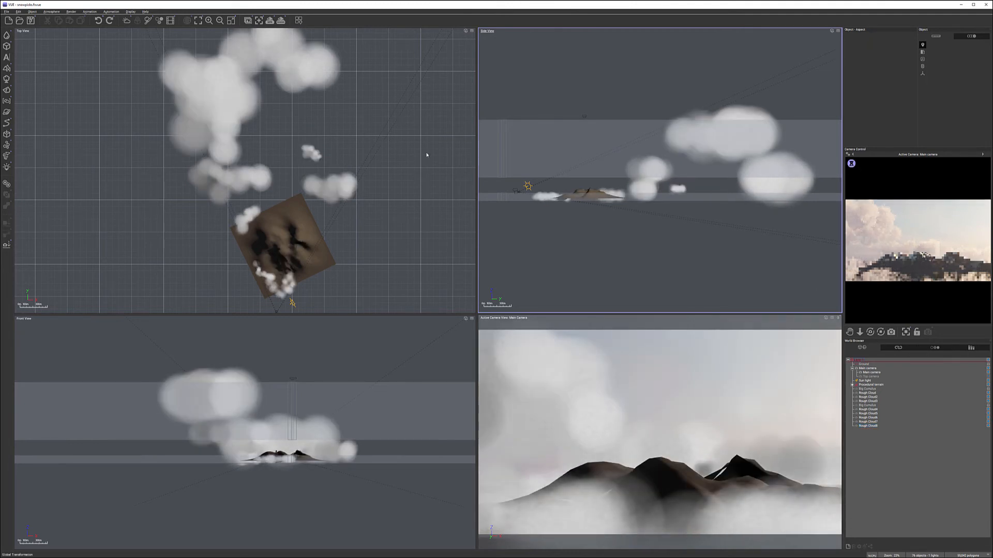
Add another MetaCloud and position it low over the terrain, running diagonally in front of the rear right peak.
left_click(6, 101)
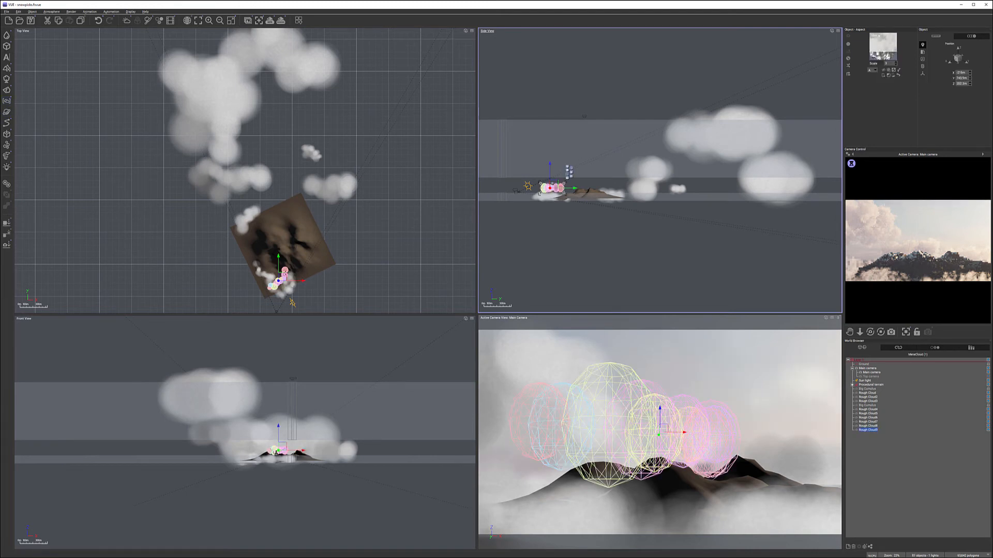
left_click_drag(282, 276, 303, 179)
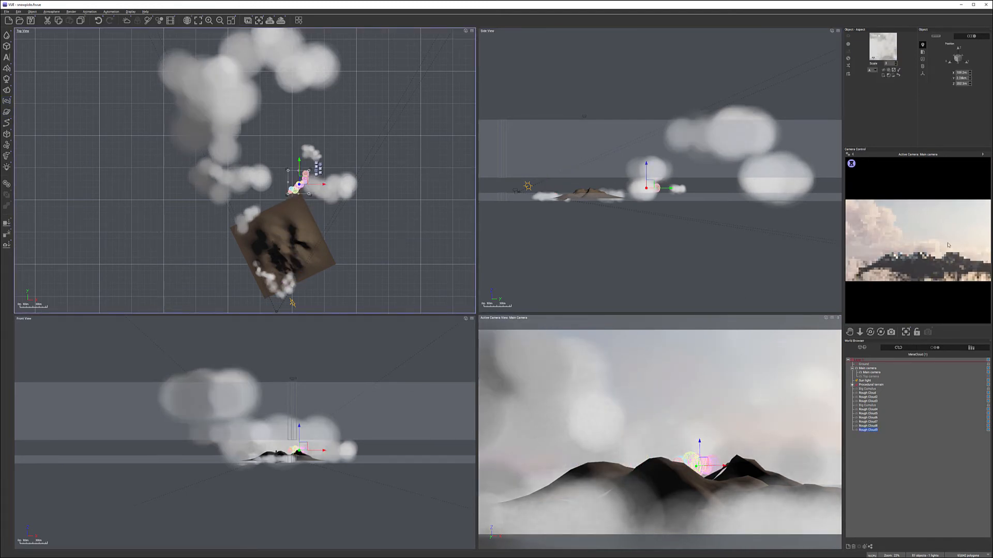
left_click(646, 180)
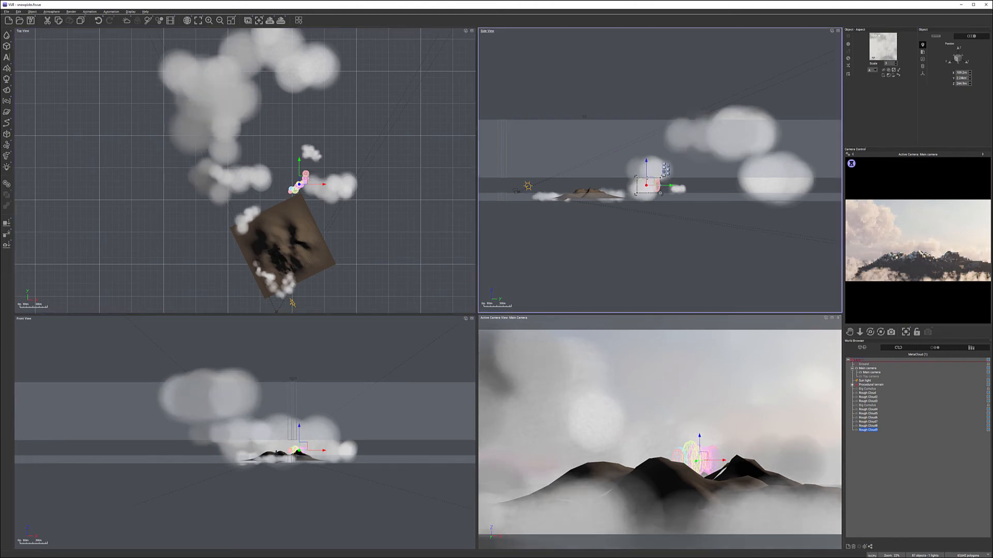
left_click_drag(647, 187, 647, 182)
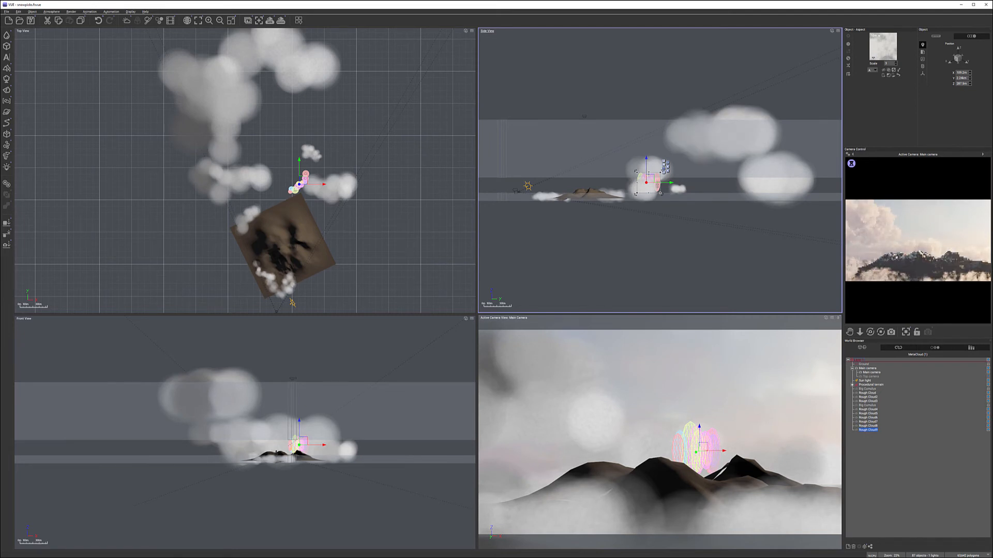
left_click_drag(671, 176, 635, 187)
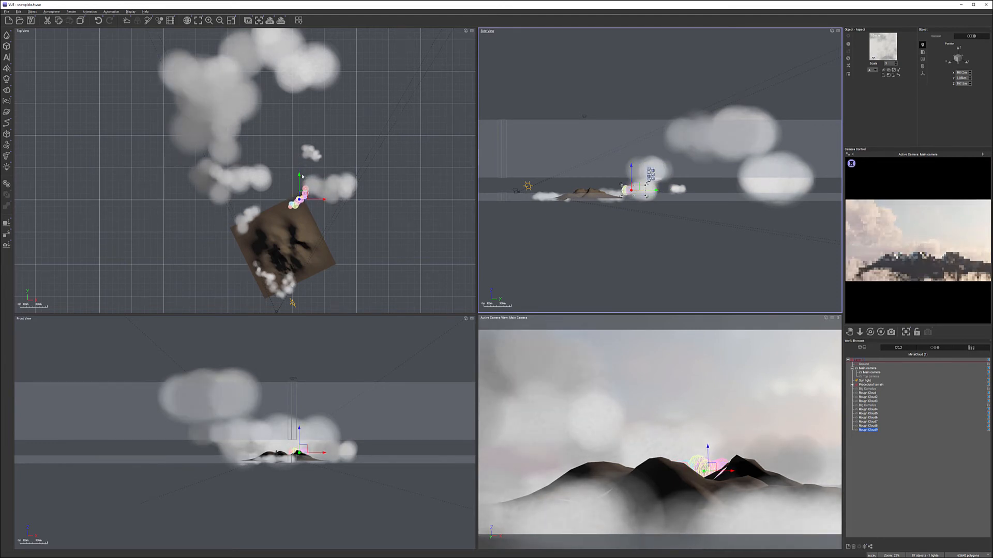
left_click_drag(300, 198, 305, 229)
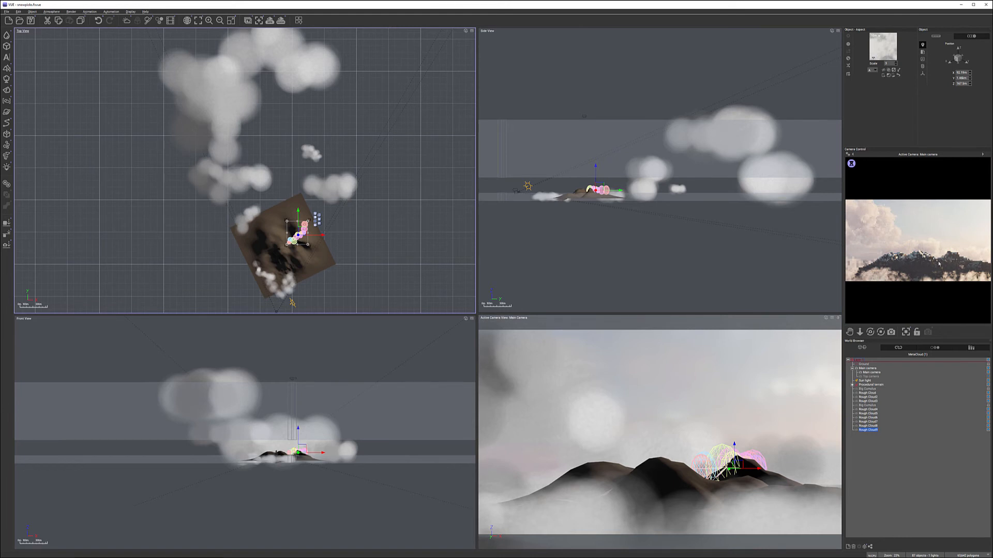
scroll(300, 251, "up", 4)
left_click_drag(302, 210, 295, 241)
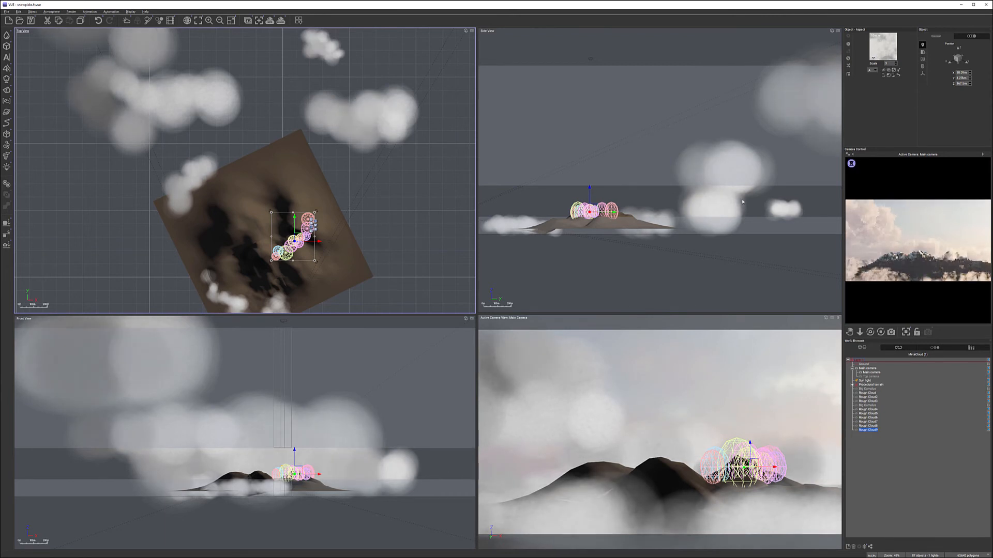
left_click_drag(293, 237, 287, 221)
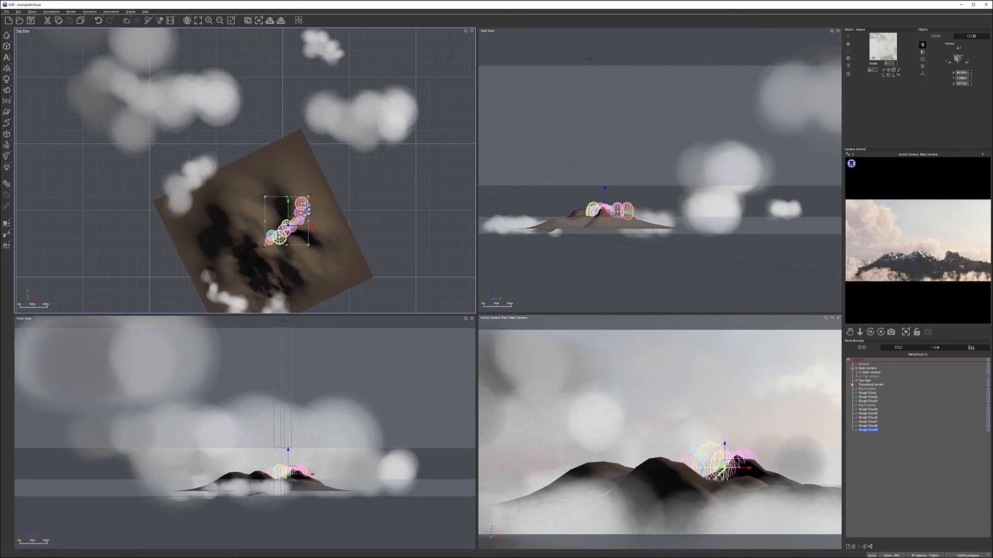
Add another MetaCloud low over the terrain's front slope and enlarge it.
right_click_drag(50, 218, 82, 143)
left_click(7, 88)
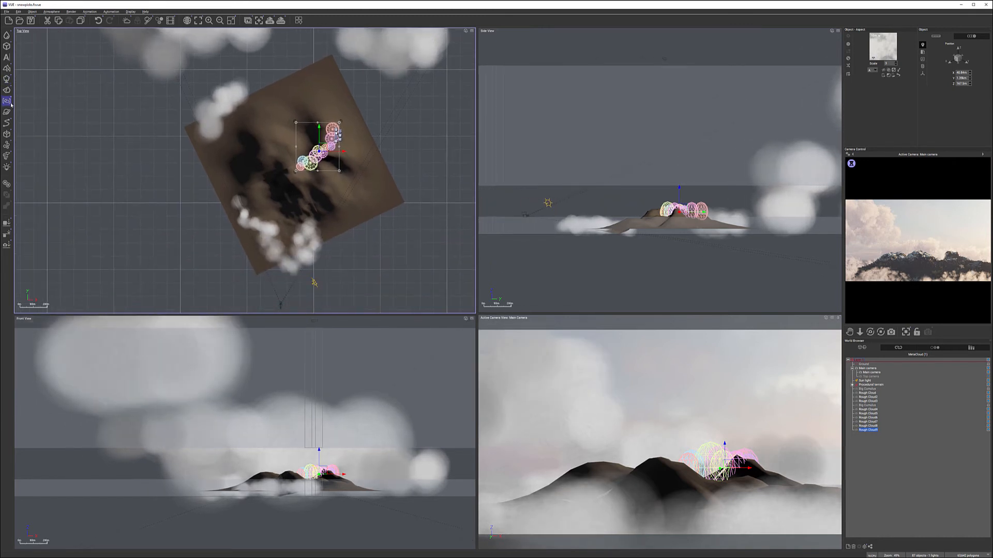
left_click_drag(579, 209, 634, 222)
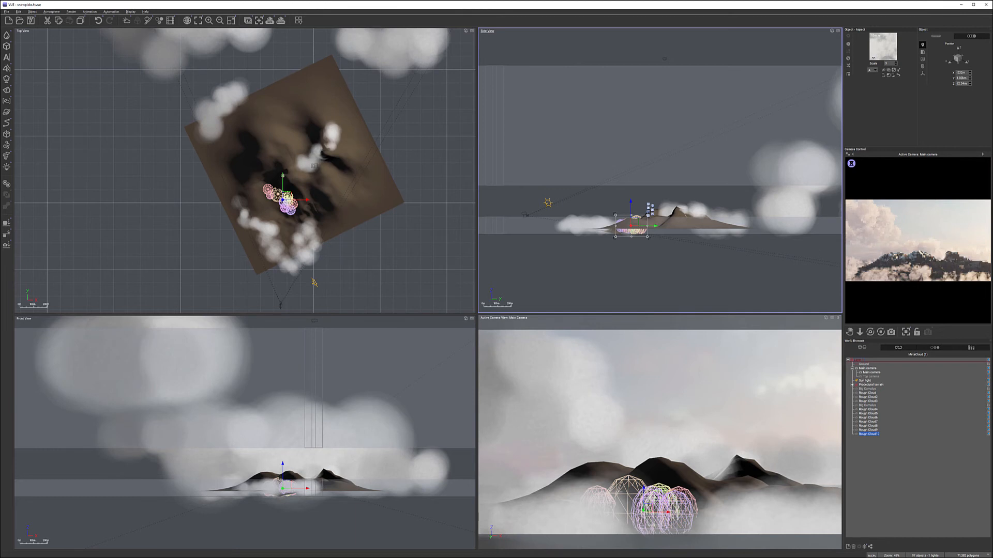
left_click(293, 198)
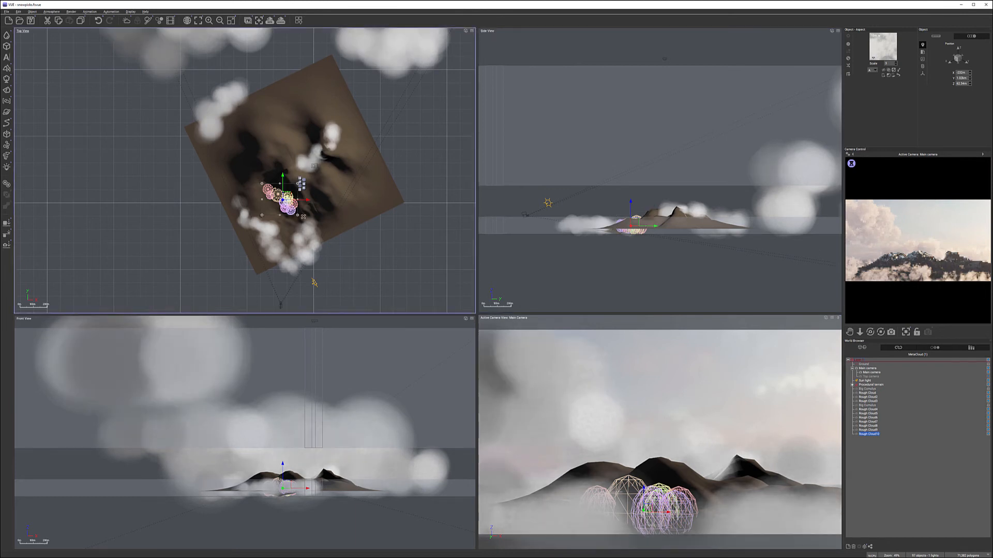
mouse_move(299, 215)
left_mouse_down()
mouse_move(342, 229)
mouse_move(290, 210)
left_mouse_up()
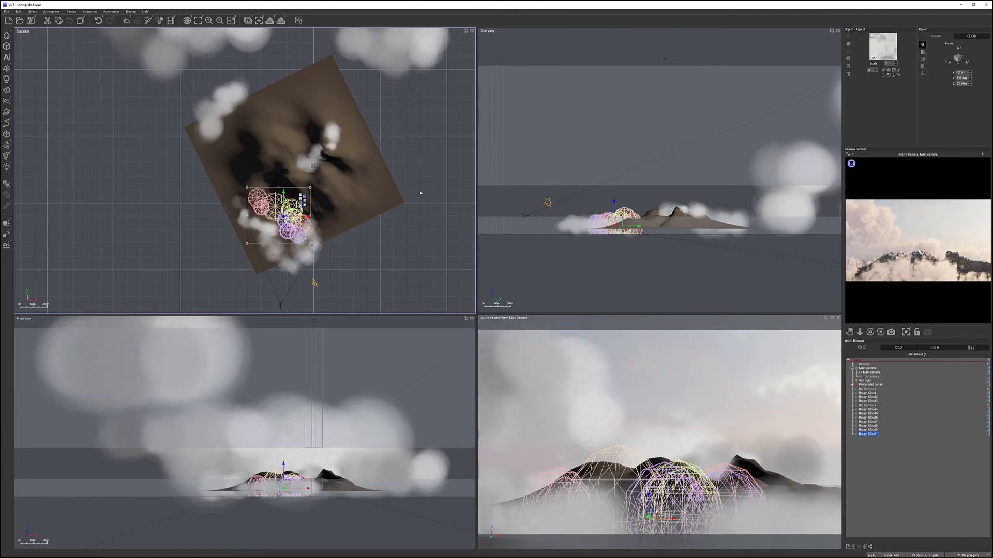
Move the enlarged cloud behind the terrain's rear corner and raise it high into the sky.
left_click_drag(312, 244, 339, 81)
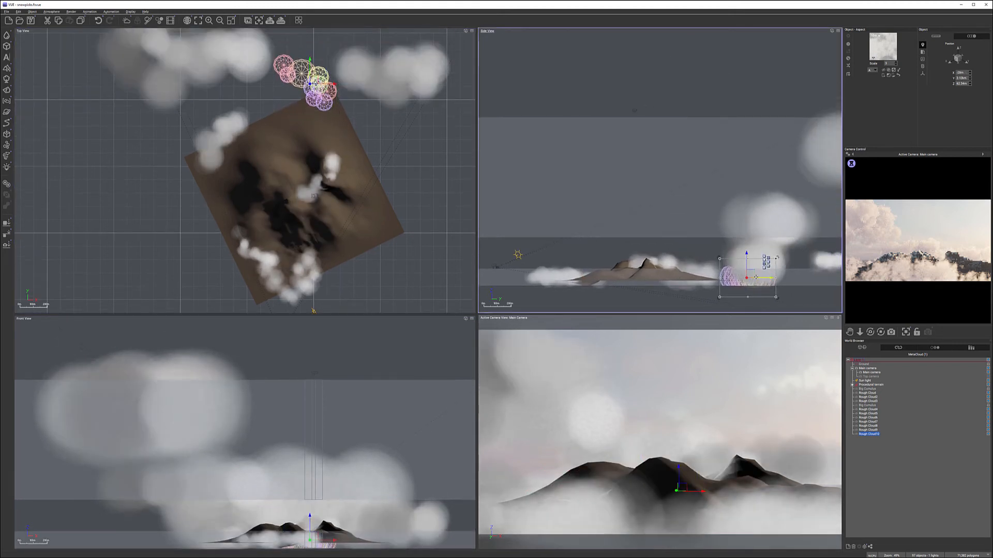
left_click_drag(745, 264, 751, 212)
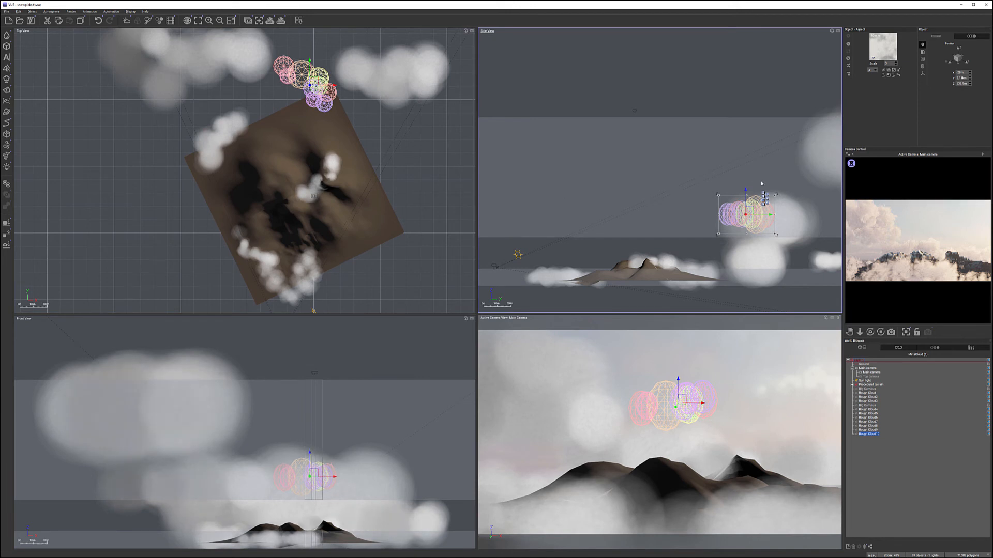
scroll(761, 182, "down", 1)
left_click_drag(749, 209, 751, 189)
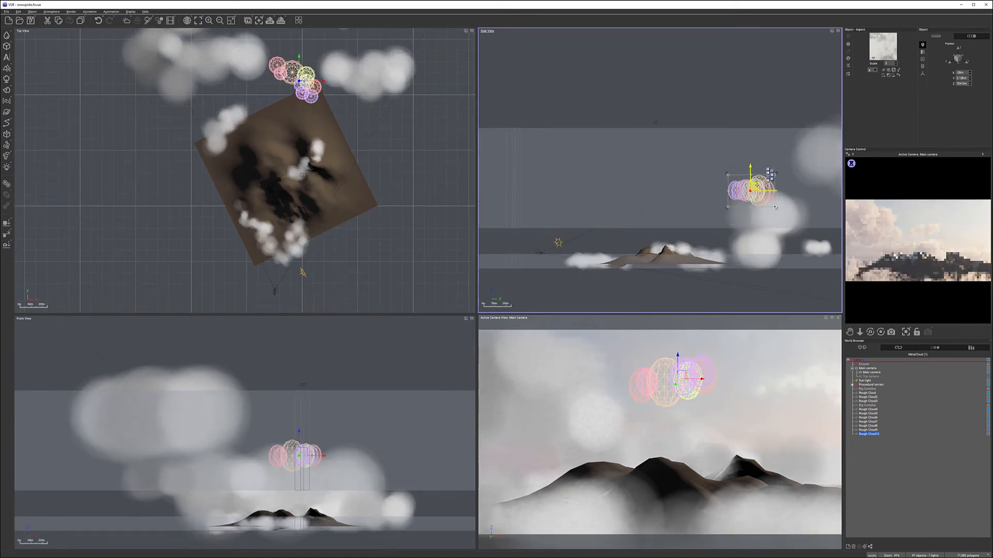
Enlarge the raised cloud and shift it farther back and left, beside the big cloud bank.
right_click_drag(310, 106, 334, 175)
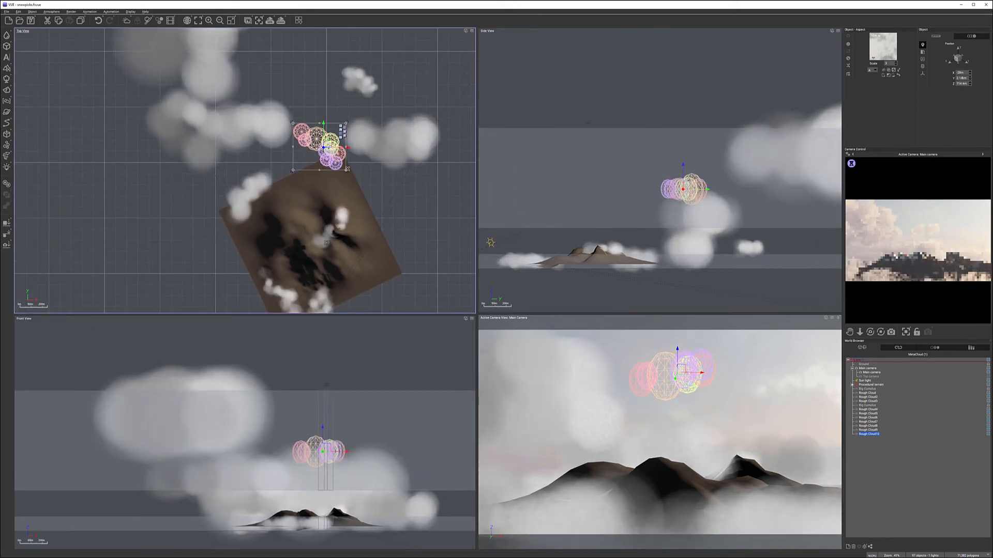
left_click_drag(351, 175, 388, 140)
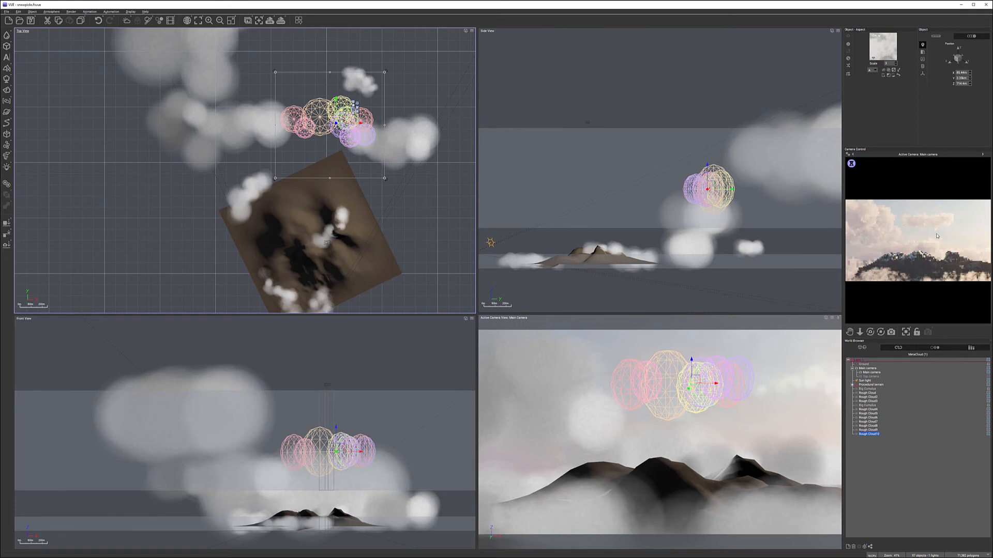
left_click_drag(690, 362, 633, 360)
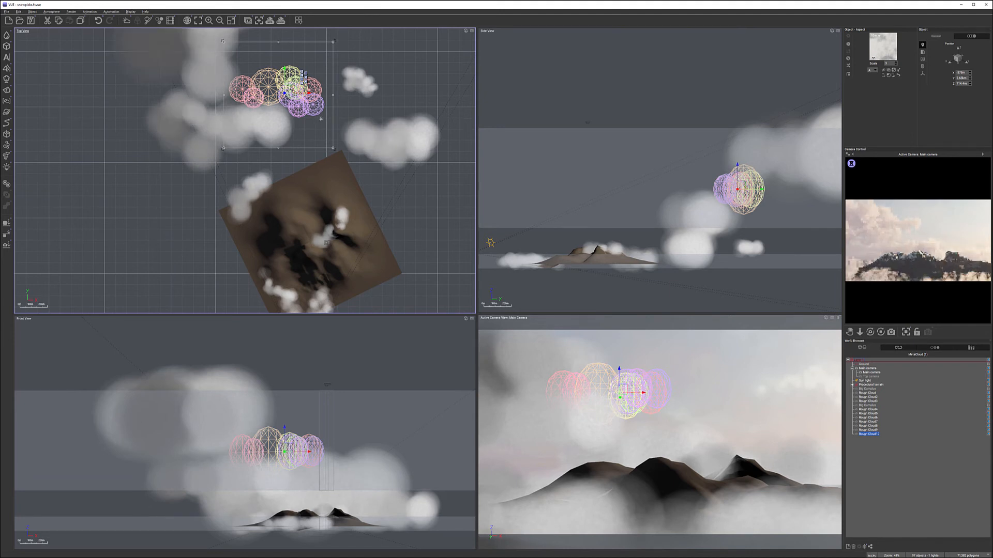
Scale the sky cloud up further, nudge it back and left, and lower it slightly.
left_click_drag(749, 189, 747, 188)
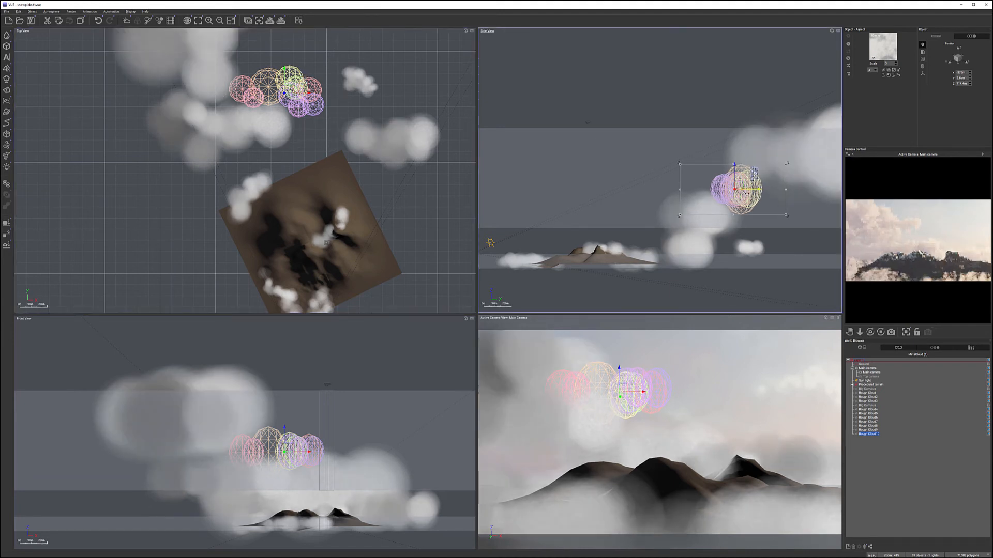
left_click_drag(788, 214, 823, 232)
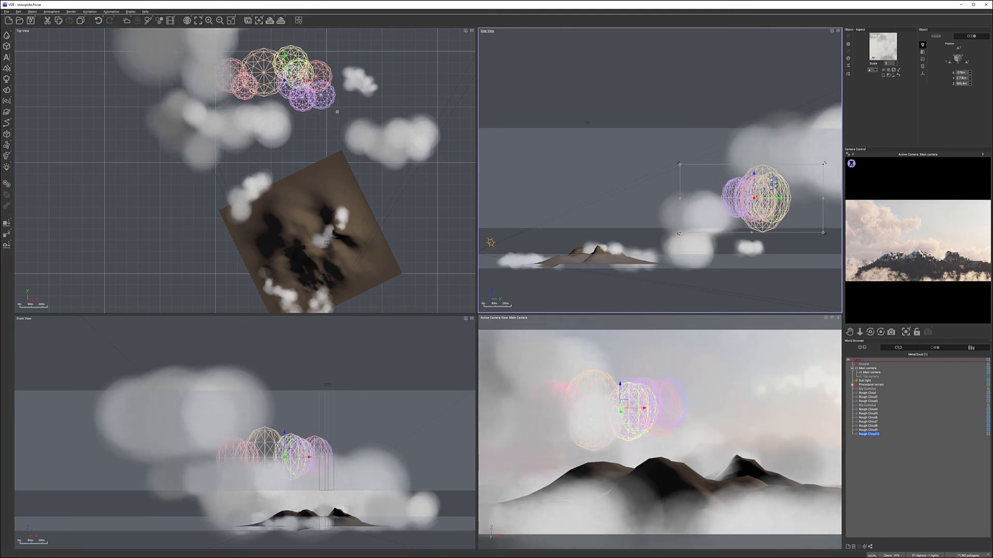
right_click_drag(379, 176, 445, 289)
left_click_drag(362, 179, 358, 170)
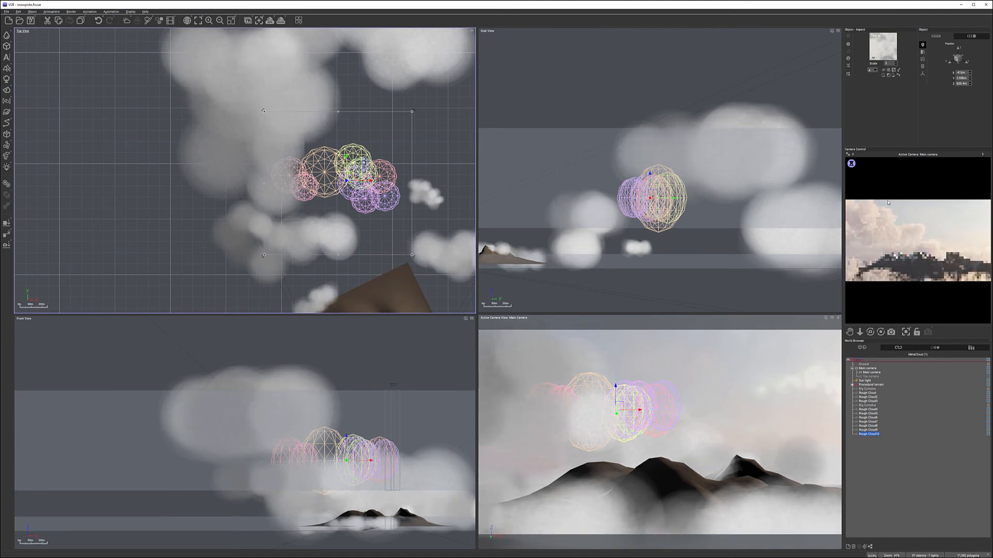
left_click_drag(661, 198, 662, 205)
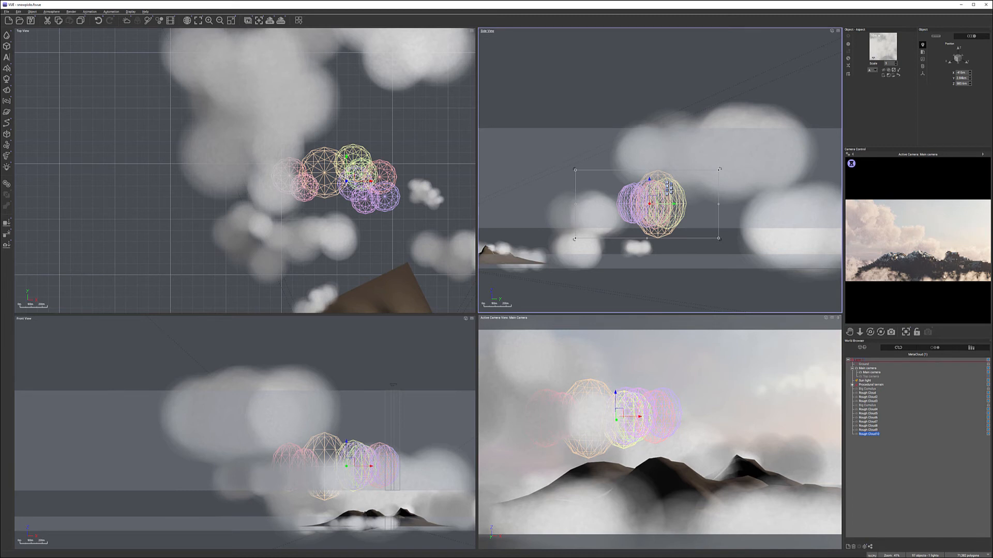
Add another MetaCloud, then rotate and place it at the terrain's front corner near the camera.
right_click(989, 270)
scroll(317, 277, "up", 5)
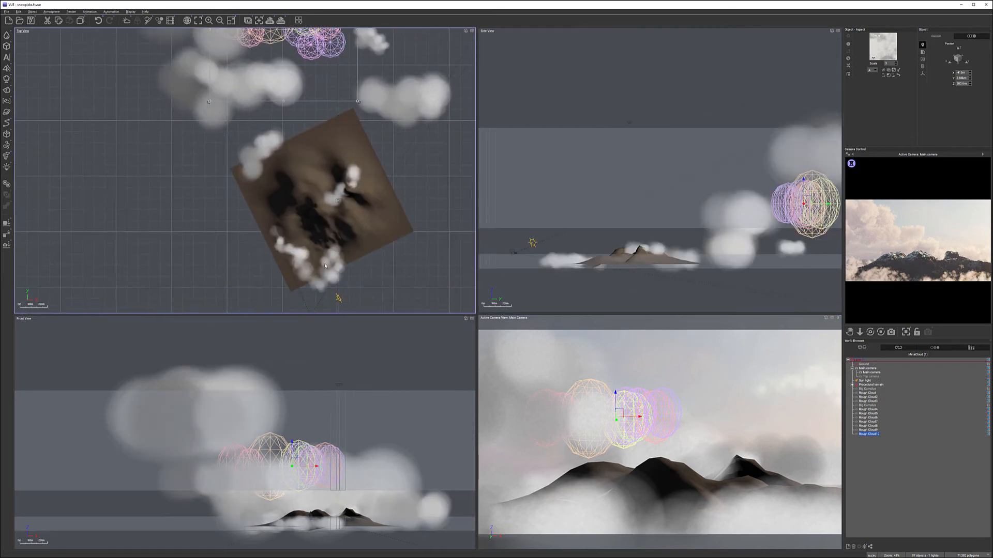
scroll(318, 276, "up", 3)
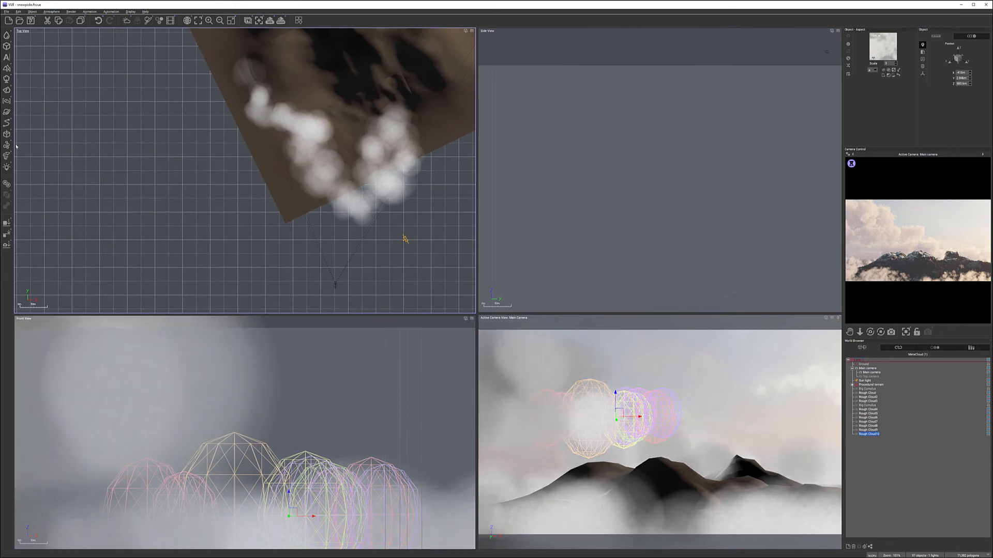
left_click(6, 101)
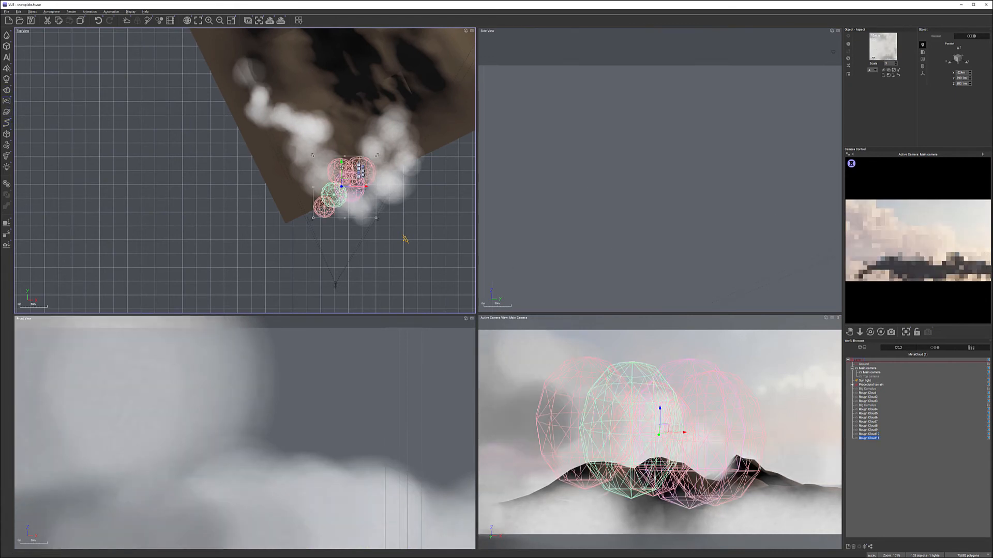
left_click_drag(345, 184, 323, 192)
left_click_drag(354, 226, 301, 232)
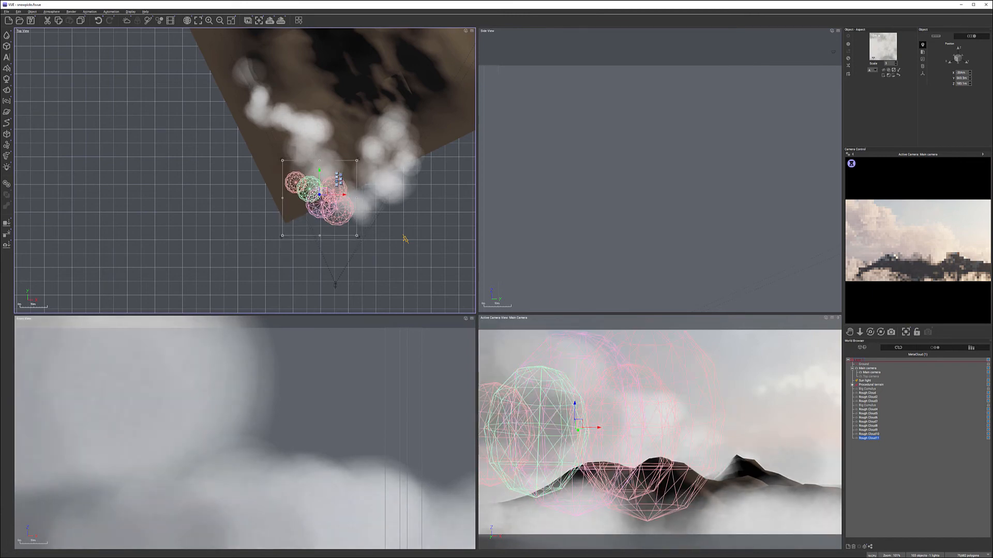
left_click_drag(319, 194, 312, 199)
Lower the front-corner cloud to the ground fog level and flatten its height.
right_click_drag(667, 217, 602, 68)
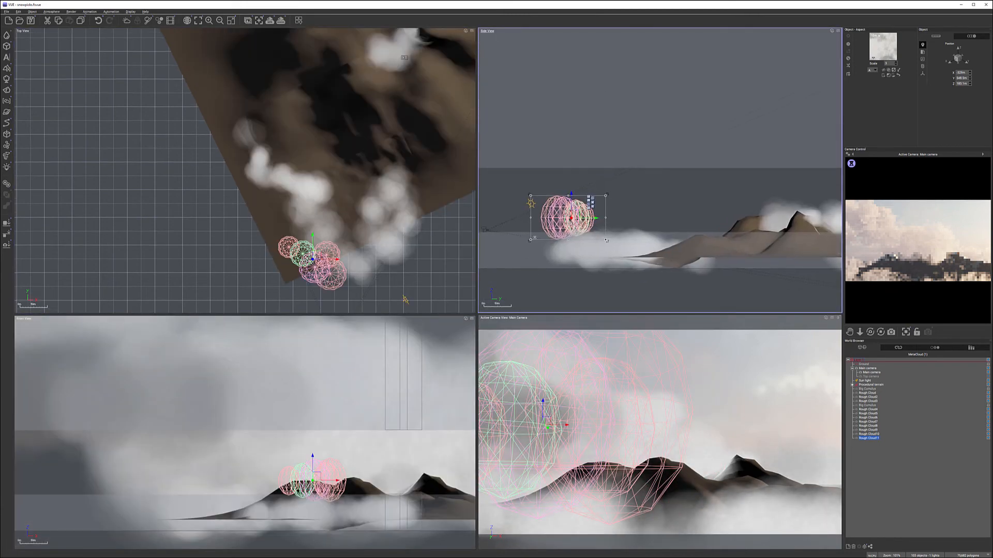
left_click_drag(577, 220, 577, 258)
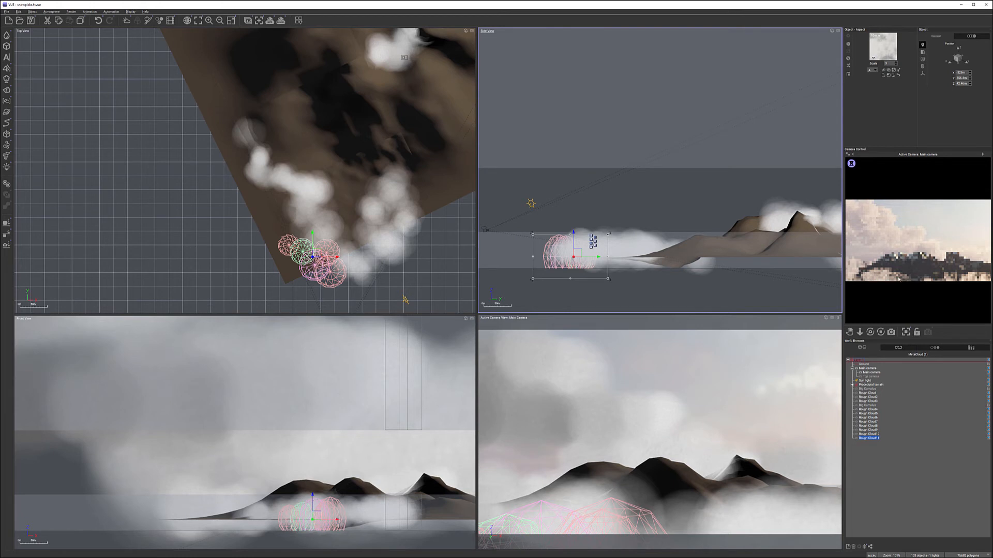
left_click_drag(572, 277, 575, 256)
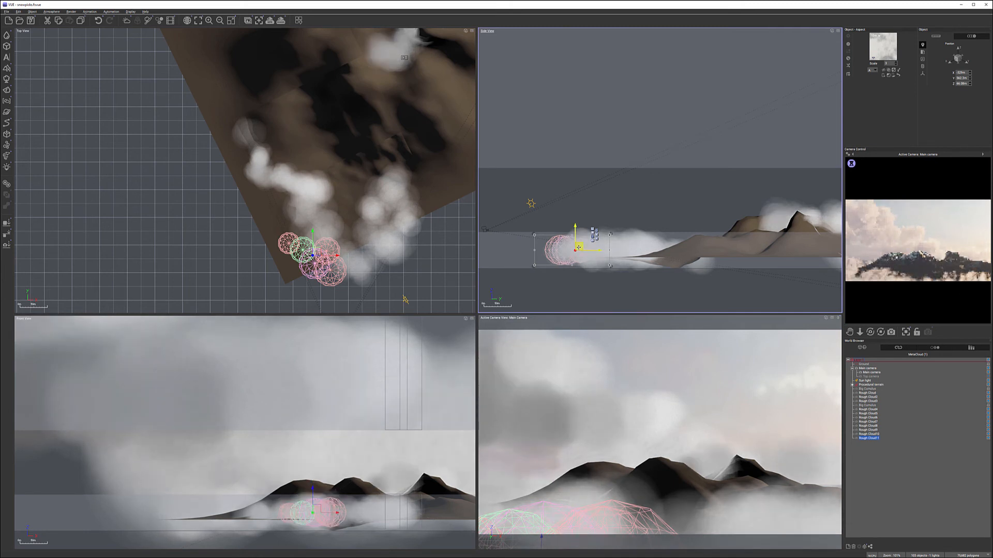
Raise the front-corner cloud slightly, shift it a little toward the camera, and flatten its height from above.
left_click_drag(579, 247, 577, 242)
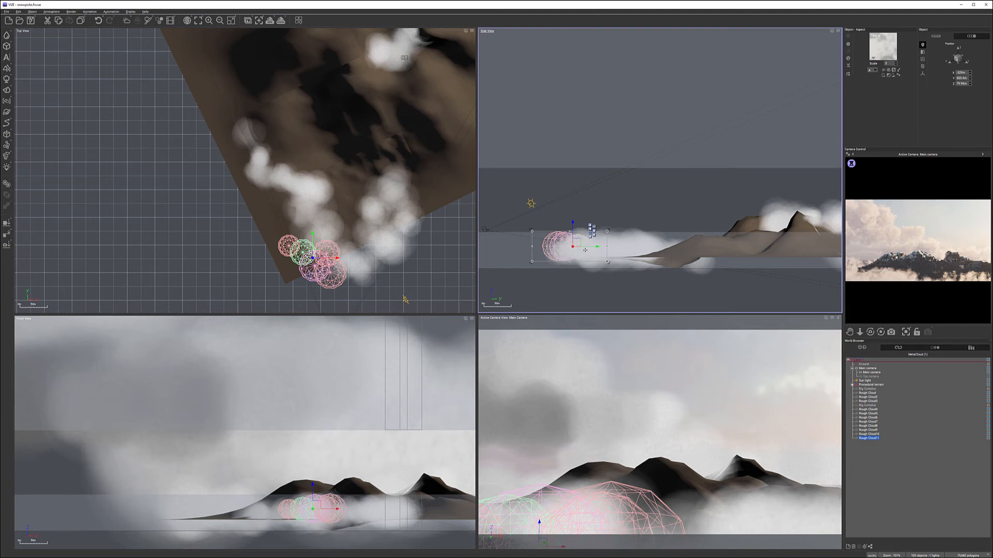
scroll(576, 254, "up", 5)
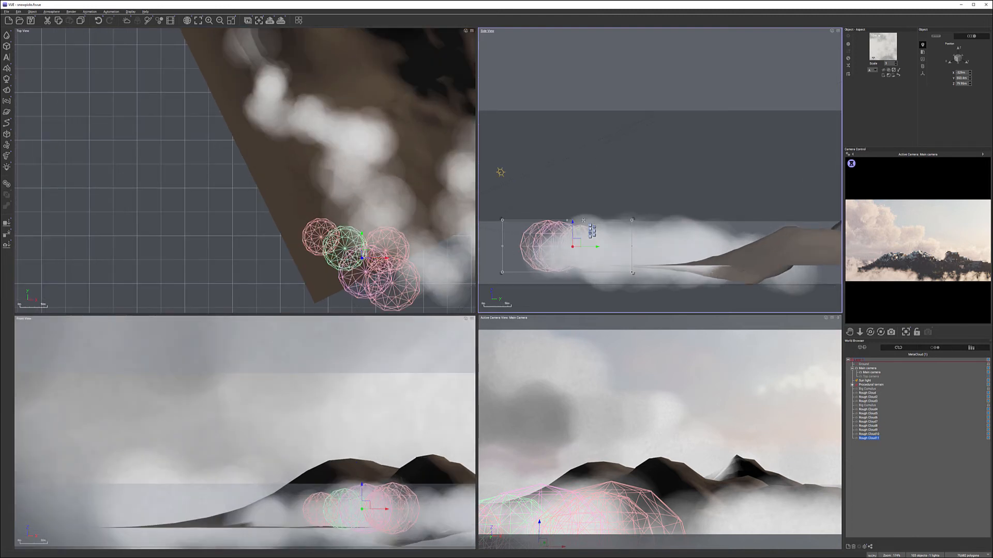
left_click_drag(567, 220, 566, 231)
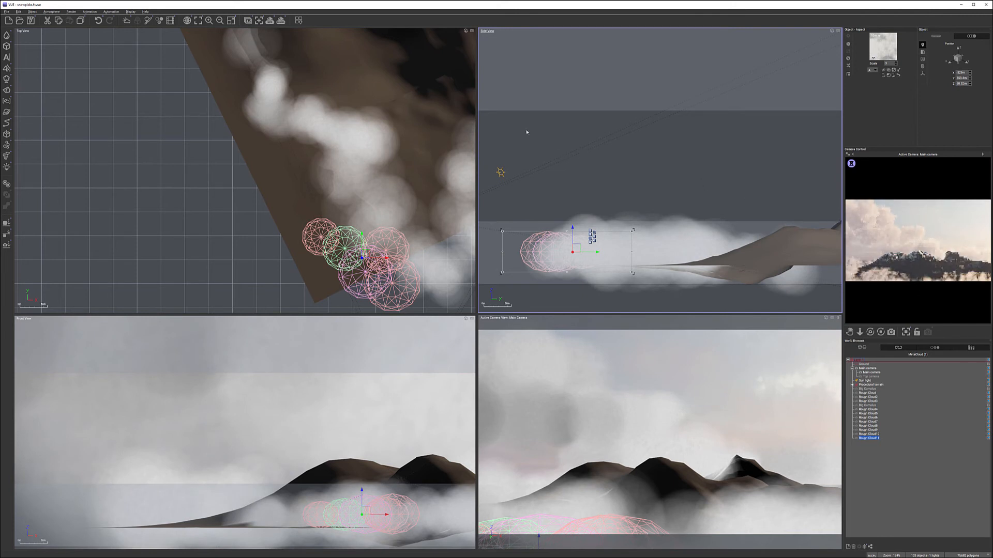
Open the atmosphere settings, reduce the glow intensity and sky ground density, and increase the haze ground density.
left_click(51, 11)
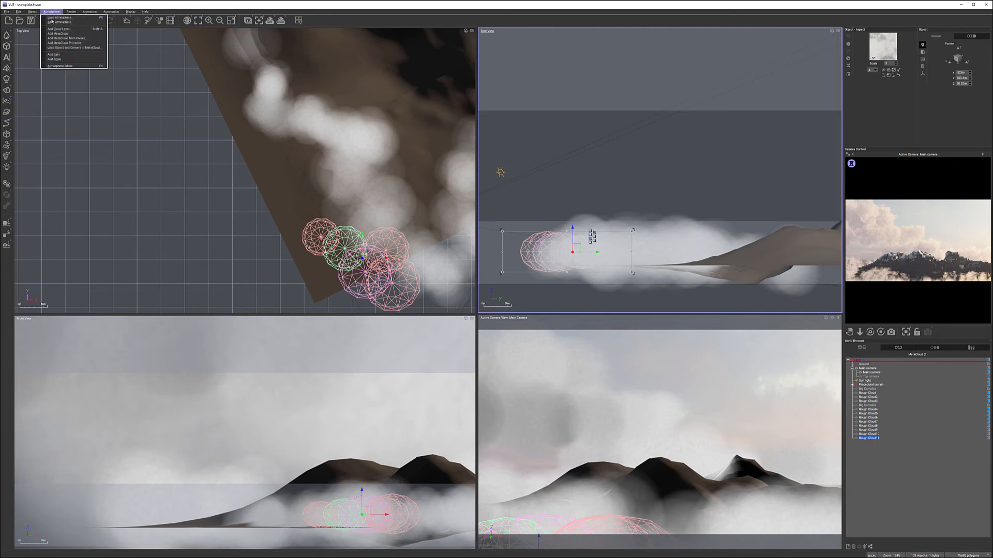
left_click(68, 66)
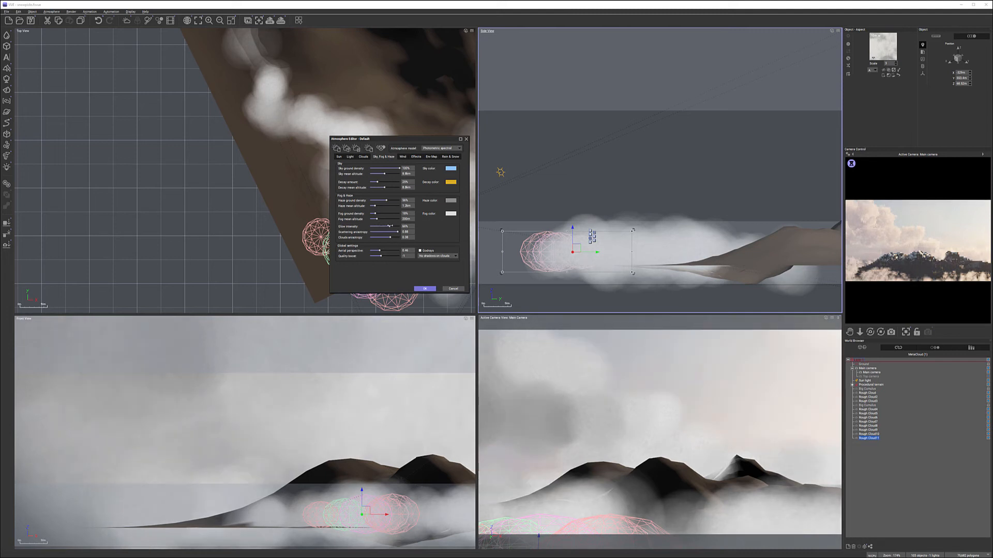
left_click_drag(388, 226, 377, 226)
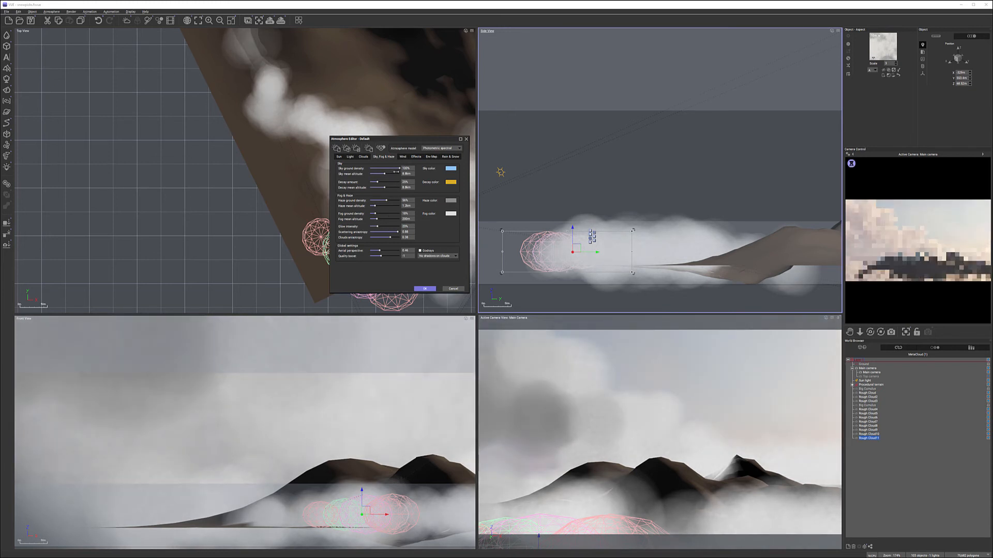
left_click_drag(399, 168, 386, 168)
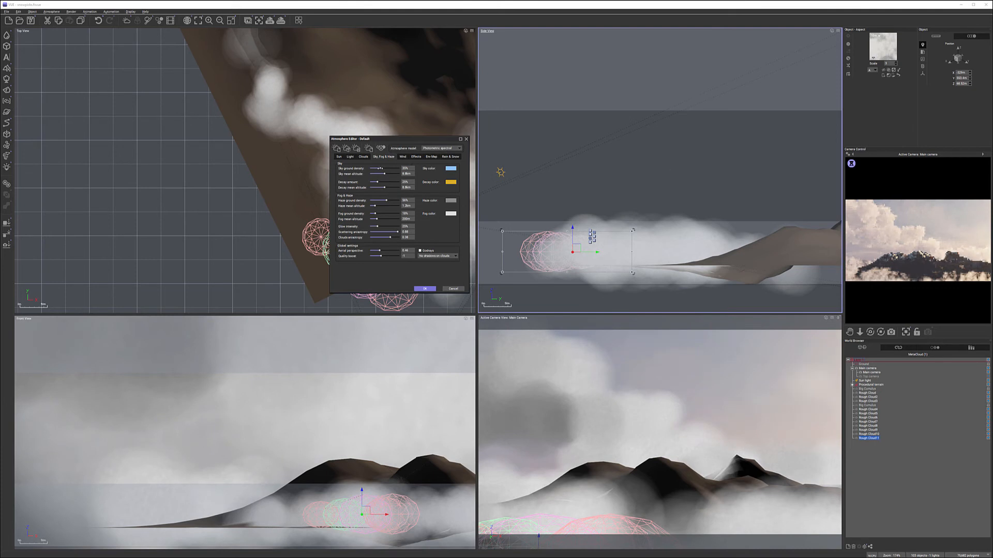
left_click_drag(386, 199, 397, 200)
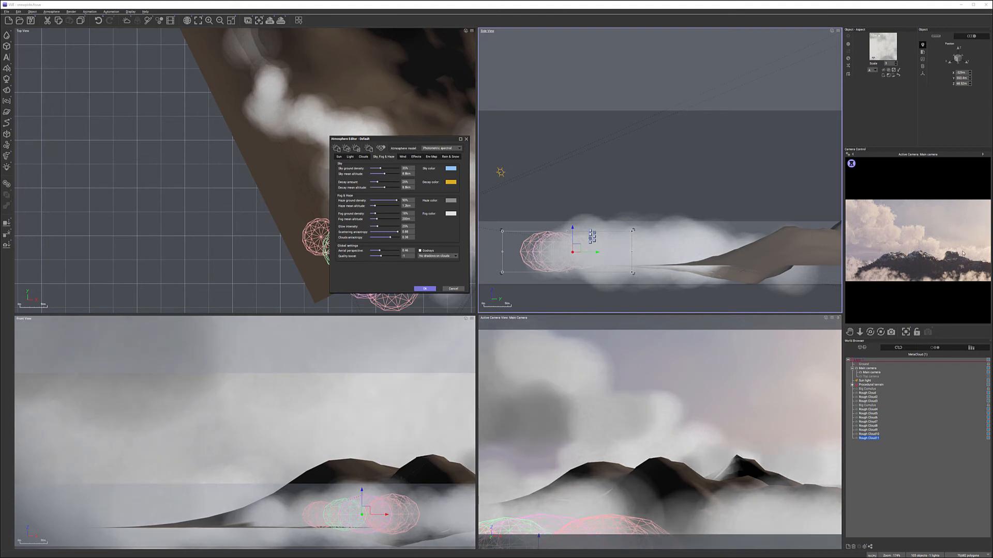
Raise the fog ground density to about 47%, along with the fog mean altitude and clouds anisotropy.
right_click(963, 254)
left_click_drag(406, 223, 407, 214)
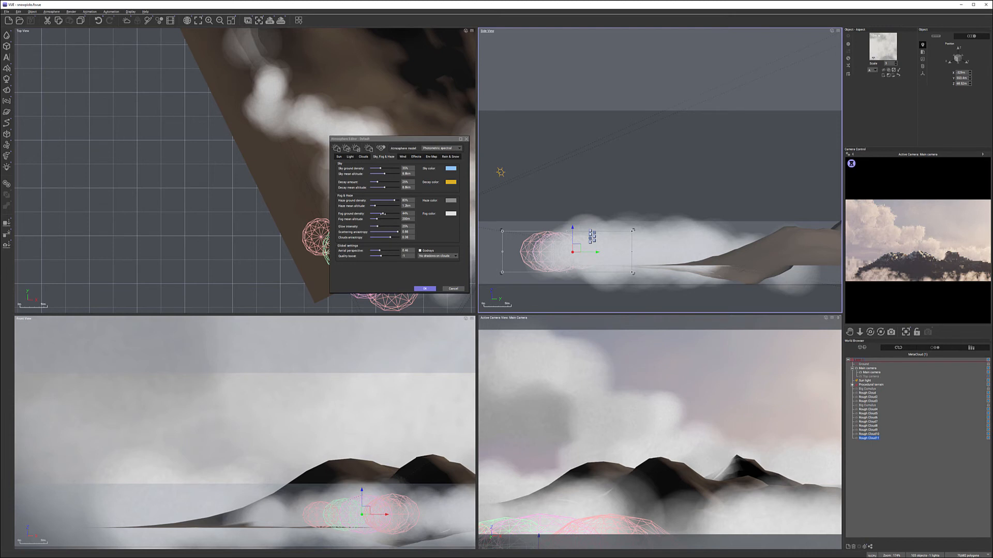
left_click_drag(384, 213, 390, 214)
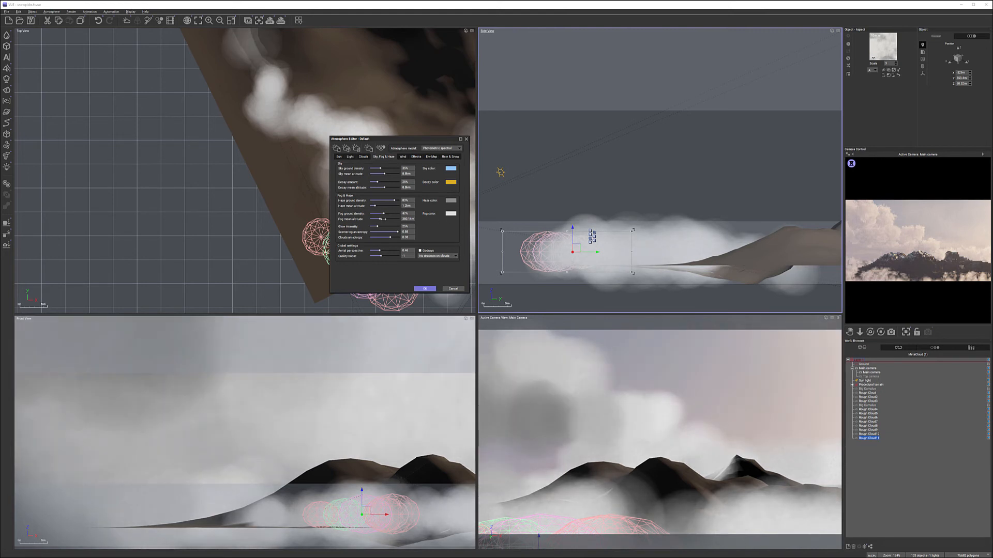
left_click_drag(380, 219, 395, 236)
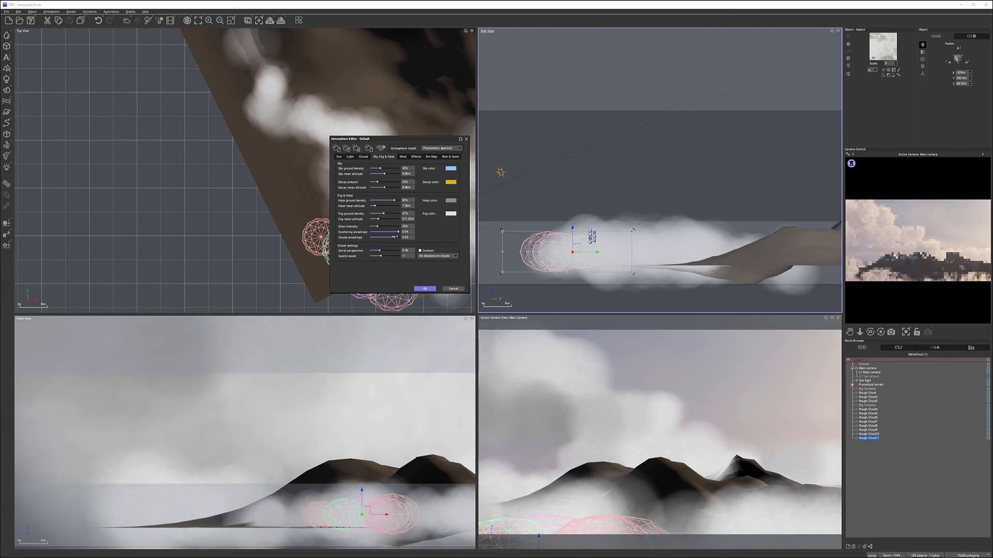
left_click_drag(395, 237, 377, 237)
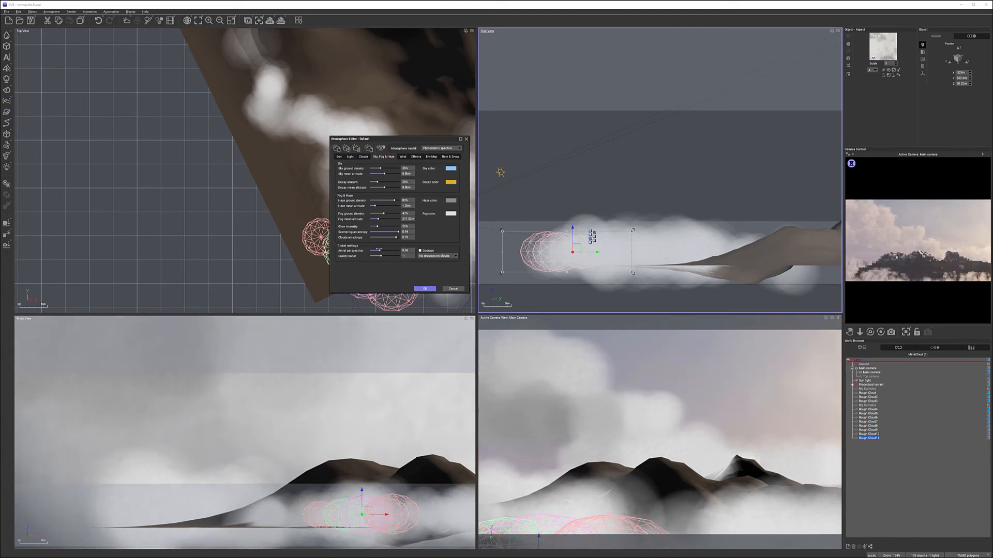
Tune the aerial perspective in the atmosphere settings, checking its effect in the refreshed camera preview.
right_click(939, 276)
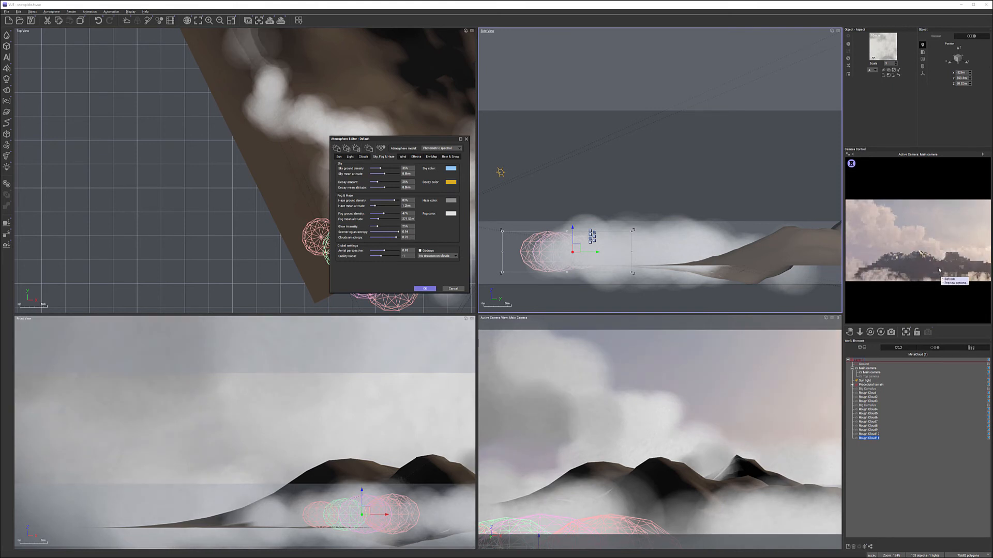
left_click(976, 265)
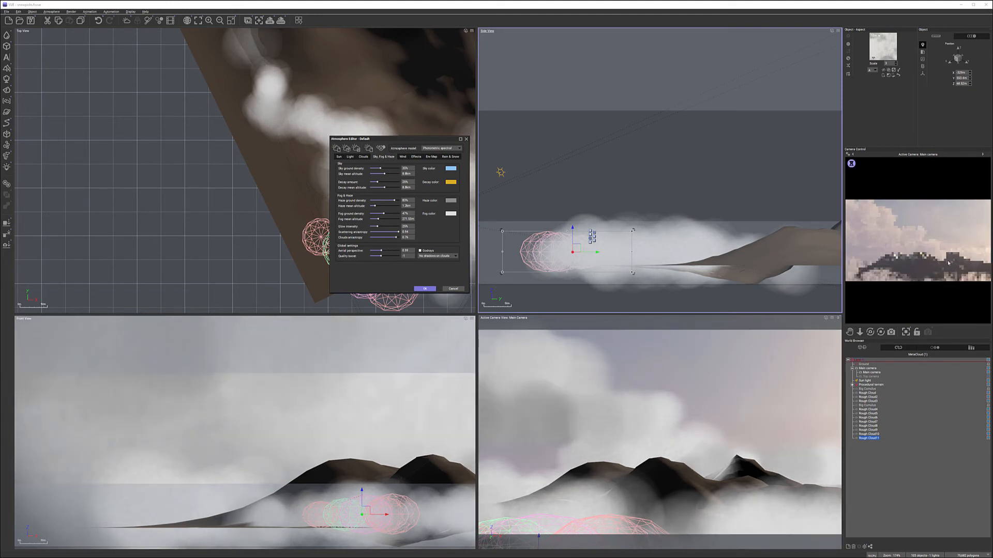
left_click_drag(381, 251, 376, 251)
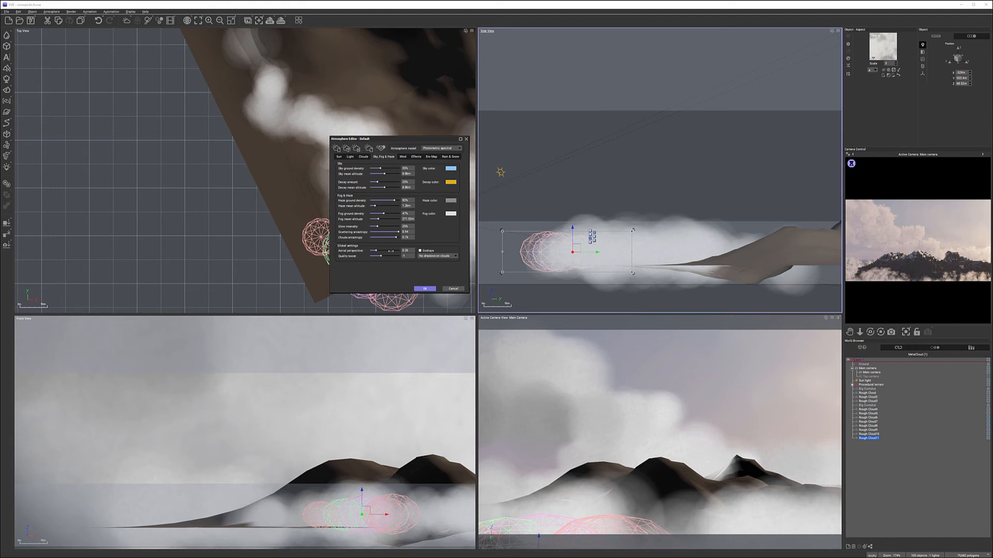
left_click_drag(391, 251, 397, 251)
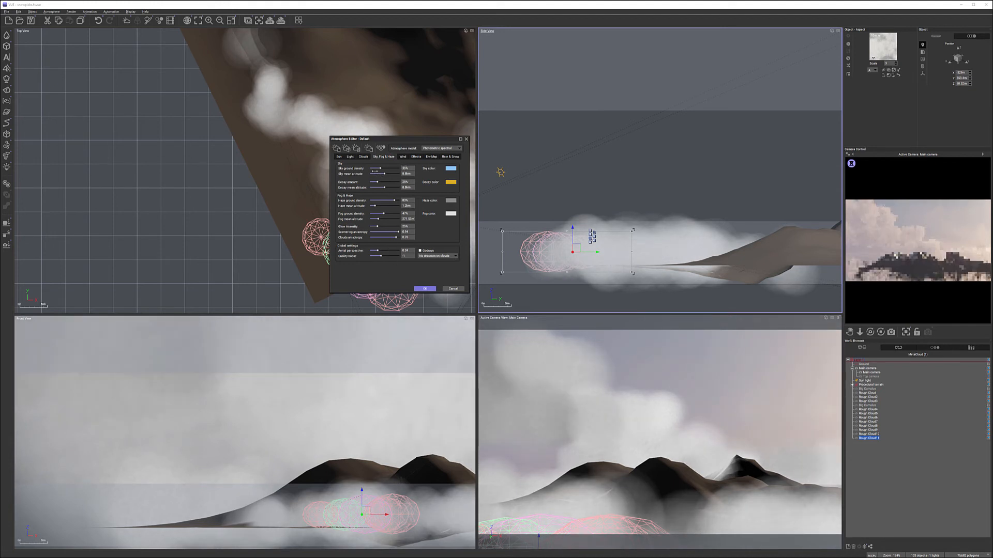
Increase the sky's decay amount slightly, refresh the camera preview, and apply the atmosphere changes.
left_click_drag(377, 182, 378, 182)
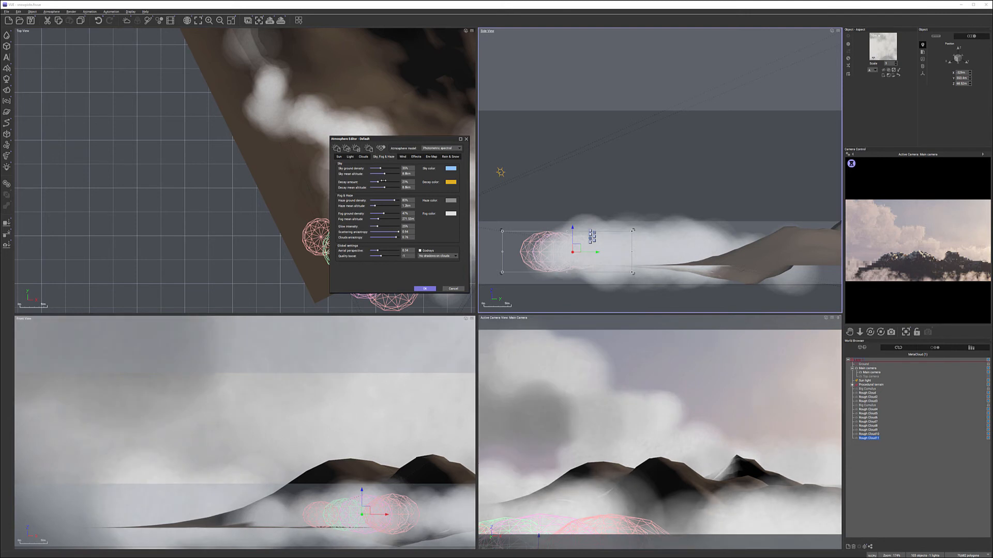
right_click(966, 239)
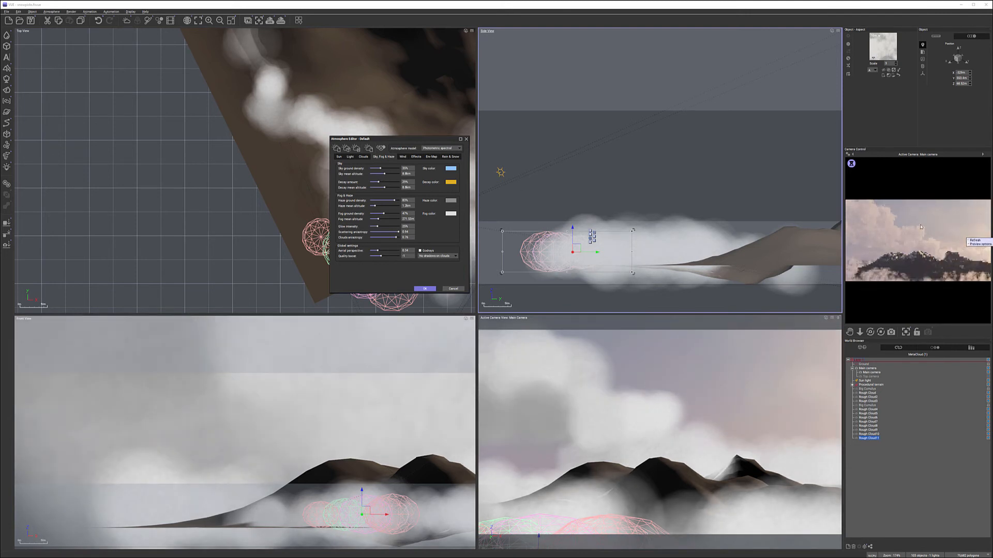
right_click(848, 275)
left_click(985, 259)
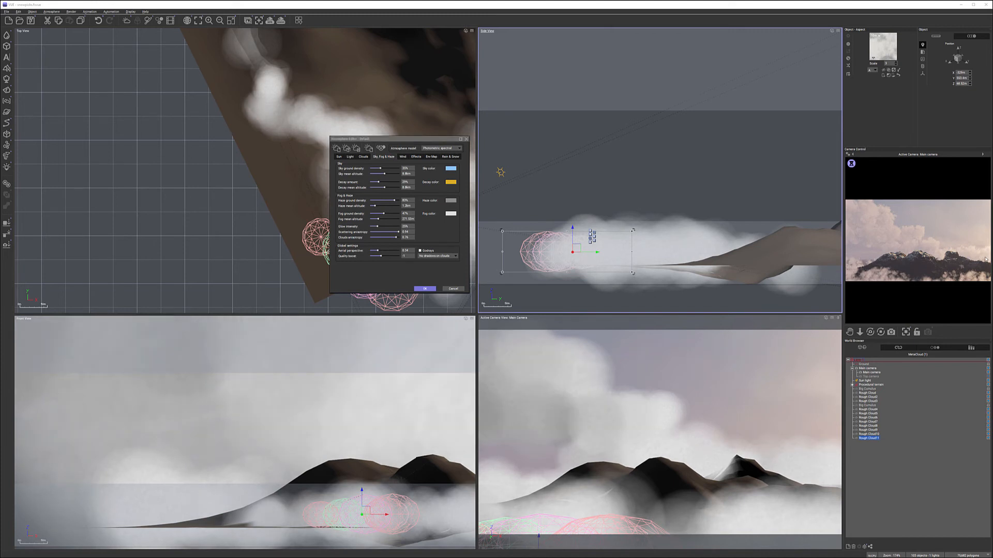
left_click(857, 261)
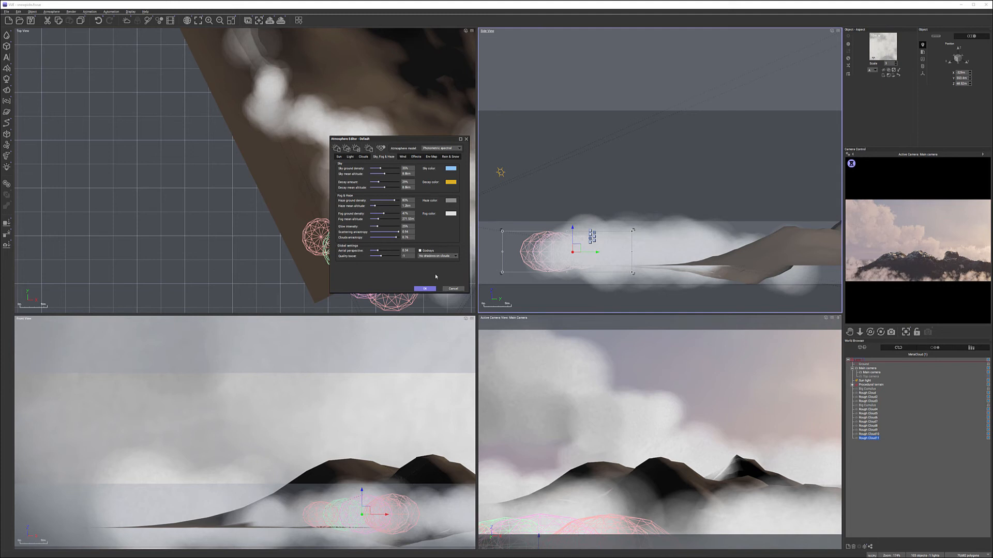
left_click(424, 288)
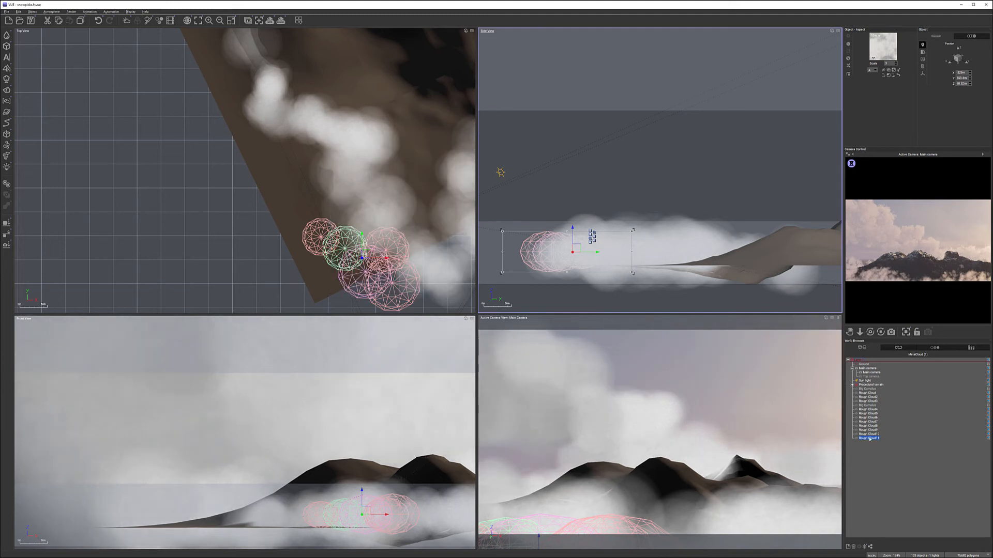
Rotate the elongated cloud beside the rear peak about half a turn and shift it slightly back and left.
right_click_drag(450, 129, 317, 233)
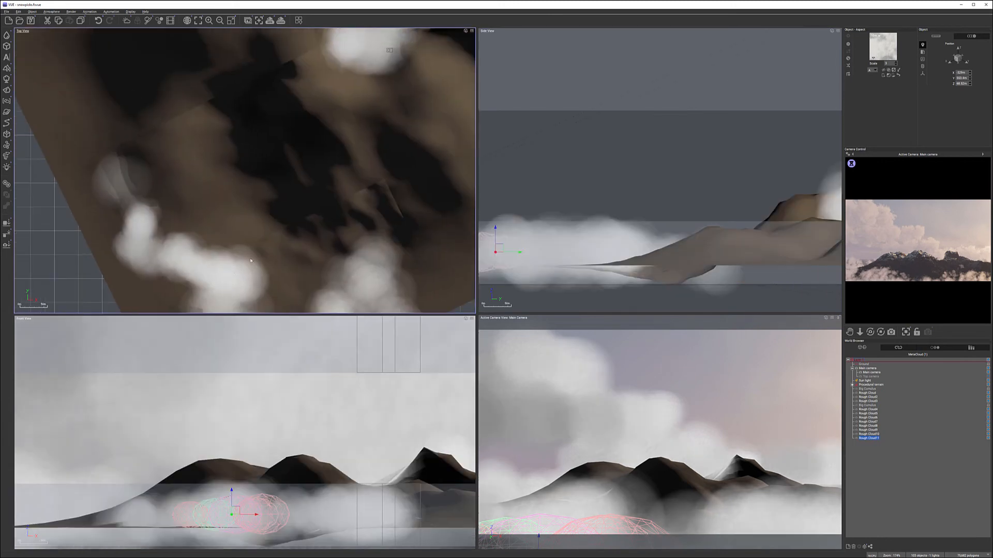
scroll(373, 223, "down", 4)
left_click(376, 113)
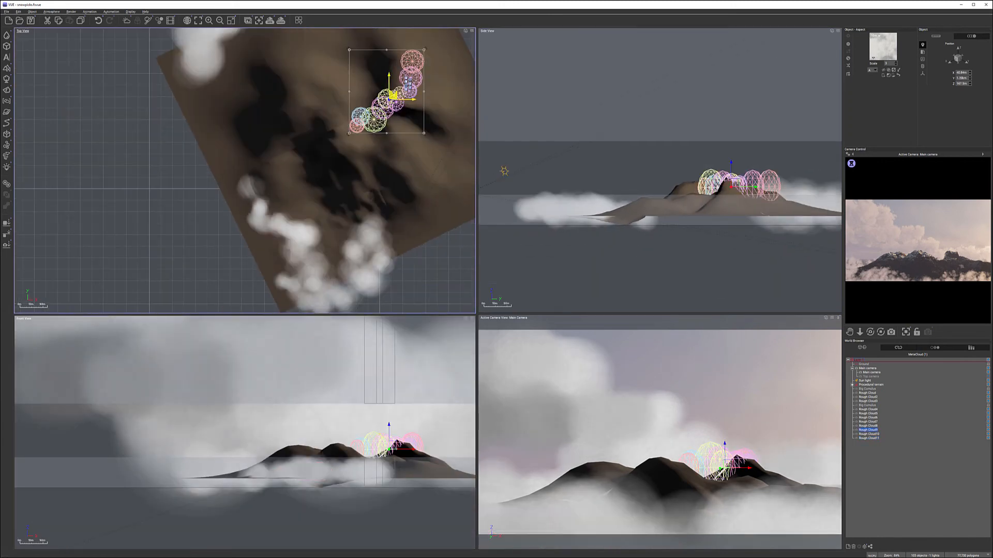
left_click_drag(432, 138, 352, 62)
left_click_drag(395, 94, 389, 87)
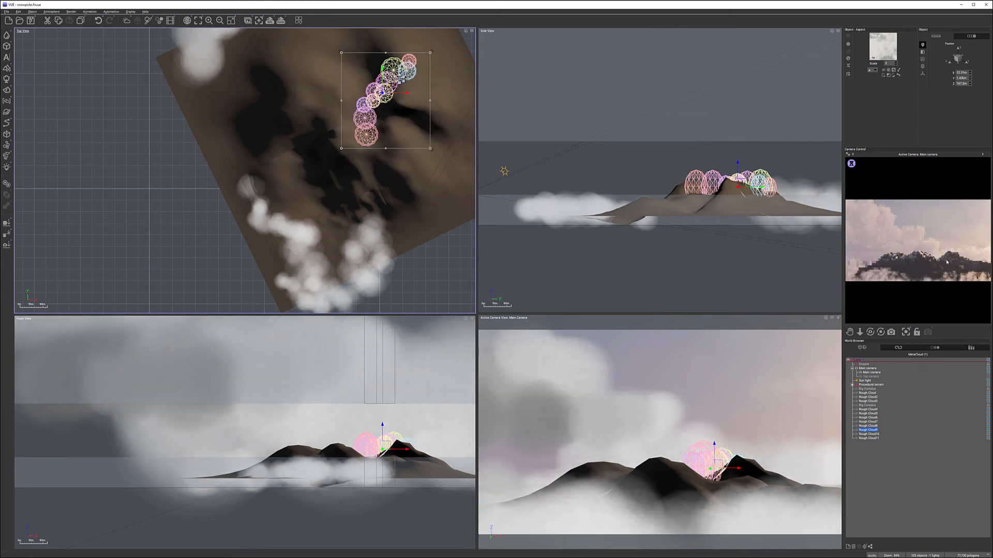
Add another MetaCloud, place it just beyond the terrain's back-left corner, and lower it toward the ground fog.
scroll(262, 182, "down", 5)
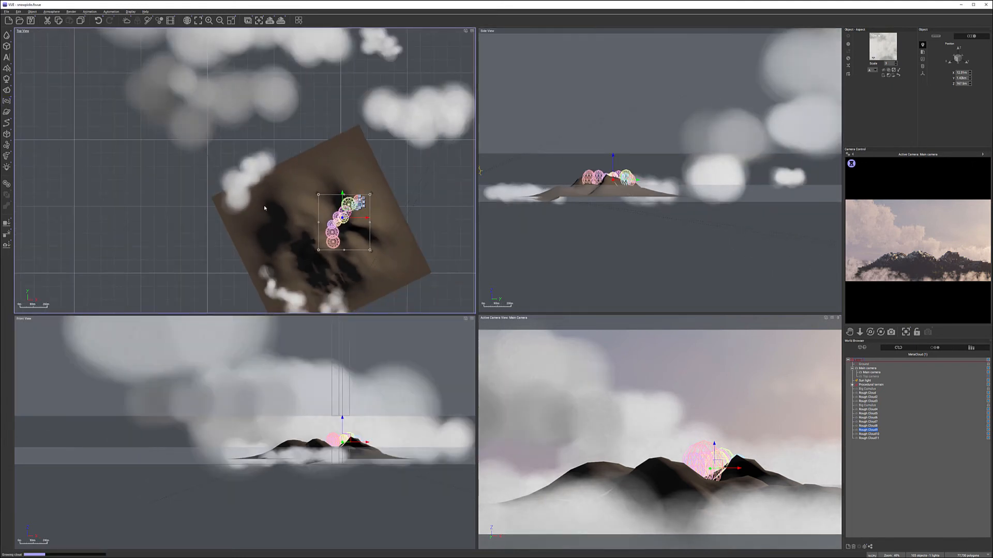
key("ctrl+v")
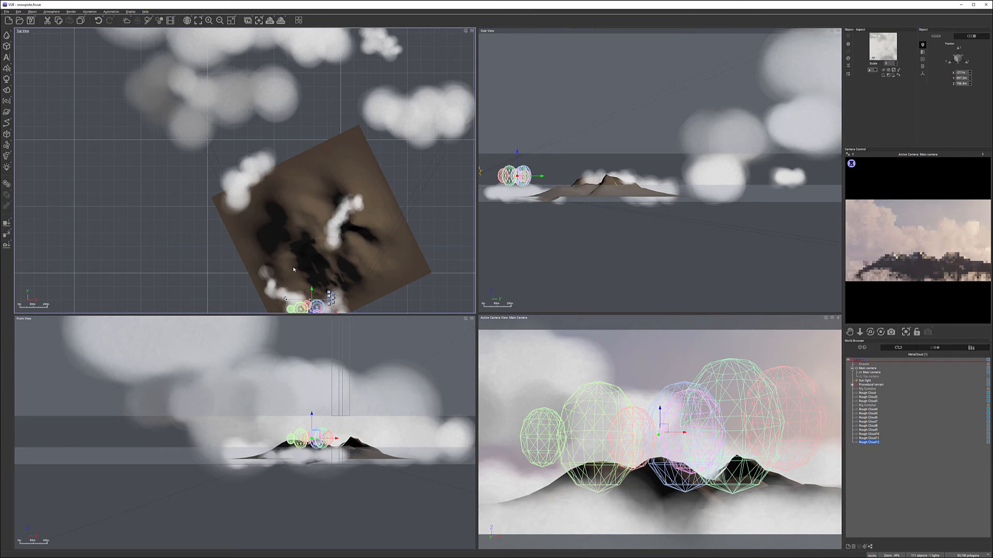
key("ctrl+z")
key("ctrl+y")
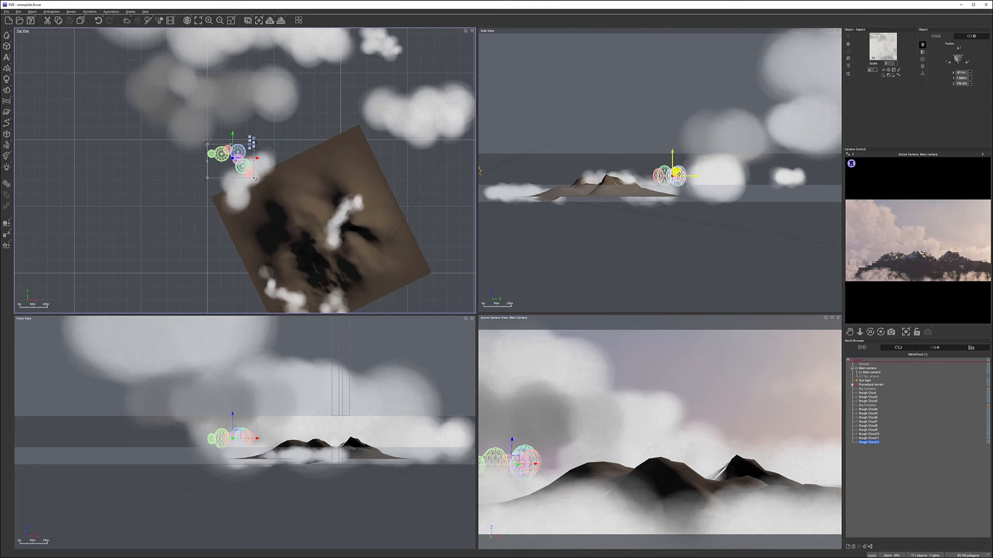
left_click_drag(674, 171, 681, 185)
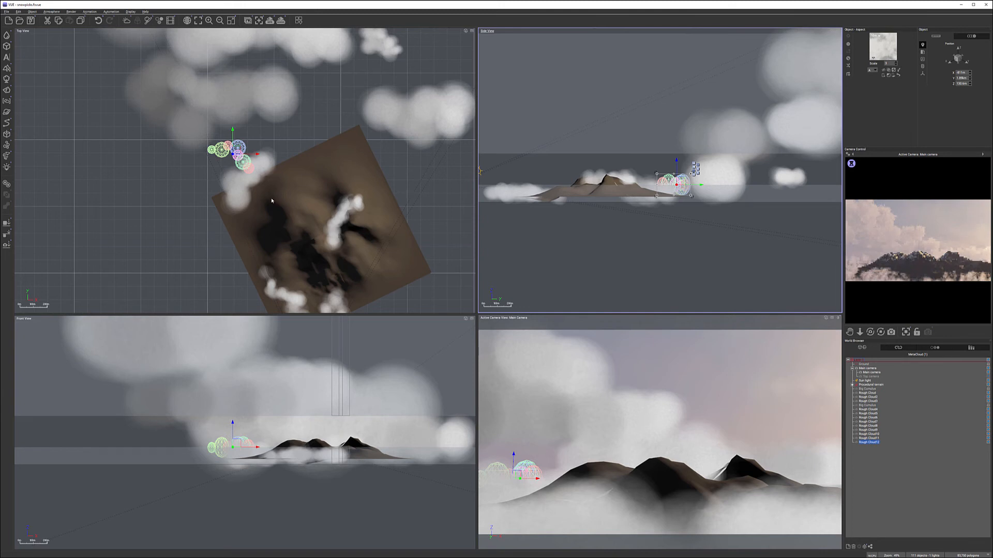
Enlarge the new cloud greatly, rotate it about a quarter turn, and place it along the terrain's back-left edge.
left_click(228, 155)
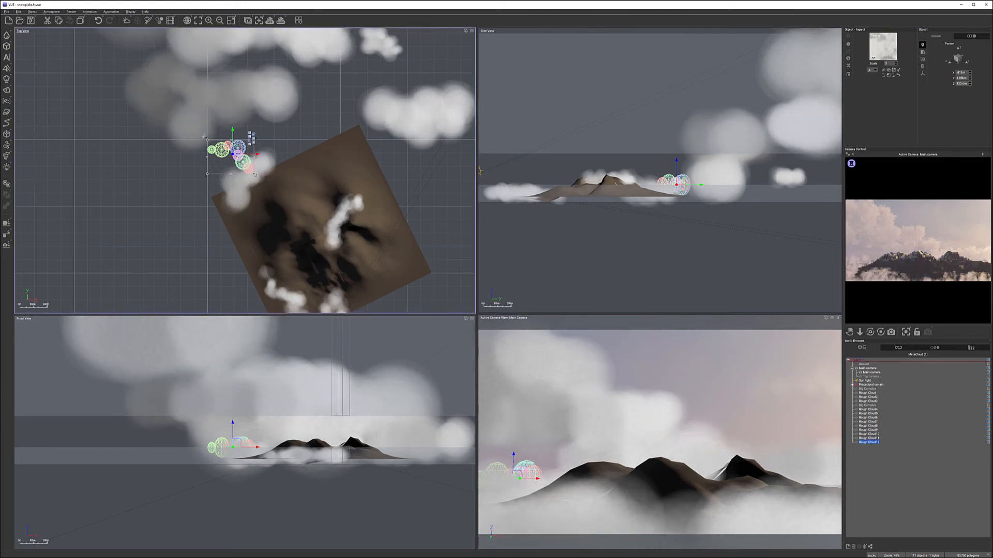
left_click_drag(207, 139, 91, 55)
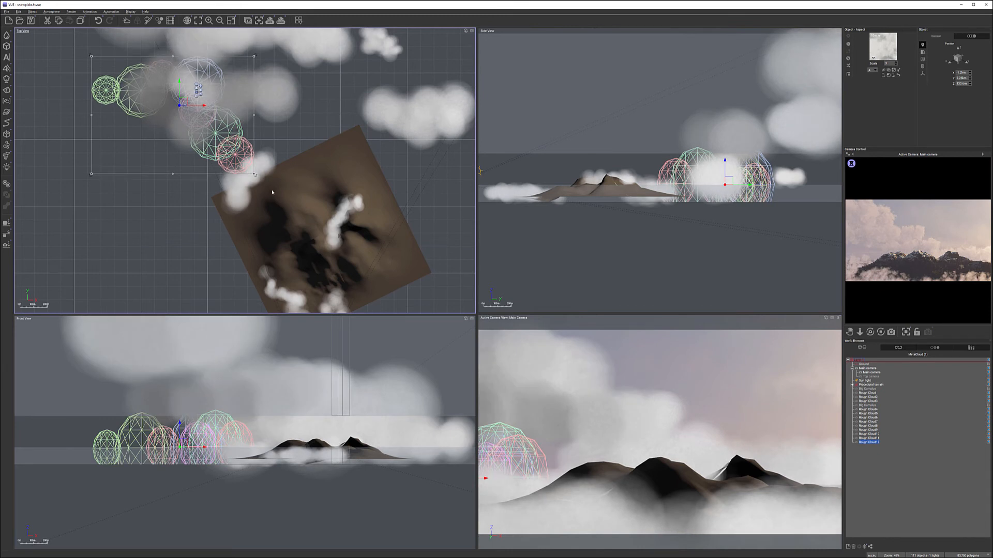
left_click_drag(256, 176, 252, 33)
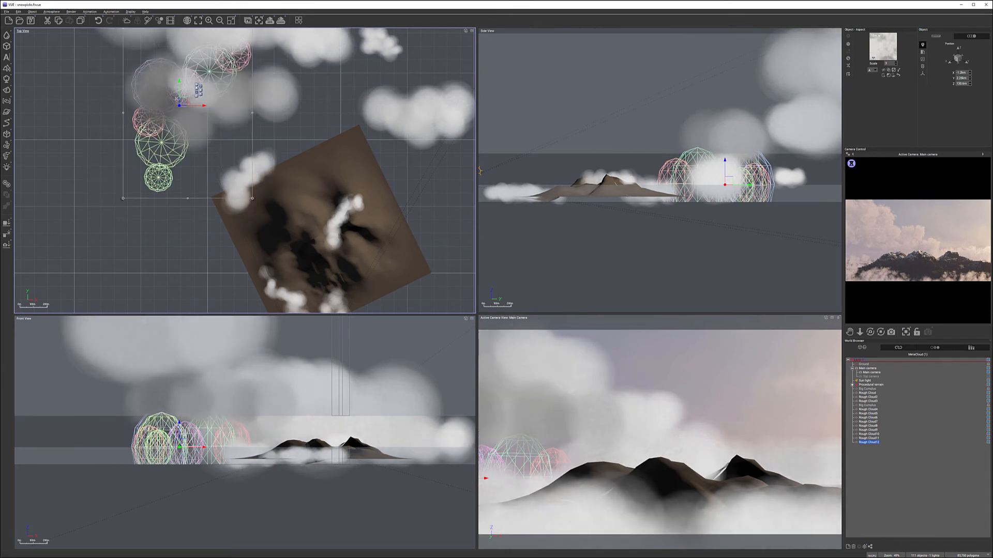
left_click_drag(176, 99, 245, 125)
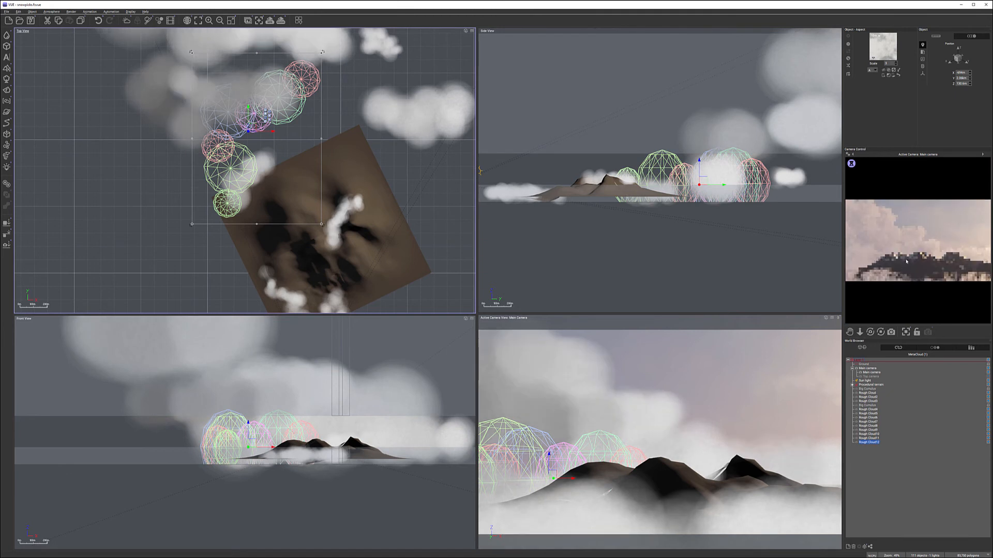
Lower the enlarged cloud partly into the ground and flatten its height from below for the camera preview.
mouse_move(704, 177)
left_mouse_down()
mouse_move(696, 187)
mouse_move(706, 192)
left_mouse_up()
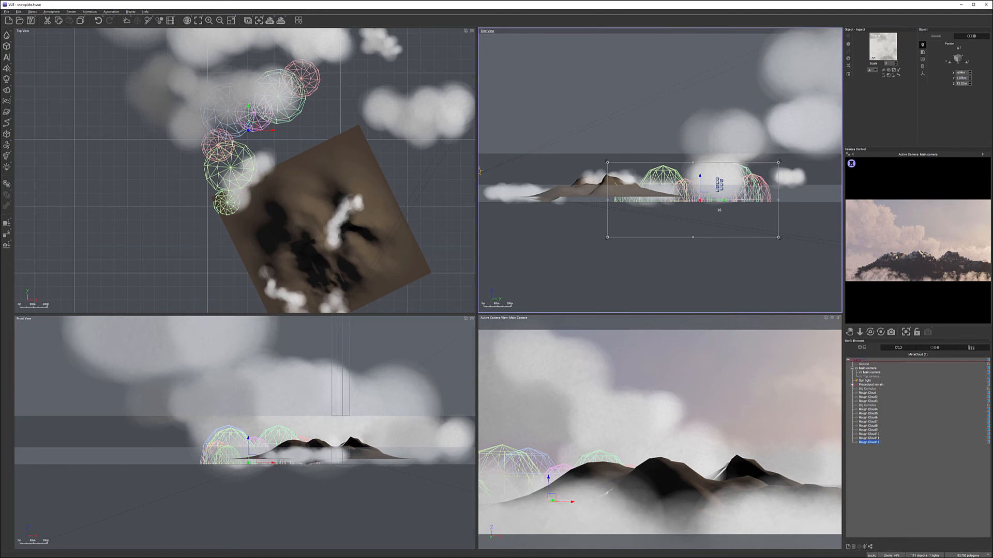
left_click_drag(693, 237, 689, 215)
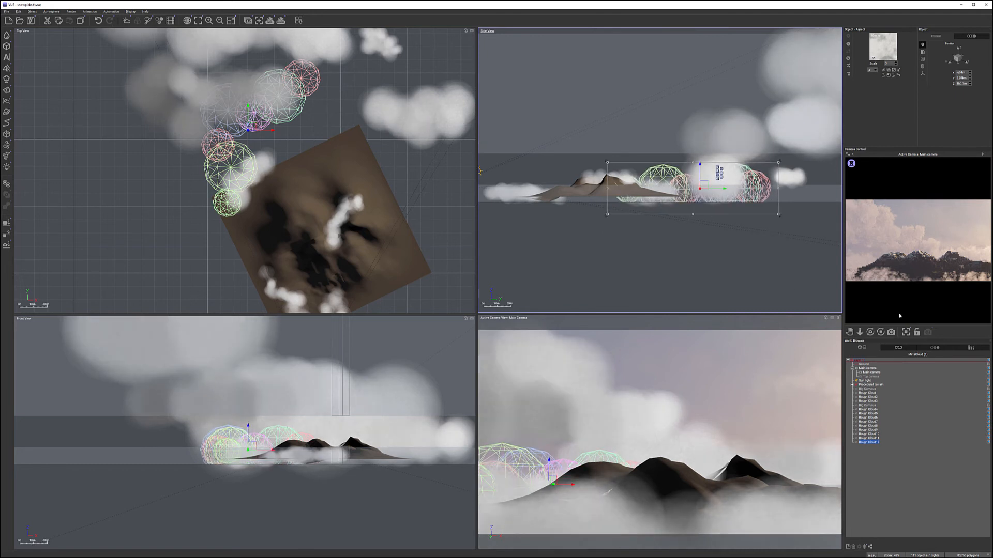
right_click(859, 278)
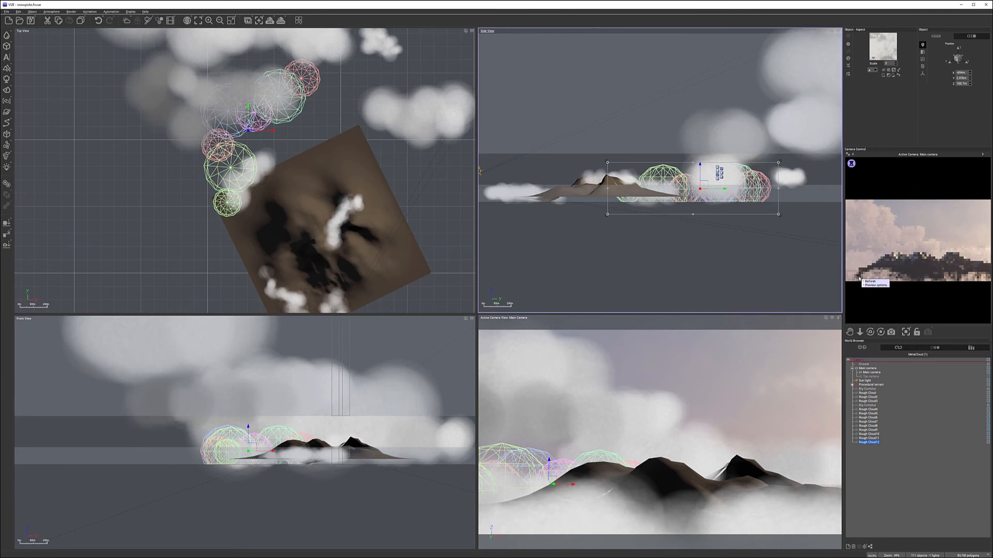
Save the scene and add an Alto Stratus cloud layer from the Stratus - Cirrus collection to the atmosphere.
left_click(817, 217)
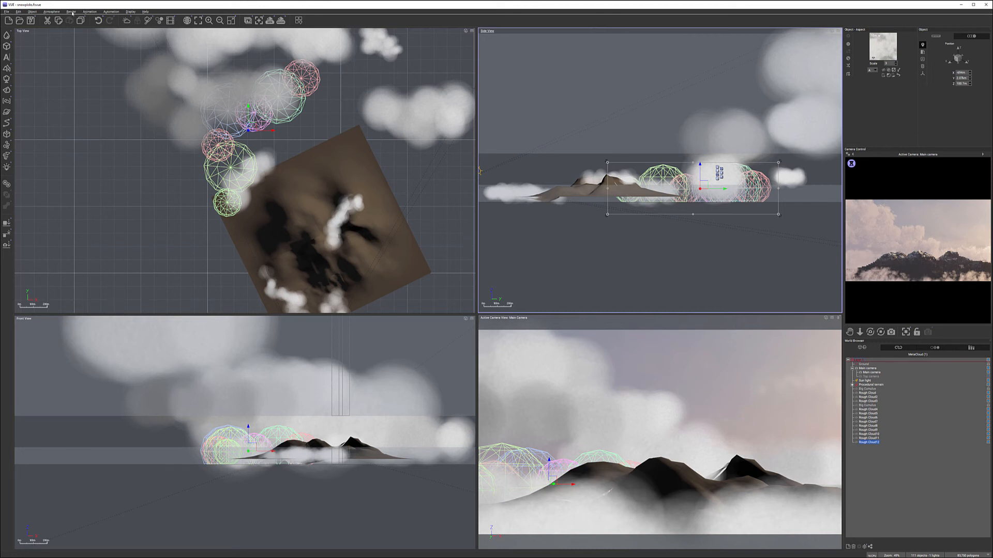
left_click(30, 20)
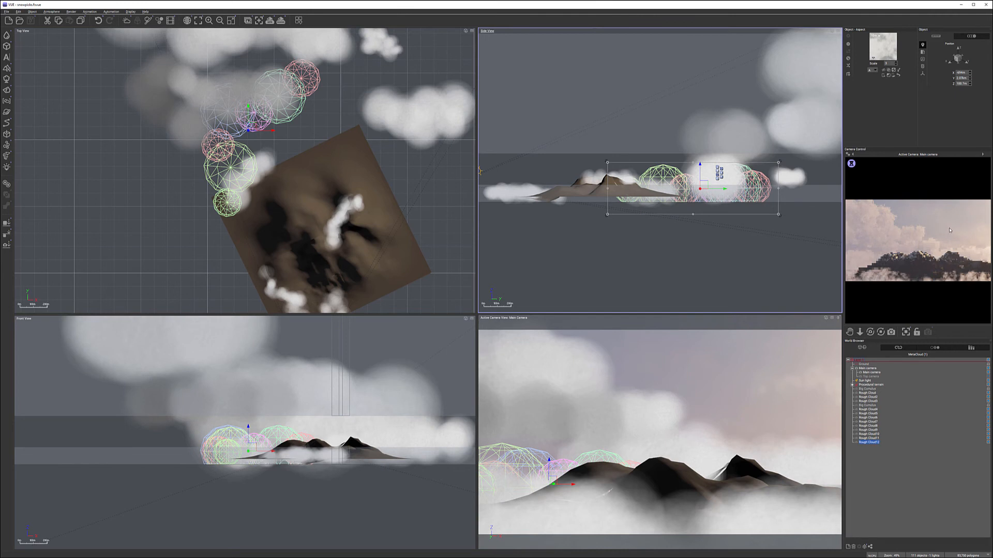
left_click(51, 11)
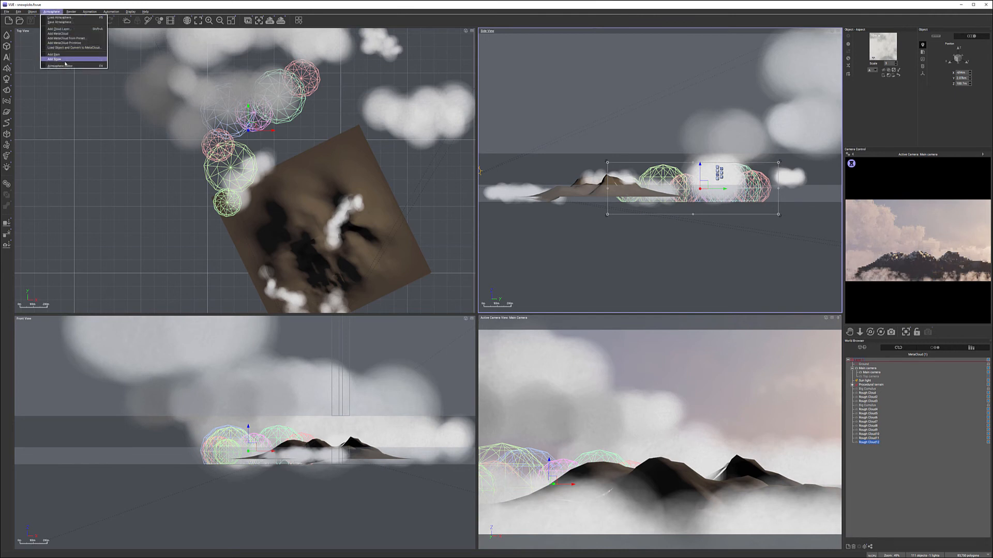
left_click(67, 66)
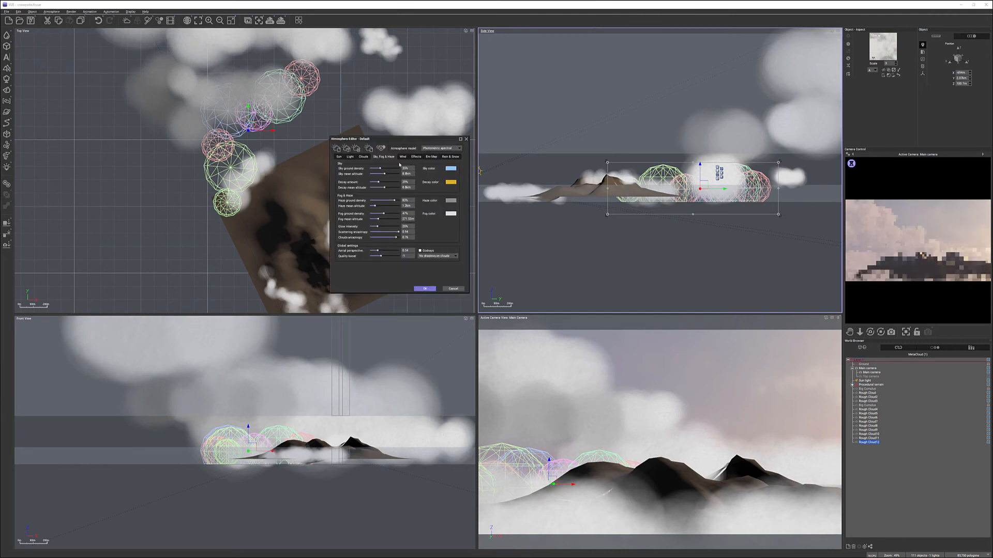
left_click(363, 157)
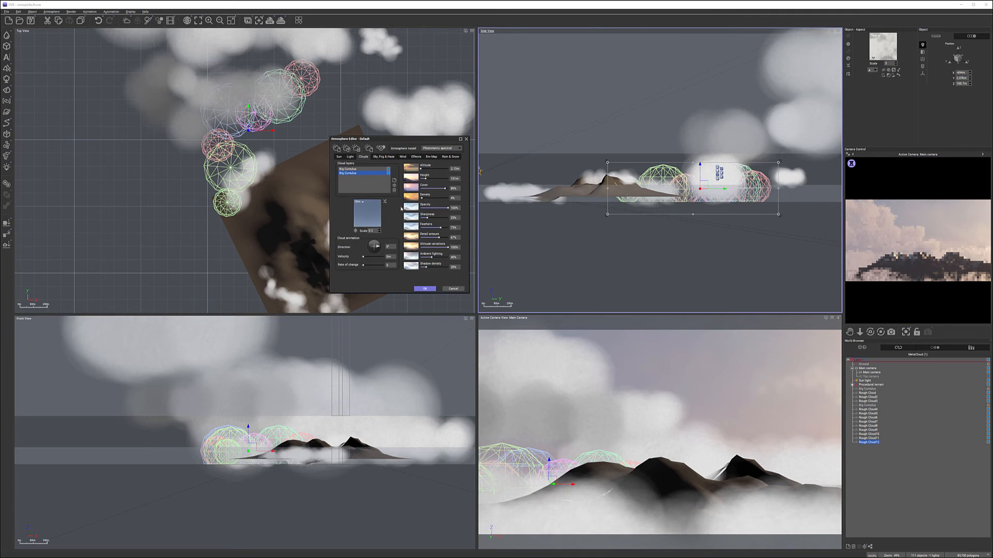
left_click(394, 180)
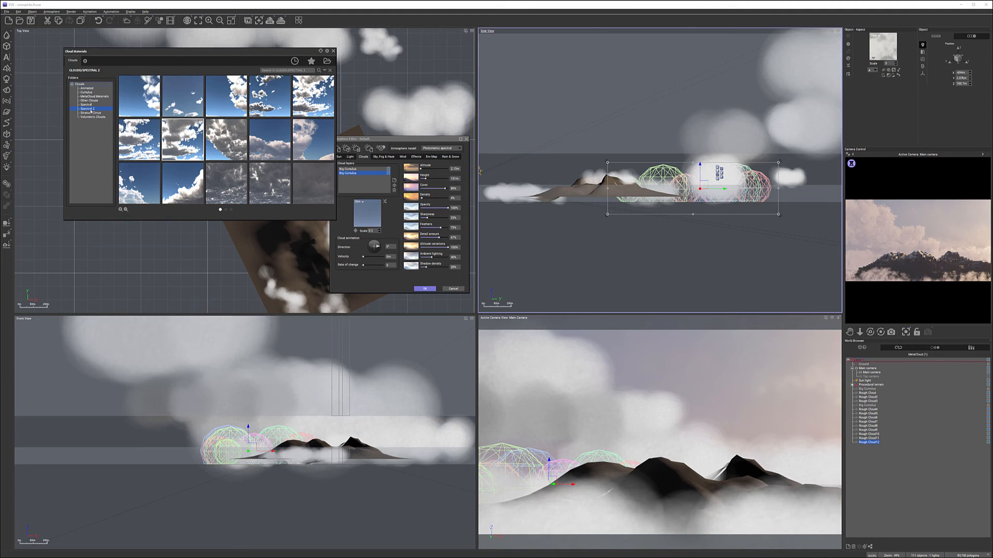
left_click(91, 113)
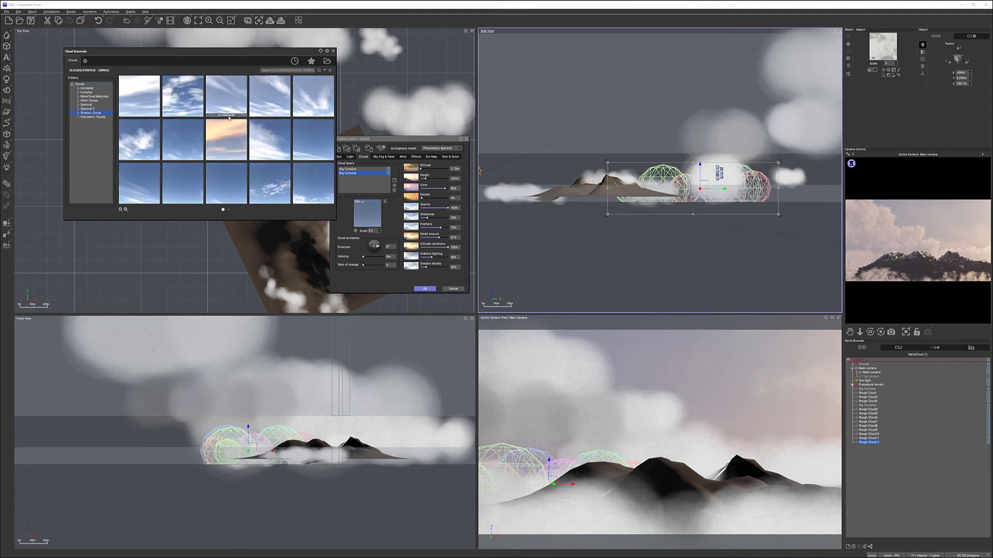
double_click(319, 99)
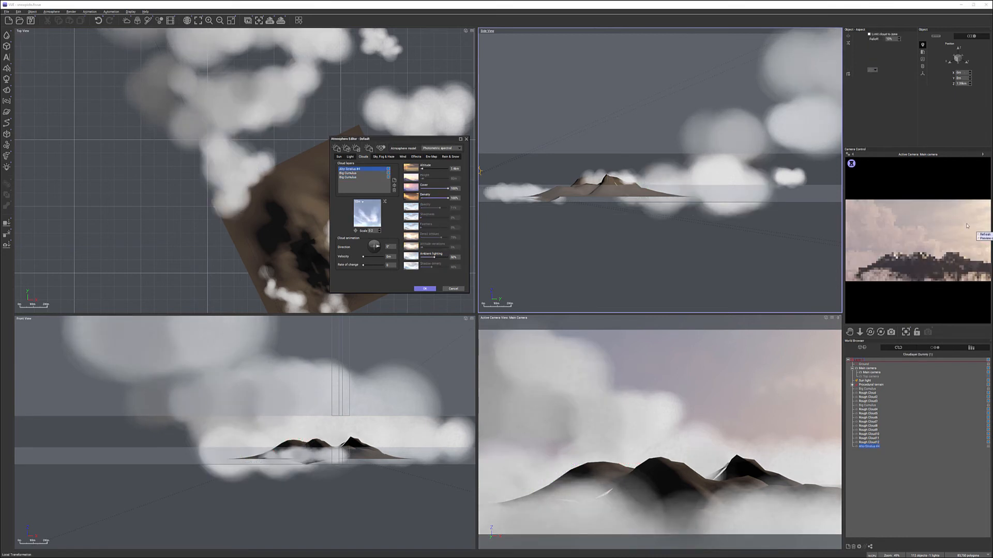
Greatly reduce the density of the Alto Stratus layer and refresh the camera preview.
left_click_drag(446, 198, 425, 198)
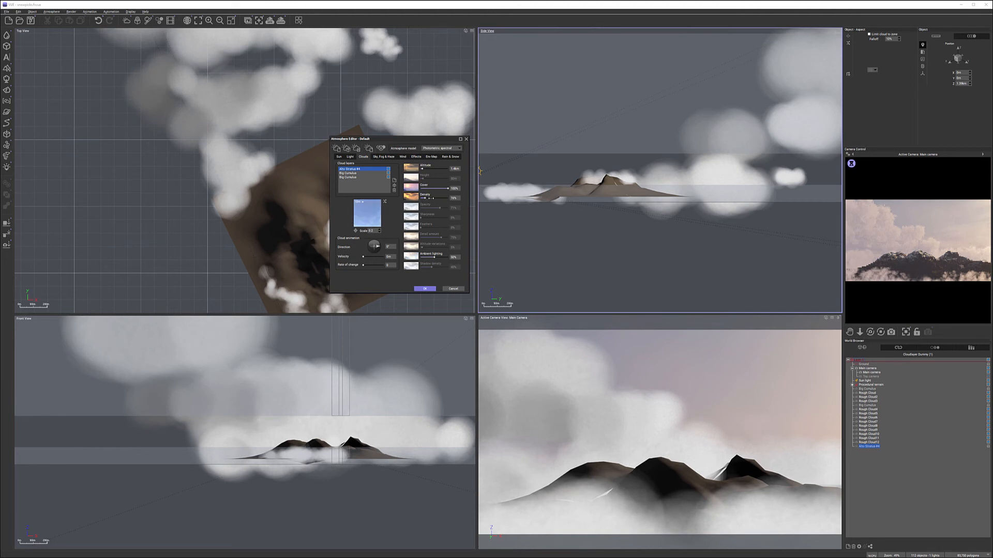
right_click(967, 236)
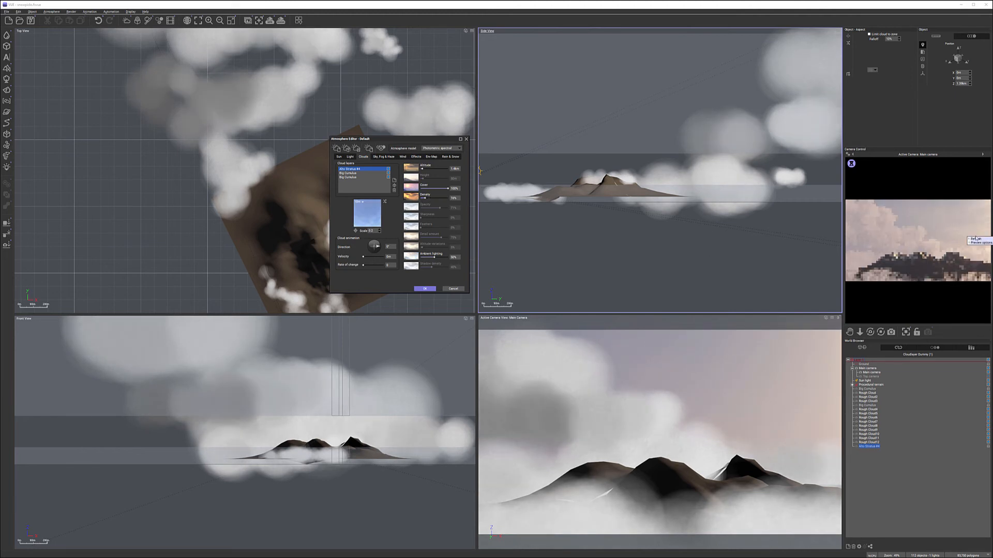
left_click(975, 239)
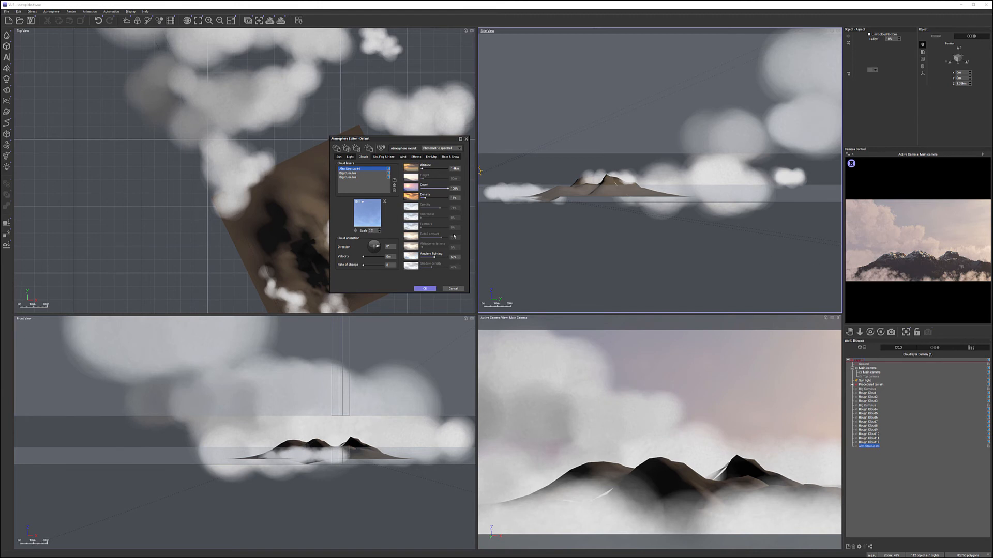
Fine-tune the haze mean altitude and slightly lower the haze ground density in the atmosphere settings.
left_click(383, 156)
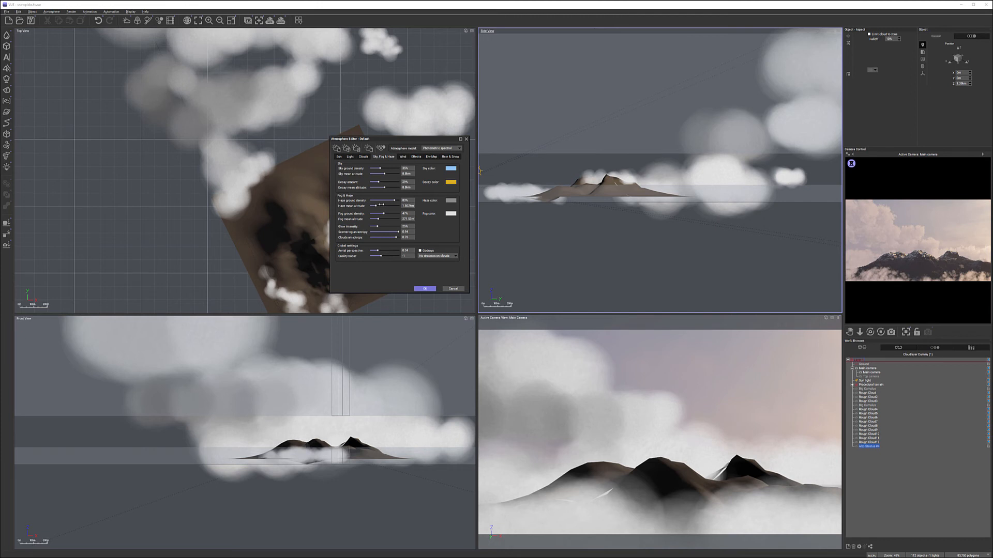
right_click(908, 270)
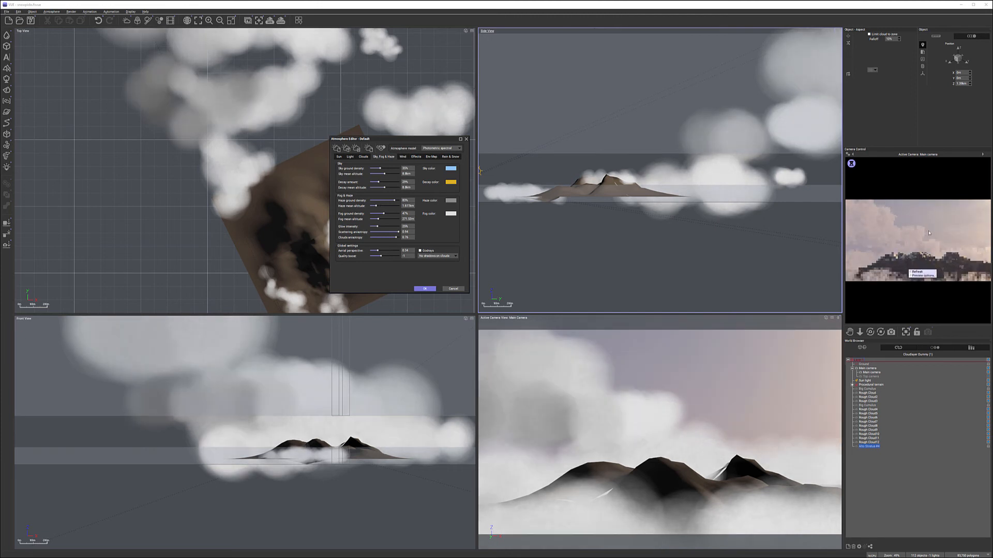
left_click(370, 232)
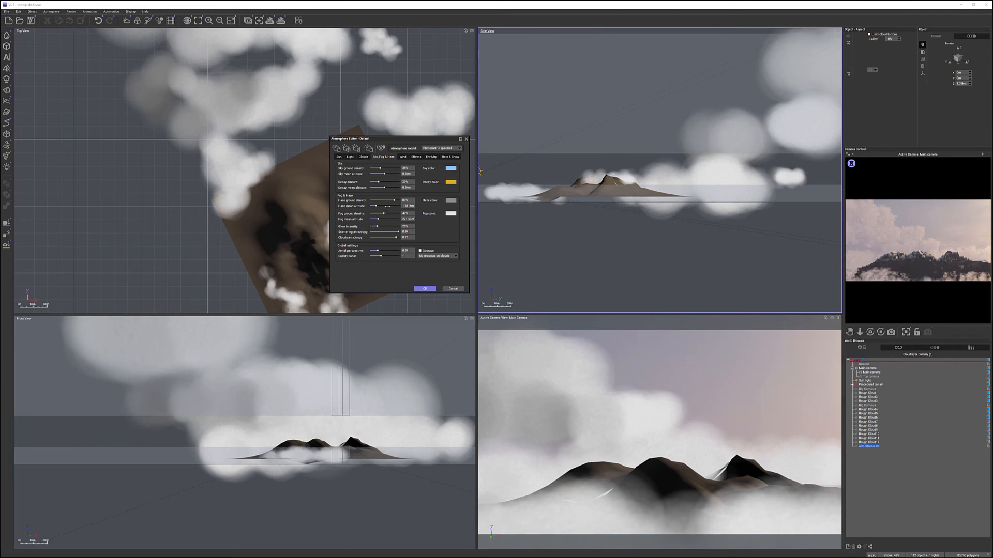
left_click_drag(383, 204, 387, 205)
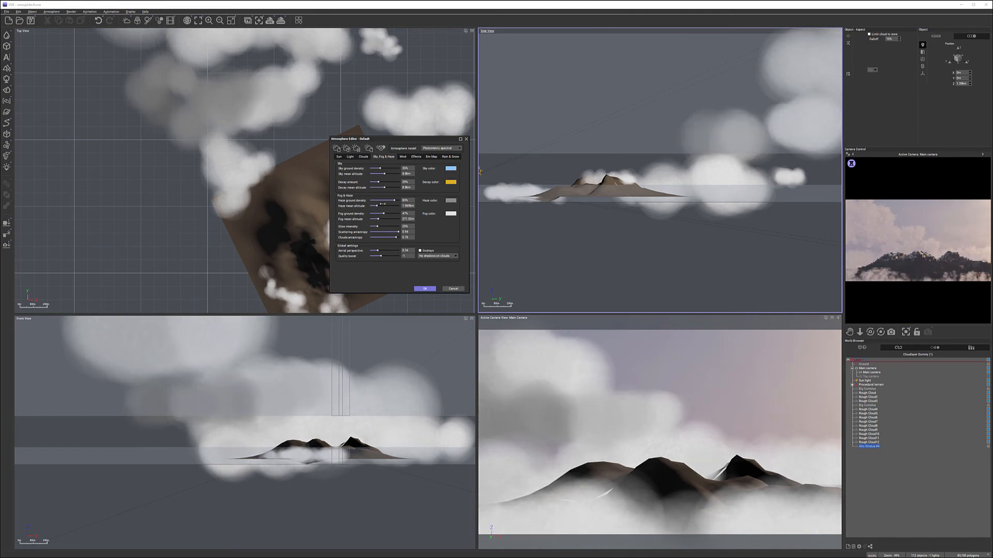
left_click_drag(381, 205, 393, 201)
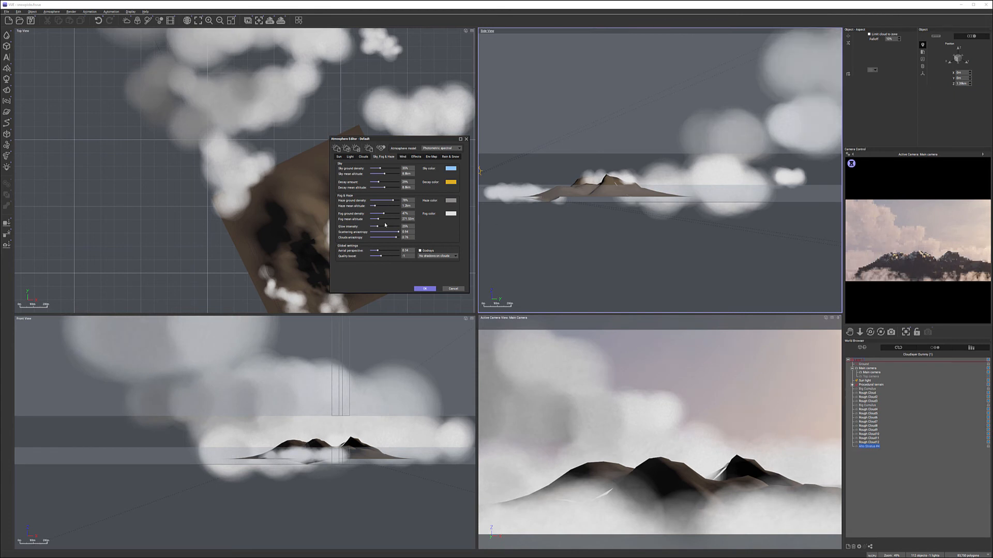
Rebalance the glow intensity against the haze ground density and refresh the camera preview.
left_click_drag(383, 226, 384, 226)
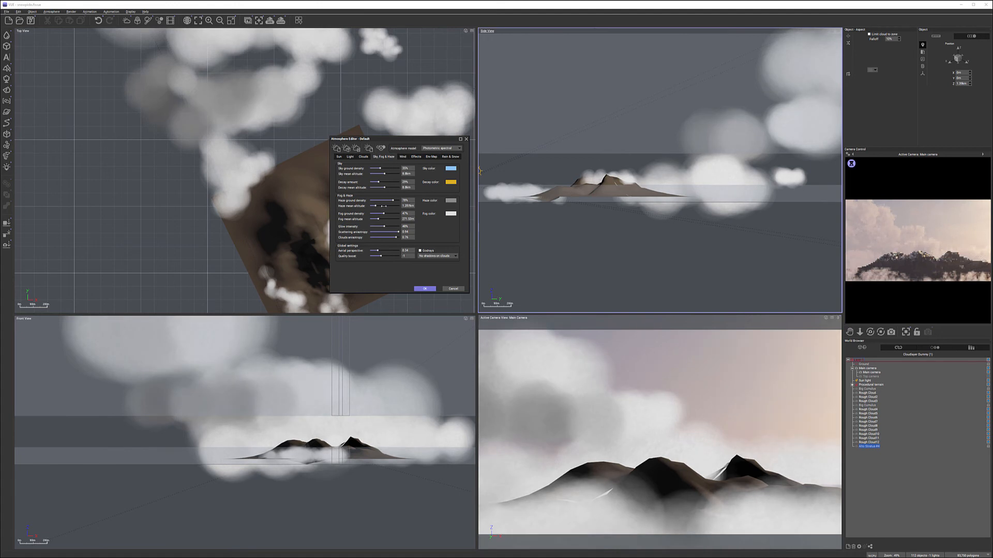
left_click_drag(392, 200, 392, 200)
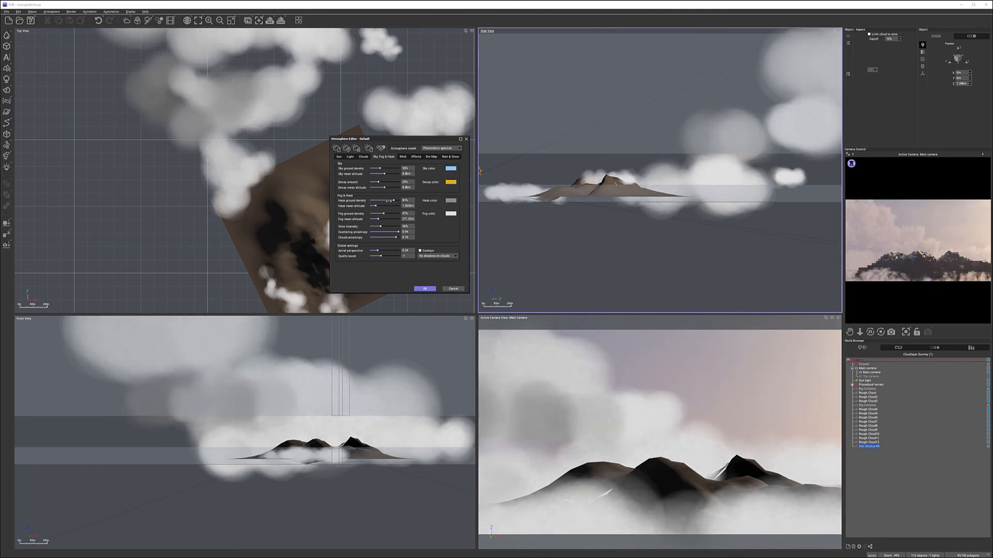
left_click_drag(385, 224, 392, 200)
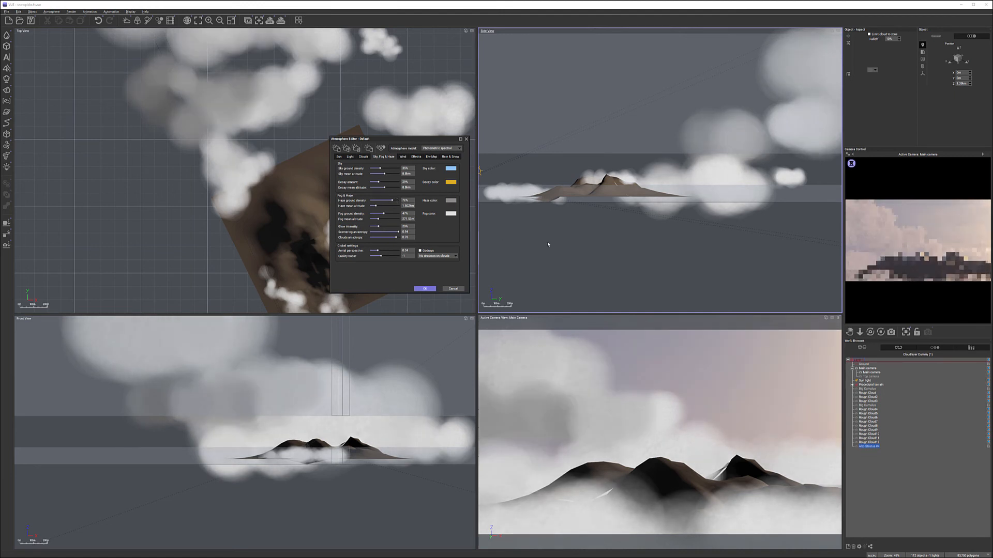
right_click(967, 223)
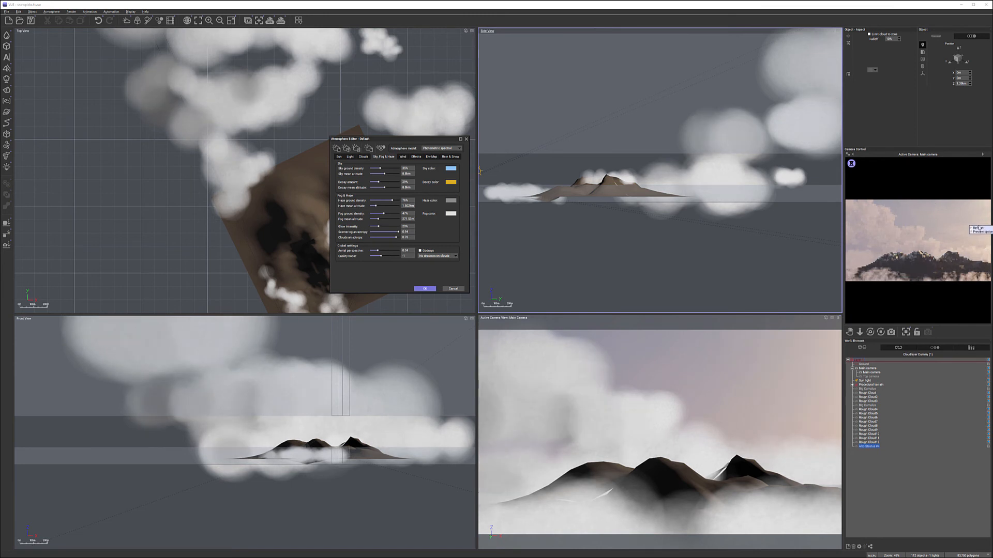
left_click(977, 228)
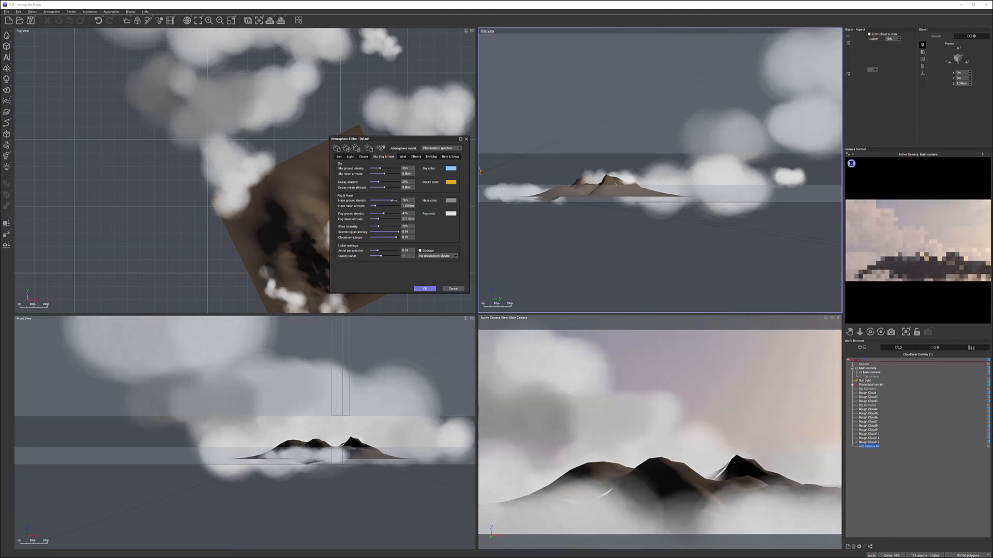
Slightly raise the atmosphere's decay amount and glow intensity, and accept the atmosphere settings.
left_click_drag(378, 182, 379, 182)
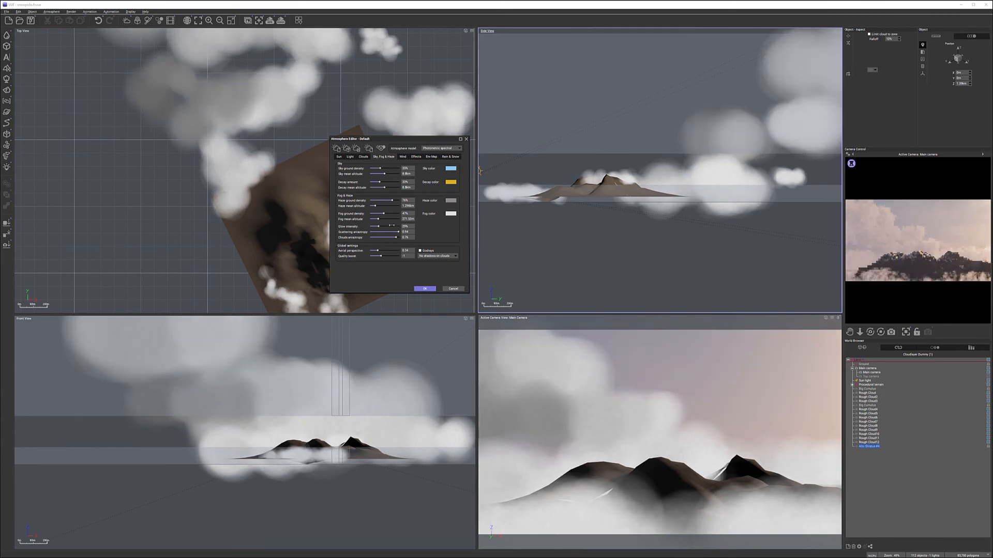
left_click_drag(378, 226, 388, 226)
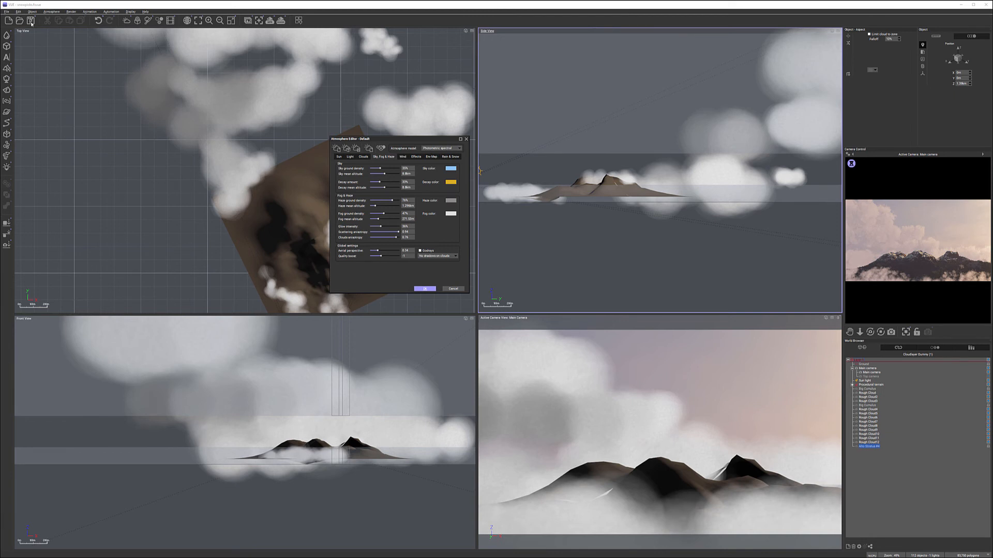
key("Return")
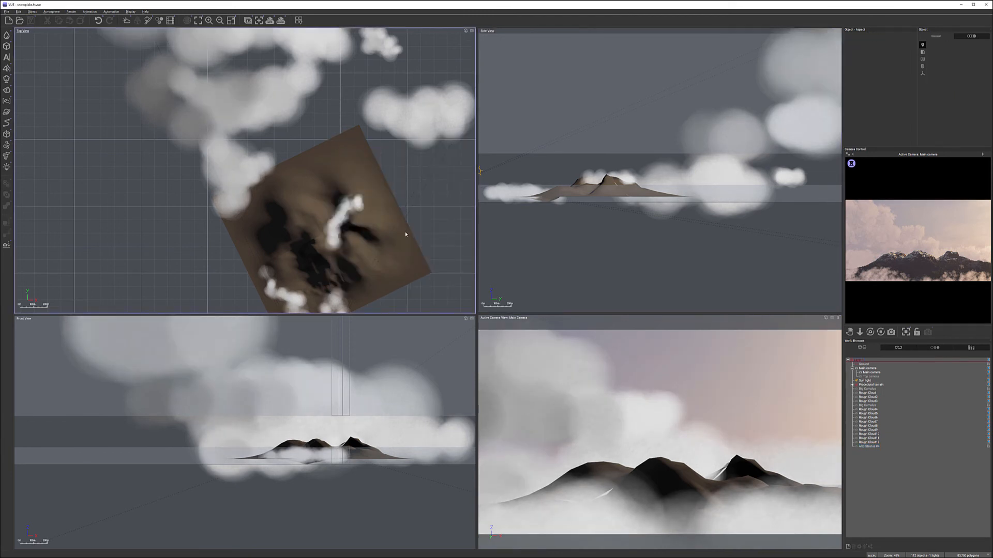
In the material of the large MetaCloud at the terrain's front edge, reduce the detail scaling and set the roughness to 71%.
right_click_drag(406, 234, 407, 88)
scroll(316, 197, "up", 6)
left_click(291, 194)
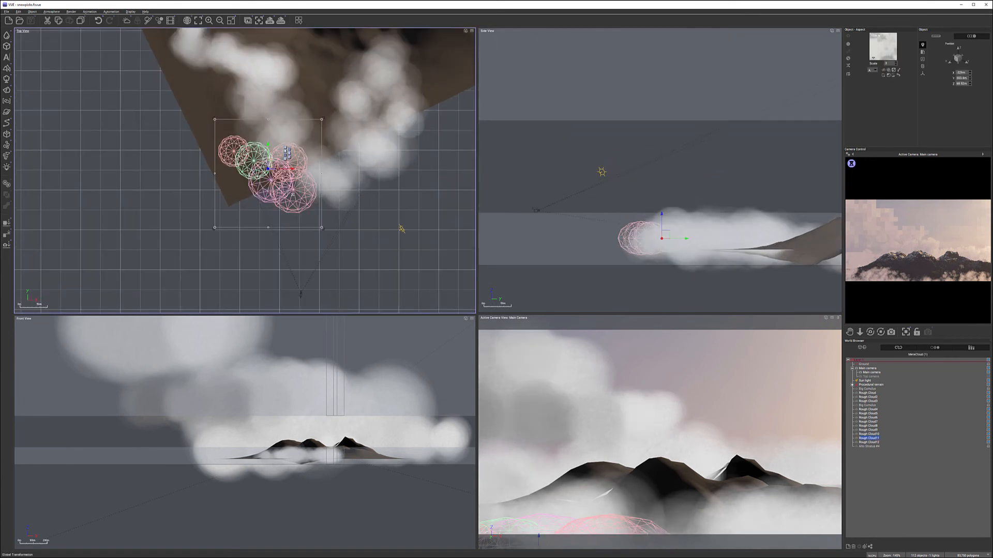
left_click(340, 190)
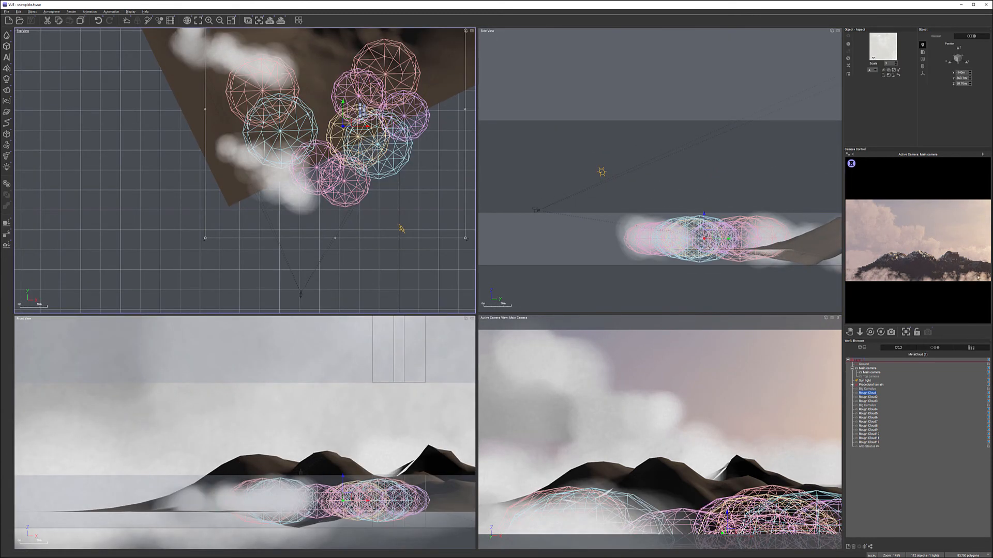
double_click(882, 47)
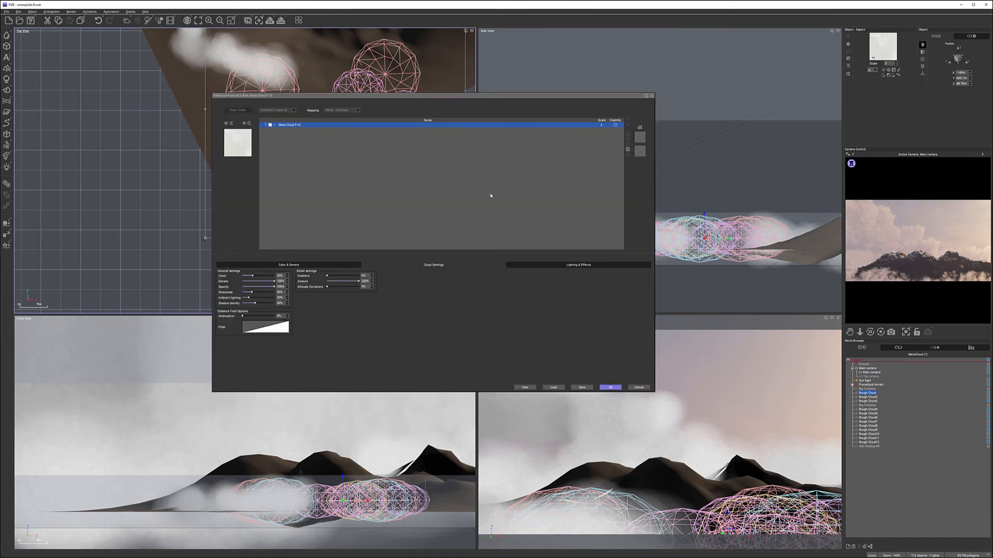
left_click(374, 264)
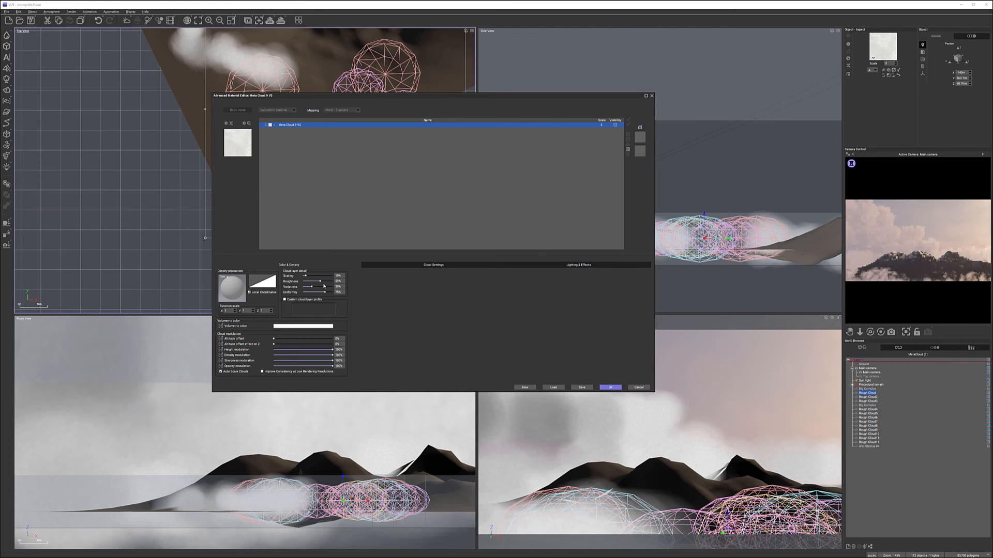
left_click_drag(321, 282, 326, 282)
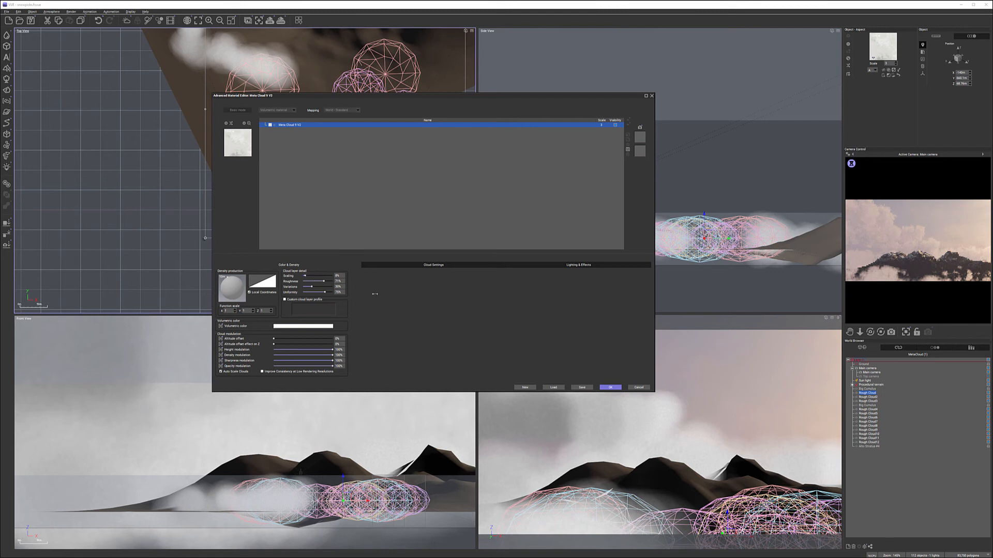
right_click(963, 304)
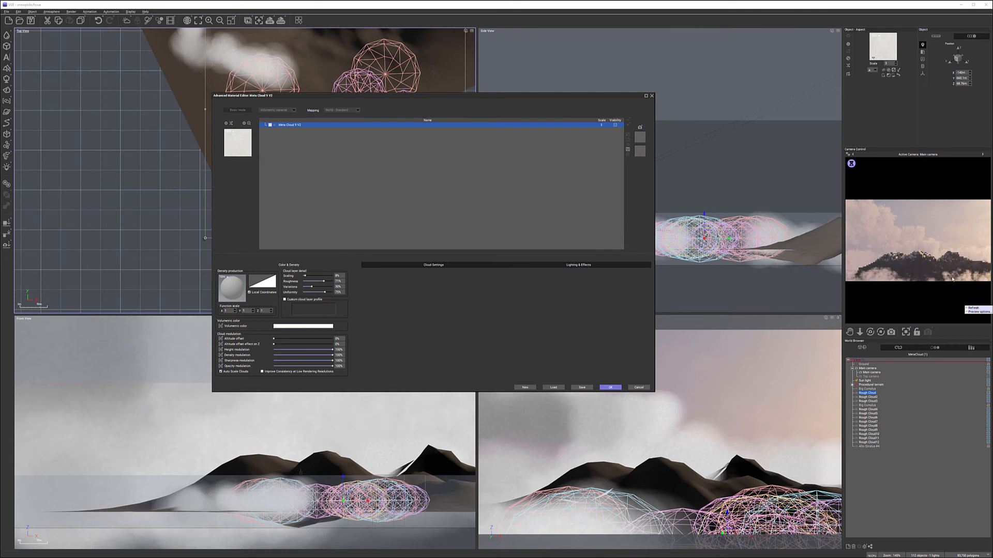
left_click(393, 291)
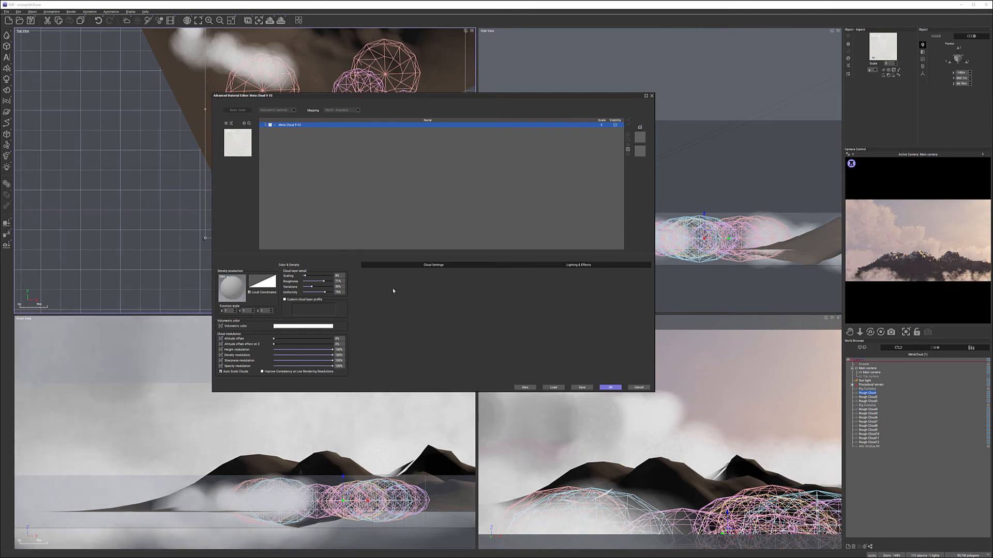
Adjust the cloud material's cover, set its density to about 80%, and strongly raise its ambient lighting.
left_click(440, 266)
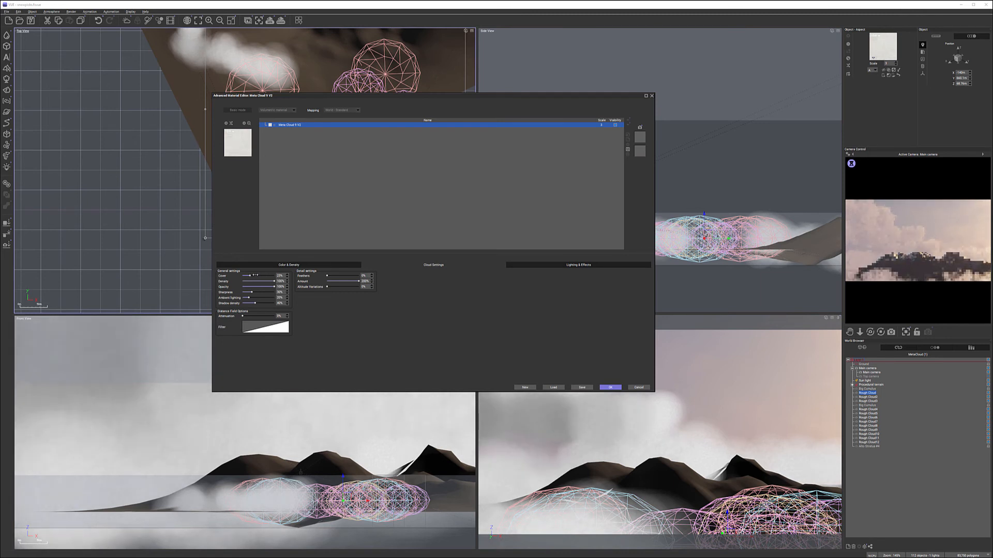
left_click_drag(257, 276, 259, 275)
left_click_drag(274, 281, 260, 281)
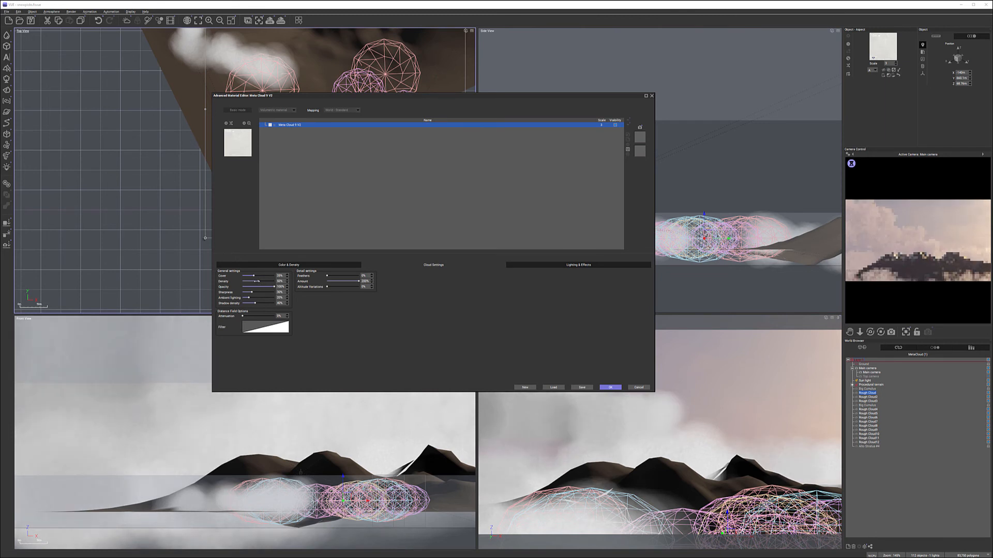
left_click_drag(260, 280, 268, 281)
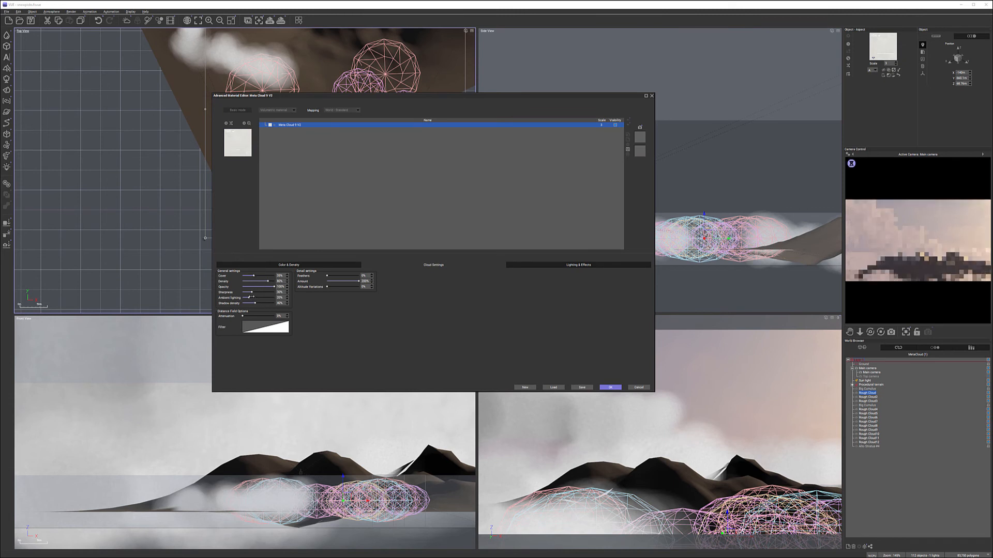
left_click_drag(248, 297, 271, 298)
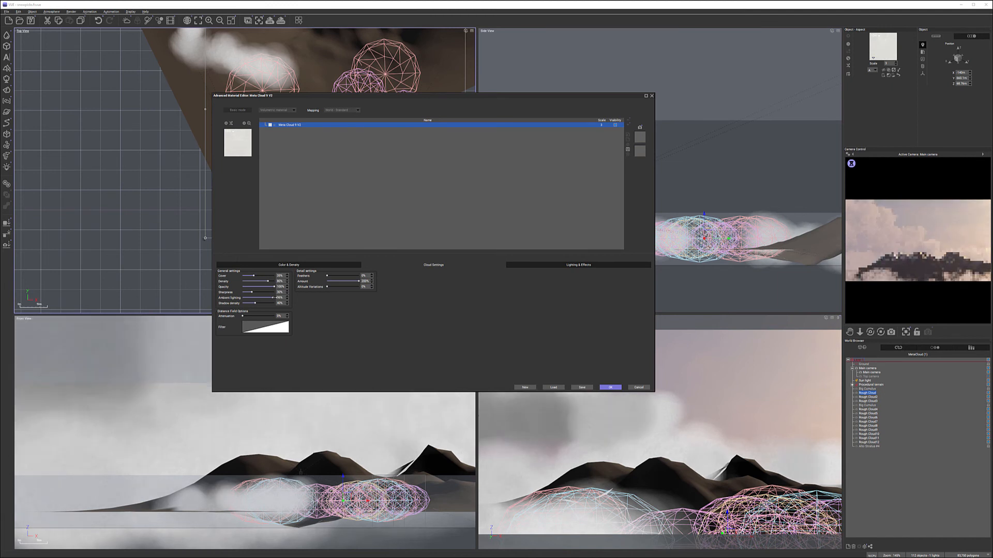
Raise the cloud material's shadow density to about 81%, force its ambient colour, and set the custom sky ambient colour to dark blue-grey.
mouse_move(273, 298)
left_mouse_down()
mouse_move(259, 298)
mouse_move(269, 304)
left_mouse_up()
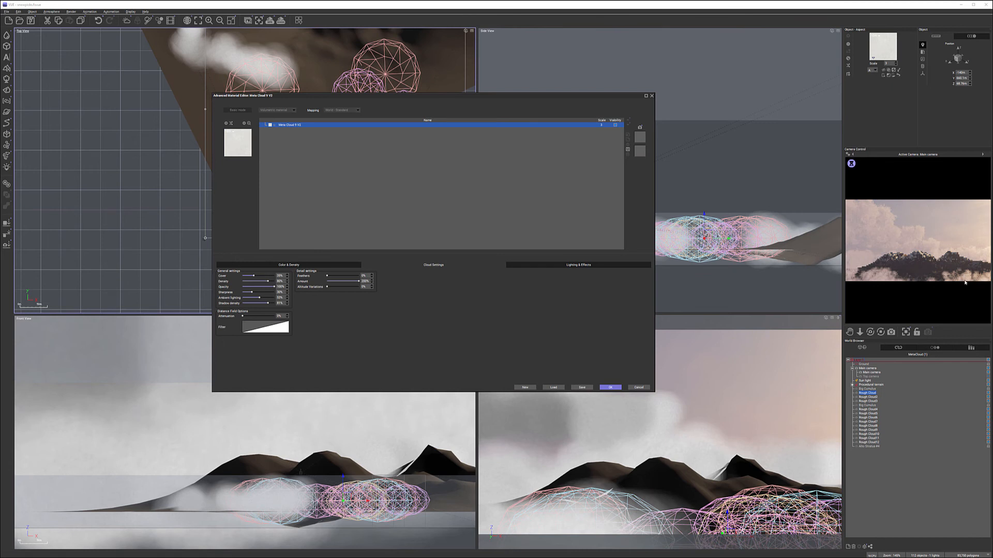
left_click(575, 266)
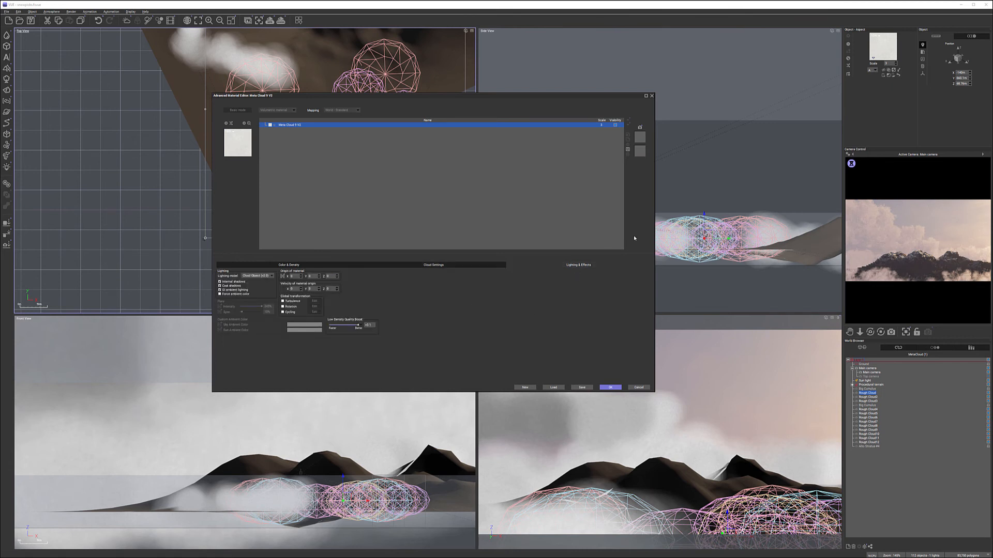
left_click(232, 295)
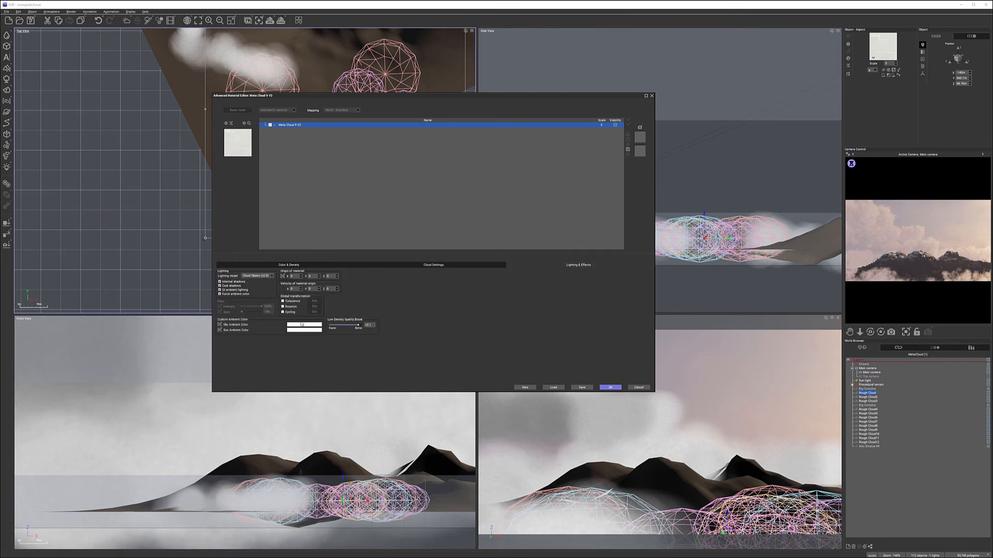
left_click(305, 324)
left_click(314, 337)
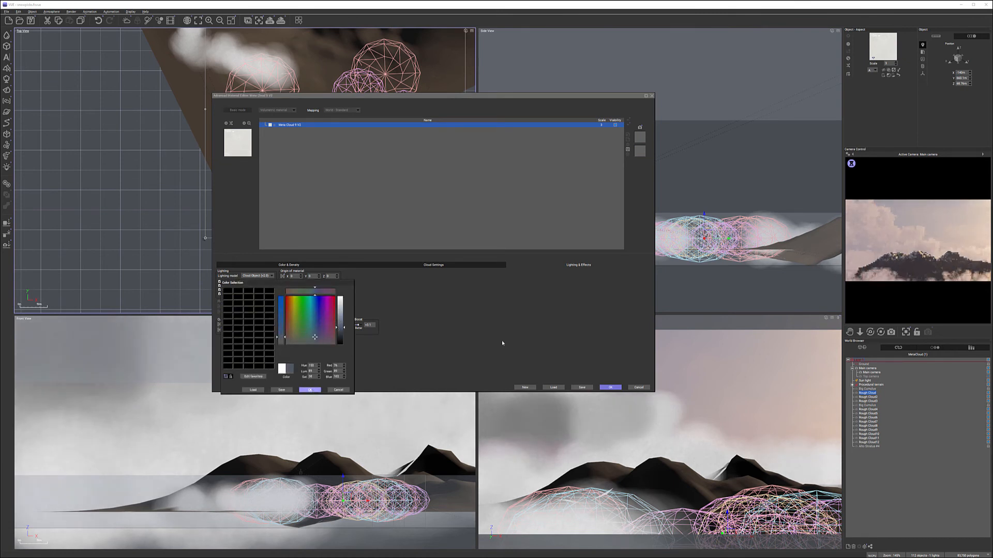
left_click(310, 390)
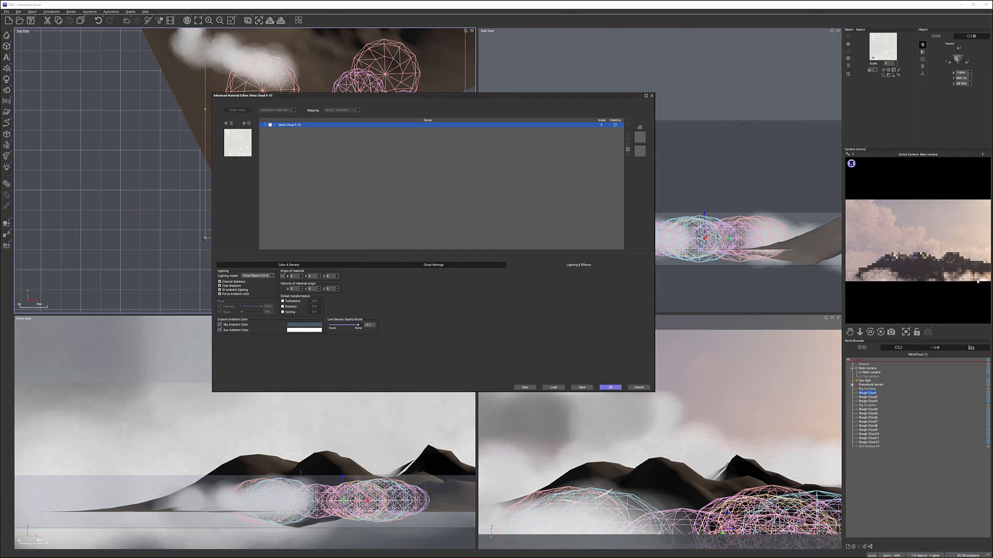
Set the material's custom sun ambient colour to a muted blue-grey.
left_click(304, 330)
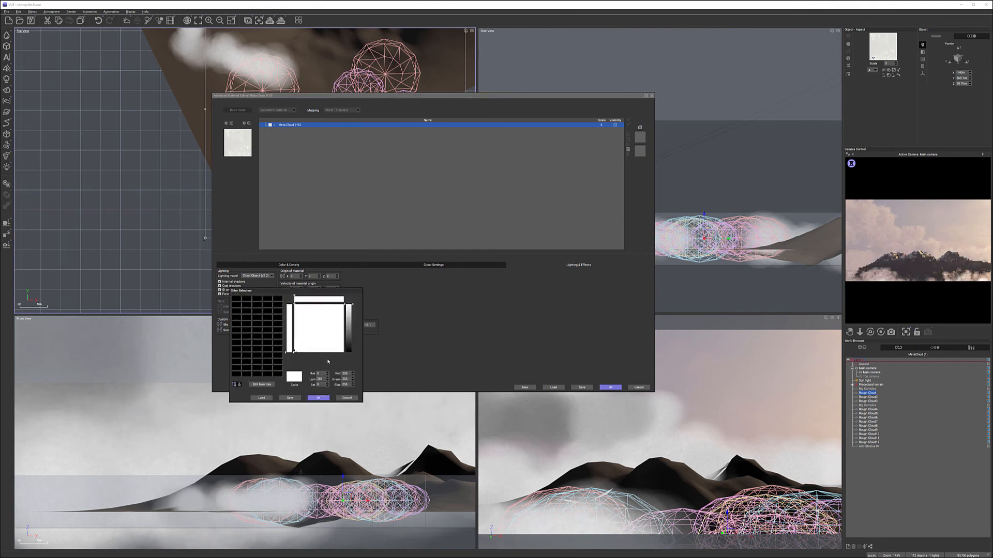
left_click_drag(348, 310, 349, 331)
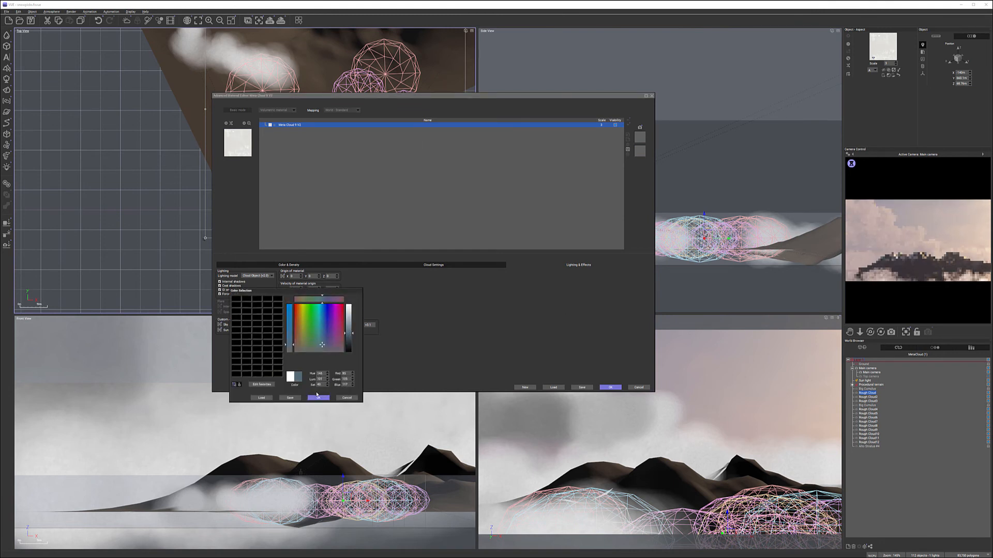
left_click(318, 398)
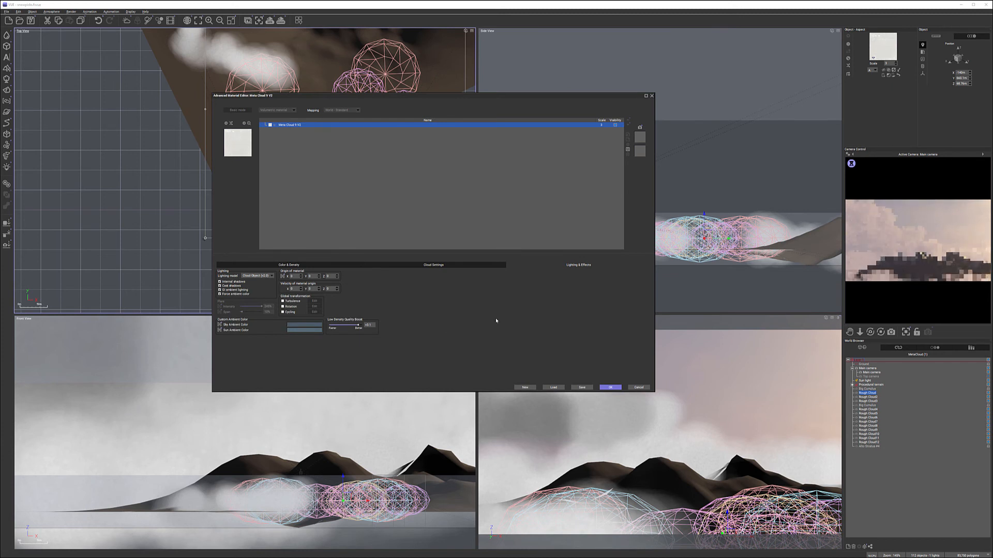
Raise the cloud material's ambient lighting to about 81% and accept the material changes.
left_click(417, 266)
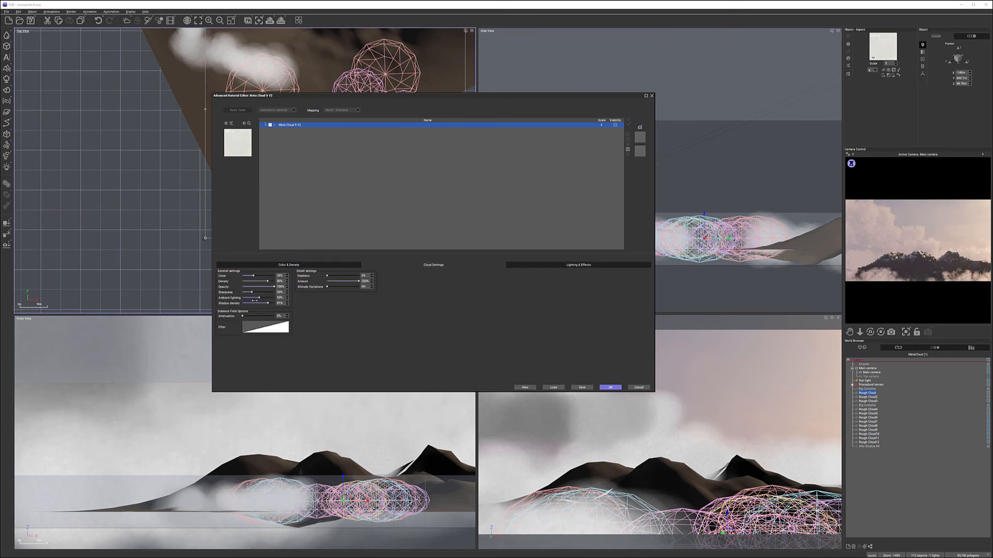
left_click_drag(262, 298, 272, 298)
left_click_drag(271, 298, 268, 298)
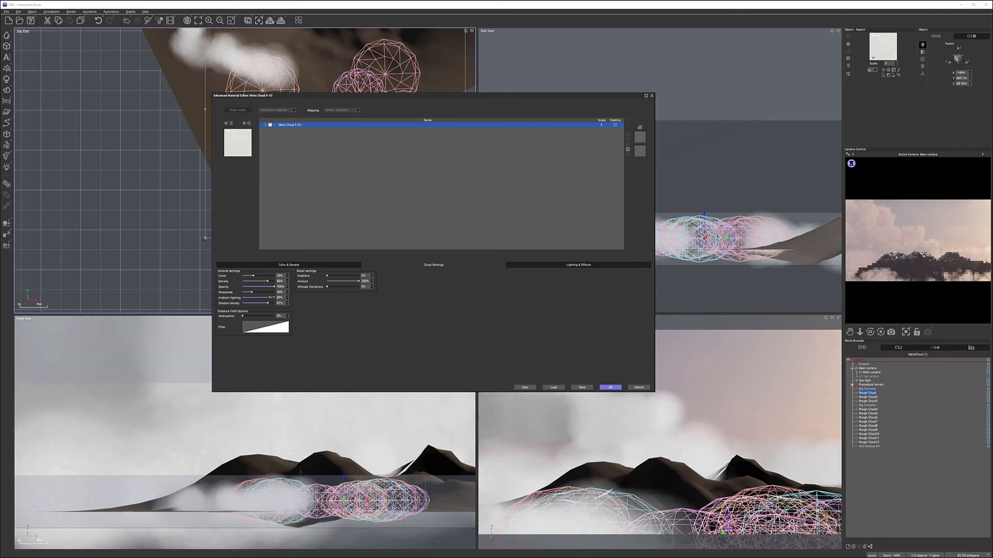
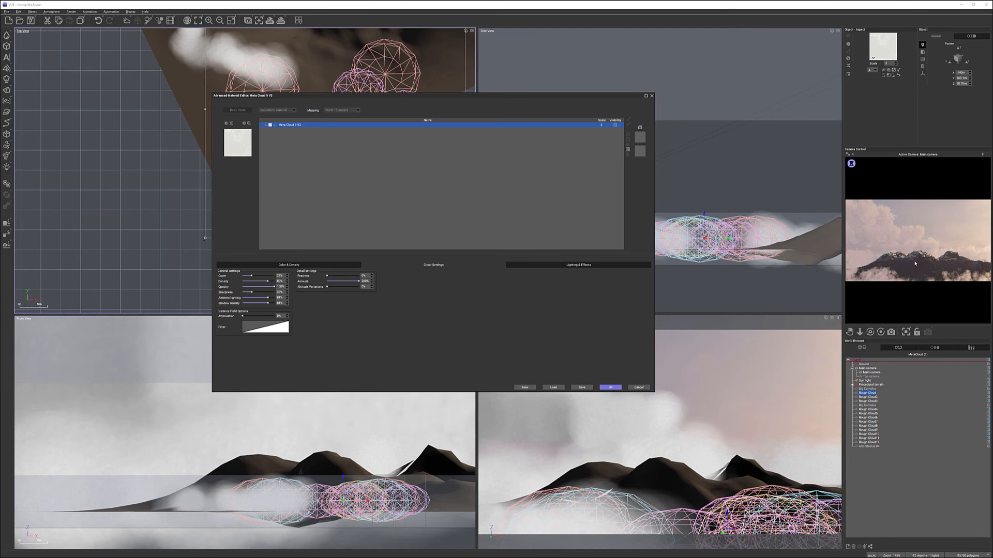
left_click(610, 387)
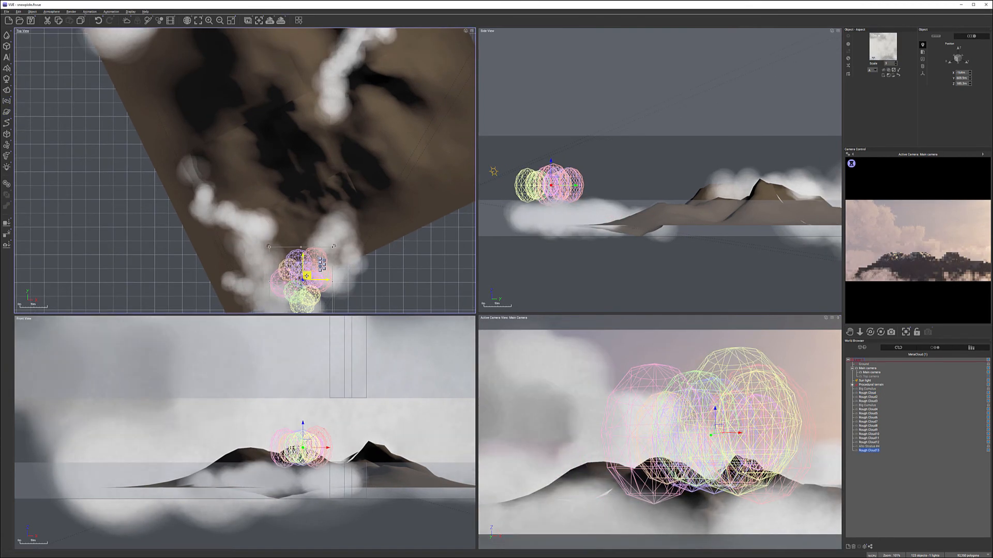
Move the newly added MetaCloud from the terrain's front edge onto the middle of the terrain and enlarge it strongly.
left_click_drag(310, 272, 313, 143)
left_click_drag(336, 189, 413, 274)
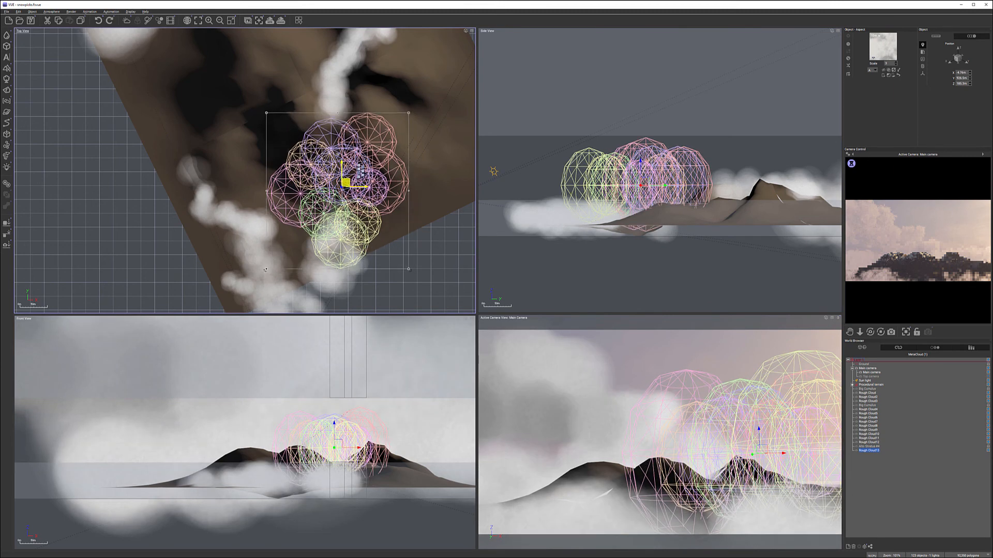
left_click_drag(349, 178, 309, 110)
Lower the new MetaCloud into the terrain and flatten it vertically so that only its upper part rises above the slopes.
left_click_drag(724, 169, 737, 204)
left_click_drag(715, 268, 723, 216)
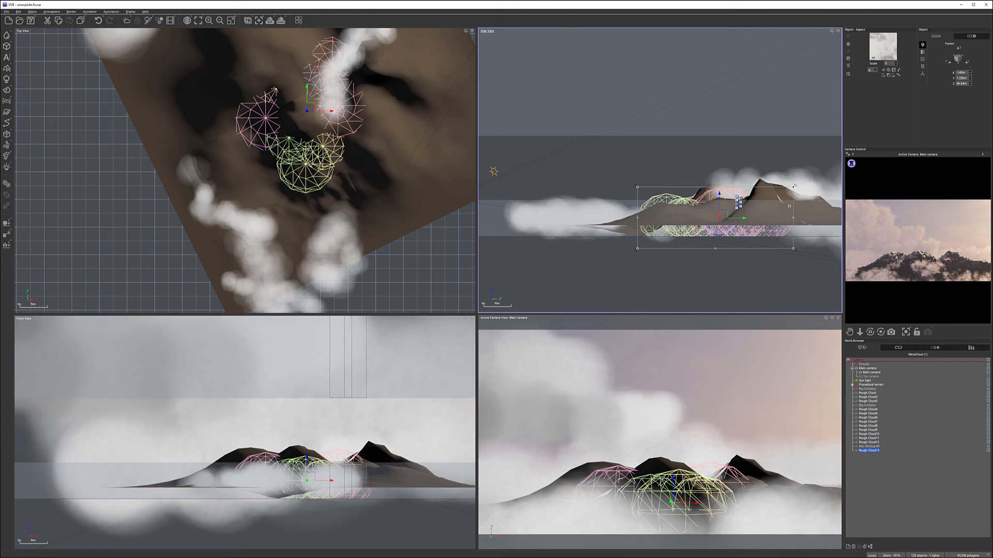
left_click_drag(719, 206, 719, 211)
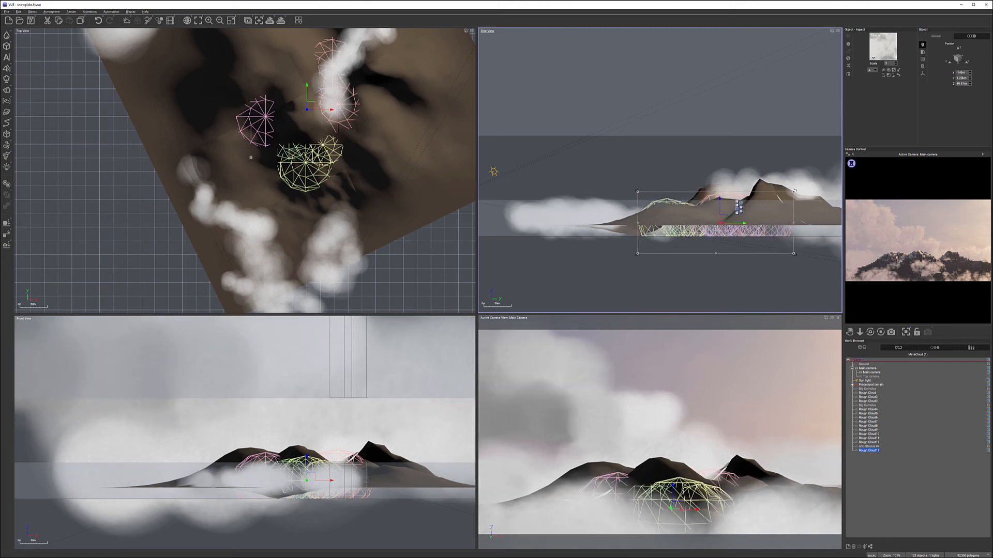
Reposition the flattened MetaCloud along the terrain's front slopes, then widen and rotate it.
left_click_drag(312, 115, 304, 151)
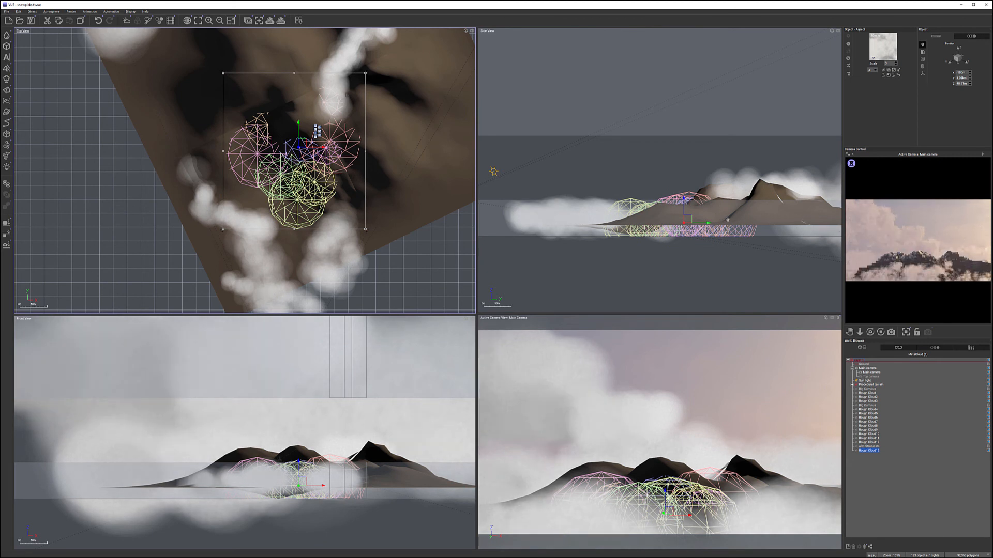
mouse_move(688, 215)
left_mouse_down()
mouse_move(702, 221)
mouse_move(694, 240)
mouse_move(708, 215)
left_mouse_up()
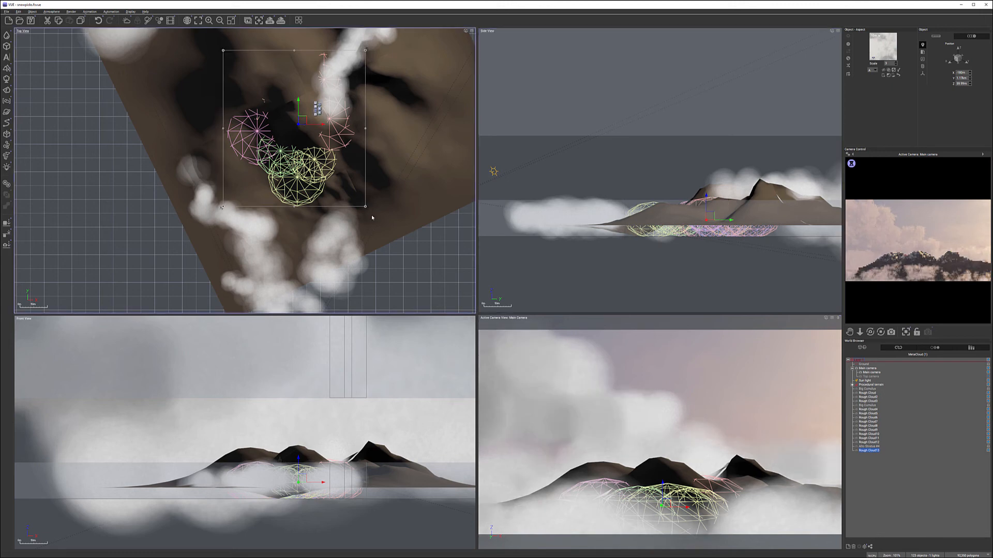
left_click_drag(365, 207, 403, 243)
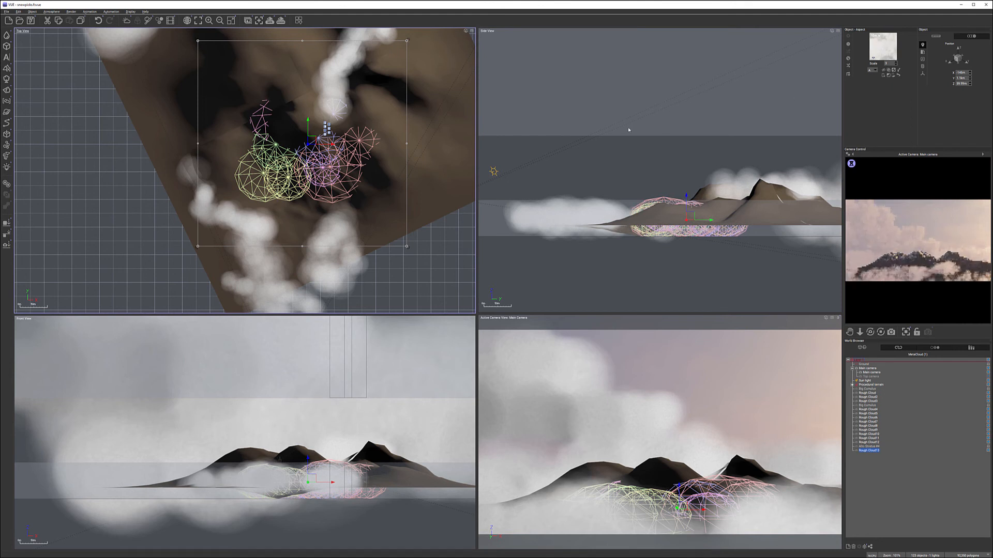
Reduce the density of the flattened MetaCloud's material to nearly zero and accept the material.
double_click(687, 203)
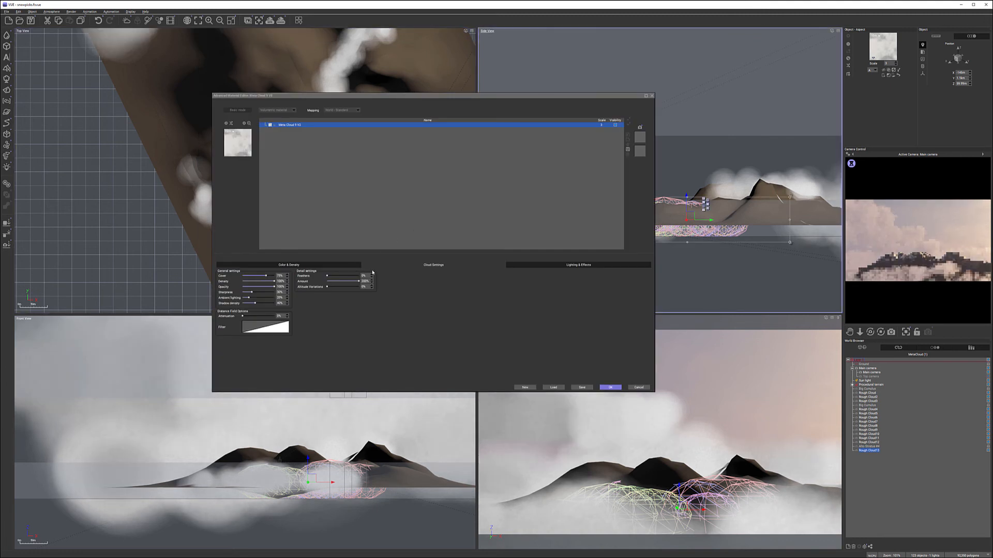
left_click_drag(273, 281, 249, 281)
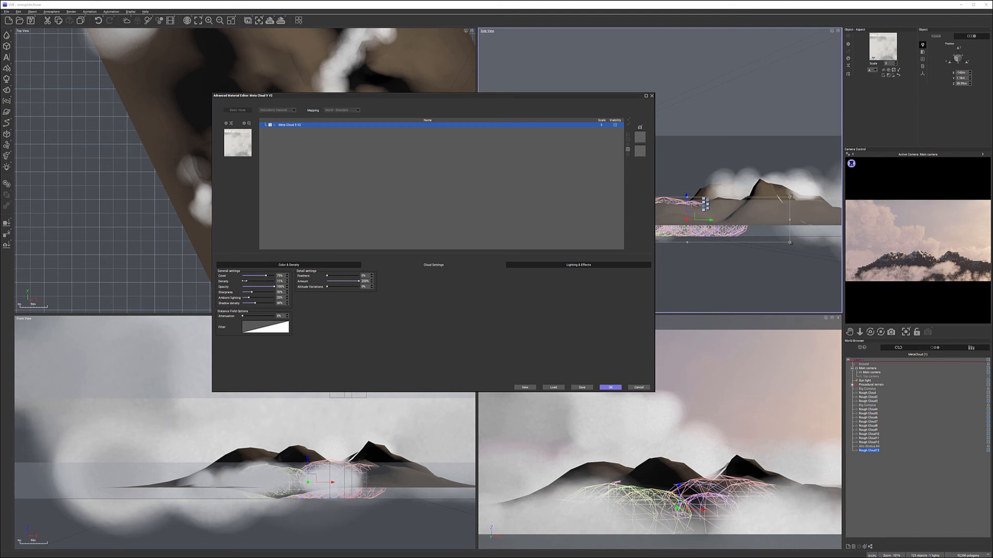
left_click_drag(245, 281, 239, 281)
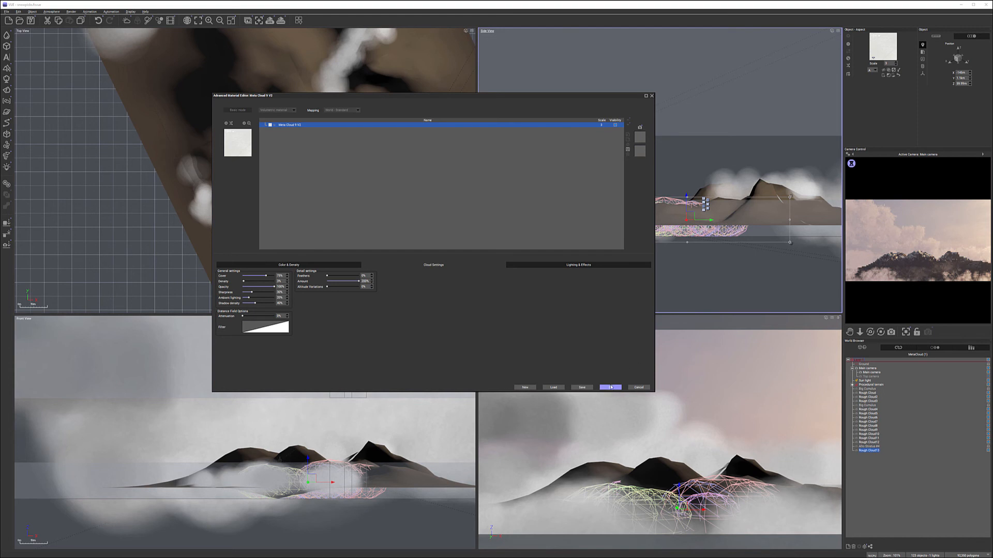
key("Return")
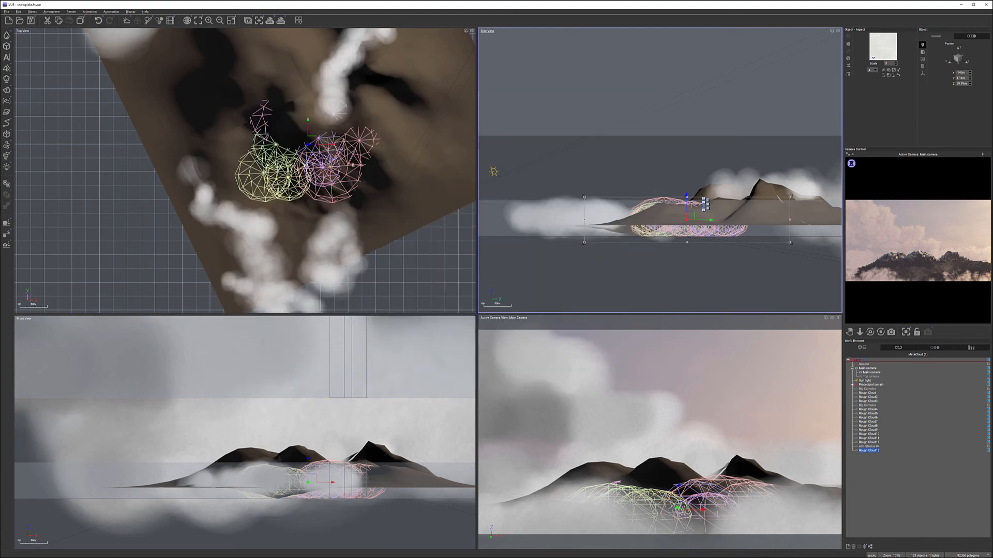
Shift the thin MetaCloud closer to the terrain's front edge, lower it slightly, and save the scene.
left_click_drag(313, 162, 299, 164)
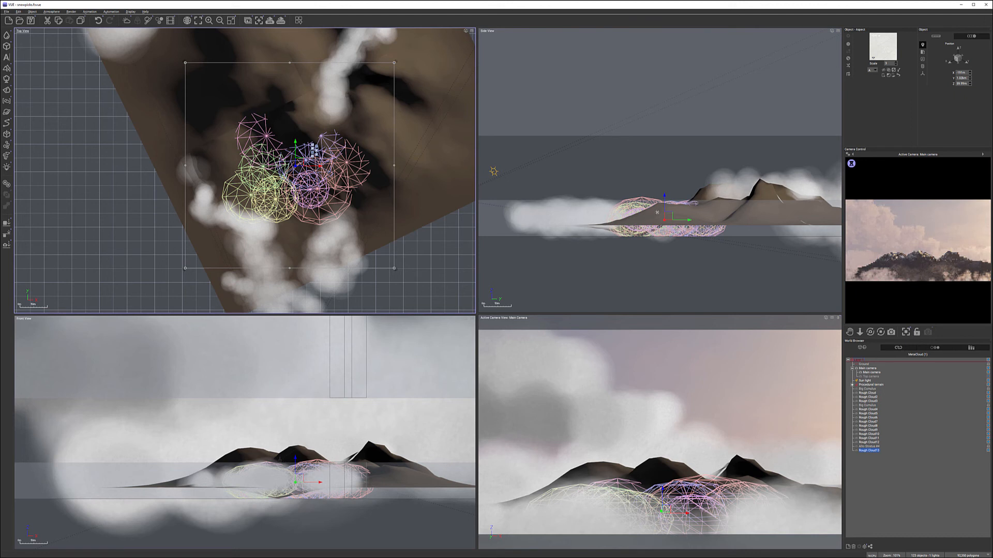
left_click(668, 216)
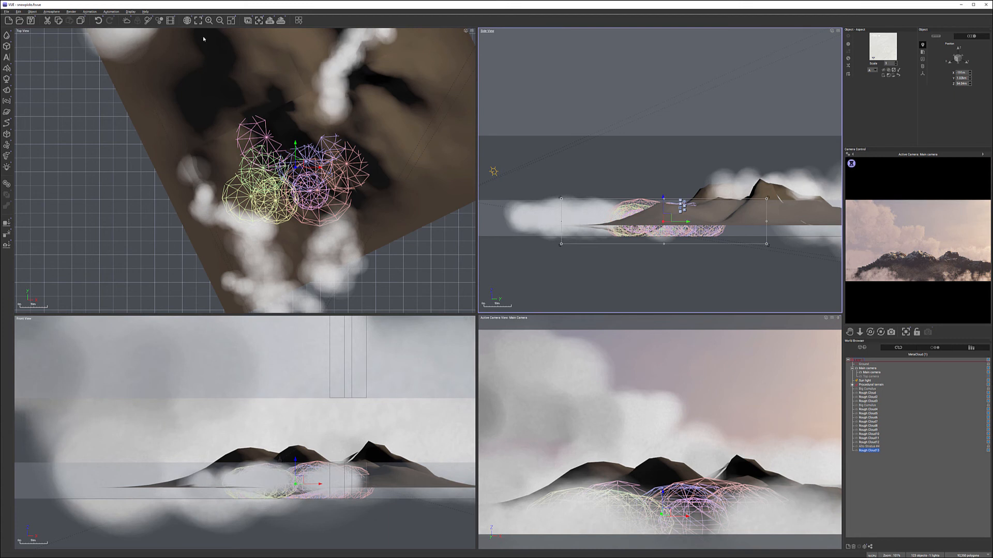
left_click(31, 20)
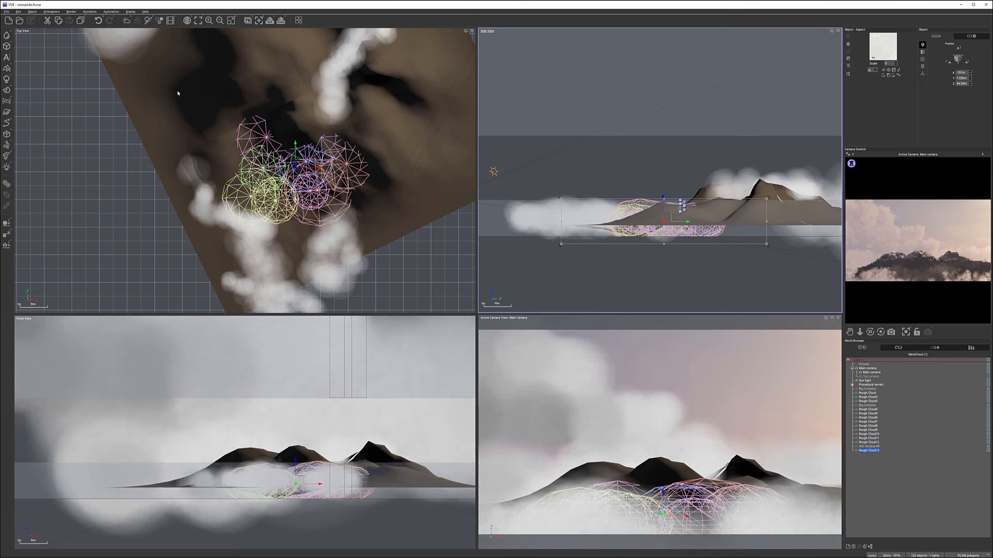
In the atmosphere settings, set the sky and fog quality boost to 1, adjust the lighting quality boost, and check the camera preview.
left_click(54, 13)
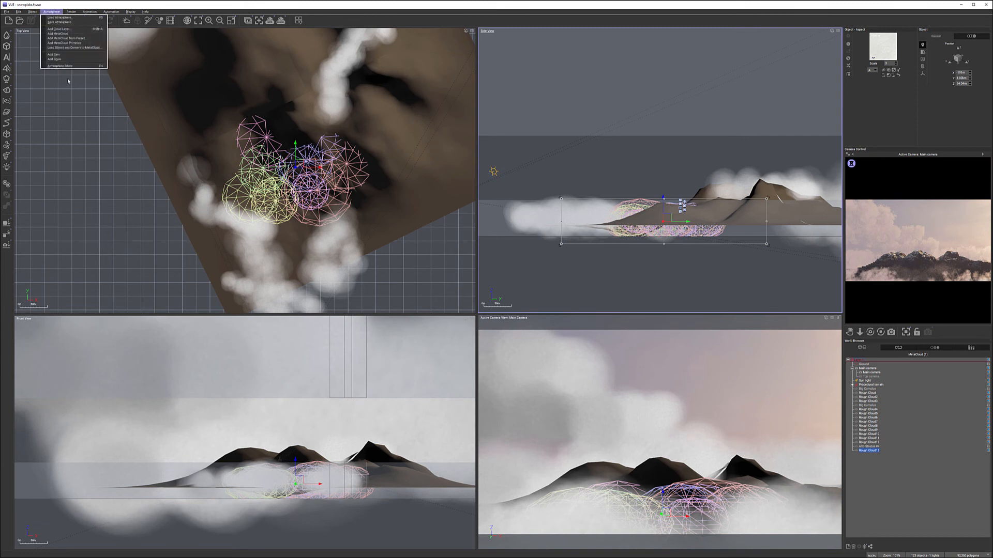
left_click(71, 66)
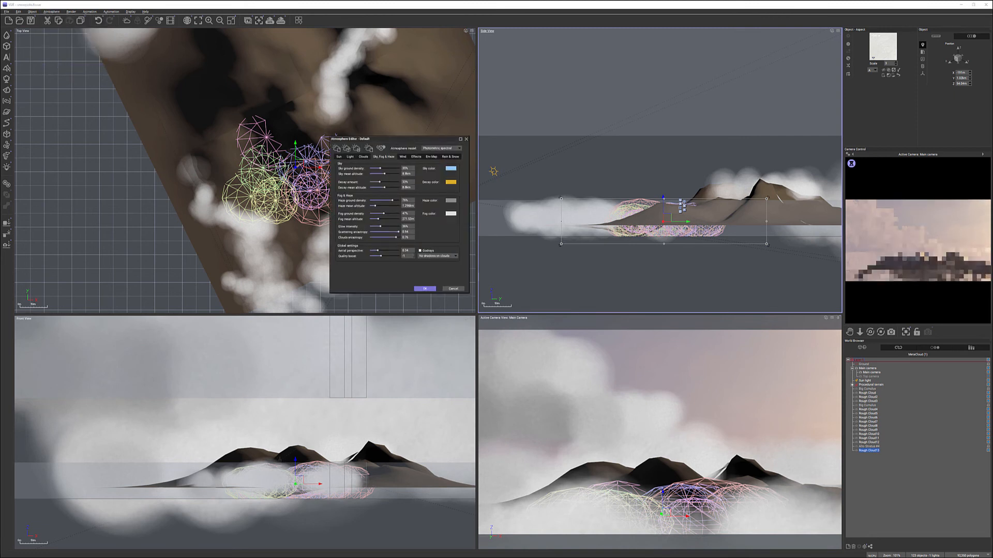
left_click(412, 257)
type("1")
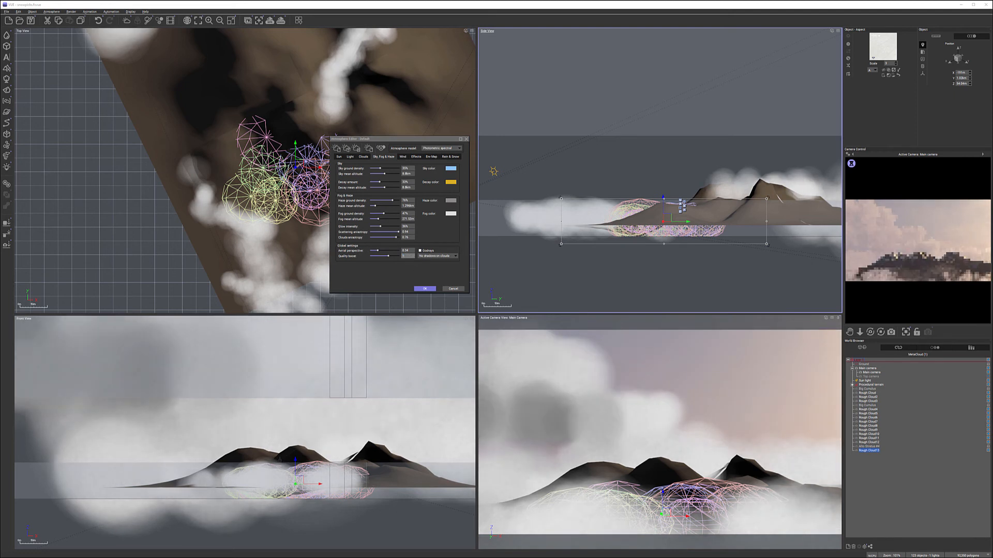
left_click(350, 156)
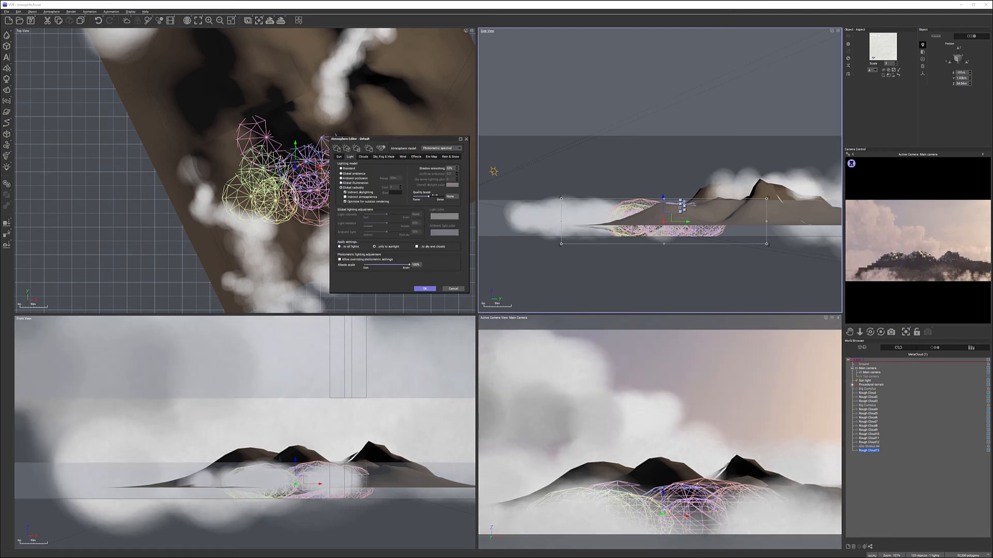
left_click_drag(433, 196, 432, 197)
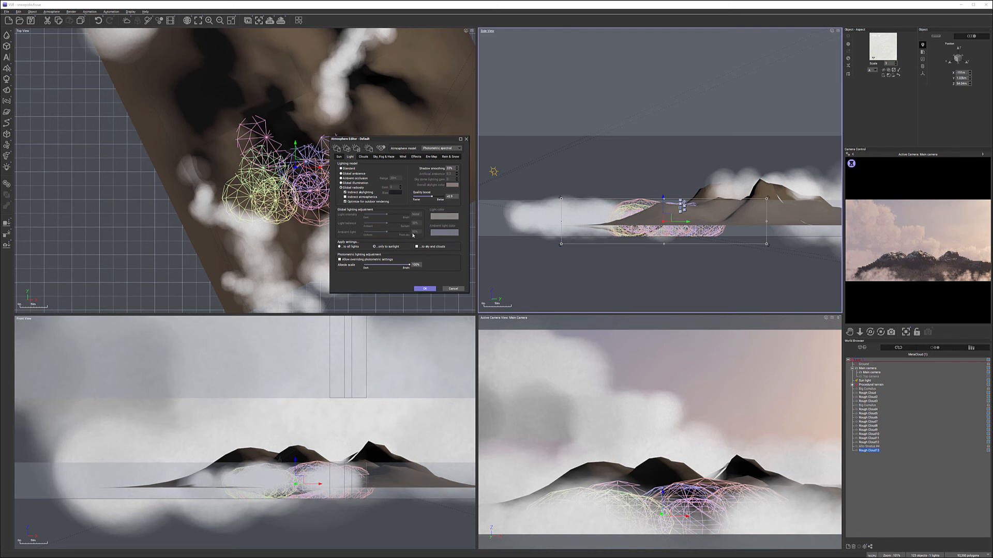
right_click(894, 262)
left_click(866, 262)
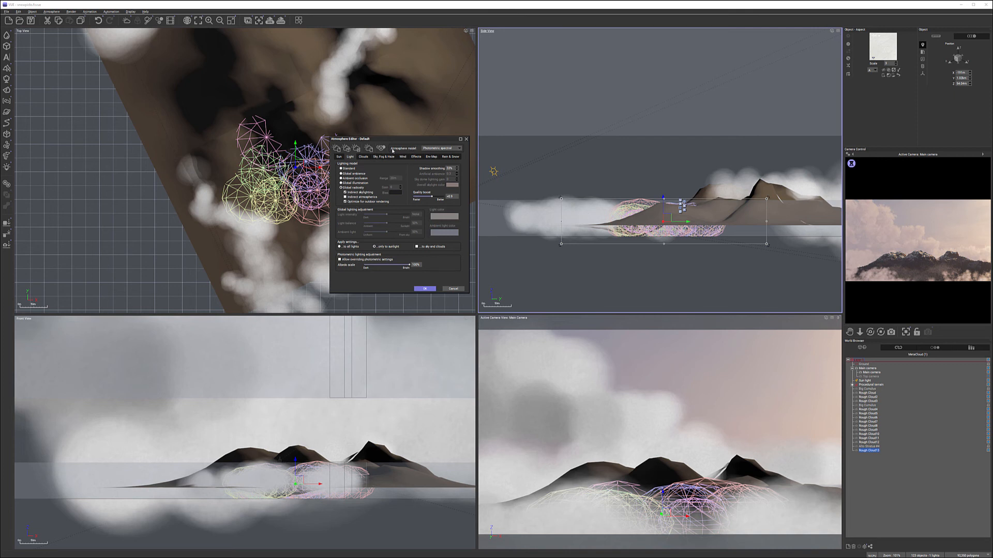
Fine-tune the atmosphere's decay amount and strongly raise the sky ground density.
left_click(363, 156)
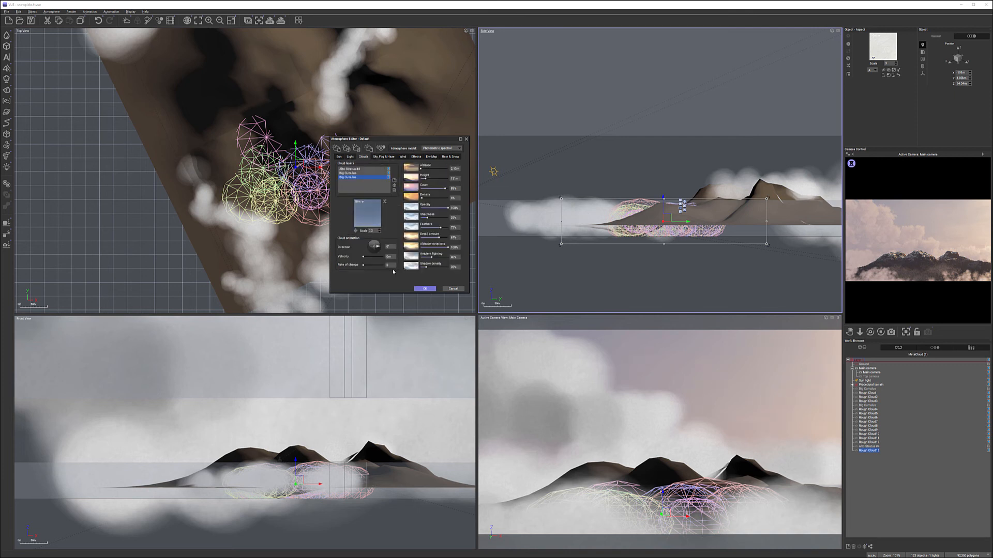
left_click(385, 157)
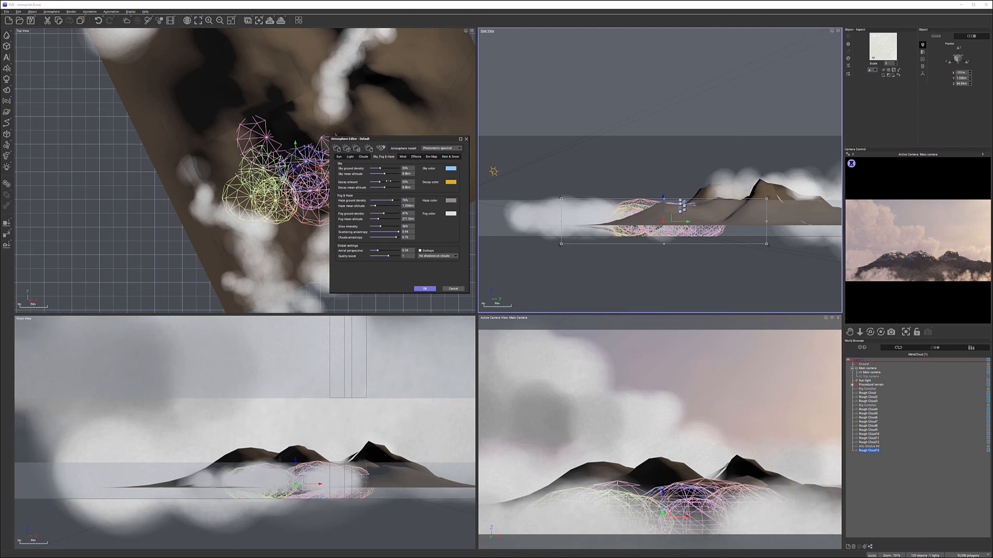
left_click_drag(388, 181, 383, 181)
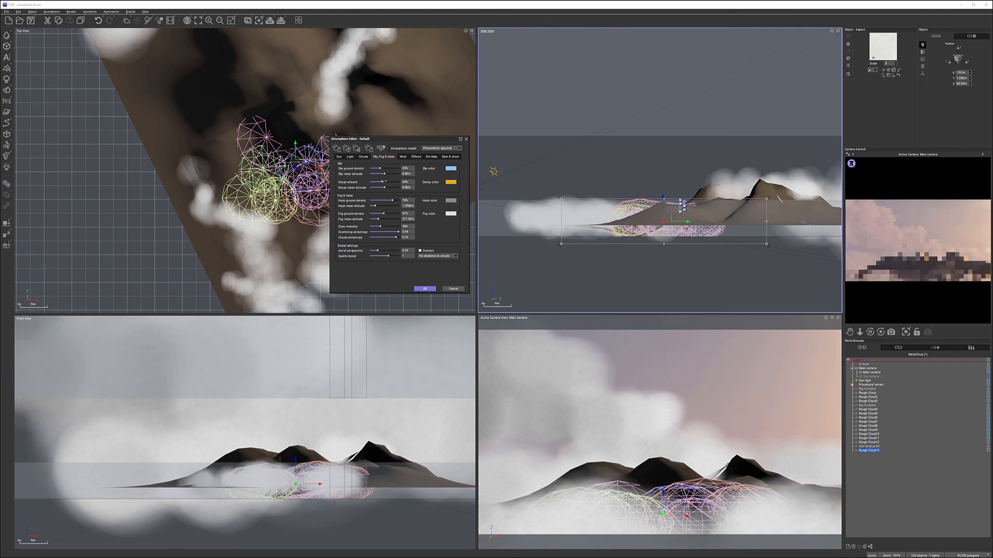
mouse_move(383, 181)
left_mouse_down()
mouse_move(381, 167)
mouse_move(396, 168)
left_mouse_up()
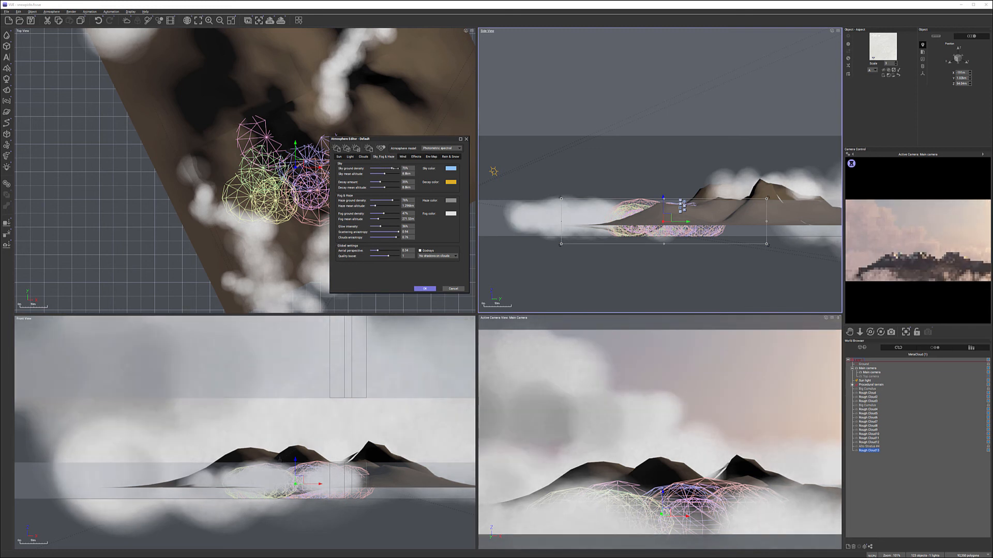
Fine-tune the atmosphere's sky ground density to about 74%, comparing slightly lower and higher settings in the camera preview.
left_click_drag(394, 168, 389, 168)
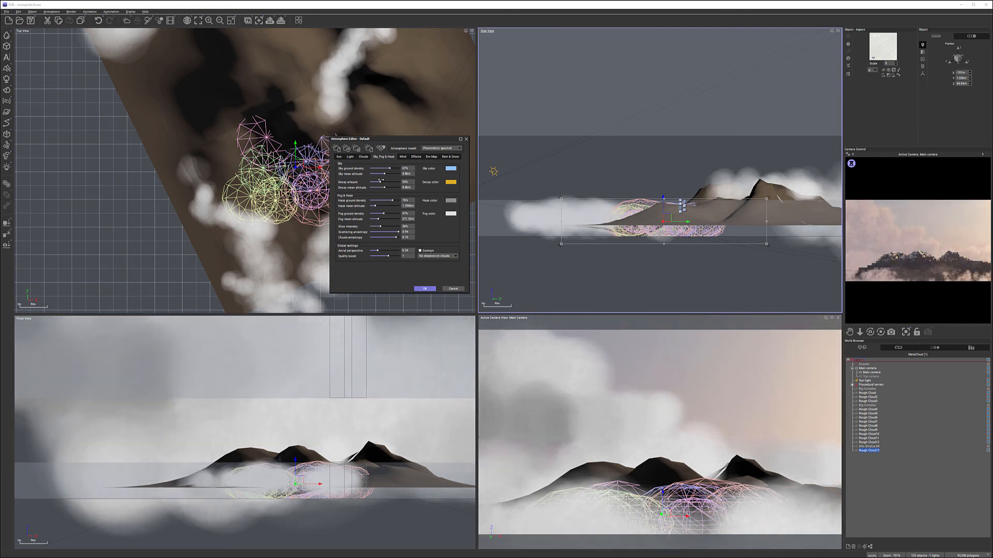
left_click_drag(389, 168, 392, 168)
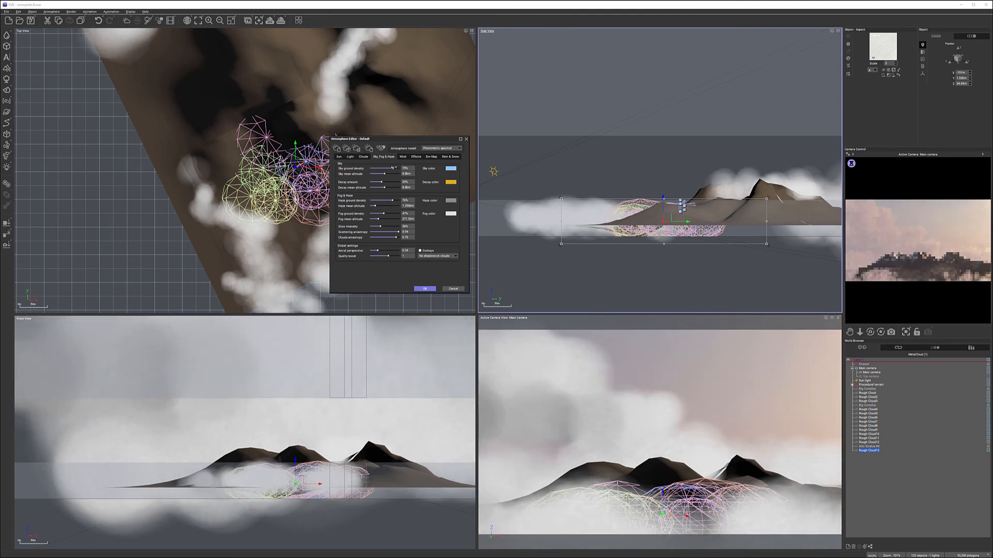
left_click_drag(394, 168, 391, 168)
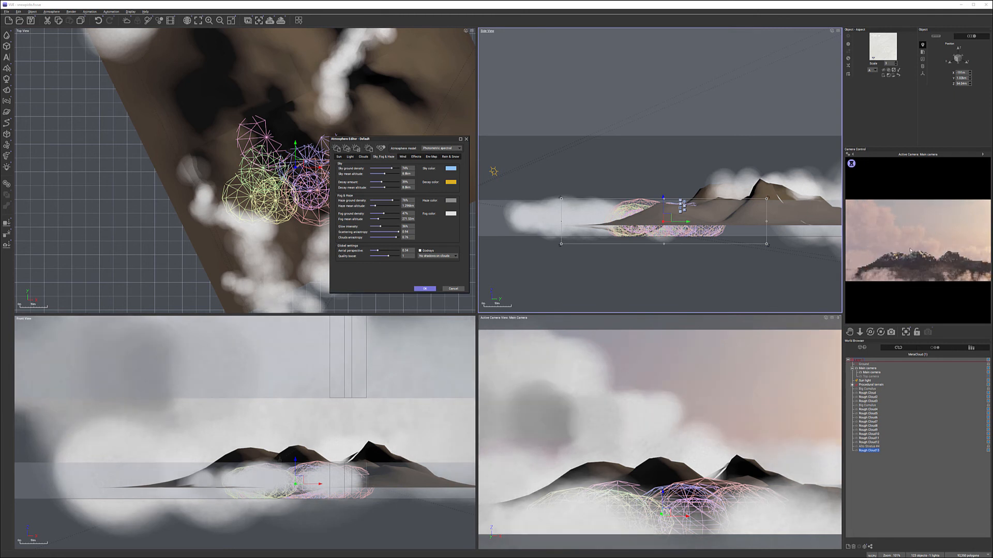
Reduce the haze ground density moderately, trying lower and higher amounts, and slightly lower the fog ground density.
left_click_drag(391, 200, 382, 199)
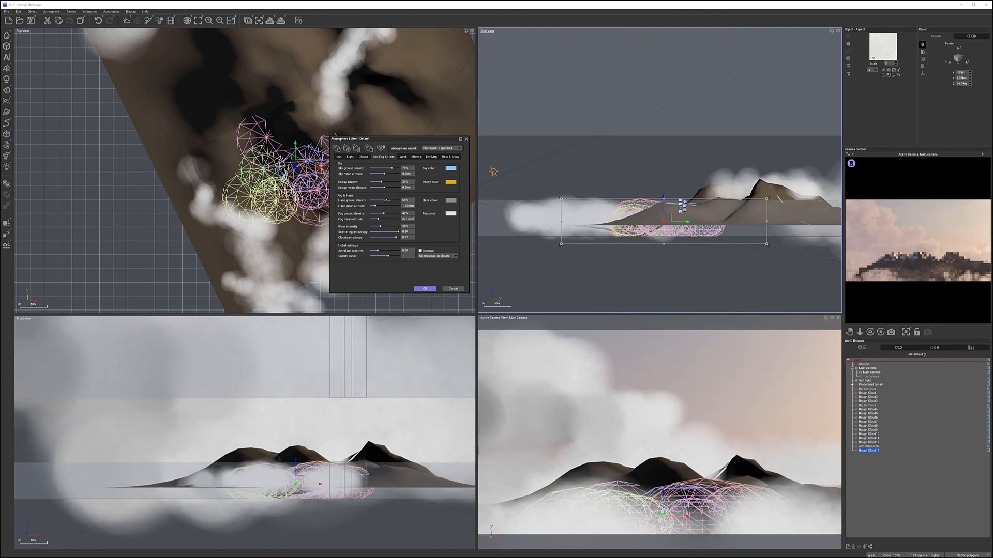
left_click_drag(385, 200, 398, 200)
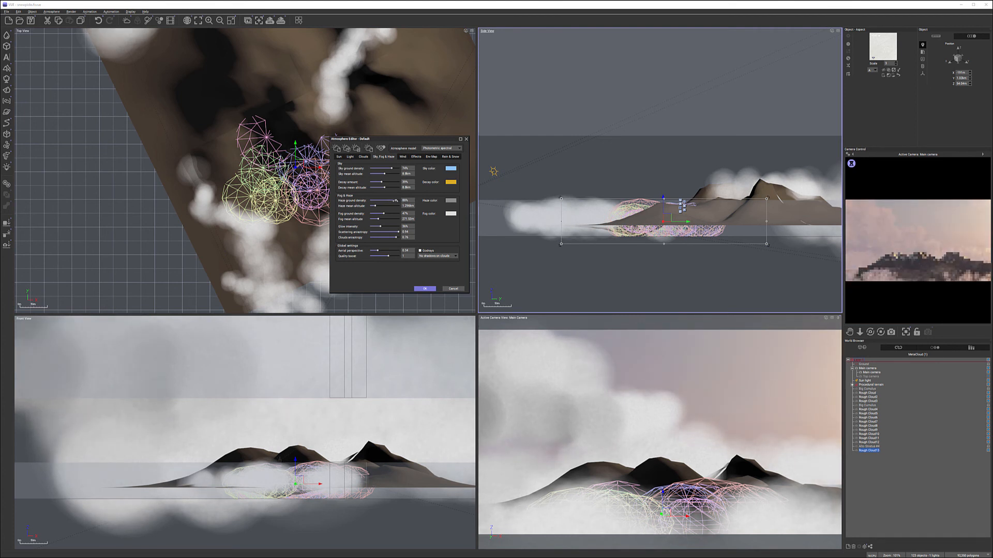
left_click_drag(396, 201, 392, 200)
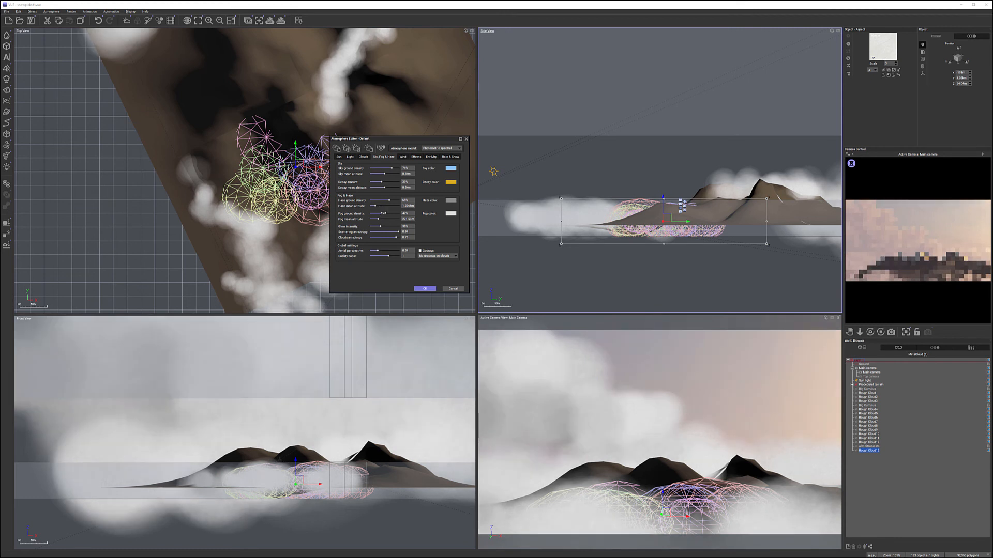
mouse_move(383, 213)
left_mouse_down()
mouse_move(372, 213)
mouse_move(394, 213)
mouse_move(377, 213)
left_mouse_up()
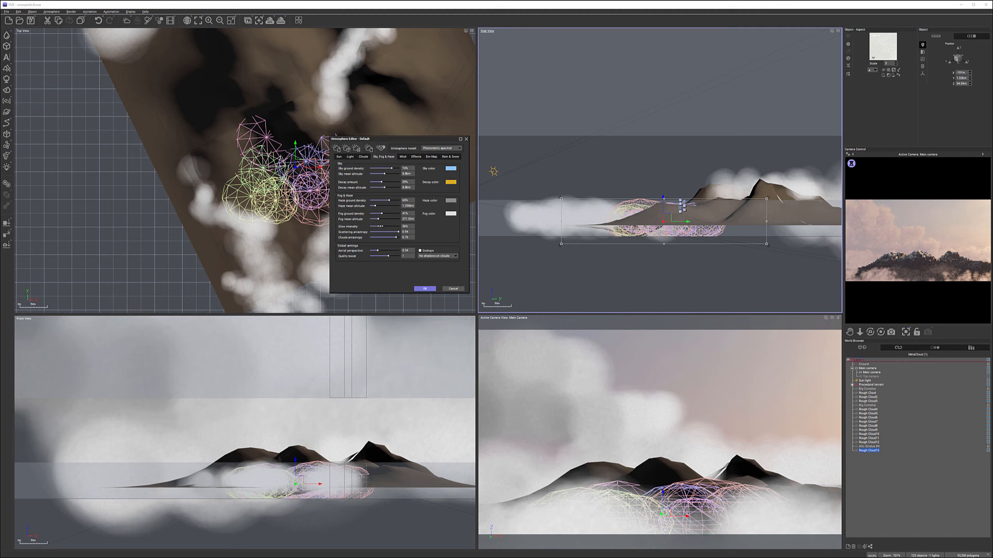
Reduce the atmosphere's glow intensity, adjust the scattering and clouds anisotropy, and accept the atmosphere settings.
left_click_drag(380, 226, 389, 226)
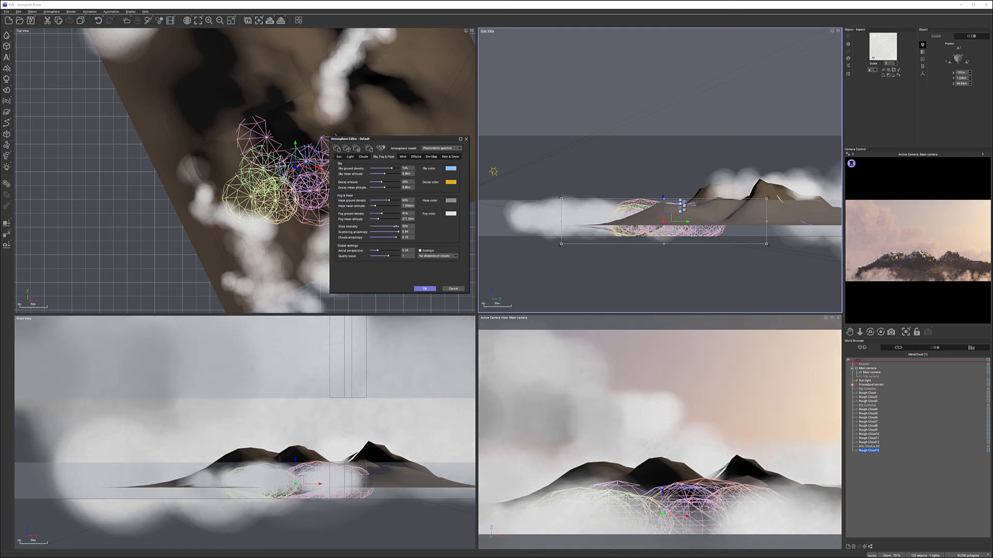
left_click_drag(396, 226, 374, 227)
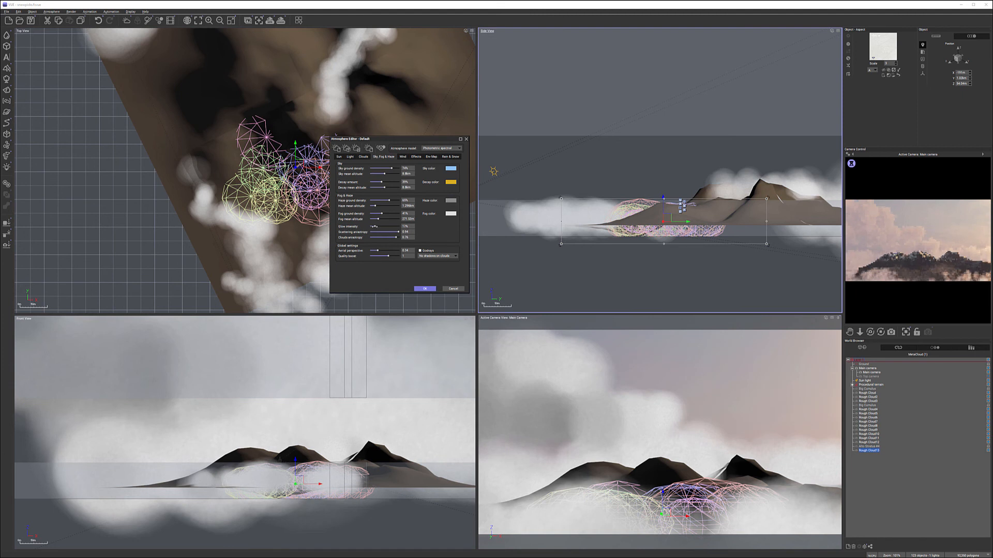
mouse_move(374, 227)
left_mouse_down()
mouse_move(400, 238)
mouse_move(384, 232)
left_mouse_up()
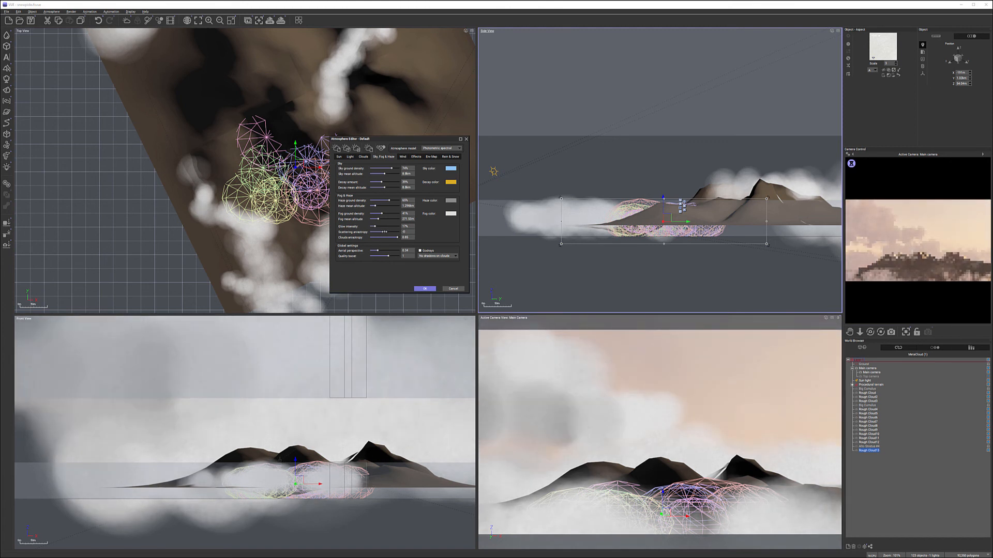
left_click_drag(384, 232, 399, 232)
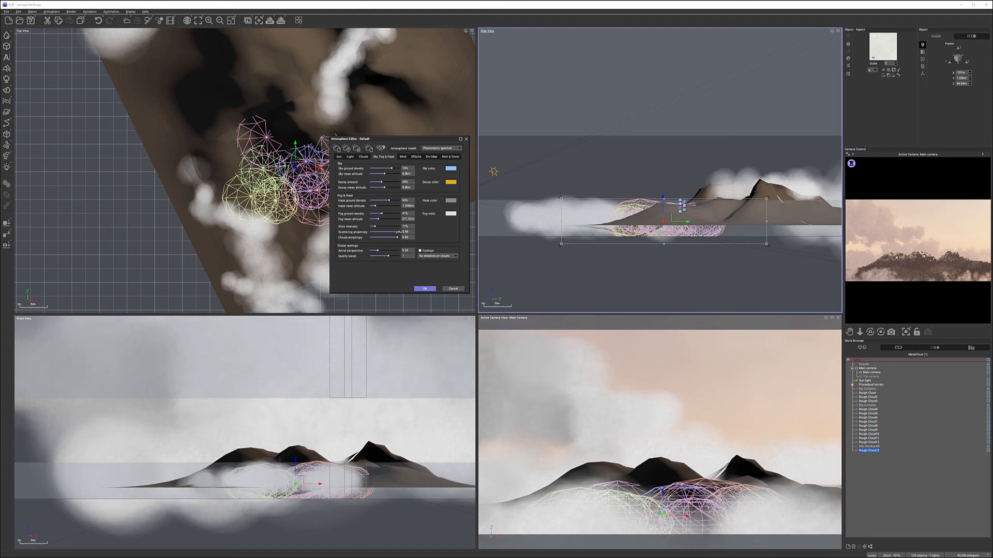
left_click_drag(399, 232, 395, 235)
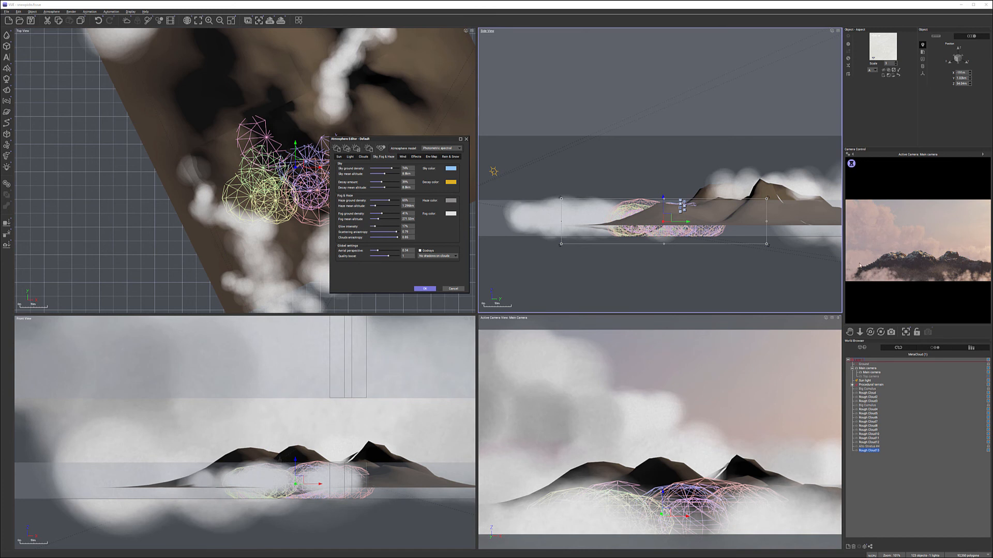
left_click(432, 288)
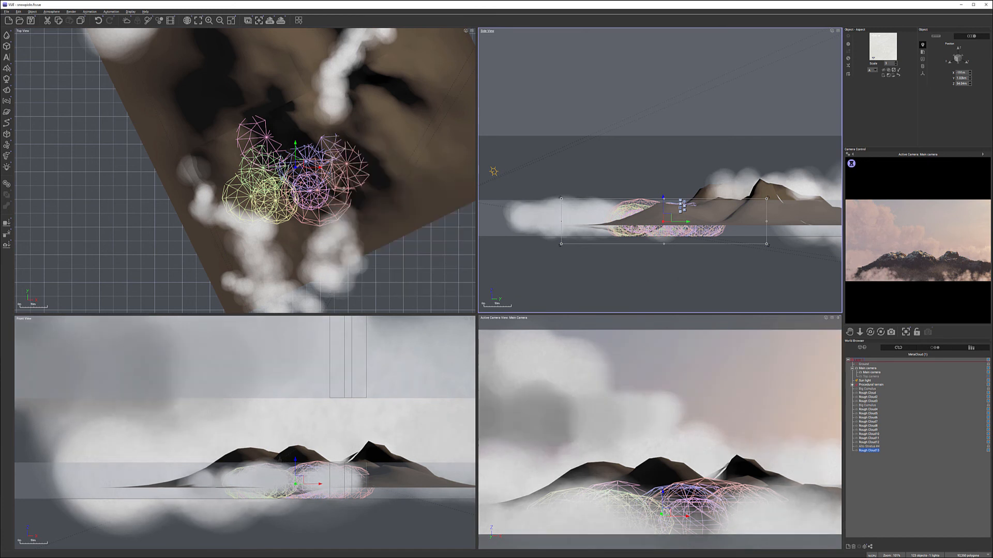
Add another MetaCloud, place it low beside the existing clouds at the terrain's outer edge, and save the scene.
left_click(6, 101)
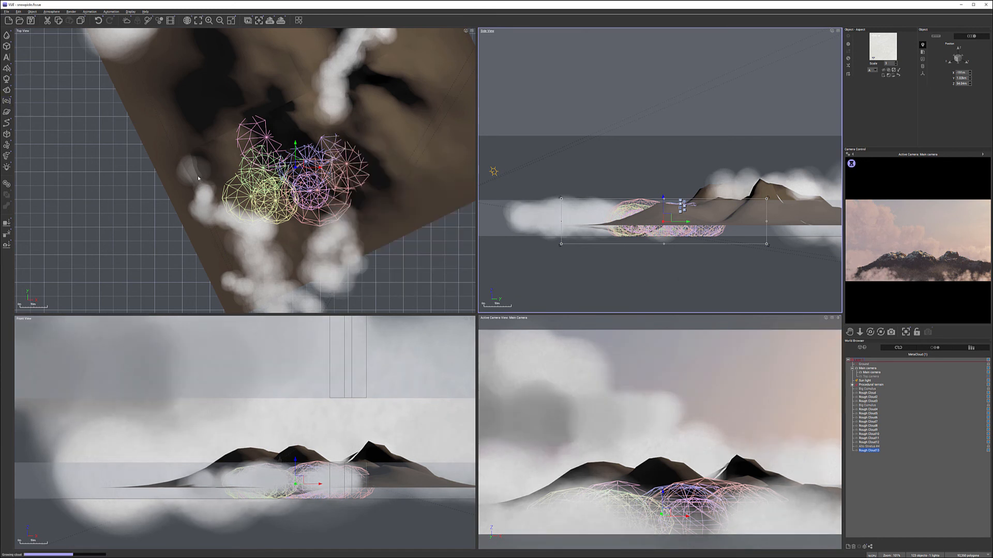
left_click_drag(289, 249, 200, 194)
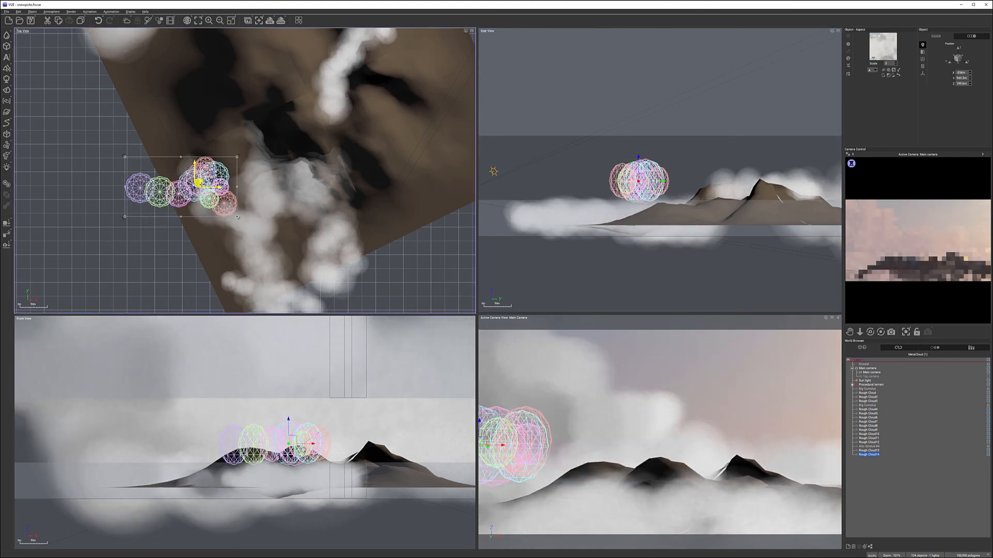
left_click_drag(633, 186, 631, 216)
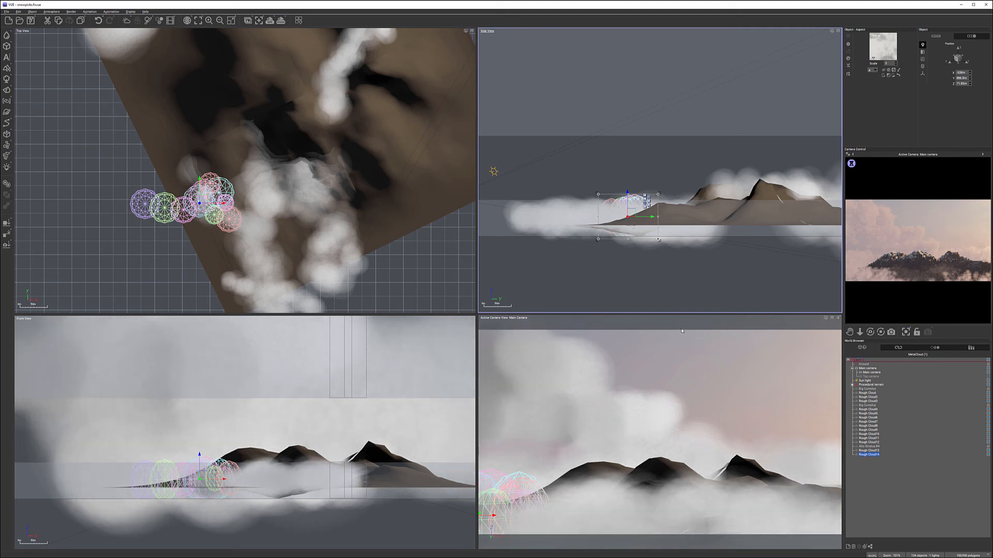
key("ctrl+s")
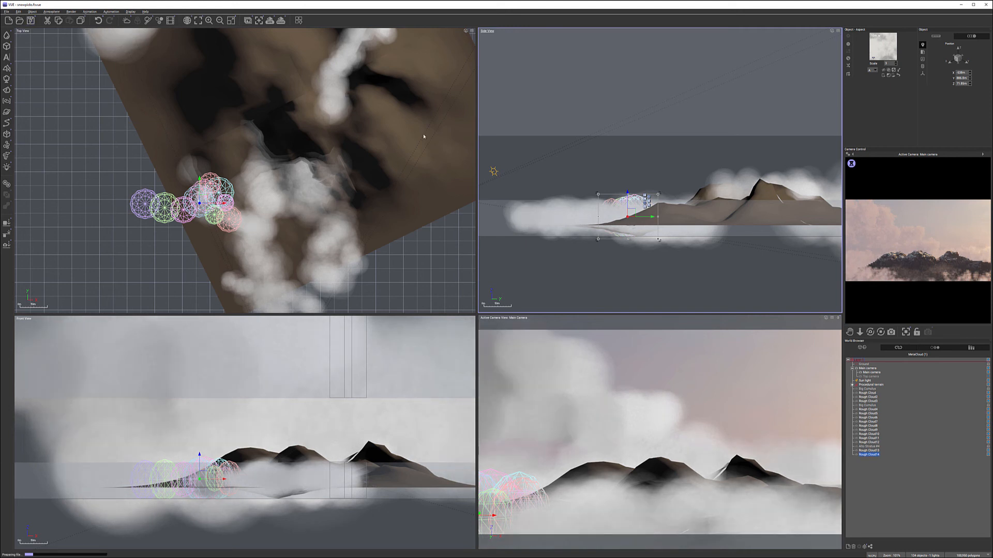
Set the render options to Superior quality with a custom width of 3000 pixels, choose a new DPI, and render the scene.
left_click(281, 20)
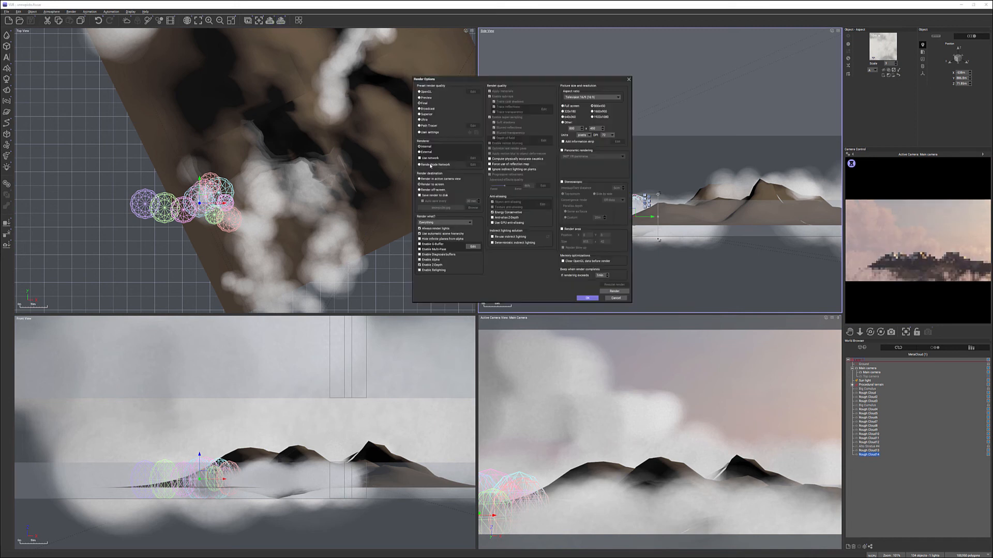
left_click(419, 115)
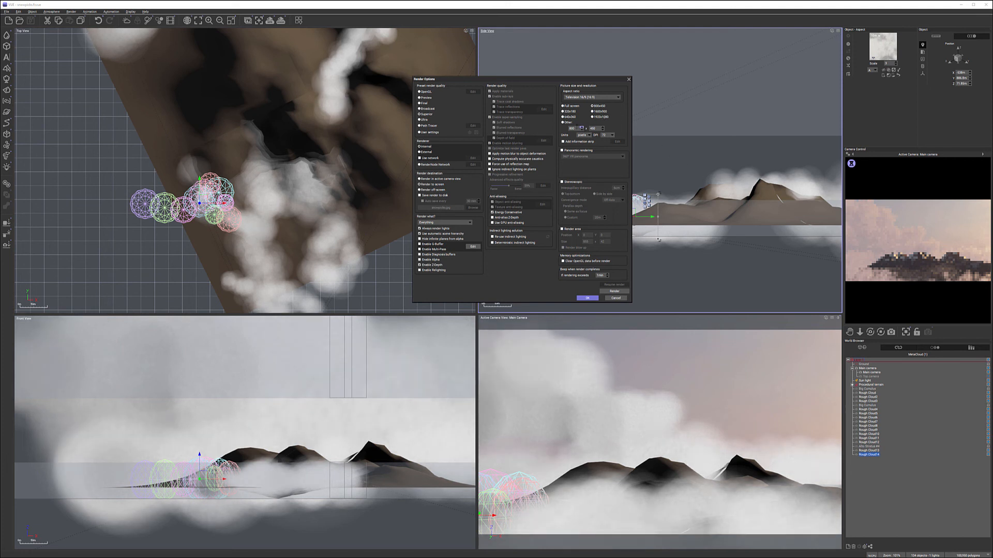
left_click(573, 128)
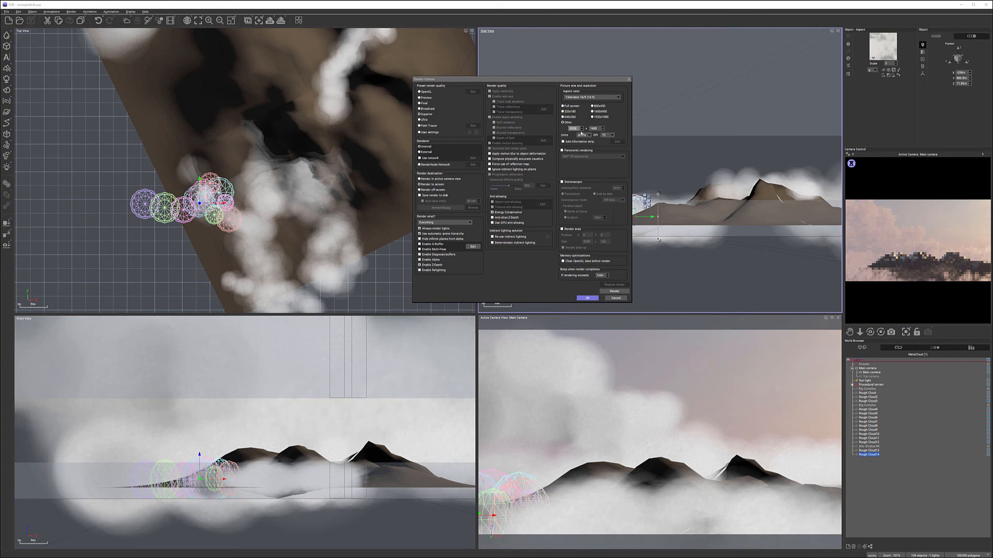
type("3000")
left_click(611, 135)
left_click(604, 156)
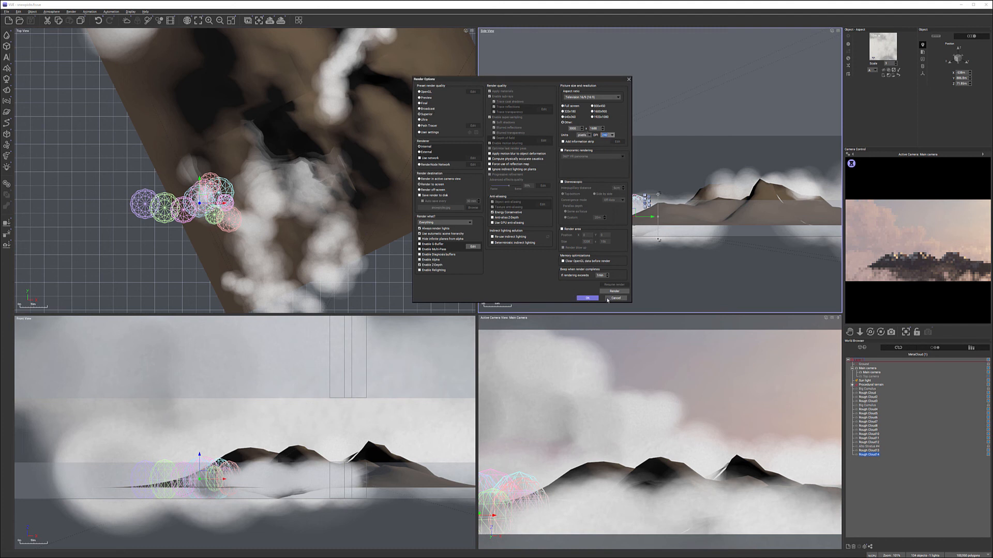
left_click(588, 298)
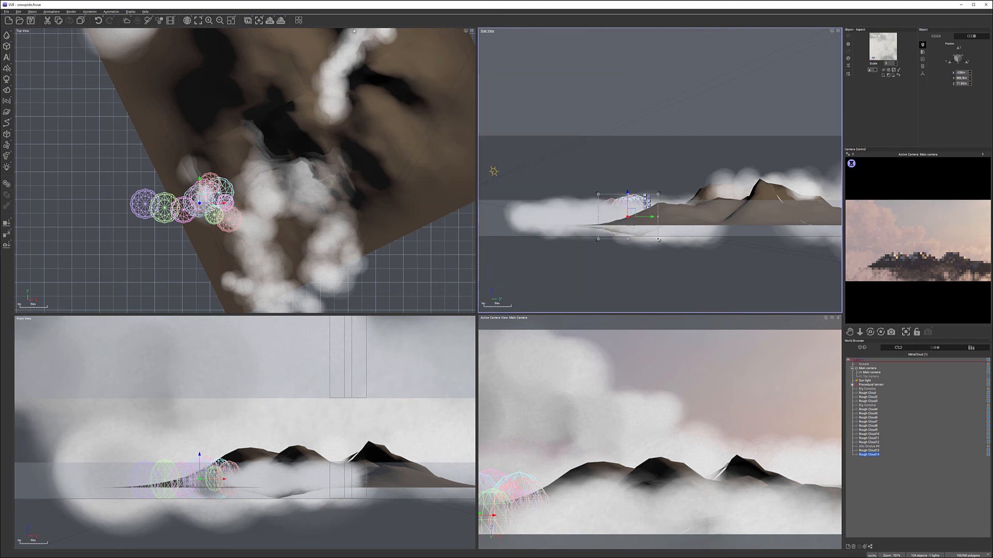
left_click(283, 21)
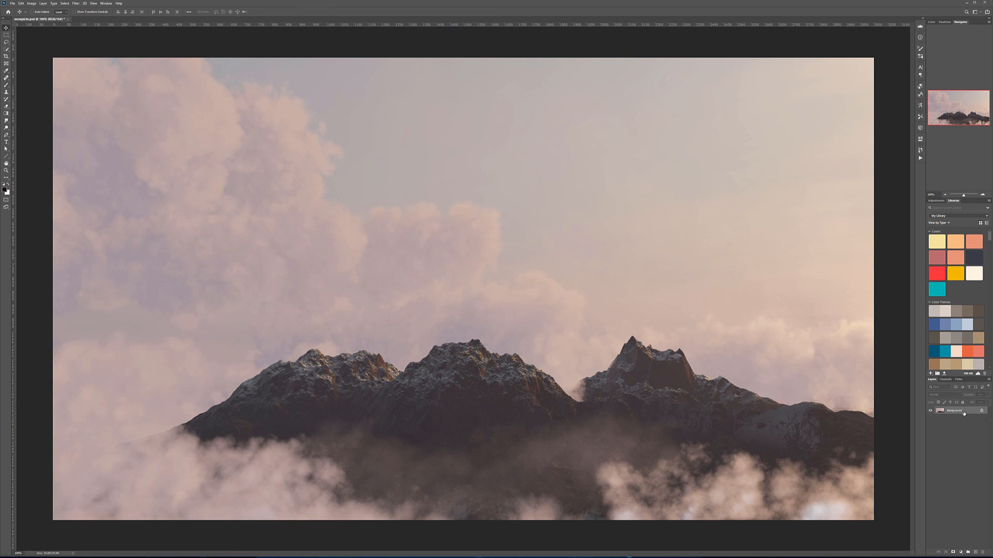
Switch to Photoshop, duplicate the Background layer, and convert the copy to Black & White with raised reds and yellows and lowered magentas, blues and cyans.
left_click_drag(968, 412, 976, 551)
left_click(32, 3)
mouse_move(57, 18)
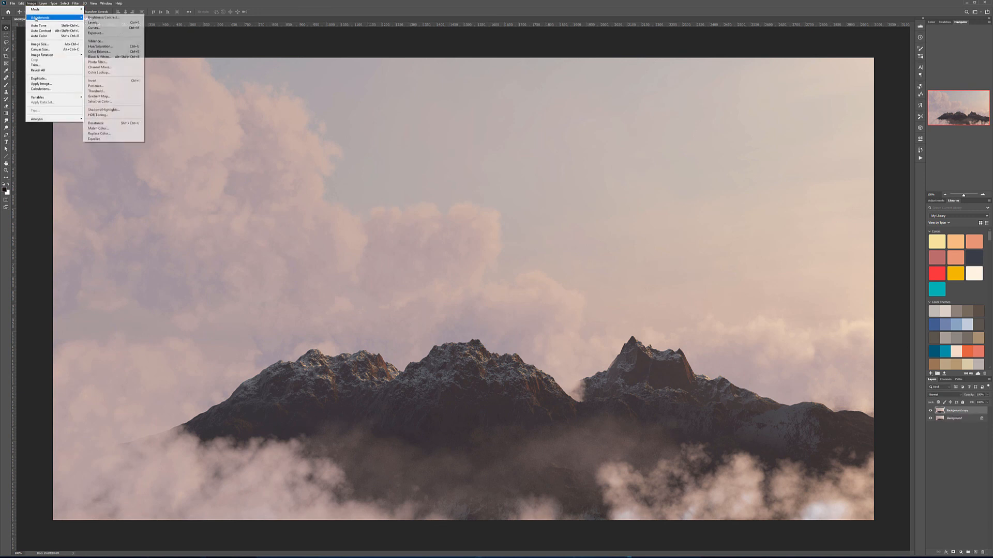
left_click(124, 58)
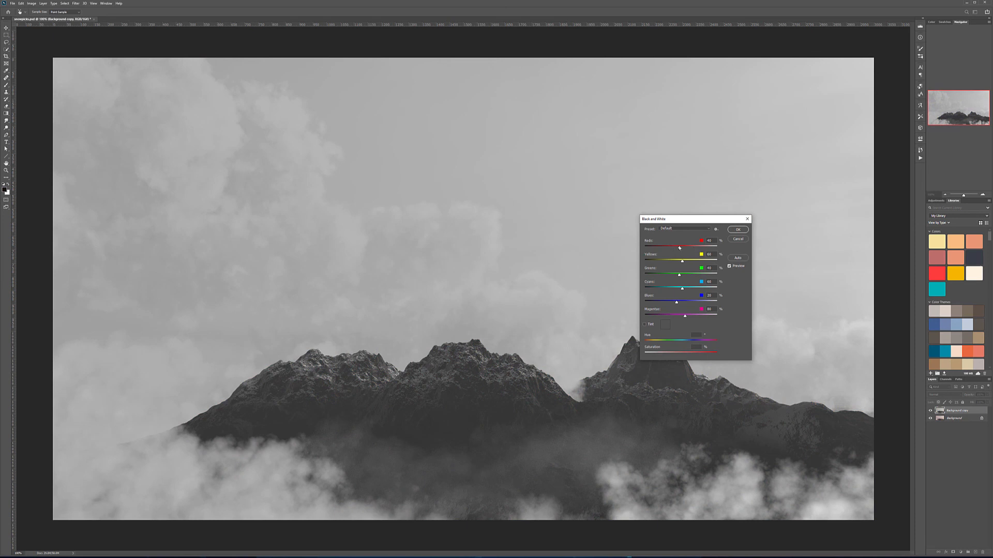
left_click_drag(680, 248, 695, 262)
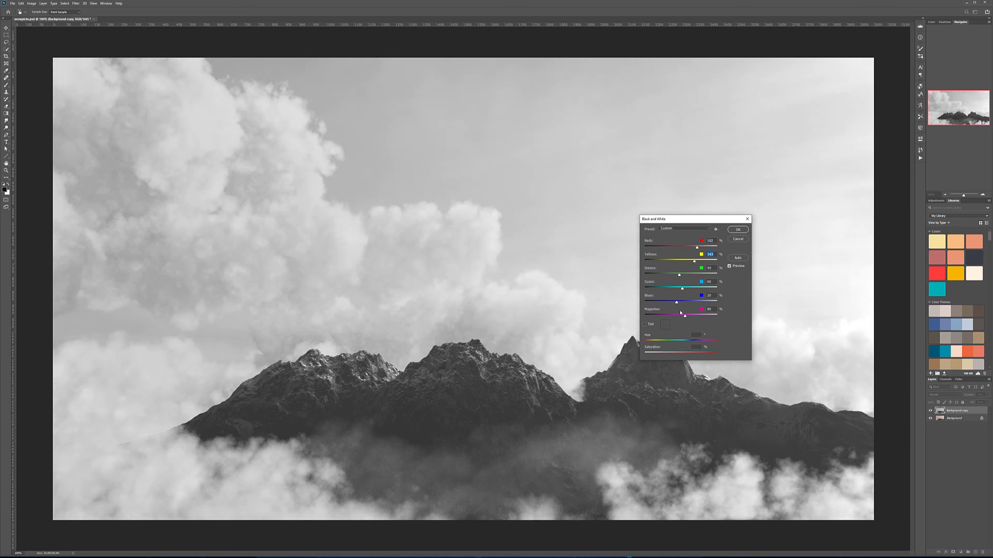
left_click_drag(684, 316, 656, 288)
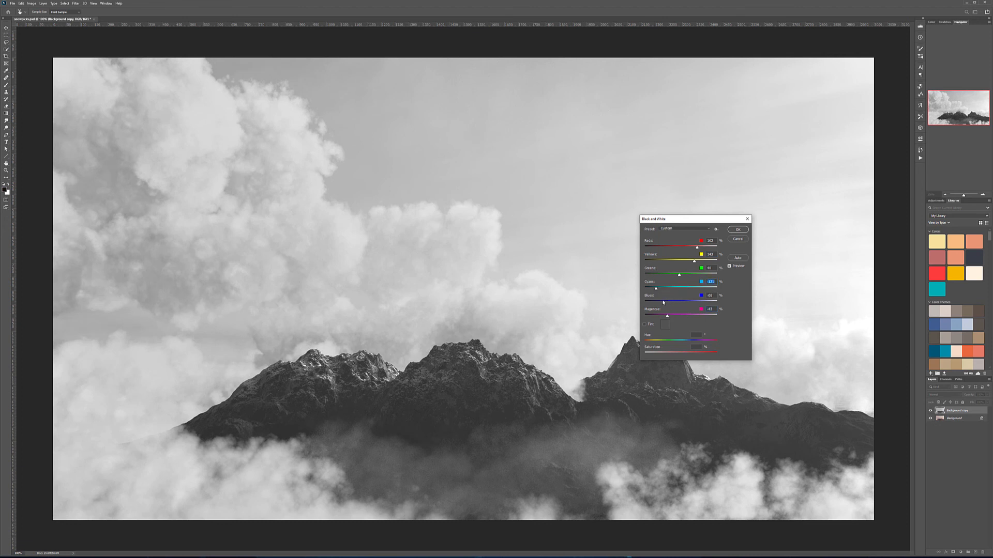
left_click(663, 302)
left_click(738, 229)
key("ctrl+z")
key("ctrl+shift+z")
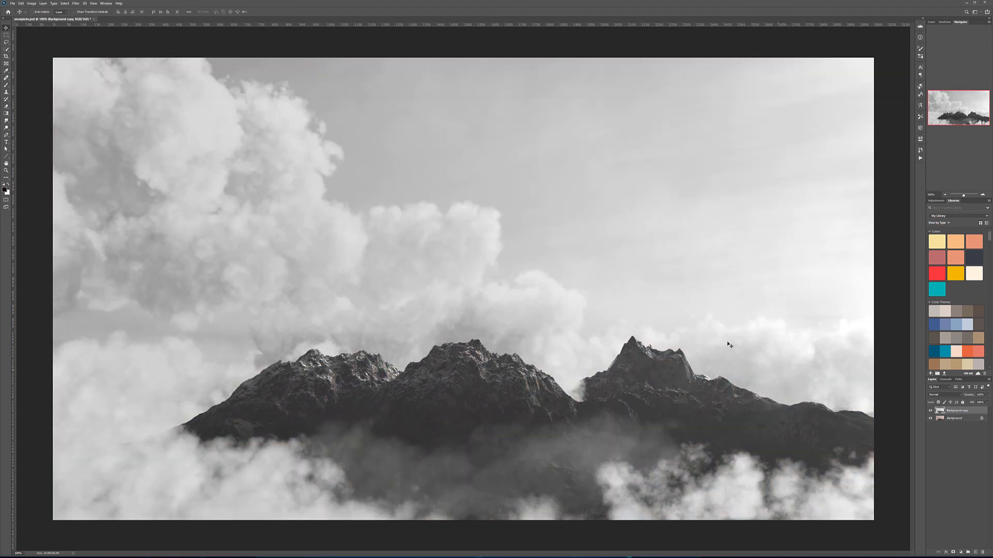
Apply Shadows/Highlights with its full options to the Background copy, lowering both radii and setting the shadows amount to 100%.
left_click(35, 4)
mouse_move(52, 17)
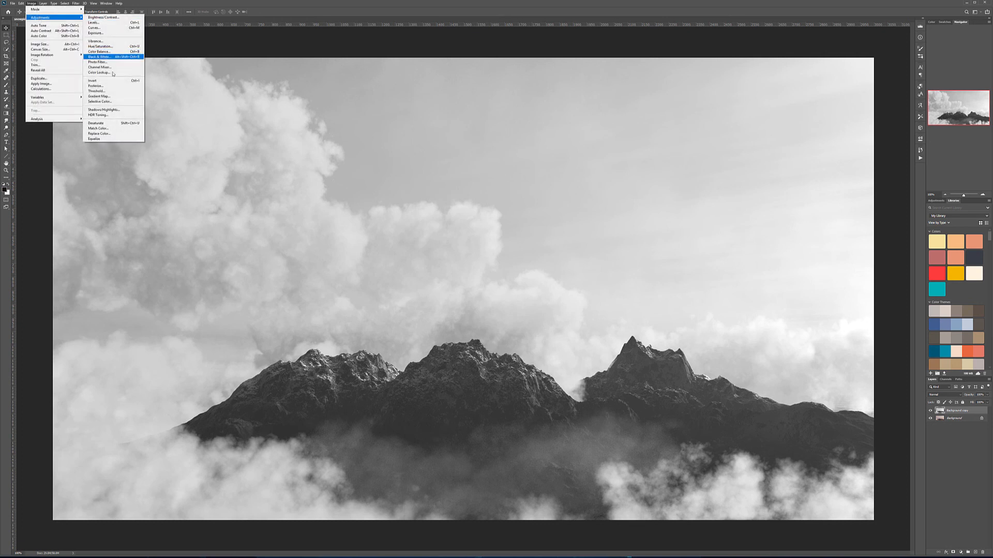
left_click(104, 109)
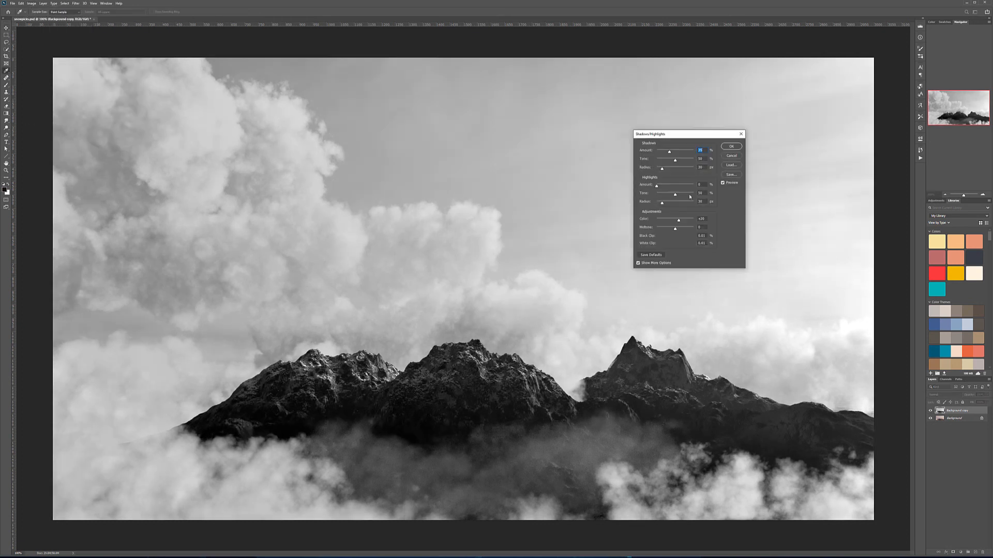
left_click(644, 264)
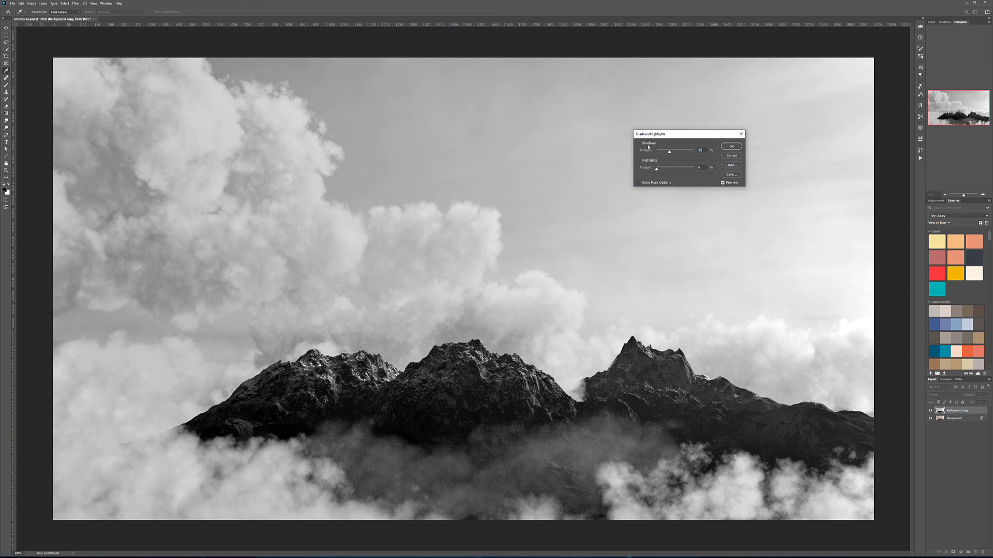
left_click(652, 183)
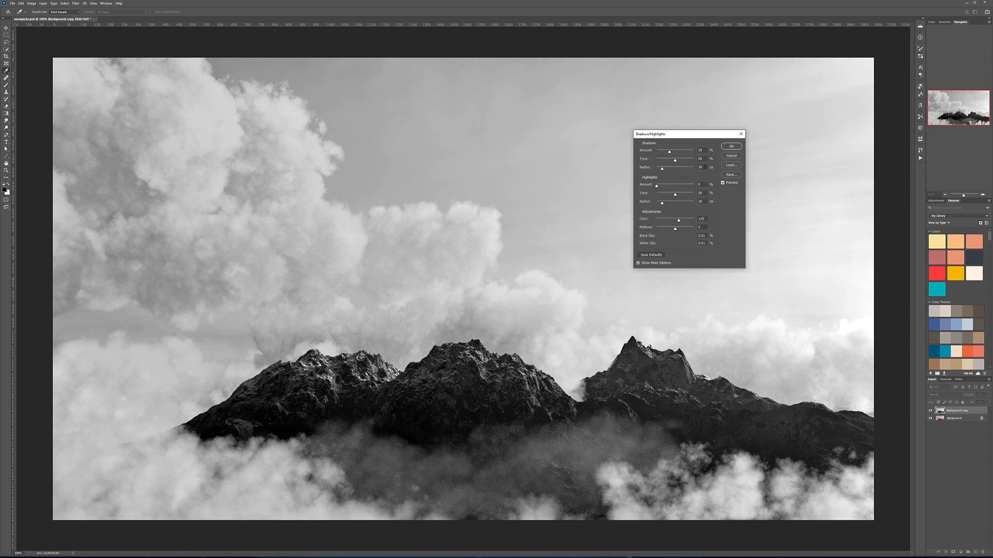
type("1")
left_click_drag(672, 151, 769, 155)
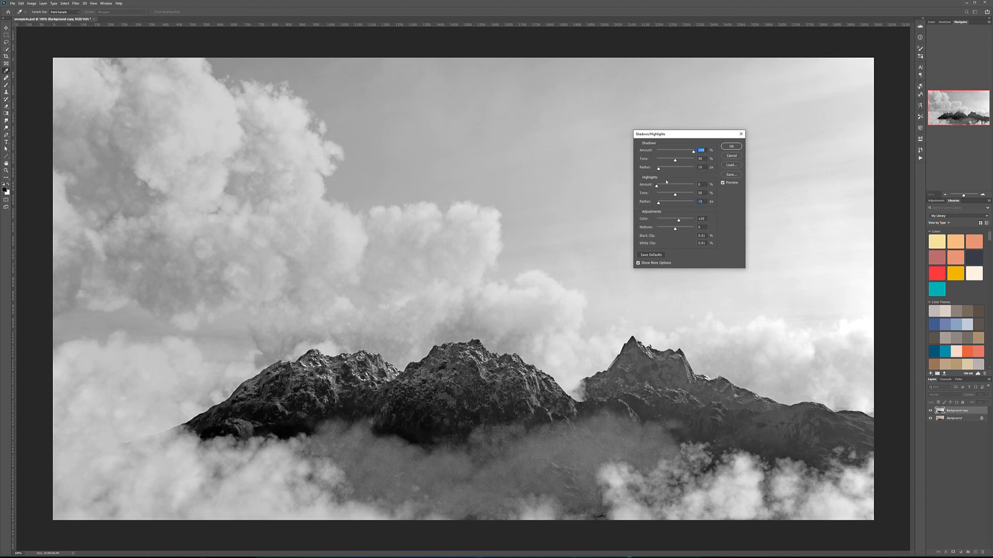
Set the highlights amount to 100%, lower the tone of both shadows and highlights, and accept the adjustment.
left_click_drag(658, 188, 709, 175)
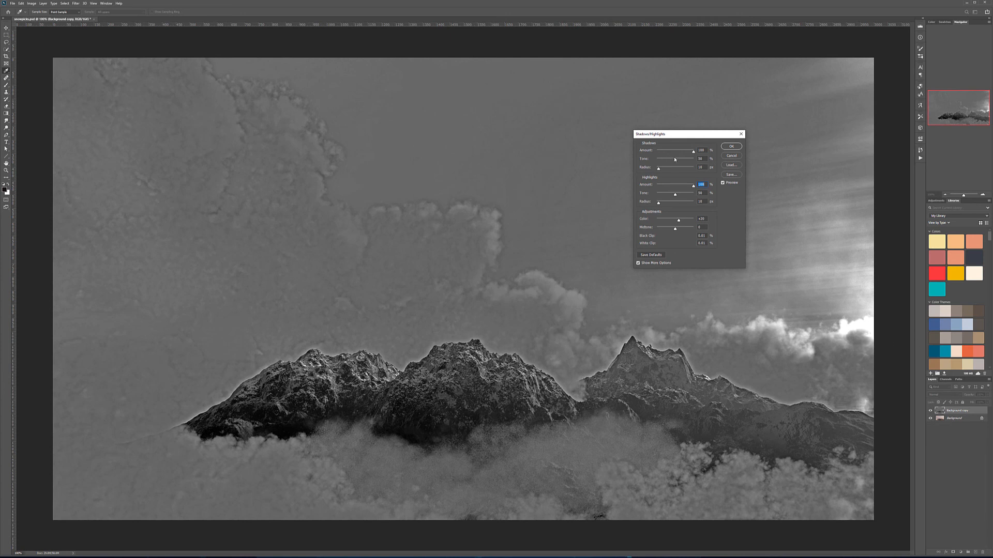
left_click_drag(671, 160, 668, 159)
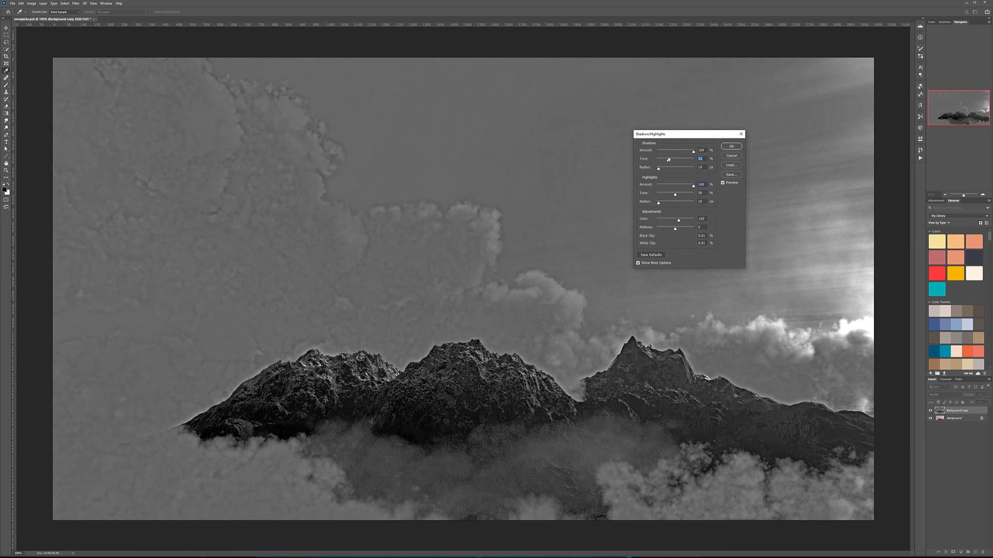
left_click_drag(674, 194, 673, 194)
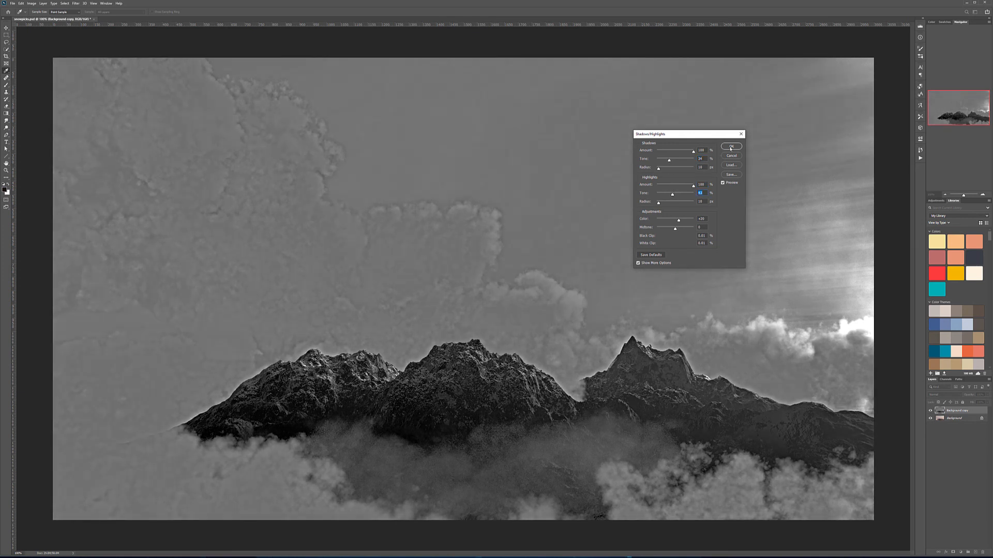
left_click(731, 147)
Blend the Background copy in Soft Light and compare the image with and without that layer.
left_click(946, 395)
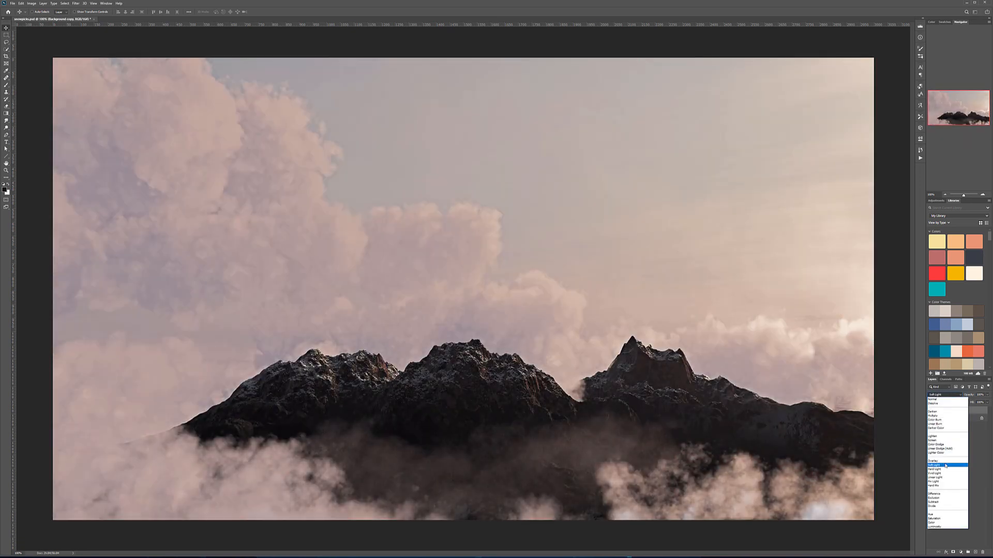
left_click(945, 465)
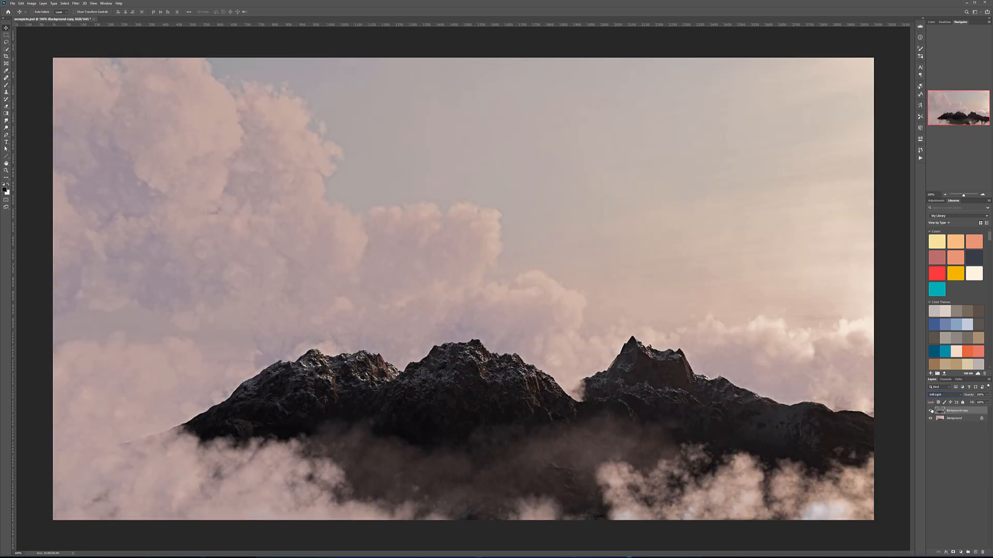
left_click(932, 411)
left_click(932, 411)
left_click(932, 411)
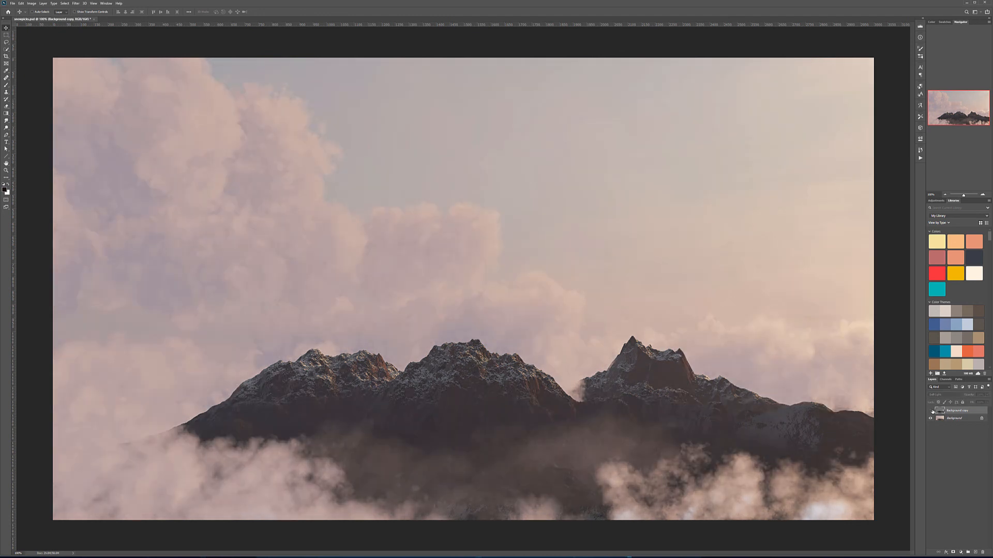
left_click(931, 411)
left_click(931, 411)
left_click(932, 411)
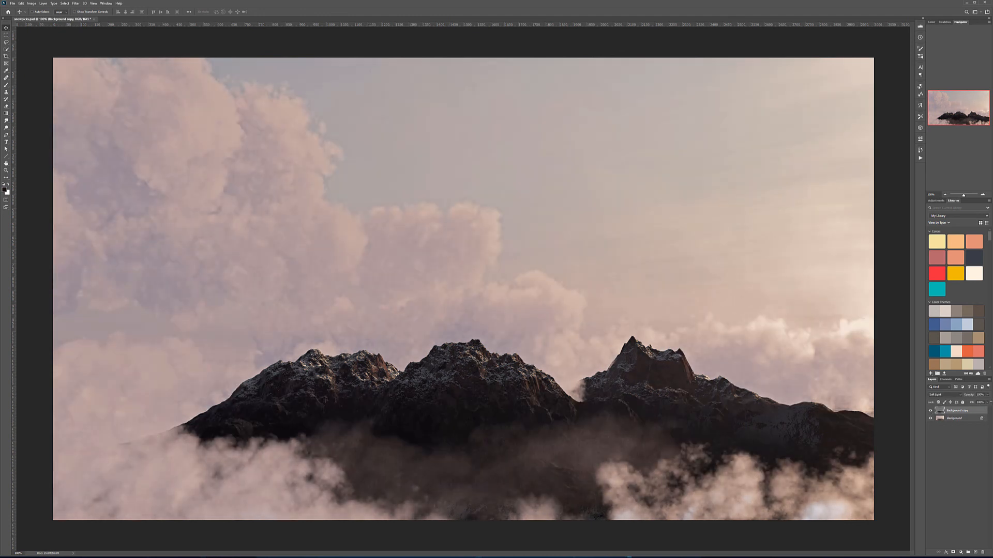
Strongly reduce the opacity of the Background copy to soften its contrast effect, and deselect the layer.
left_click(987, 395)
mouse_move(986, 402)
left_mouse_down()
mouse_move(960, 402)
mouse_move(970, 403)
left_mouse_up()
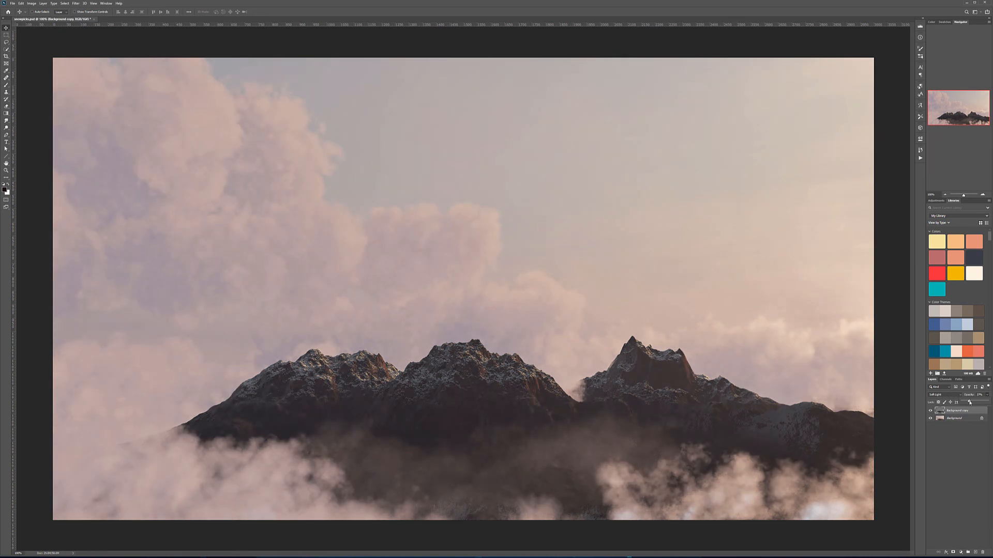
left_click(954, 459)
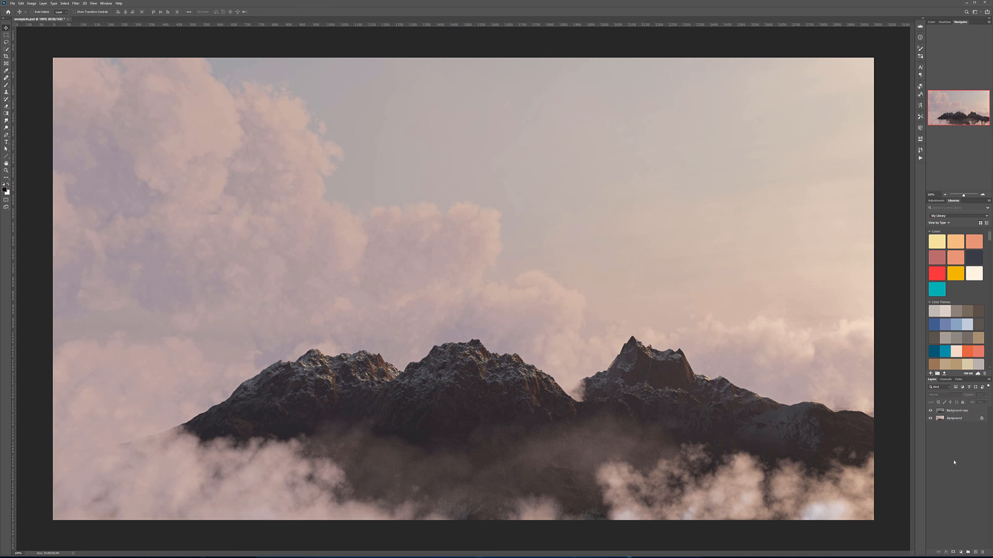
Add a new empty layer at the top of the stack and fill it with neutral grey.
left_click(960, 552)
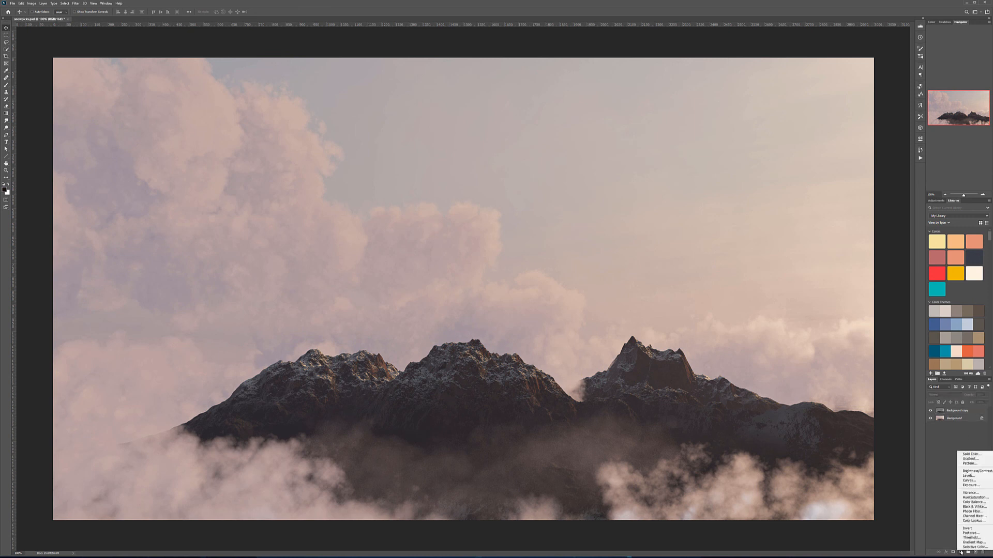
key("Escape")
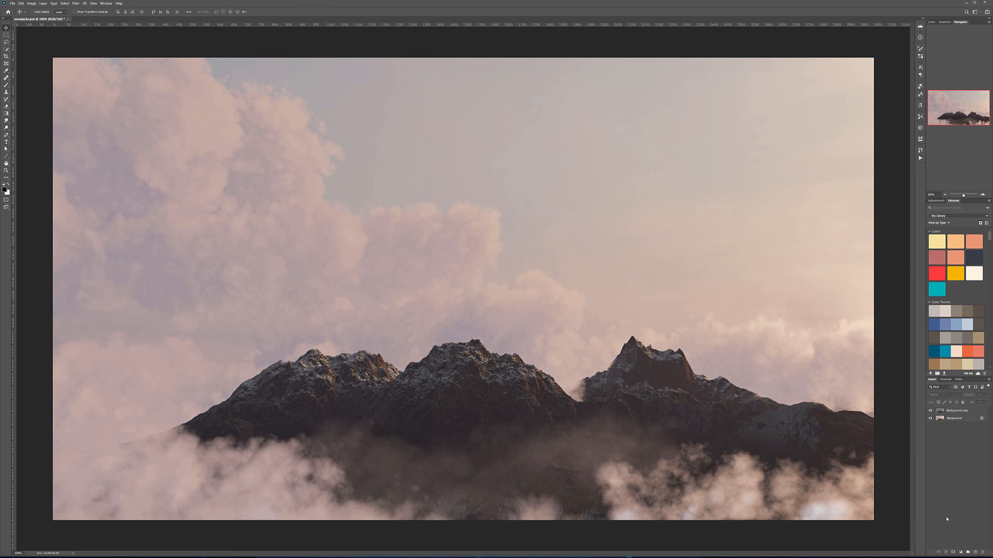
left_click(975, 552)
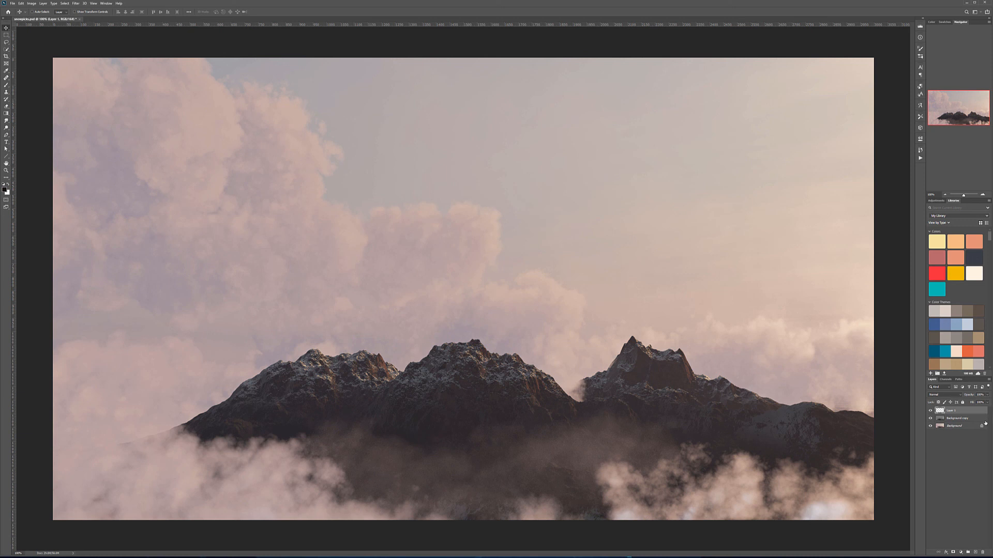
key("shift+F5")
key("Return")
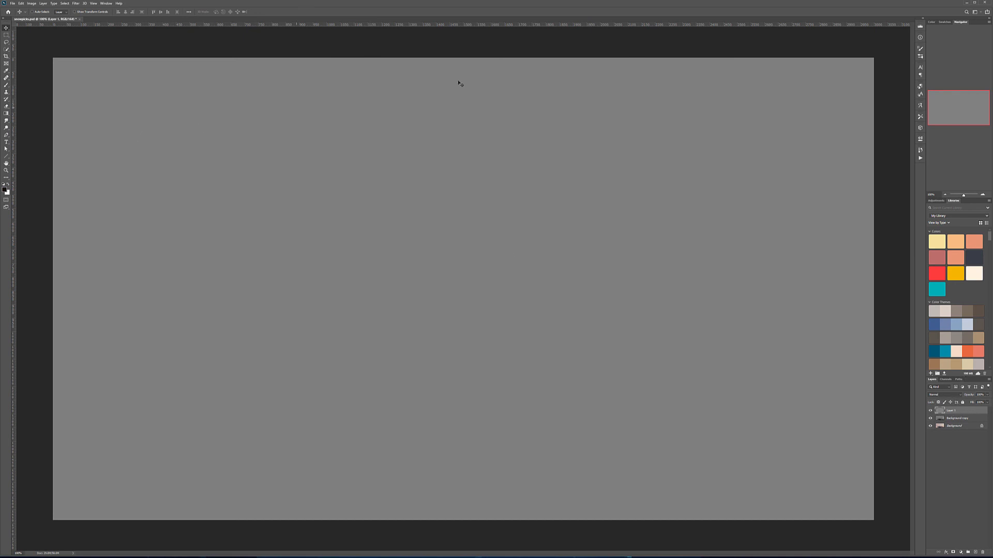
Apply uniform, monochromatic Add Noise to the grey layer and set its blend mode to Soft Light.
left_click(76, 3)
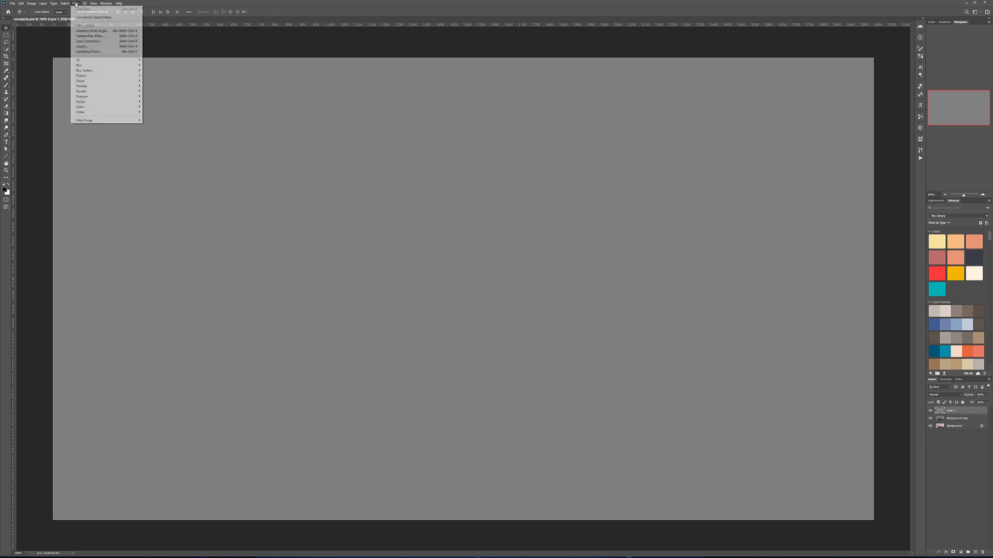
mouse_move(130, 81)
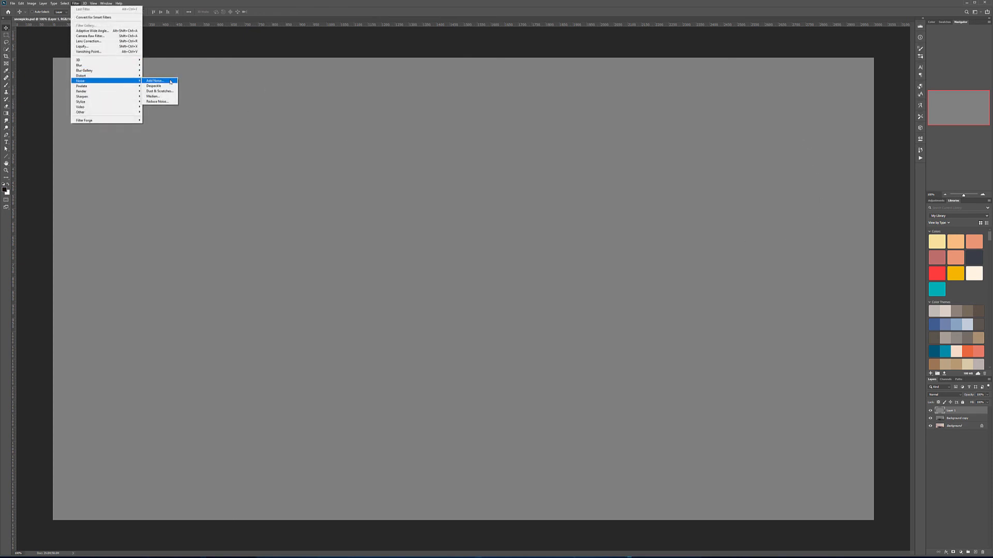
left_click(170, 81)
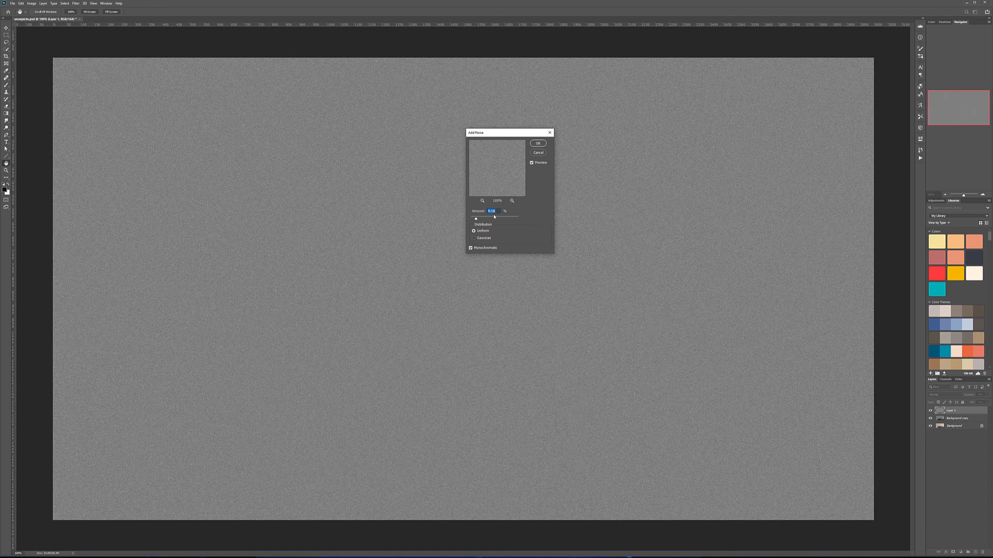
left_click(538, 143)
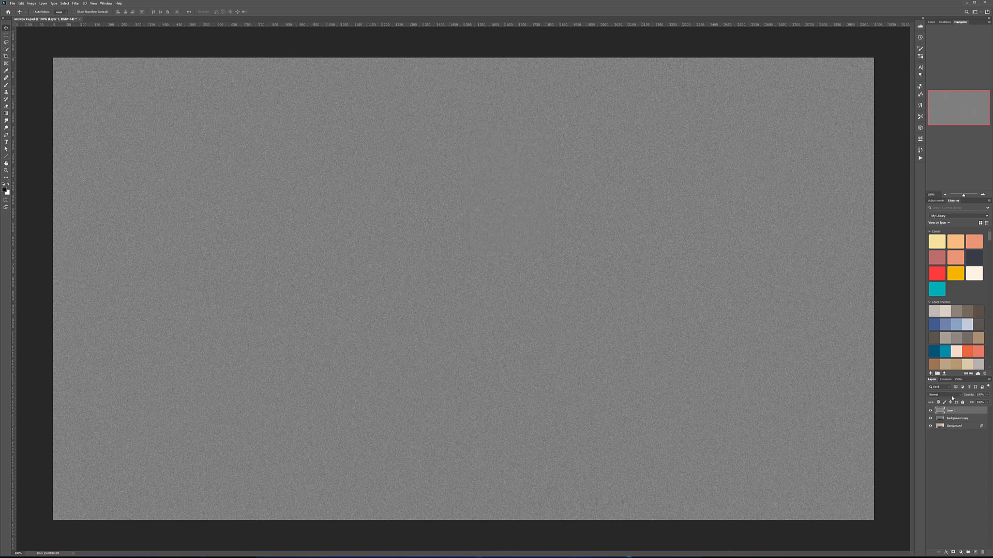
left_click(952, 396)
left_click(940, 465)
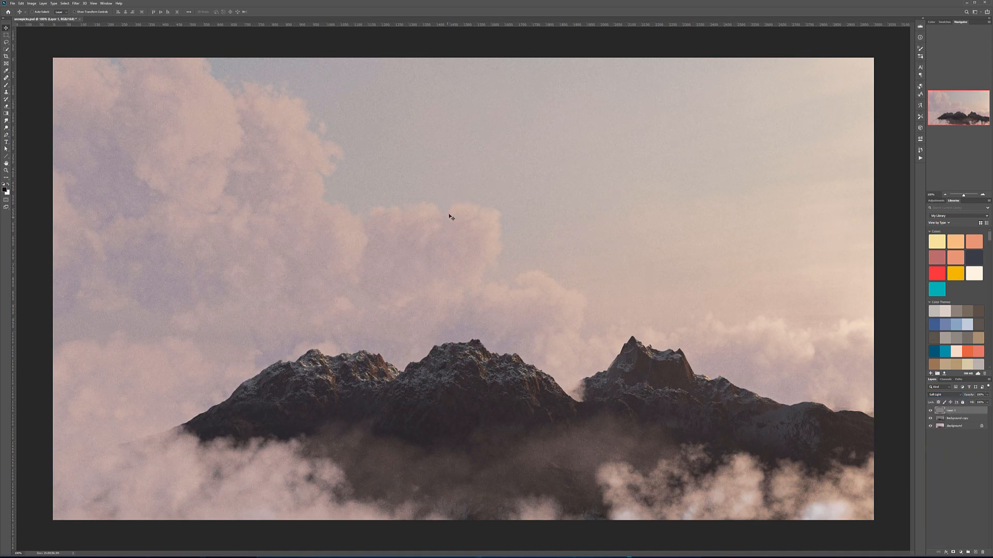
Lower the noise layer's opacity to a subtle grain and check the result on the clouds and at full view.
scroll(466, 328, "up", 5, "alt")
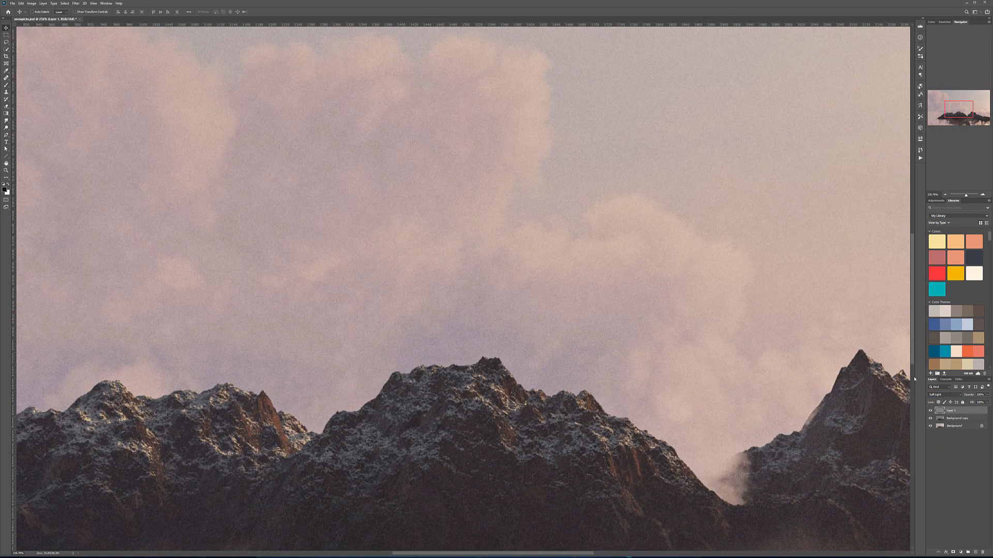
left_click(987, 395)
left_click_drag(961, 402, 964, 403)
left_click(377, 228)
key("ctrl+0")
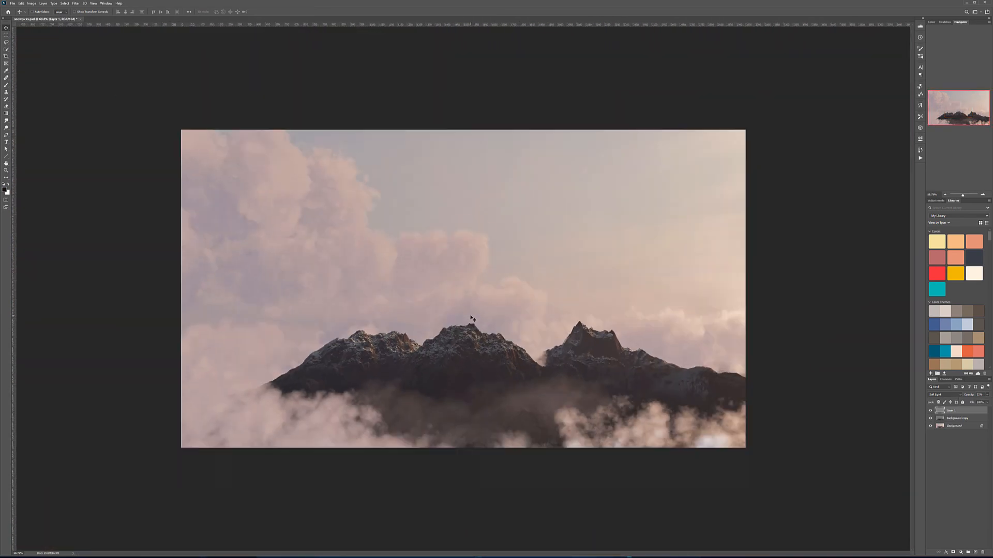
key("ctrl+plus")
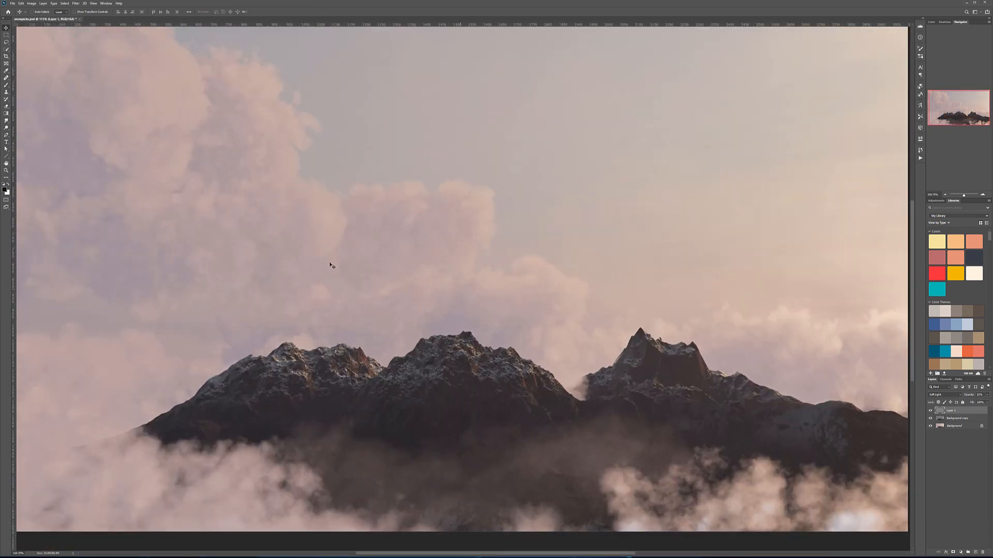
scroll(450, 340, "down", 2, "alt")
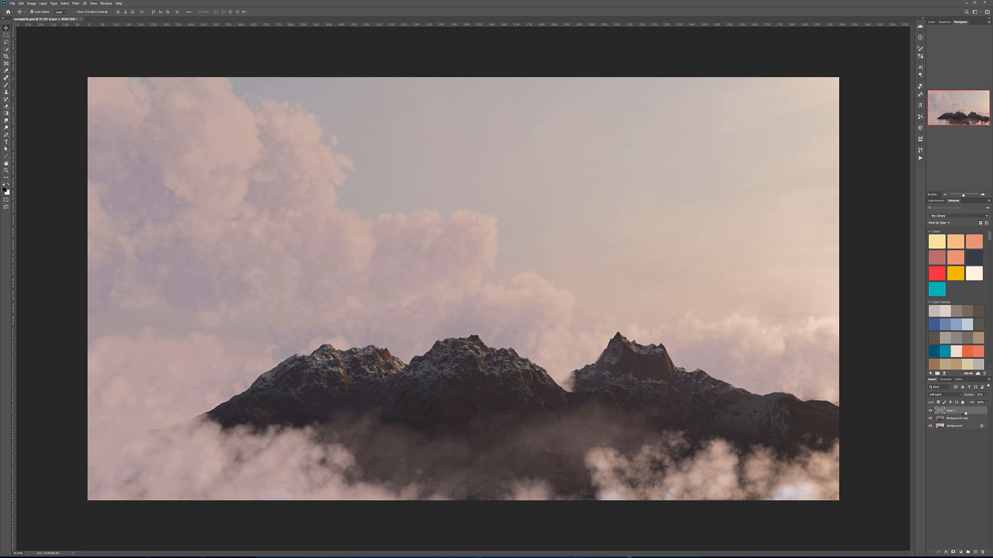
Stamp all visible layers into a new layer and smooth it with Dust & Scratches at a radius of 14 pixels.
key("ctrl+shift+alt+e")
left_click(76, 4)
mouse_move(103, 80)
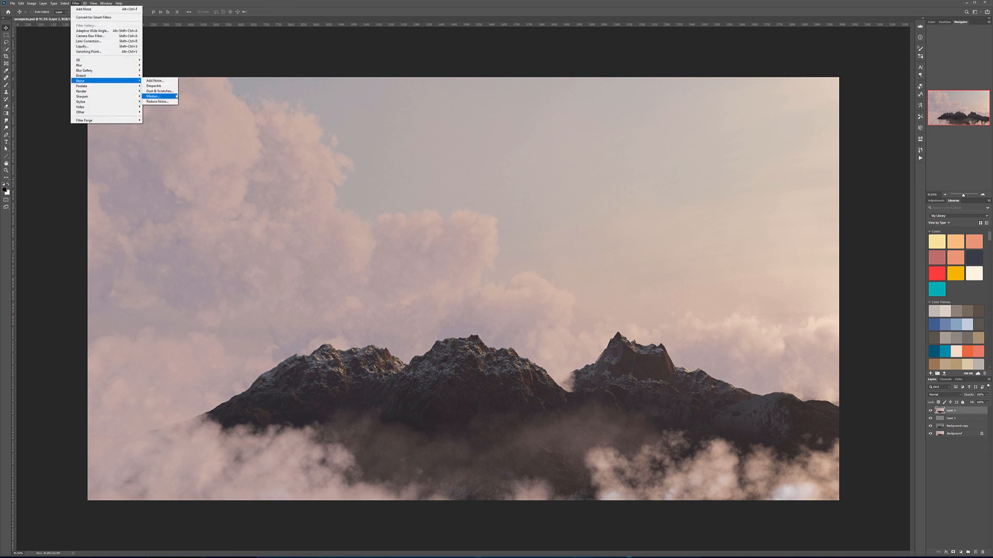
left_click(159, 91)
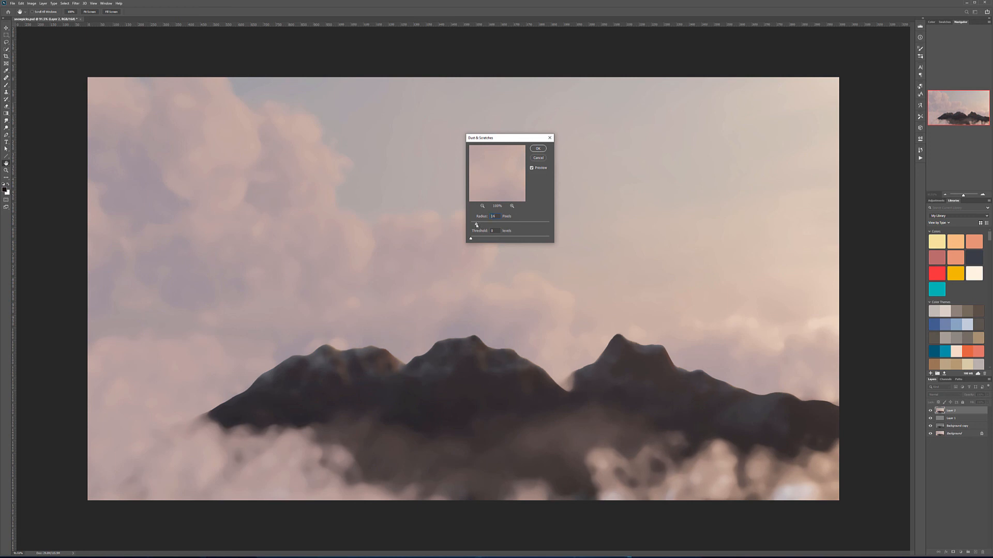
left_click(541, 150)
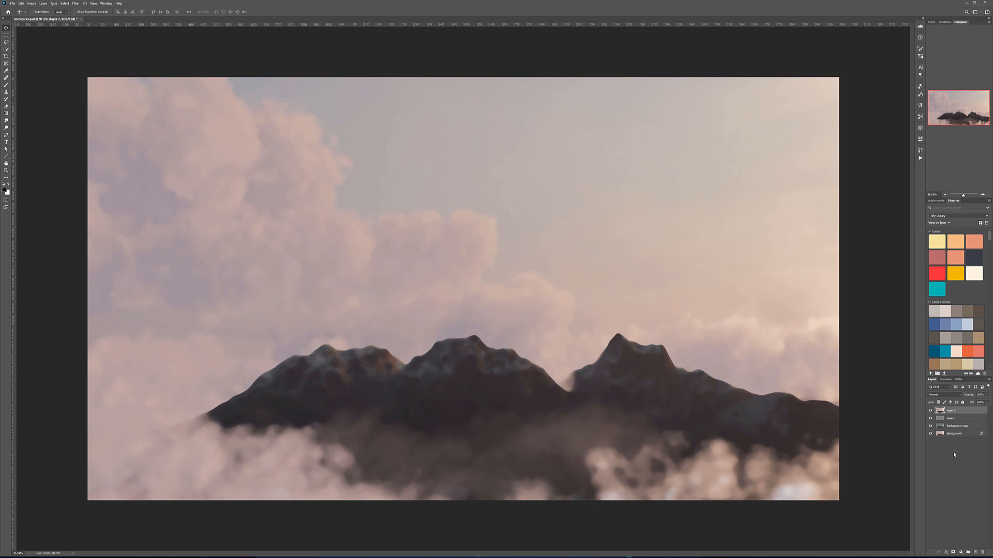
Hide the smoothed layer with a black mask and brush it back in white over the mist below the mountains.
left_click(953, 553, "alt")
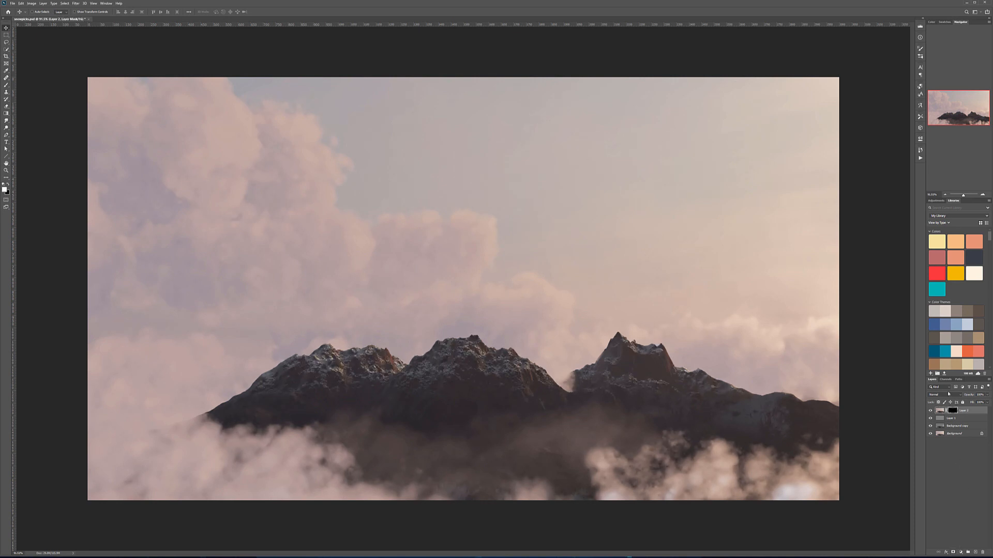
key("b")
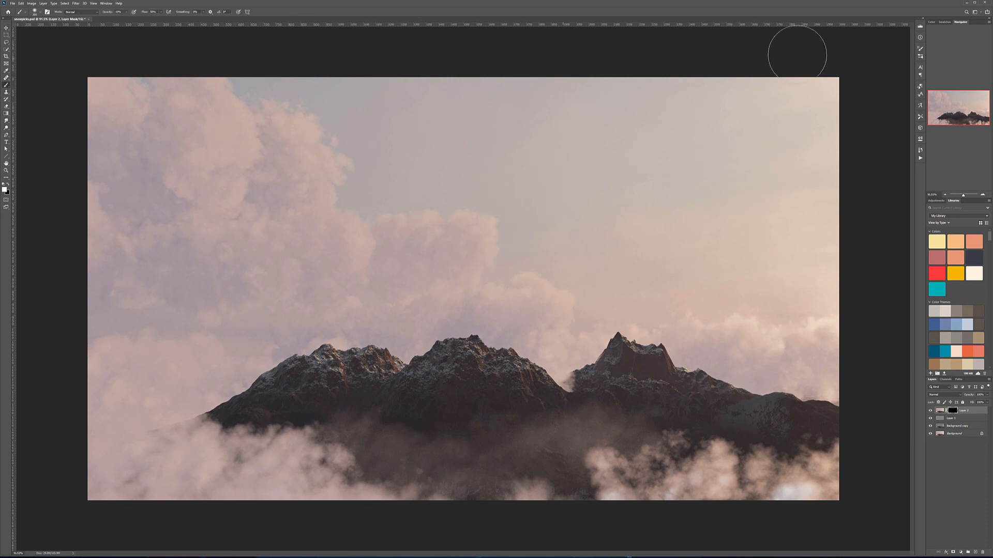
mouse_move(449, 453)
left_mouse_down()
mouse_move(384, 459)
mouse_move(461, 465)
mouse_move(403, 464)
mouse_move(561, 451)
mouse_move(566, 441)
mouse_move(341, 445)
left_mouse_up()
scroll(391, 452, "up", 6, "alt")
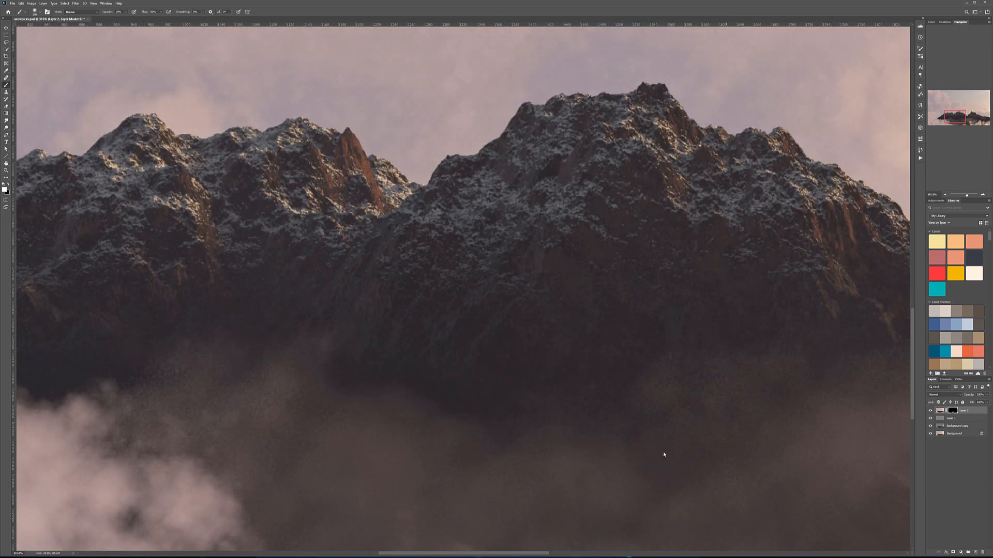
scroll(607, 427, "down", 6, "alt")
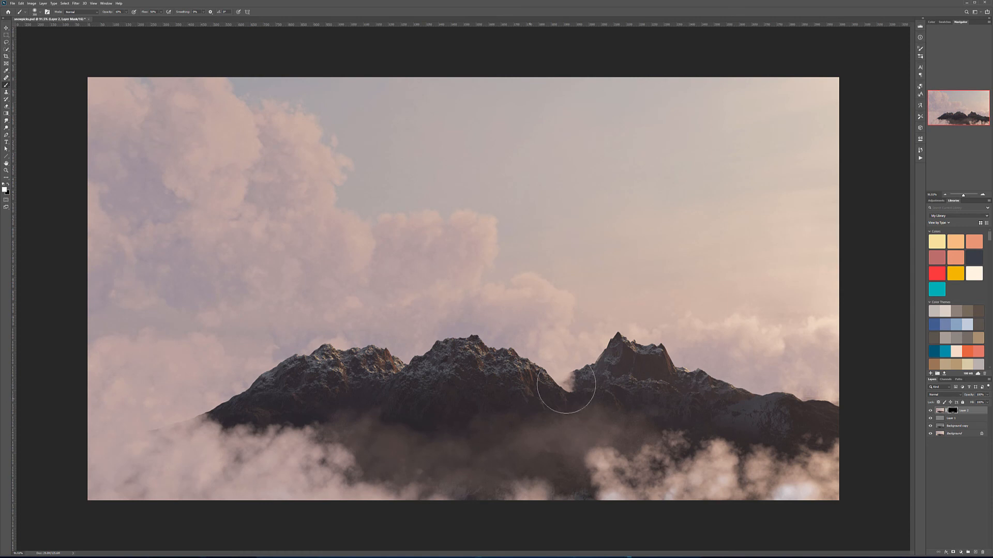
Check the visibility of the masked smoothed layer and delete it.
left_click(930, 411)
key("Delete")
Add a Selective Color adjustment layer and tint its Blacks blue by raising cyan, lowering yellow and slightly raising black.
left_click(961, 552)
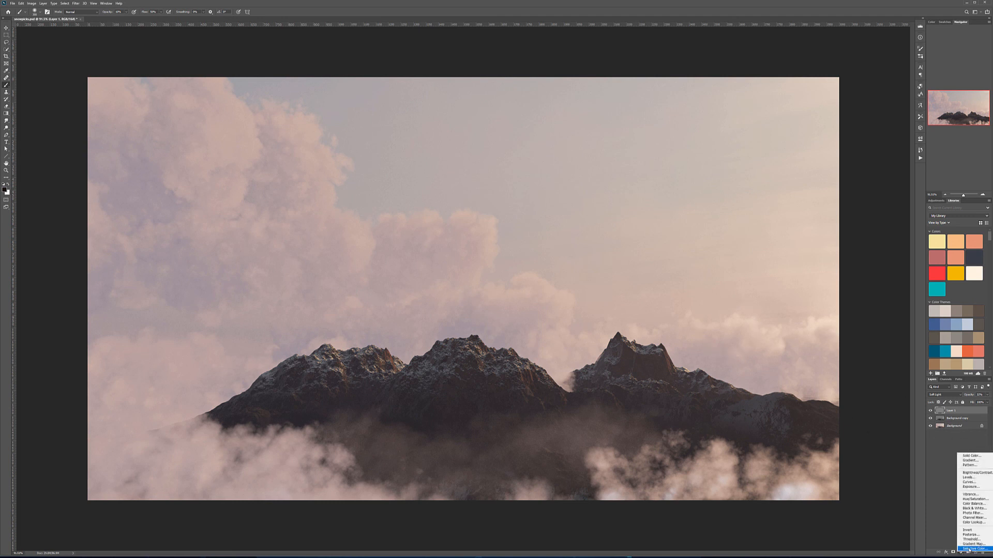
left_click(970, 548)
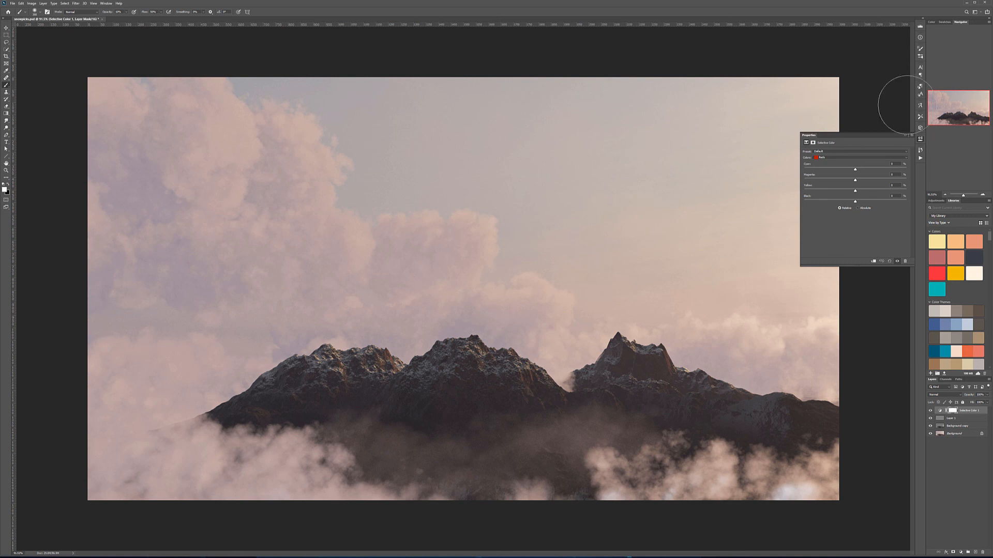
left_click(859, 157)
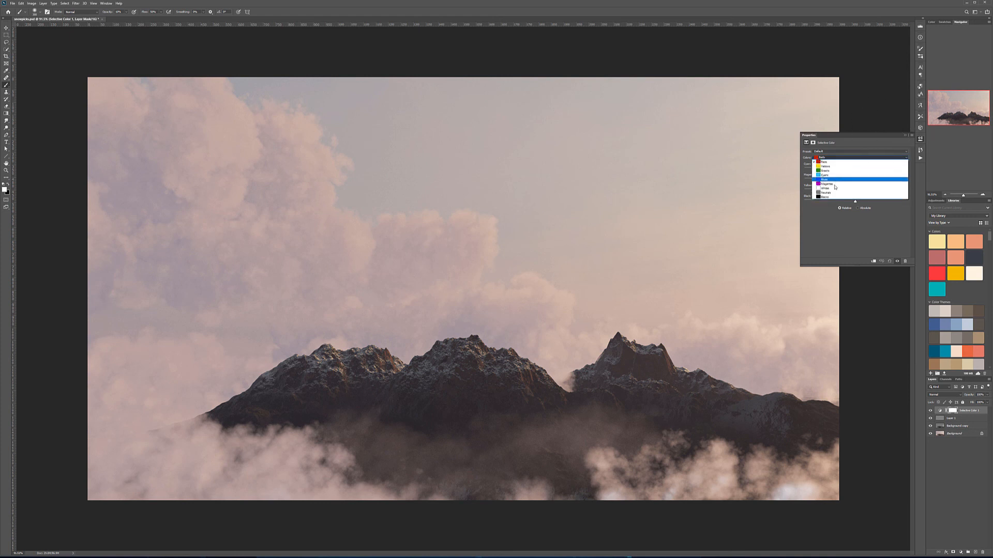
left_click(833, 197)
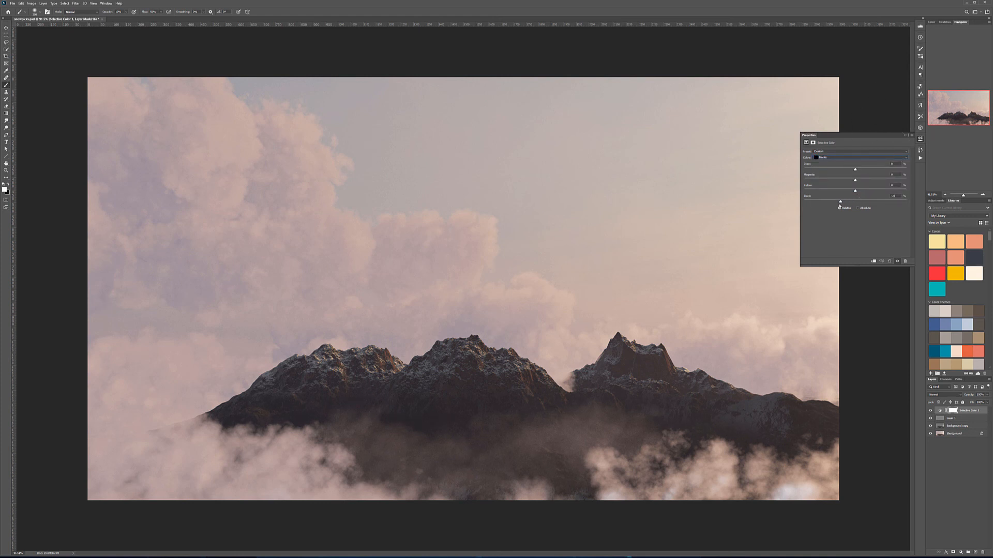
left_click_drag(840, 207, 853, 181)
left_click_drag(855, 171, 863, 172)
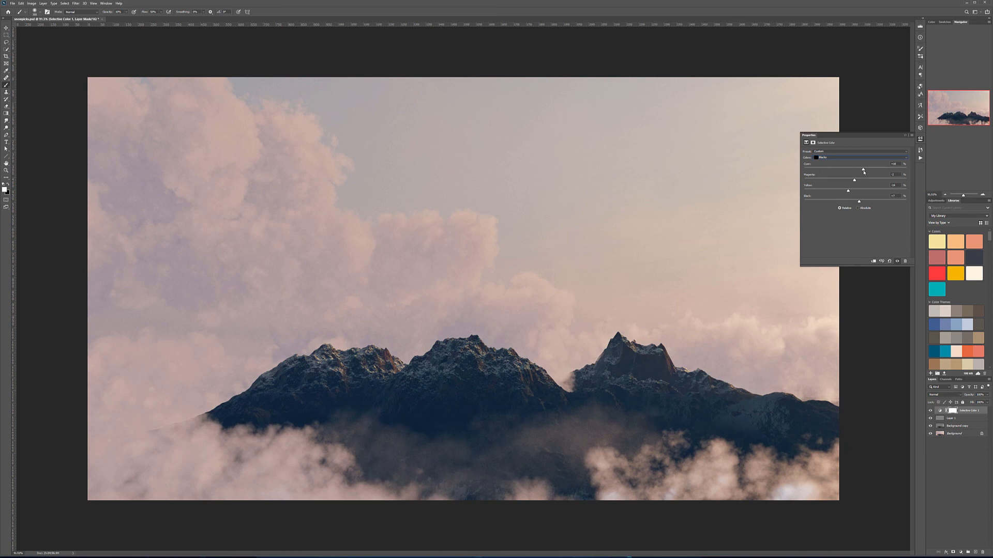
Tune the Neutrals of the Selective Color adjustment with slightly less black, slightly more yellow, and fine magenta and cyan corrections.
left_click(832, 157)
left_click(827, 195)
left_click_drag(854, 201, 804, 202)
left_click_drag(924, 207, 777, 211)
left_click(860, 216)
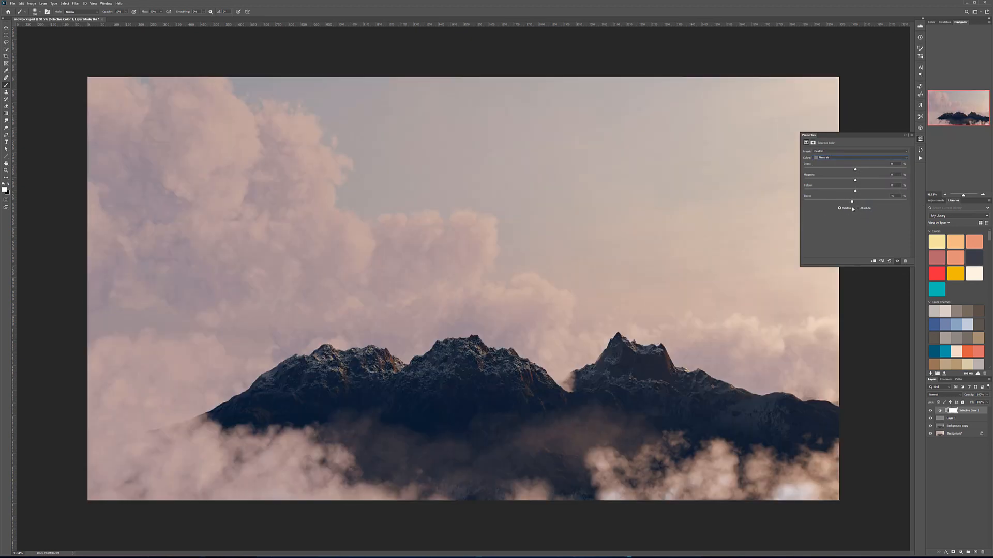
left_click_drag(853, 209, 862, 191)
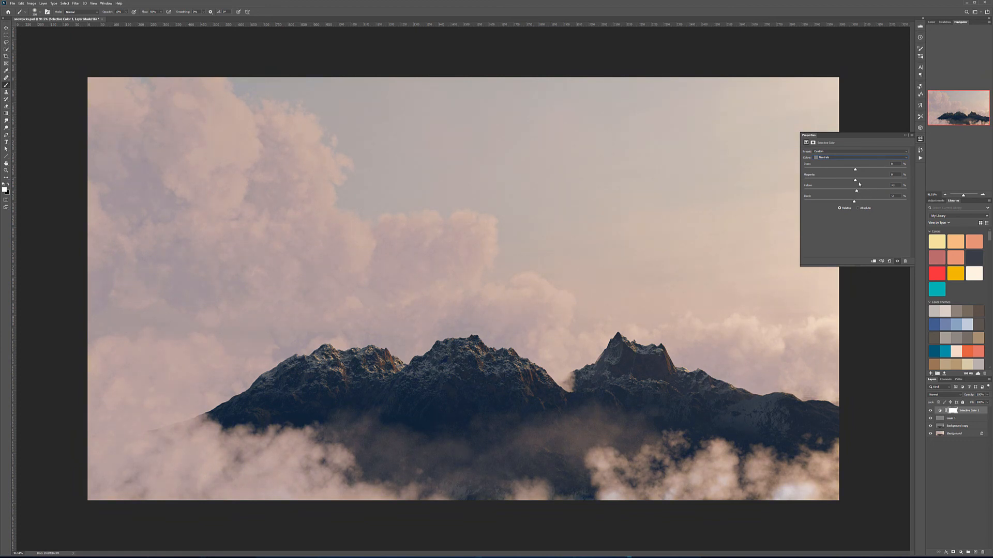
left_click_drag(855, 180, 857, 172)
Warm the Whites of the Selective Color adjustment by raising yellow and black and slightly lowering magenta and cyan.
left_click(843, 158)
left_click(848, 189)
left_click_drag(748, 207, 850, 191)
left_click_drag(852, 181, 842, 169)
left_click_drag(853, 170, 854, 171)
Compare the image with and without the Selective Color layer, then reduce its opacity to soften the grade.
left_click(929, 411)
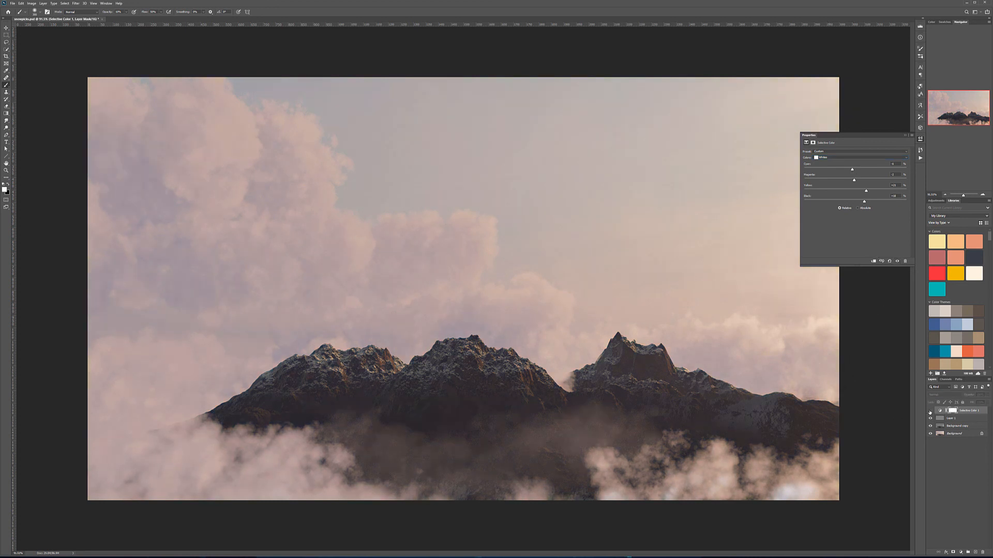
left_click(930, 411)
left_click(930, 411)
left_click(930, 411)
left_click(930, 411)
left_click(930, 411)
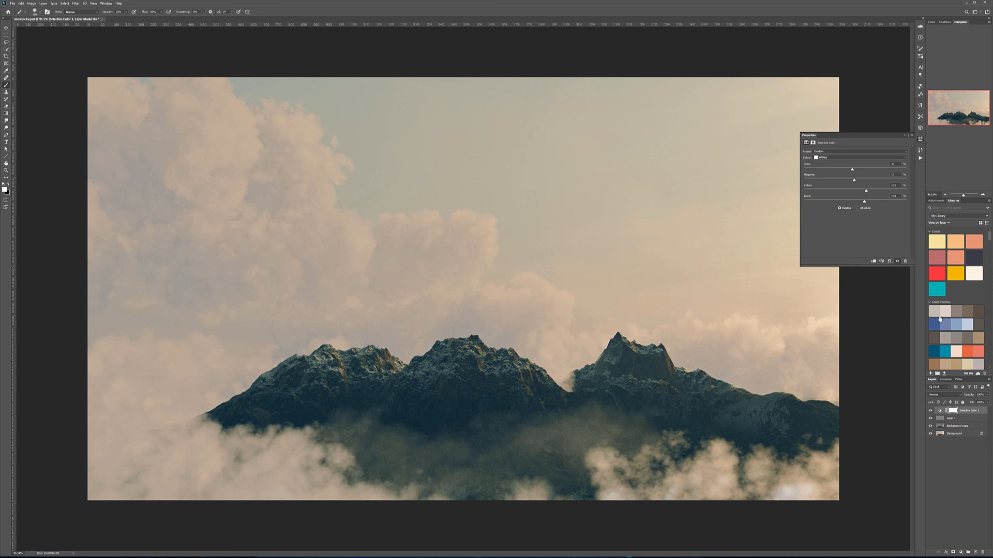
left_click(986, 396)
left_click_drag(954, 403, 976, 402)
left_click(923, 140)
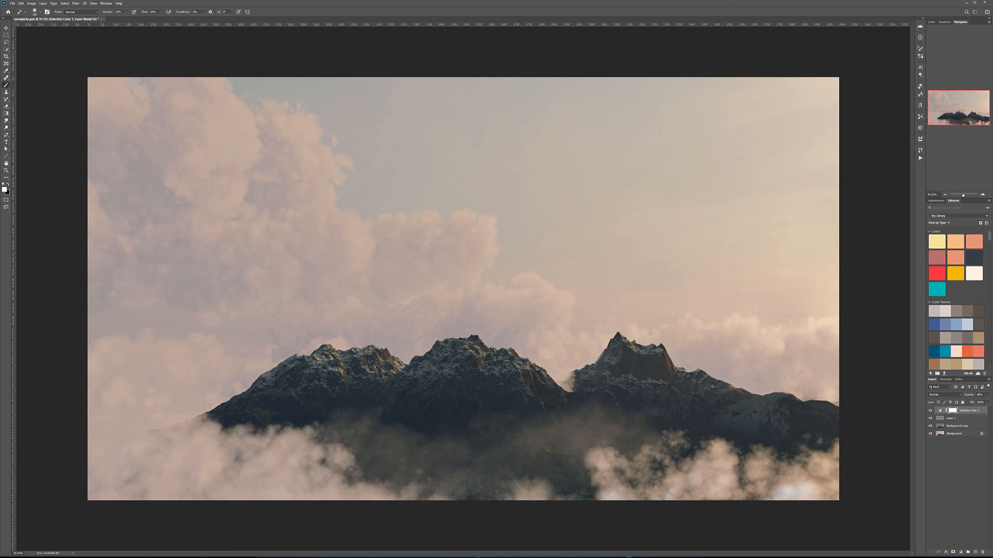
Add a Curves adjustment layer in Luminosity mode and pull the curve down at two points to darken midtones and highlights.
left_click(961, 554)
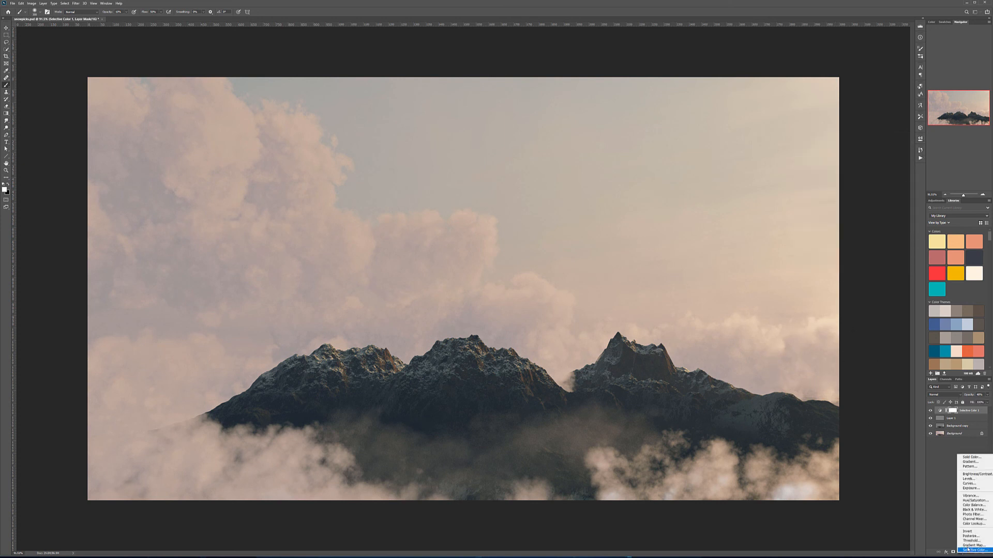
left_click(974, 484)
left_click(942, 394)
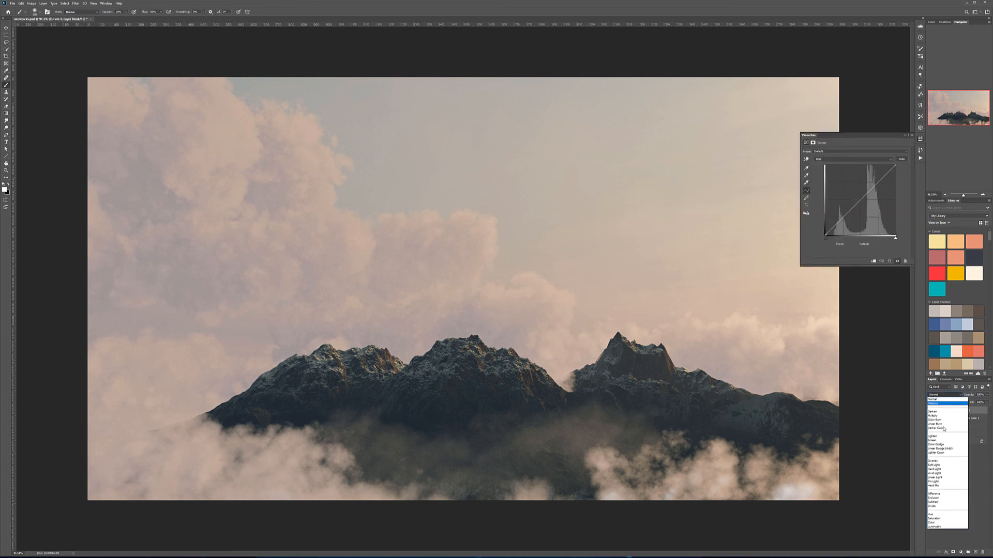
left_click(951, 526)
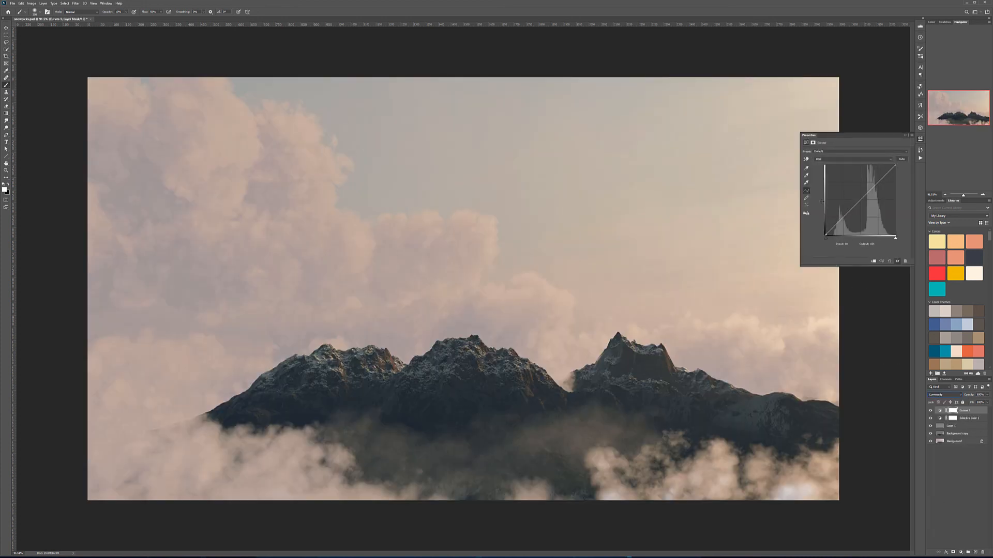
mouse_move(847, 214)
left_mouse_down()
mouse_move(853, 226)
mouse_move(850, 218)
left_mouse_up()
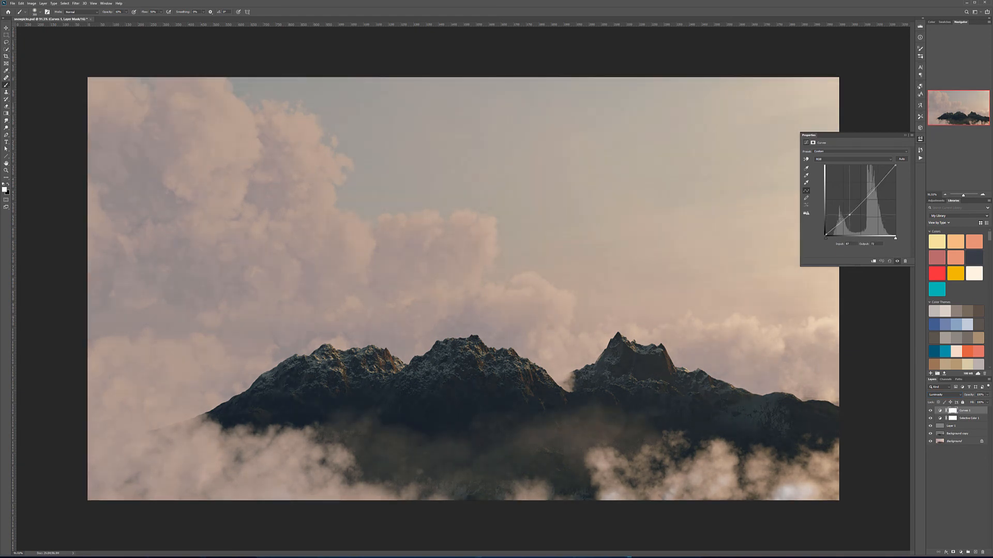
mouse_move(874, 187)
left_mouse_down()
mouse_move(851, 217)
mouse_move(877, 189)
left_mouse_up()
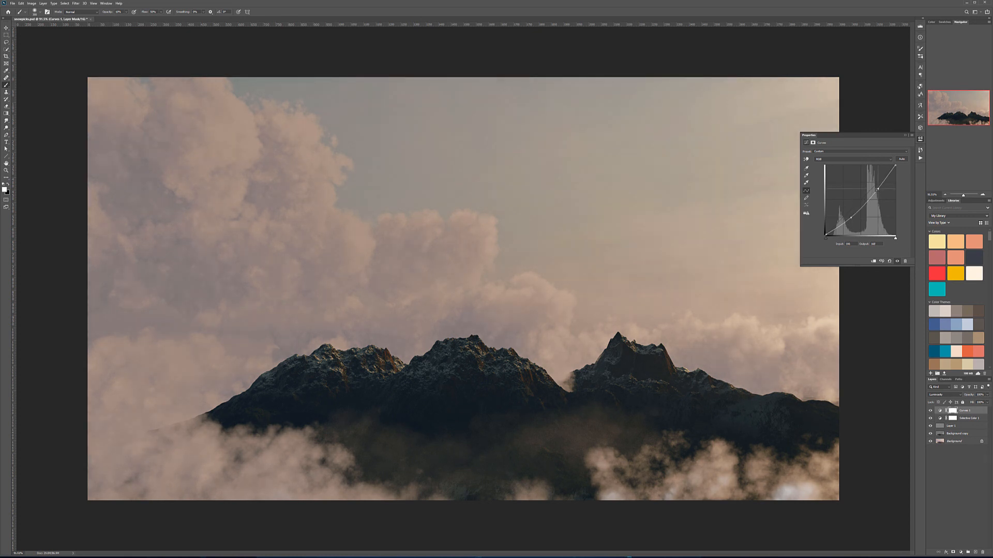
Invert the Curves layer's mask to black and enlarge the brush to paint the darkening into the clouds beside the mountains.
left_click(953, 411)
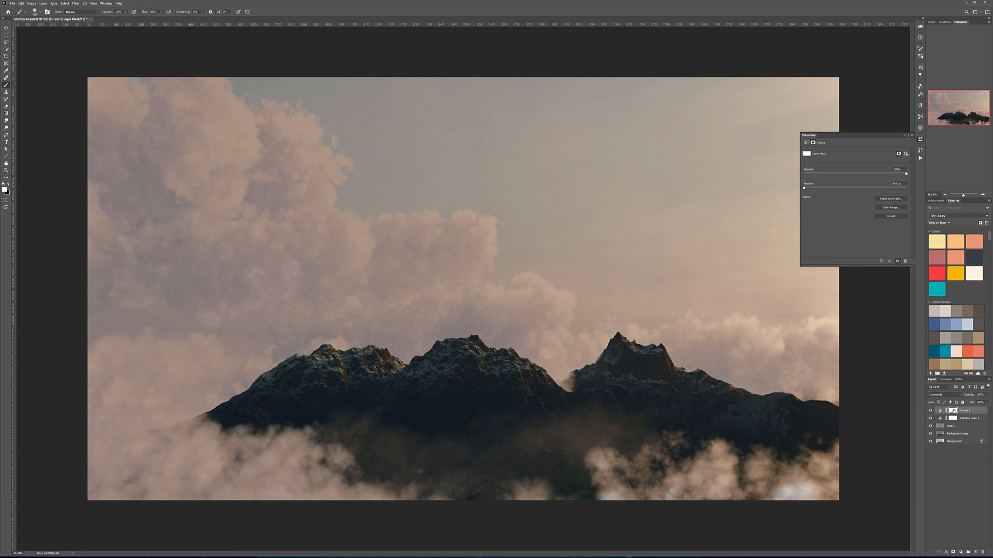
key("ctrl+i")
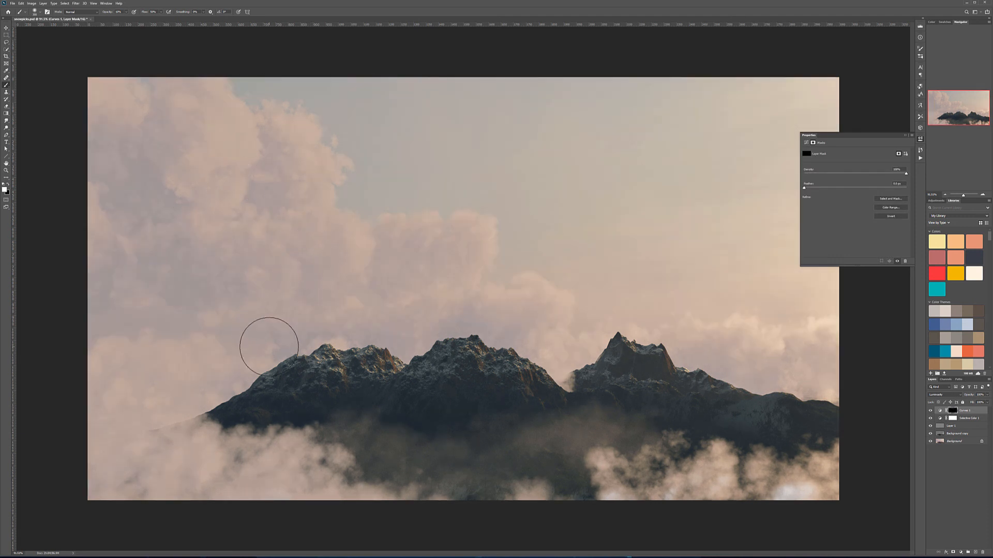
key("bracketright")
key("bracketright")
key("bracketright")
key("bracketright")
key("bracketright")
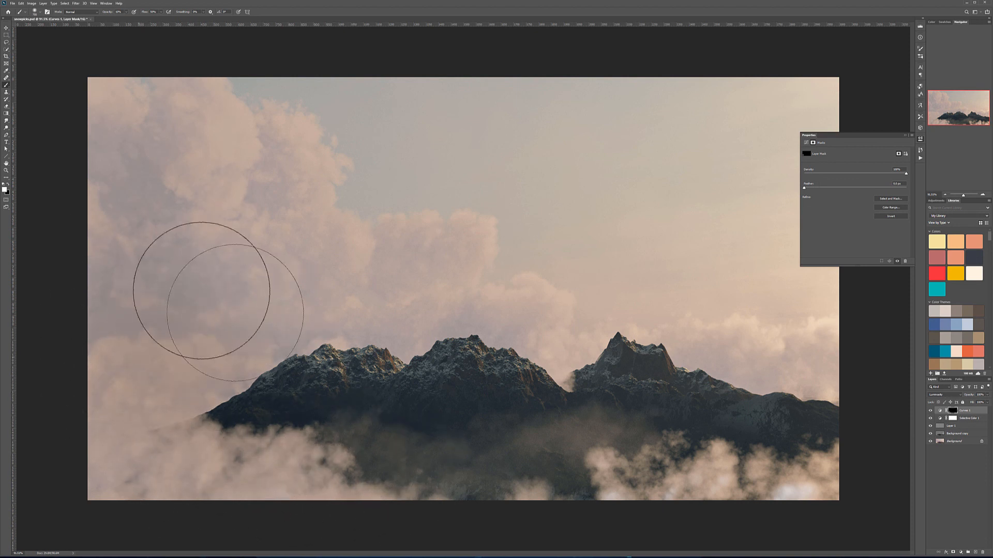
Toggle the masked Curves layer's visibility repeatedly to examine its darkening effect on the clouds.
left_click(931, 410)
left_click(930, 410)
left_click(931, 411)
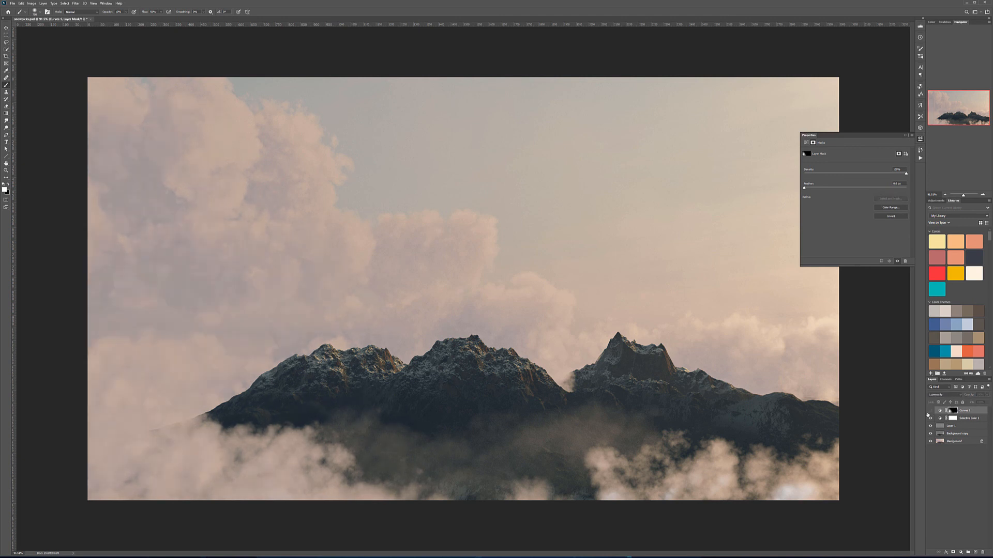
left_click(930, 411)
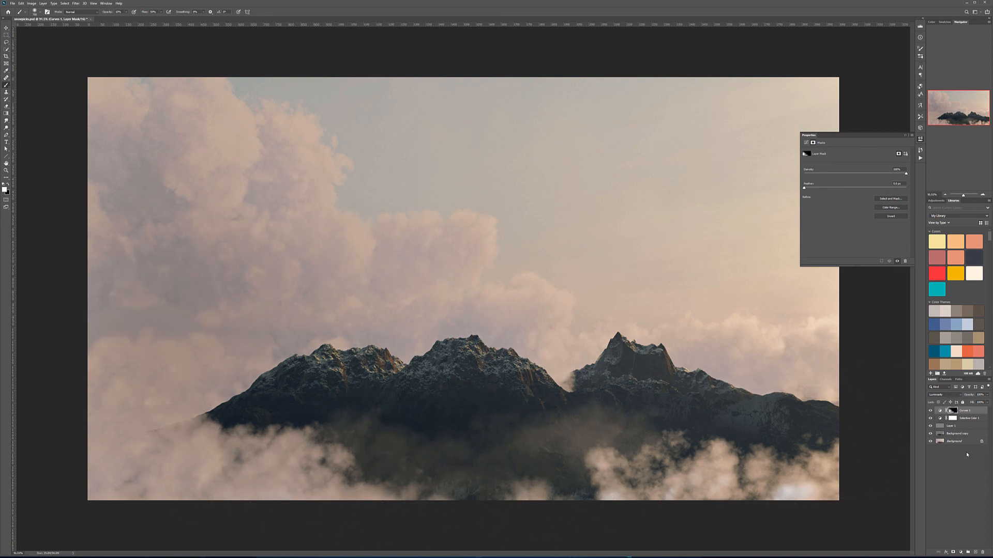
left_click(931, 411)
left_click(930, 411)
left_click(931, 410)
left_click(930, 411)
left_click(931, 410)
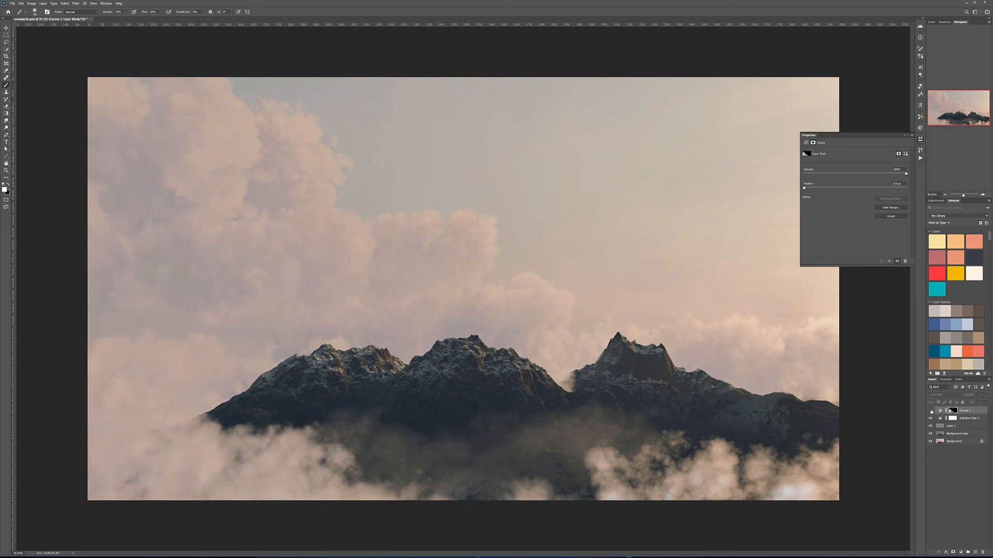
left_click(931, 410)
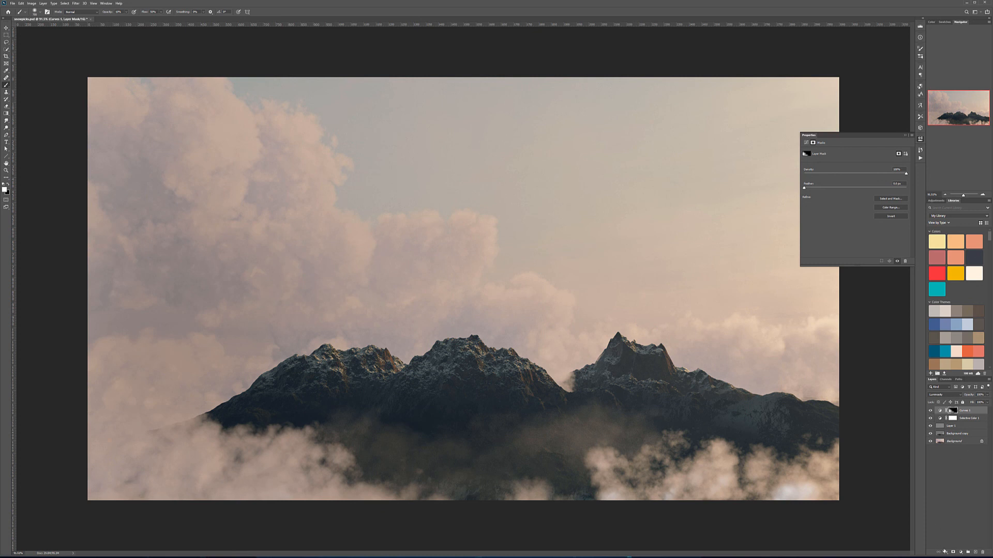
Add a second Curves adjustment layer in Color mode and reshape its blue and red channels for a warm-highlight, cool-shadow grade.
left_click(960, 552)
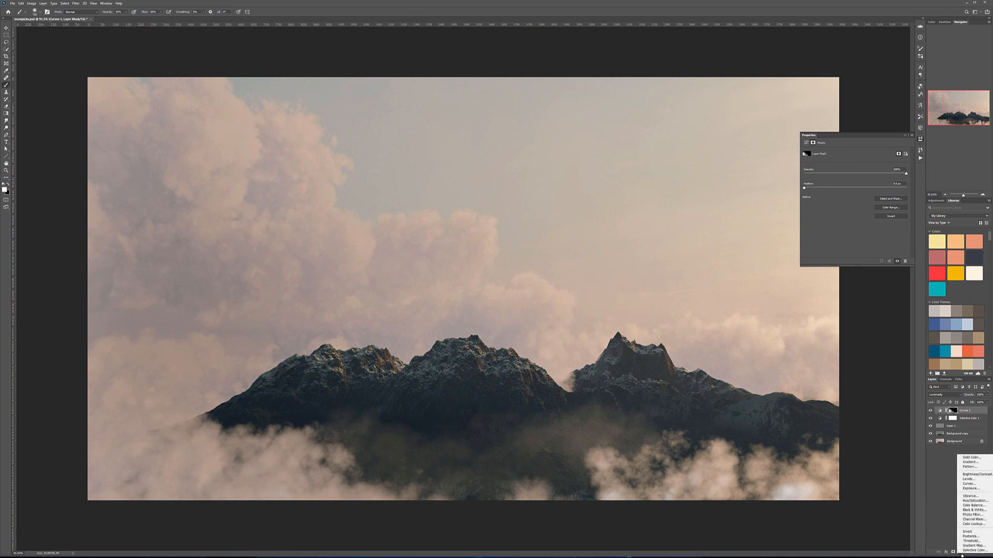
left_click(972, 486)
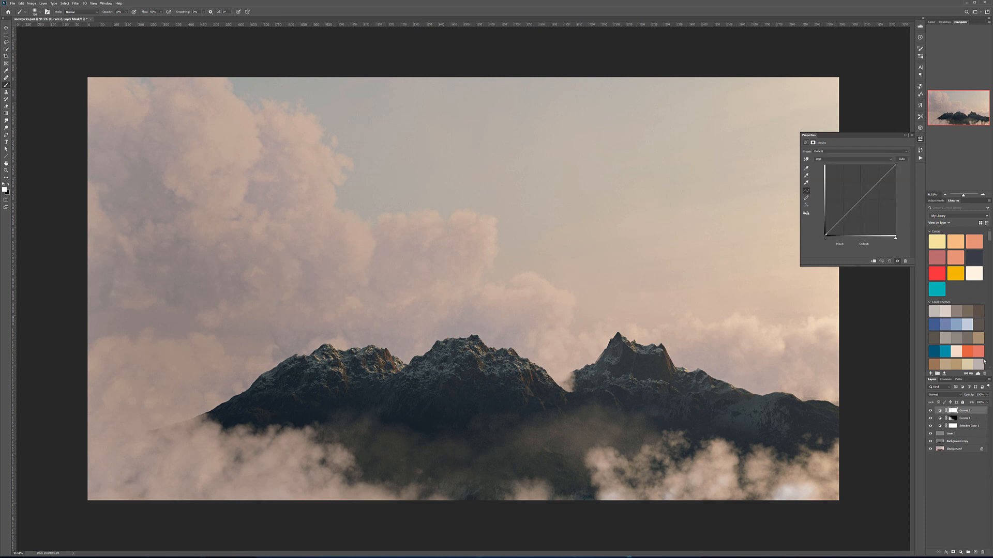
left_click(939, 394)
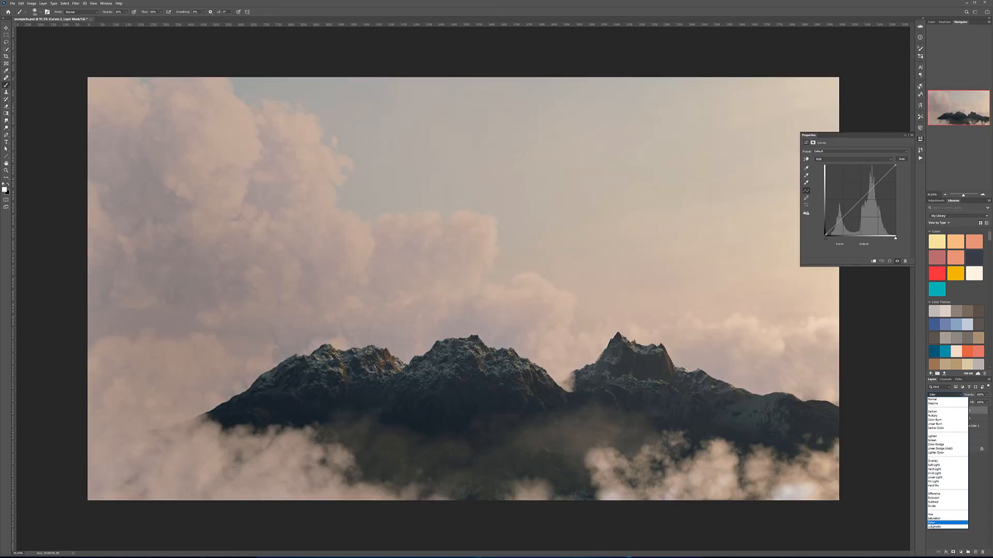
left_click(932, 523)
left_click(855, 161)
left_click(848, 177)
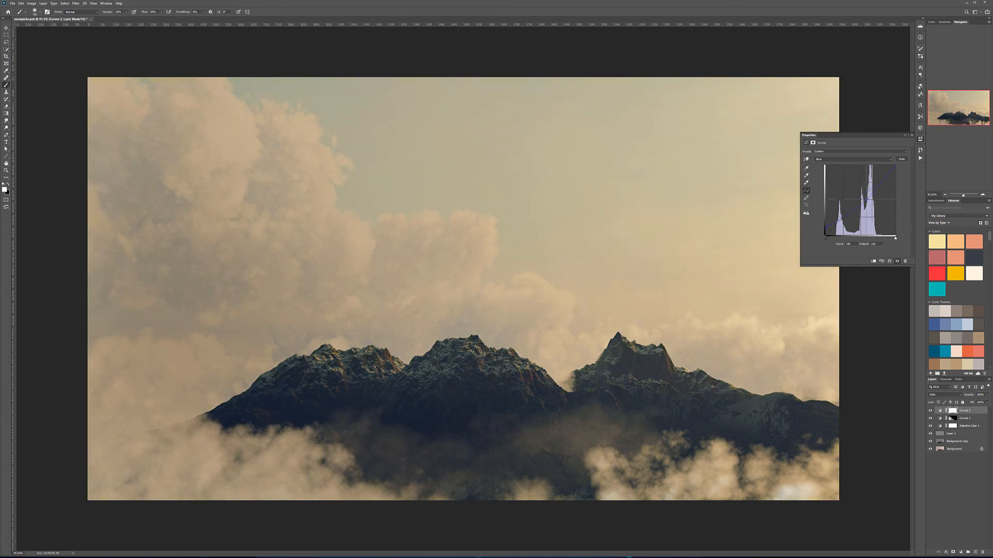
left_click(844, 158)
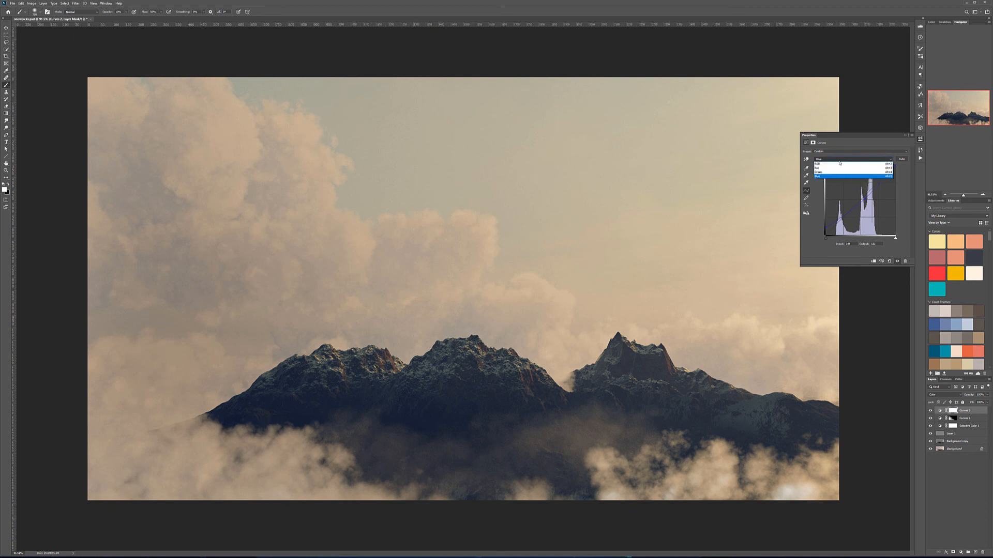
left_click(845, 165)
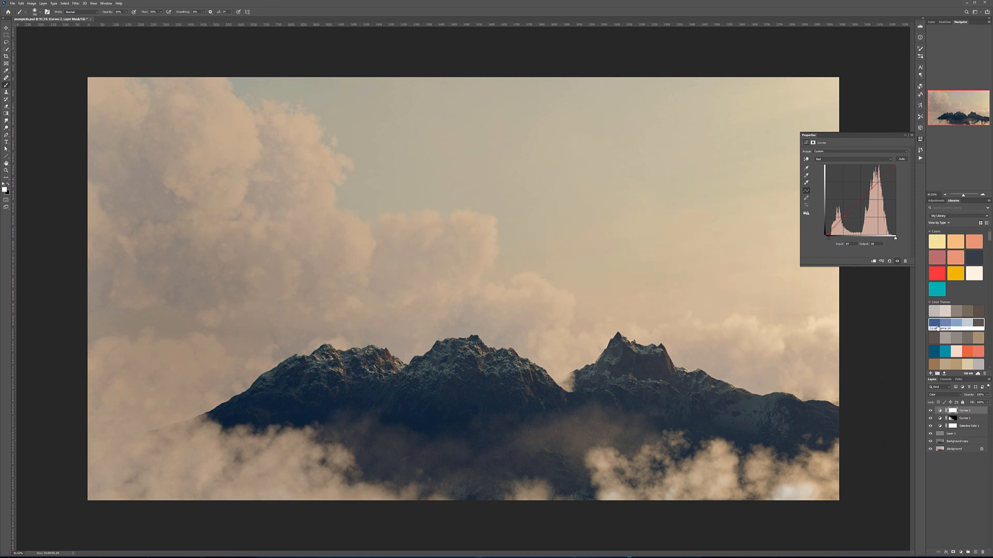
Hide the Selective Color and both Curves layers and stamp the visible image into a new layer above the noise layer.
left_click(930, 425)
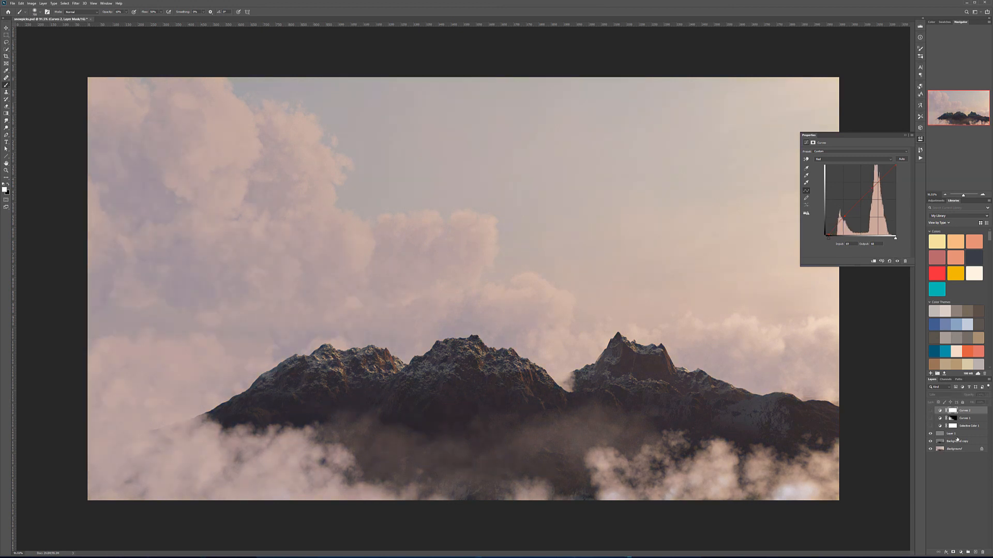
left_click(957, 434)
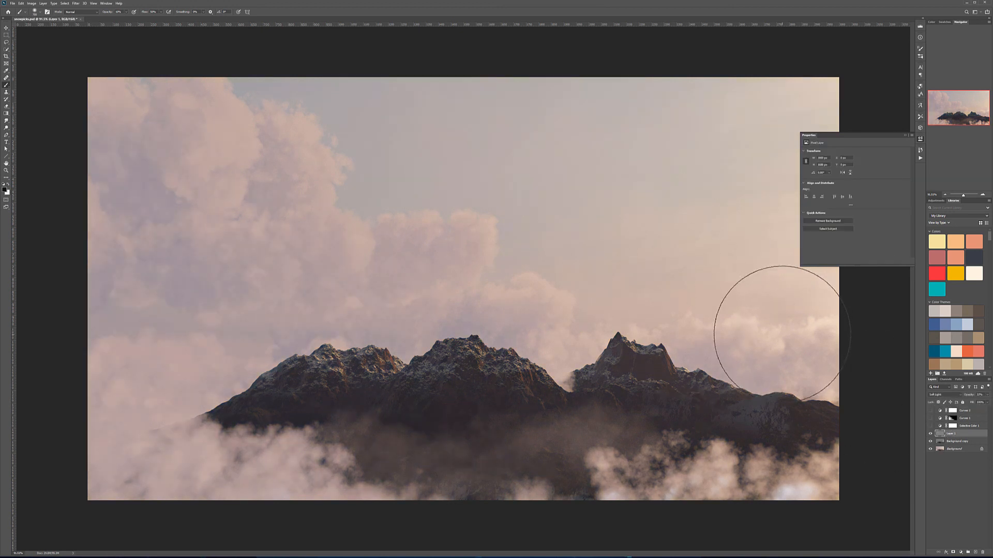
key("ctrl+shift+alt+n")
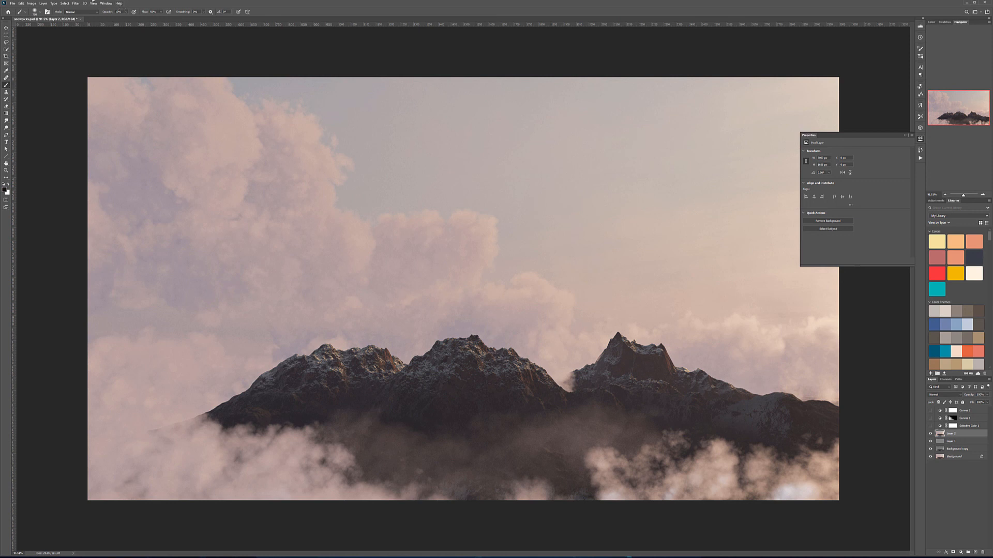
Apply a Gaussian Blur to the stamped layer, softening the mountains and clouds, and return to the Brush tool.
left_click(76, 4)
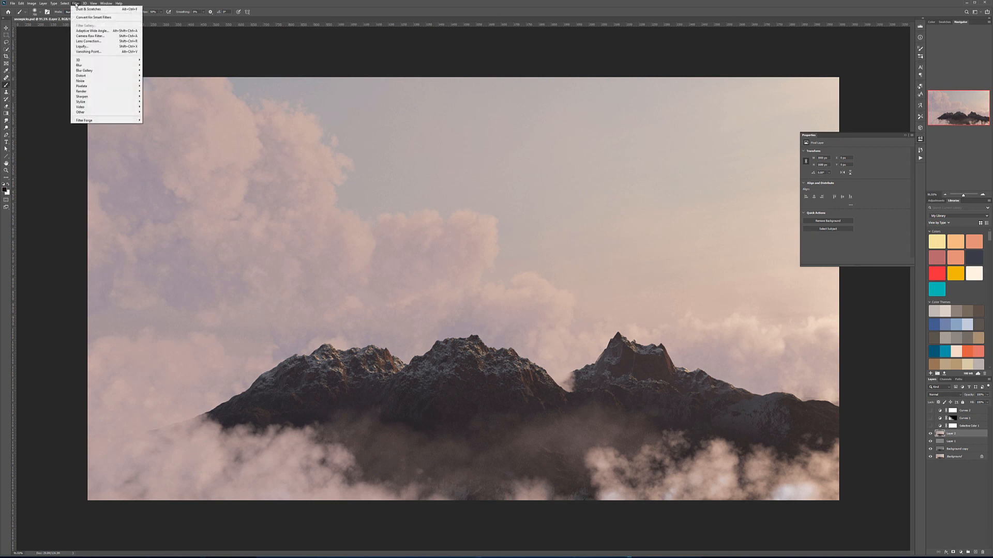
mouse_move(127, 83)
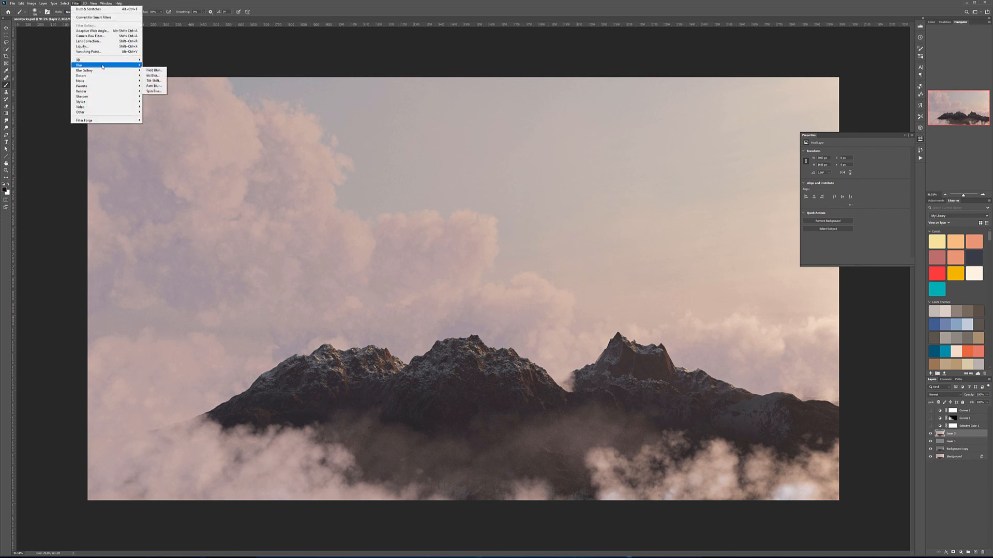
mouse_move(143, 66)
left_click(157, 86)
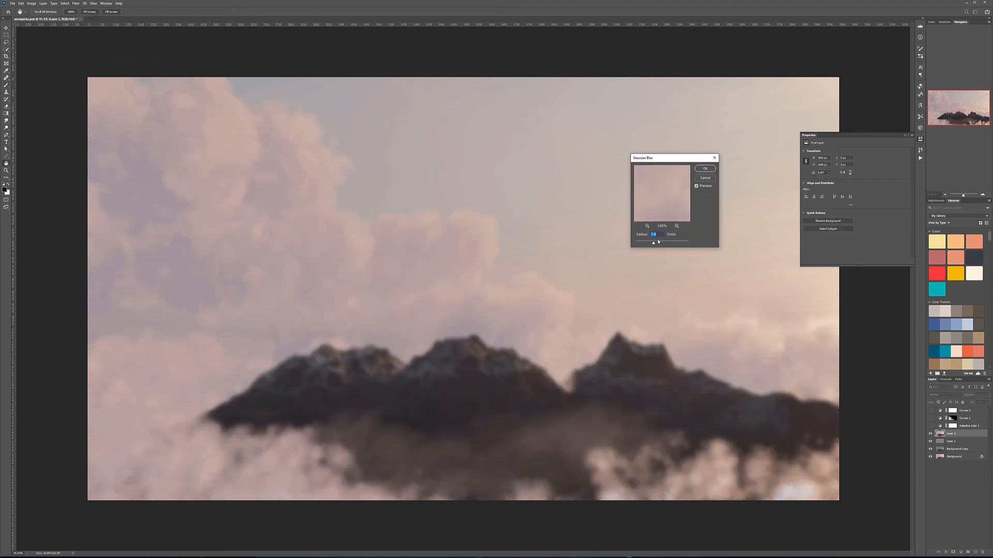
left_click(704, 169)
key("b")
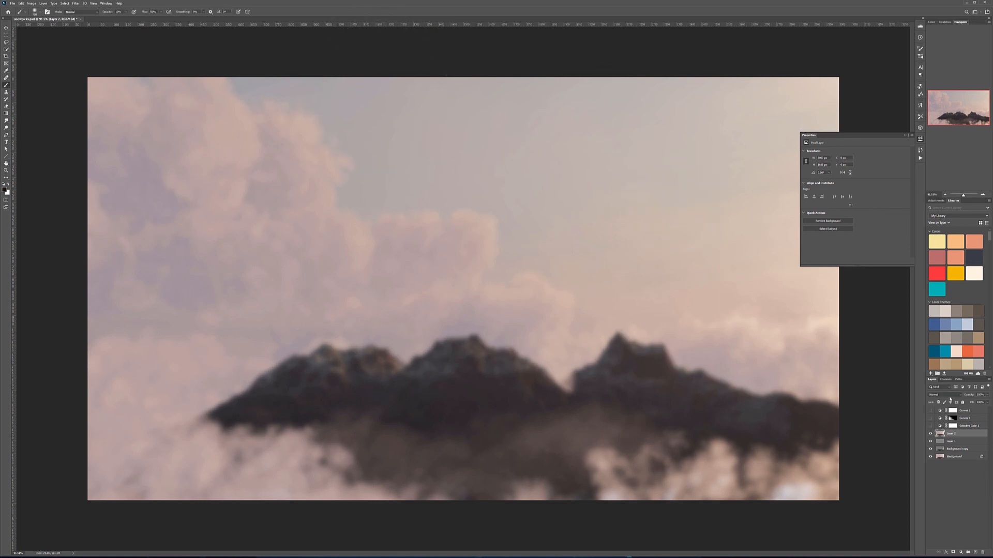
Set the blurred stamped layer's blend mode to Screen and hide its effect behind a black layer mask.
left_click(950, 396)
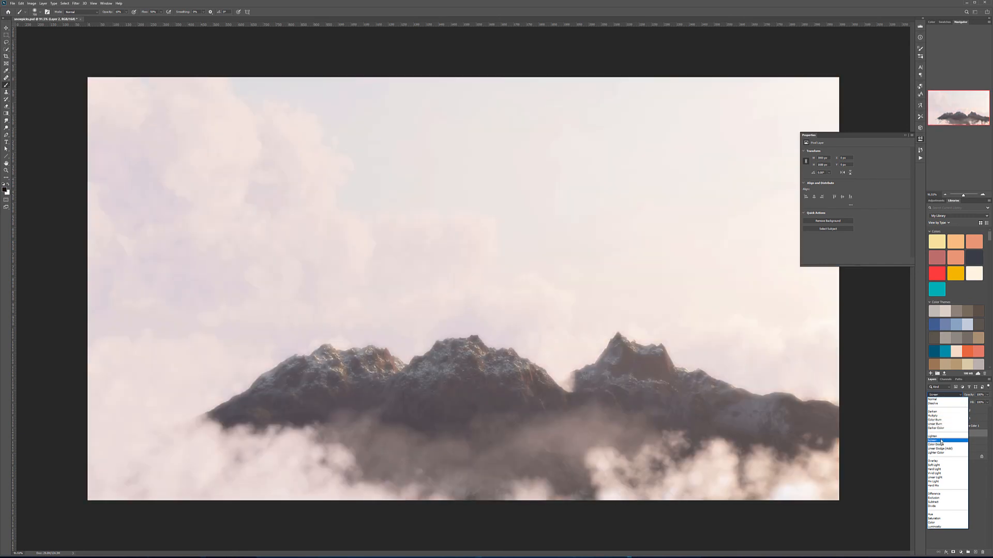
left_click(941, 441)
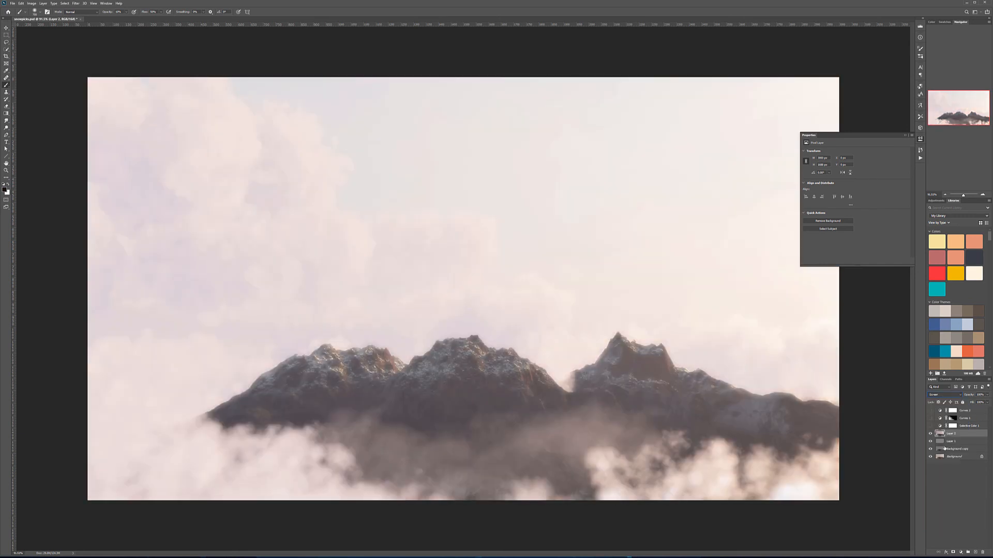
left_click(953, 552, "alt")
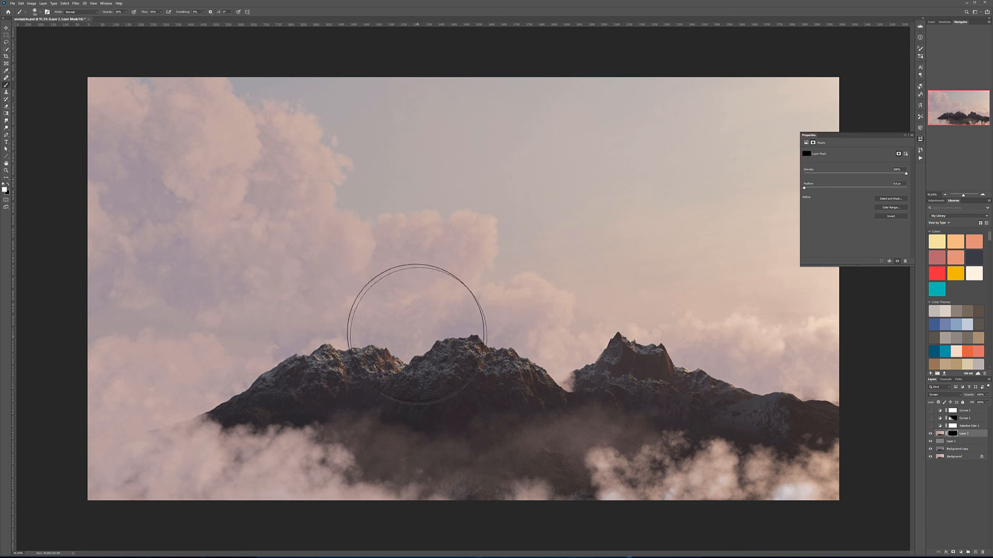
Paint white on the glow layer's mask over the mountains, the lower mist and the bright sky area with a large soft brush.
mouse_move(416, 332)
left_mouse_down()
mouse_move(266, 359)
mouse_move(334, 392)
mouse_move(465, 377)
mouse_move(483, 388)
mouse_move(499, 377)
mouse_move(475, 385)
mouse_move(636, 409)
mouse_move(579, 398)
mouse_move(595, 409)
mouse_move(582, 404)
mouse_move(645, 394)
mouse_move(649, 420)
mouse_move(778, 421)
mouse_move(701, 440)
mouse_move(703, 430)
mouse_move(806, 440)
mouse_move(786, 445)
mouse_move(750, 430)
mouse_move(755, 422)
left_mouse_up()
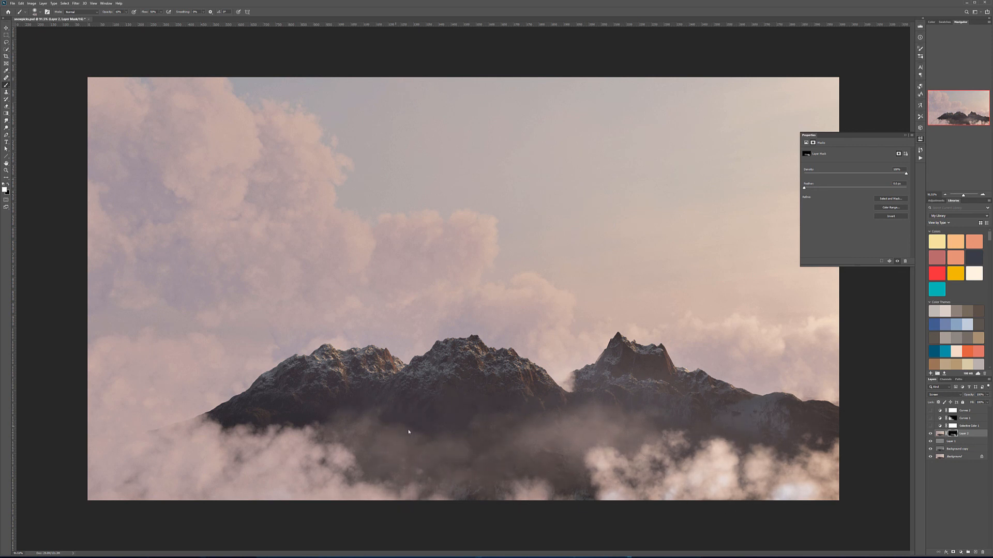
mouse_move(154, 461)
left_mouse_down()
mouse_move(274, 411)
mouse_move(290, 449)
mouse_move(279, 414)
mouse_move(344, 403)
left_mouse_up()
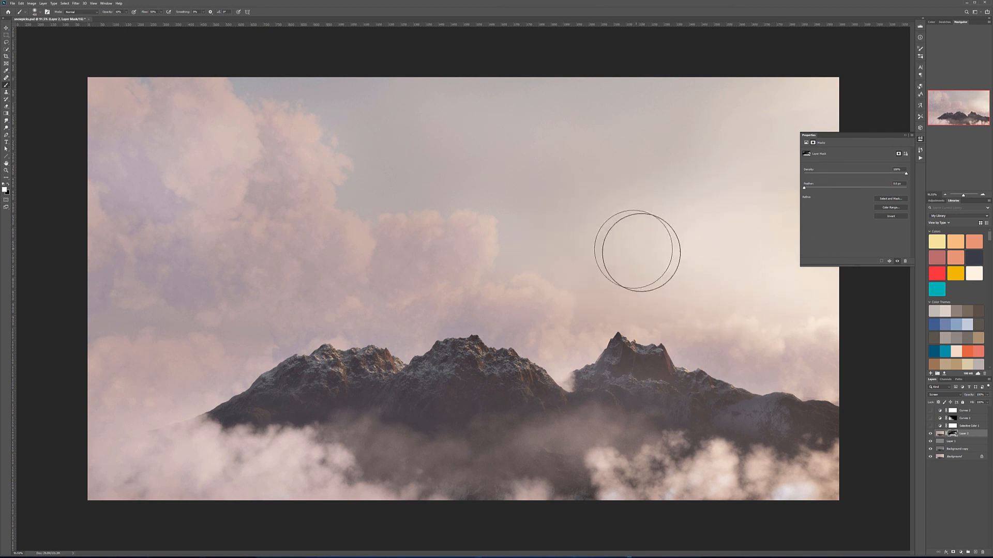
key("x")
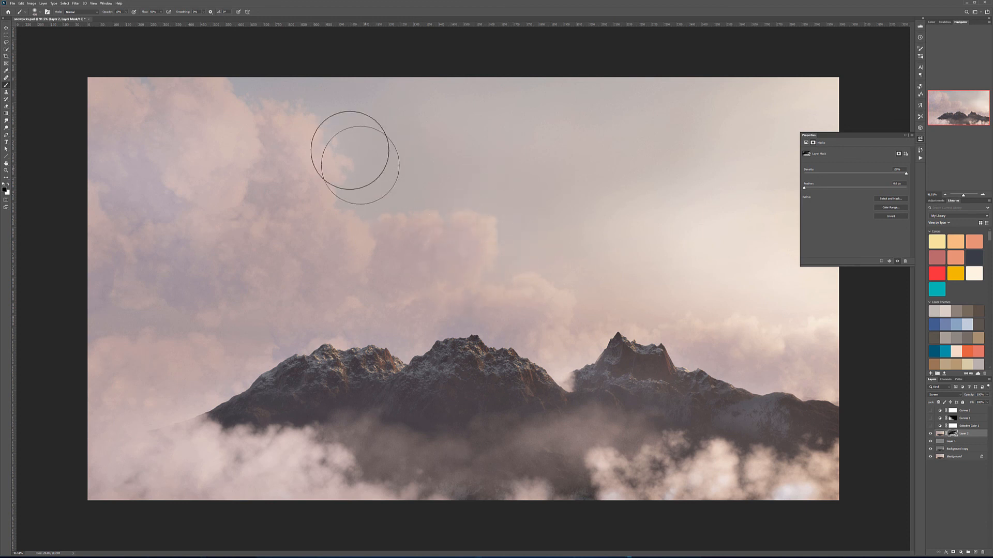
Reduce the brush size and paint white on the glow layer's mask along the sunlit edge of the middle cloud bank.
scroll(490, 209, "up", 3, "alt")
scroll(490, 208, "up", 2, "alt")
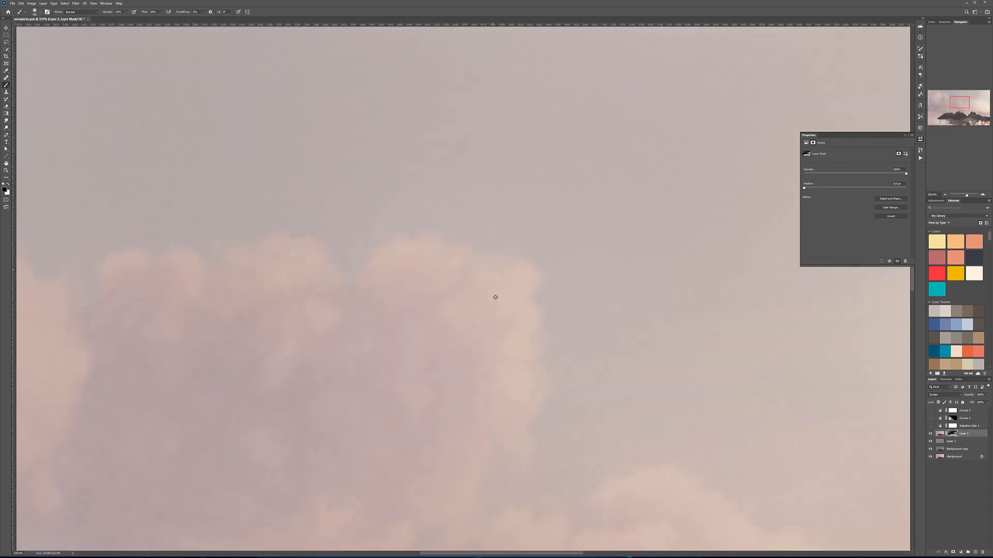
scroll(497, 312, "down", 1, "alt")
key("bracketleft")
key("bracketleft")
key("bracketleft")
key("bracketleft")
key("bracketleft")
key("bracketleft")
key("bracketleft")
key("bracketleft")
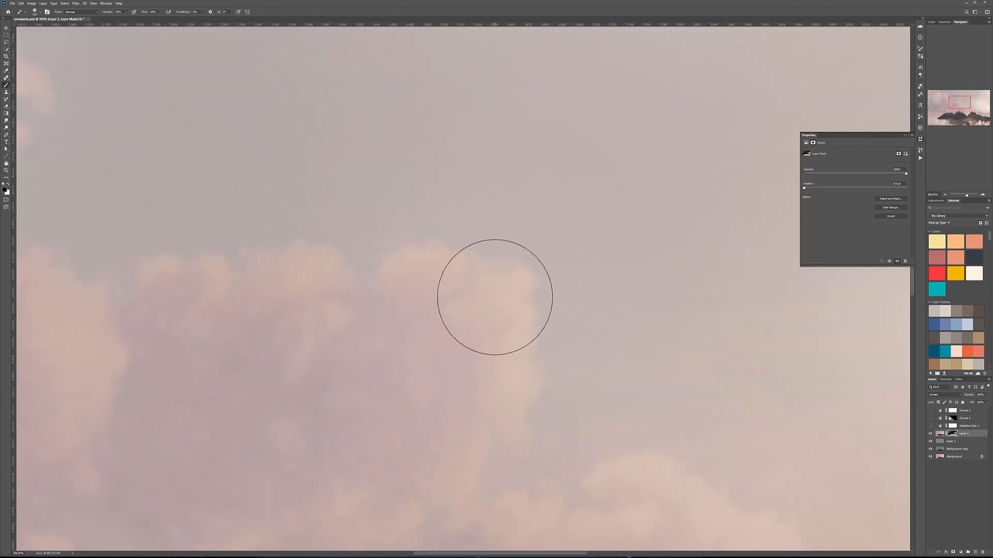
key("bracketleft")
key("bracketleft")
key("bracketleft")
key("x")
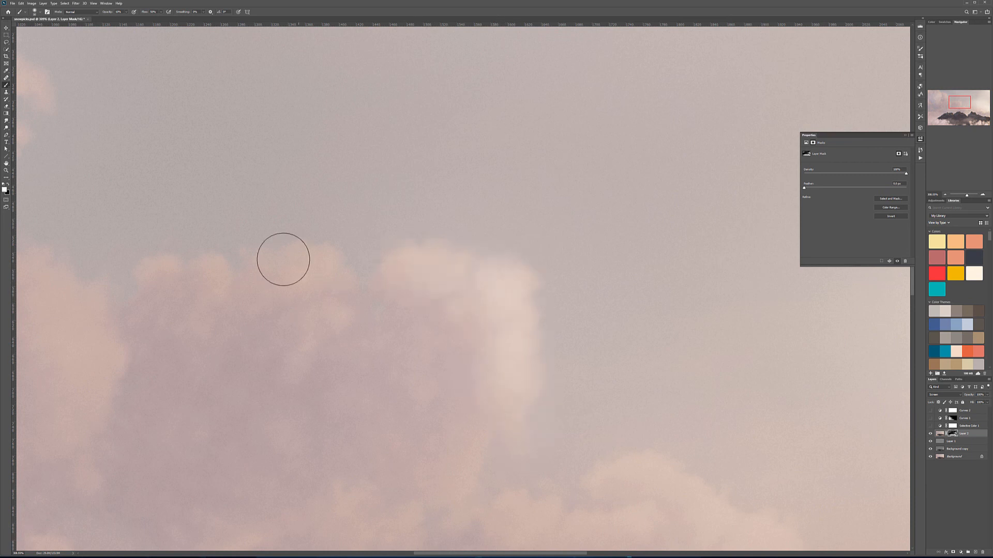
Paint glow into the mask along the rims and highlights of the large upper-left cloud.
left_click_drag(357, 279, 740, 365)
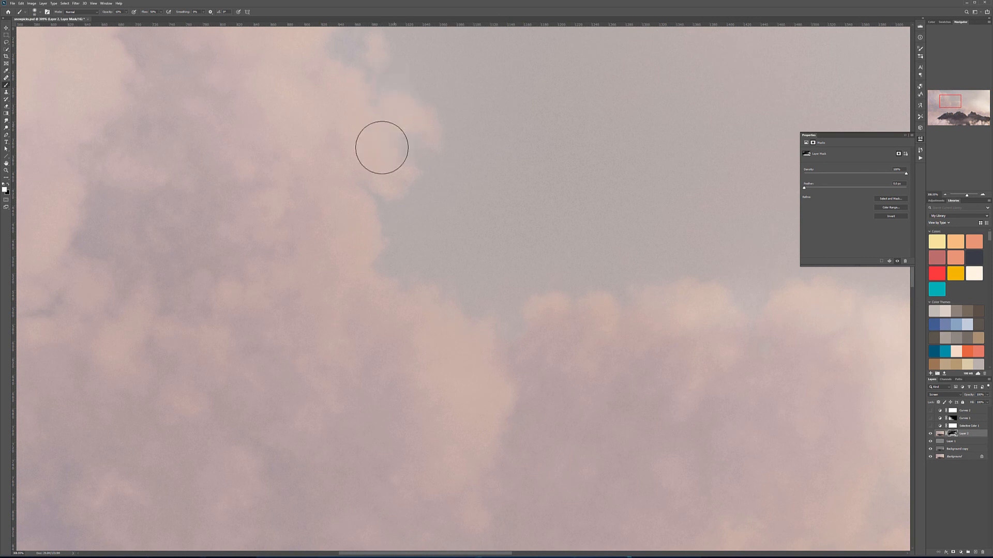
mouse_move(337, 96)
left_mouse_down()
mouse_move(326, 137)
mouse_move(339, 135)
left_mouse_up()
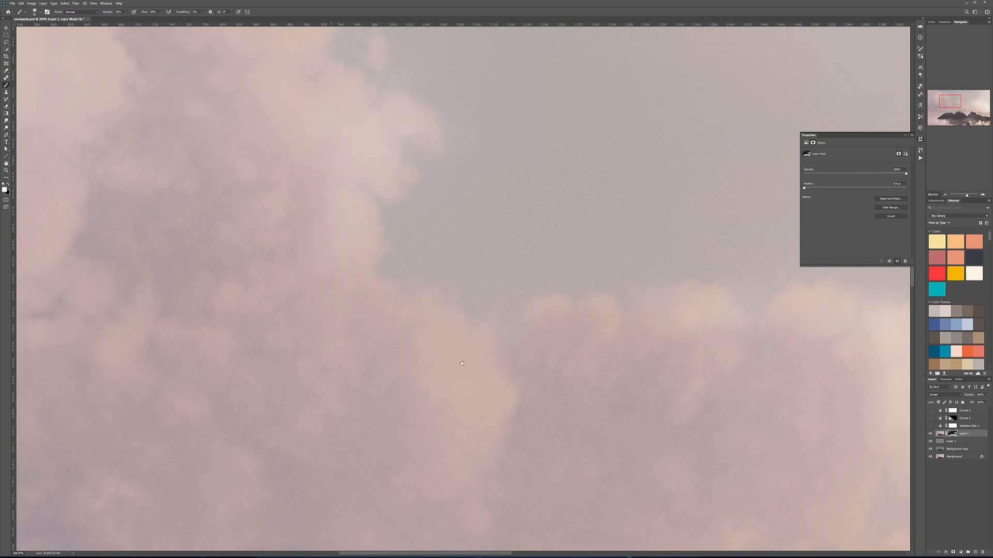
left_click_drag(462, 364, 612, 518)
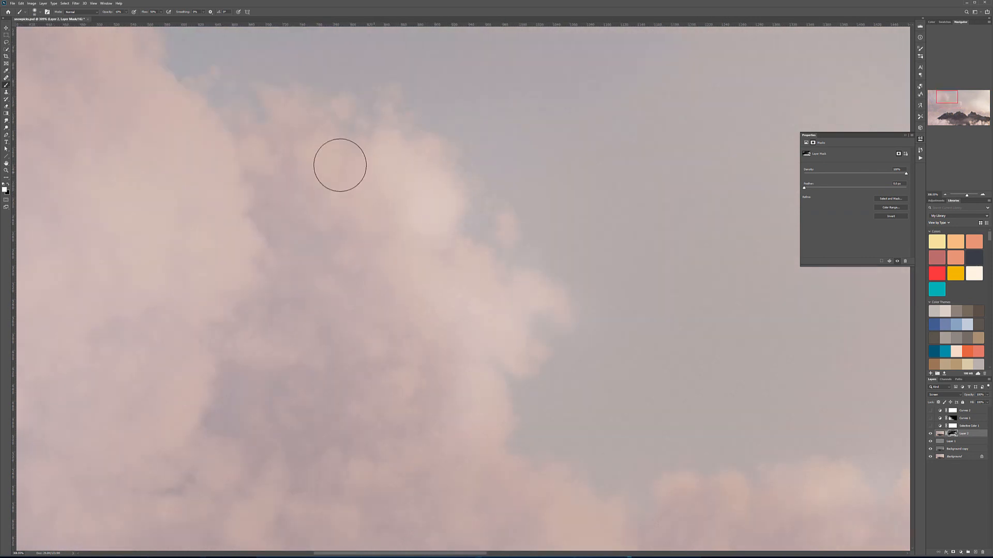
mouse_move(339, 165)
left_mouse_down()
mouse_move(436, 180)
mouse_move(419, 272)
left_mouse_up()
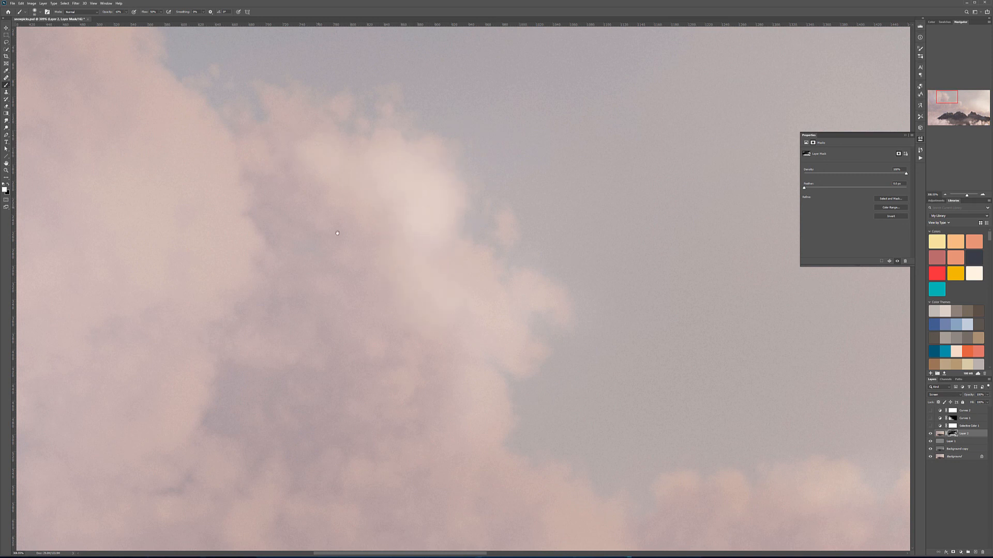
mouse_move(337, 233)
left_mouse_down()
mouse_move(565, 355)
mouse_move(606, 85)
left_mouse_up()
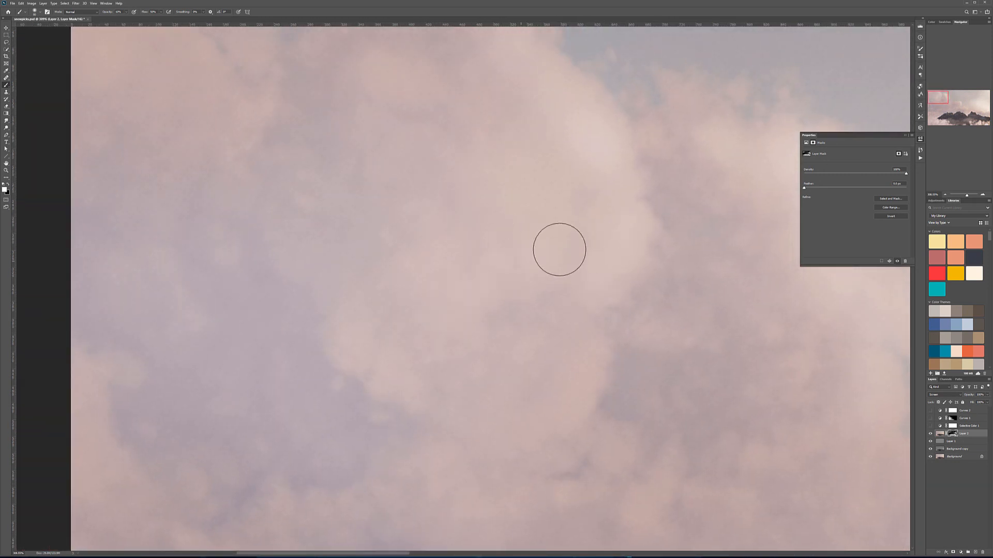
left_click(477, 293)
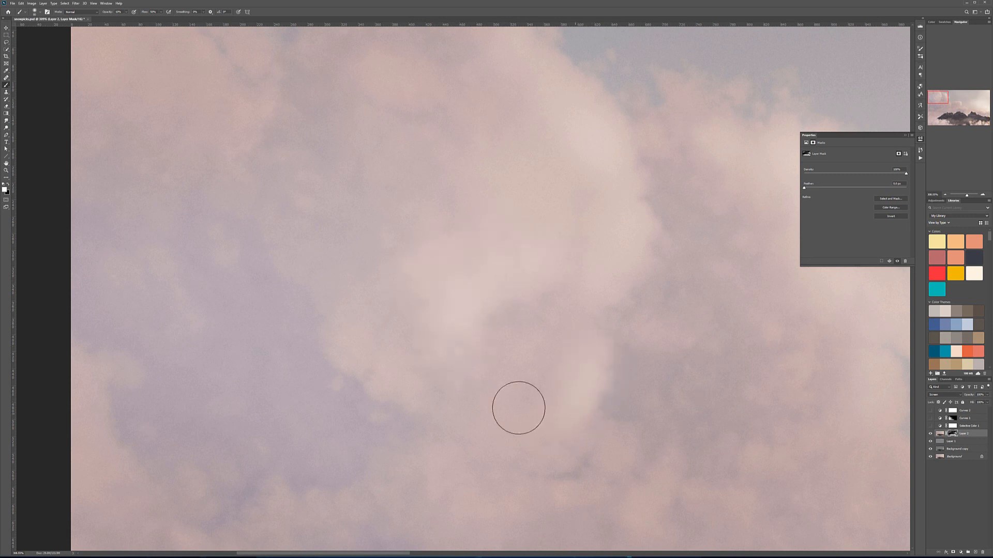
mouse_move(216, 130)
left_mouse_down()
mouse_move(291, 105)
mouse_move(248, 105)
mouse_move(258, 187)
left_mouse_up()
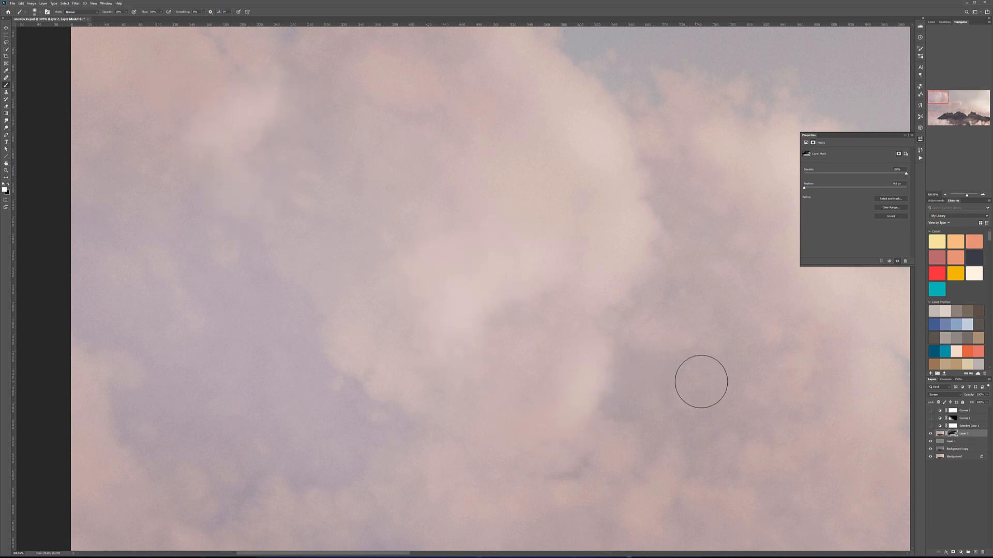
scroll(693, 388, "down", 5, "alt")
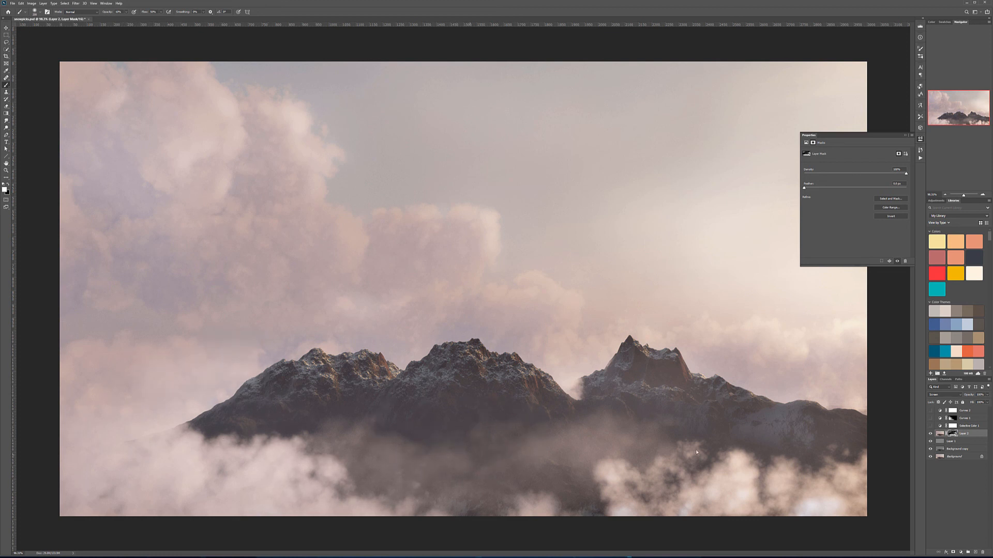
Toggle the glow layer's visibility to compare the image with and without the painted glow.
left_click(931, 434)
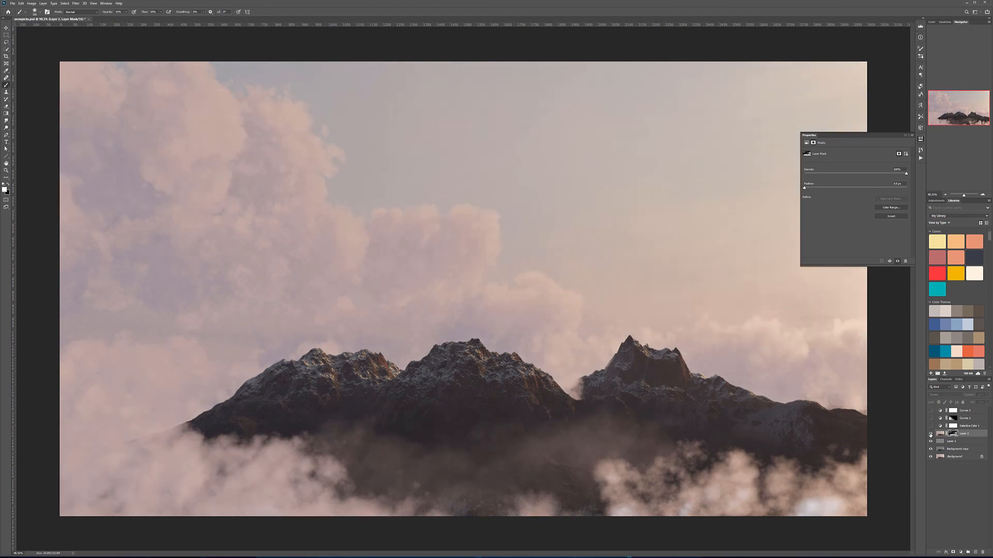
left_click(930, 434)
left_click(930, 433)
left_click(931, 433)
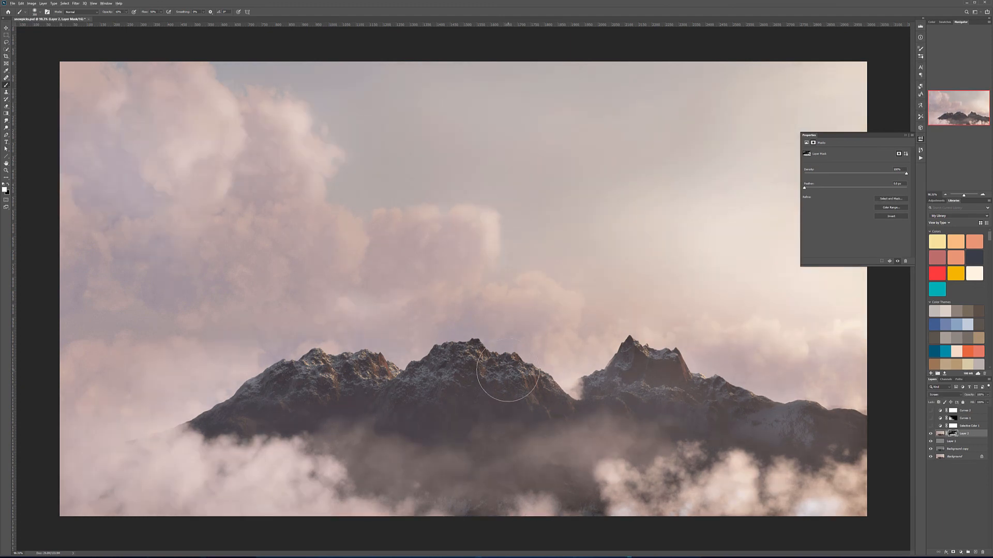
scroll(508, 370, "down", 2, "alt")
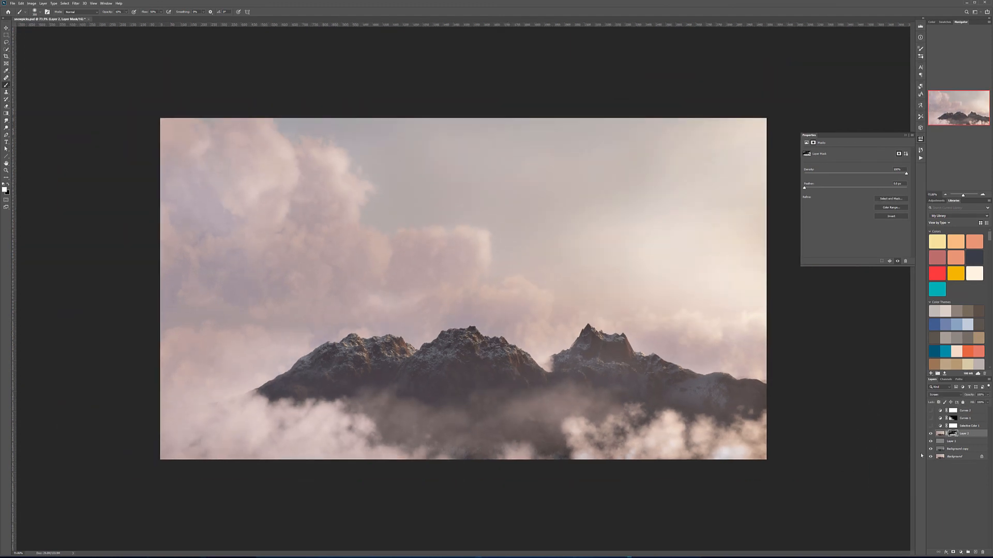
Show the Selective Color and both Curves layers, and add a Curves adjustment above the glow layer with its white point lowered to black.
left_click(931, 411)
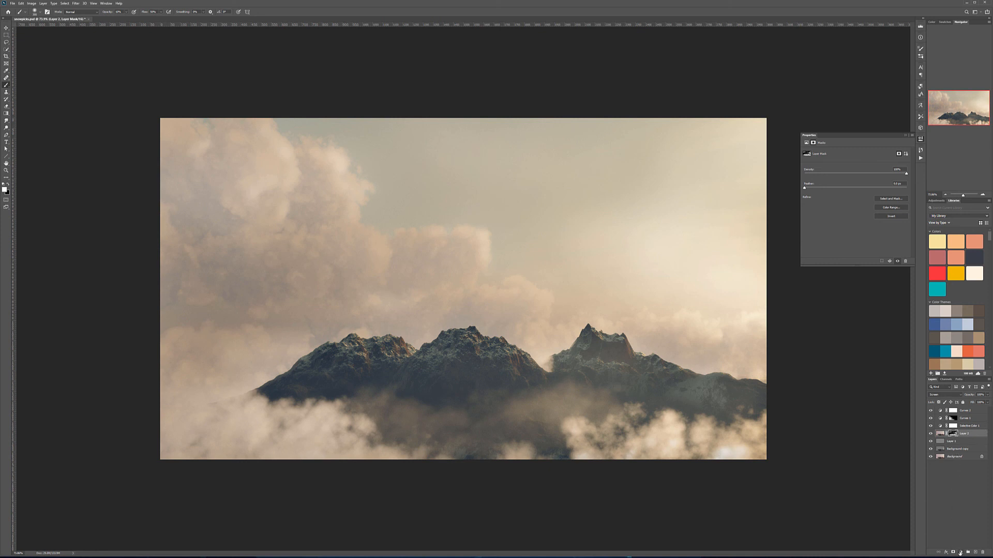
left_click(977, 412)
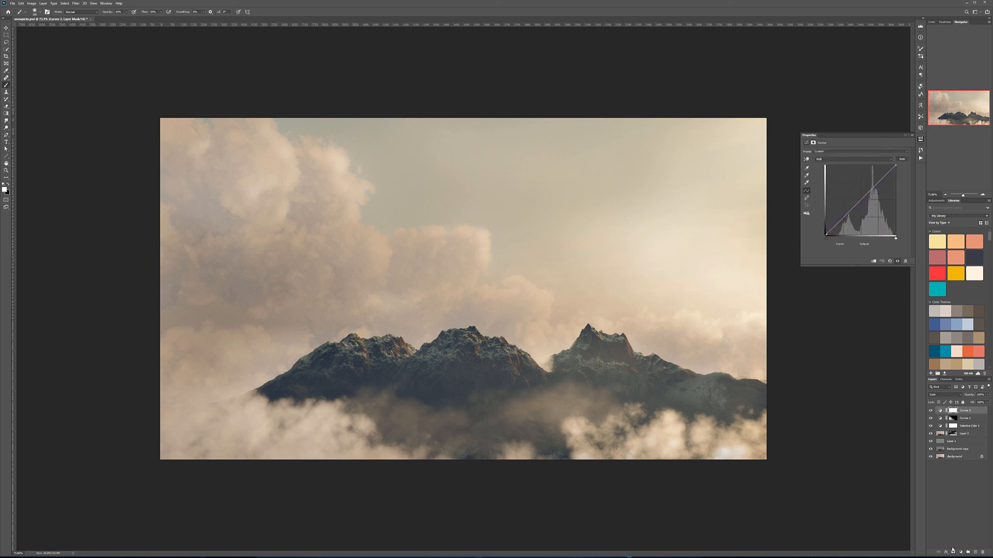
left_click(970, 433)
left_click(960, 553)
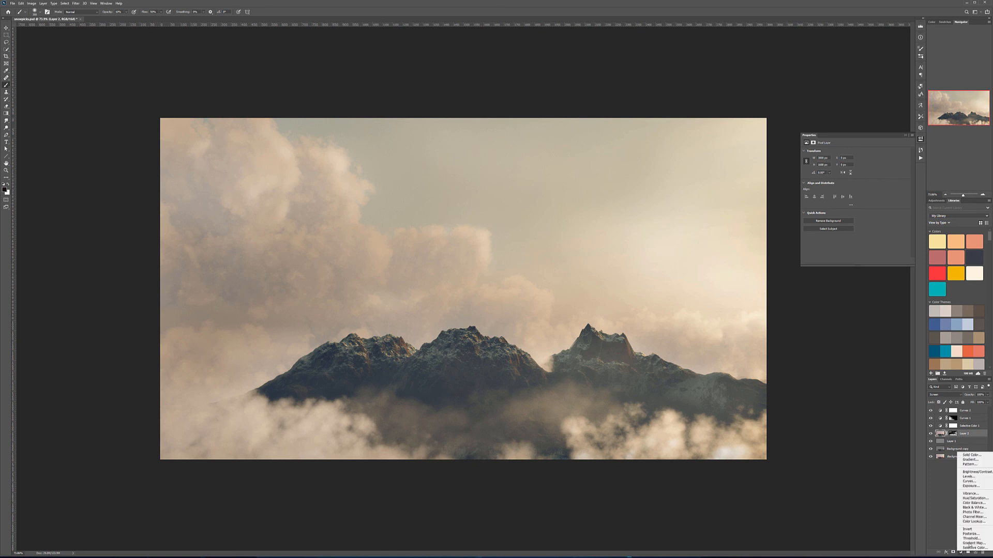
left_click(970, 482)
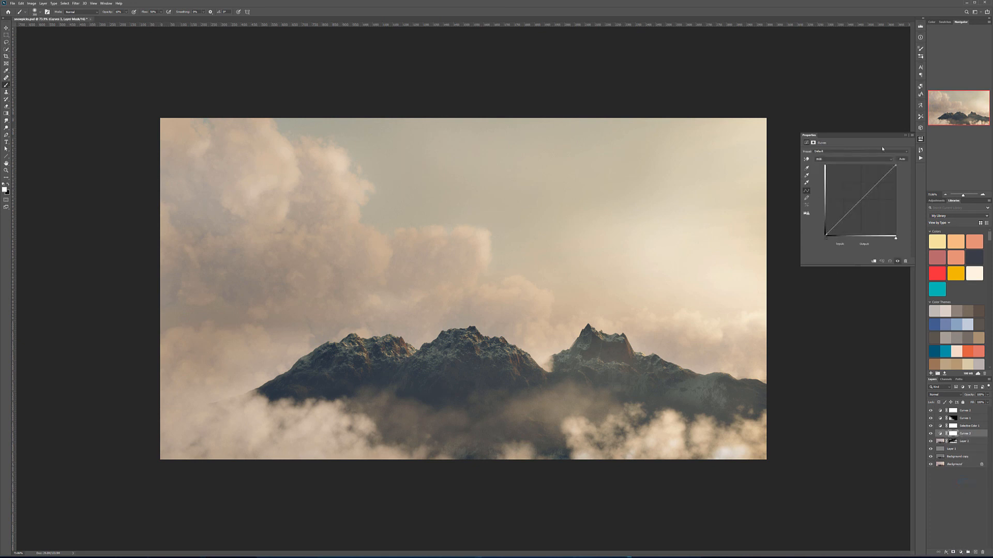
left_click_drag(896, 166, 896, 237)
Select a rectangle just inside the image edges, fill the new Curves mask with black there, and deselect, leaving a dark border.
key("m")
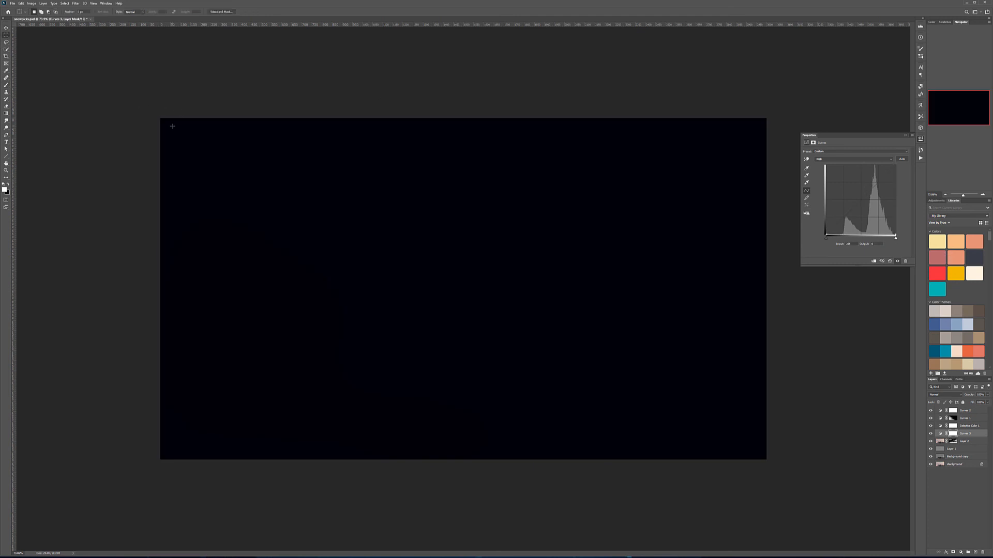
left_click_drag(165, 122, 765, 455)
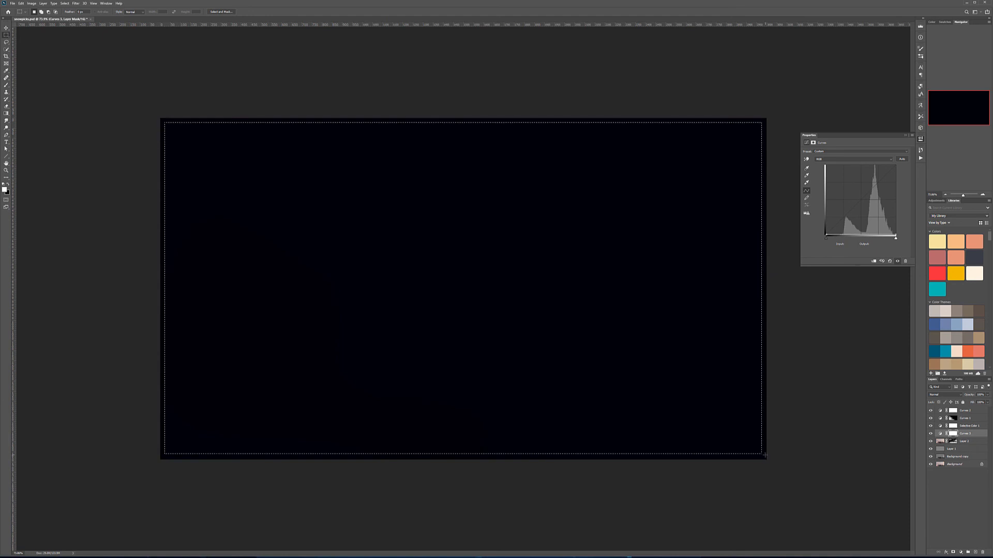
key("ctrl+BackSpace")
right_click(765, 456)
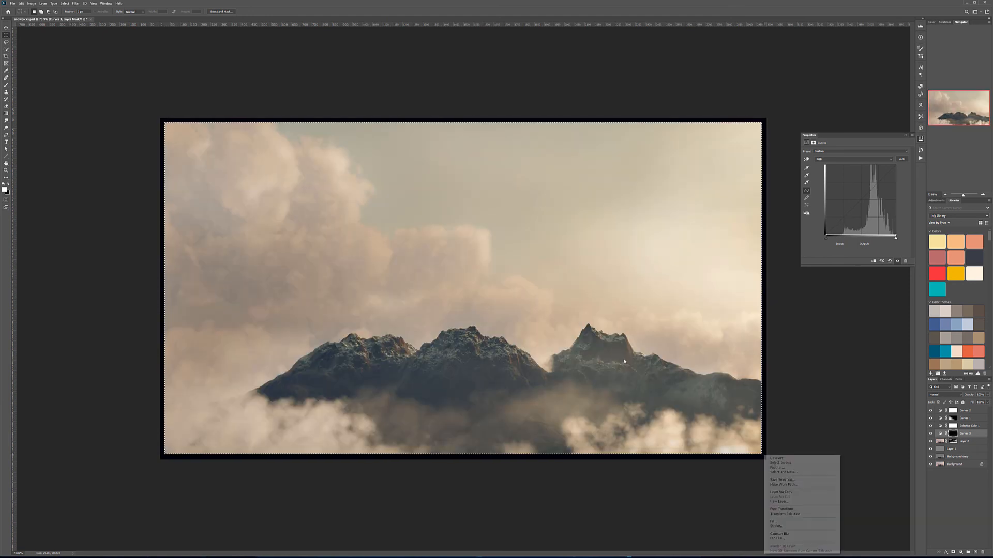
left_click(826, 414)
key("ctrl+d")
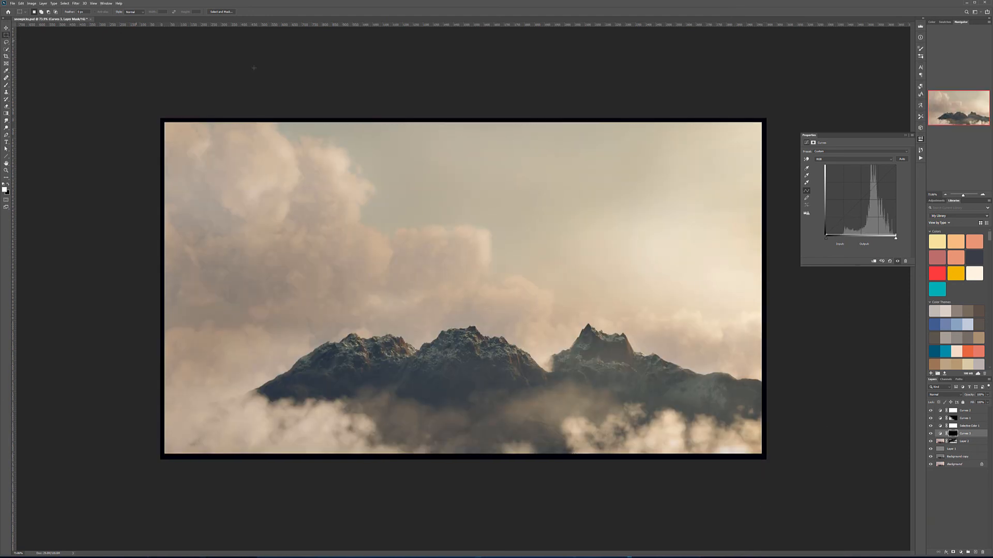
Feather the border mask heavily into a soft vignette and set the Curves layer's blend mode to Soft Light.
left_click(815, 142)
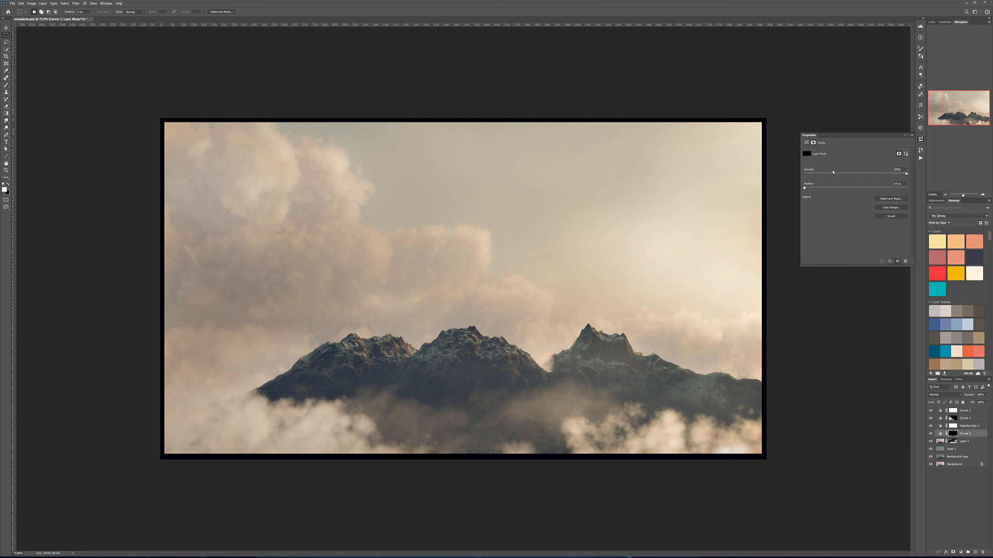
left_click_drag(838, 190, 876, 195)
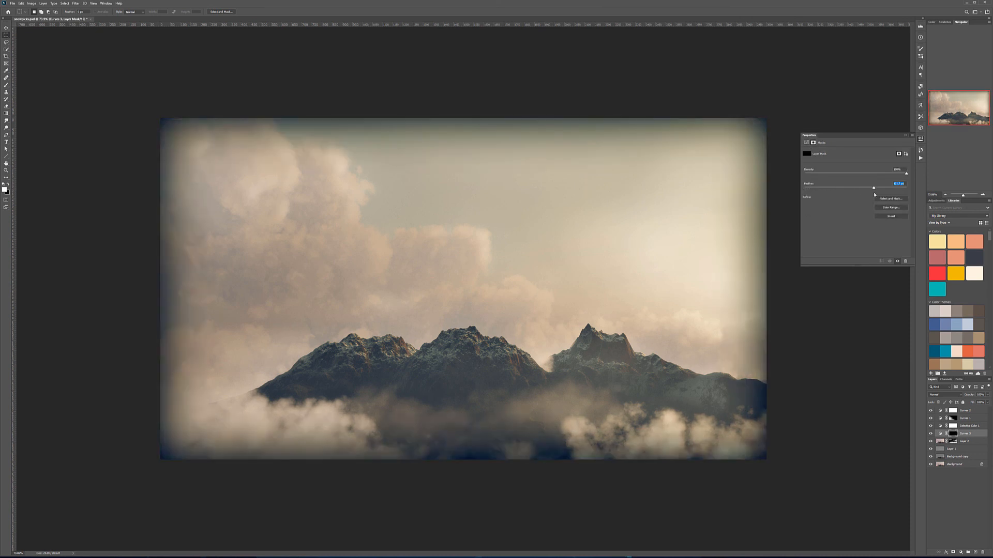
left_click(951, 396)
left_click(938, 464)
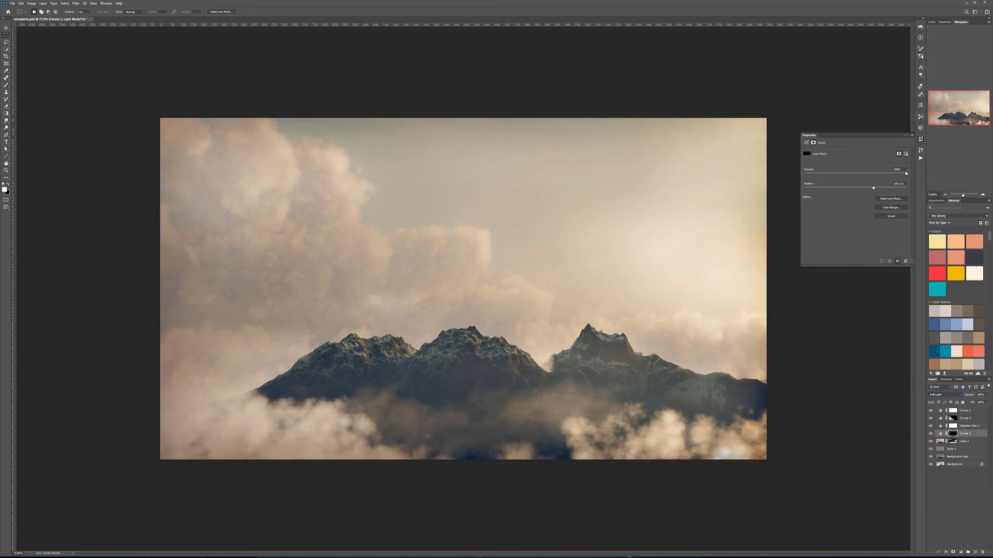
Toggle the vignette Curves layer's visibility repeatedly to examine how it darkens the image edges.
left_click(932, 434)
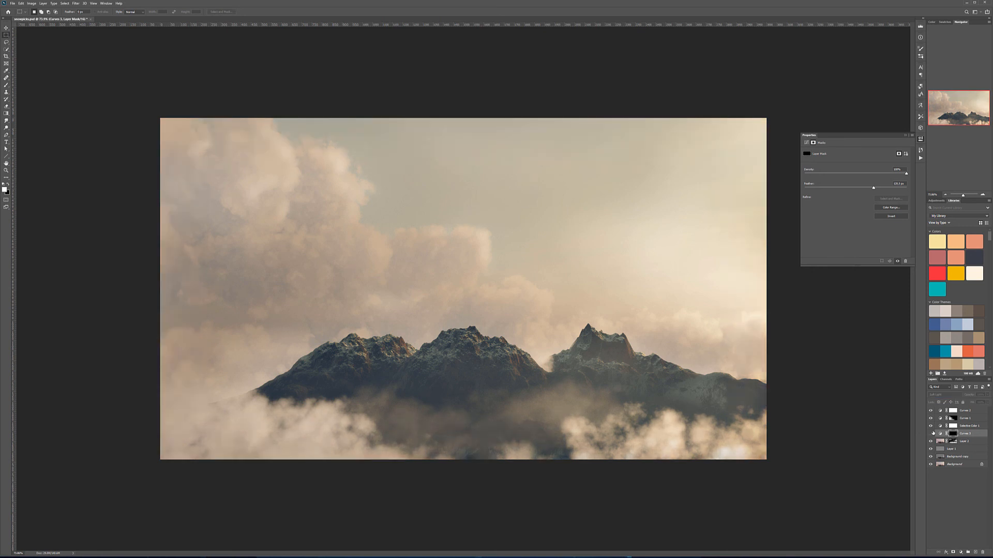
left_click(931, 434)
left_click(931, 434)
left_click(931, 433)
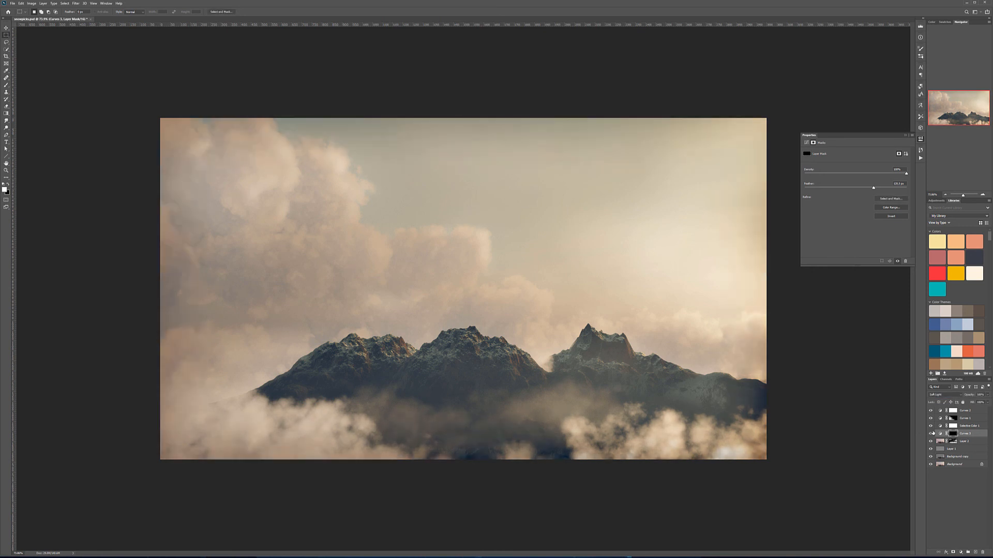
left_click(931, 433)
left_click(932, 433)
scroll(502, 297, "down", 1, "alt")
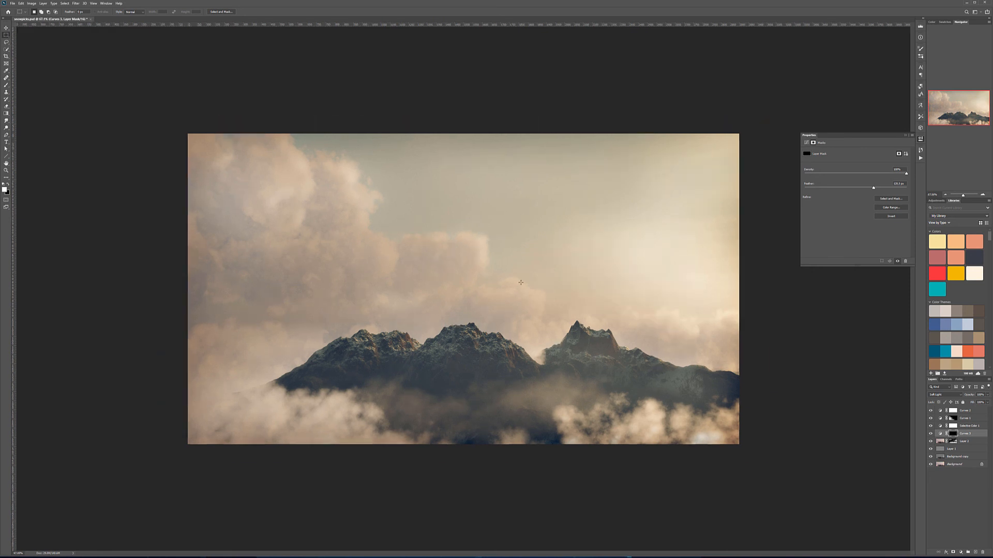